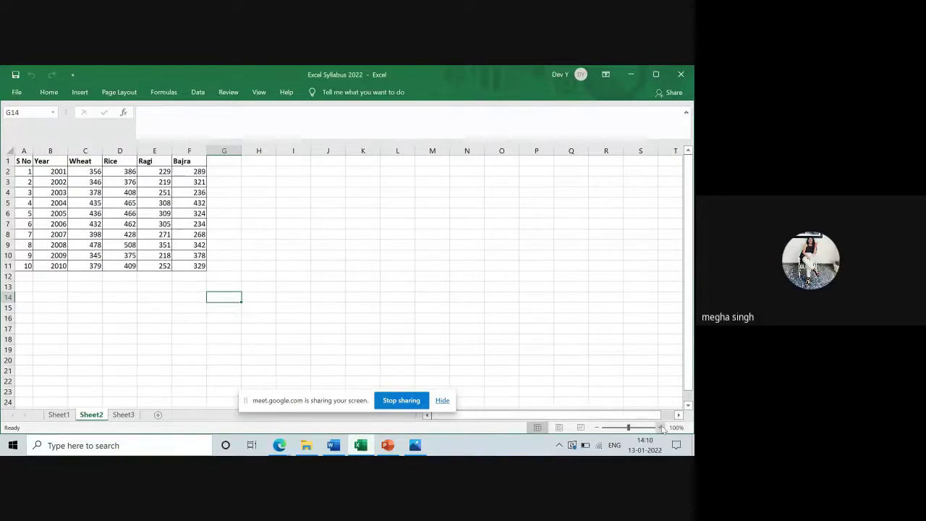
# Zoom the sheet in to 140% and move up to cell G12
pyautogui.click(659, 427)
pyautogui.click(659, 428)
pyautogui.click(659, 427)
pyautogui.click(659, 427)
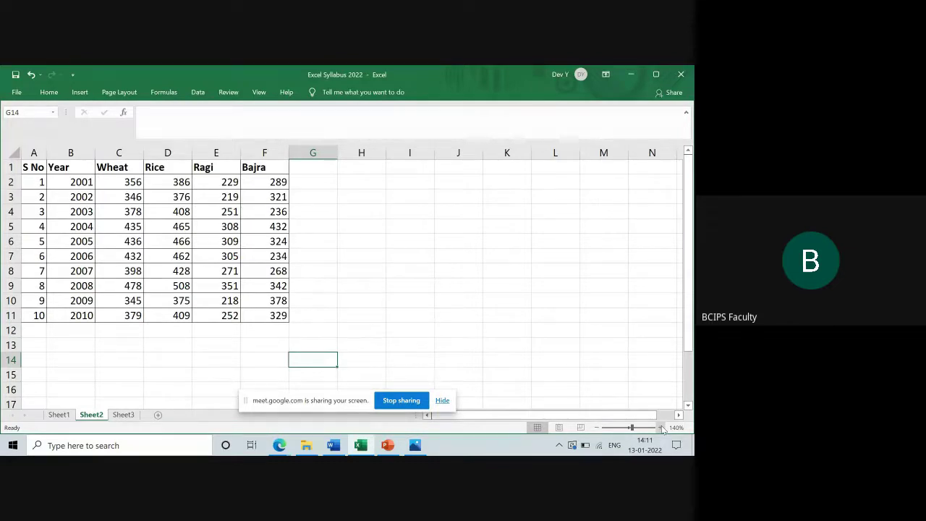
pyautogui.press('Up')
pyautogui.press('Up')
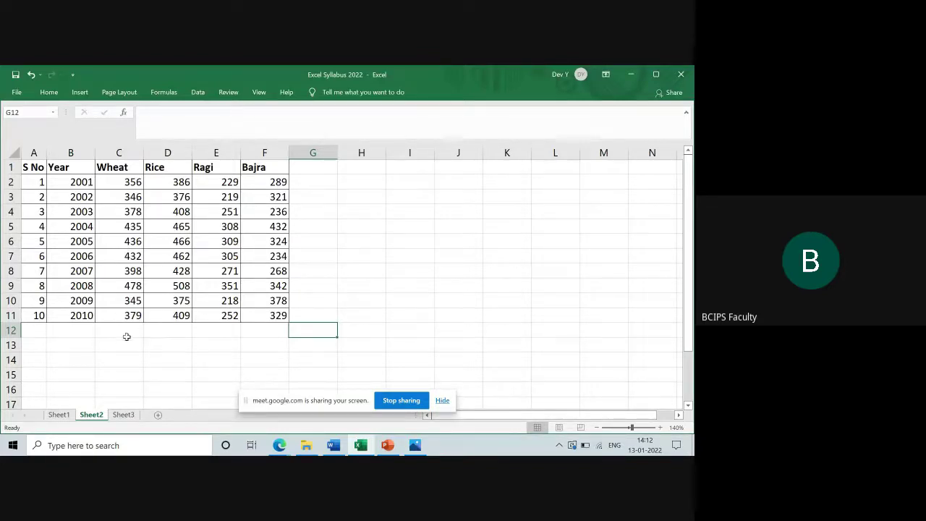
# Start a SUM formula in C12 below the Wheat column by typing =sum(
pyautogui.click(128, 330)
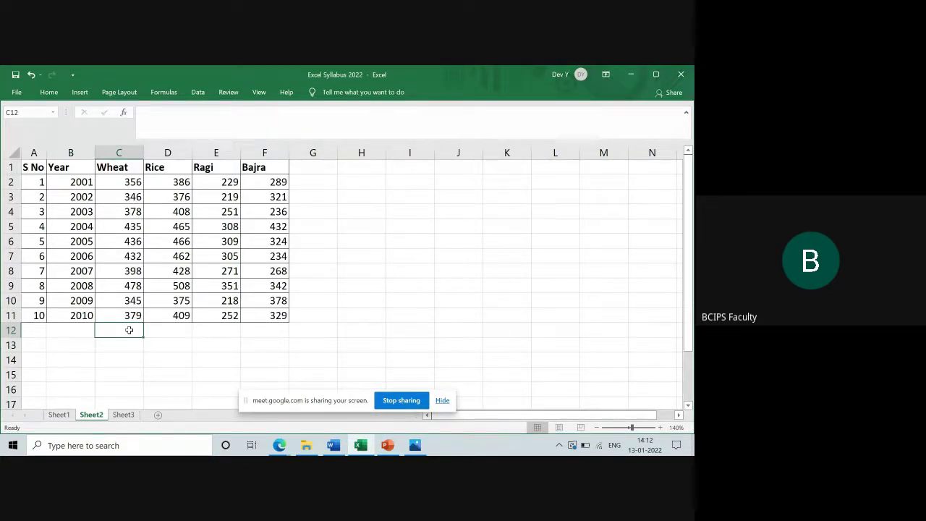
pyautogui.write('=')
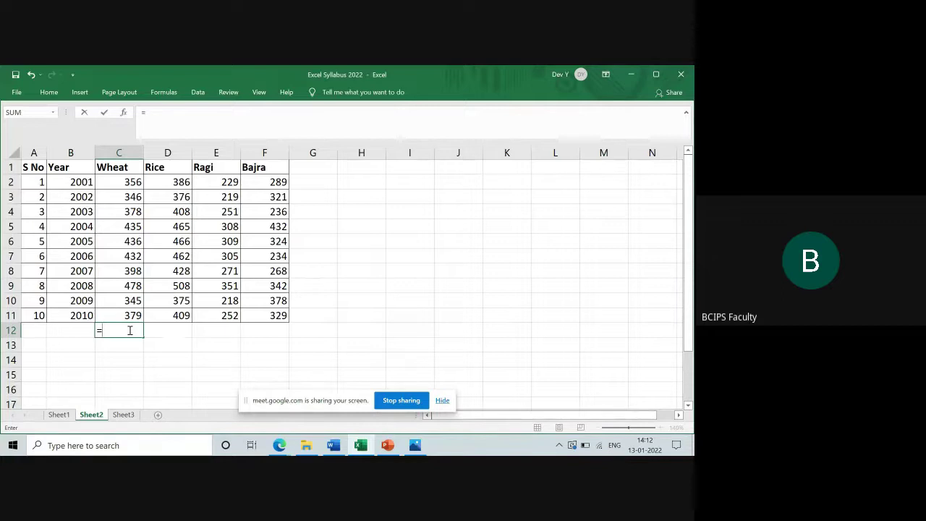
pyautogui.write('su')
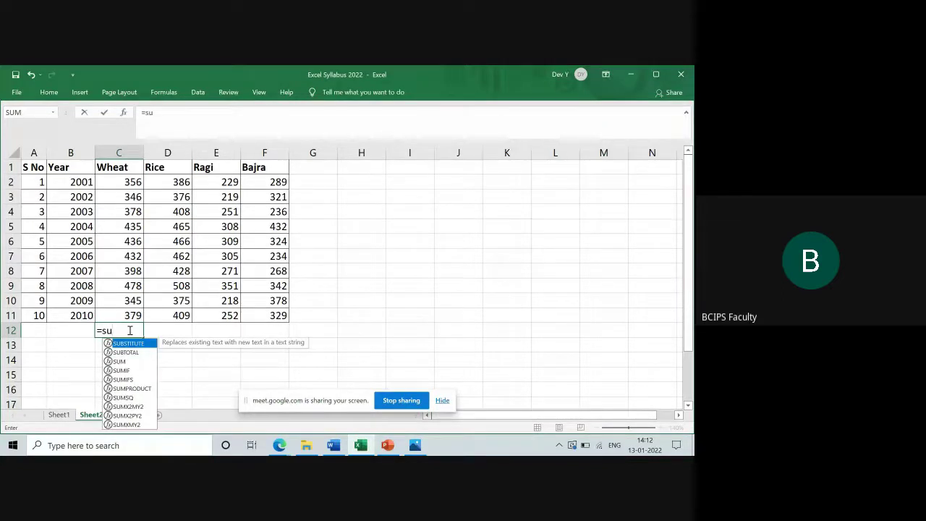
pyautogui.write('m')
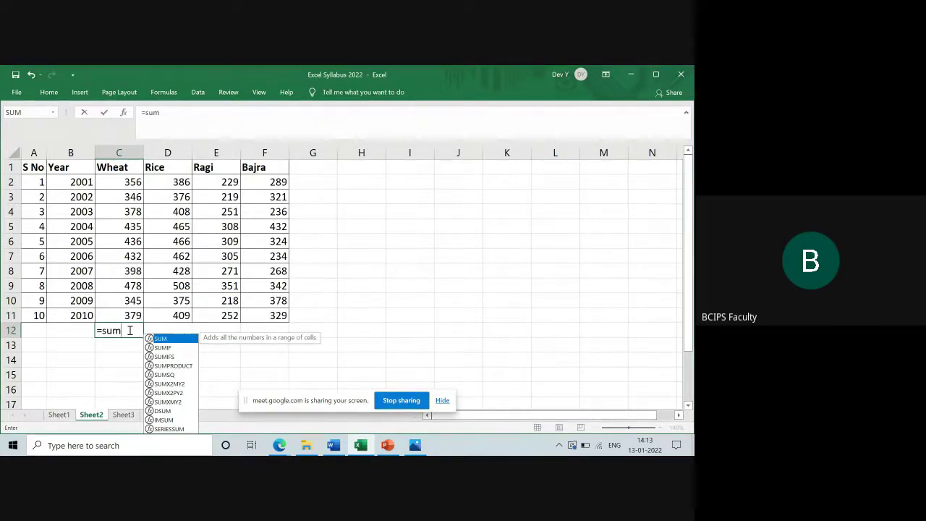
pyautogui.write('(')
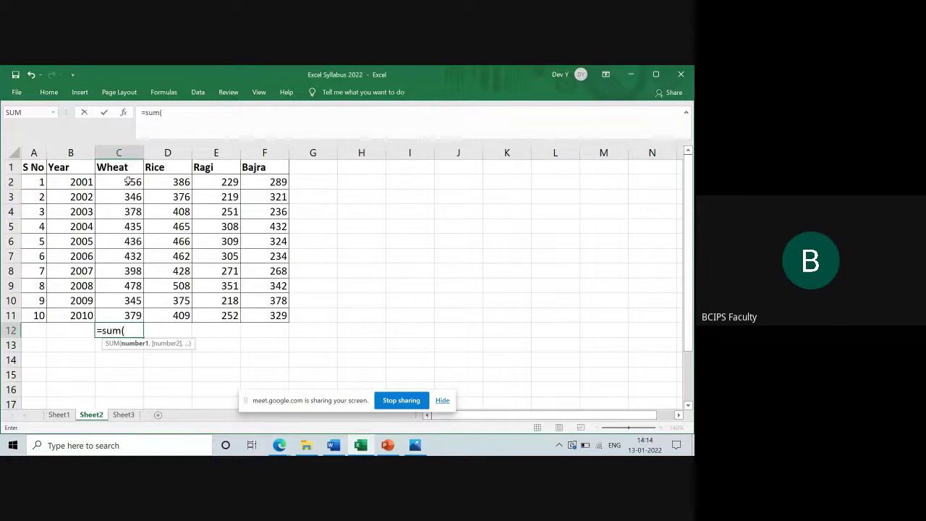
# Complete =SUM(C2:C11) in C12 so the Wheat column totals 3983
pyautogui.moveTo(127, 182); pyautogui.dragTo(130, 310)
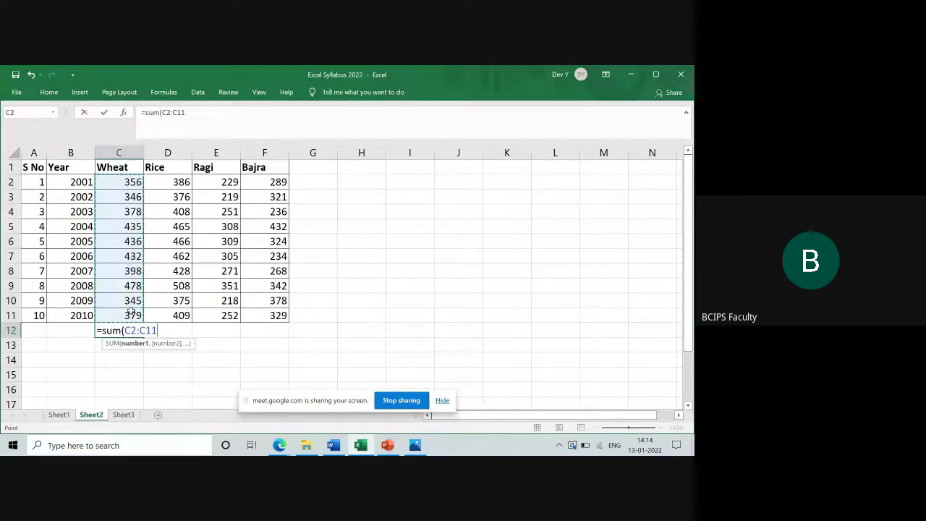
pyautogui.write(')')
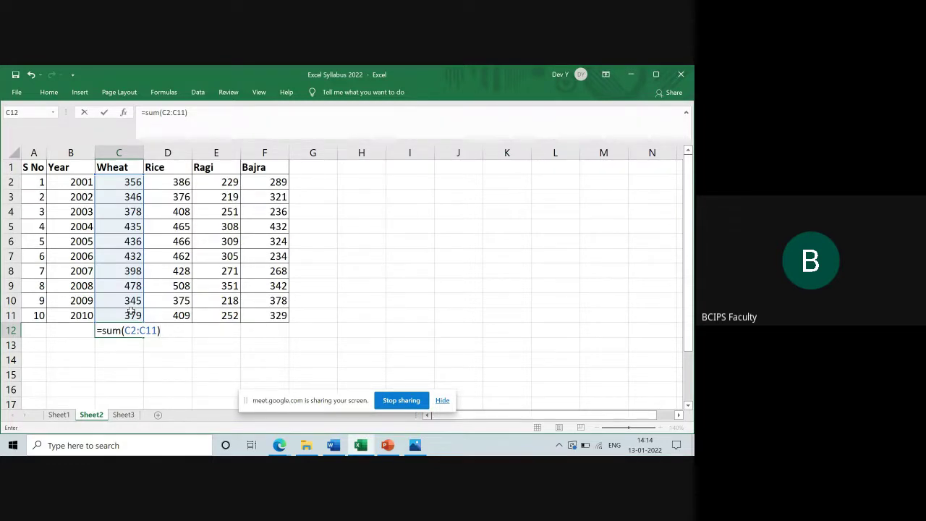
pyautogui.press('Return')
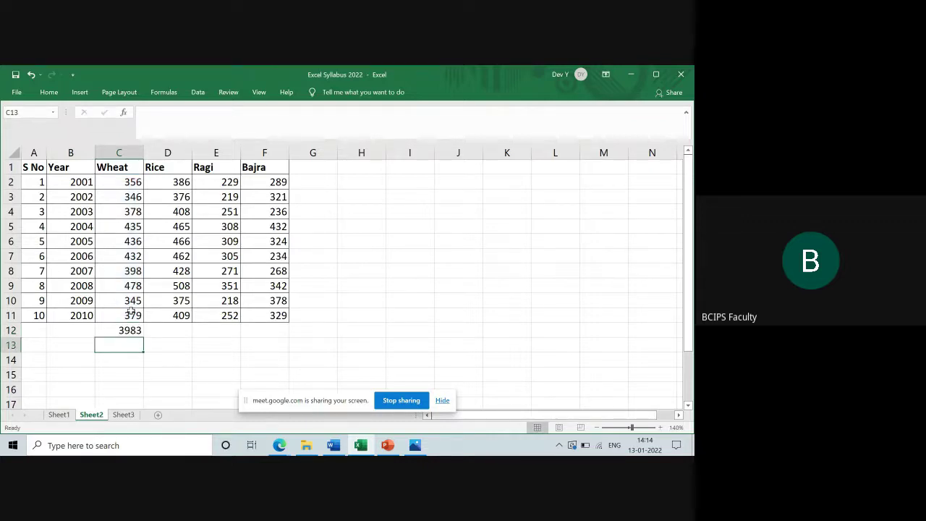
pyautogui.press('Up')
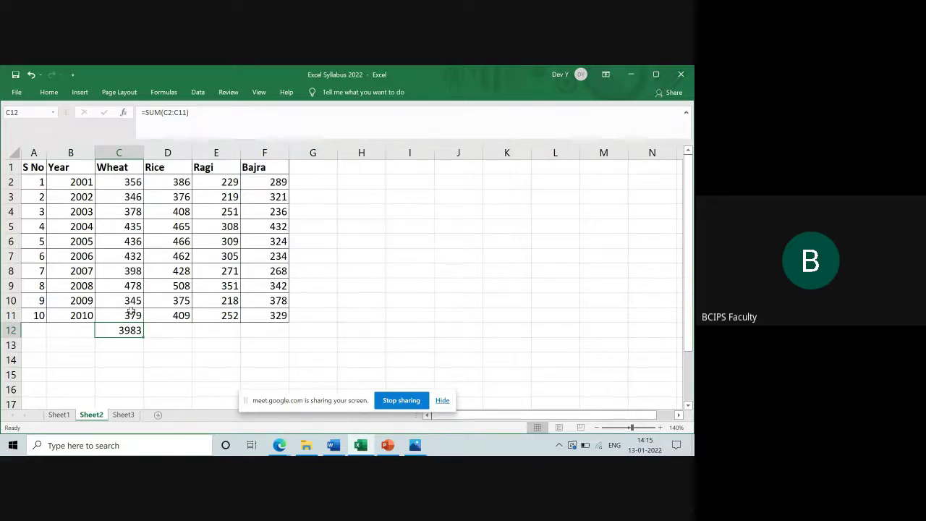
# Admit the waiting person into the Google Meet call and come back to Excel
pyautogui.hotkey('alt', 'Tab')
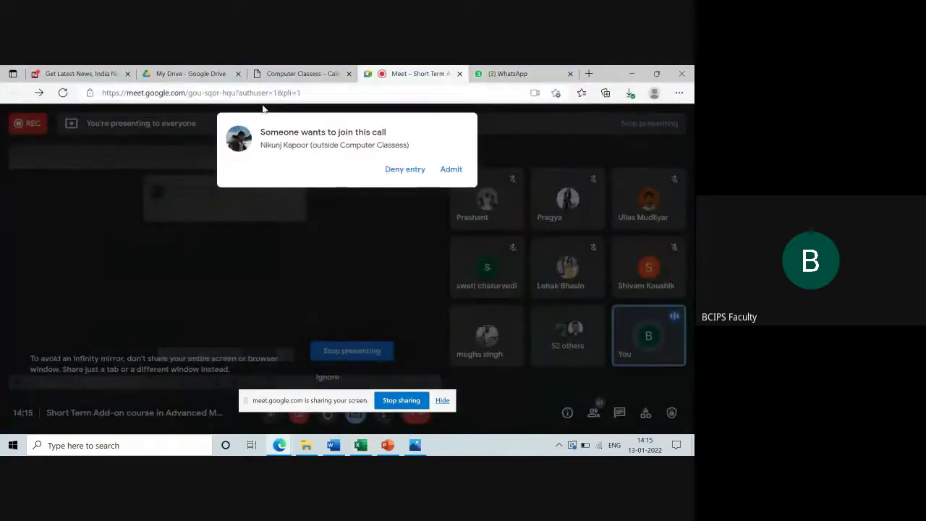
pyautogui.click(447, 170)
pyautogui.hotkey('alt', 'Tab')
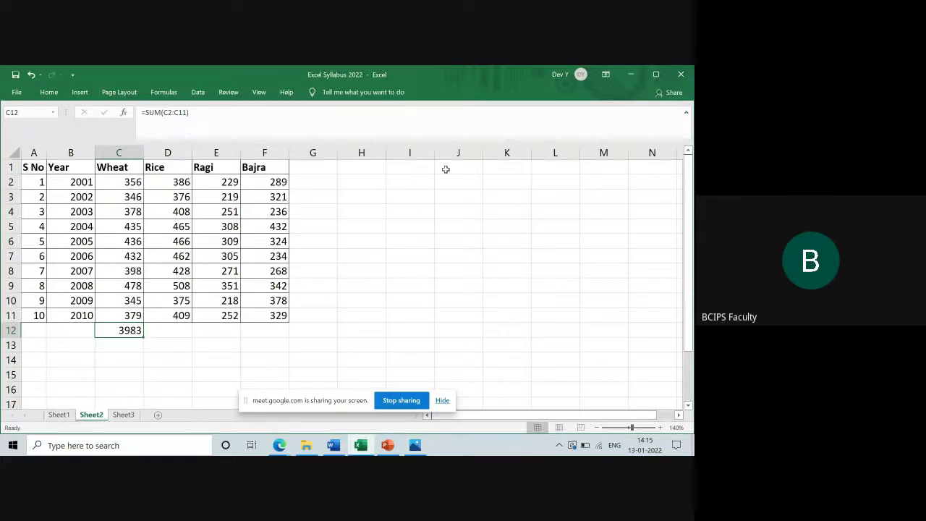
# Enter =SUM(C2:C5,C8:C9) in C13, totalling the two Wheat ranges to 2391
pyautogui.press('Down')
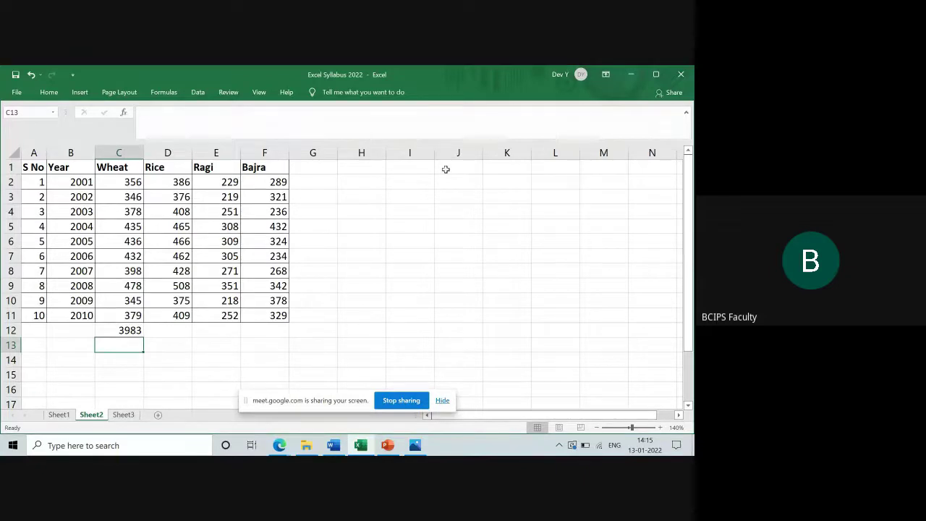
pyautogui.write('=')
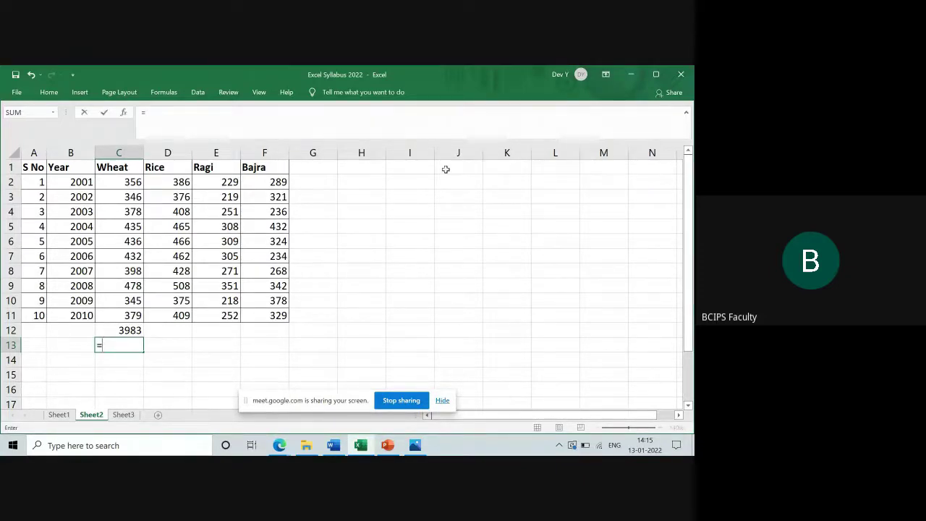
pyautogui.write('sum')
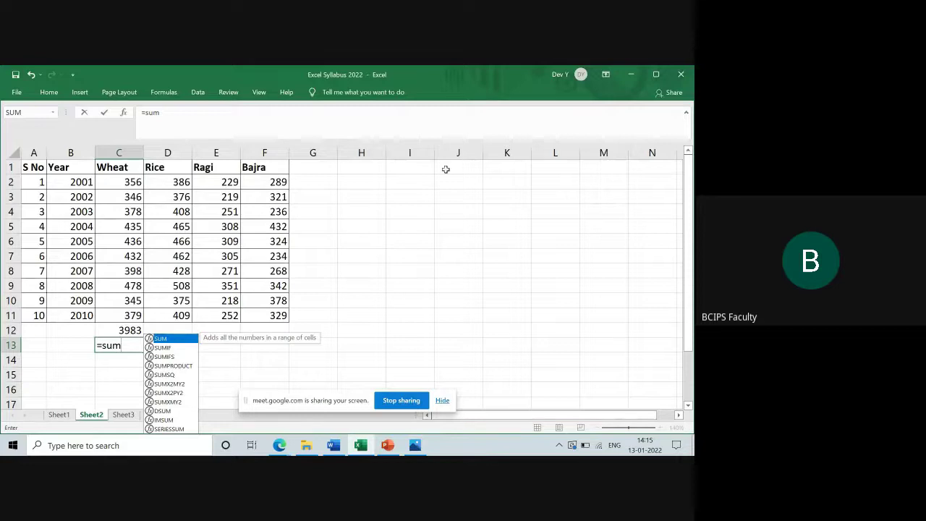
pyautogui.write('(')
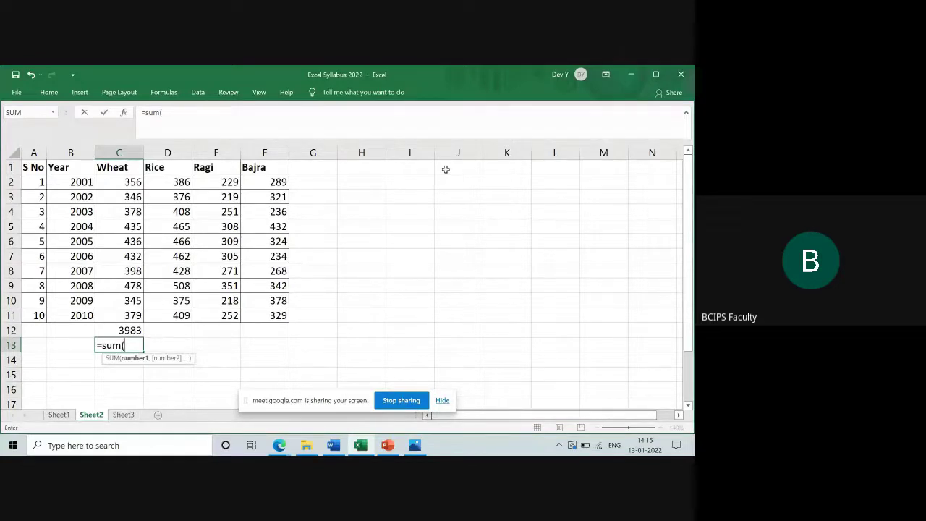
pyautogui.click(130, 182)
pyautogui.moveTo(131, 192); pyautogui.dragTo(130, 227)
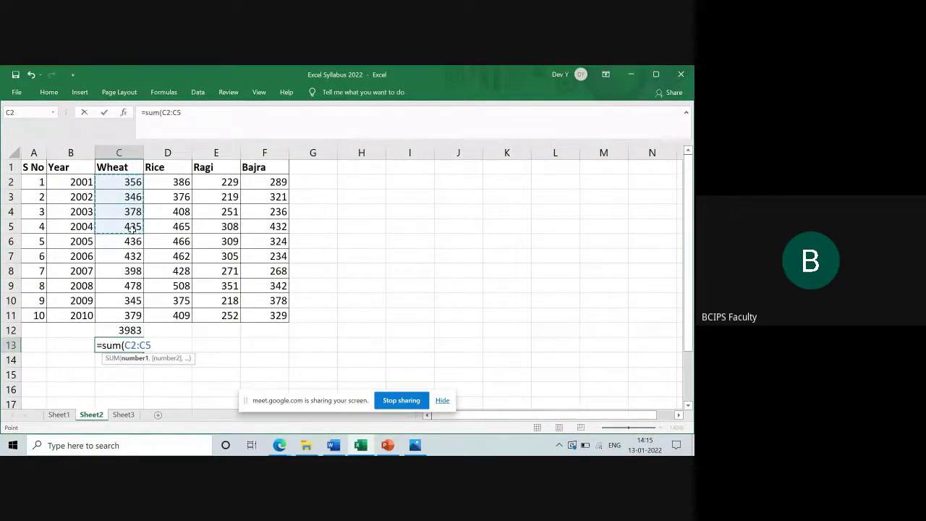
pyautogui.write(',')
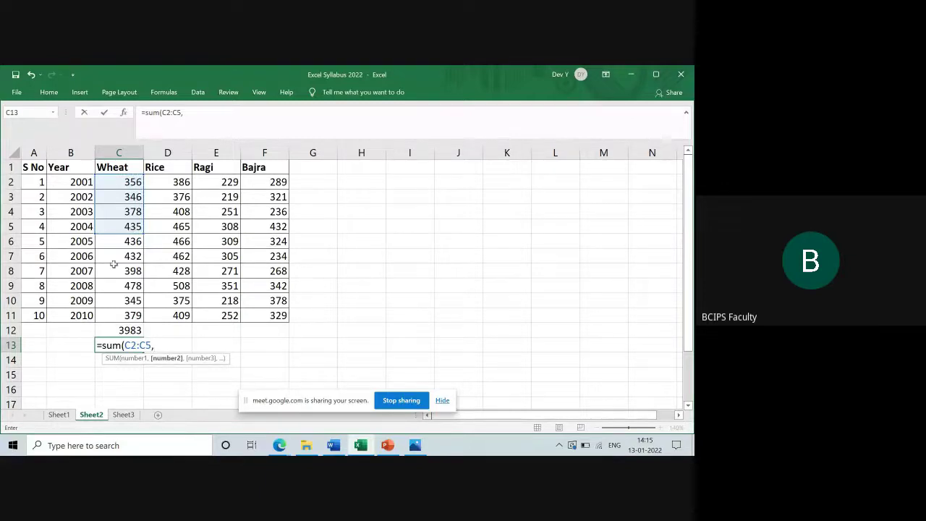
pyautogui.moveTo(118, 270); pyautogui.dragTo(118, 289)
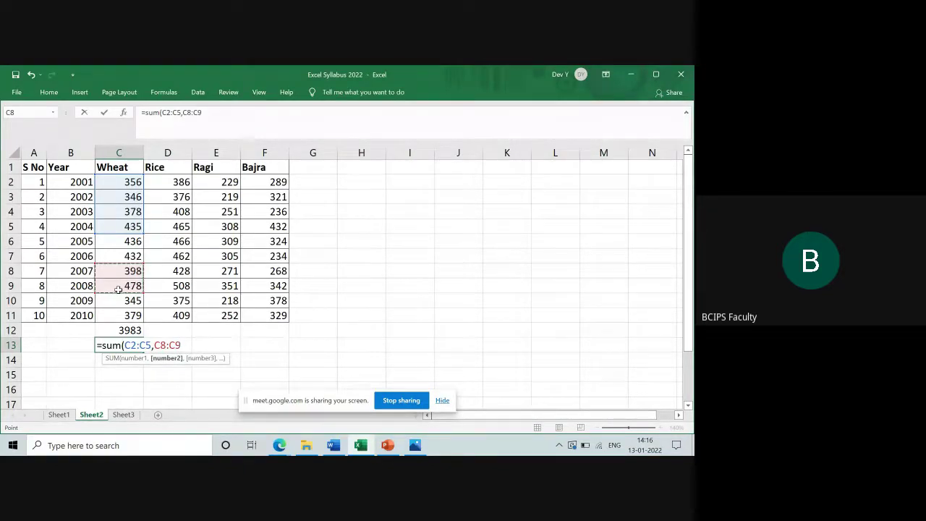
pyautogui.write(')')
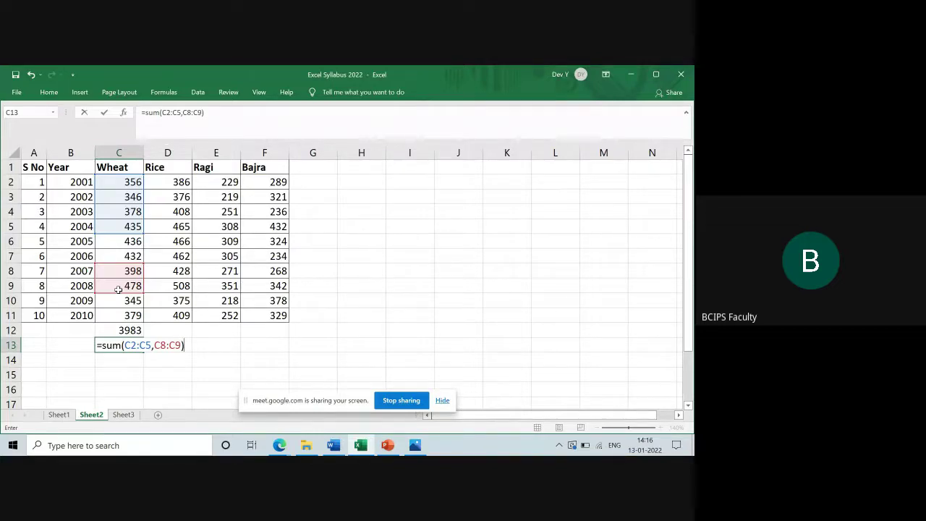
pyautogui.press('Return')
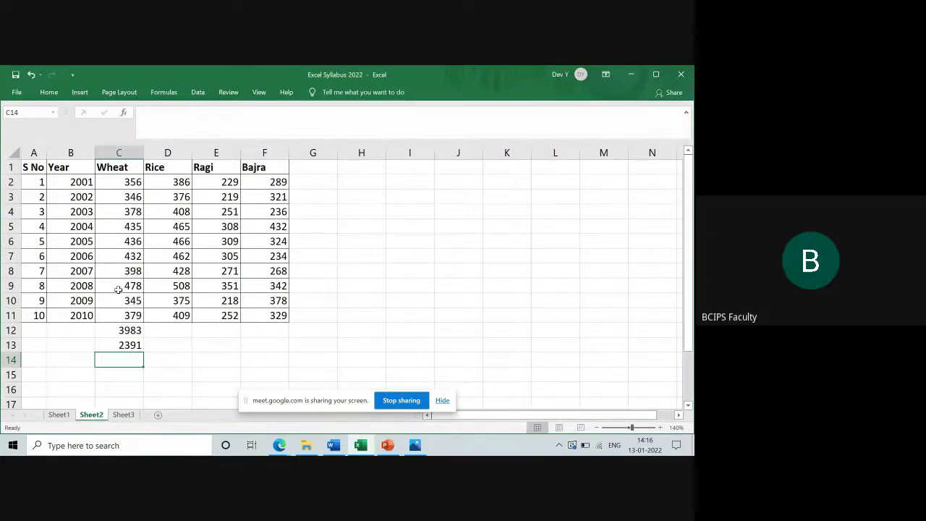
# Copy the C12 total across row 12 to column F and inspect D12's formula
pyautogui.press('Up')
pyautogui.press('Up')
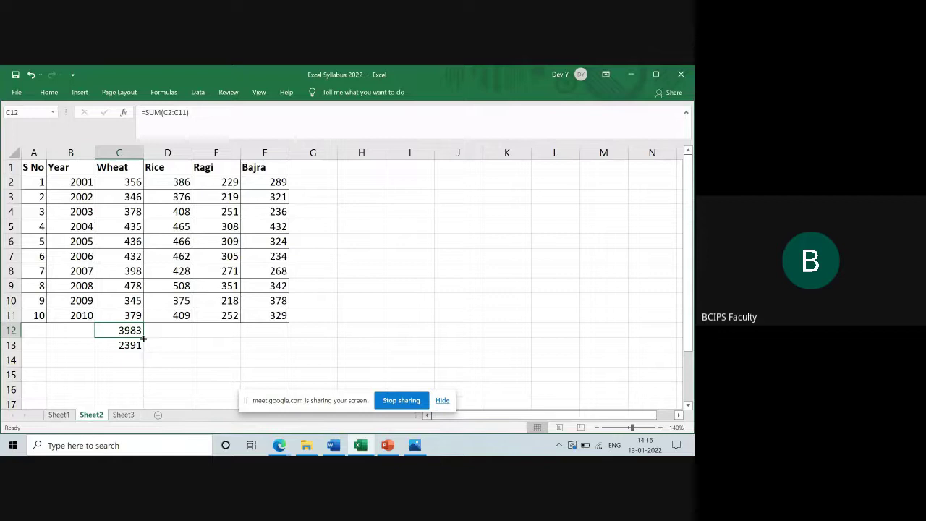
pyautogui.moveTo(143, 338); pyautogui.dragTo(280, 334)
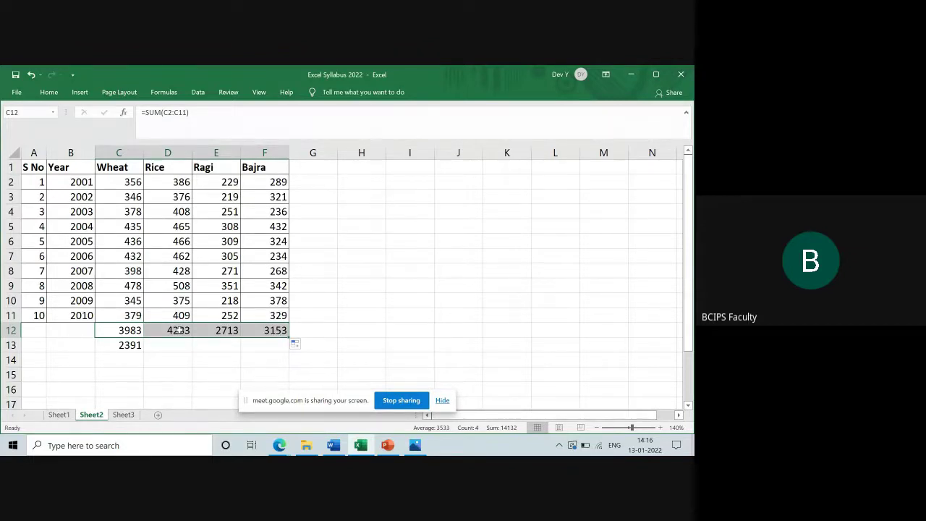
pyautogui.click(178, 330)
pyautogui.doubleClick(179, 330)
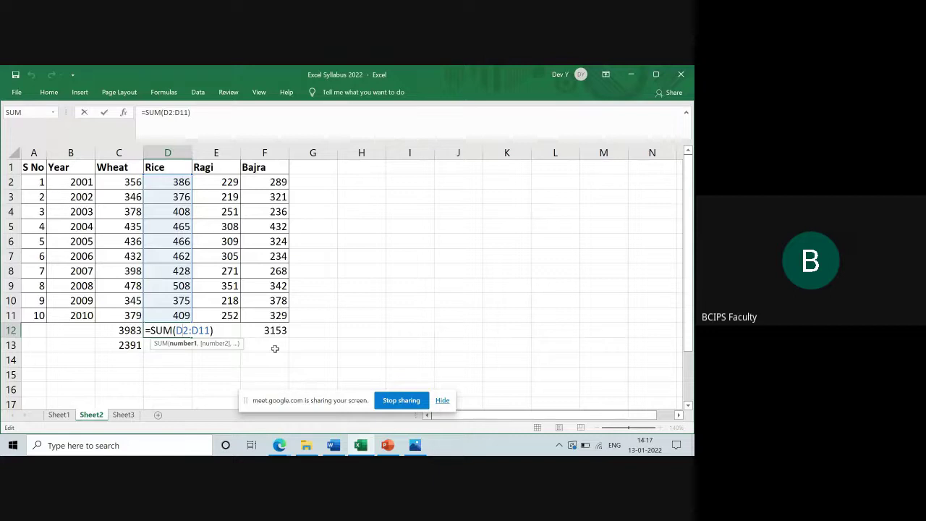
# Confirm the Rice total in D12 and AutoSum the Ragi column in E12, giving 2713
pyautogui.click(235, 332)
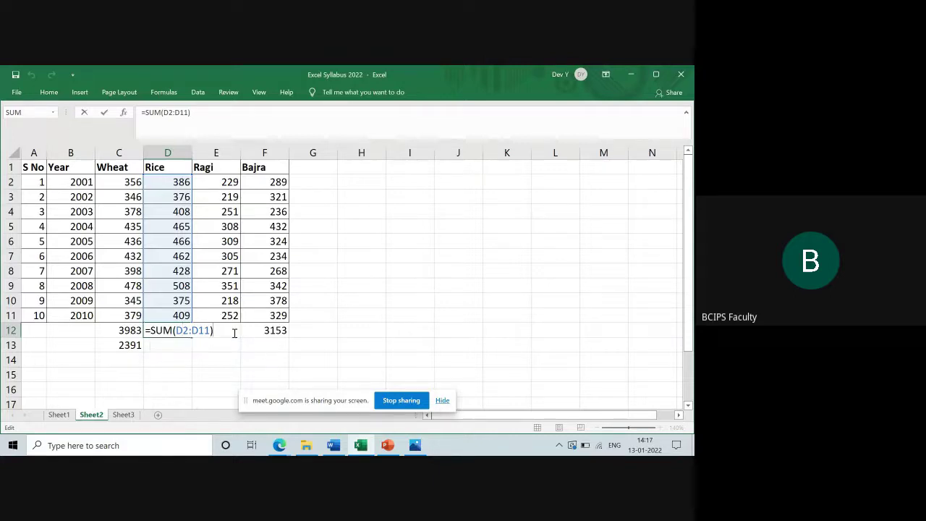
pyautogui.click(234, 333)
pyautogui.hotkey('alt', '=')
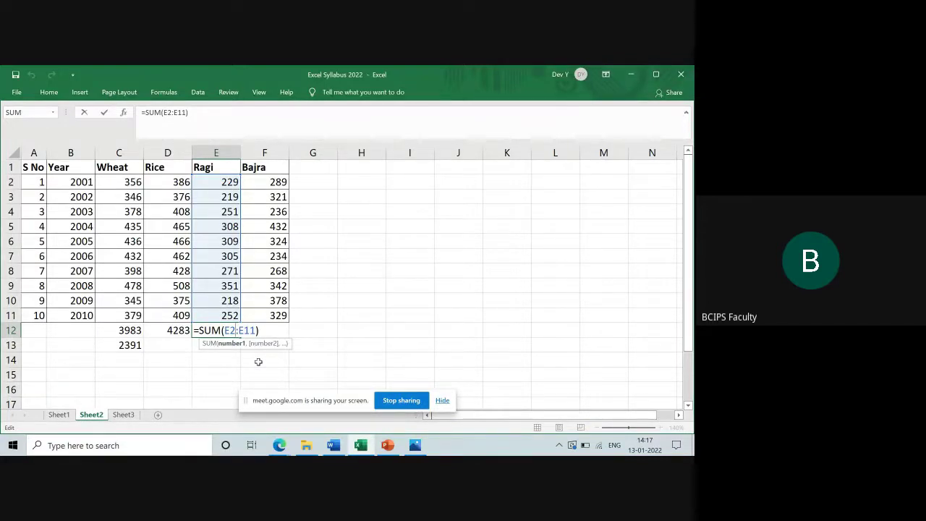
pyautogui.hotkey('ctrl', 'Return')
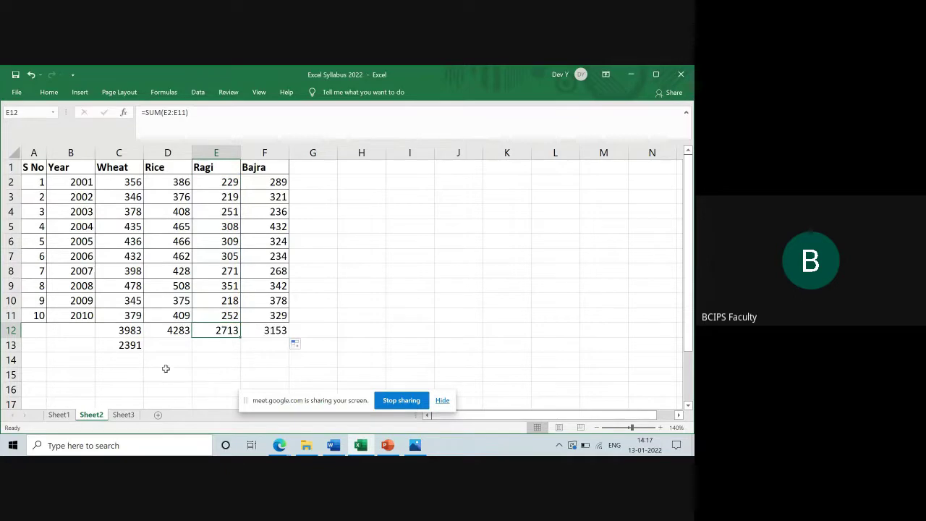
# Clear the 2391 total from C13, label B12 'Sum', and type 'Average' in B13
pyautogui.click(133, 345)
pyautogui.press('Delete')
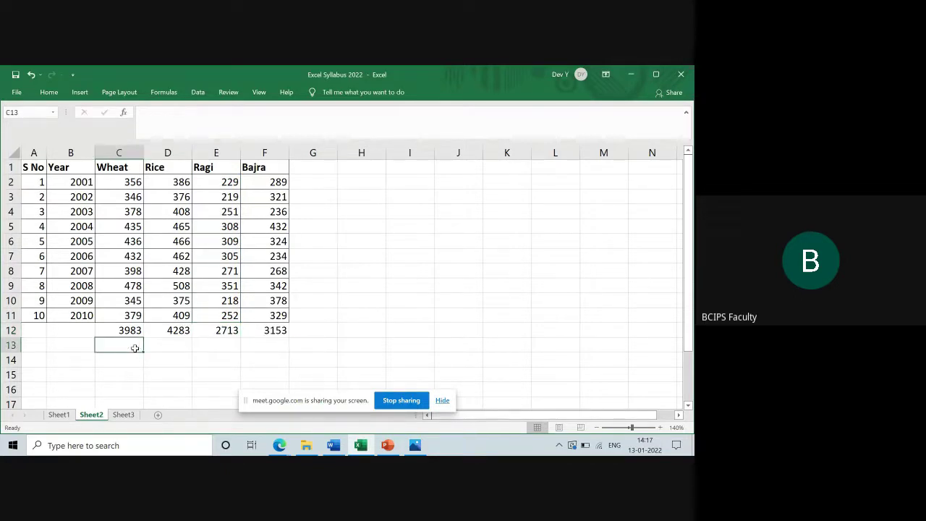
pyautogui.click(67, 328)
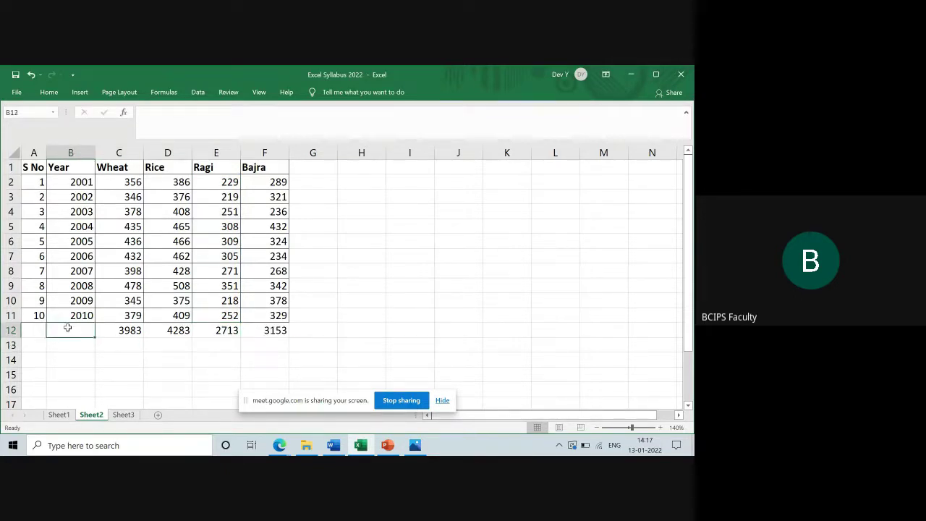
pyautogui.write('Sum')
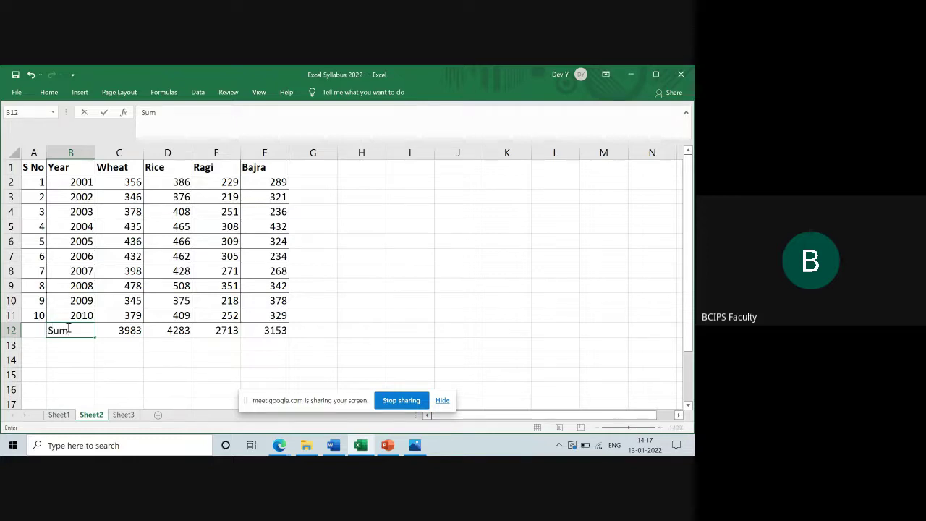
pyautogui.press('Return')
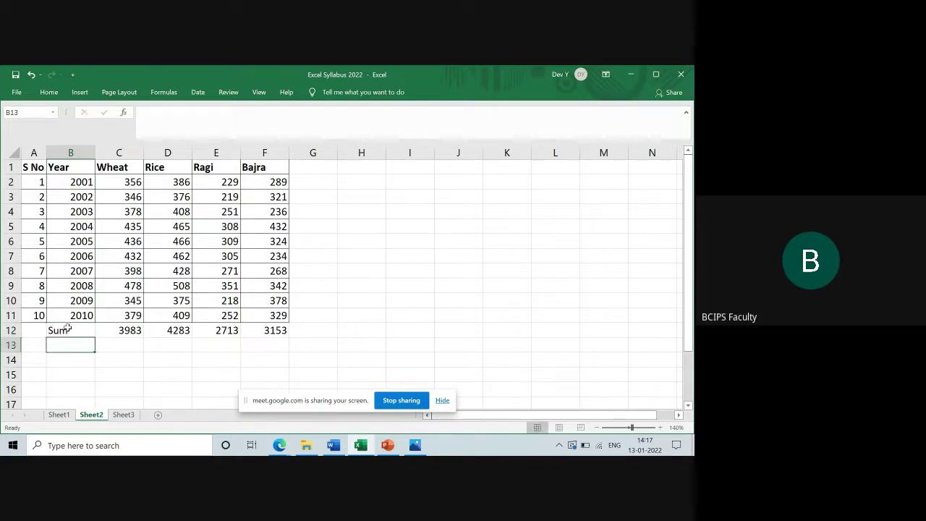
pyautogui.write('Average')
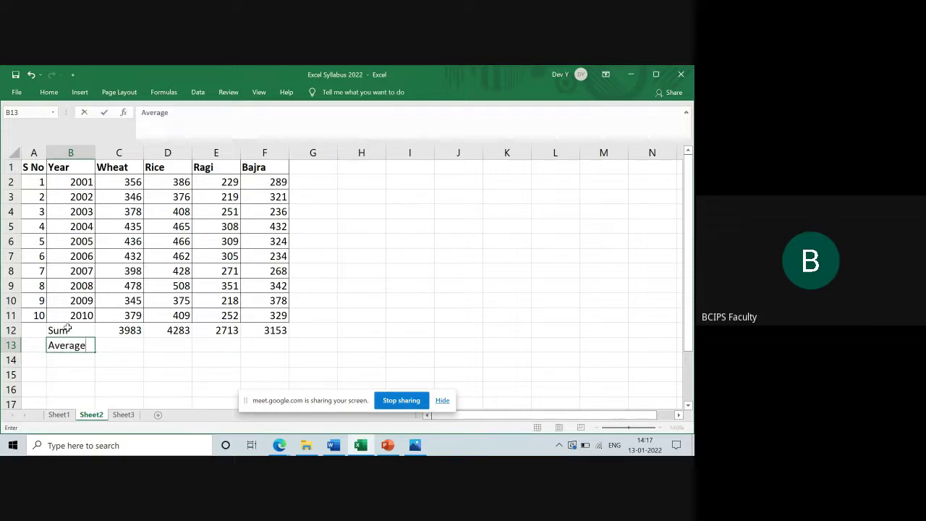
# Commit the 'Average' label in B13 and move to C13
pyautogui.press('Tab')
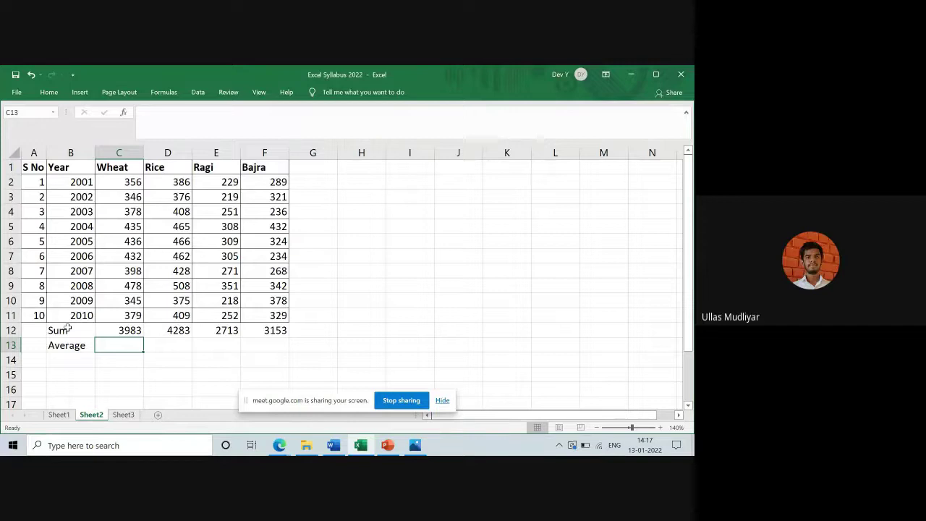
# Enter =AVERAGE(C2:C11) in C13 using autocomplete, giving a Wheat average of 398.3
pyautogui.write('=')
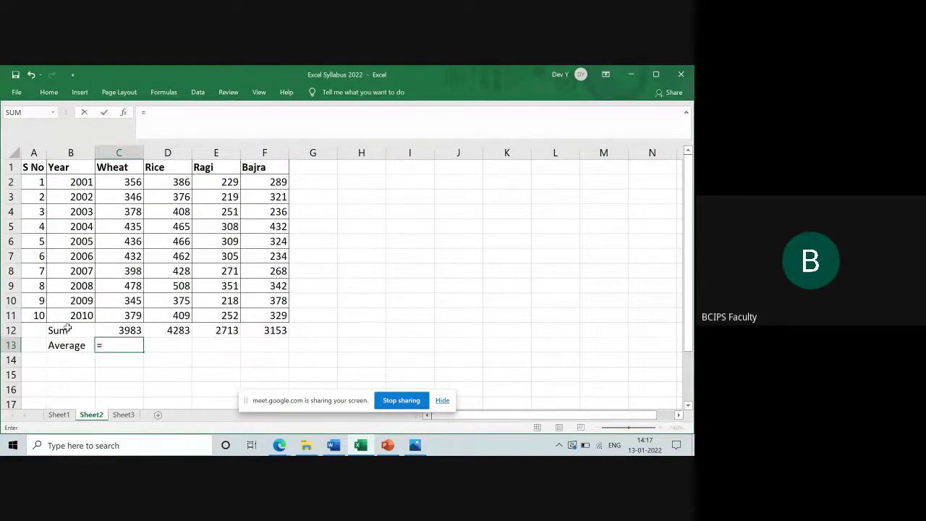
pyautogui.write('a')
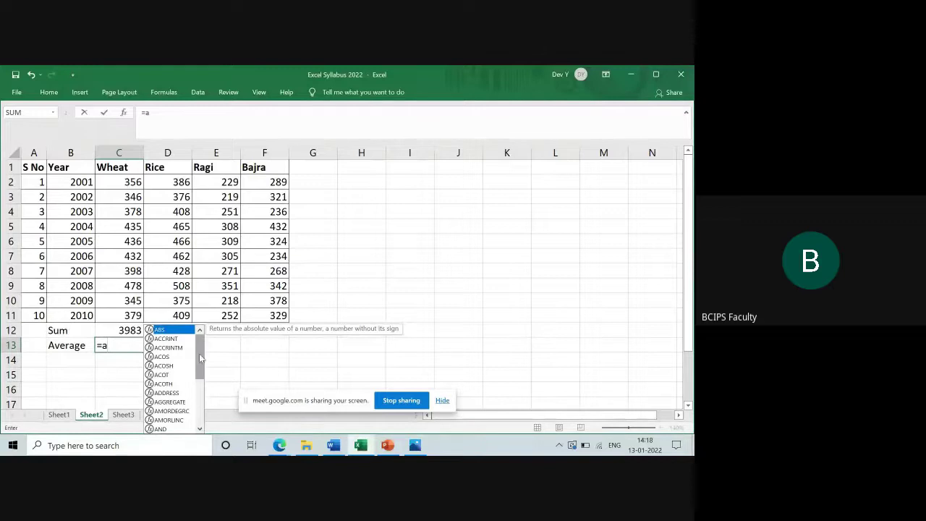
pyautogui.moveTo(198, 352); pyautogui.dragTo(205, 407)
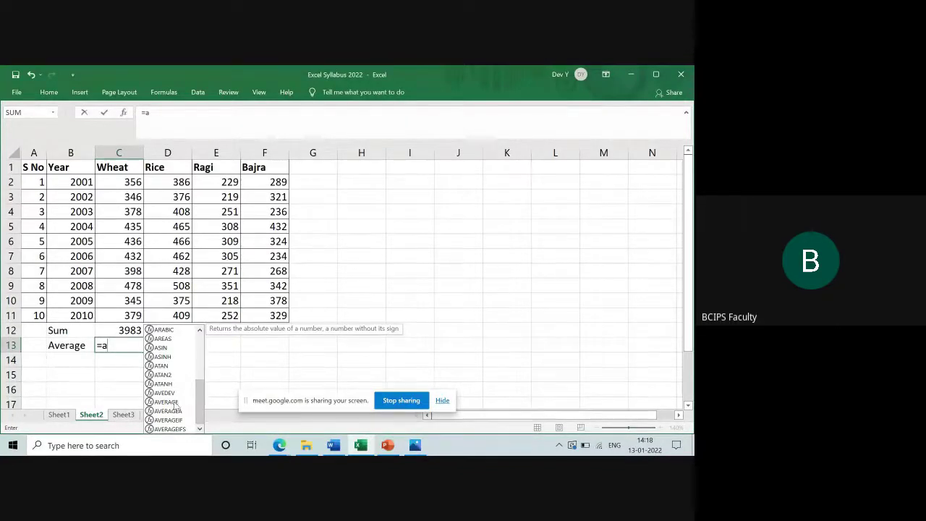
pyautogui.click(176, 403)
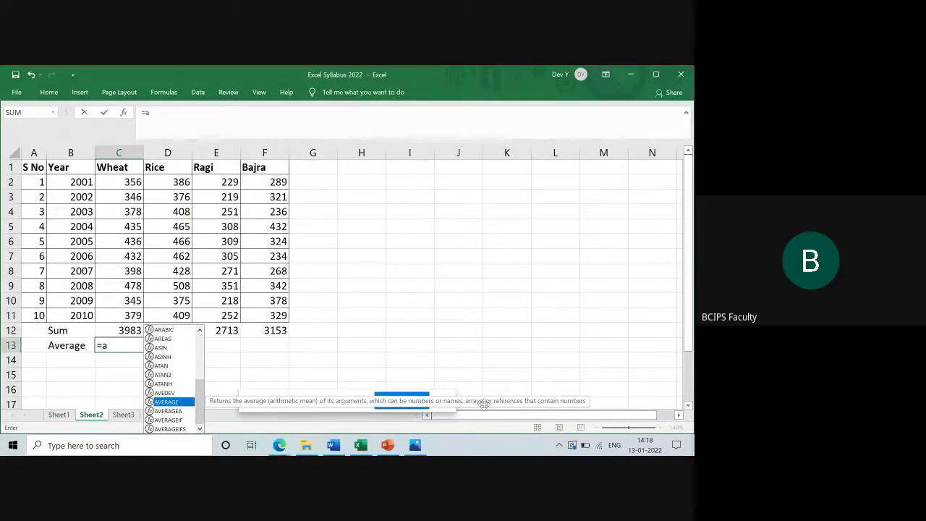
pyautogui.doubleClick(174, 402)
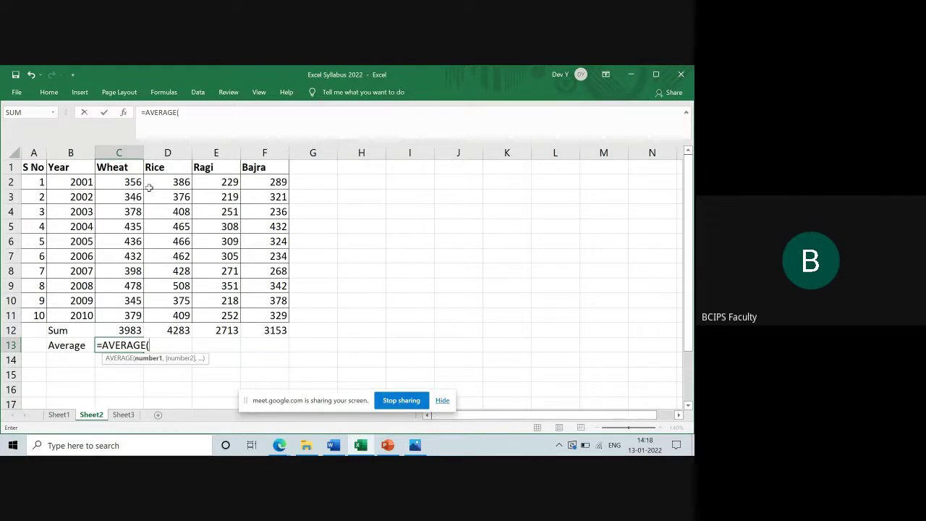
pyautogui.click(133, 182)
pyautogui.moveTo(133, 182); pyautogui.dragTo(134, 309)
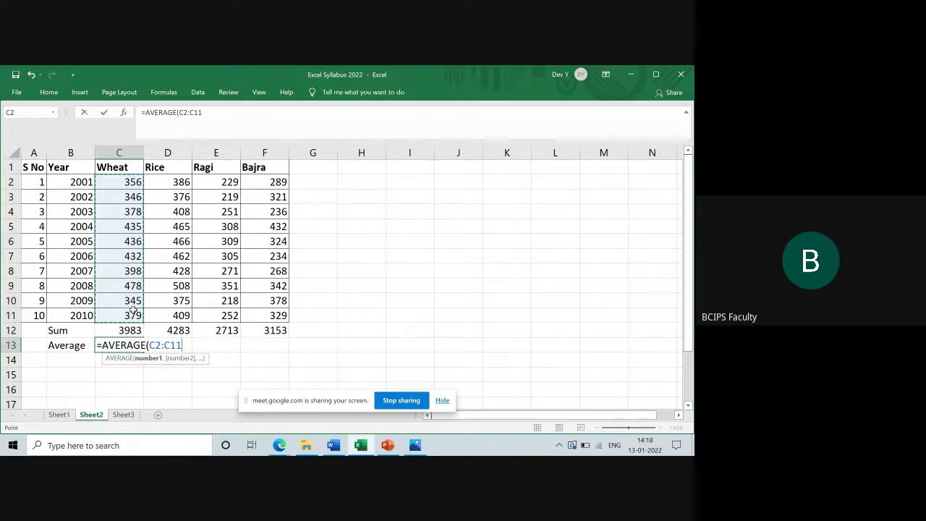
pyautogui.write(')')
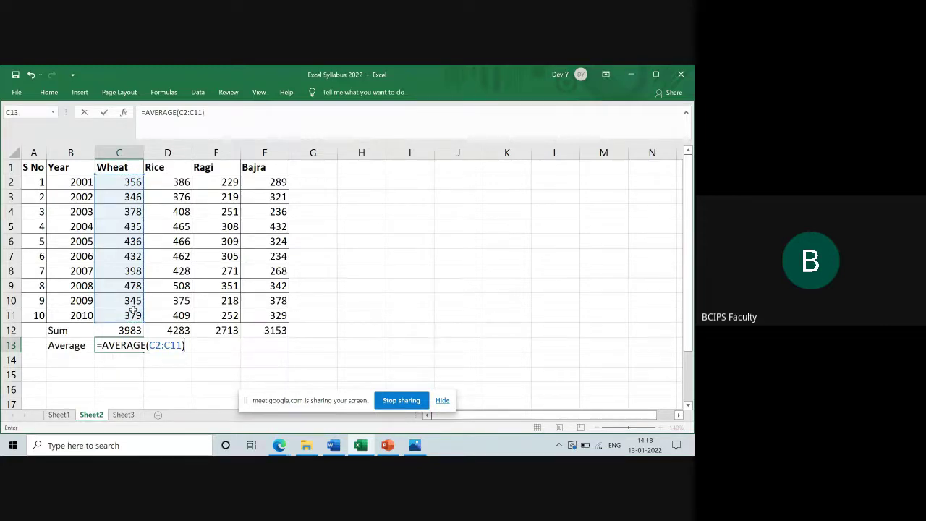
pyautogui.press('Return')
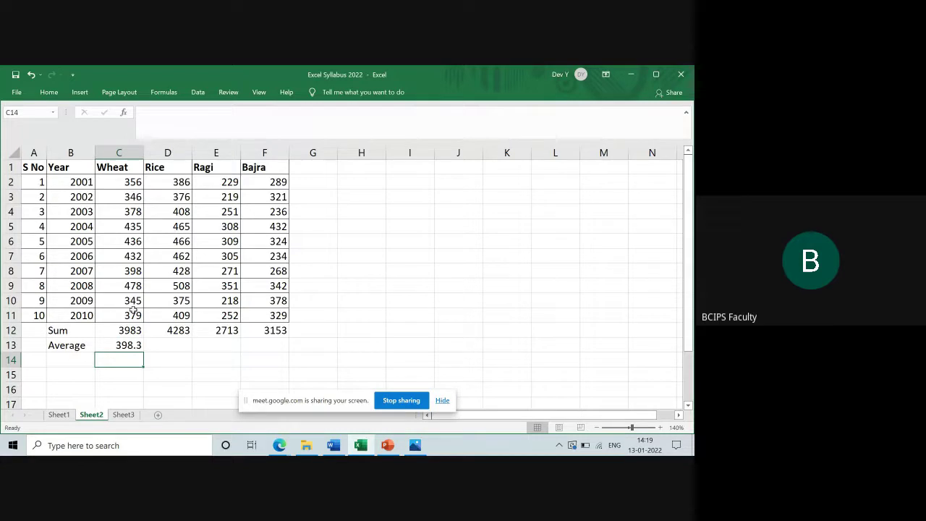
# Fill the C13 average across to F13, giving 428.3, 271.3 and 315.3
pyautogui.click(118, 342)
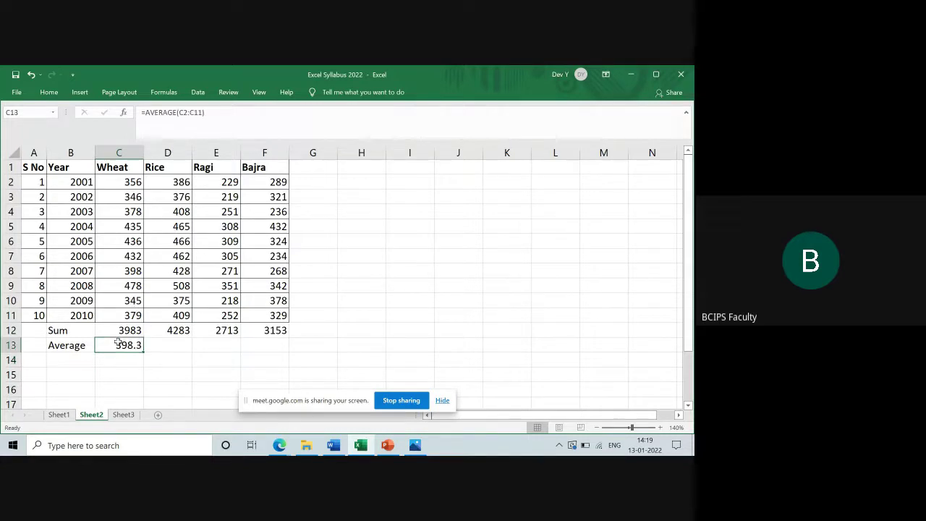
pyautogui.moveTo(142, 349); pyautogui.dragTo(280, 350)
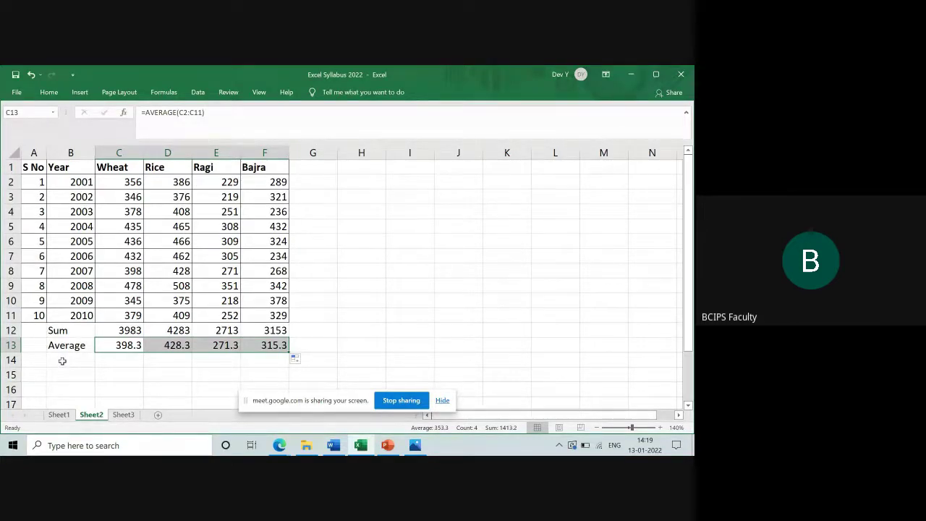
pyautogui.click(62, 361)
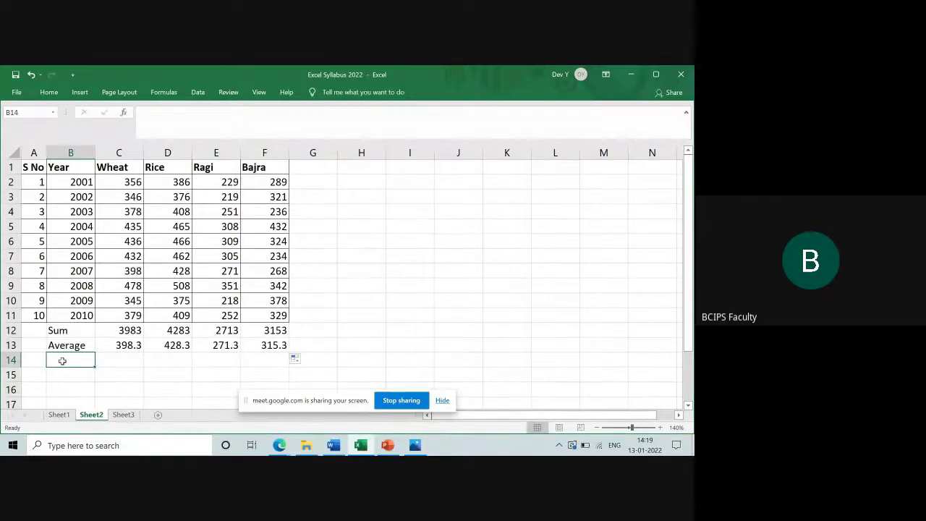
# Enter the label 'Max' in B14 and move across to C14
pyautogui.write('Max')
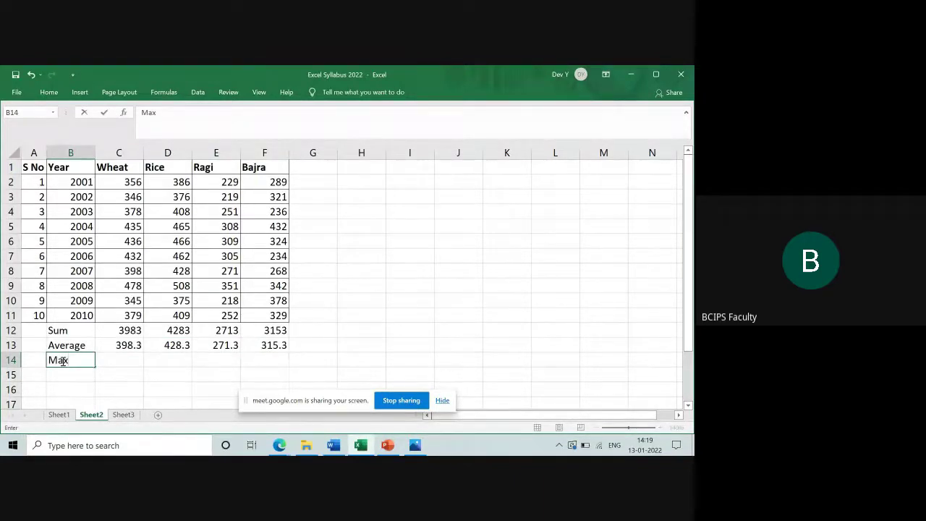
pyautogui.press('Tab')
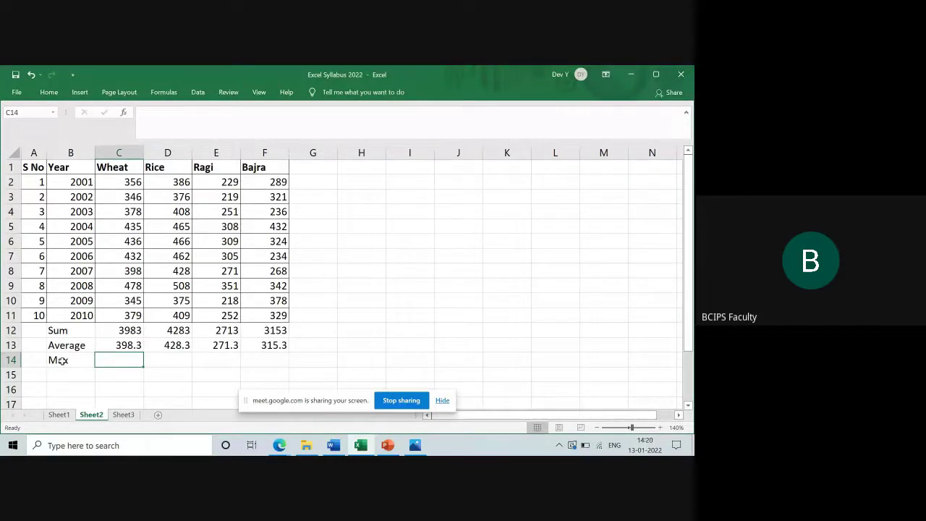
# Enter =MAX(C2:C11) in C14, returning the Wheat maximum of 478
pyautogui.write('=m')
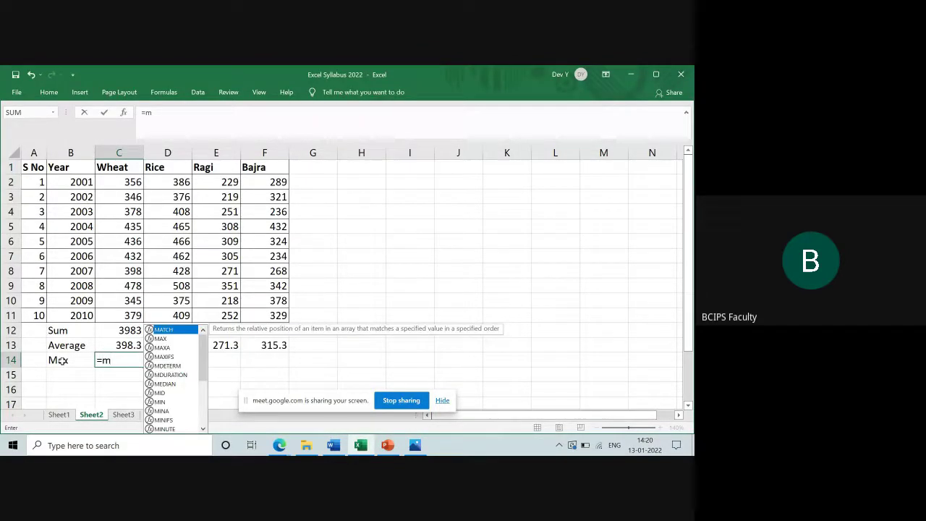
pyautogui.write('a')
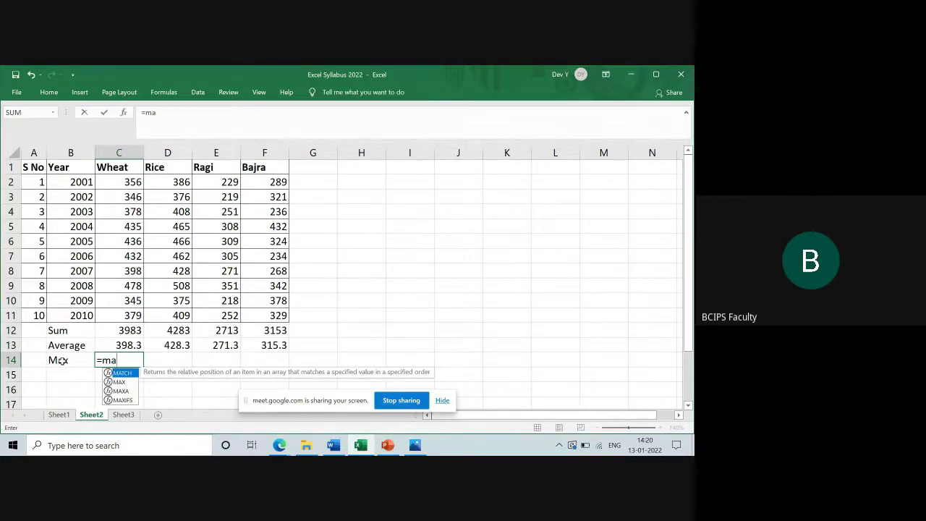
pyautogui.click(124, 382)
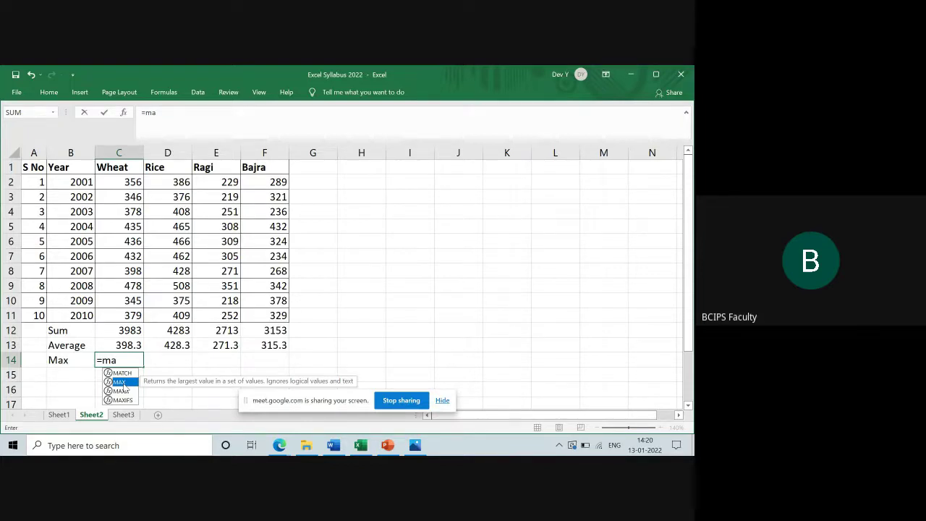
pyautogui.doubleClick(122, 382)
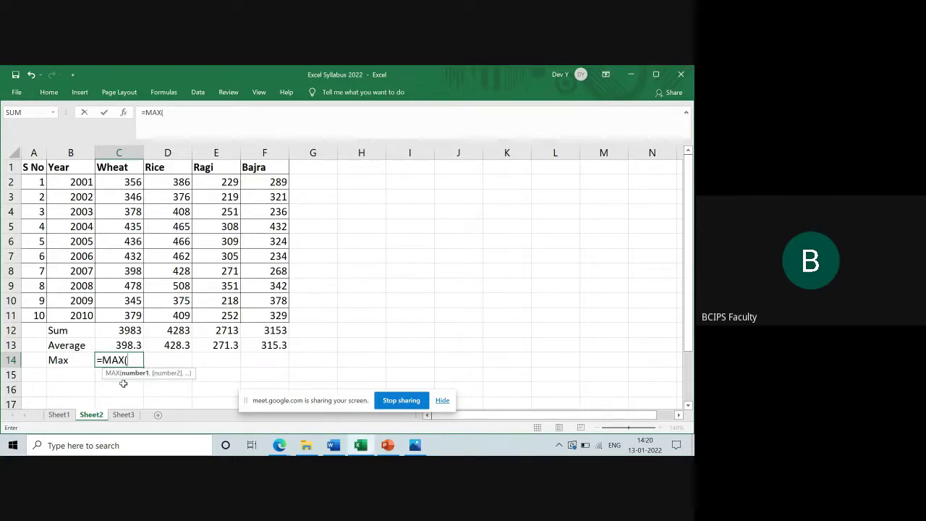
pyautogui.moveTo(137, 180); pyautogui.dragTo(138, 316)
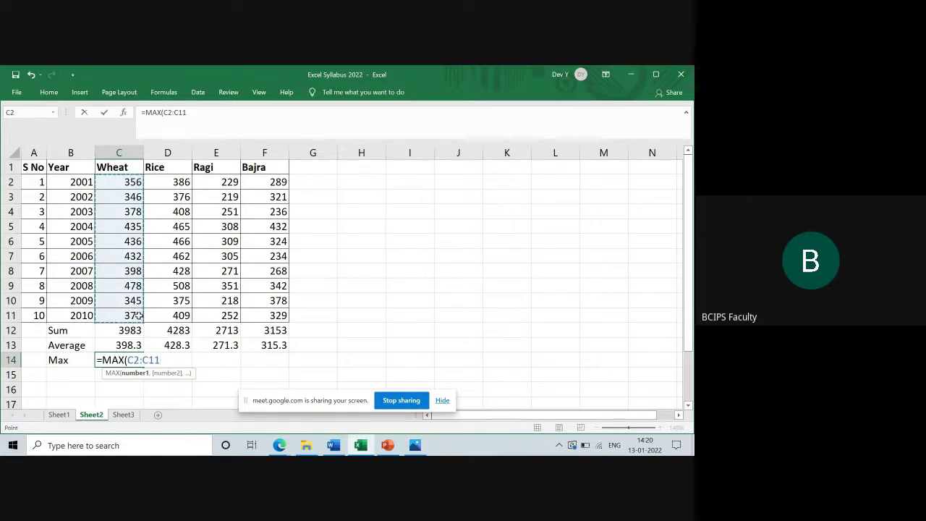
pyautogui.write(')')
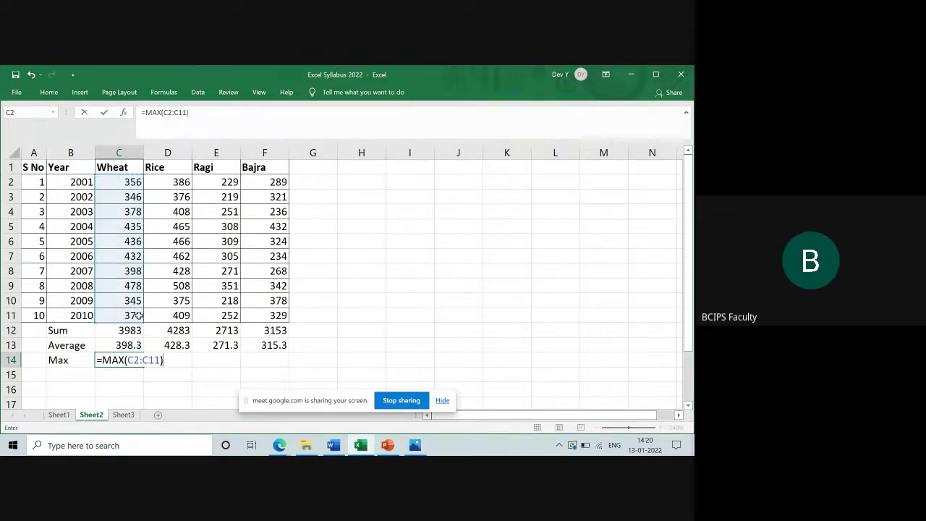
pyautogui.press('Return')
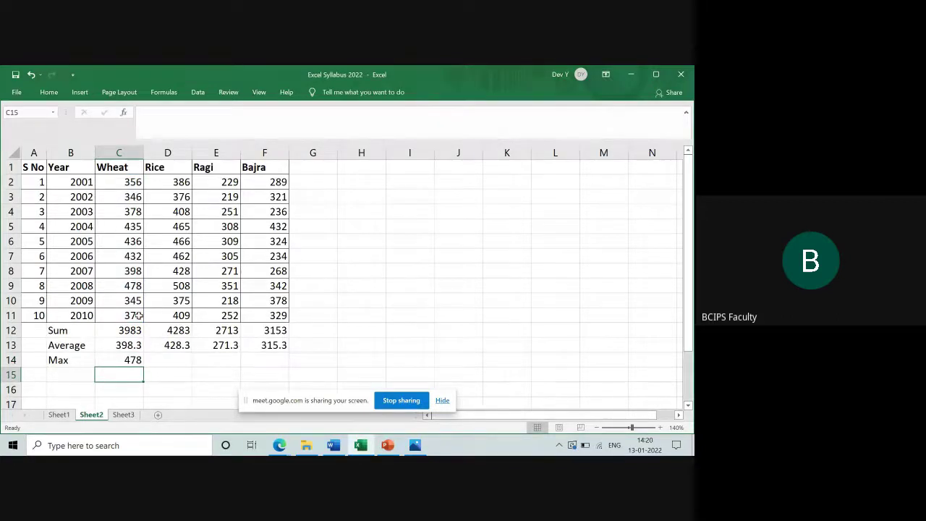
pyautogui.press('Up')
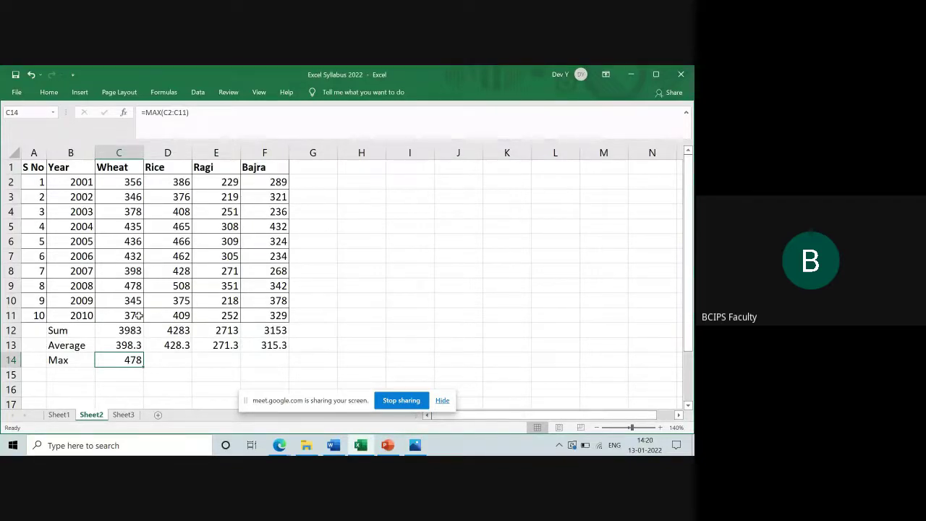
# Copy the C14 MAX formula into D14, E14 and F14, giving 508, 351 and 432
pyautogui.hotkey('ctrl', 'c')
pyautogui.press('Right')
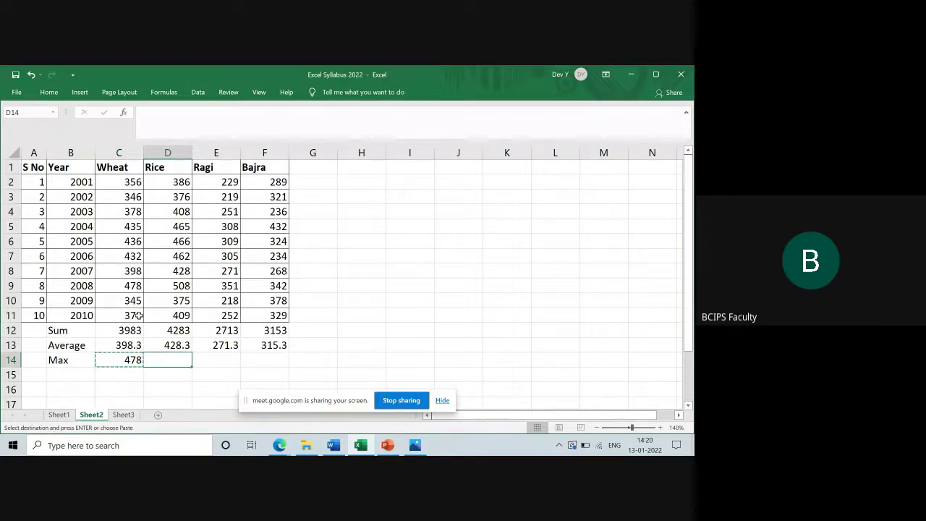
pyautogui.hotkey('ctrl', 'v')
pyautogui.press('Right')
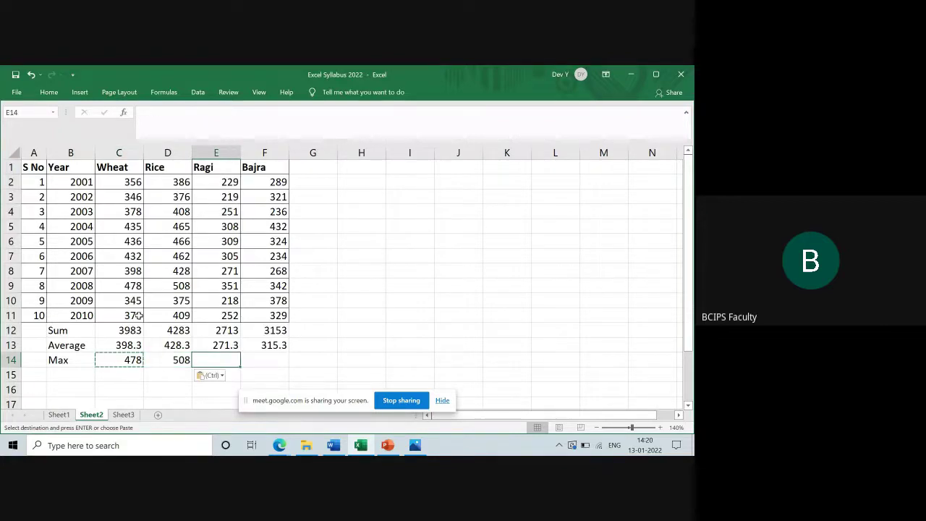
pyautogui.hotkey('ctrl', 'v')
pyautogui.press('Right')
pyautogui.hotkey('ctrl', 'v')
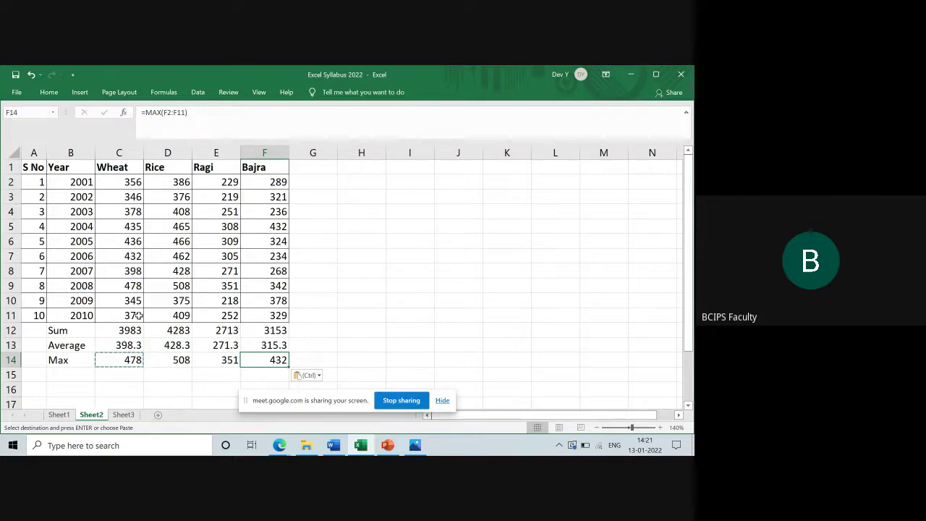
# Review the Rice maximum formula =MAX(D2:D11) in D14 without changing it
pyautogui.press('Left')
pyautogui.press('Left')
pyautogui.press('Left')
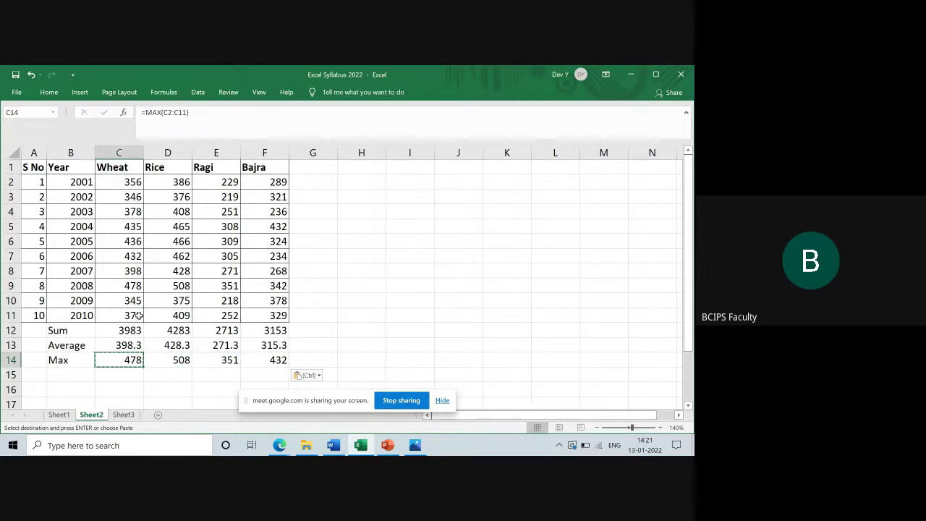
pyautogui.press('Right')
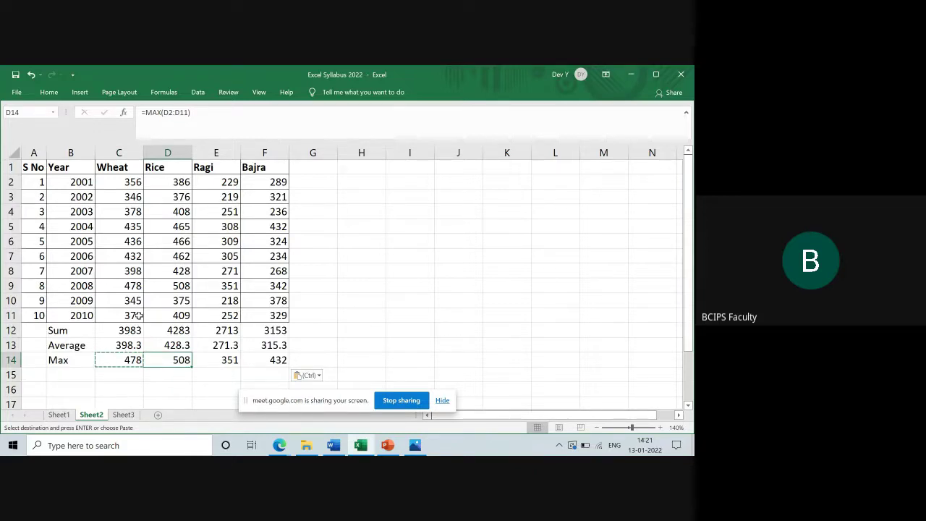
pyautogui.doubleClick(175, 360)
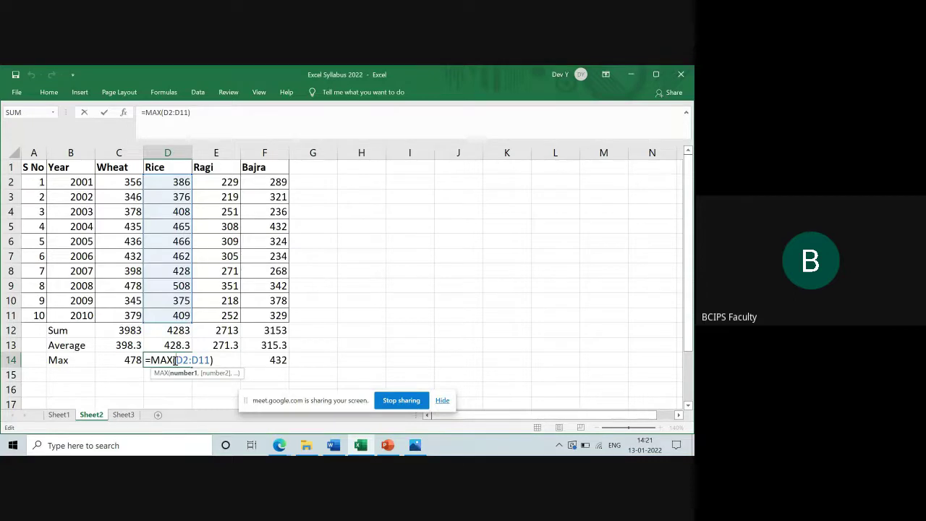
pyautogui.hotkey('ctrl', 'Return')
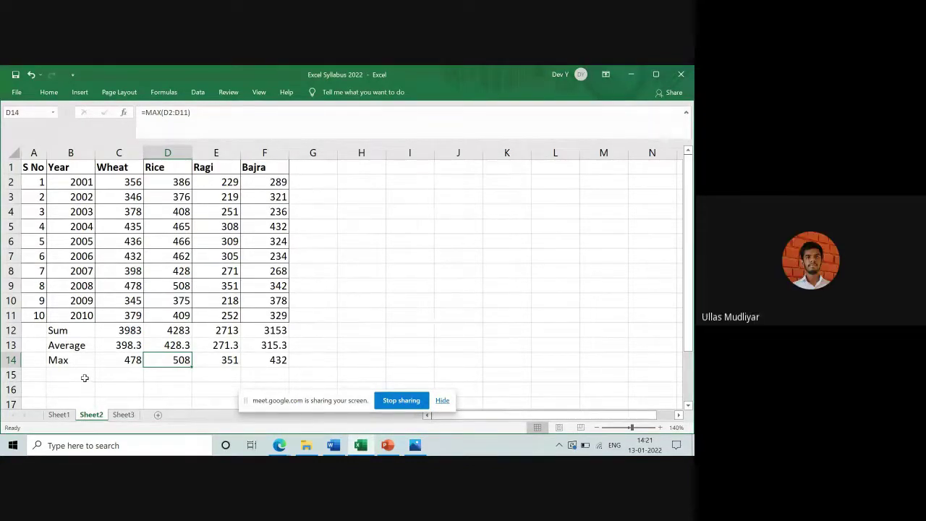
pyautogui.click(85, 378)
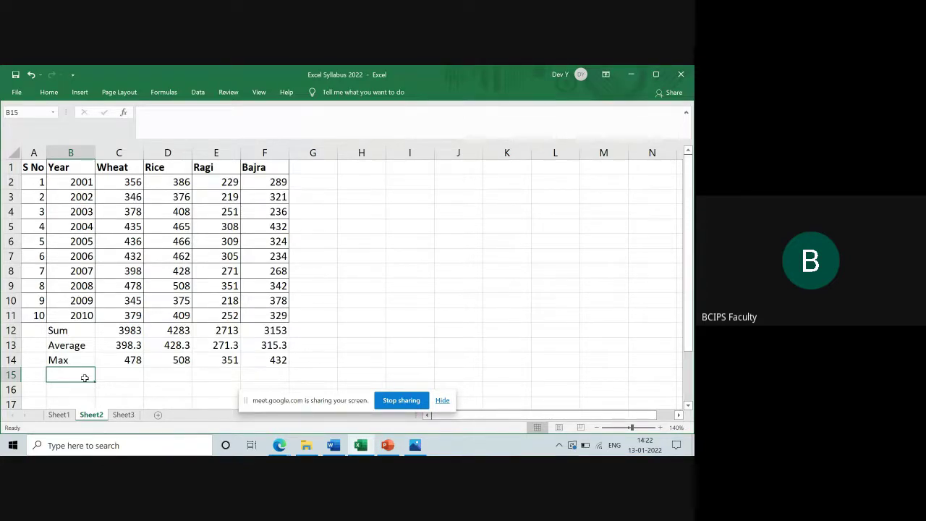
# Label B15 'round' and begin a =round formula in C15
pyautogui.write('roun')
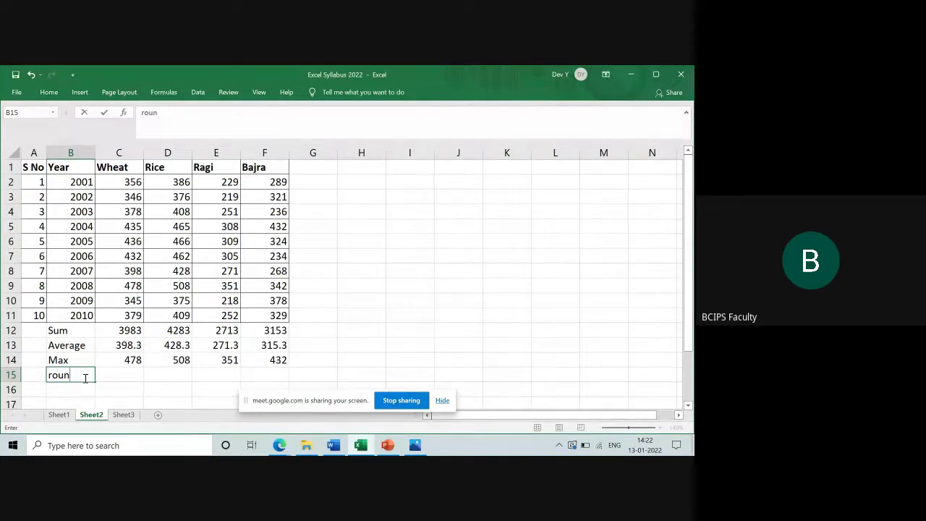
pyautogui.write('d')
pyautogui.press('Tab')
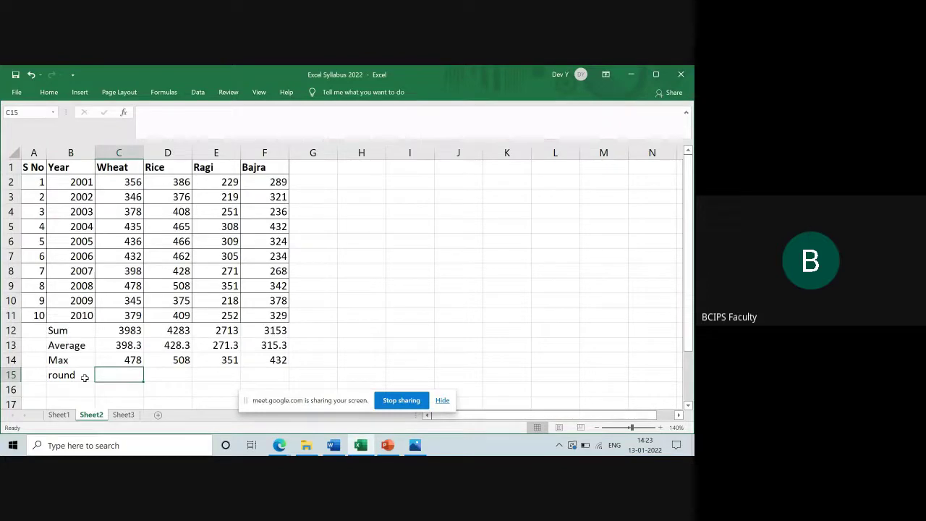
pyautogui.write('=')
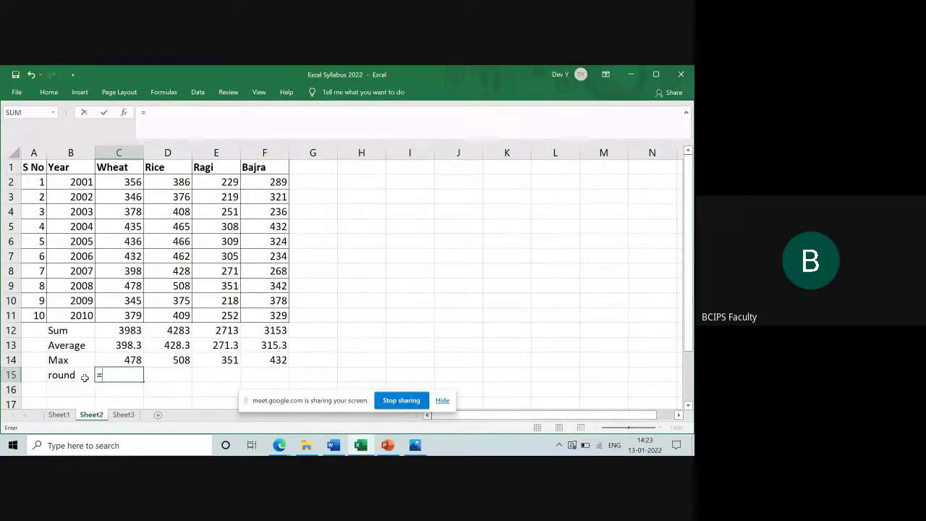
pyautogui.write('ro')
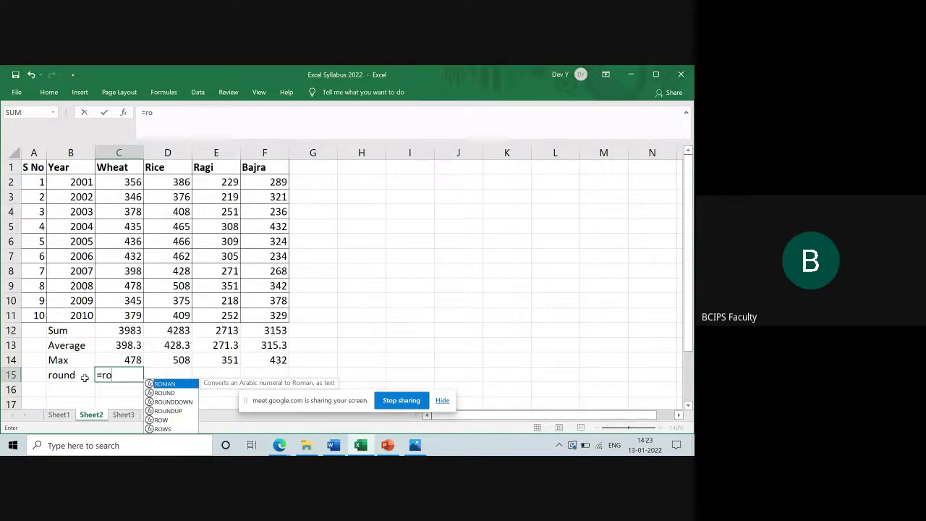
pyautogui.write('un')
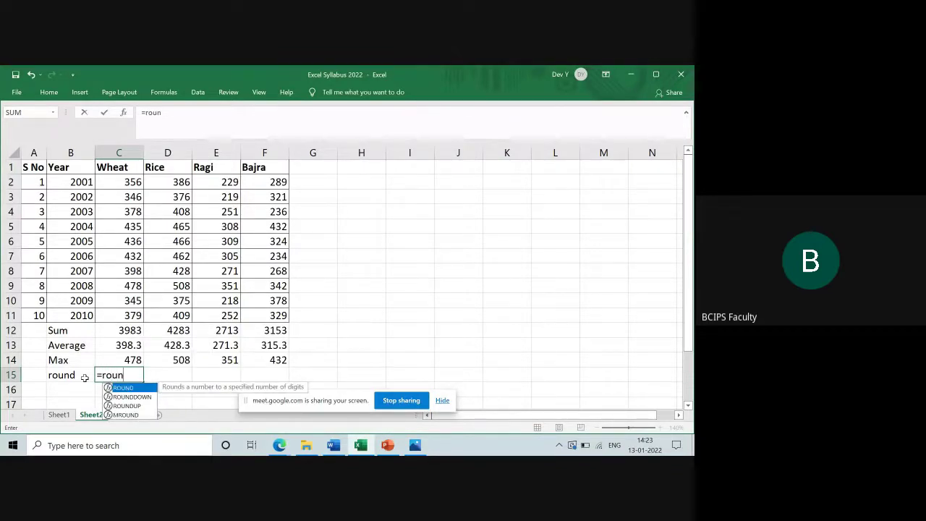
pyautogui.write('d')
# Look through the rounding-function suggestions offered for =round in C15
pyautogui.moveTo(690, 347); pyautogui.dragTo(691, 390)
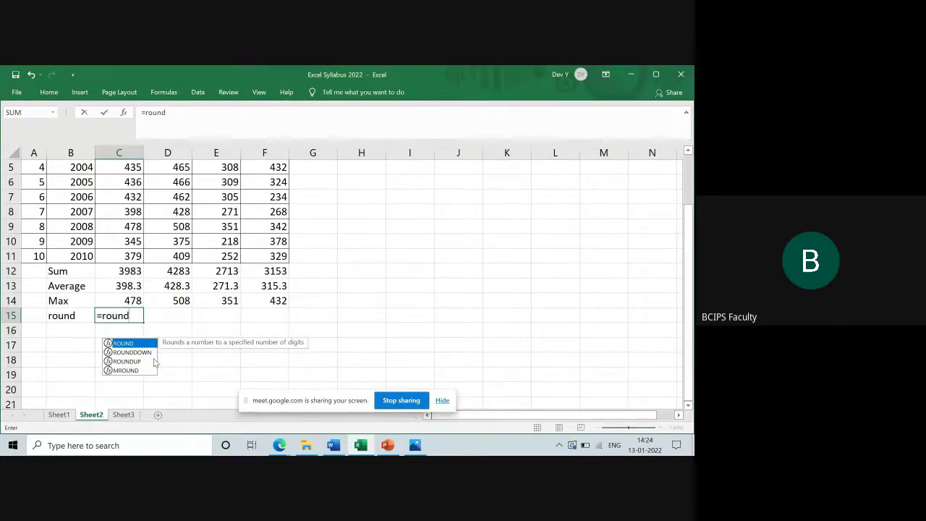
# Complete C15 as =ROUND(C13,0), rounding the Wheat average to 398
pyautogui.write('(')
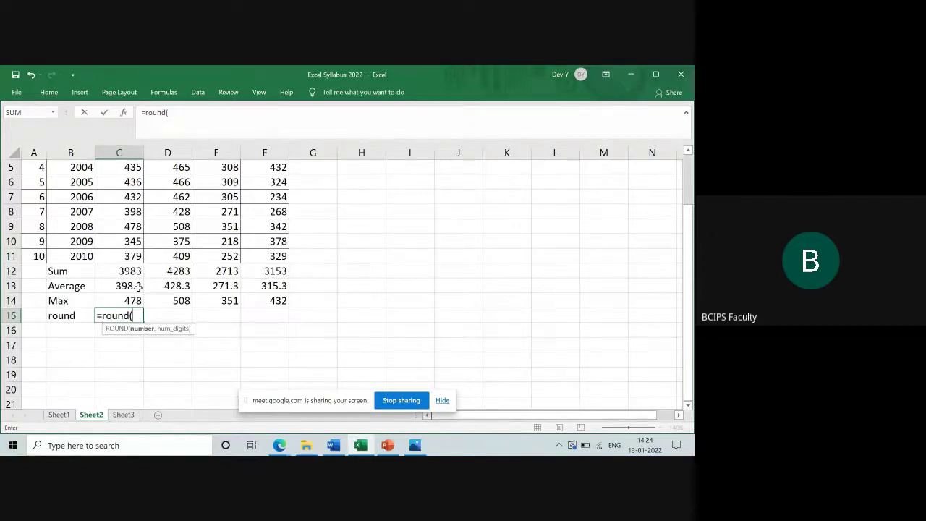
pyautogui.click(137, 288)
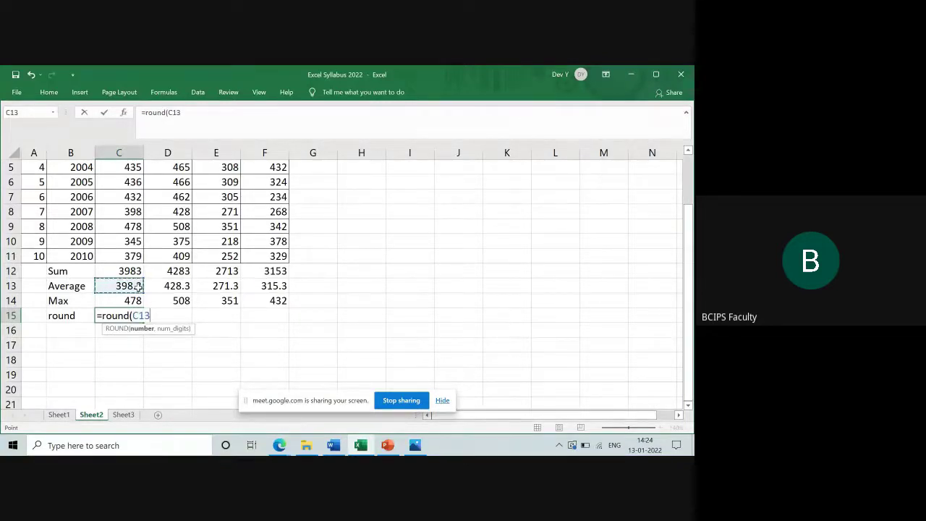
pyautogui.write(',')
pyautogui.write('0)')
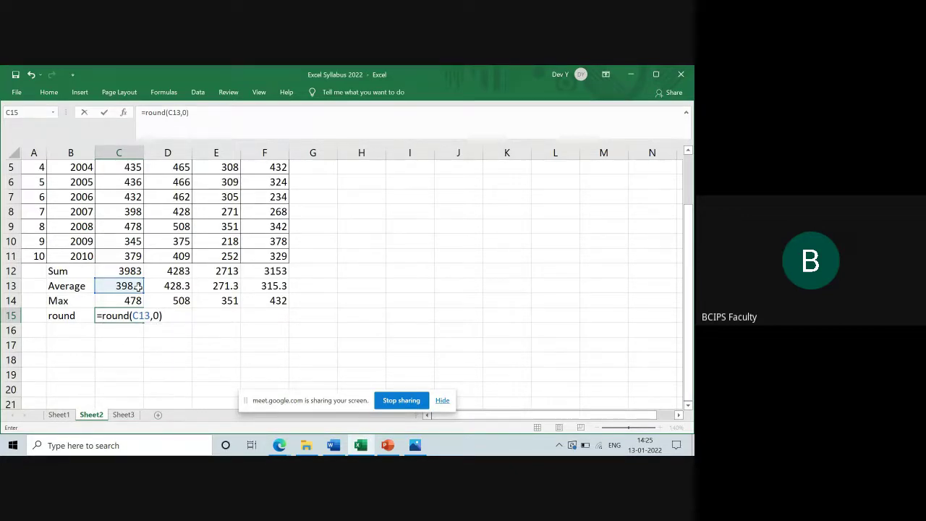
pyautogui.press('Return')
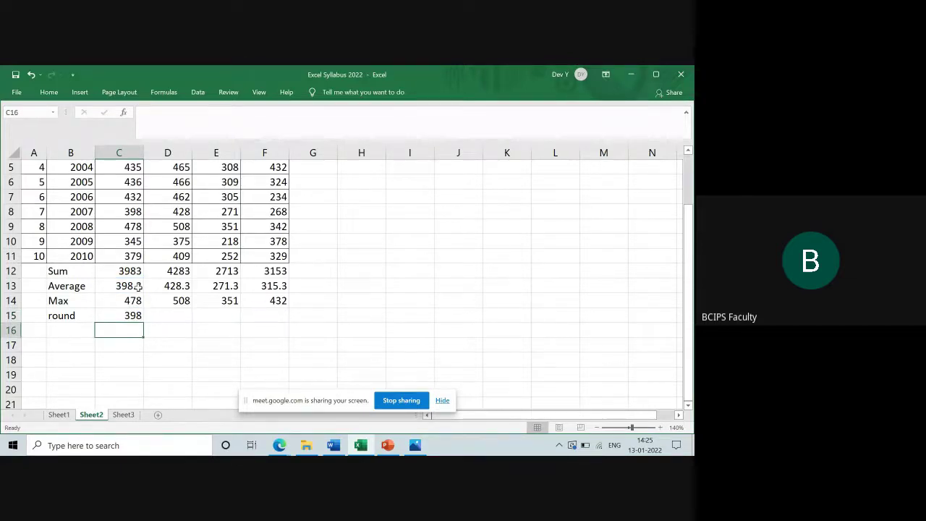
# Label B16 'Roundup' and enter =ROUNDUP(C13,0) in C16, giving 399
pyautogui.press('Left')
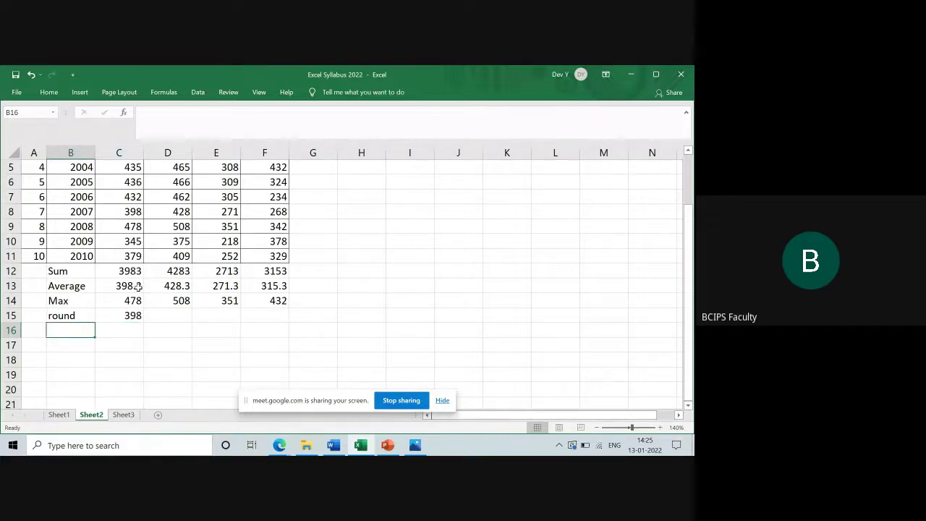
pyautogui.write('Round')
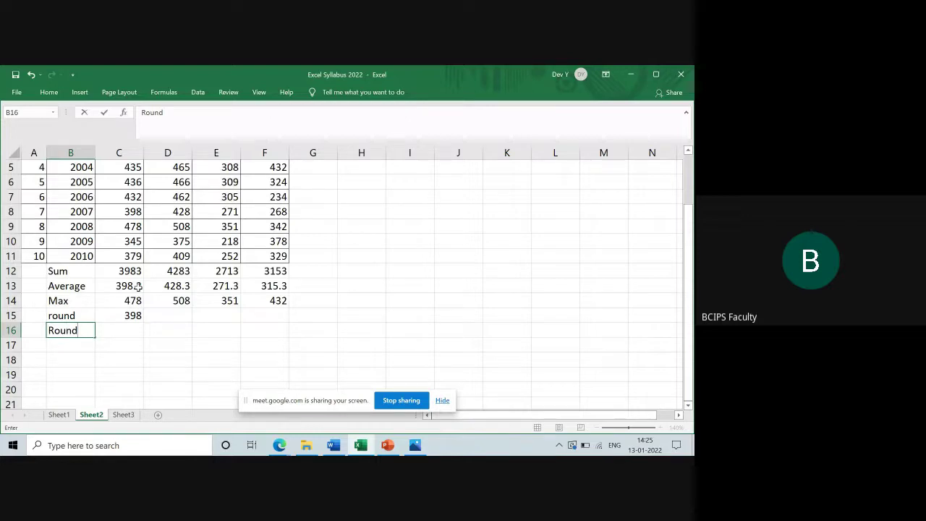
pyautogui.write('up')
pyautogui.press('Tab')
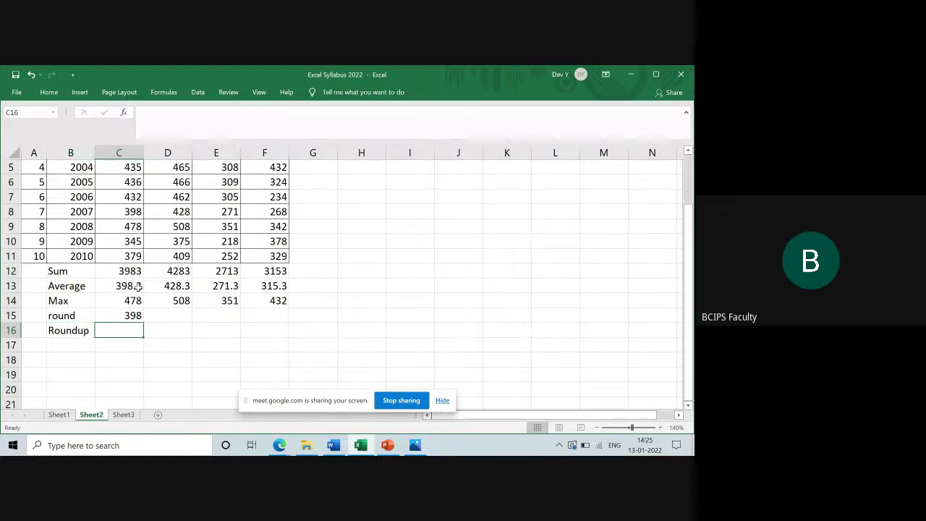
pyautogui.write('=')
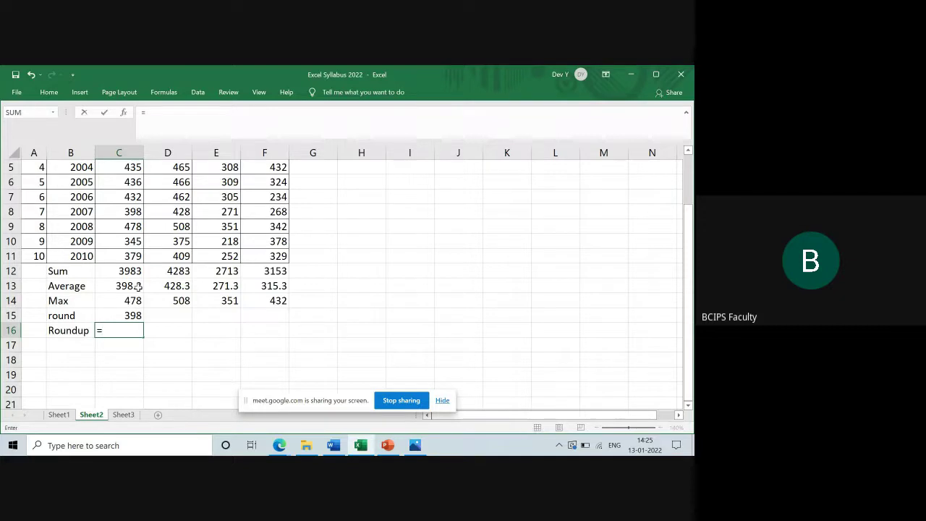
pyautogui.write('roun')
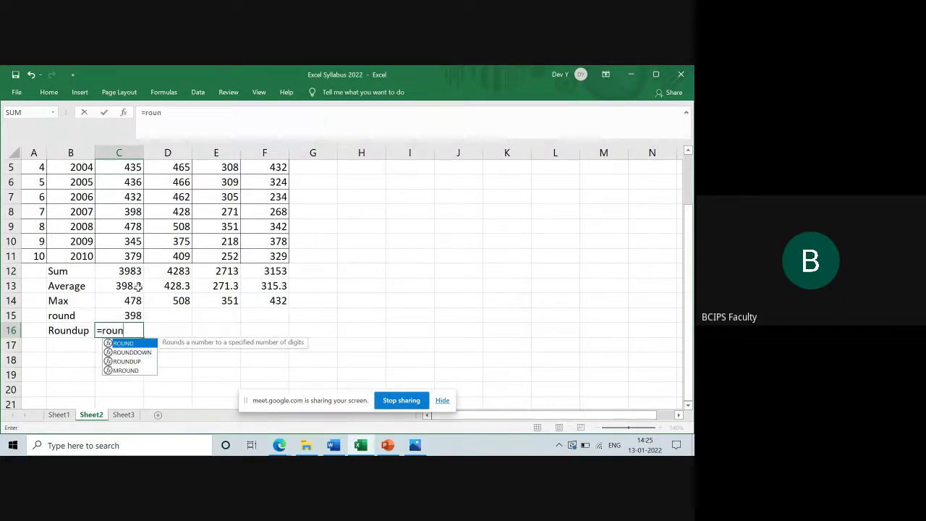
pyautogui.write('du')
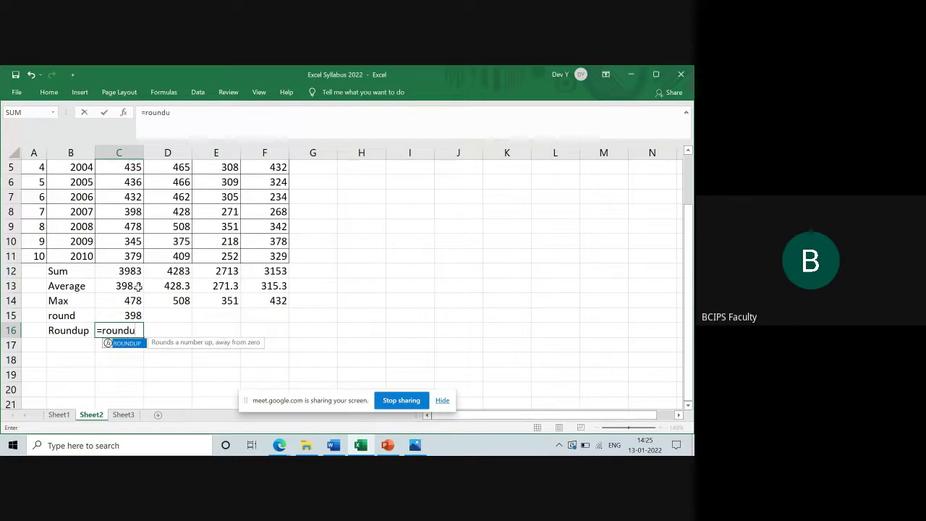
pyautogui.write('p(')
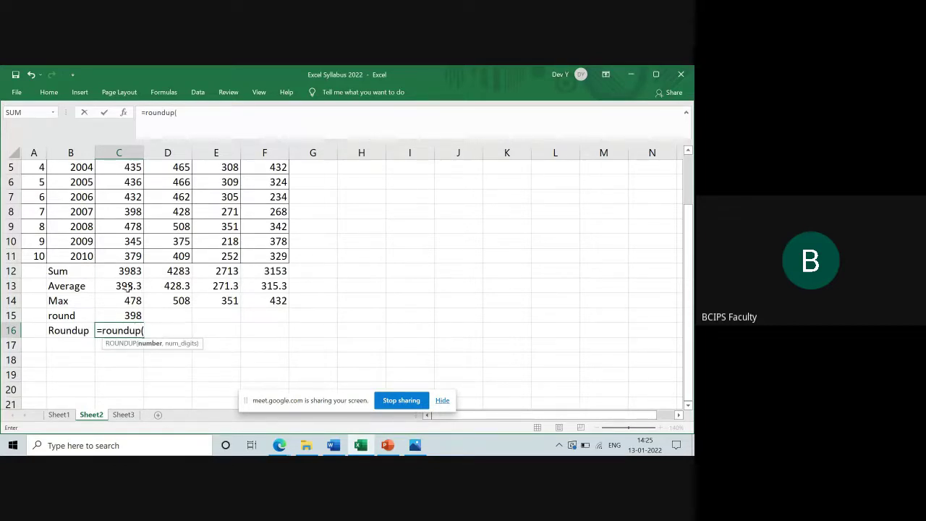
pyautogui.click(128, 287)
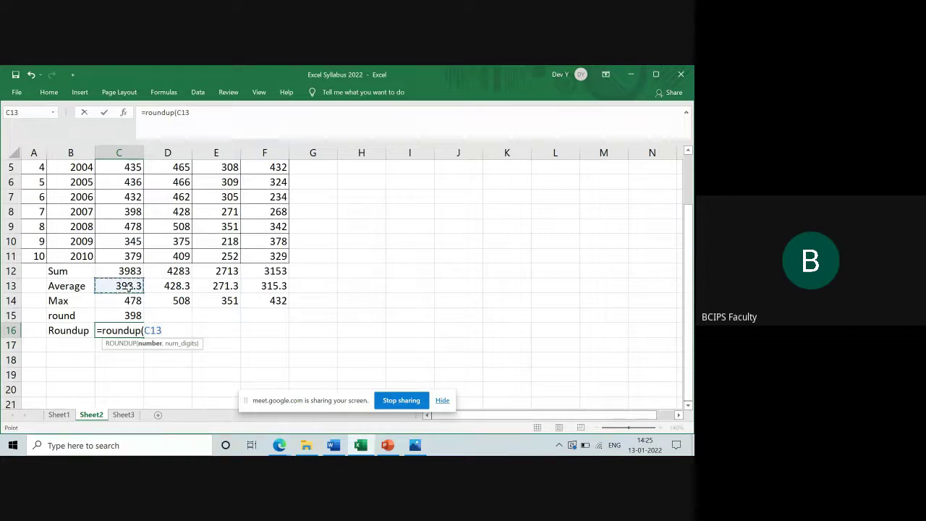
pyautogui.write(',0)')
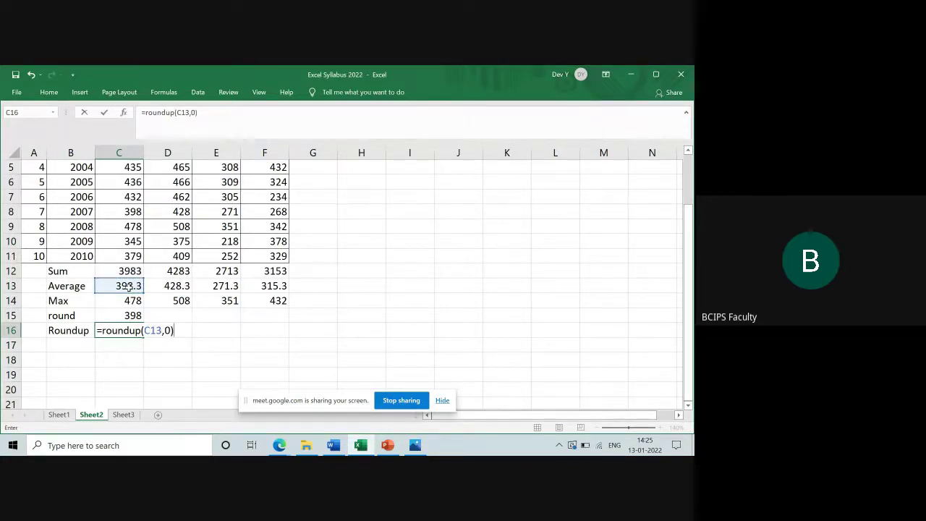
pyautogui.press('Return')
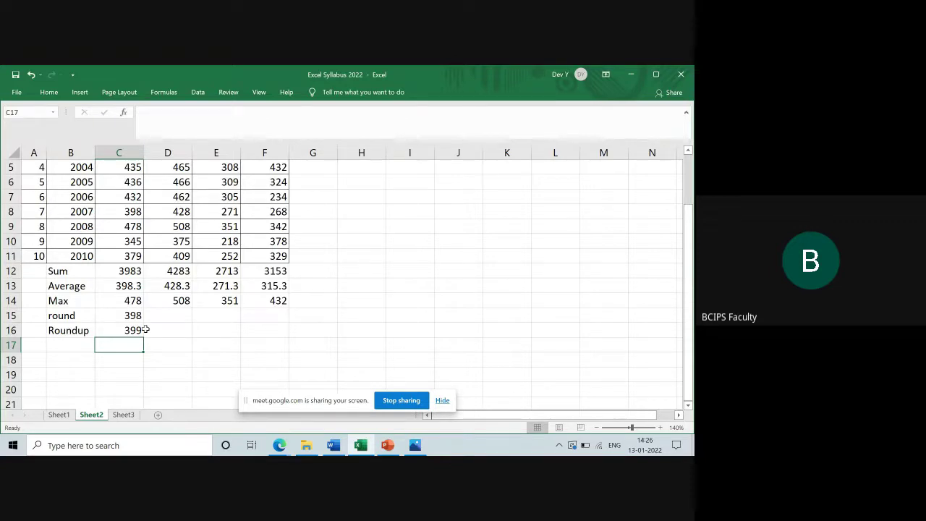
# Admit the waiting participant in Google Meet, then return to Excel
pyautogui.hotkey('alt', 'Tab')
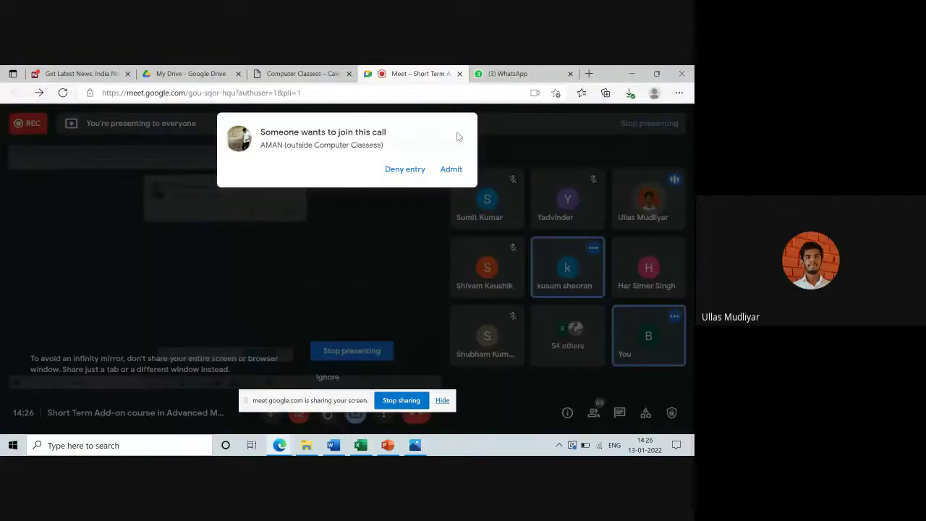
pyautogui.click(447, 169)
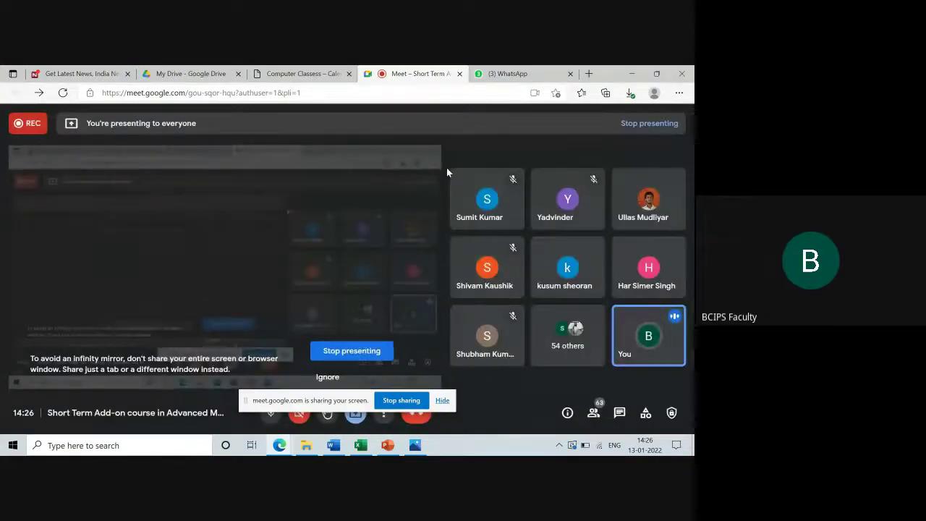
pyautogui.hotkey('alt', 'Tab')
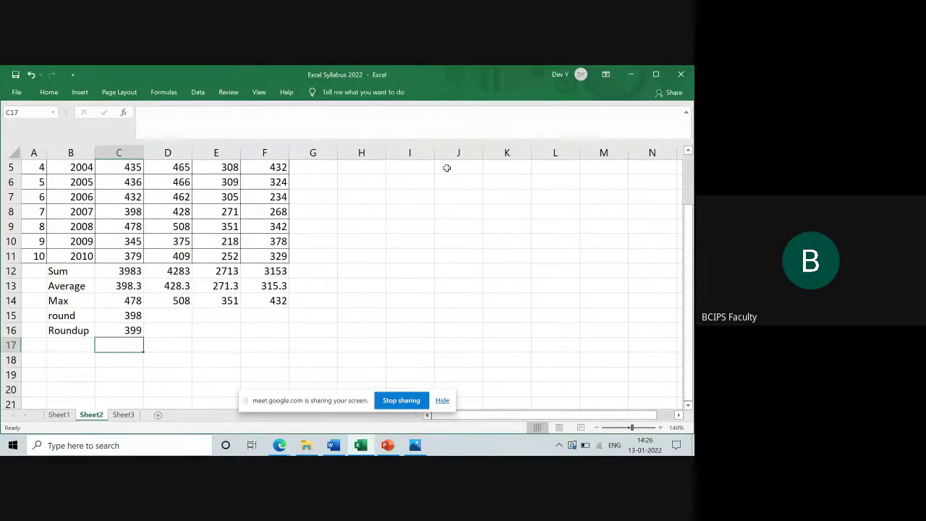
# Enter 16.784 in C17 and start a =roundup( formula in C18
pyautogui.write('16.7')
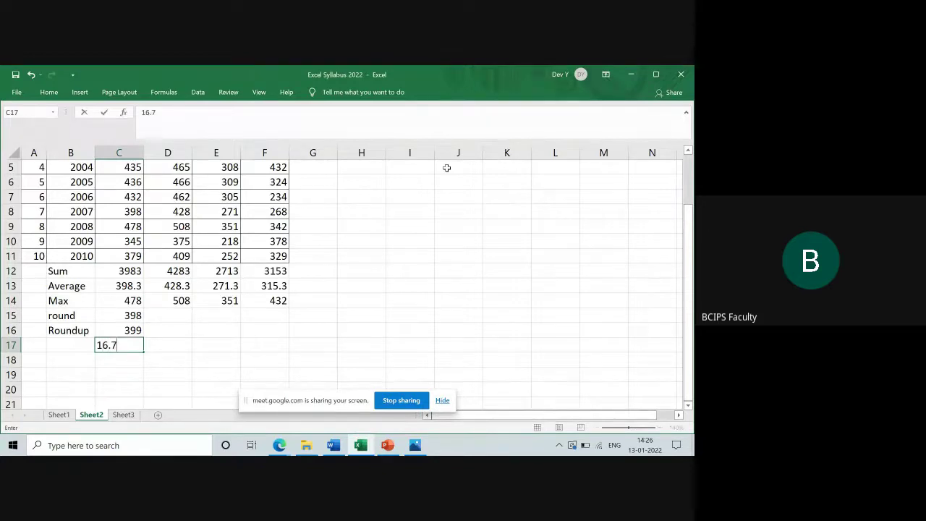
pyautogui.write('84')
pyautogui.press('Return')
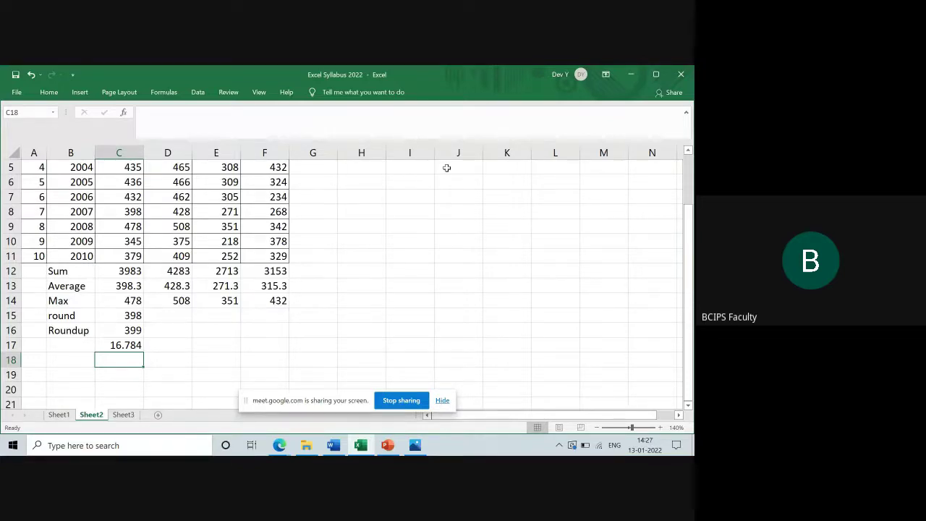
pyautogui.write('=')
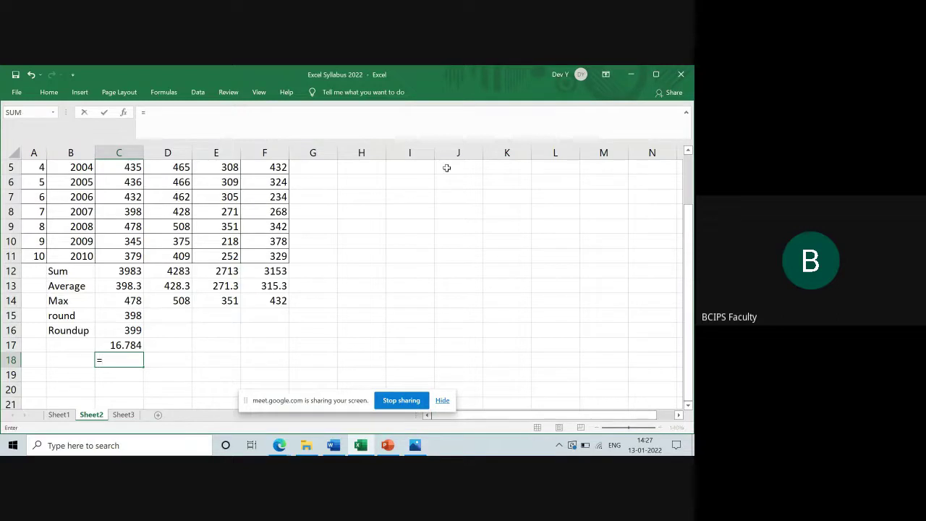
pyautogui.write('roun')
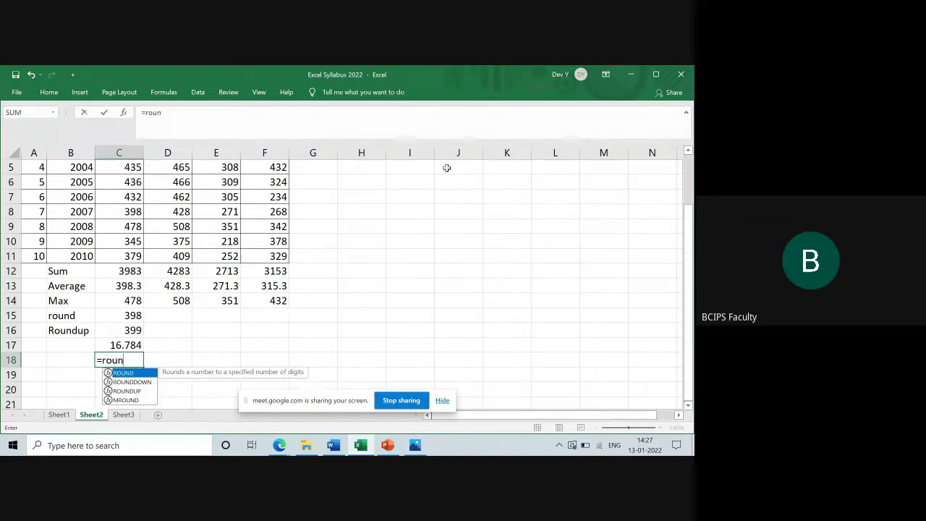
pyautogui.write('dup')
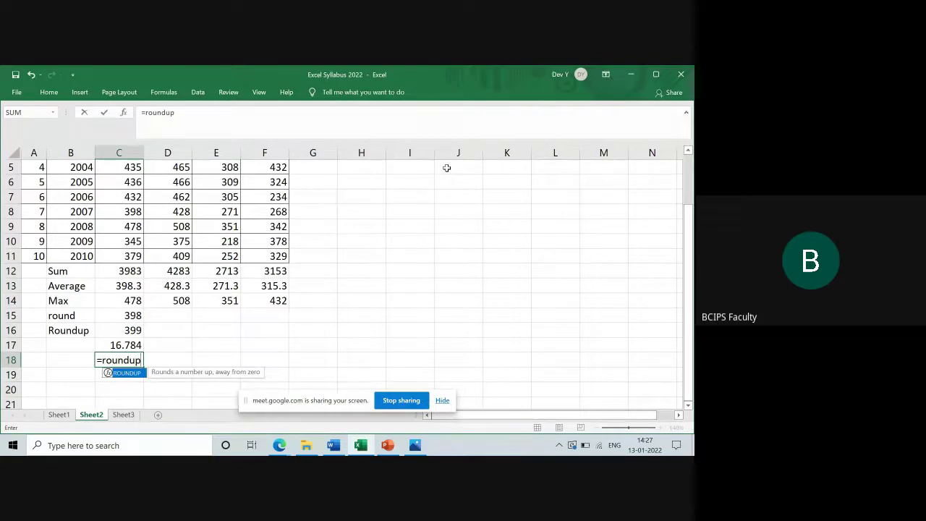
pyautogui.write('(')
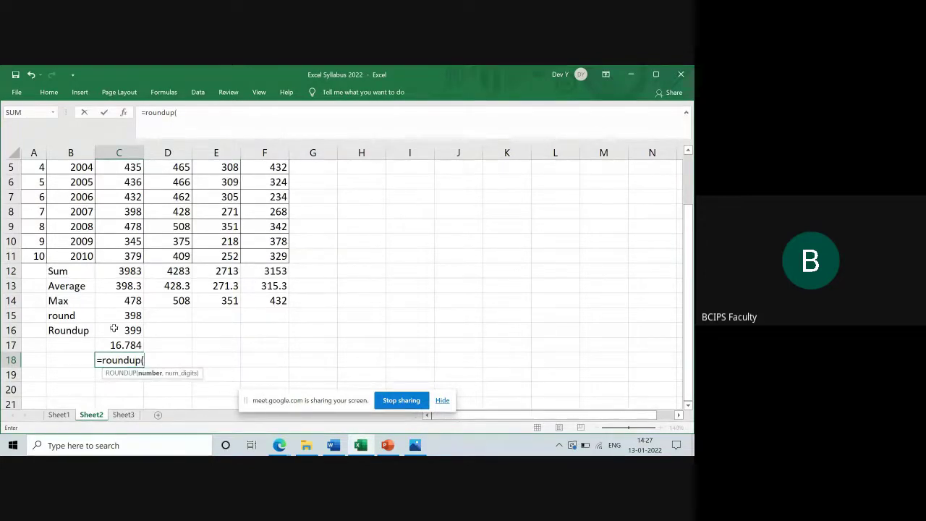
# Complete the C18 formula as =roundup(C17,2), referencing the 16.784 value
pyautogui.click(108, 345)
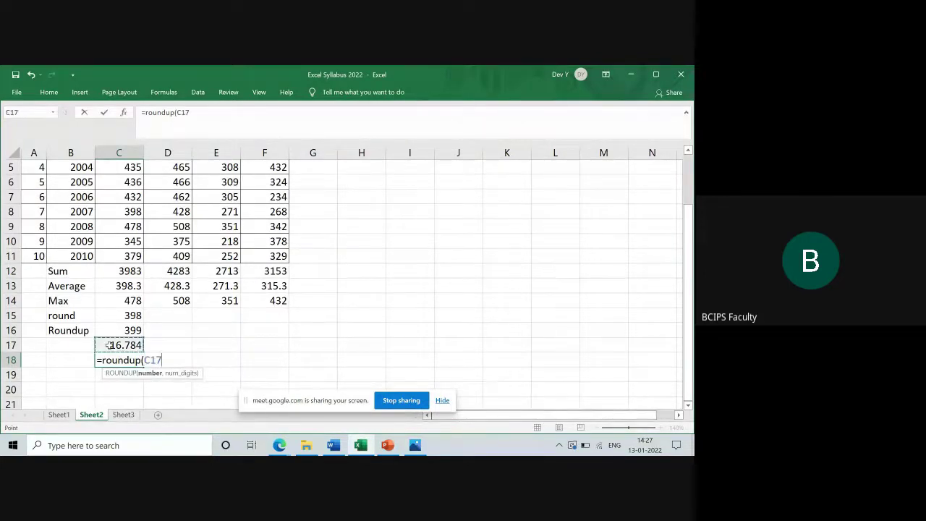
pyautogui.write(',2)')
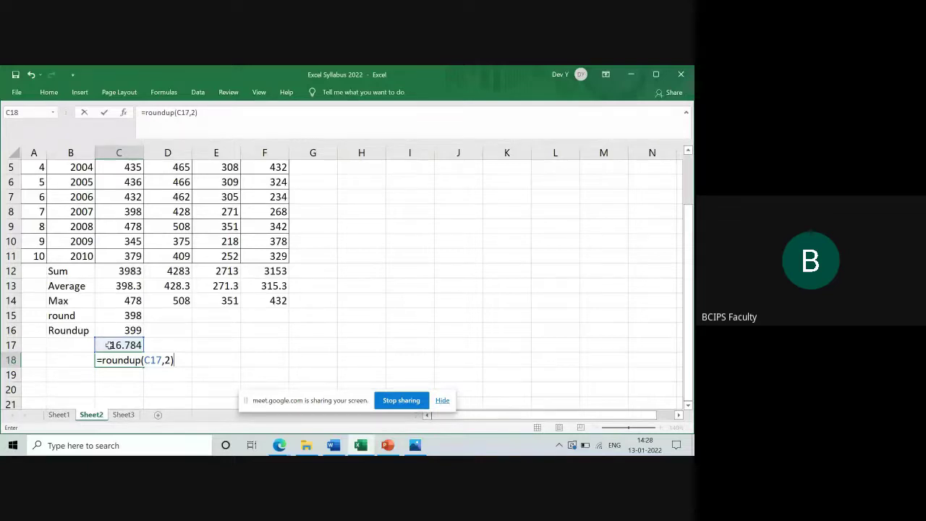
# Commit the ROUNDUP formula so C18 shows 16.79, then check the nearby values
pyautogui.press('Return')
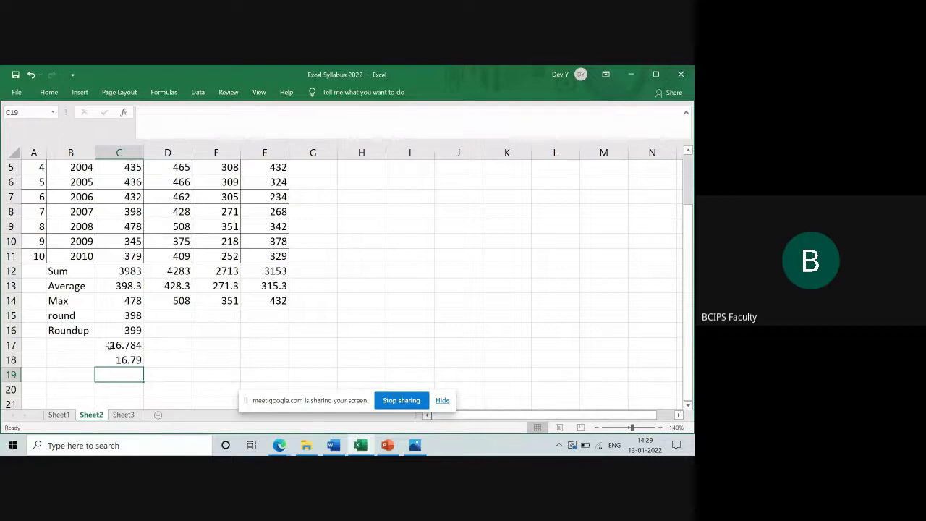
pyautogui.press('Up')
pyautogui.press('Up')
pyautogui.press('Down')
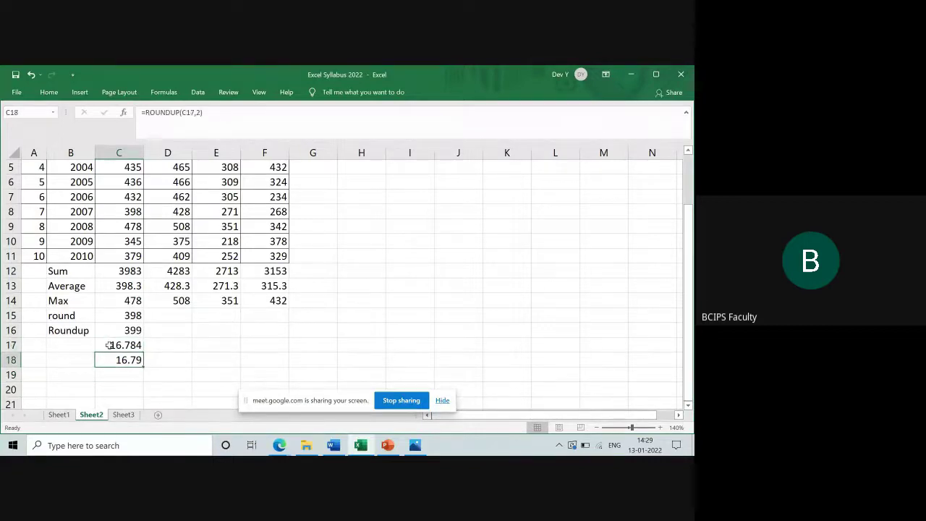
pyautogui.press('Down')
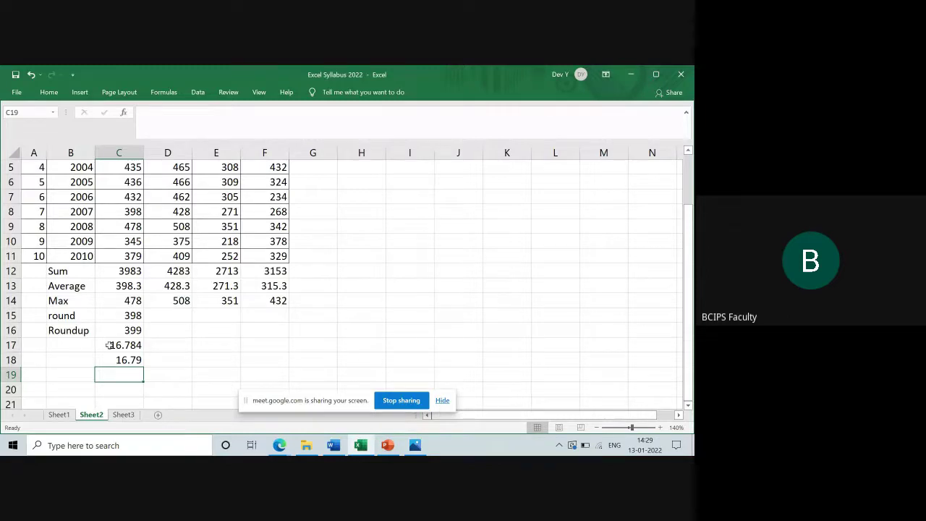
# Enter the number 16 in cell I7
pyautogui.click(413, 200)
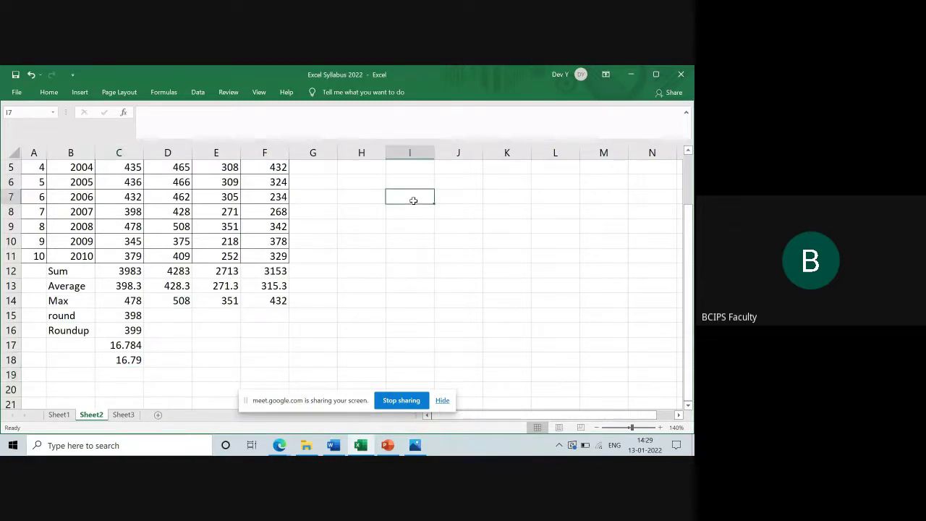
pyautogui.write('16')
pyautogui.press('Tab')
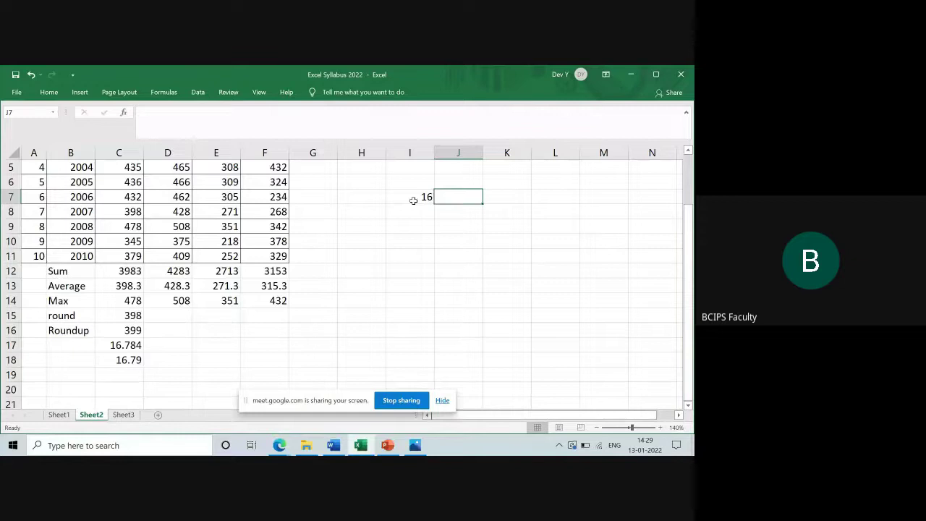
# Enter =SQRT(I7) in J7 so it shows 4
pyautogui.write('=')
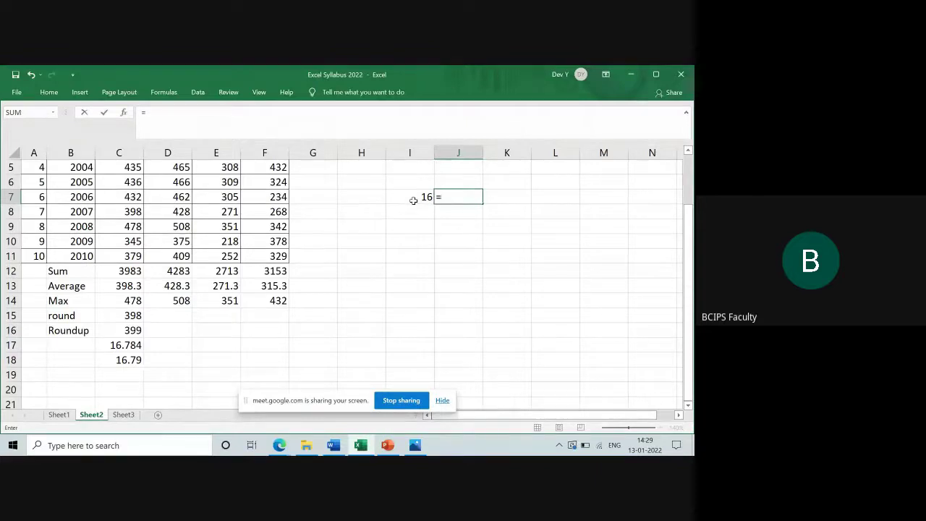
pyautogui.write('s')
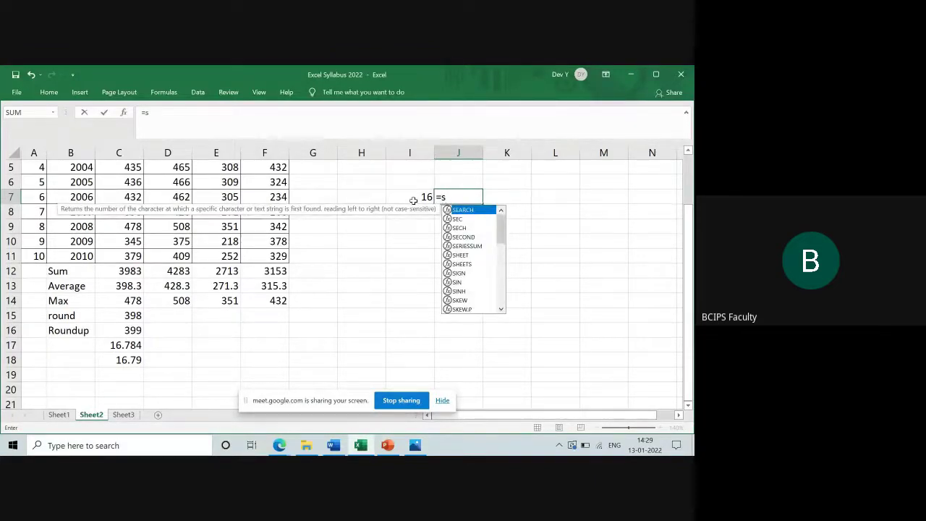
pyautogui.write('q')
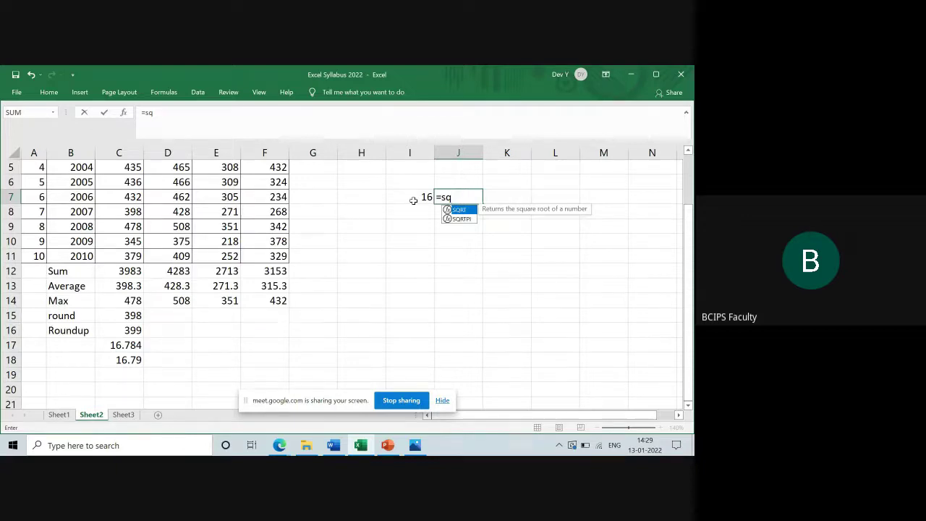
pyautogui.write('rt')
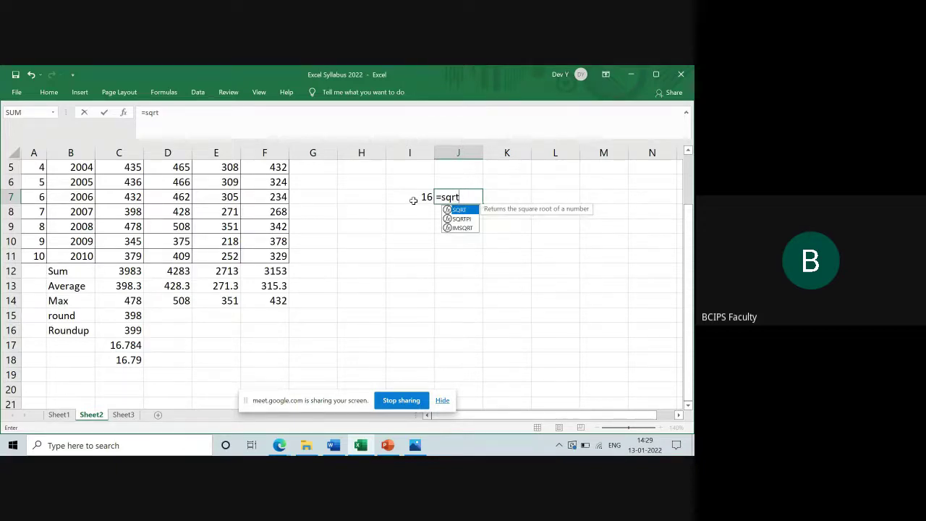
pyautogui.write('(')
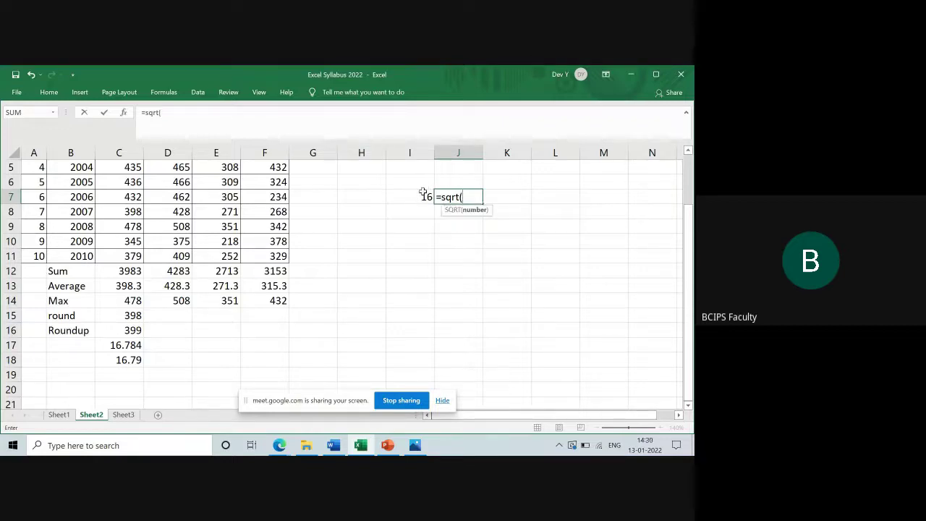
pyautogui.click(419, 197)
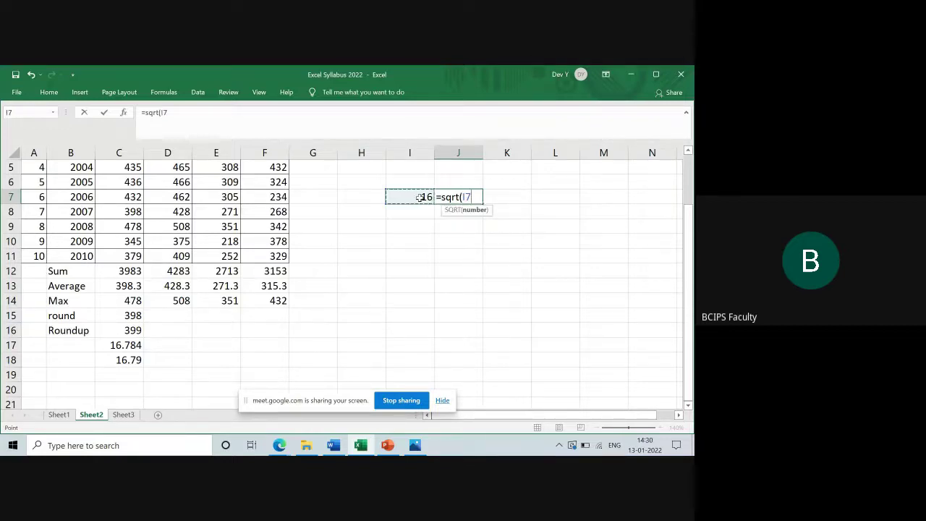
pyautogui.write(')')
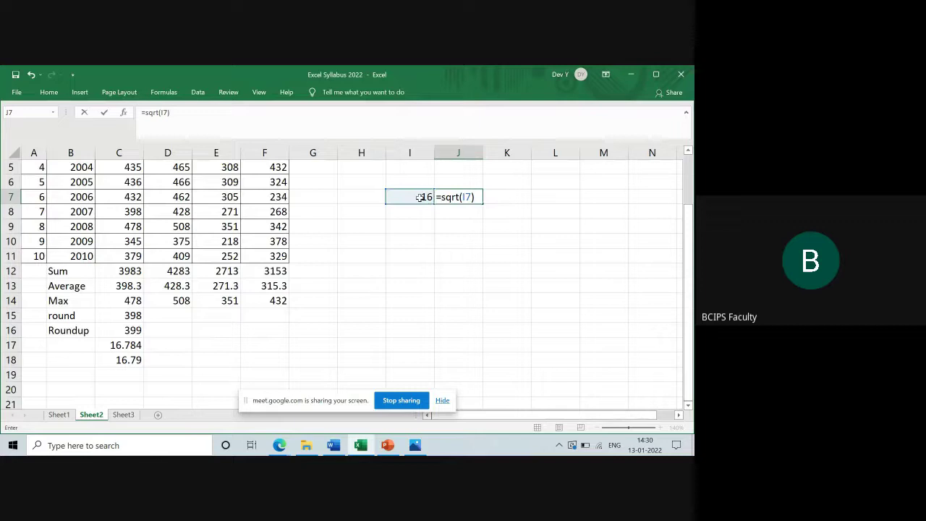
pyautogui.press('Return')
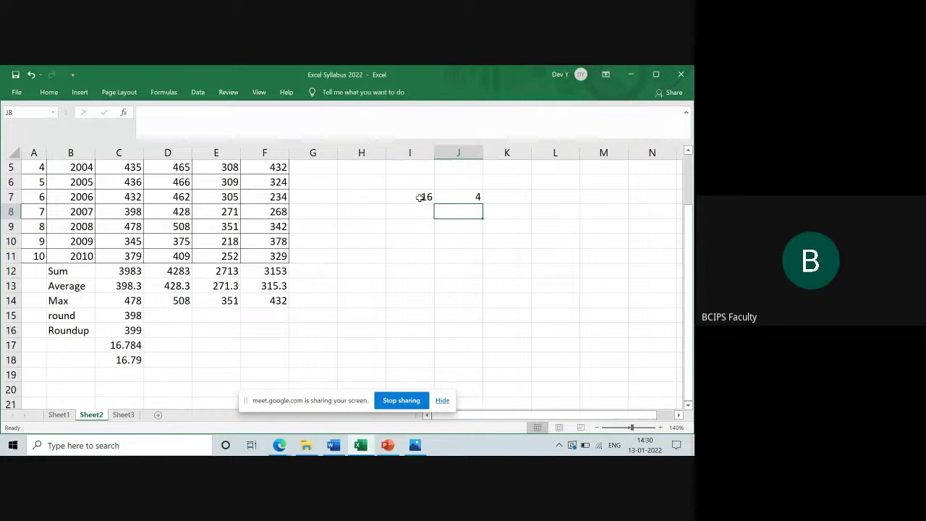
# Enter =POWER(3,4) in J8 so it shows 81
pyautogui.write('=')
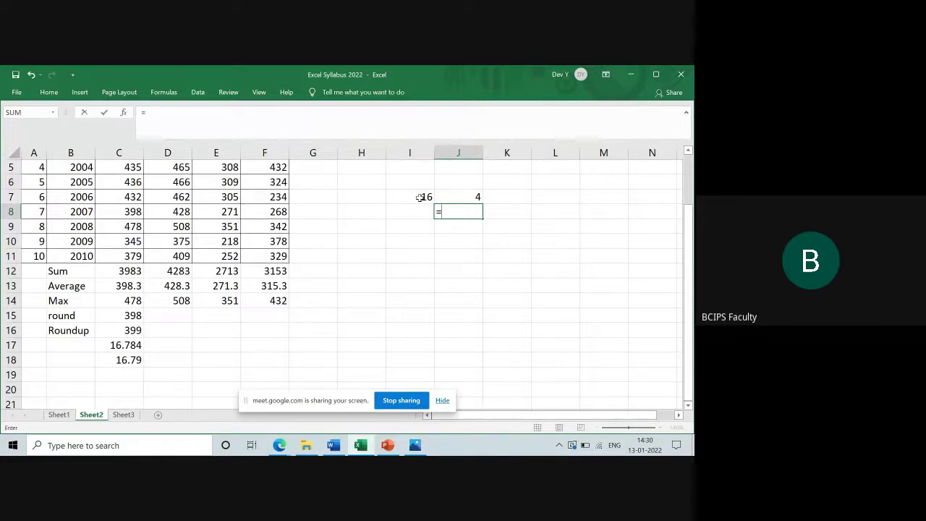
pyautogui.write('pow')
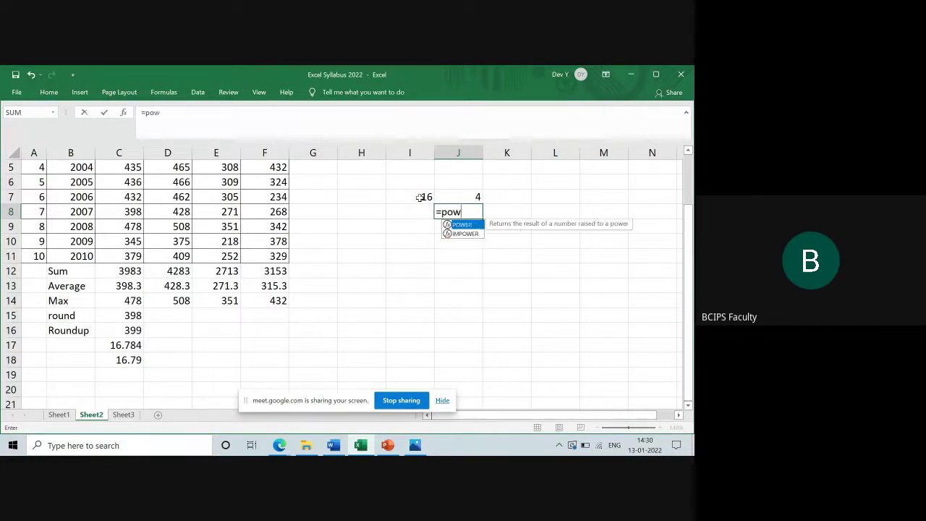
pyautogui.write('er(')
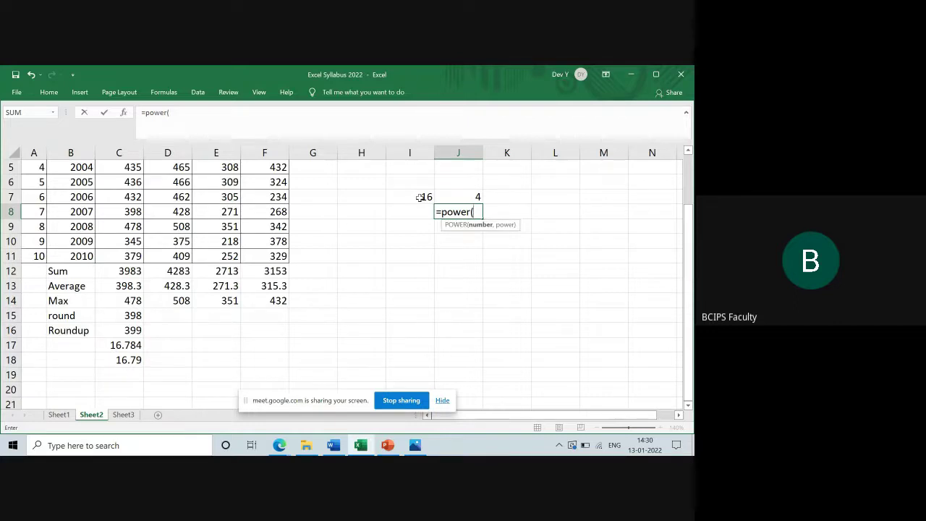
pyautogui.write('3,4')
pyautogui.write(')')
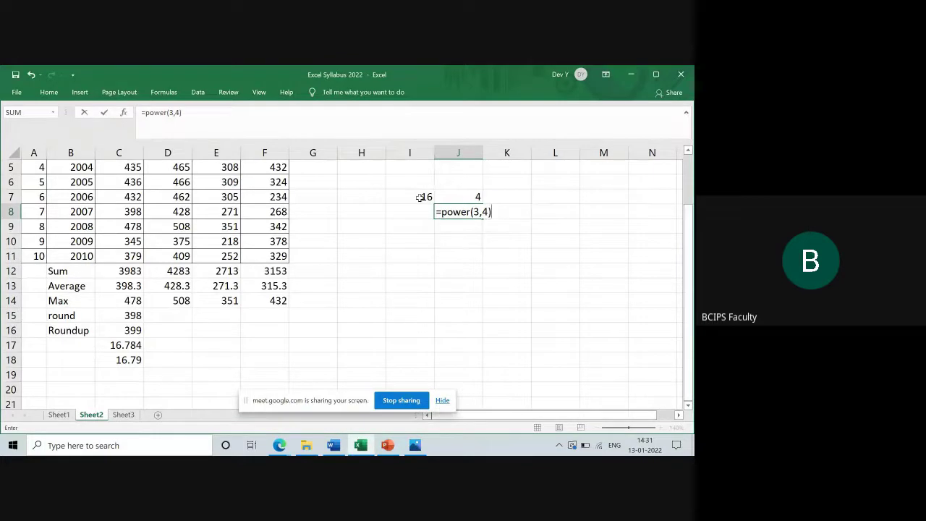
pyautogui.press('Return')
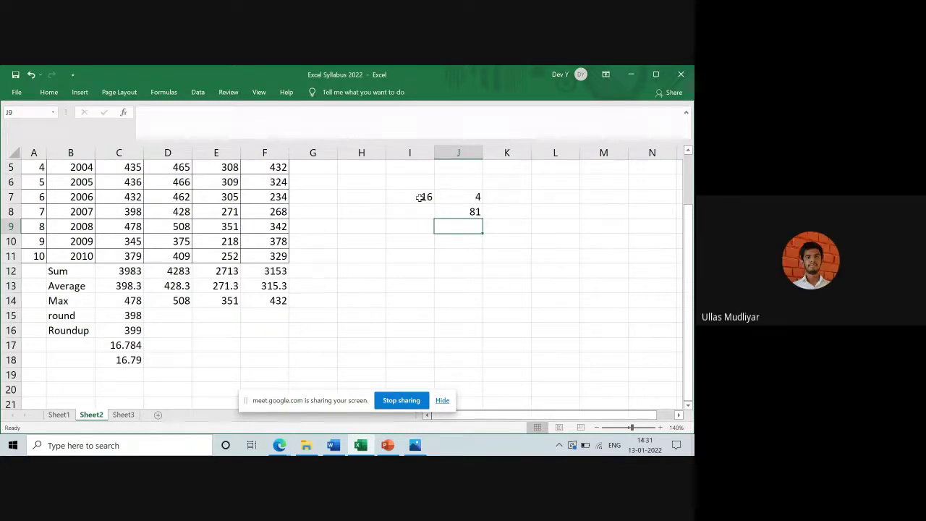
# Enter =POWER(5,2) in J9, giving 25
pyautogui.write('=p')
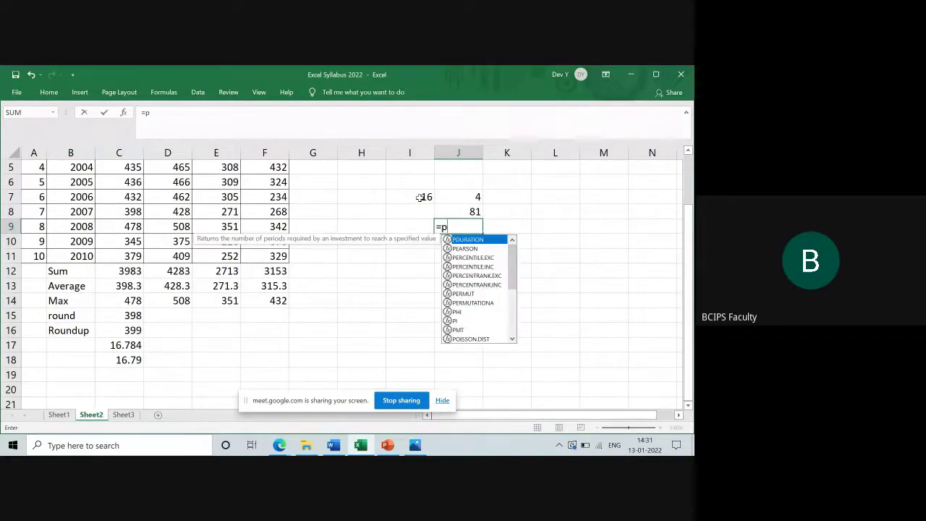
pyautogui.write('ower(')
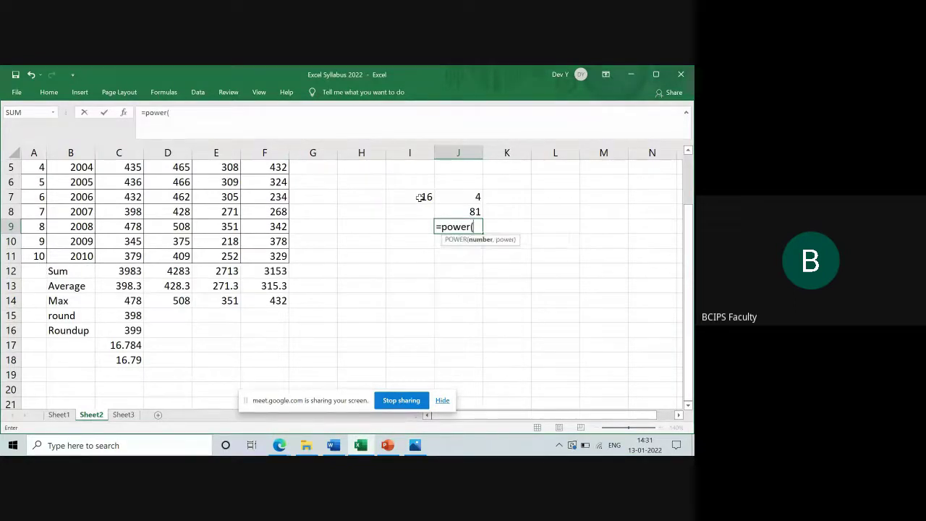
pyautogui.write('5,2)')
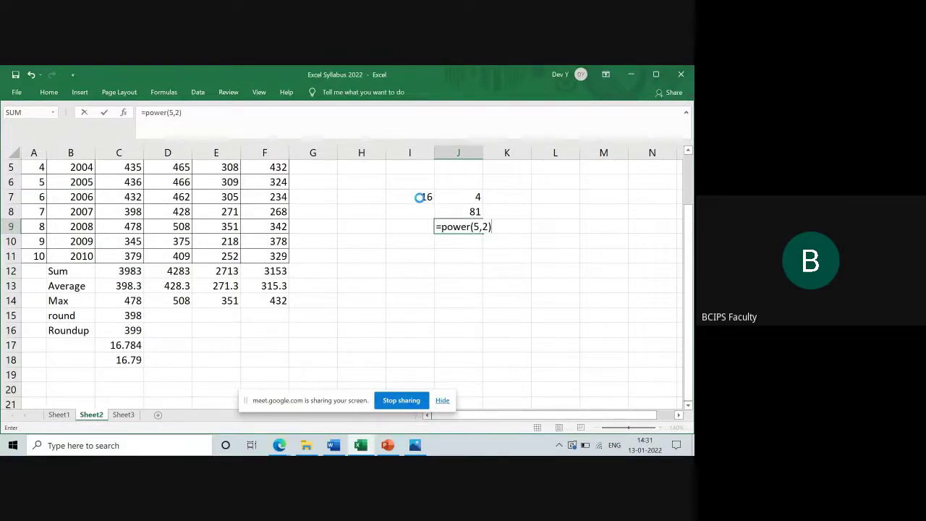
pyautogui.press('Return')
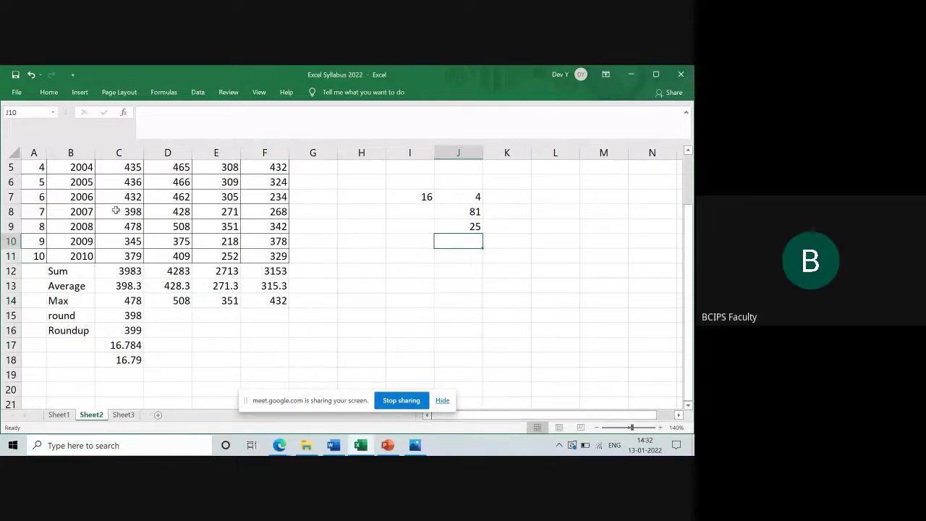
# Change C13 to =ROUNDUP(AVERAGE(C2:C11),0) so the Wheat average shows 399
pyautogui.click(127, 286)
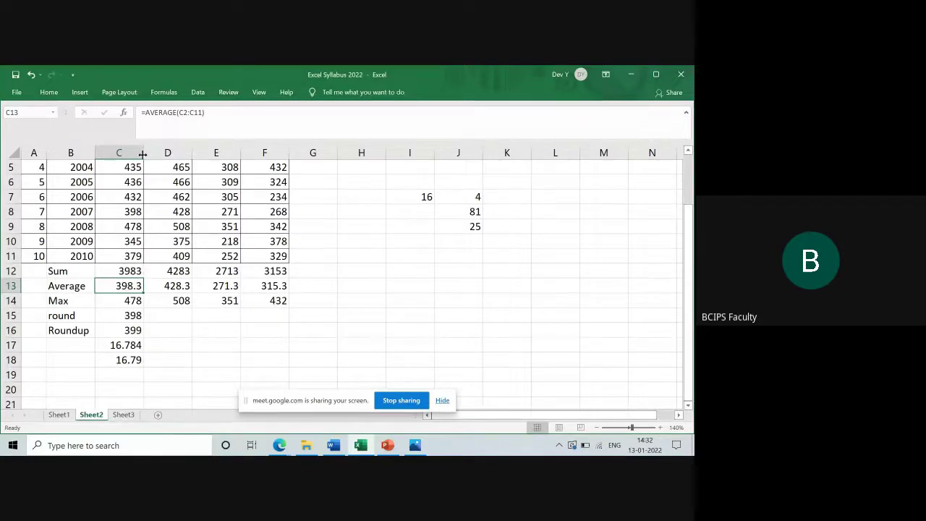
pyautogui.click(147, 113)
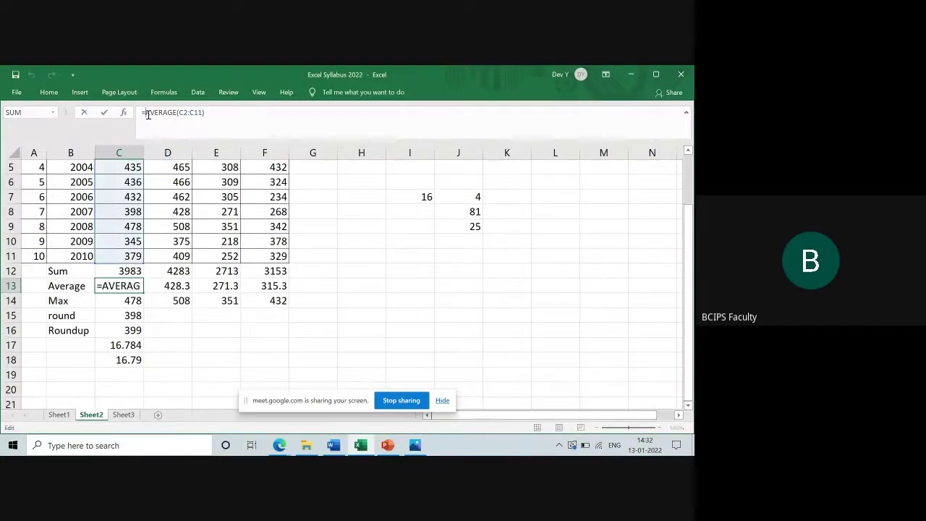
pyautogui.click(102, 287)
pyautogui.write('round')
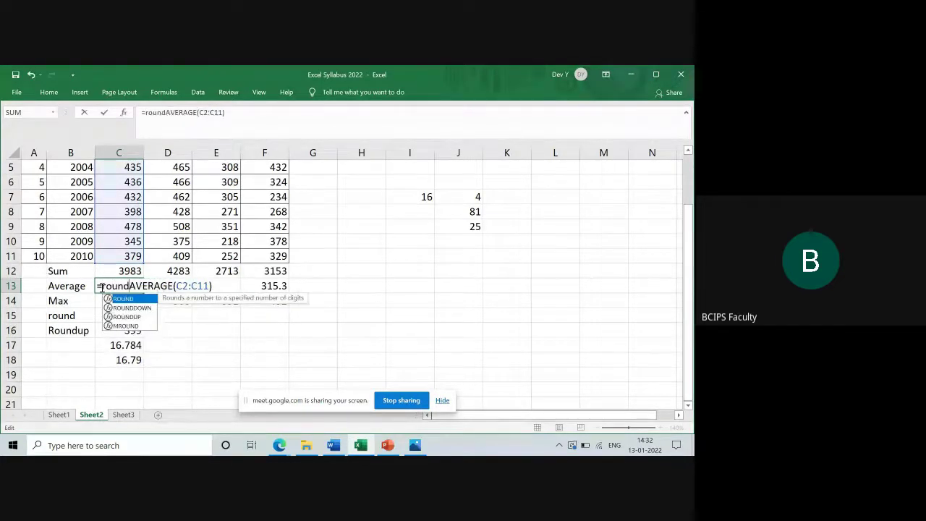
pyautogui.write('up')
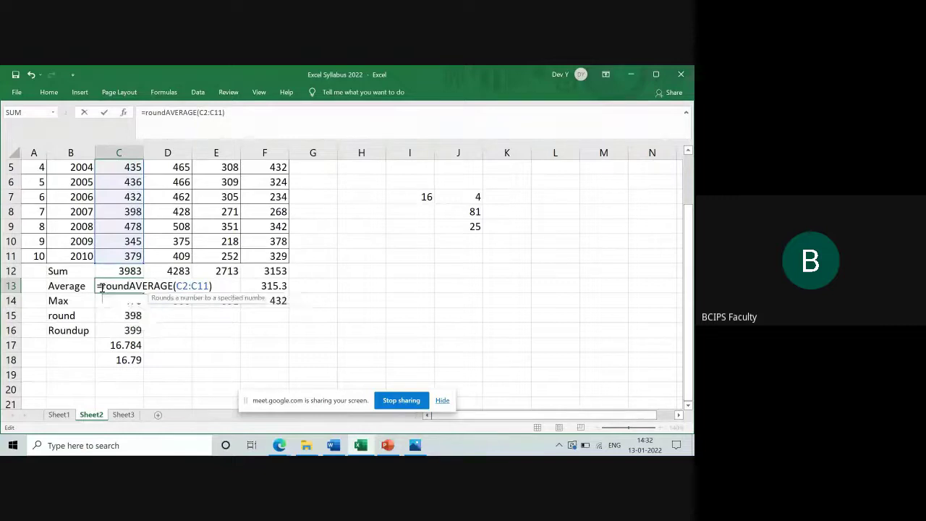
pyautogui.write('(')
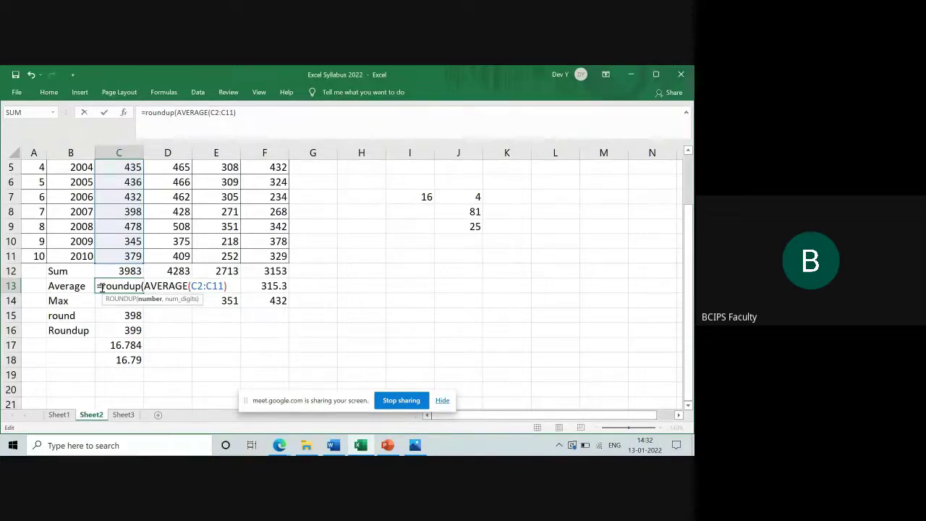
pyautogui.press('Right')
pyautogui.press('Right')
pyautogui.press('Right')
pyautogui.press('Right')
pyautogui.press('Right')
pyautogui.press('Right')
pyautogui.press('Right')
pyautogui.press('Right')
pyautogui.press('Right')
pyautogui.press('Right')
pyautogui.press('Right')
pyautogui.press('Right')
pyautogui.press('Right')
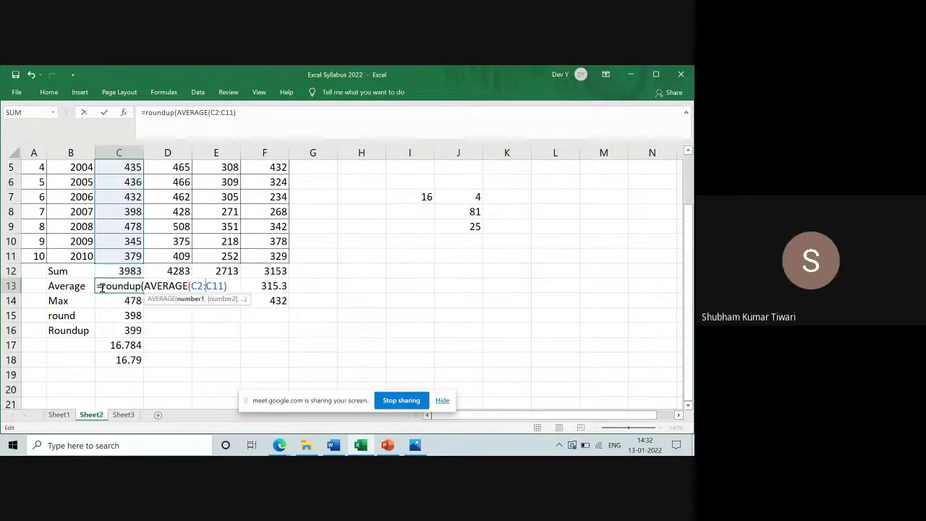
pyautogui.press('Right')
pyautogui.press('Right')
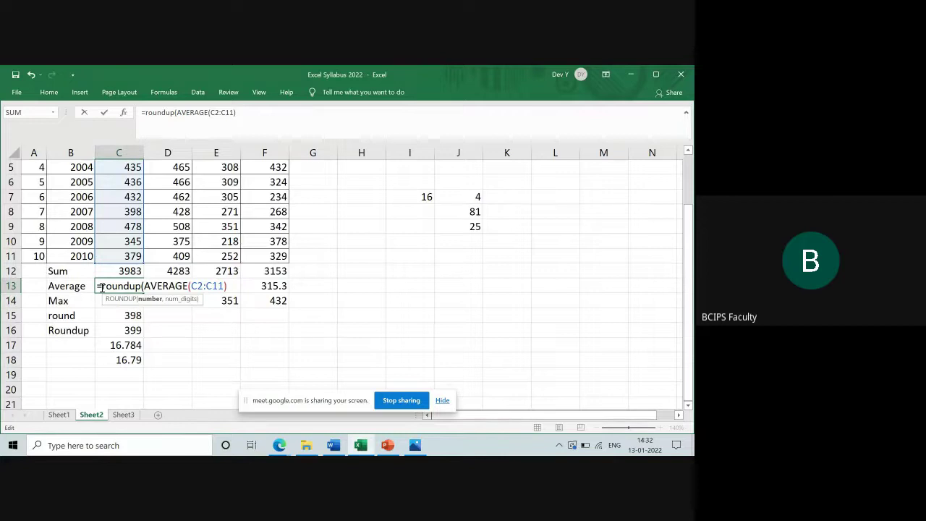
pyautogui.write(',0)')
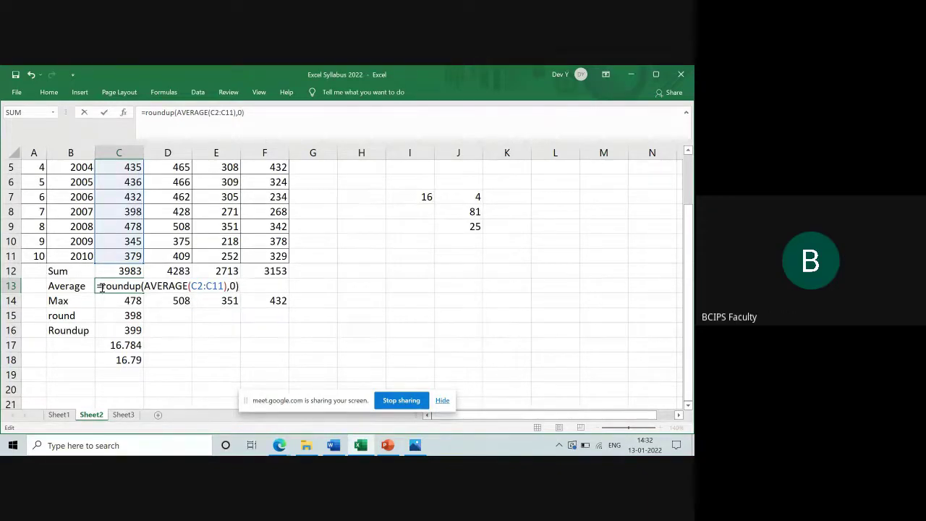
pyautogui.press('Return')
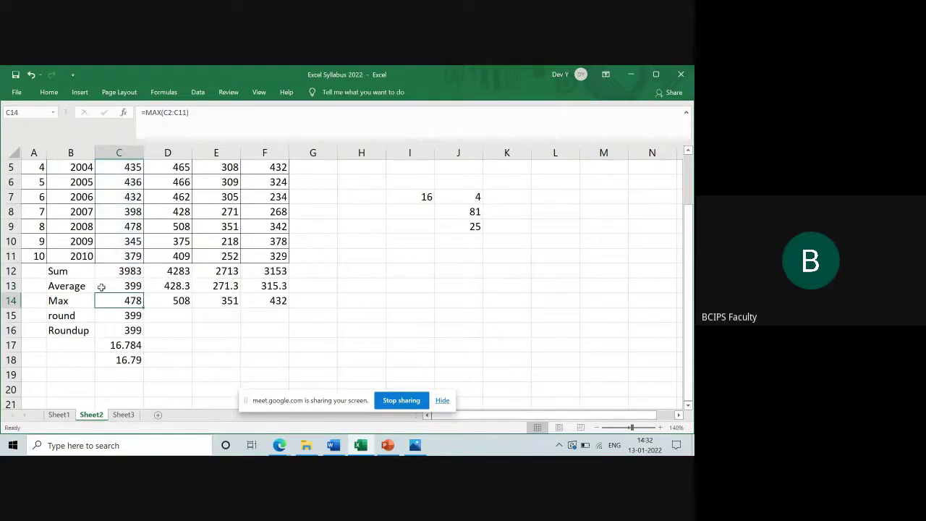
pyautogui.click(124, 288)
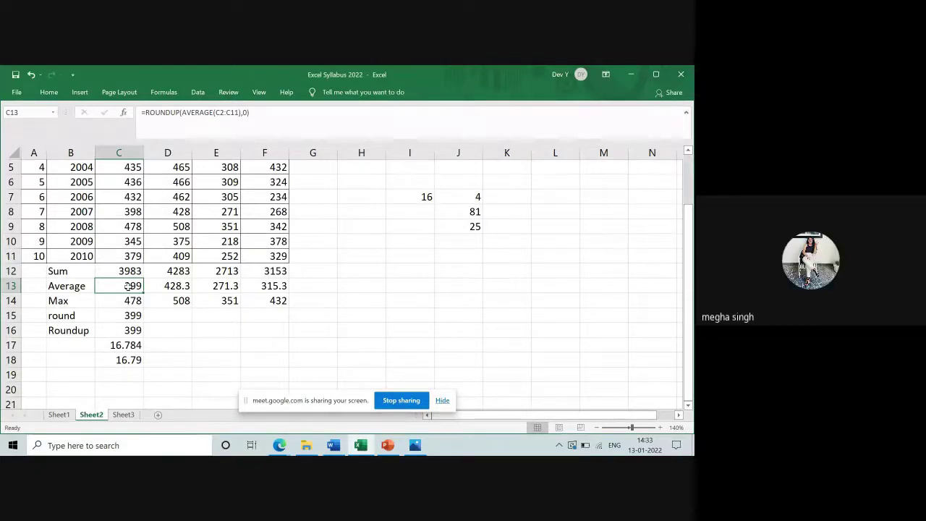
# Abandon an edit of C13, then delete its contents so the round rows show 0
pyautogui.doubleClick(128, 286)
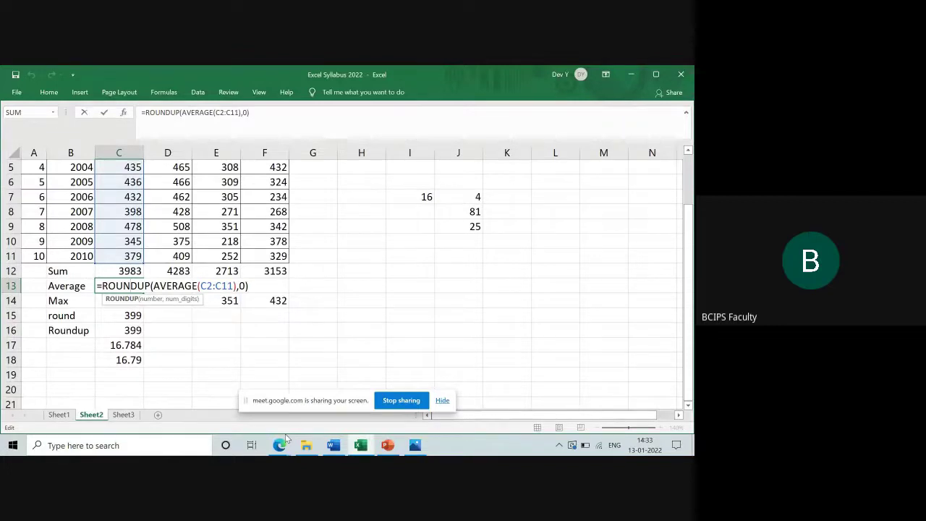
pyautogui.press('BackSpace')
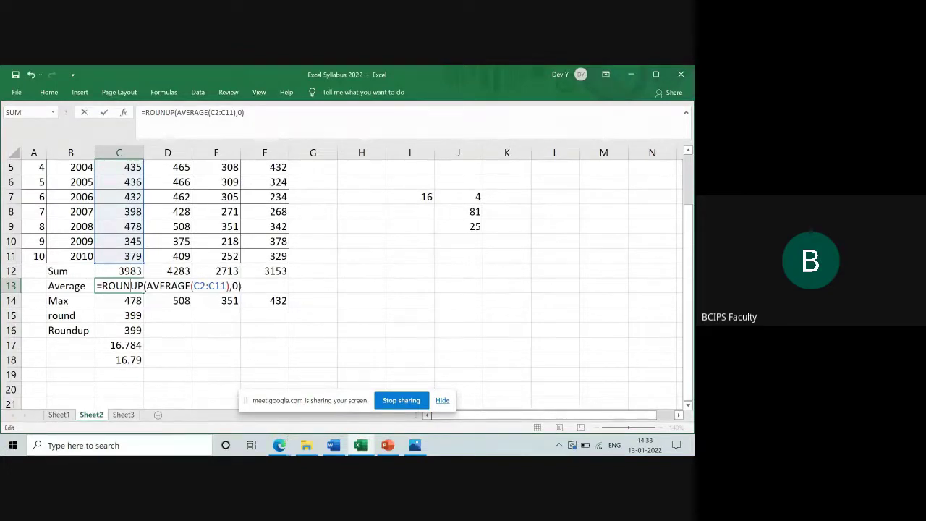
pyautogui.press('Escape')
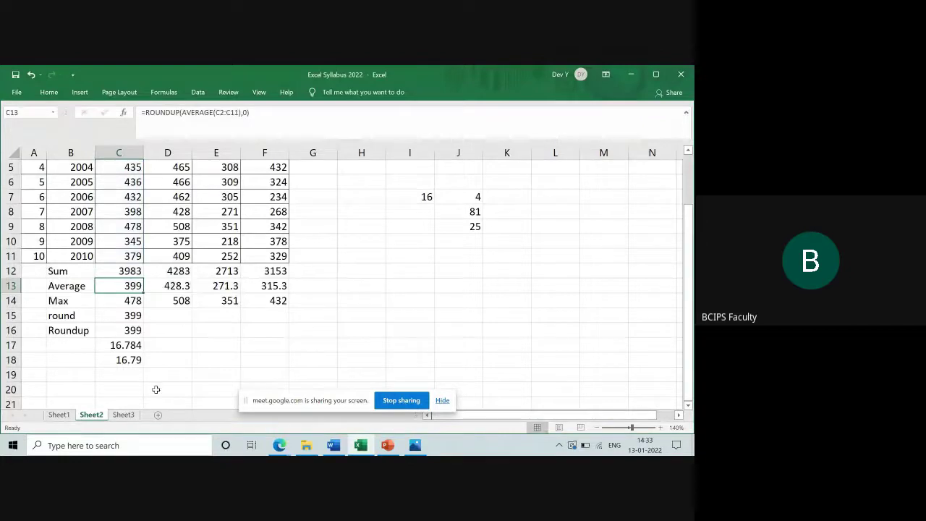
pyautogui.press('Delete')
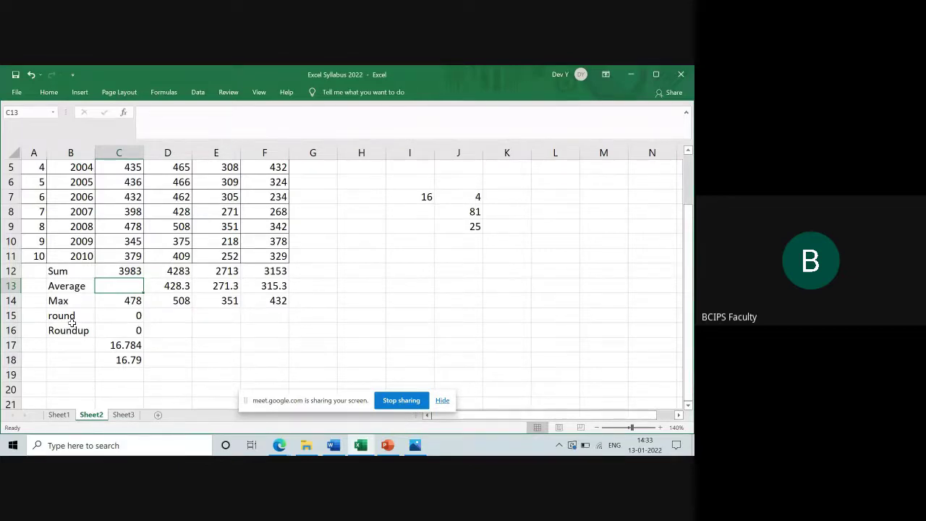
# Re-enter =ROUNDUP(AVERAGE(C2:C11),0) in C13, restoring 399
pyautogui.write('=')
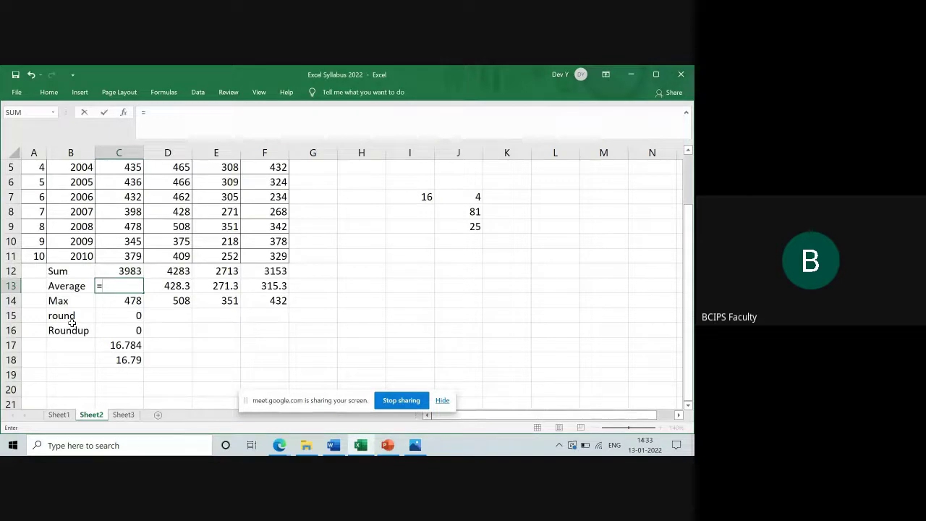
pyautogui.write('round')
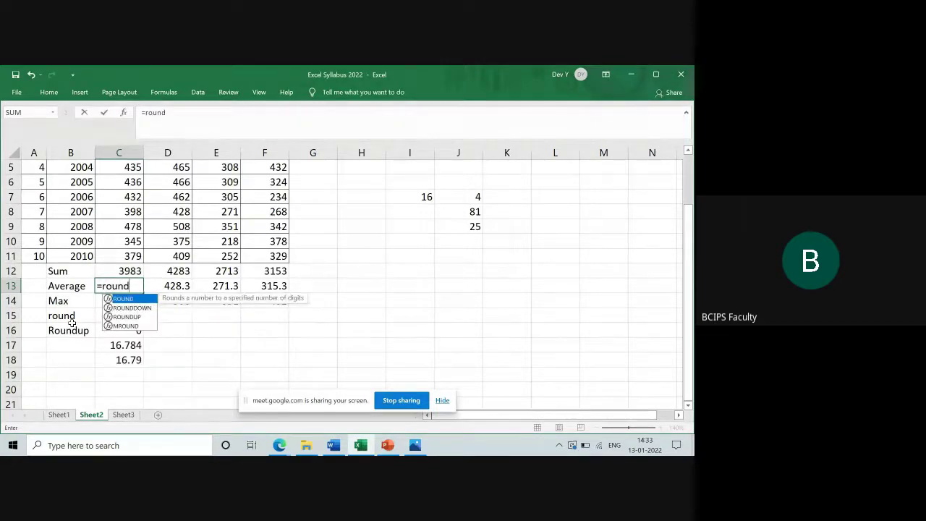
pyautogui.write('up')
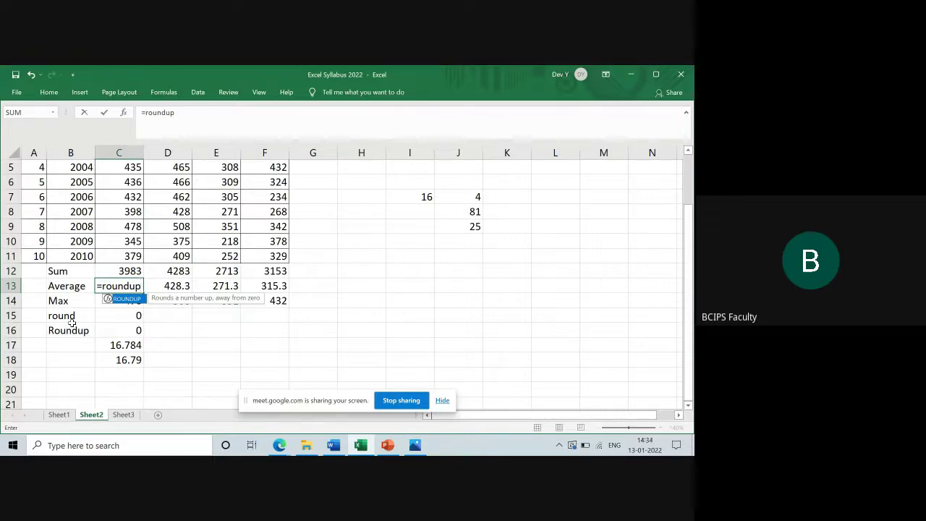
pyautogui.write('(')
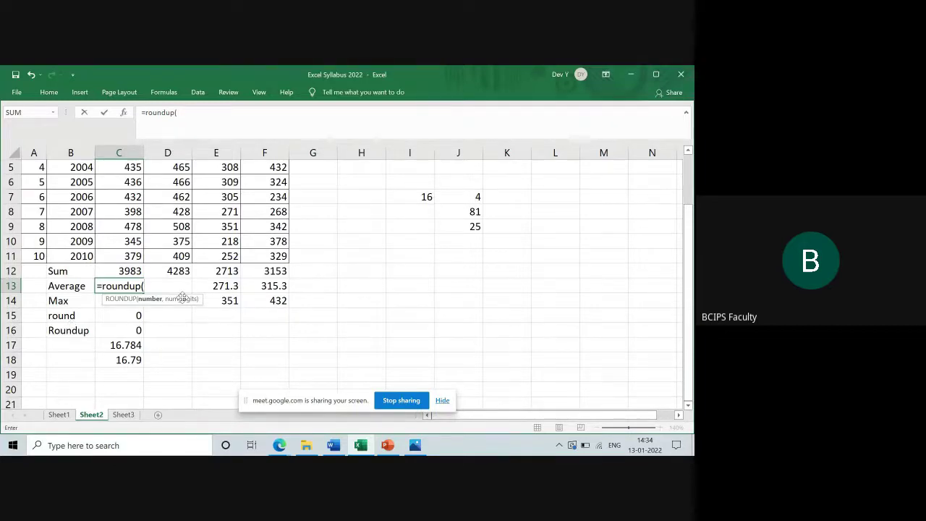
pyautogui.write('averag')
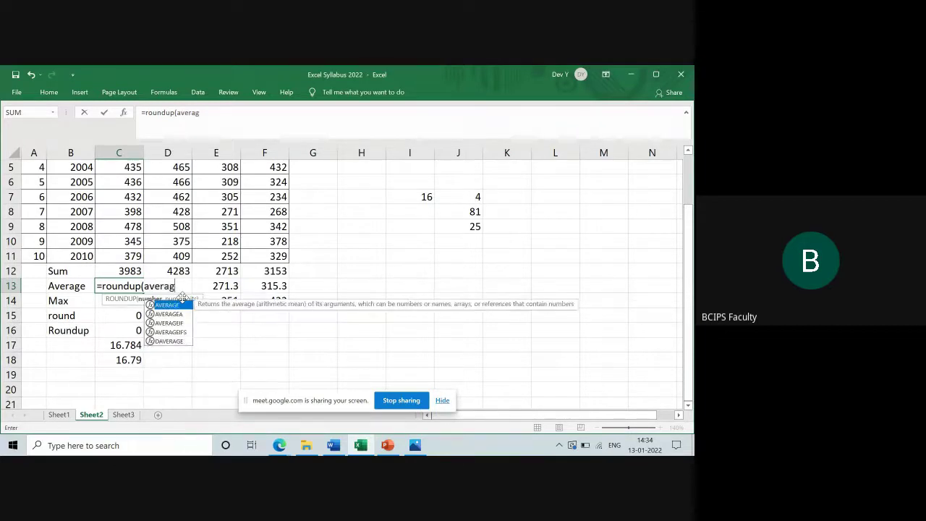
pyautogui.write('e(')
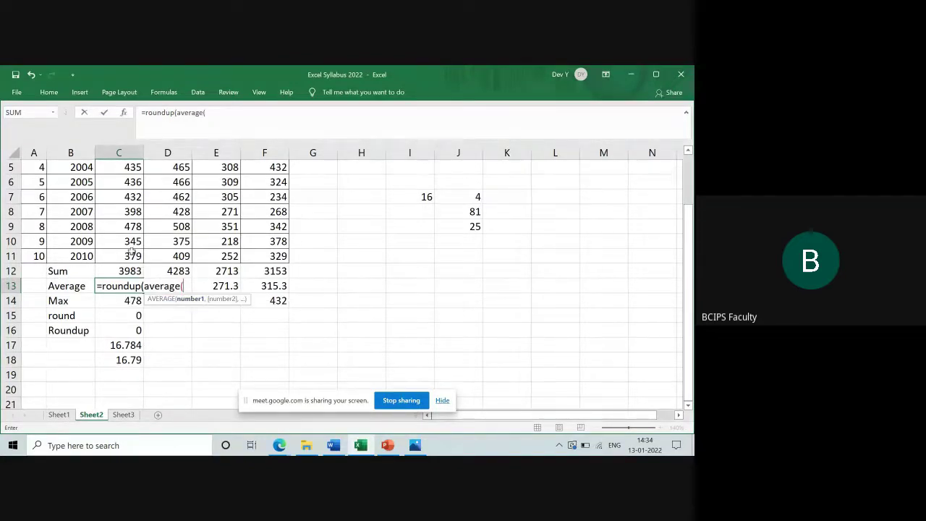
pyautogui.moveTo(133, 255); pyautogui.dragTo(135, 181)
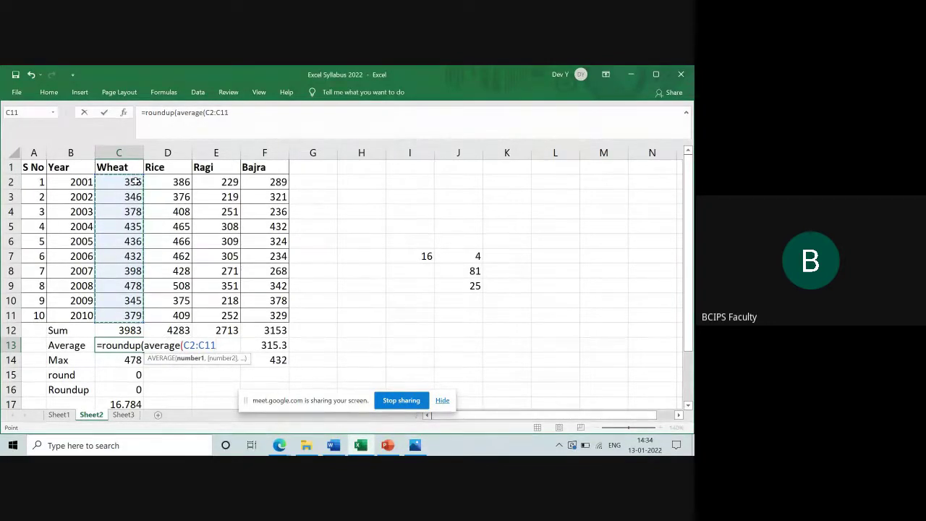
pyautogui.write(')')
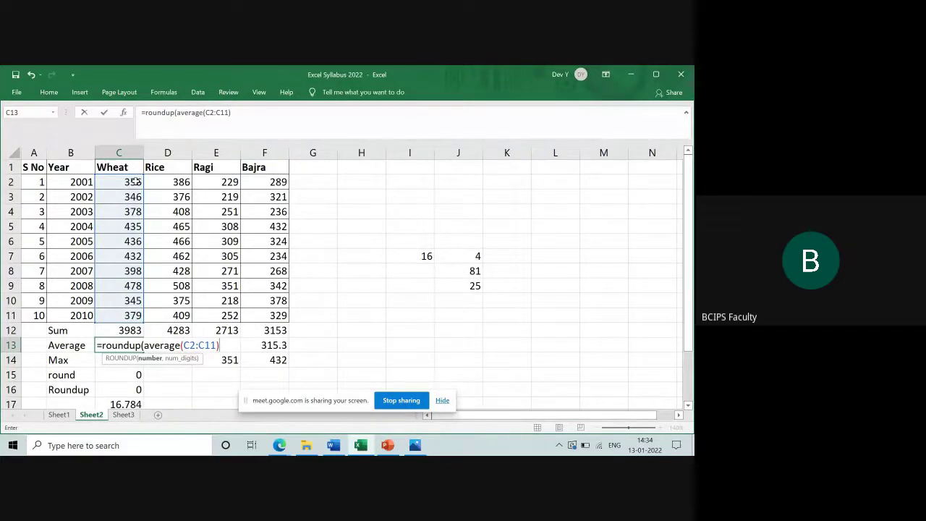
pyautogui.write(',')
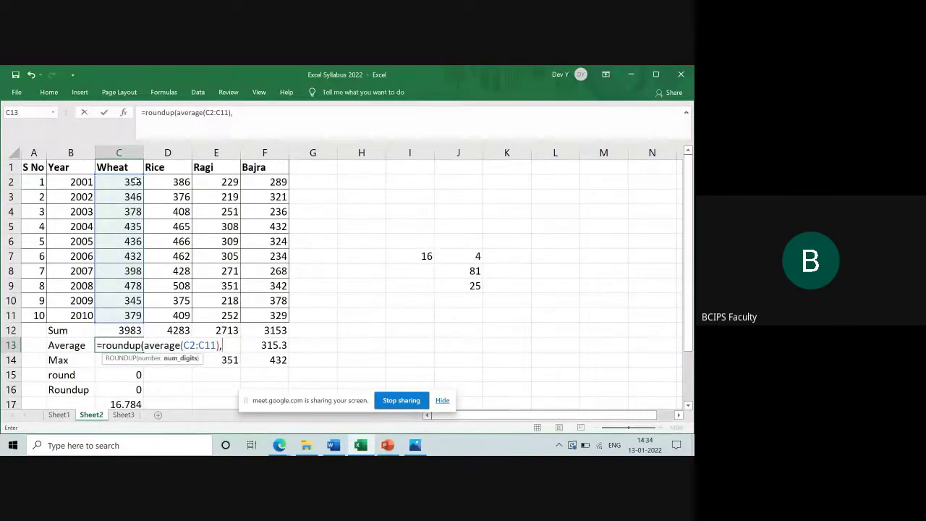
pyautogui.write('0')
pyautogui.write(')')
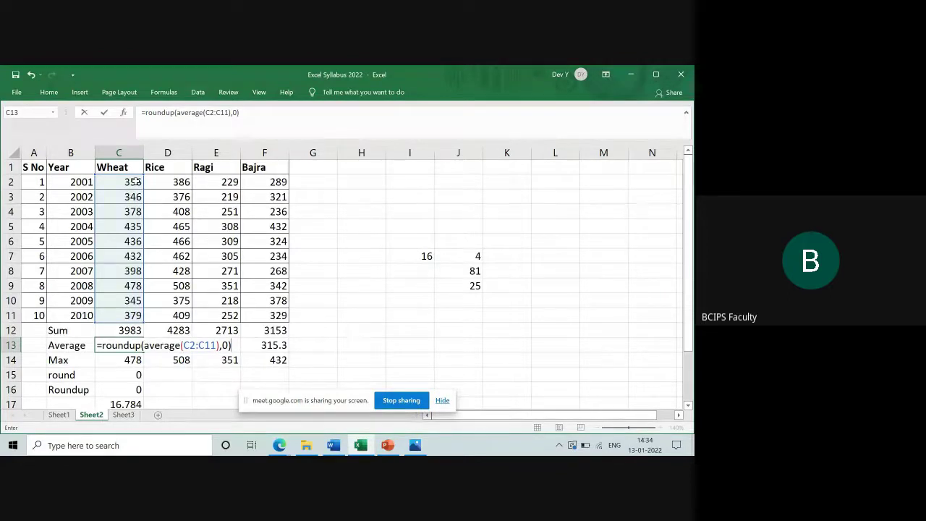
pyautogui.press('Return')
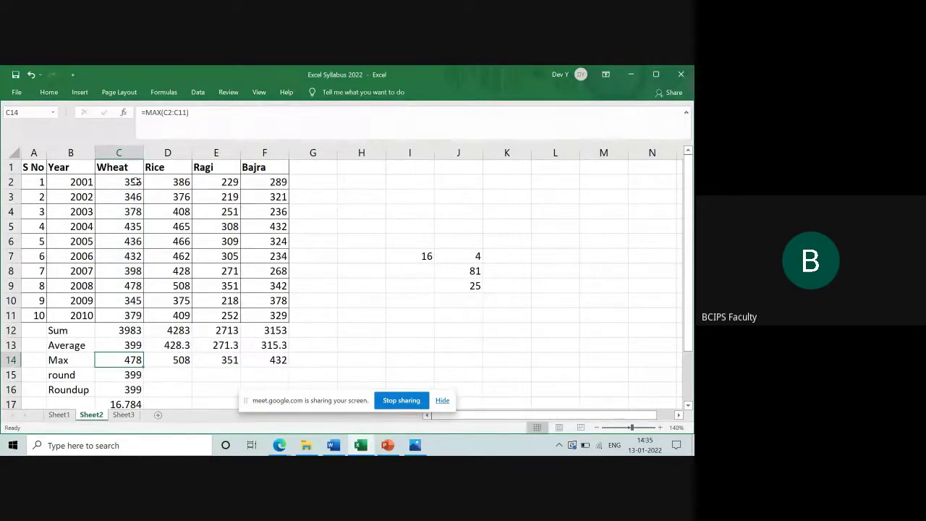
# Open C13 in edit mode to display its =ROUNDUP(AVERAGE(C2:C11),0) formula
pyautogui.doubleClick(116, 344)
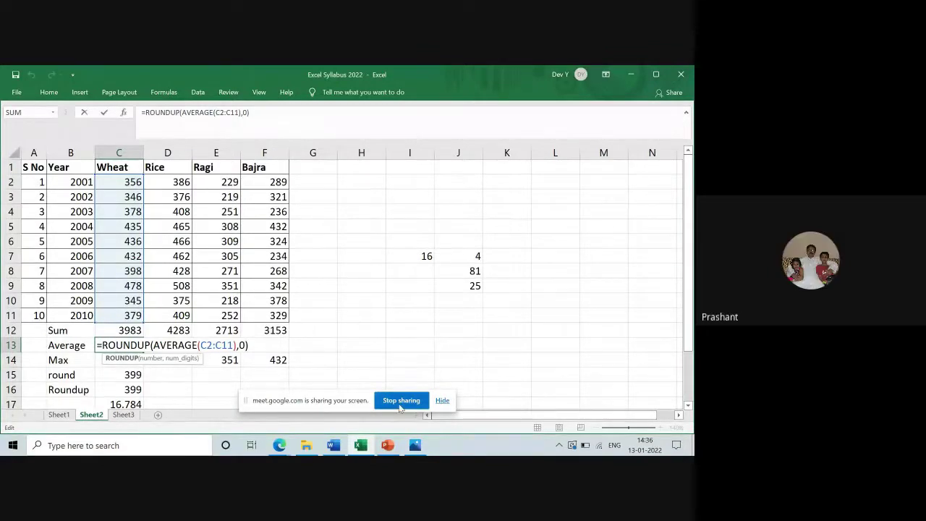
# Stop sharing the Excel syllabus screen to return to the Google Meet call
pyautogui.click(402, 405)
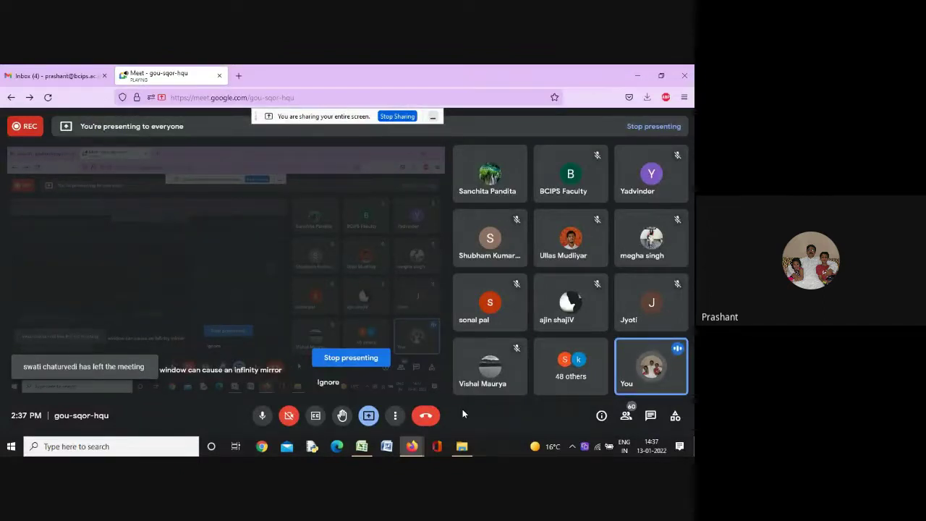
# In Book1, enter 1–6 in A1:A6 and total them with =SUM(A1:A6) in A7, giving 21
pyautogui.click(361, 447)
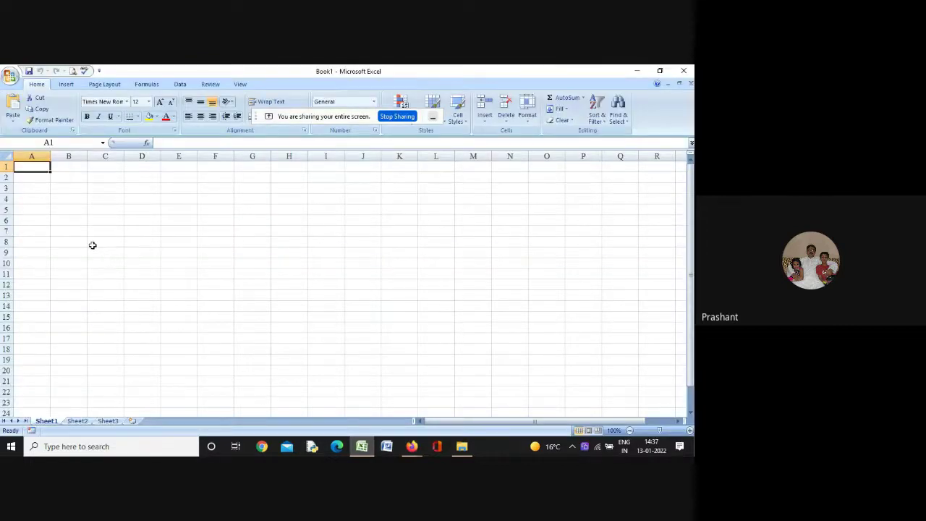
pyautogui.write('1')
pyautogui.press('Return')
pyautogui.write('2')
pyautogui.press('Return')
pyautogui.write('3')
pyautogui.press('Return')
pyautogui.write('4')
pyautogui.press('Return')
pyautogui.write('5')
pyautogui.press('Return')
pyautogui.write('6')
pyautogui.press('Return')
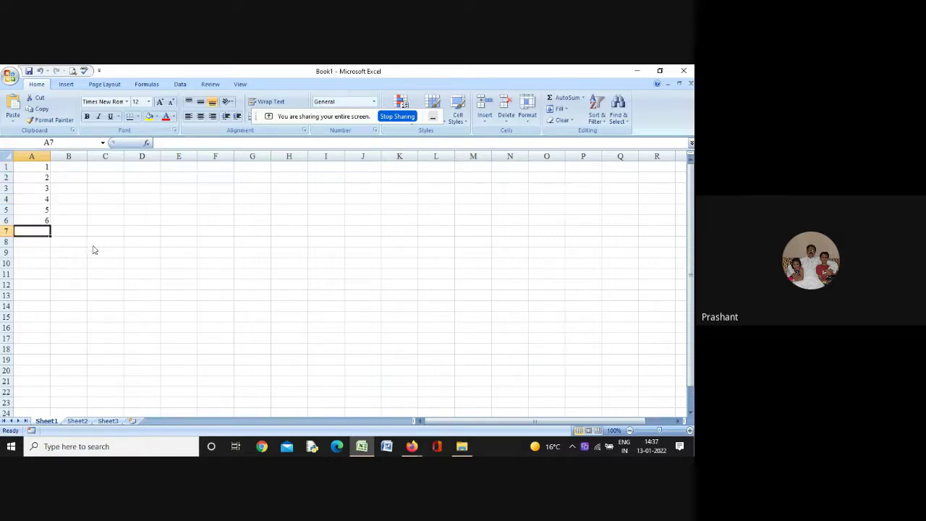
pyautogui.click(433, 120)
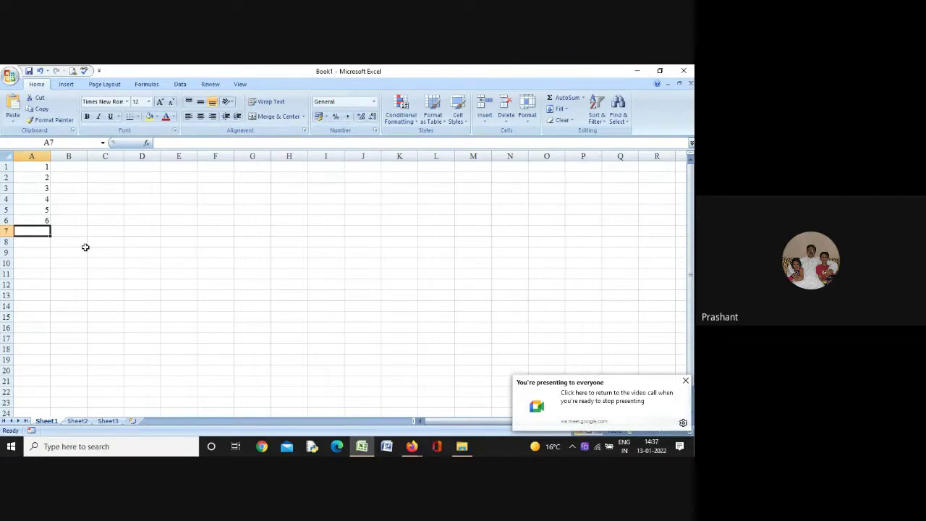
pyautogui.write('=sum(')
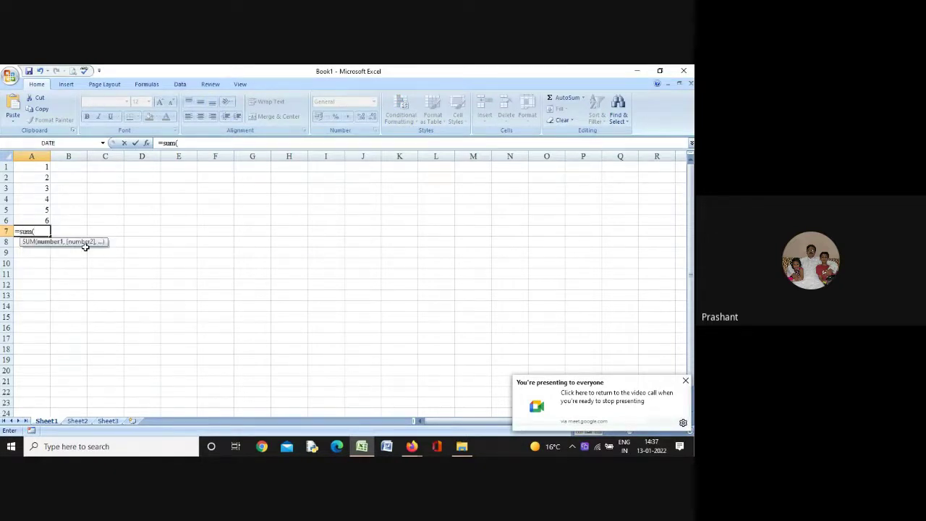
pyautogui.write('a1:')
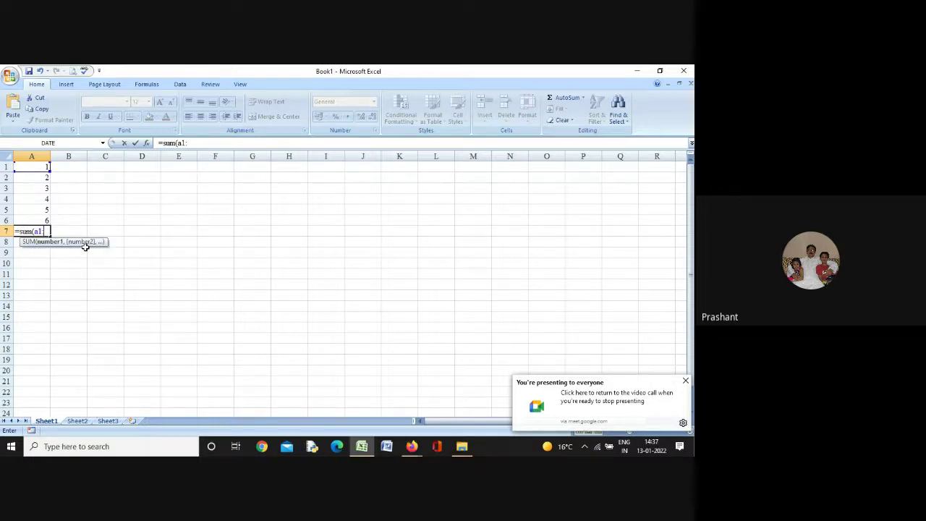
pyautogui.write('a6')
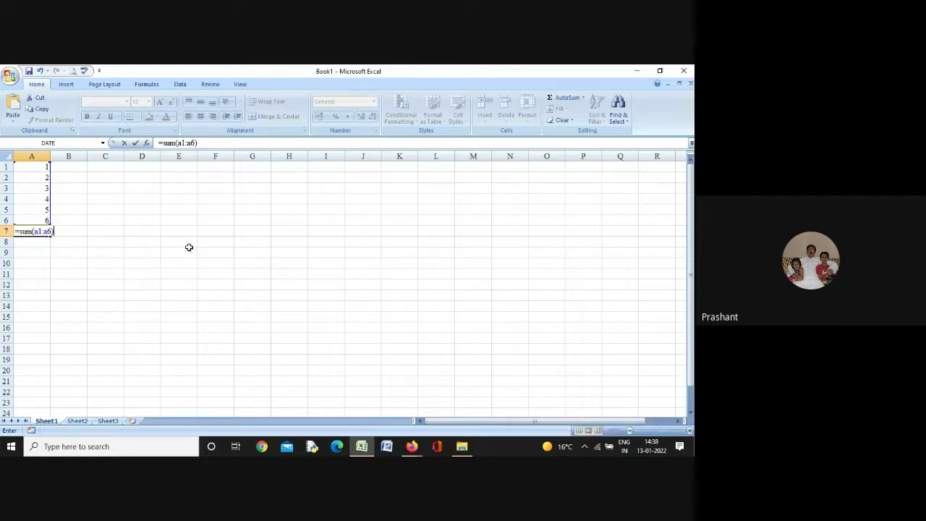
pyautogui.press('Return')
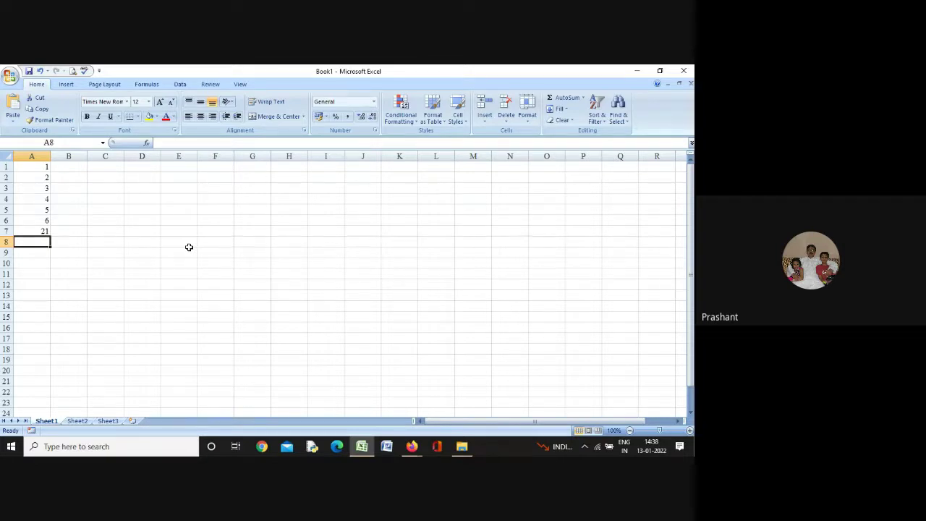
# Select A1:A7 and clear the numbers and their total
pyautogui.press('Up')
pyautogui.hotkey('ctrl', 'Home')
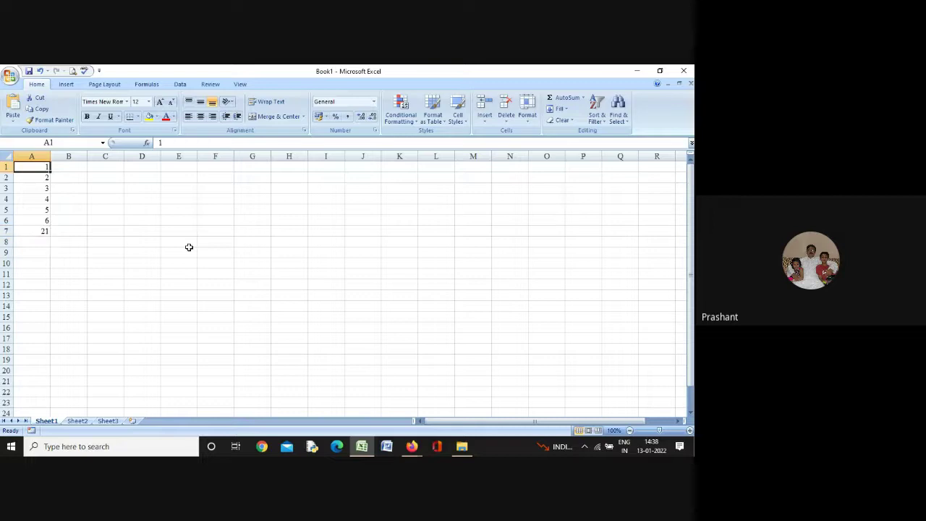
pyautogui.hotkey('shift', 'Down')
pyautogui.hotkey('shift', 'Down')
pyautogui.hotkey('shift', 'Down')
pyautogui.hotkey('shift', 'Down')
pyautogui.hotkey('shift', 'Down')
pyautogui.hotkey('shift', 'Down')
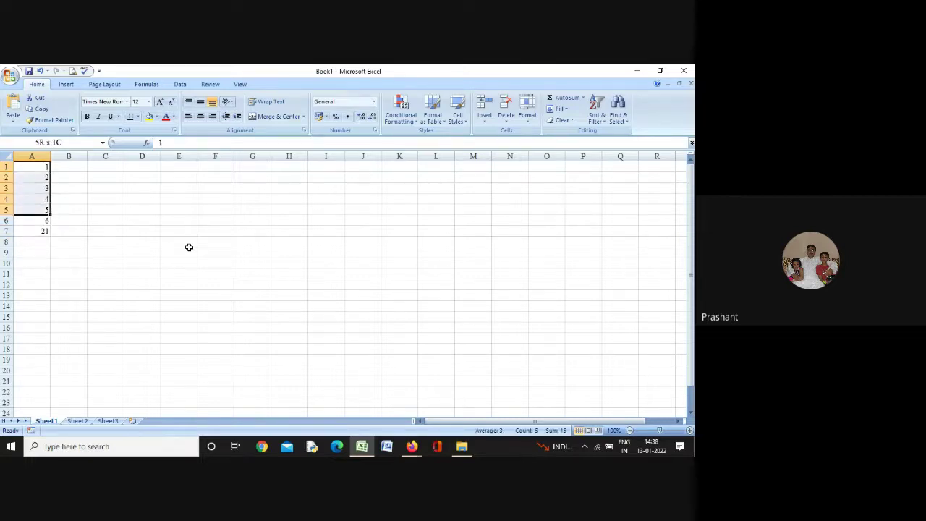
pyautogui.press('Delete')
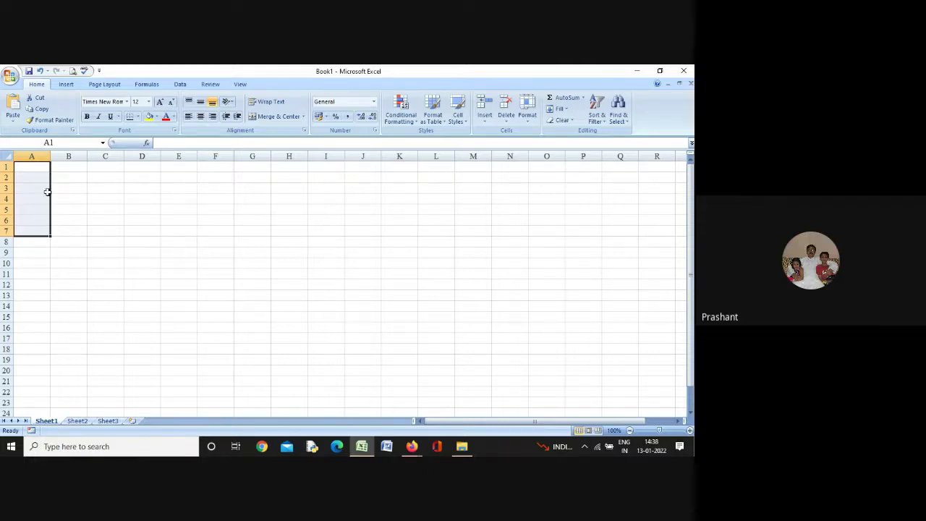
# Re-enter the headers Category, Food and Sales in A1:C1
pyautogui.click(45, 167)
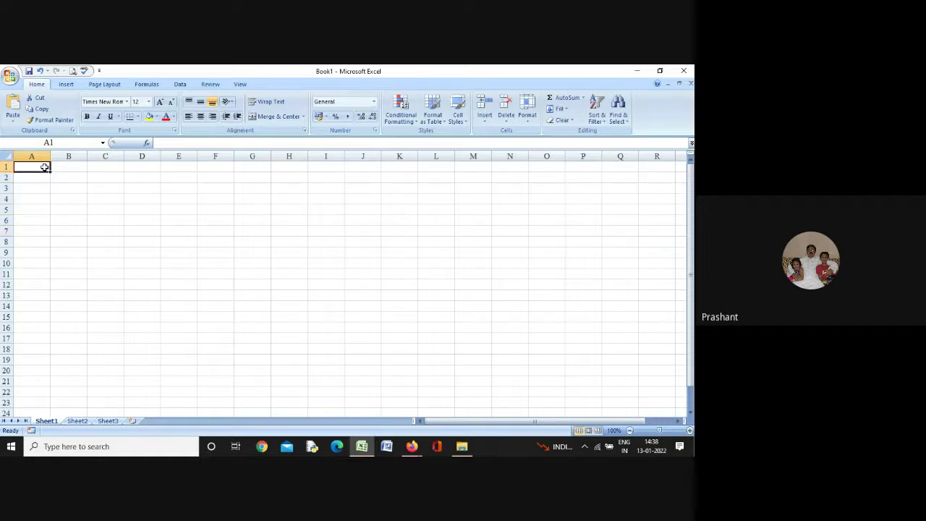
pyautogui.write('C')
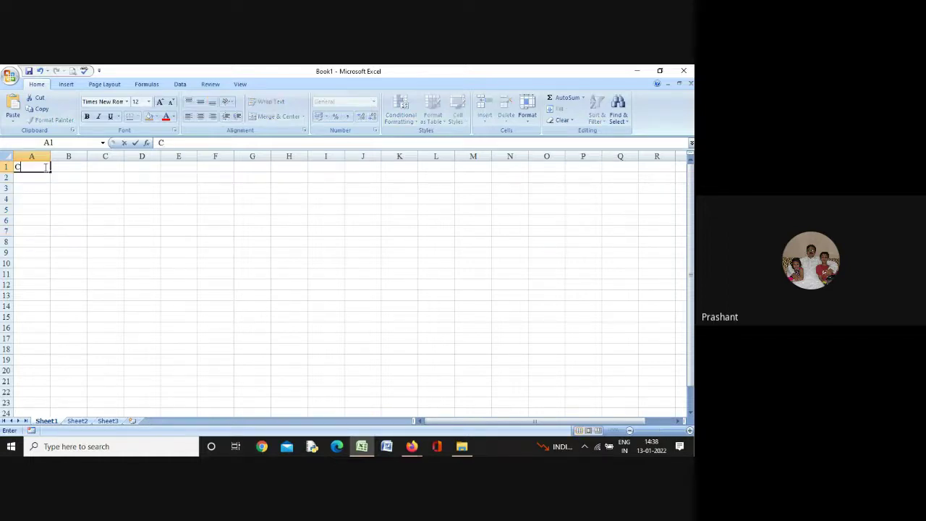
pyautogui.write('ategory')
pyautogui.press('Tab')
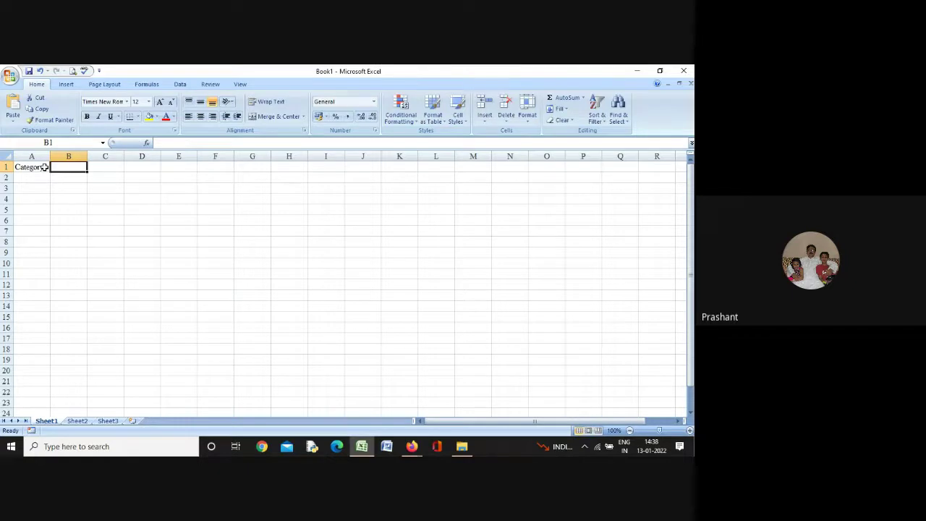
pyautogui.write('F')
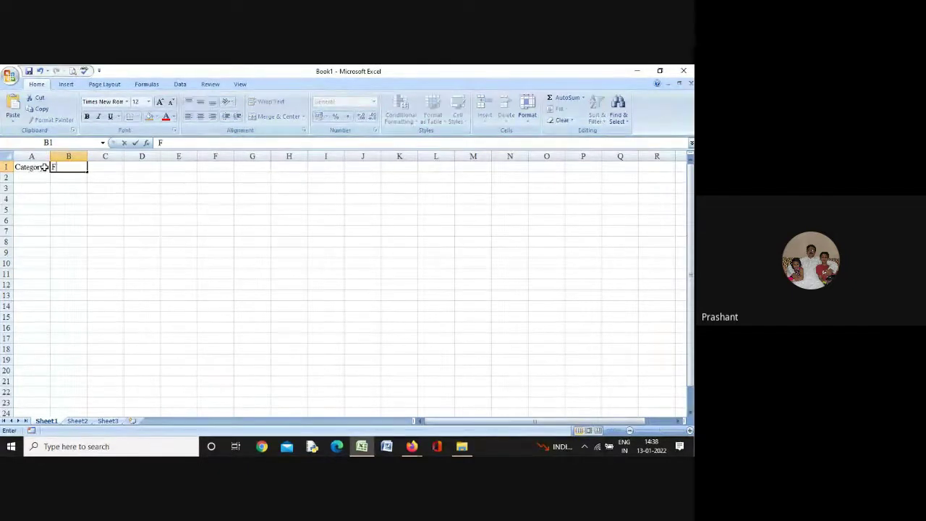
pyautogui.write('ood')
pyautogui.press('Tab')
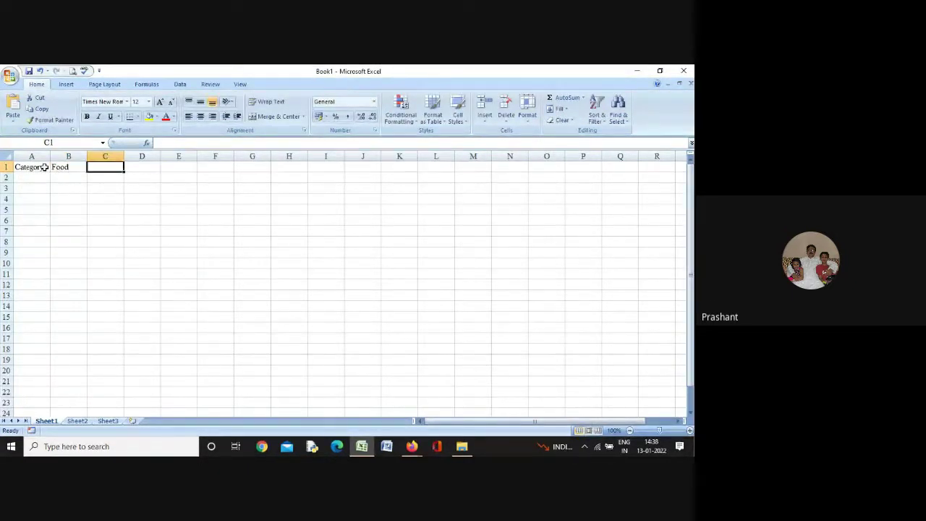
pyautogui.write('Sales')
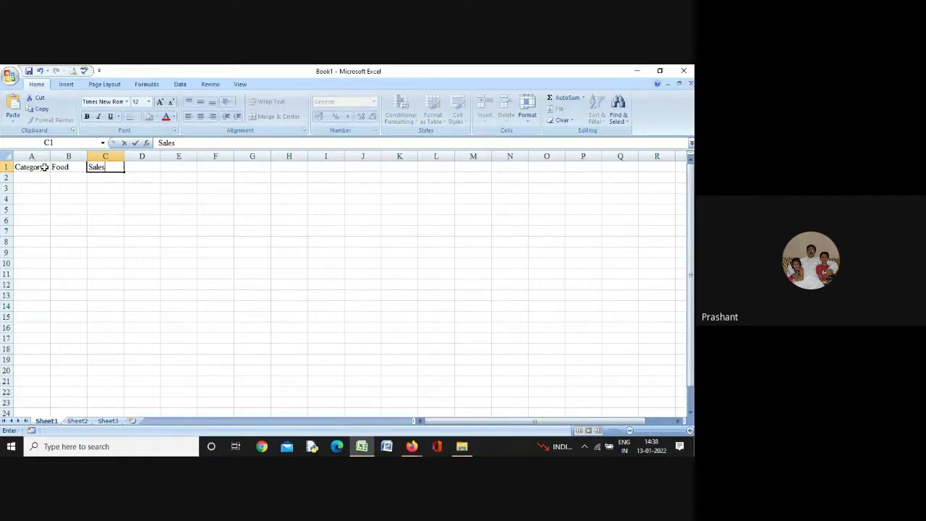
pyautogui.press('Return')
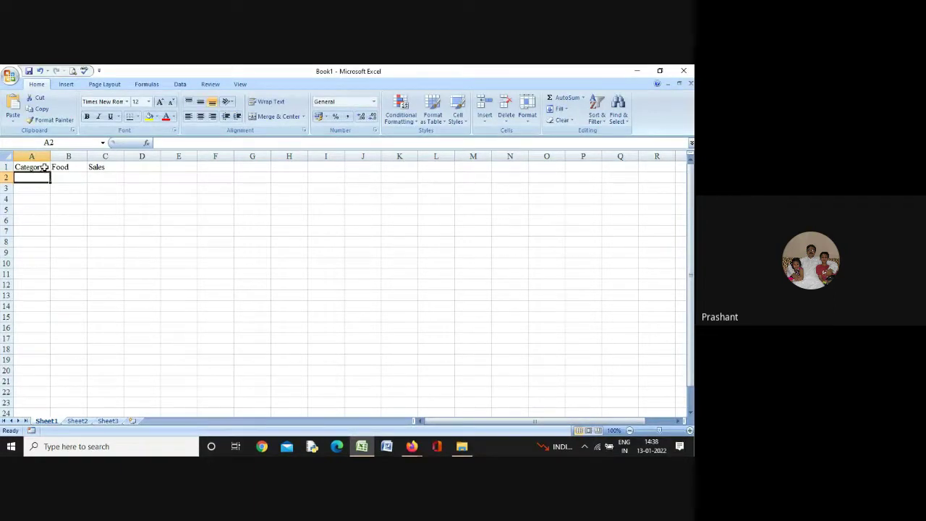
# Fill row 2 with Vegetables, Tomatoes, 2300, autofitting column A to fit Vegetables
pyautogui.write('Vegetab')
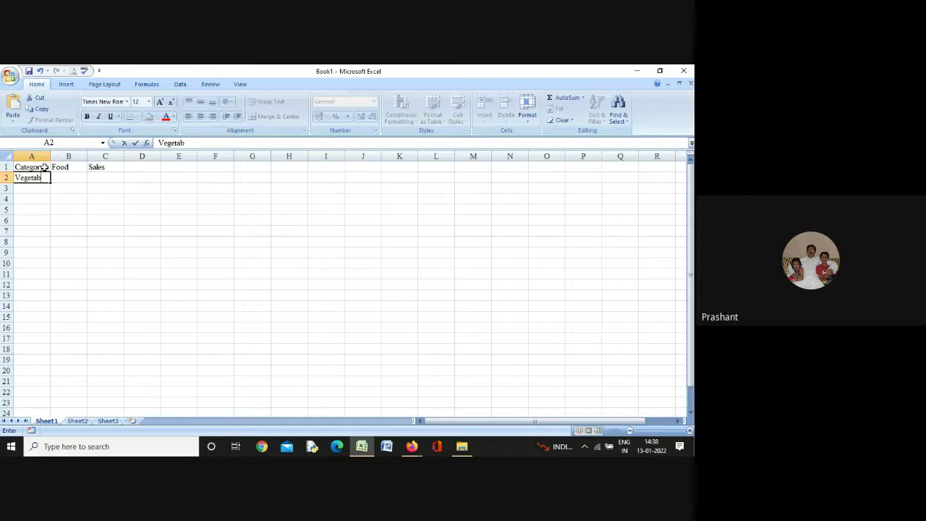
pyautogui.write('les')
pyautogui.click(44, 167)
pyautogui.click(46, 156)
pyautogui.doubleClick(50, 157)
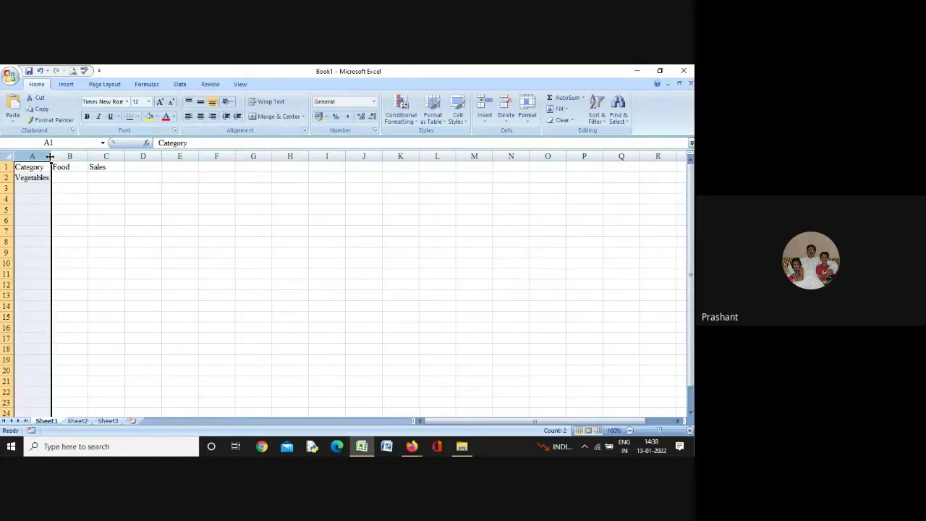
pyautogui.click(67, 175)
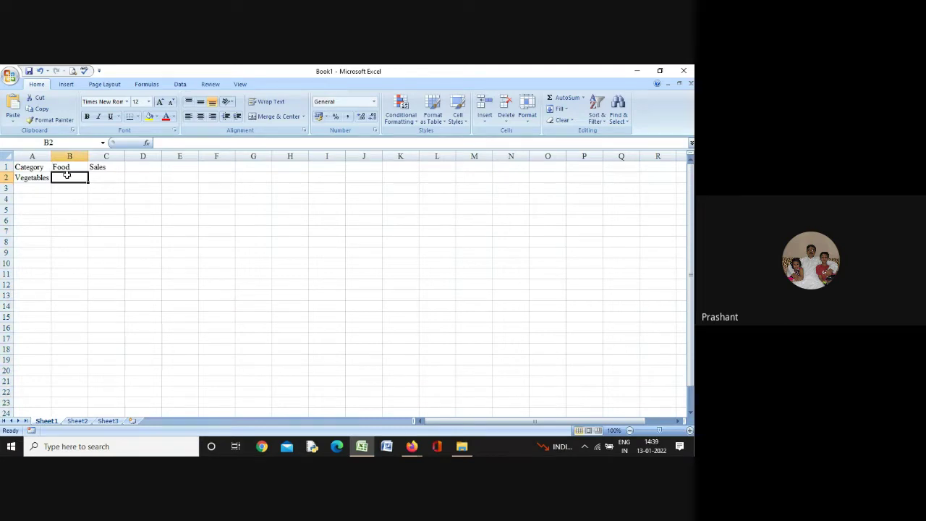
pyautogui.write('Tom')
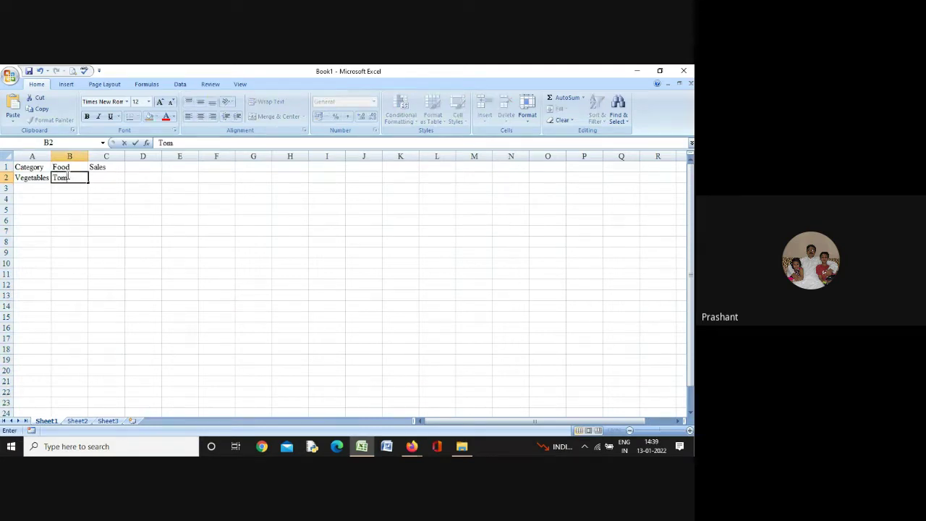
pyautogui.write('atoes')
pyautogui.press('Tab')
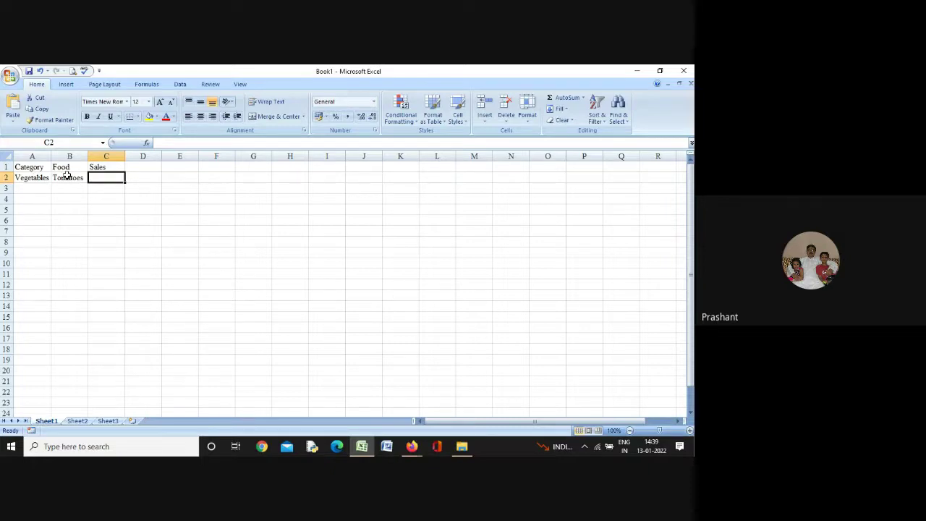
pyautogui.write('2300')
pyautogui.press('Return')
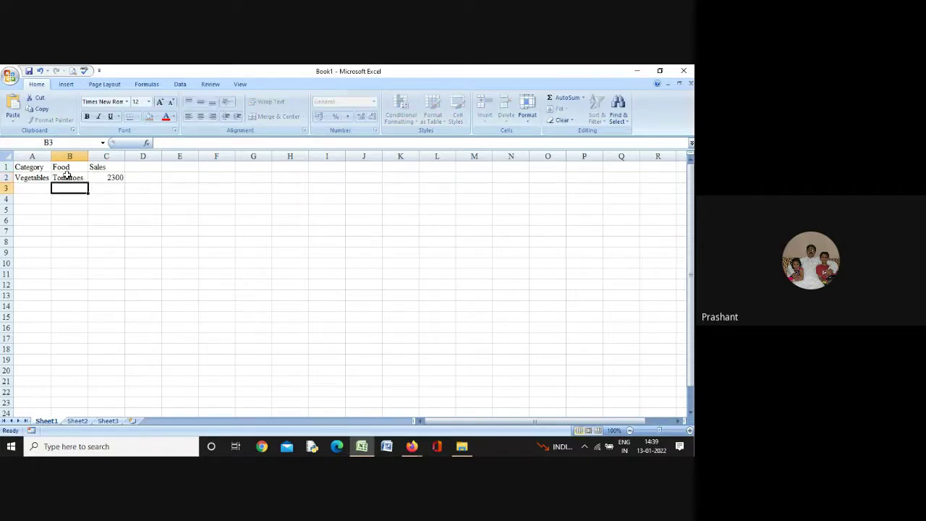
# Fill row 3 with Vegetables, Celery, 5500
pyautogui.press('Return')
pyautogui.press('Up')
pyautogui.press('Left')
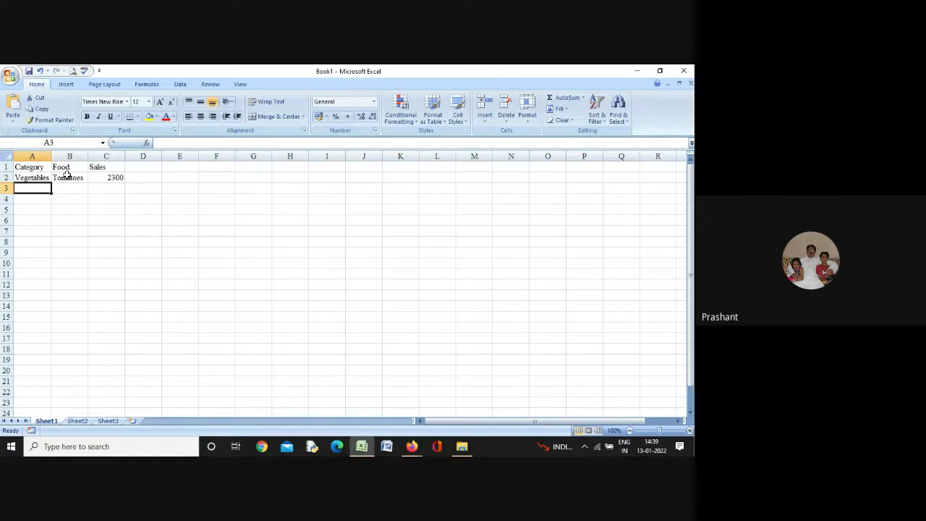
pyautogui.write('Vegetables')
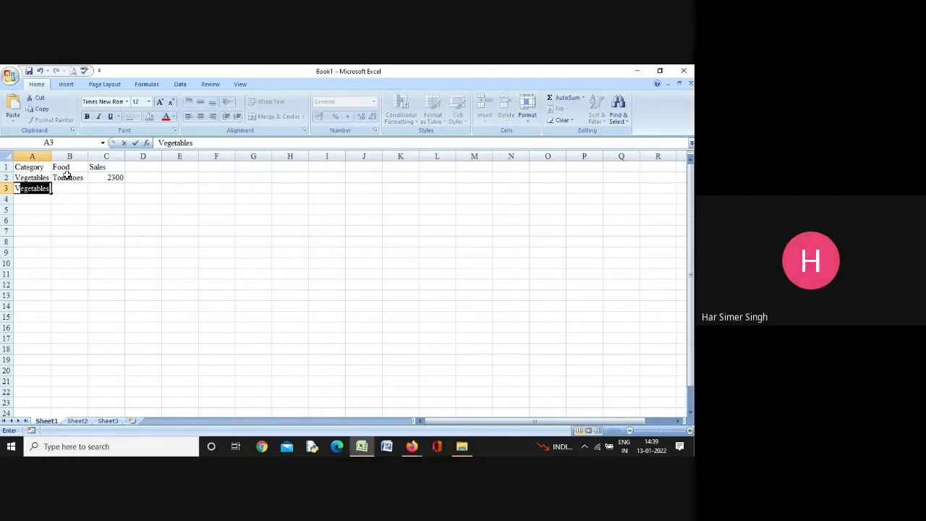
pyautogui.press('Tab')
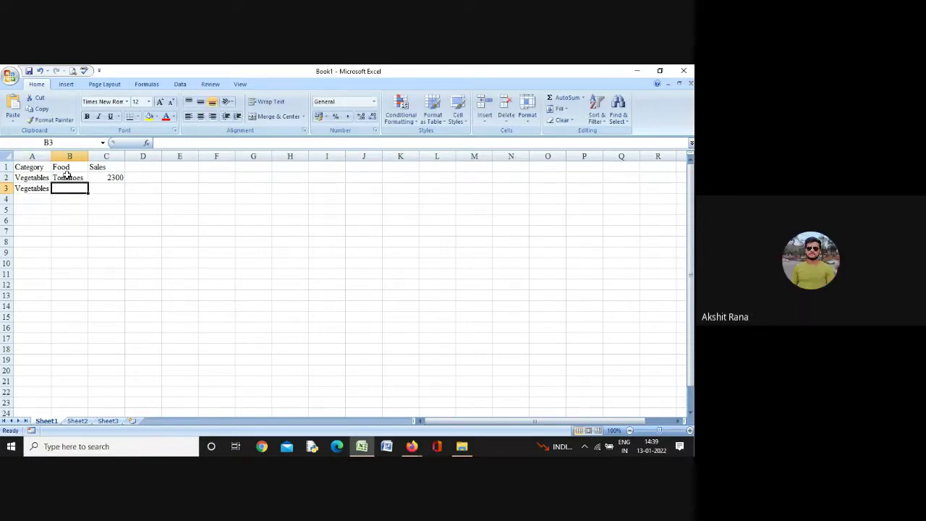
pyautogui.write('Celery')
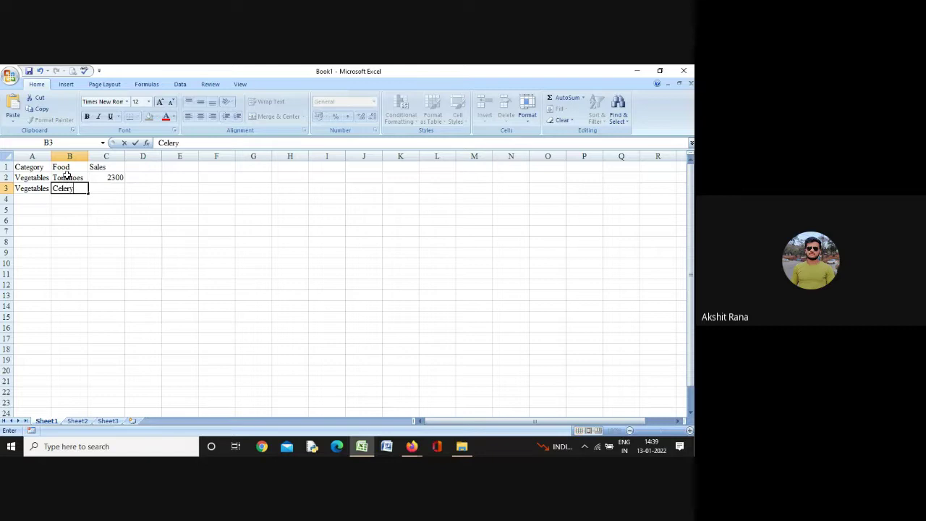
pyautogui.press('Tab')
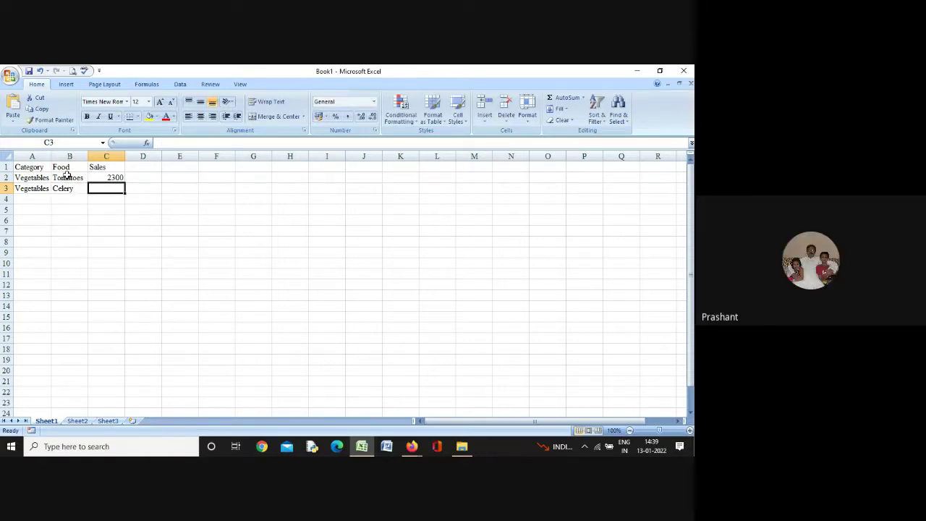
pyautogui.write('5500')
pyautogui.press('Return')
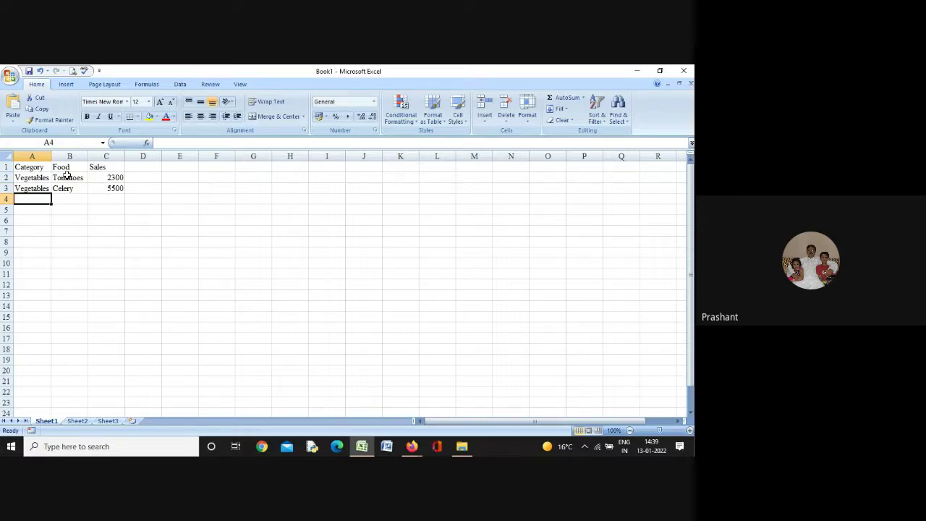
# Fill row 4 with Fruits, Oranges, 800
pyautogui.write('Fruits')
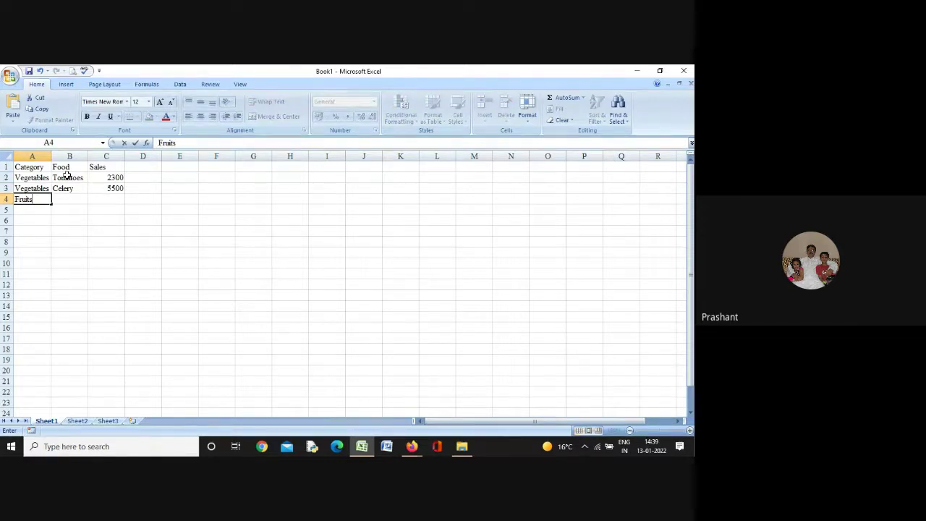
pyautogui.press('Tab')
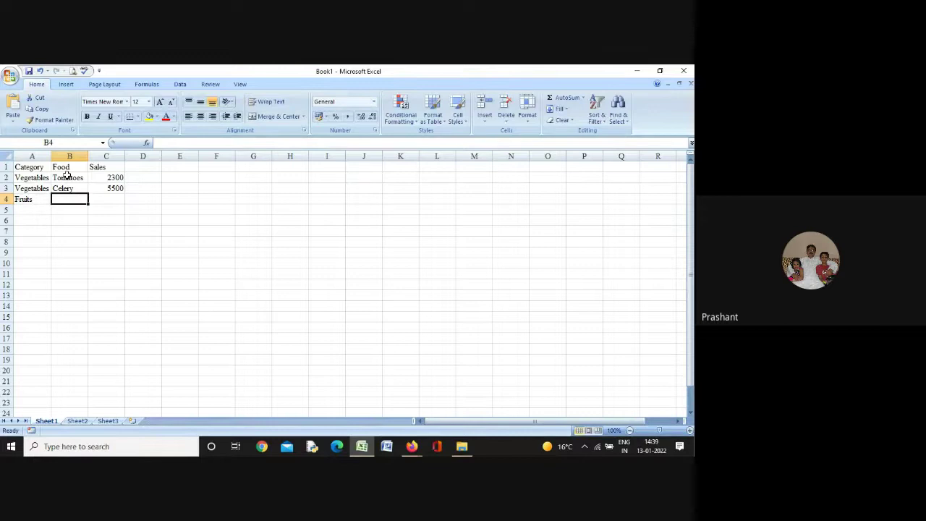
pyautogui.write('Oranges')
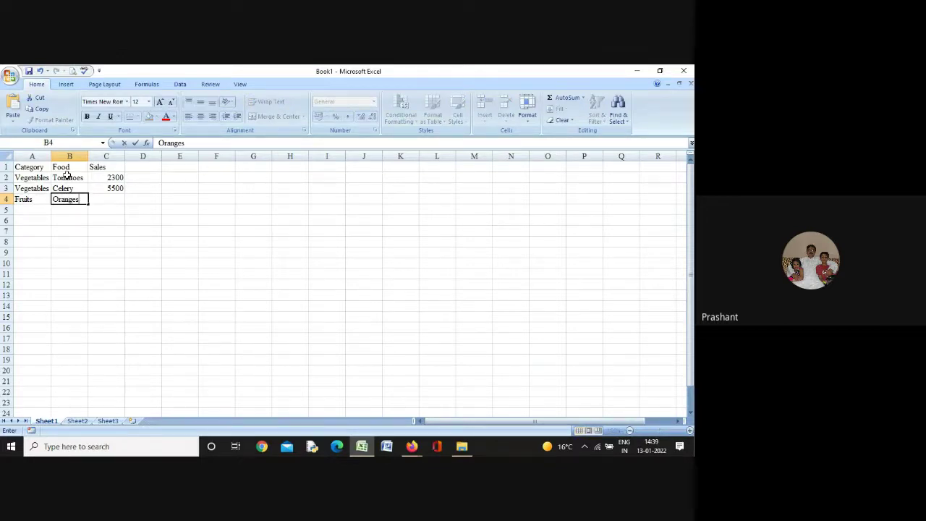
pyautogui.press('Tab')
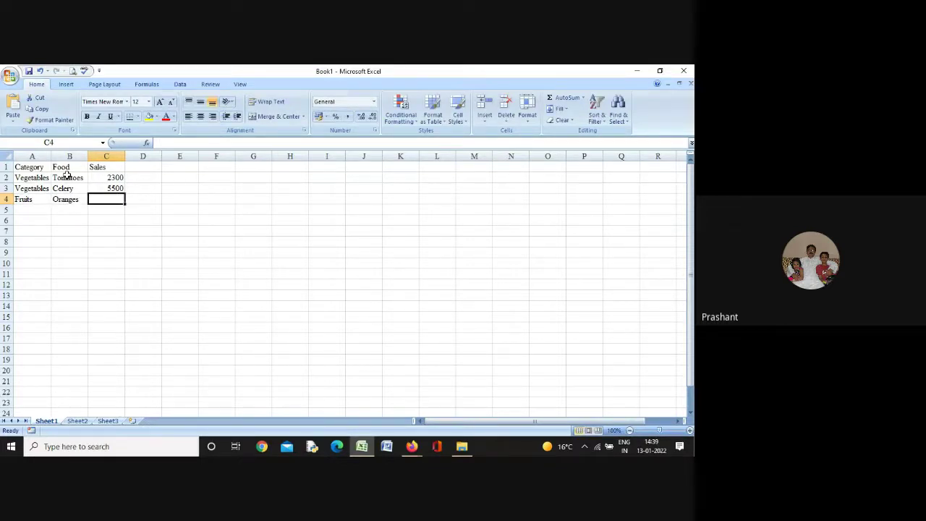
pyautogui.write('800')
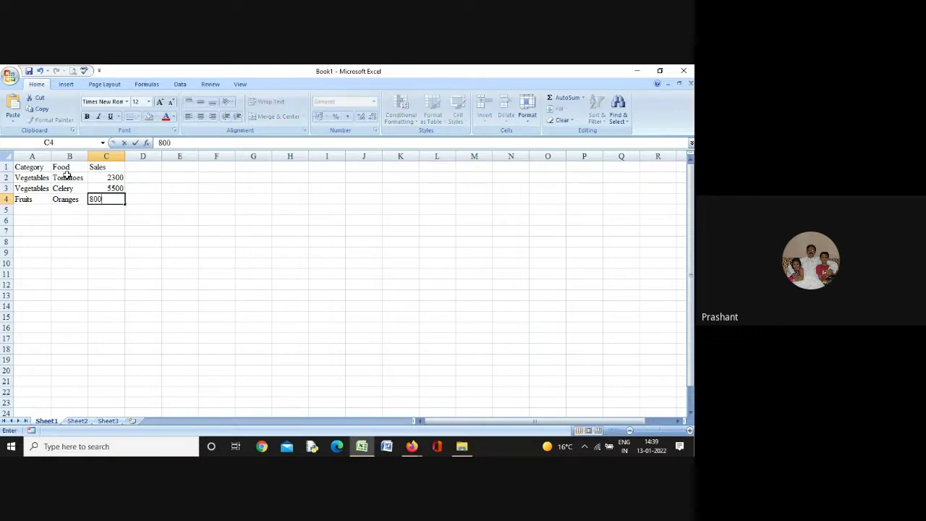
pyautogui.press('Return')
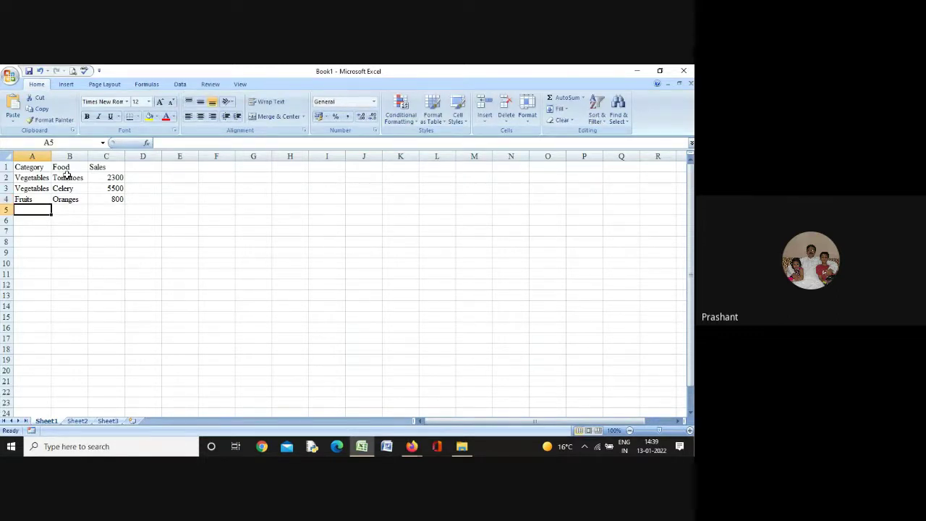
# Fill row 5 with Butter and 400, leaving its Category blank
pyautogui.press('Tab')
pyautogui.write('Butter')
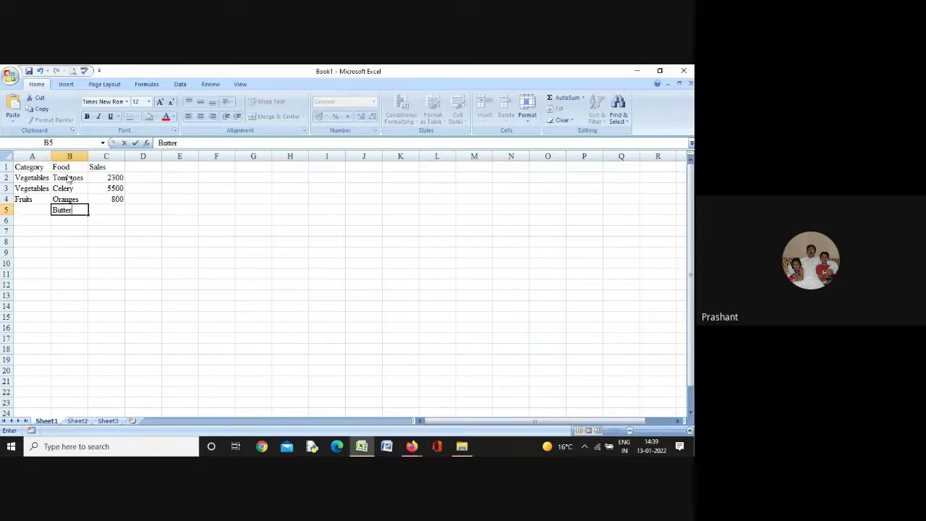
pyautogui.press('Tab')
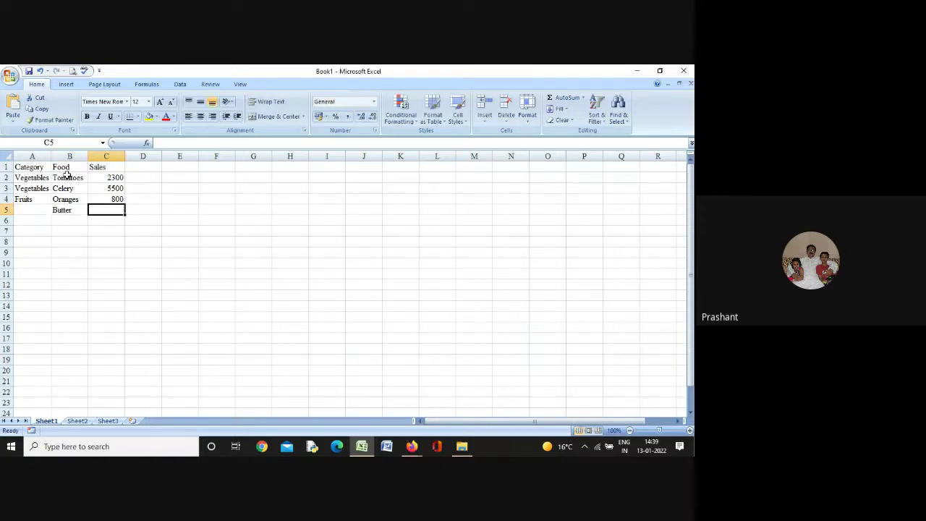
pyautogui.write('4000')
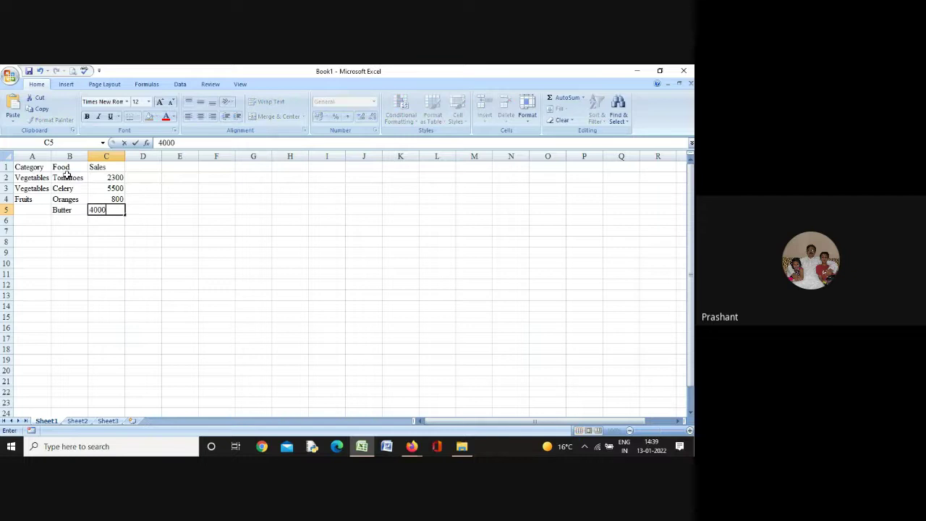
pyautogui.press('BackSpace')
pyautogui.press('Return')
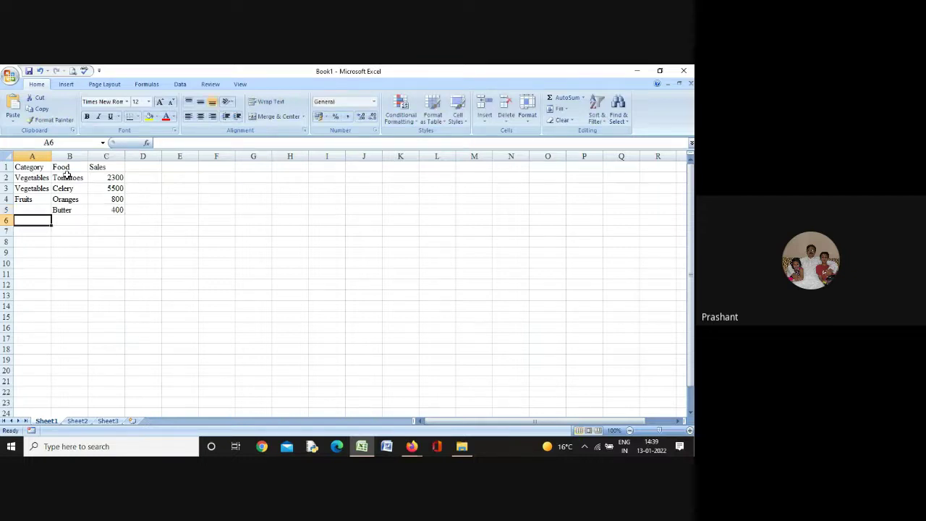
# Fill row 6 with Vegetables, Carrots, 4200
pyautogui.write('Vegetables')
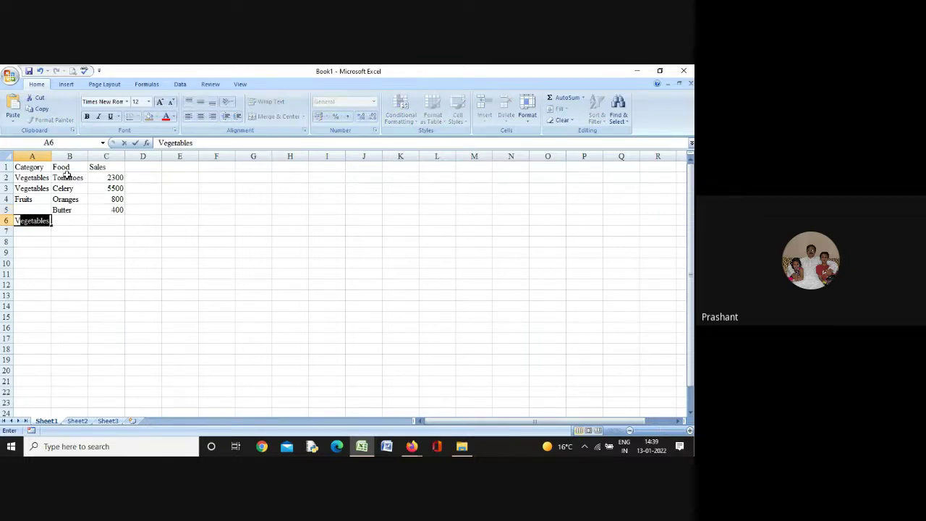
pyautogui.press('Tab')
pyautogui.write('Carrots')
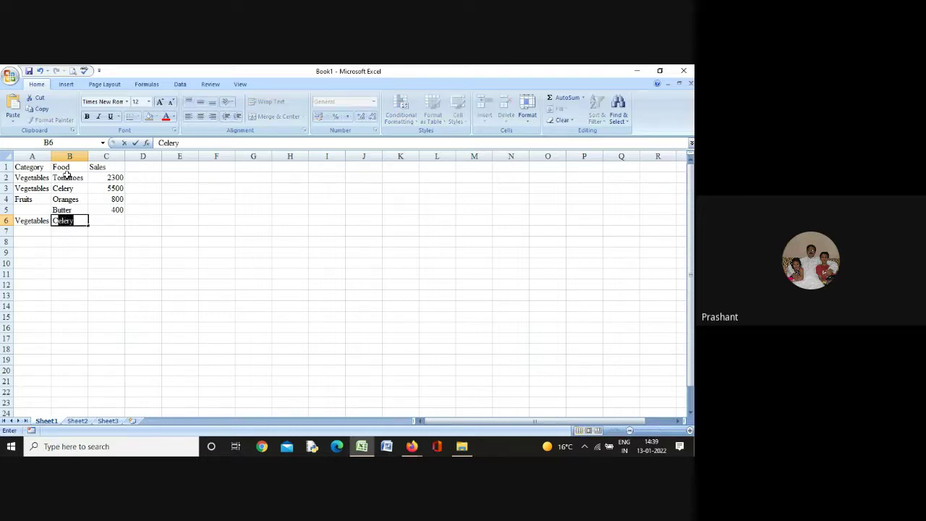
pyautogui.press('Tab')
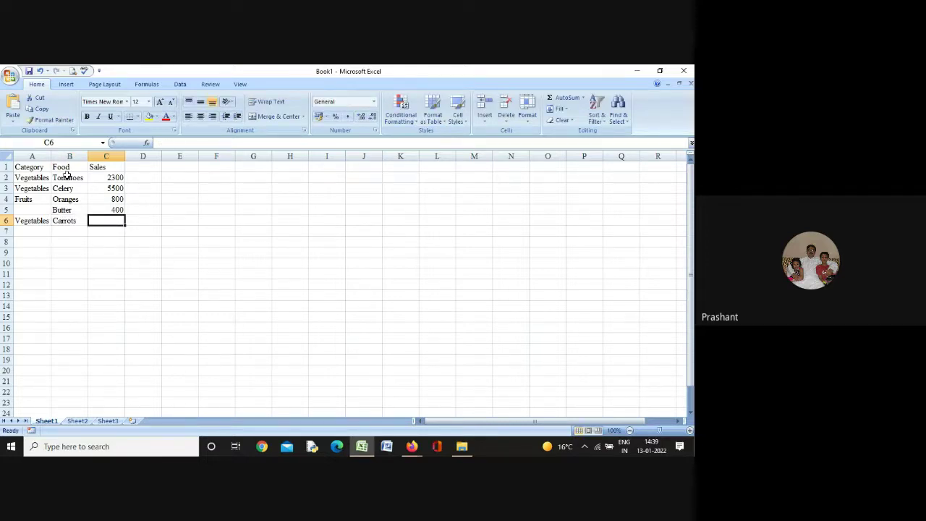
pyautogui.write('4200')
pyautogui.press('Return')
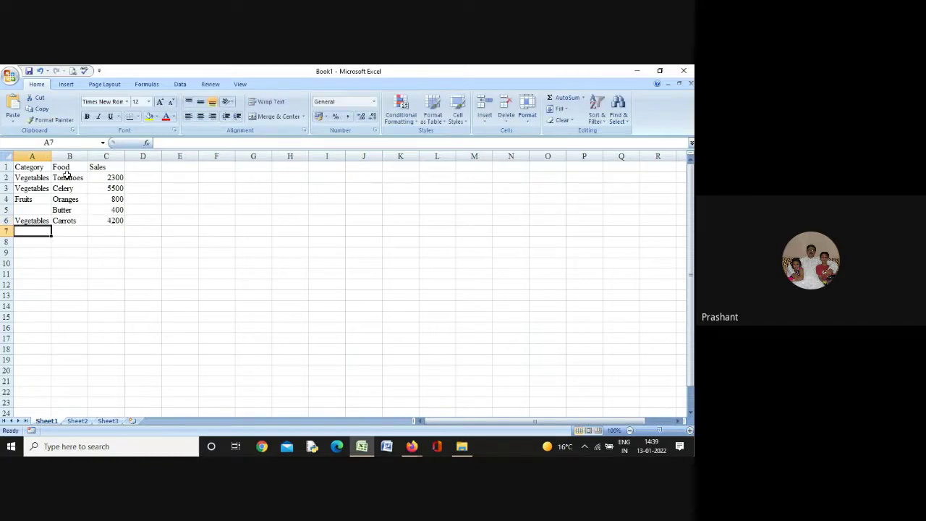
# Fill row 7 with Fruits, Apples, 1200
pyautogui.write('Fruits')
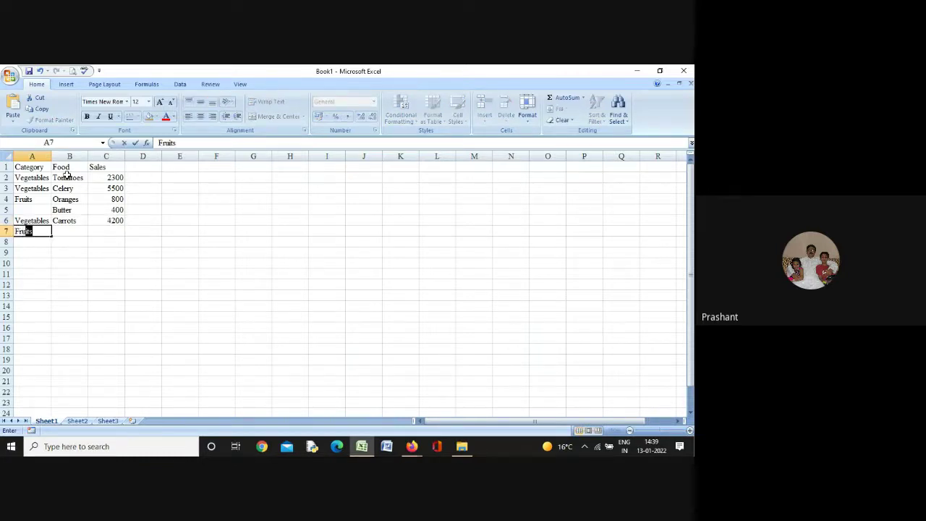
pyautogui.press('Tab')
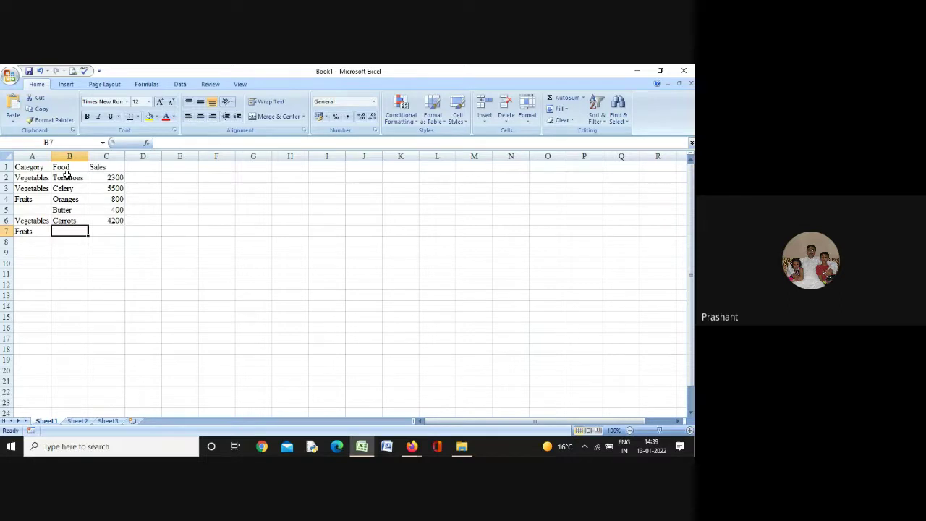
pyautogui.write('Apples')
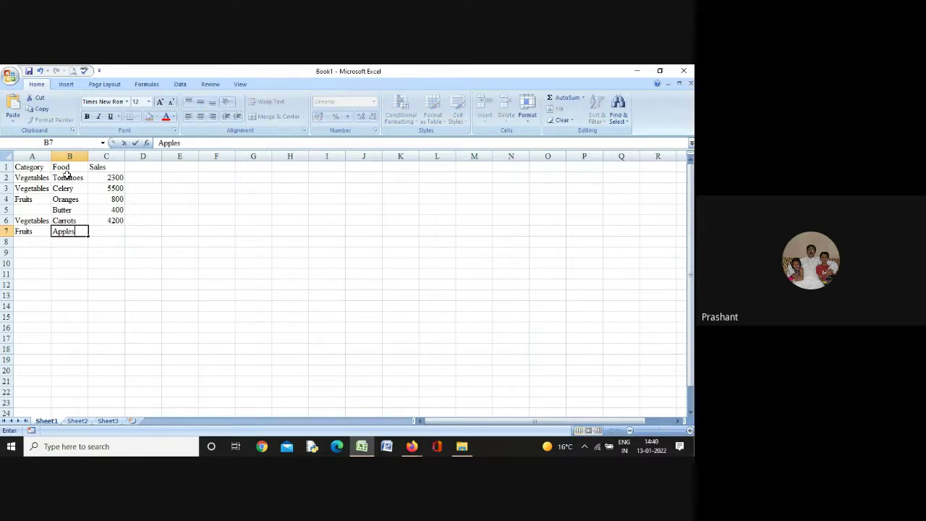
pyautogui.press('Tab')
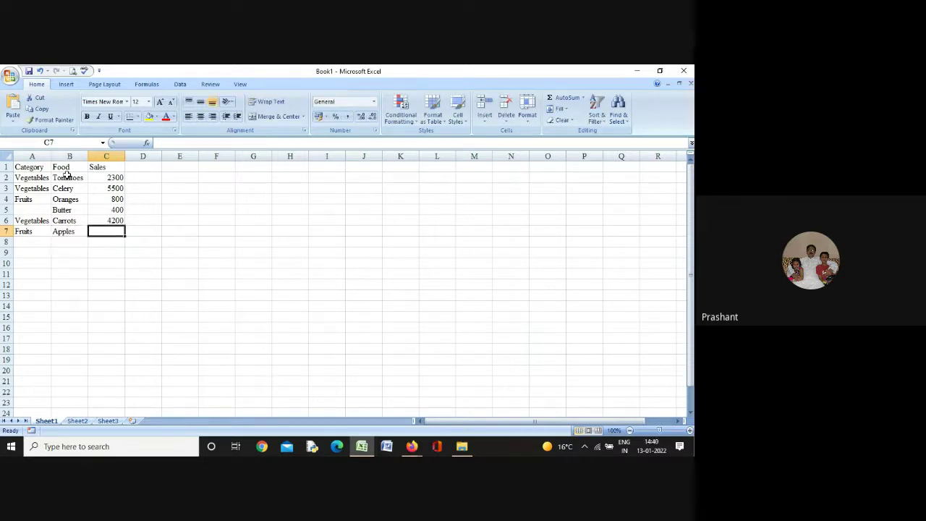
pyautogui.write('1200')
pyautogui.press('Return')
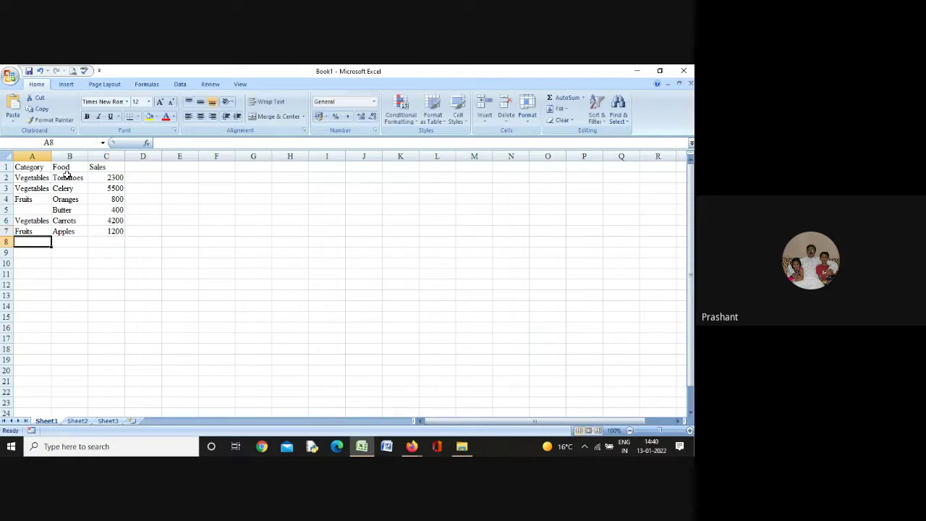
# Enter 1* in cell B9 and apply Align Right to it
pyautogui.press('Return')
pyautogui.press('Right')
pyautogui.write('1')
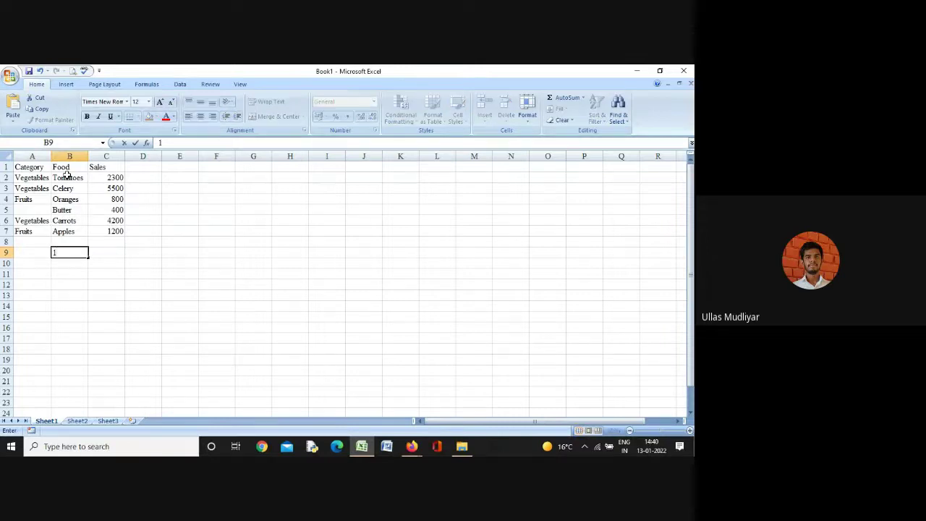
pyautogui.write('*')
pyautogui.press('Tab')
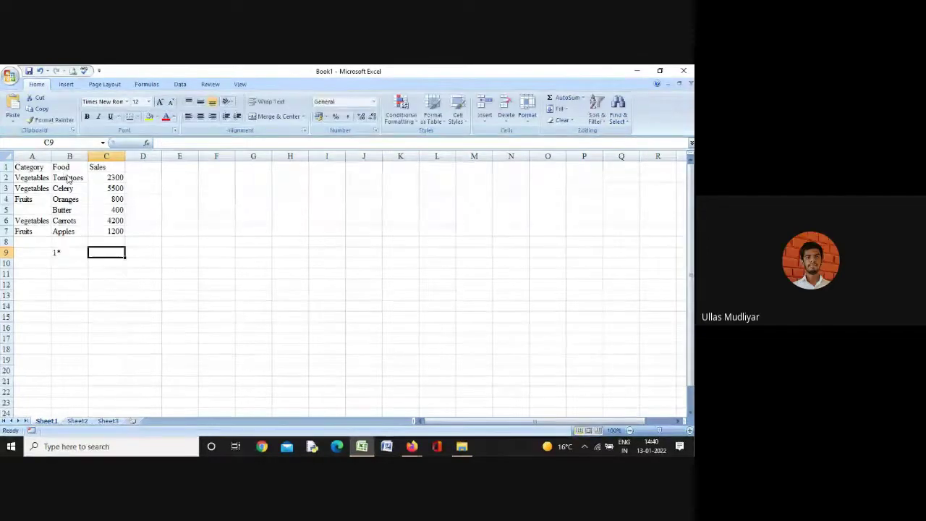
pyautogui.press('Left')
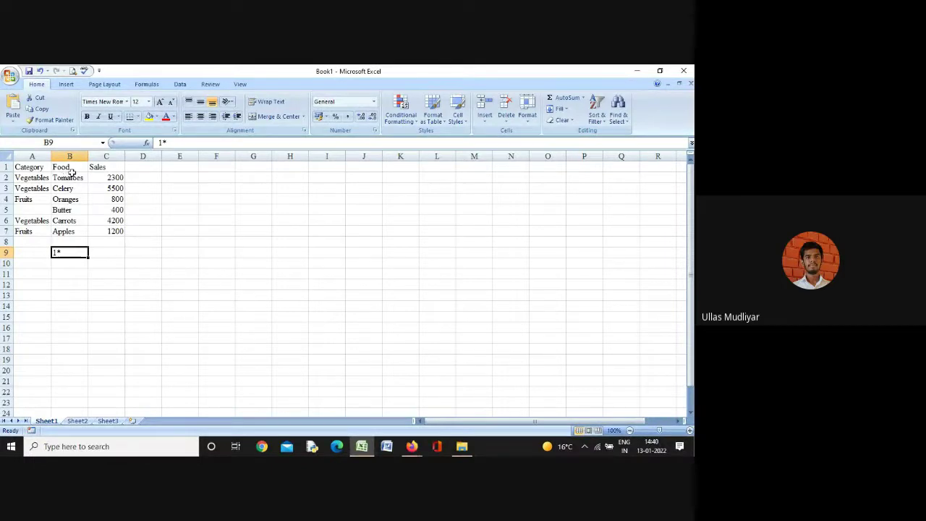
pyautogui.click(212, 115)
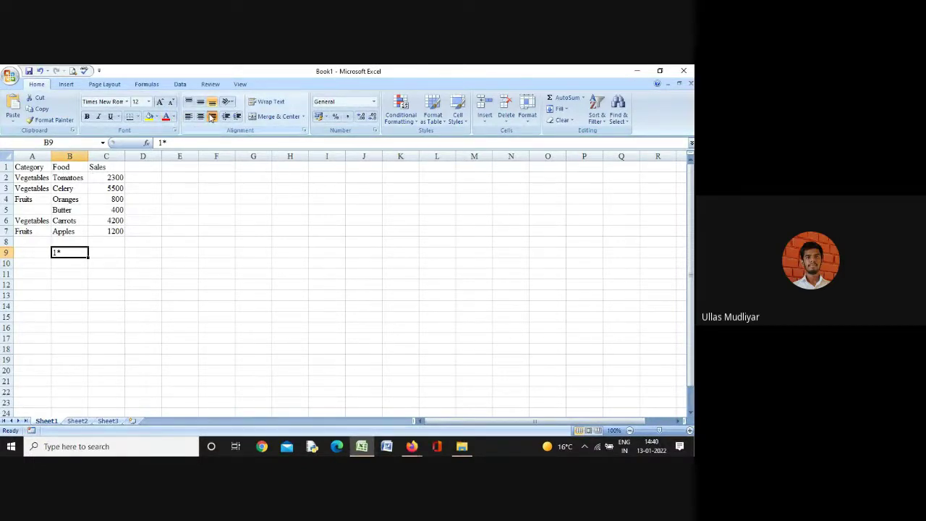
pyautogui.click(109, 251)
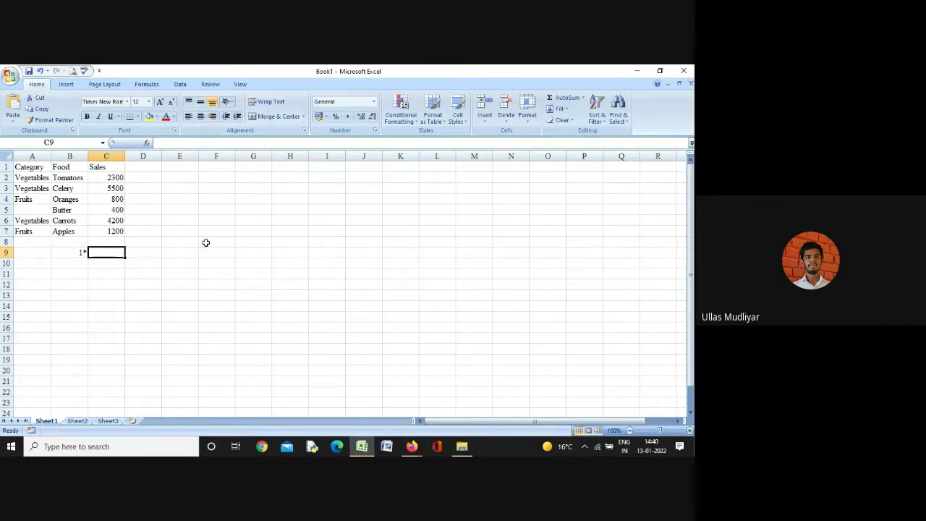
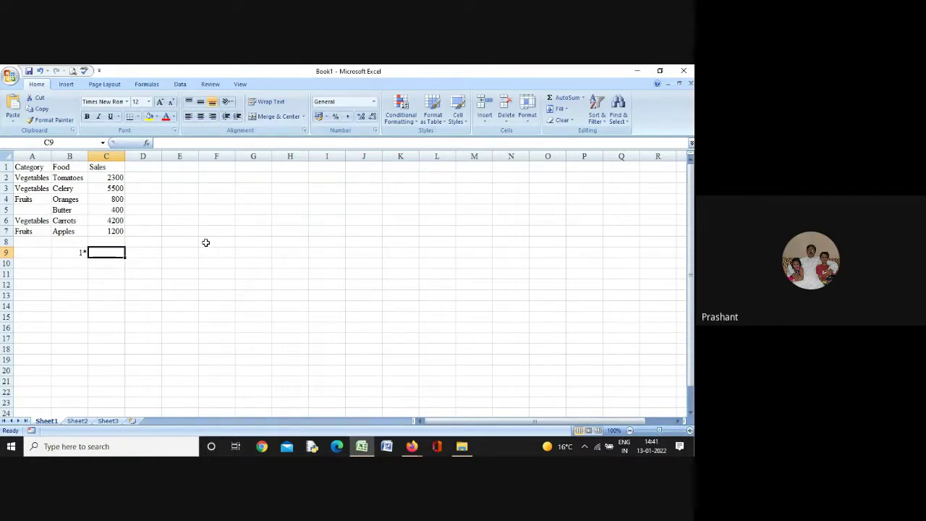
# AutoSum the Sales cells C2:C7 so C8 holds =SUM(C2:C7), showing 14400
pyautogui.click(116, 178)
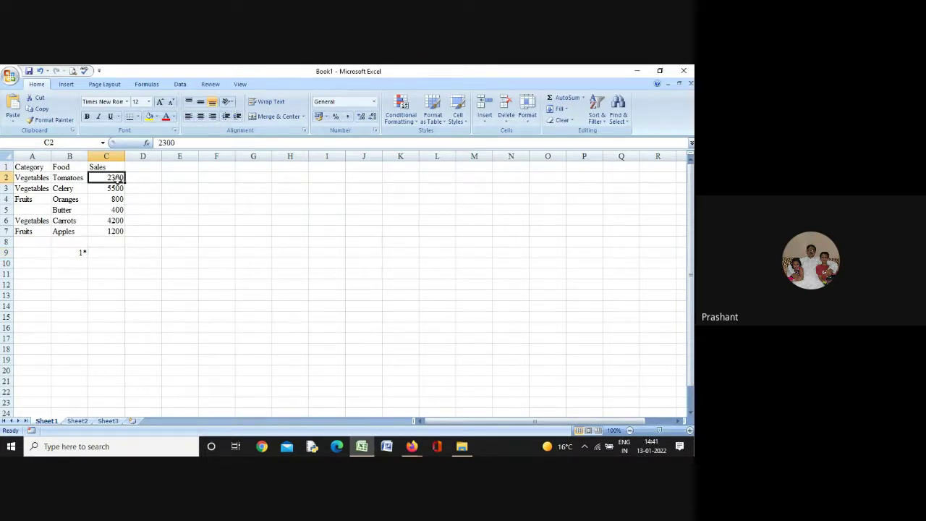
pyautogui.hotkey('shift', 'Down')
pyautogui.hotkey('shift', 'Down')
pyautogui.hotkey('shift', 'Down')
pyautogui.hotkey('shift', 'Down')
pyautogui.hotkey('shift', 'Down')
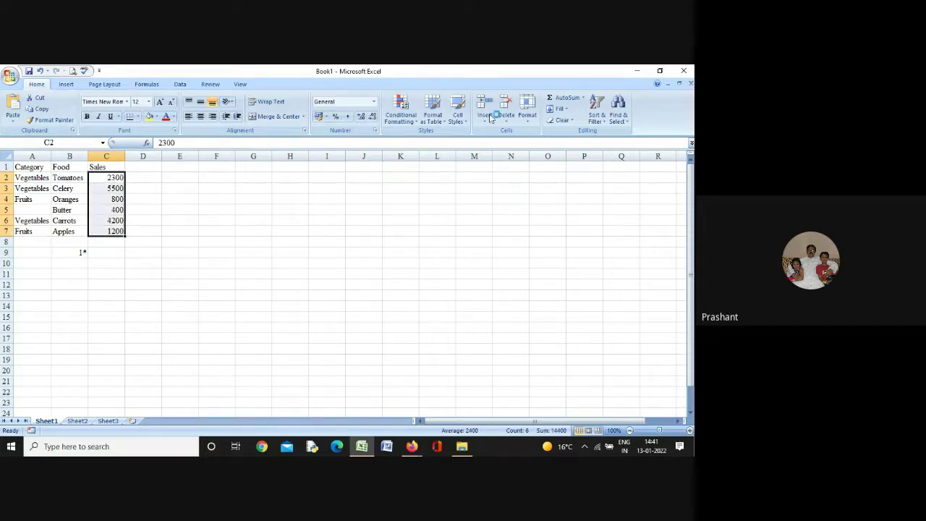
pyautogui.click(558, 97)
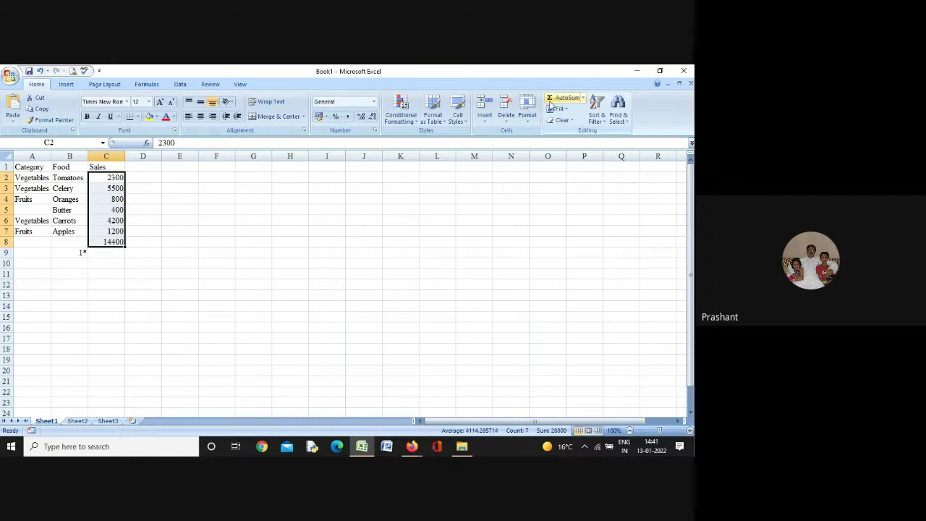
pyautogui.click(302, 251)
pyautogui.click(117, 241)
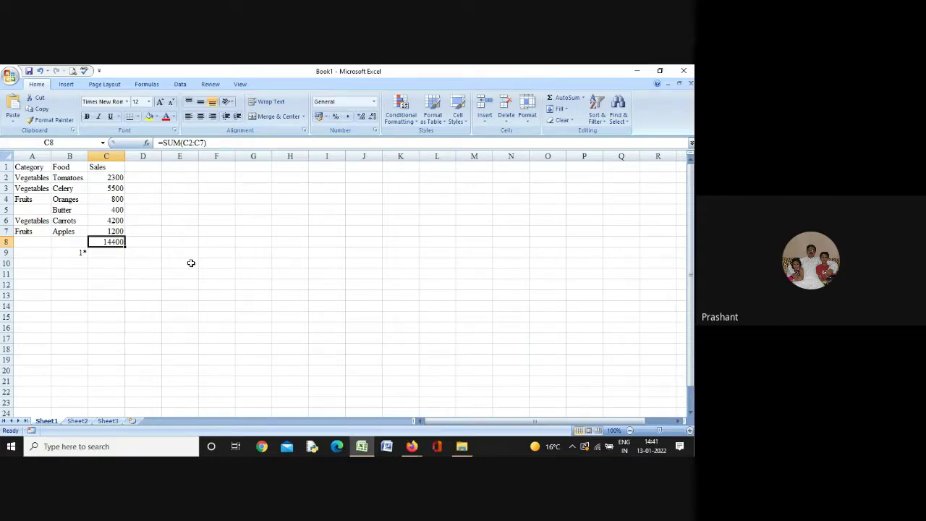
pyautogui.press('Down')
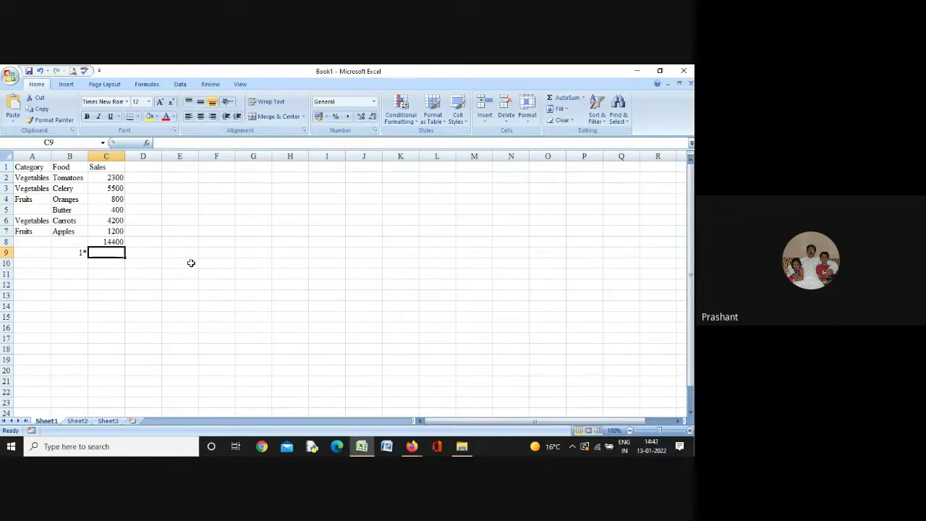
# Begin a formula in C9 by typing = next to the 1* label
pyautogui.write('=')
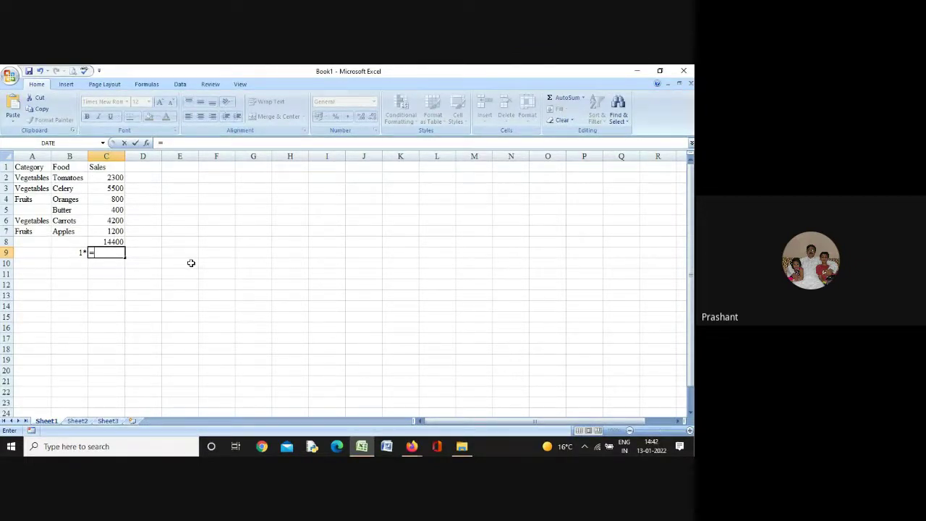
# Enter =SUMIF(A2:A7, "Fruits", C2:C7) in C9, returning 2000 for Fruits sales
pyautogui.write('sumif')
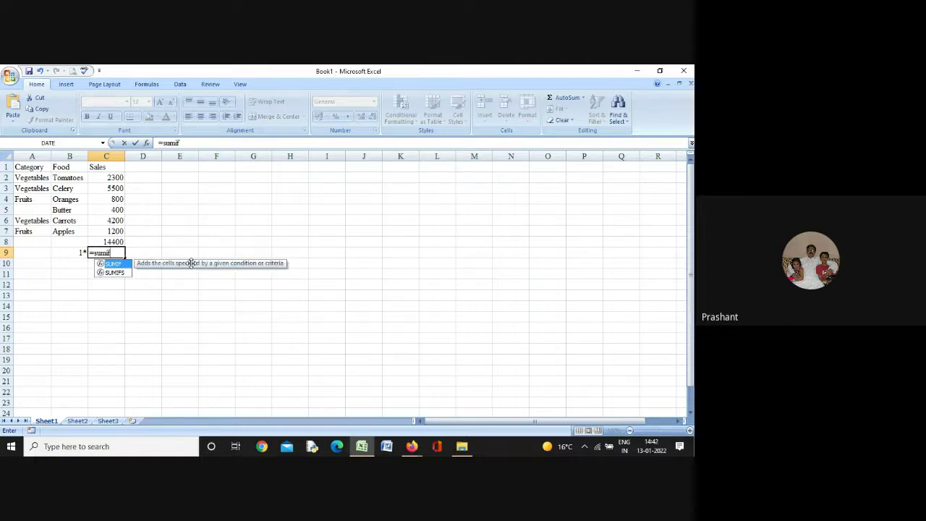
pyautogui.write('(')
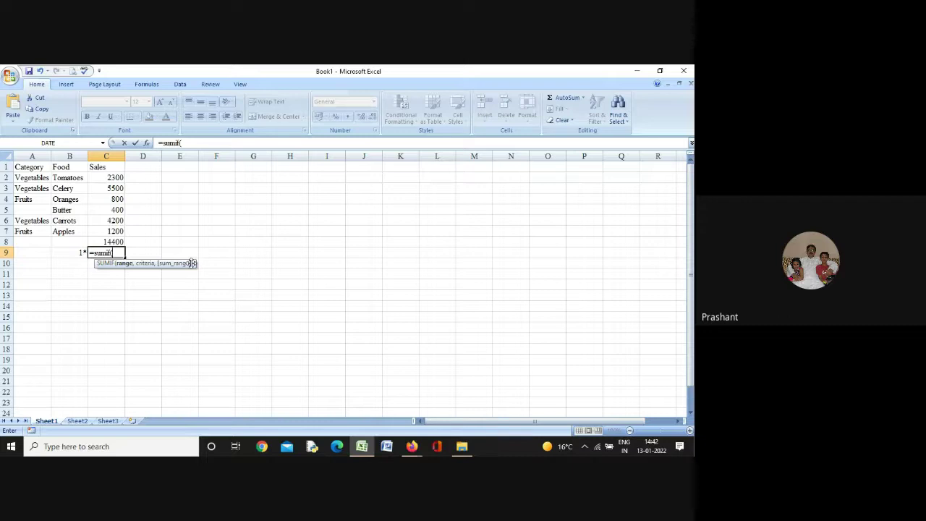
pyautogui.click(202, 254)
pyautogui.press('Left')
pyautogui.press('Left')
pyautogui.press('Left')
pyautogui.press('F2')
pyautogui.press('BackSpace')
pyautogui.press('BackSpace')
pyautogui.write('A')
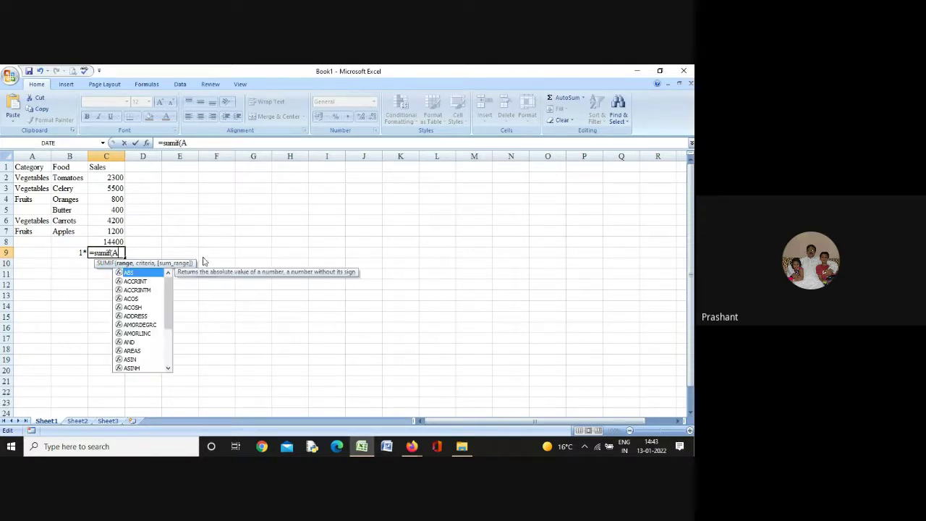
pyautogui.write('2')
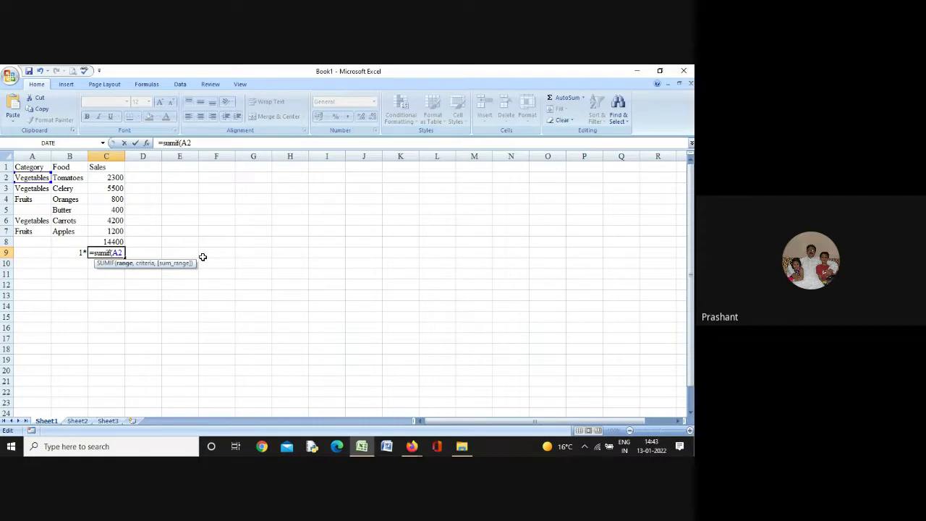
pyautogui.write(':a7')
pyautogui.write(',')
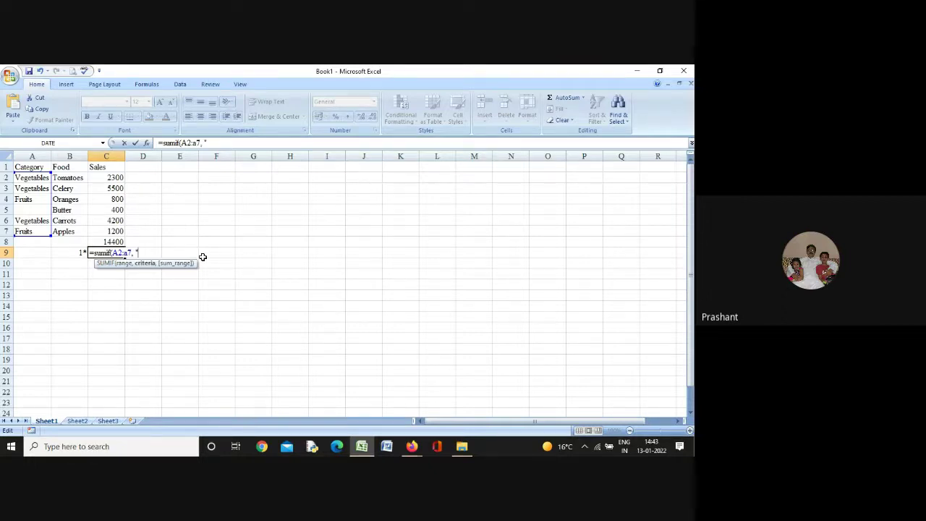
pyautogui.write(' "Fruits",')
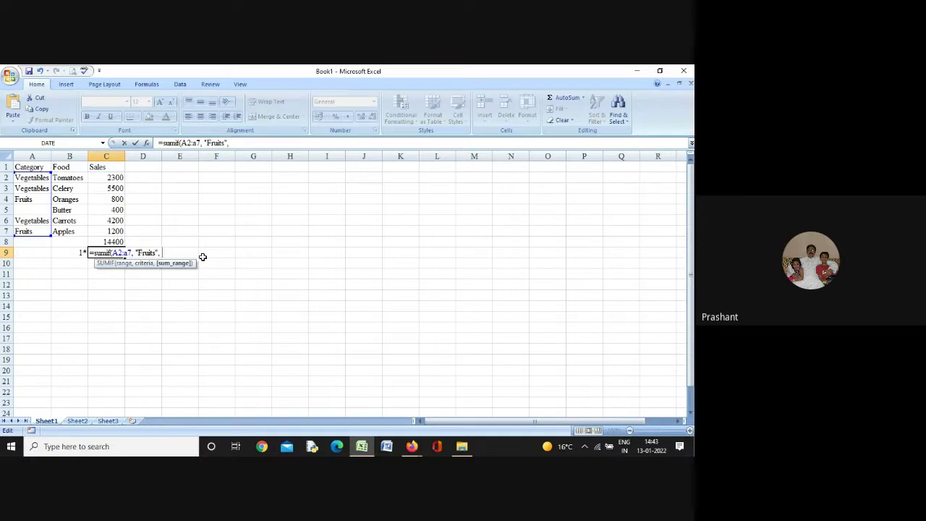
pyautogui.write(' c2:c7')
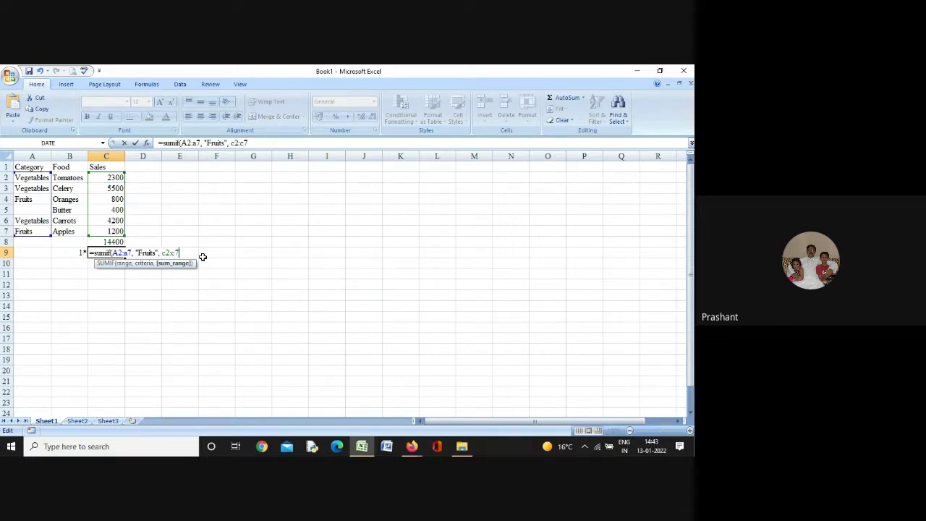
pyautogui.write(')')
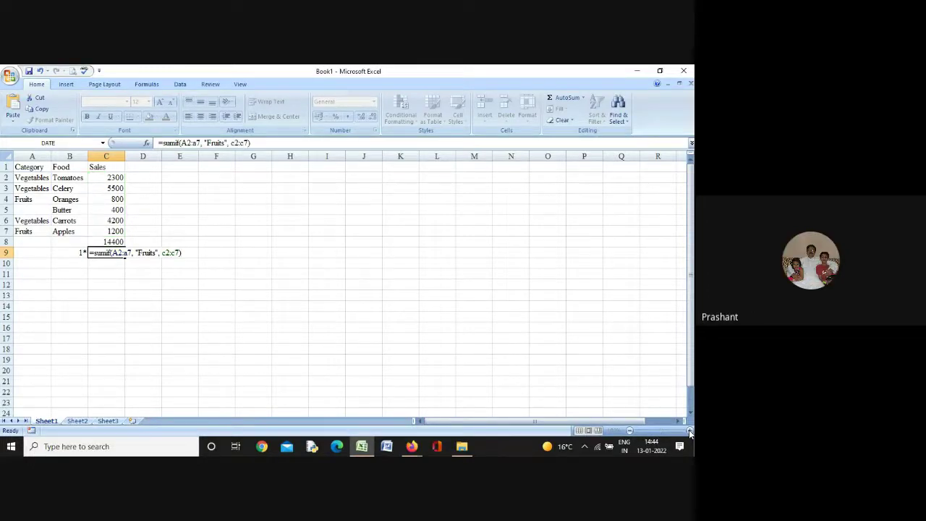
pyautogui.press('Return')
pyautogui.press('Return')
pyautogui.press('Up')
pyautogui.press('Up')
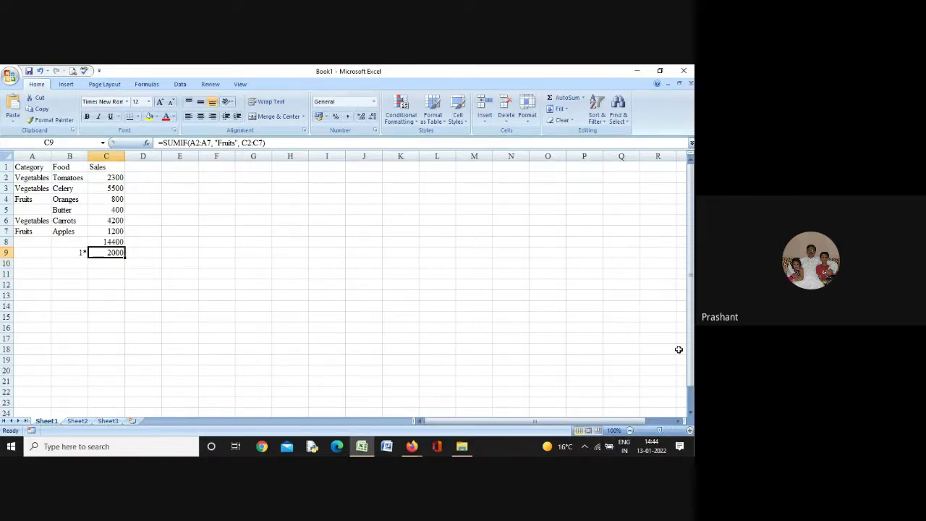
# Zoom the sheet to 130% and add a right-aligned 2* label in B10
pyautogui.click(690, 431)
pyautogui.click(690, 430)
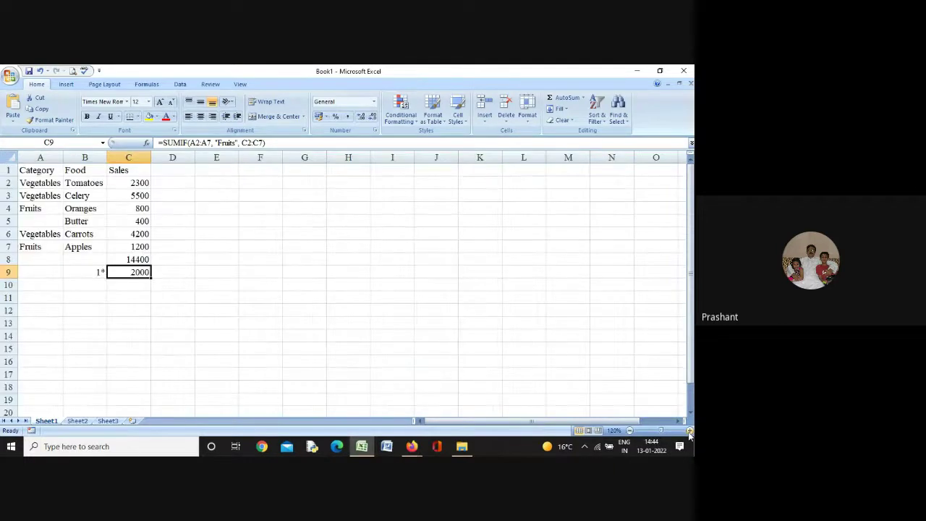
pyautogui.click(689, 430)
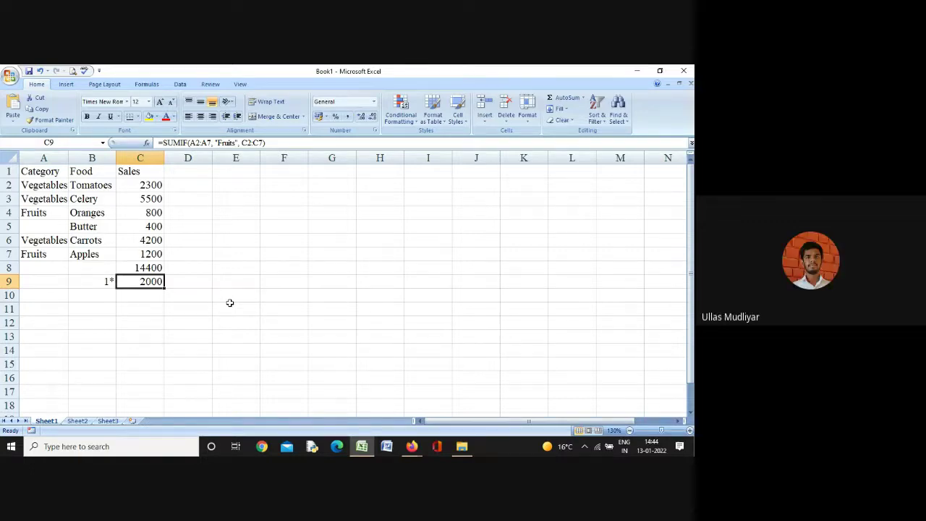
pyautogui.click(105, 298)
pyautogui.write('2')
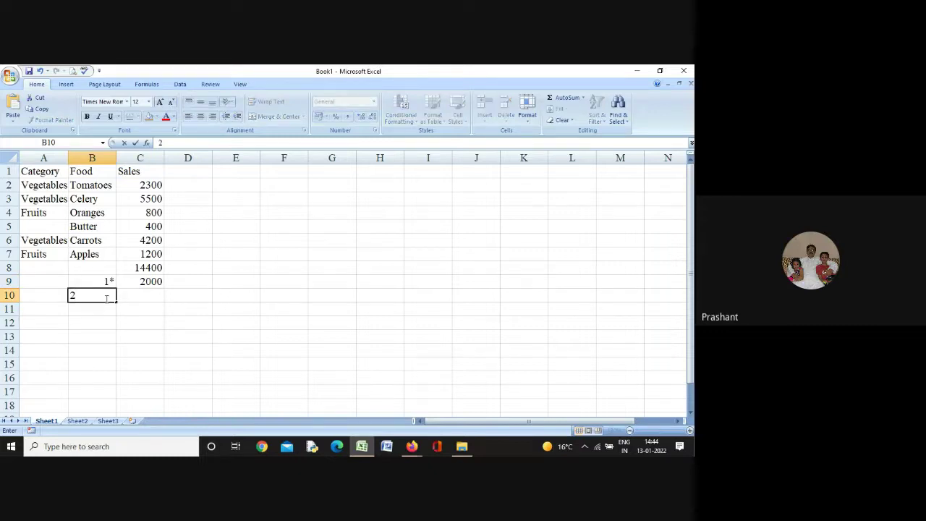
pyautogui.write('*')
pyautogui.press('Tab')
pyautogui.click(105, 298)
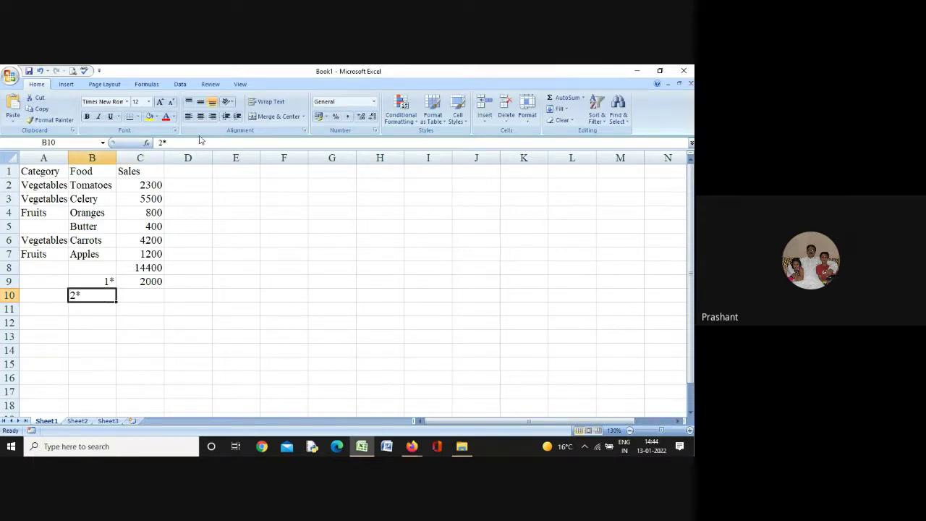
pyautogui.click(212, 118)
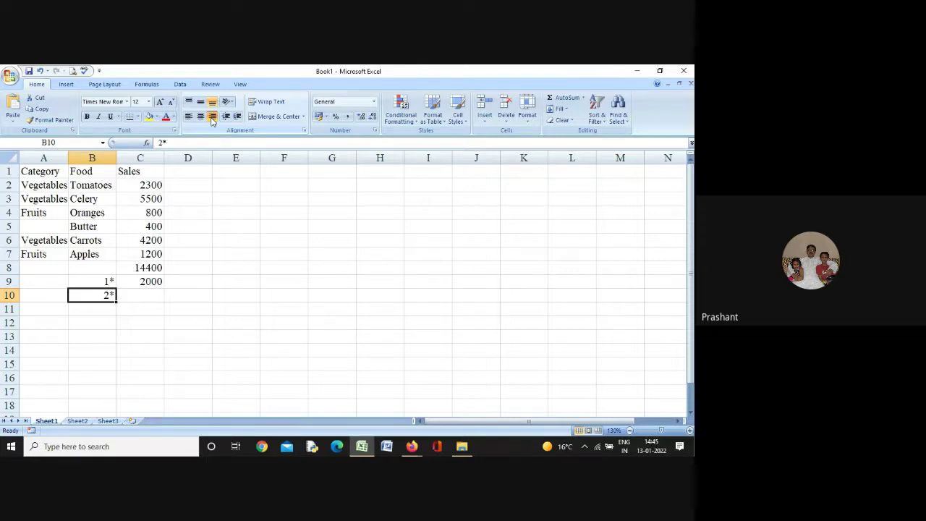
pyautogui.press('Right')
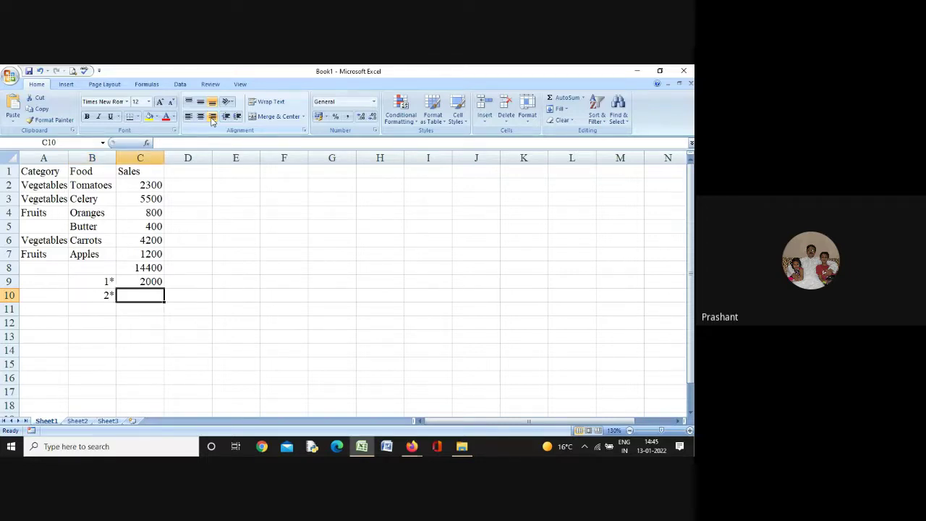
pyautogui.press('Up')
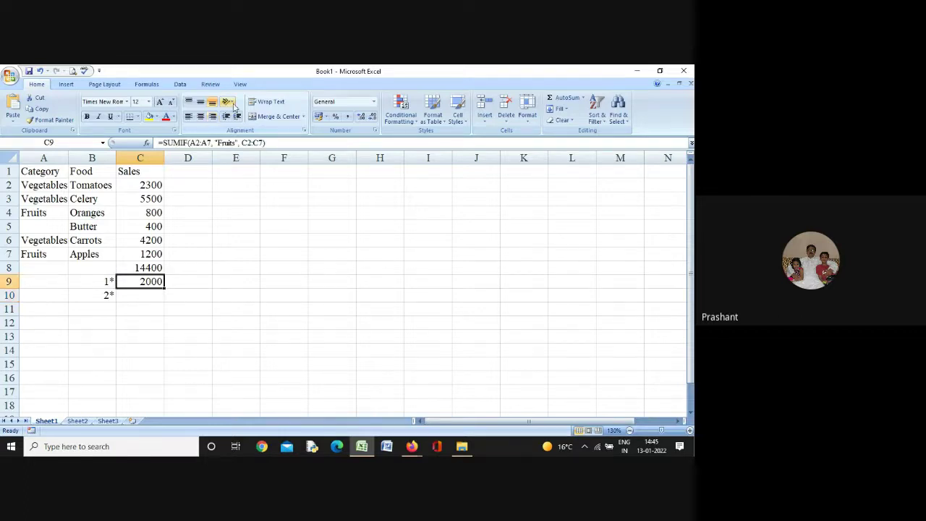
pyautogui.doubleClick(148, 281)
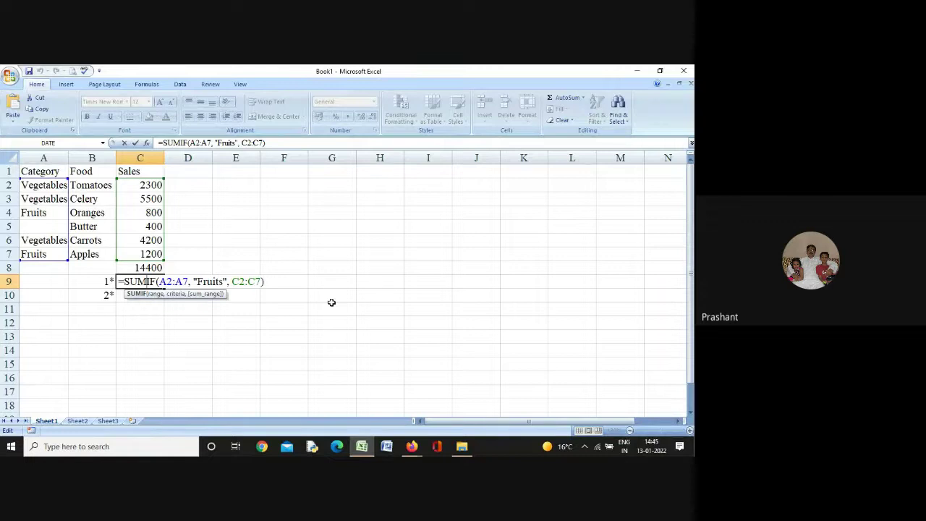
# Enter =SUMIF(A2:A7, "Vegetables", C2:C7) in C10, returning 12000
pyautogui.press('Return')
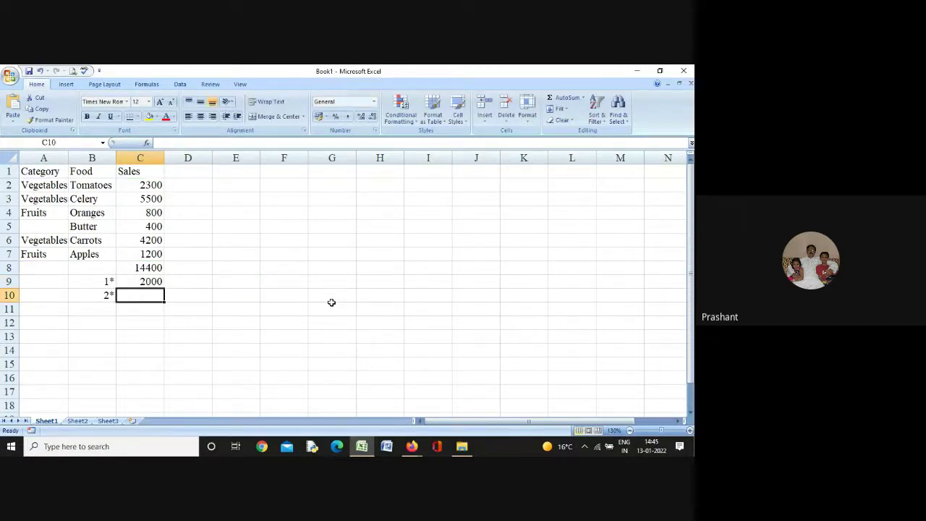
pyautogui.write('=')
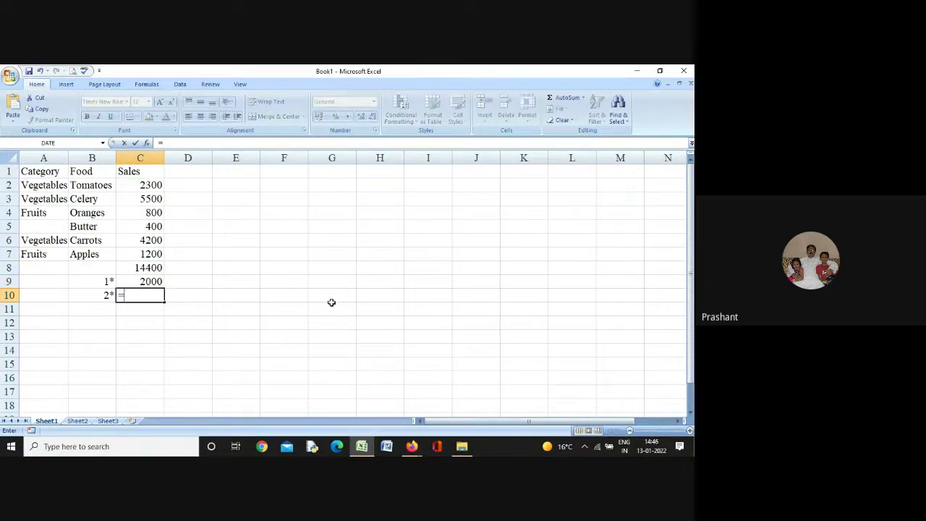
pyautogui.write('sumif')
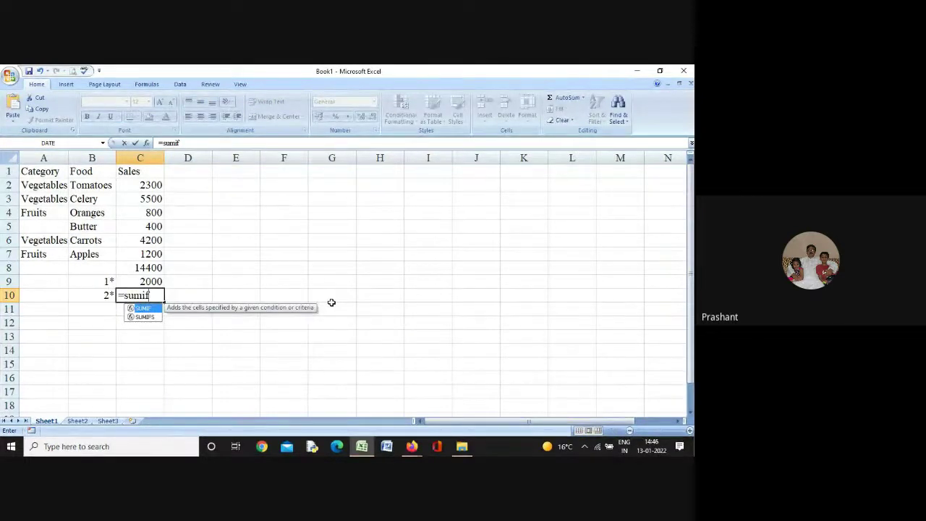
pyautogui.write('9')
pyautogui.press('BackSpace')
pyautogui.write('(')
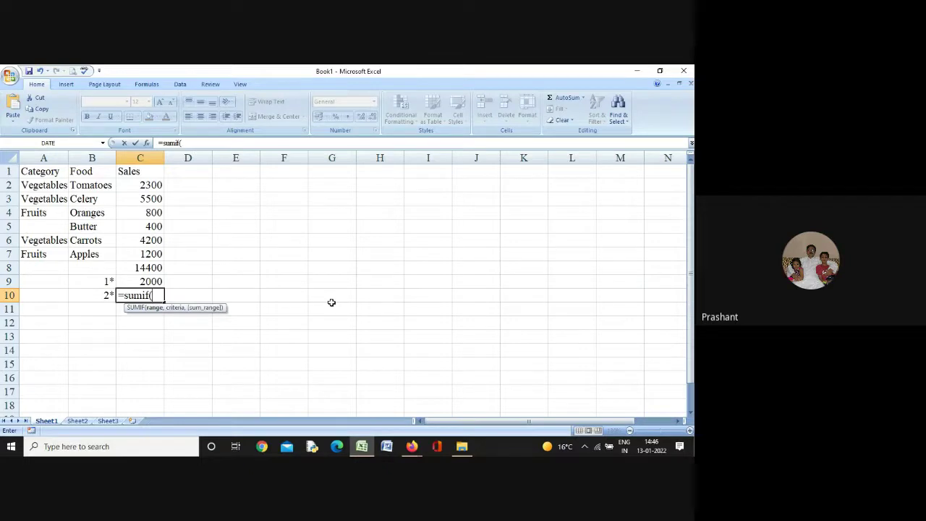
pyautogui.write('a7:')
pyautogui.press('BackSpace')
pyautogui.press('BackSpace')
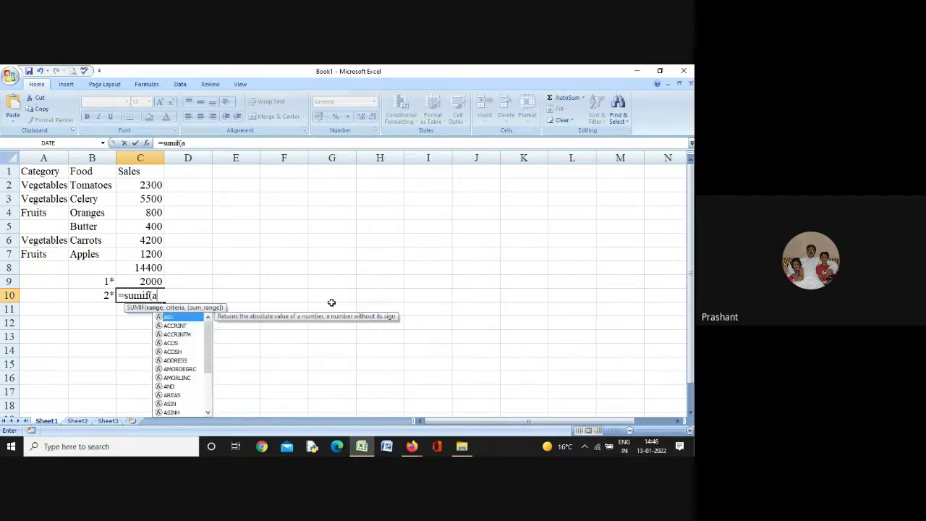
pyautogui.write('2')
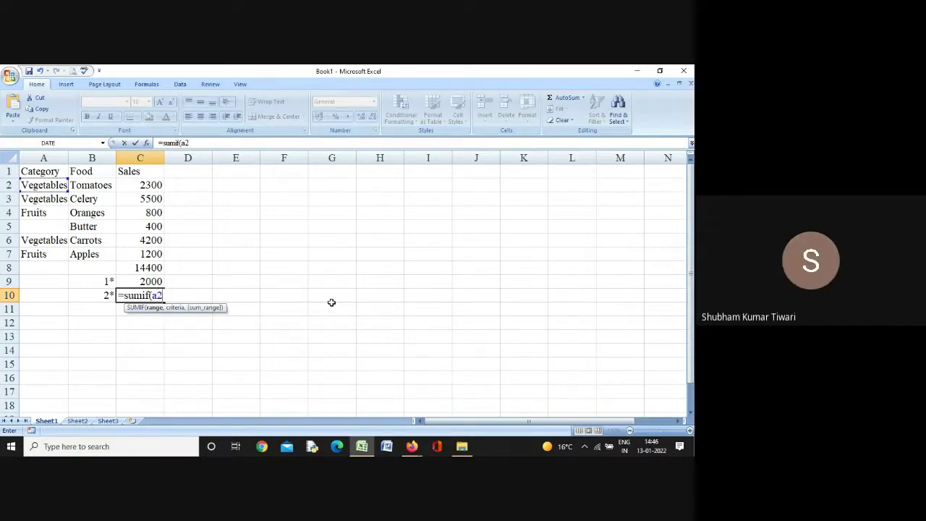
pyautogui.write(':a')
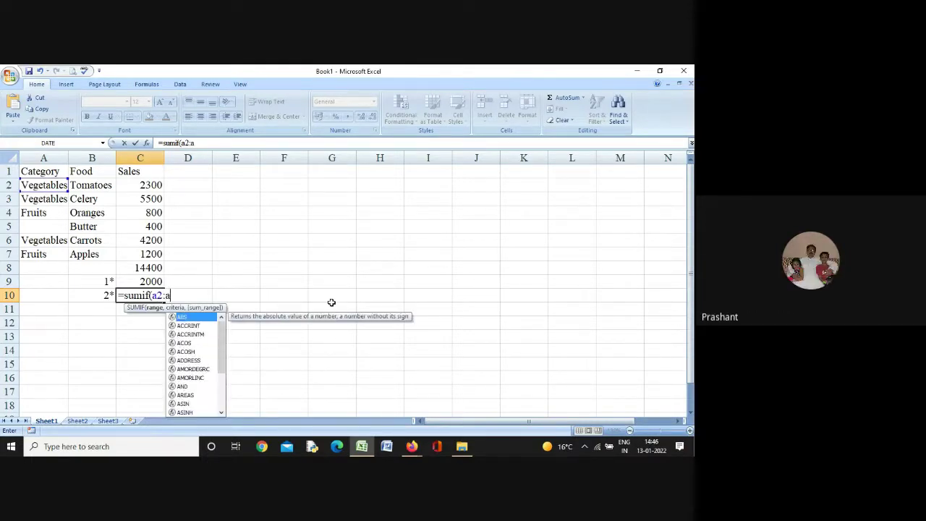
pyautogui.write('7')
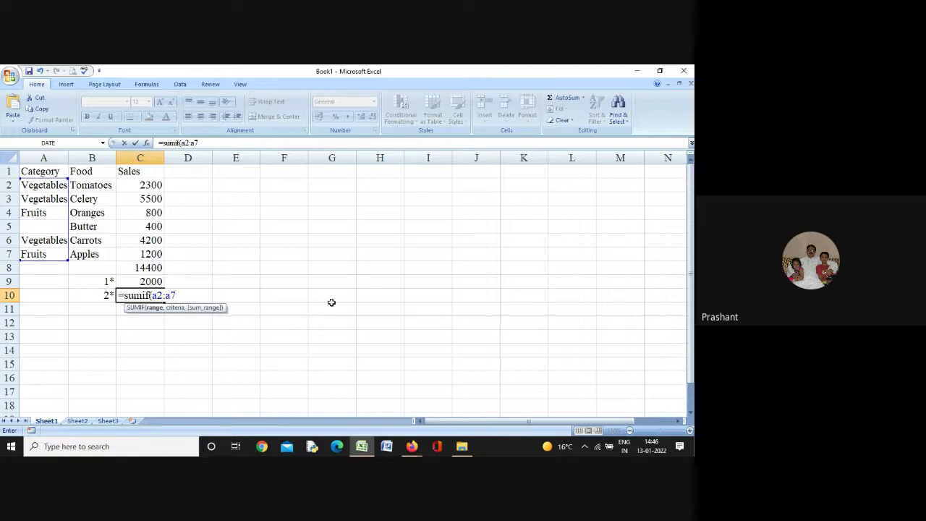
pyautogui.write(', "Vege')
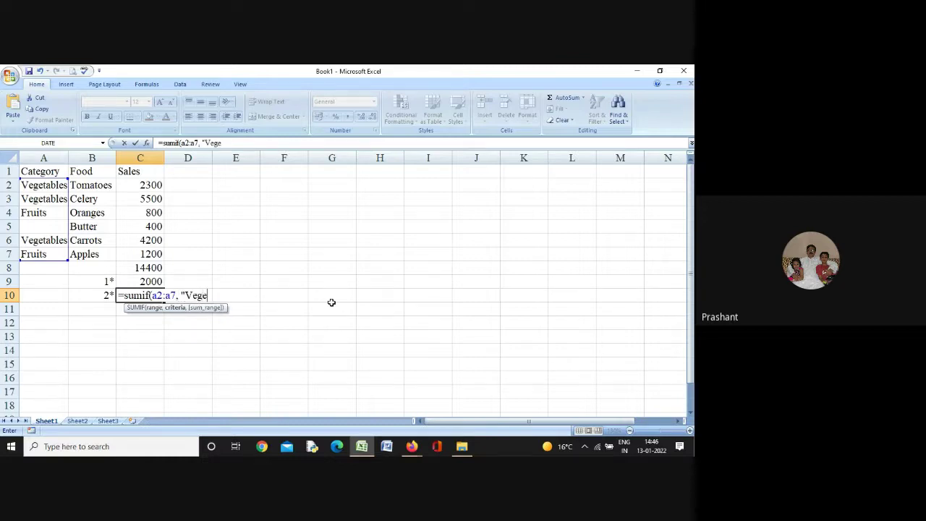
pyautogui.write('tables"')
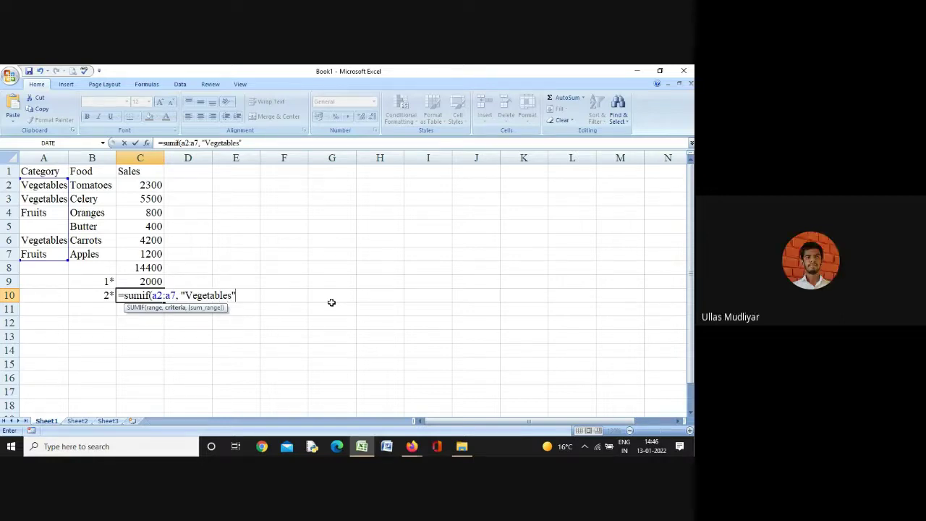
pyautogui.write(', ')
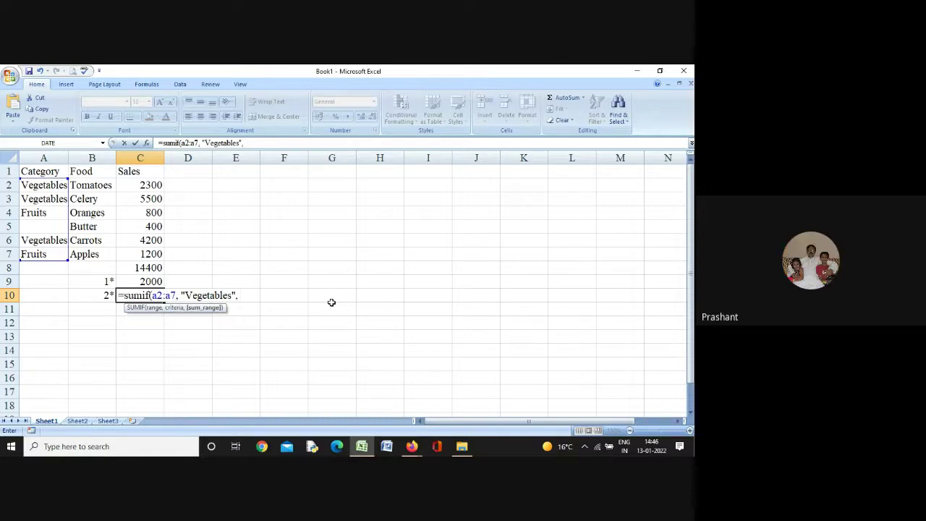
pyautogui.write('c2:c')
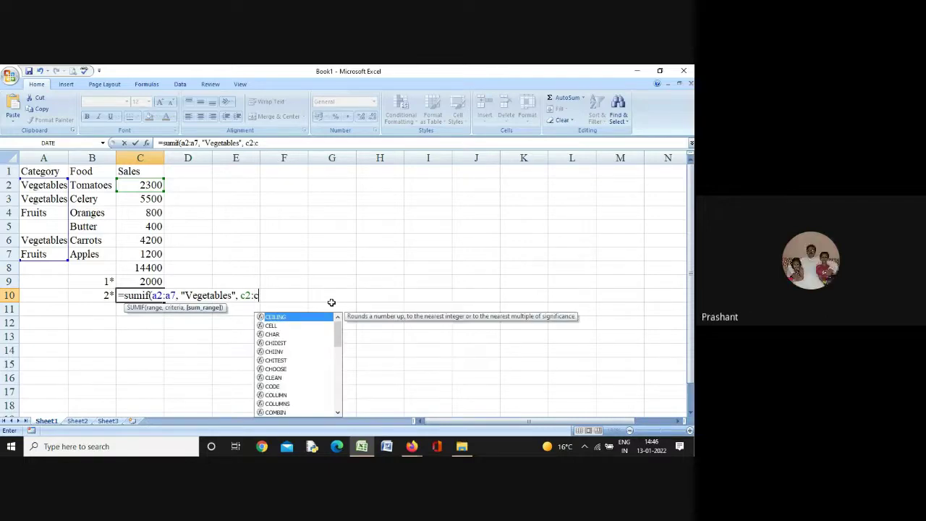
pyautogui.write('7)')
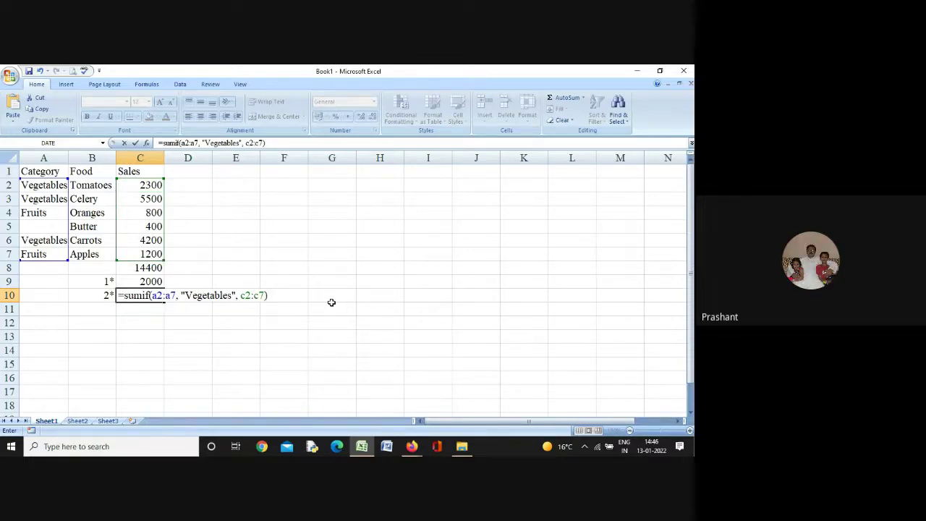
pyautogui.press('Return')
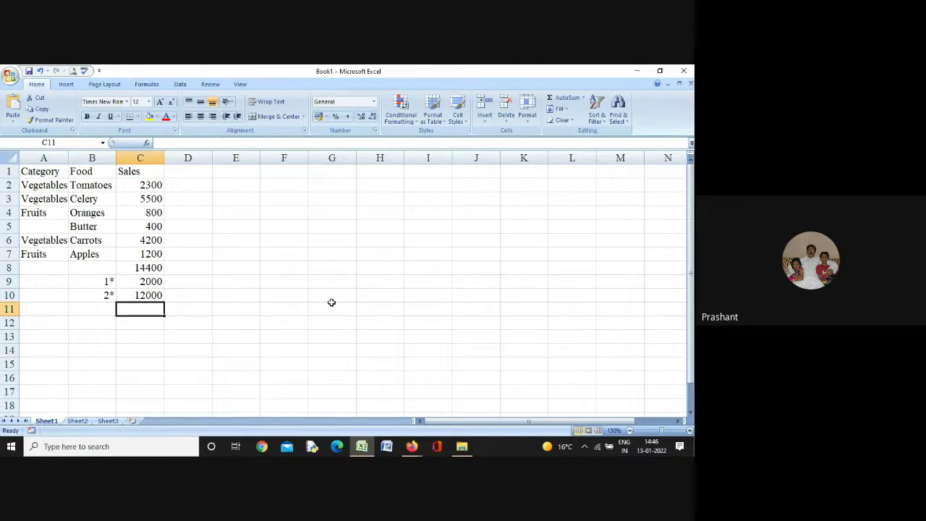
# Put a right-aligned 3* label in B11, under the 2* label
pyautogui.press('Left')
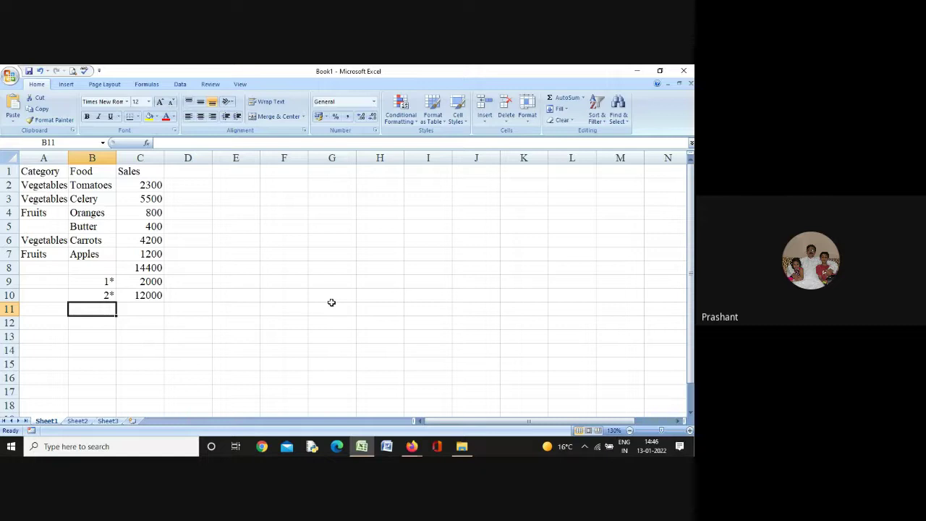
pyautogui.write('3*')
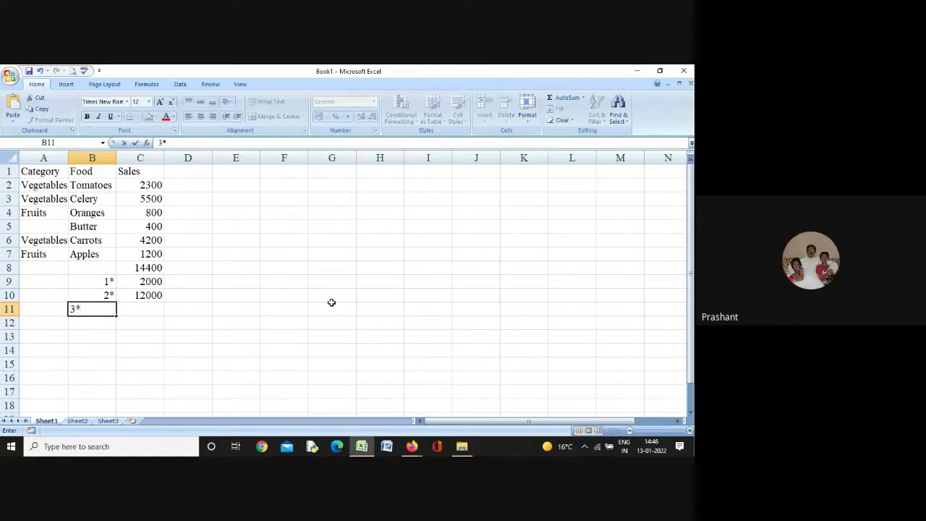
pyautogui.press('Tab')
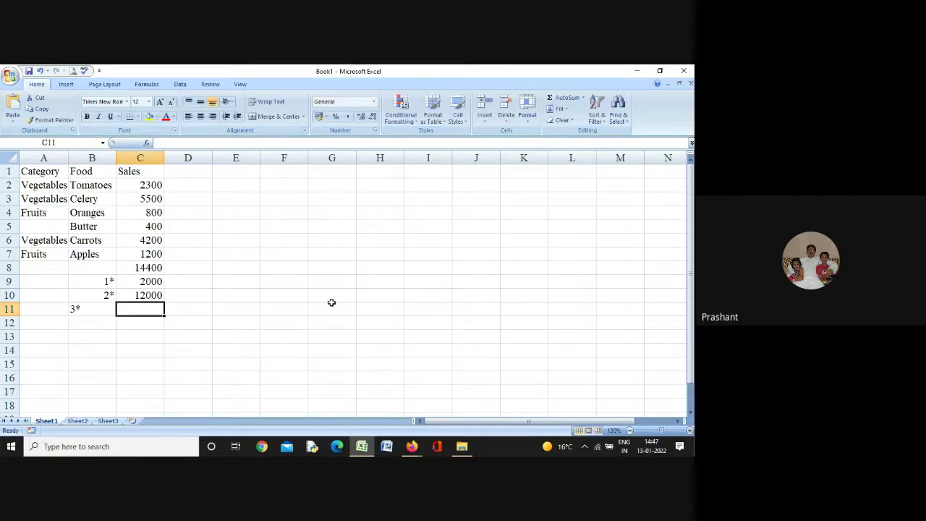
pyautogui.press('Left')
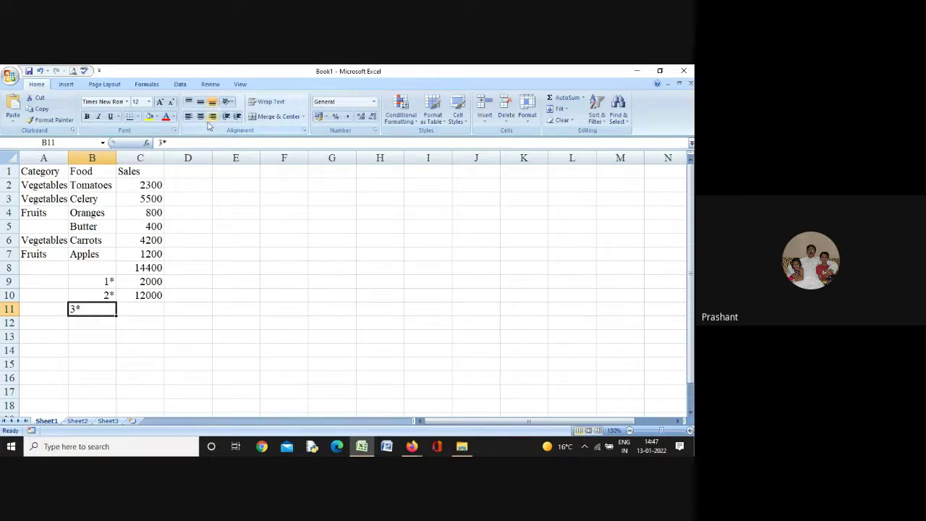
pyautogui.click(212, 117)
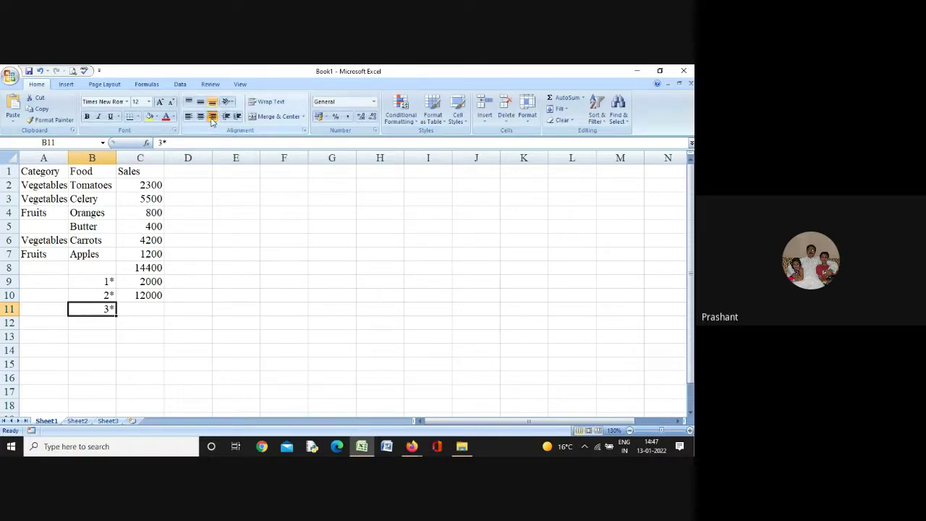
pyautogui.doubleClick(147, 308)
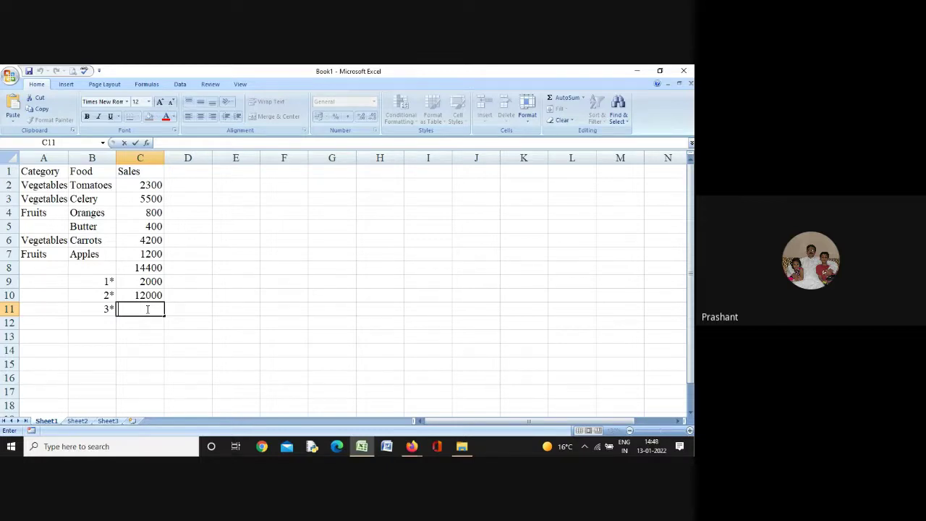
# Enter =SUMIF(B2:B7, "*es", C2:C7) in C11, totalling 4300 for foods ending in es
pyautogui.write('=sum')
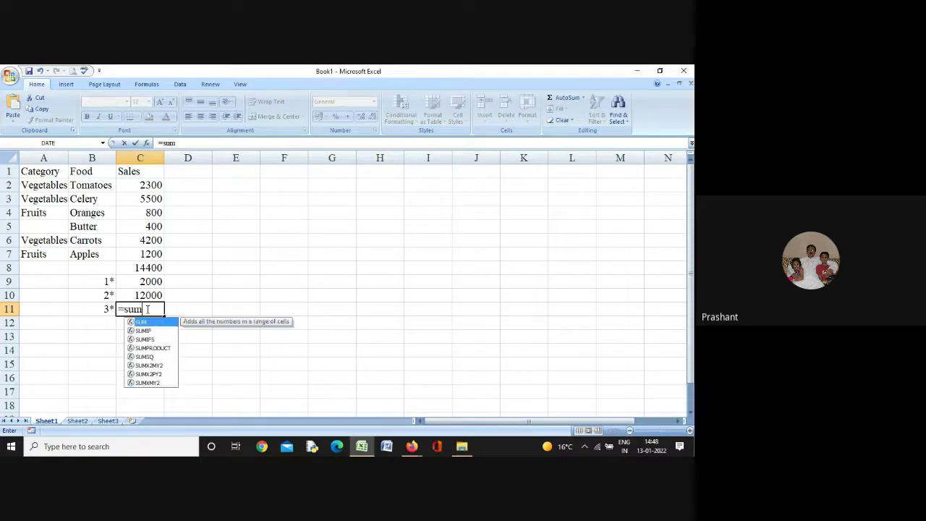
pyautogui.write('if')
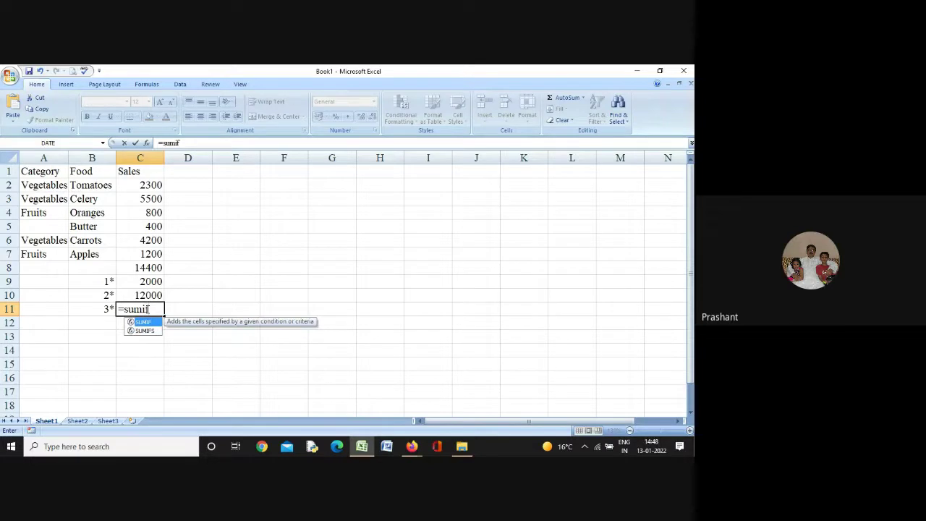
pyautogui.write('9')
pyautogui.press('BackSpace')
pyautogui.write('(')
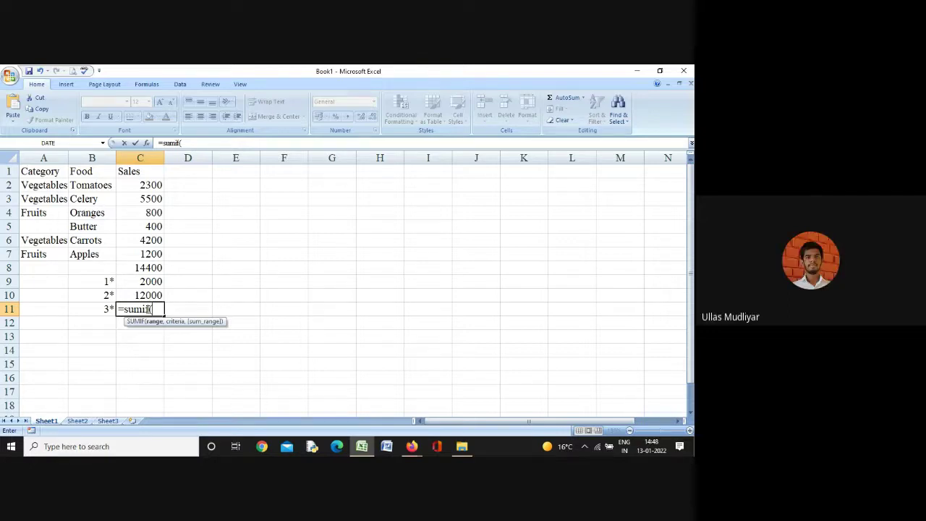
pyautogui.write('b2:')
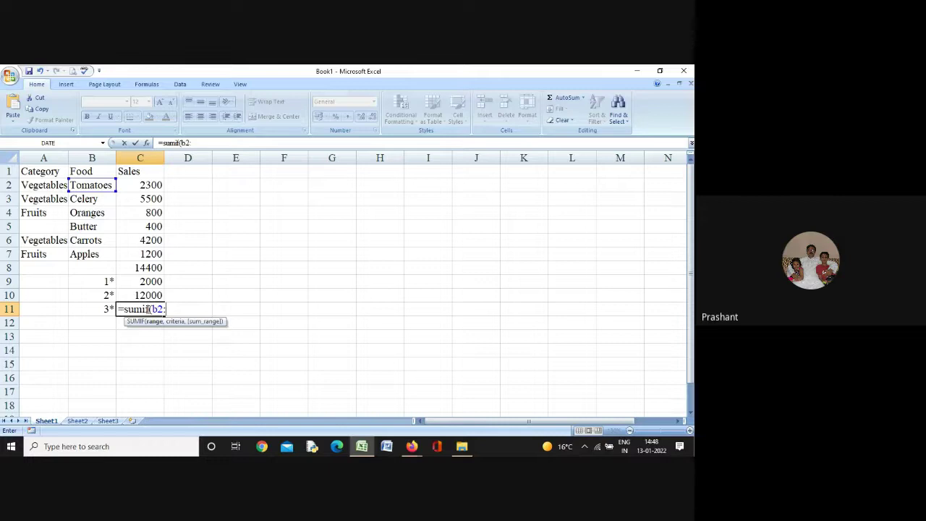
pyautogui.write('b7,')
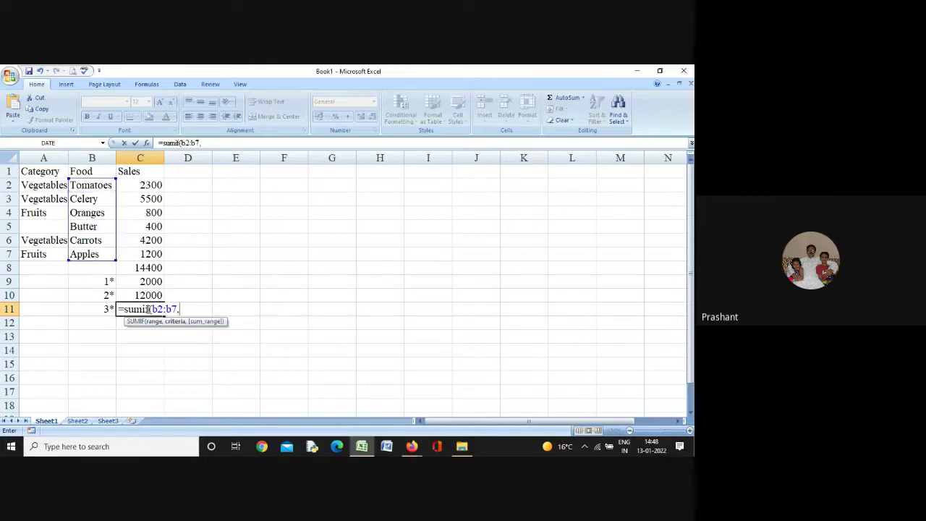
pyautogui.write(' "')
pyautogui.write('*')
pyautogui.write('es')
pyautogui.write('")')
pyautogui.press('BackSpace')
pyautogui.write('"')
pyautogui.write(',')
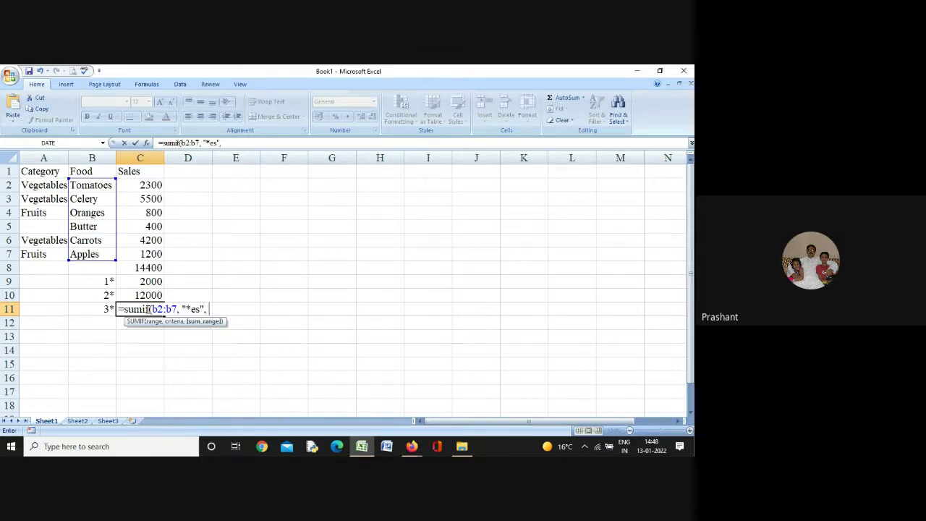
pyautogui.write(' c2:c7)')
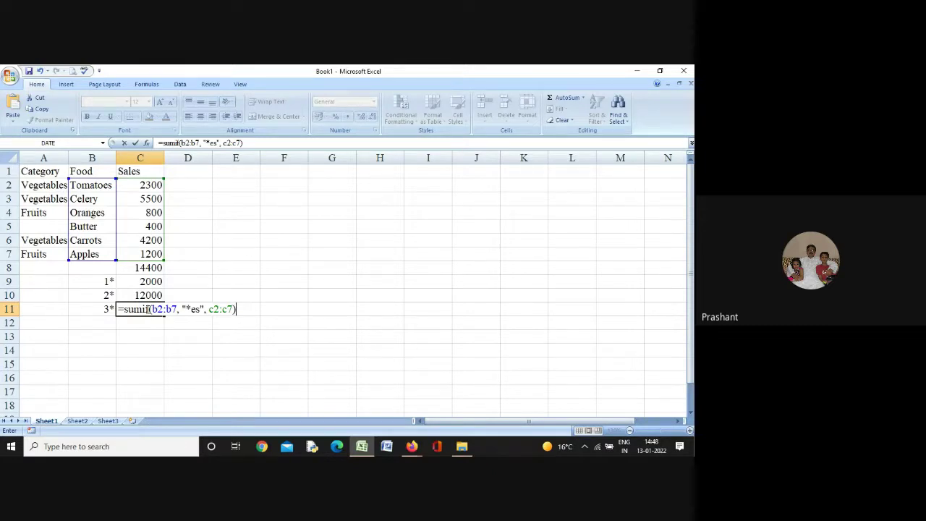
pyautogui.press('Return')
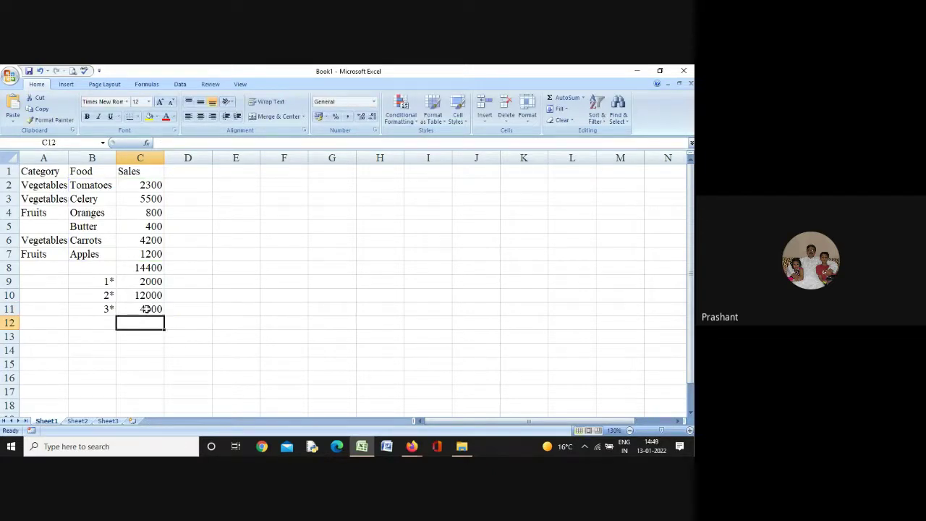
pyautogui.press('Left')
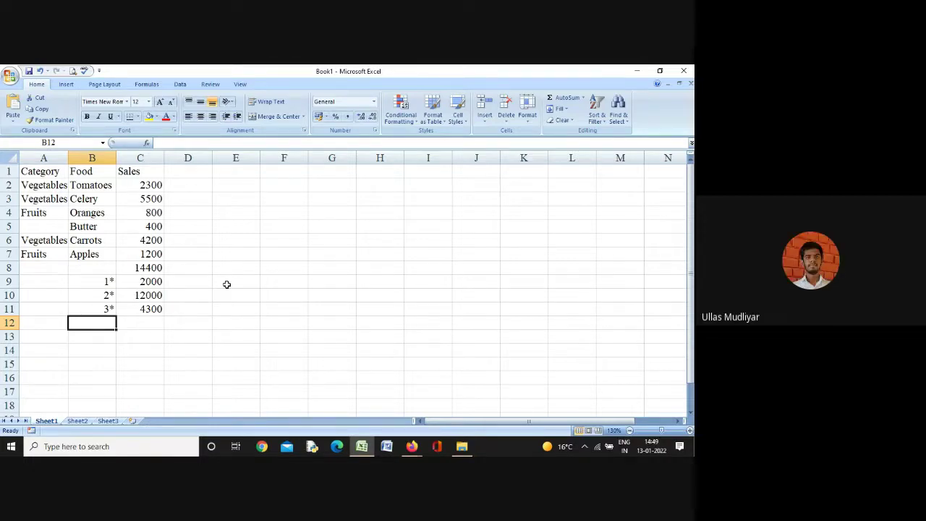
pyautogui.press('Up')
pyautogui.press('Right')
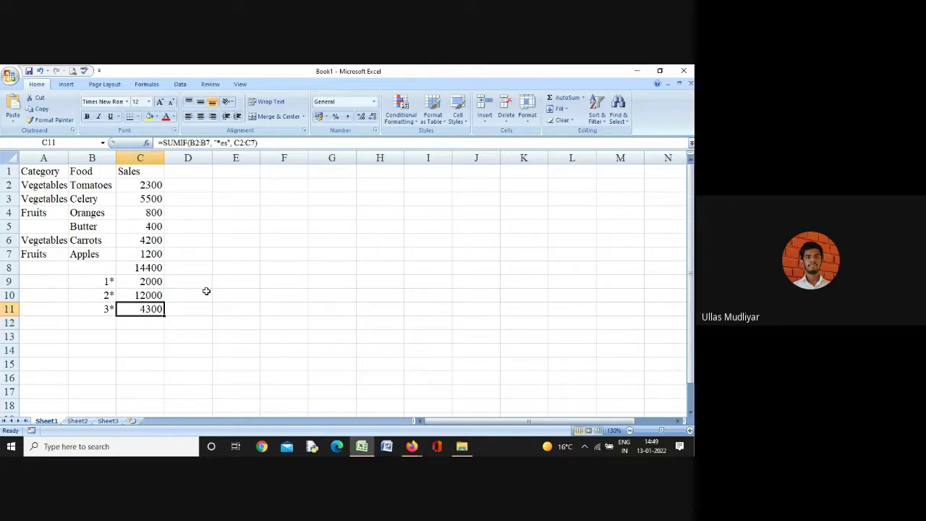
pyautogui.doubleClick(156, 309)
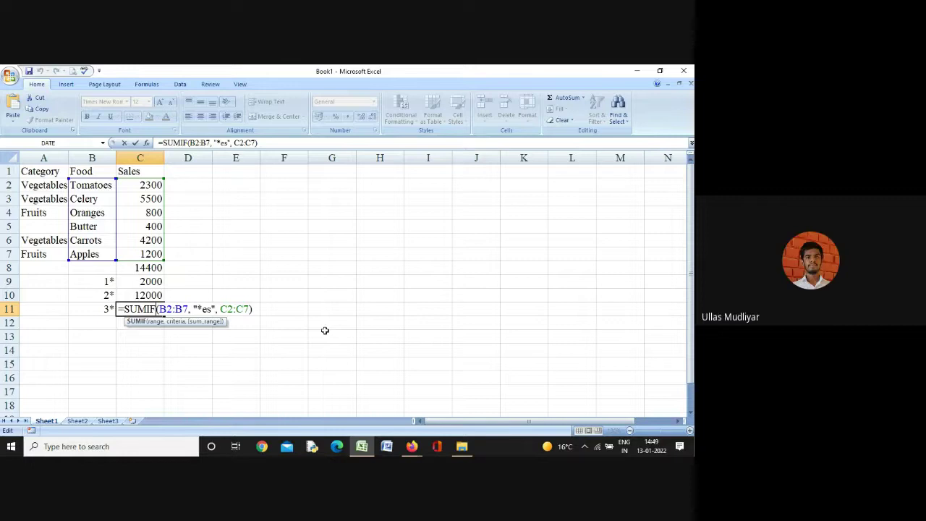
# Put a right-aligned 4* label in B12, correcting the first entry of plain 4
pyautogui.press('Return')
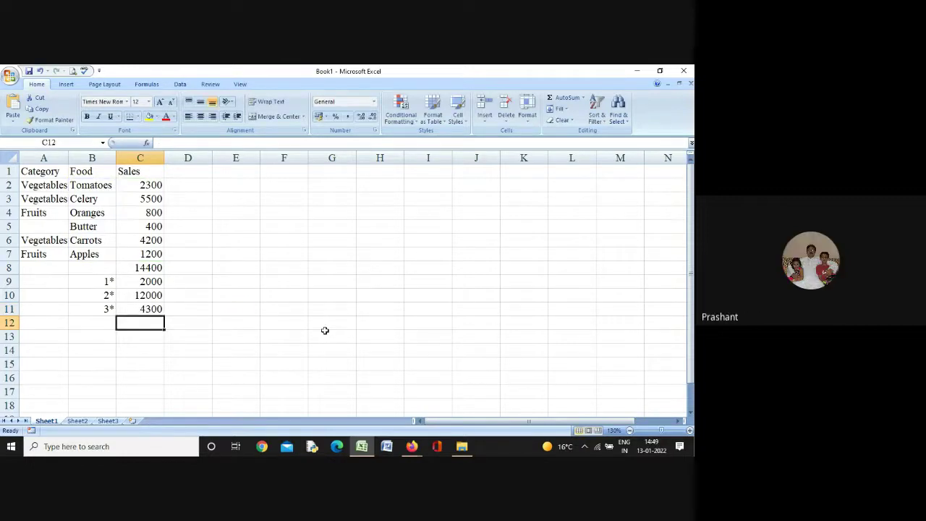
pyautogui.press('Left')
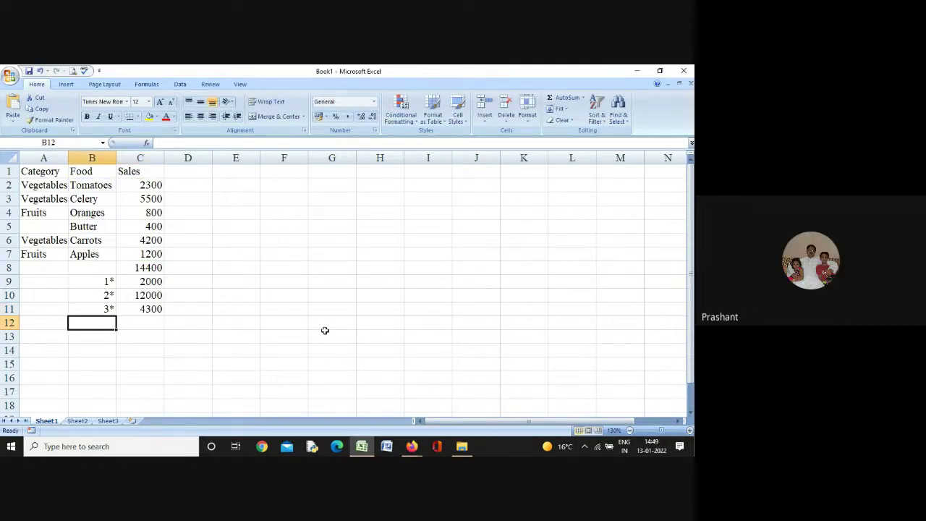
pyautogui.write('4')
pyautogui.press('Tab')
pyautogui.press('Left')
pyautogui.write('4')
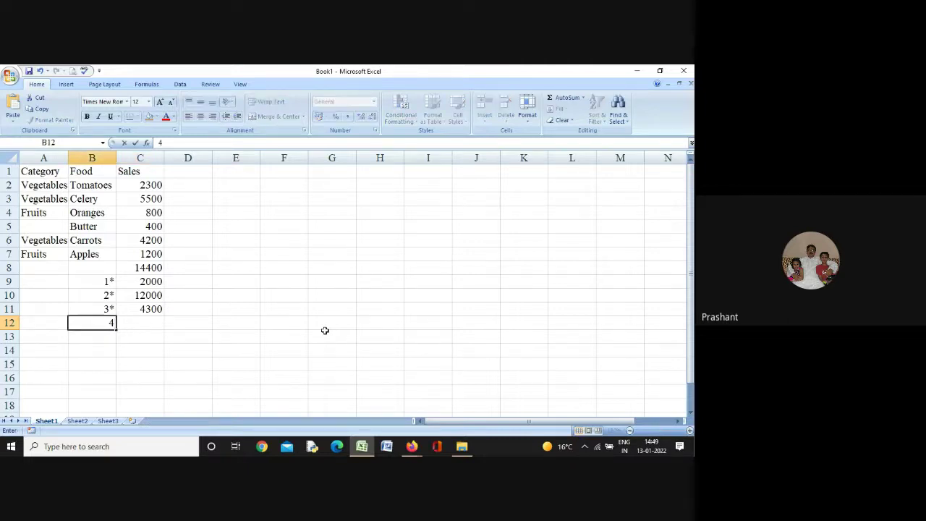
pyautogui.write('*')
pyautogui.press('Return')
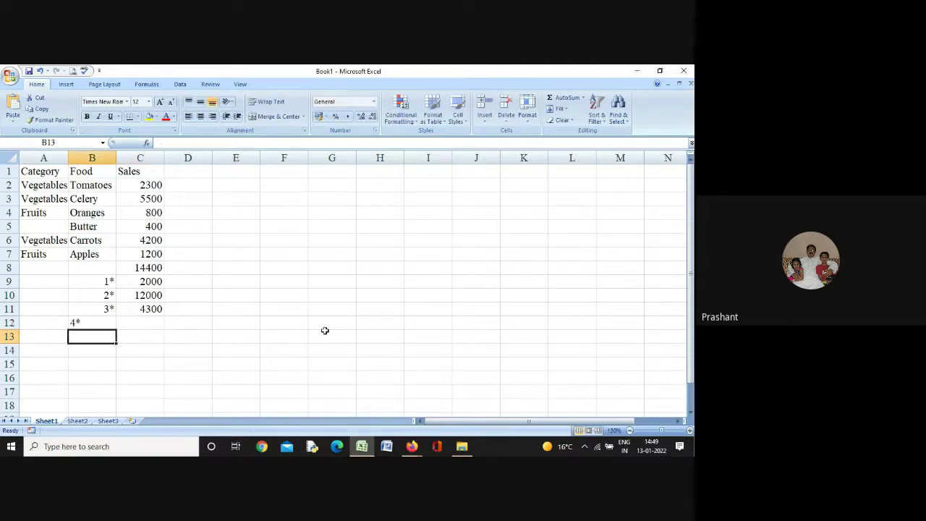
pyautogui.press('Up')
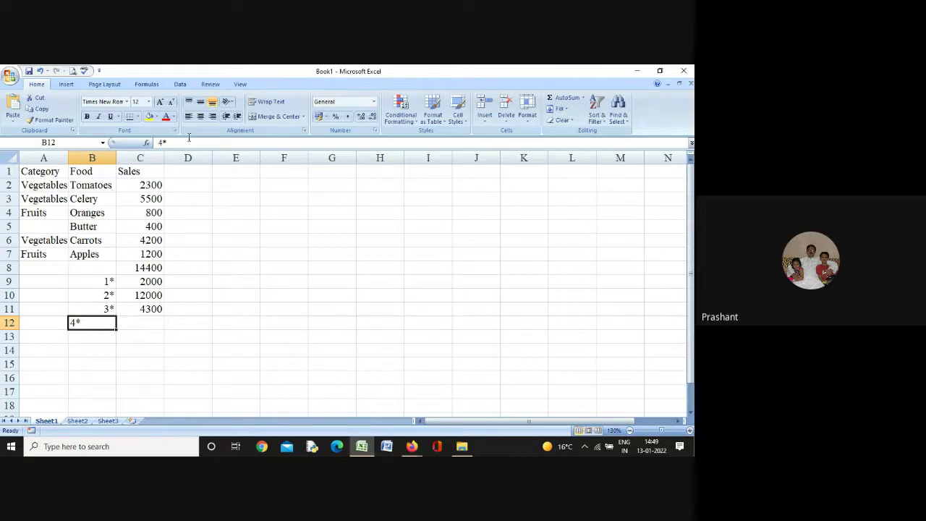
pyautogui.click(212, 116)
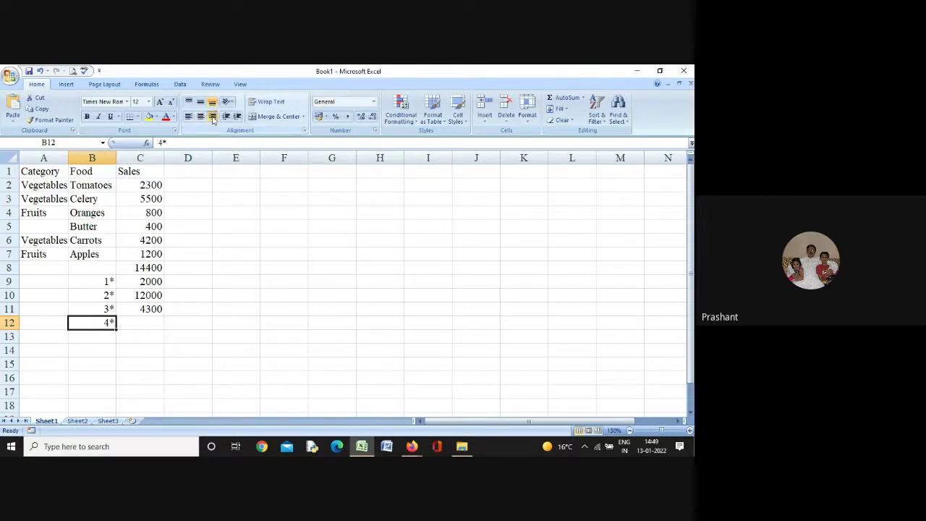
pyautogui.click(140, 318)
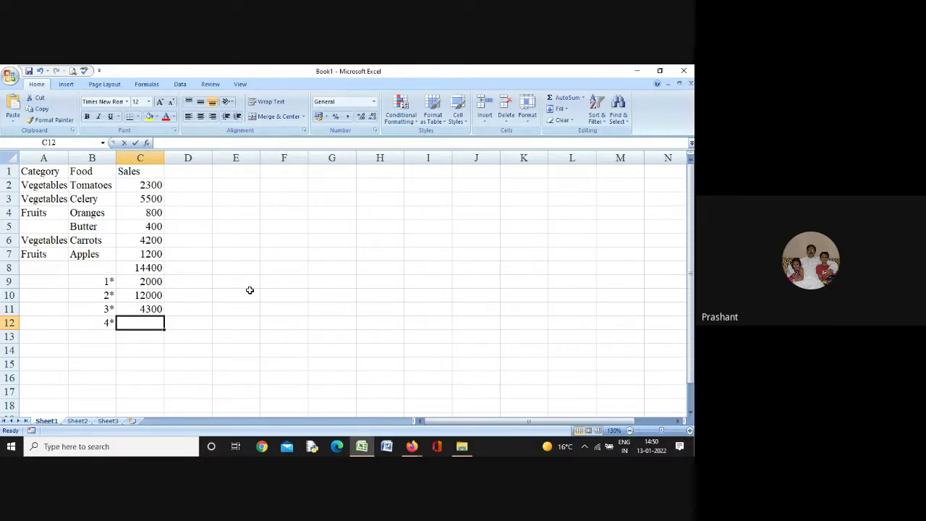
# Enter =SUMIF(A2:A7, "", C2:C7) in C12, returning 400 for blank-category sales
pyautogui.write('=sum')
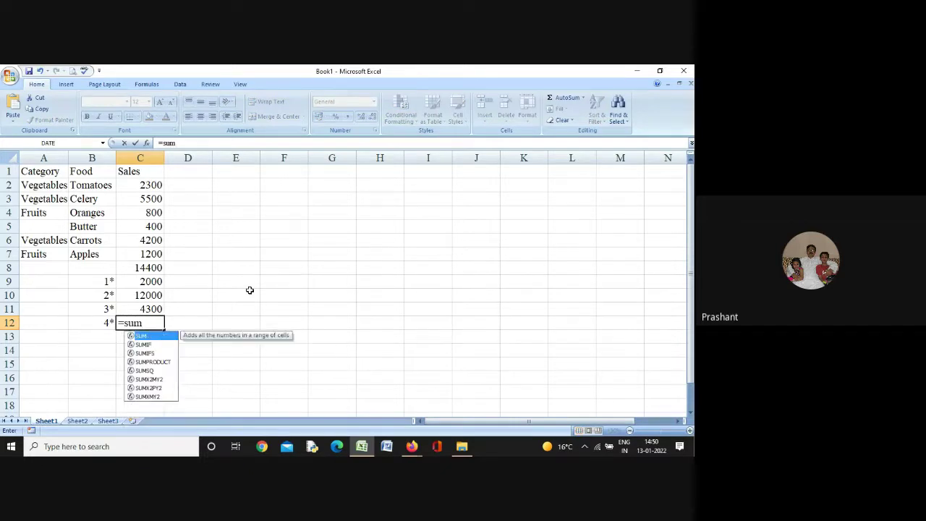
pyautogui.write('if(')
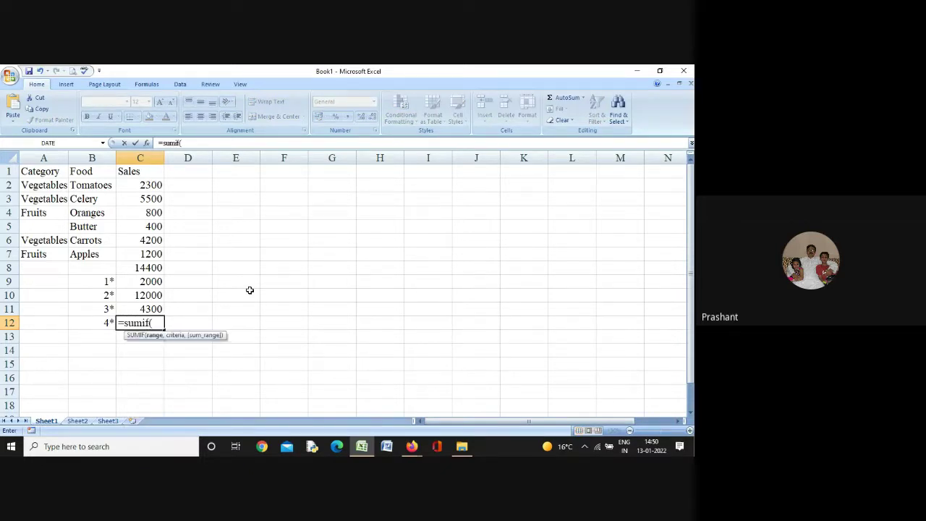
pyautogui.write('a2:a7')
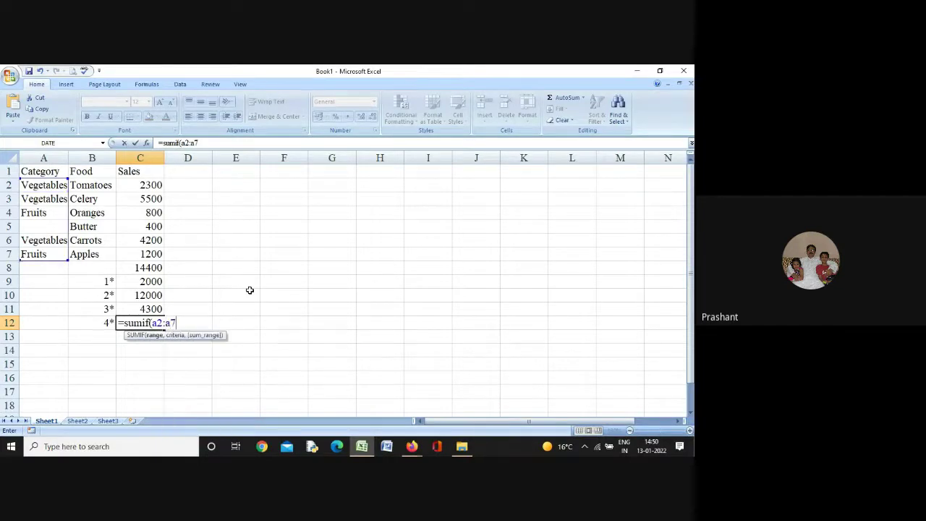
pyautogui.write(',')
pyautogui.write('"')
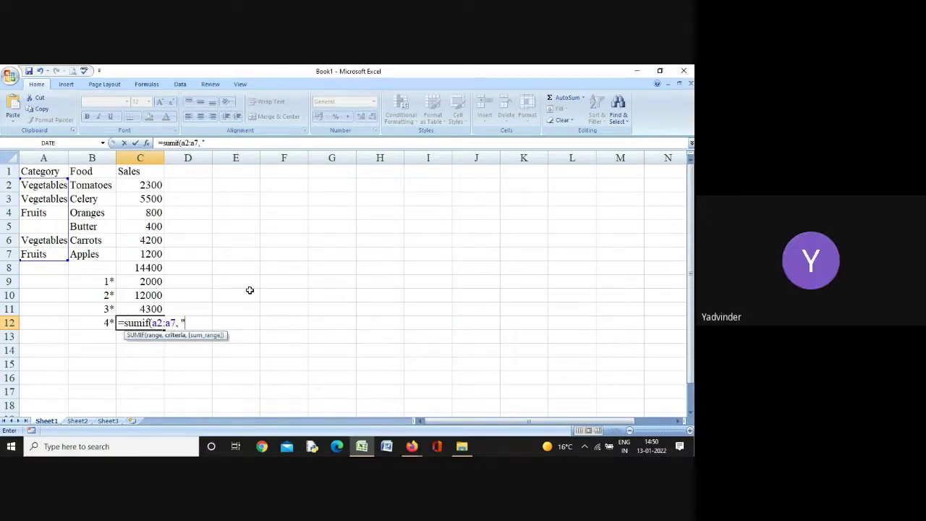
pyautogui.write('"')
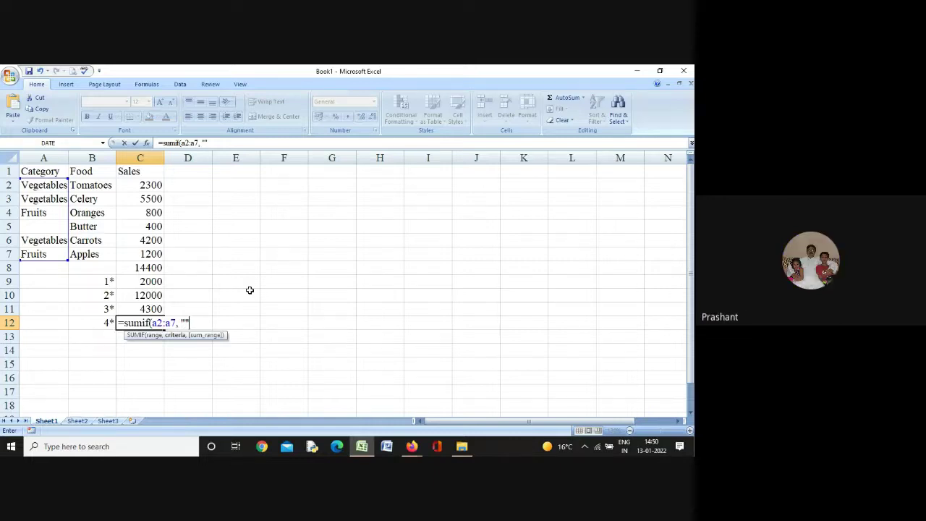
pyautogui.write(',')
pyautogui.write('c2')
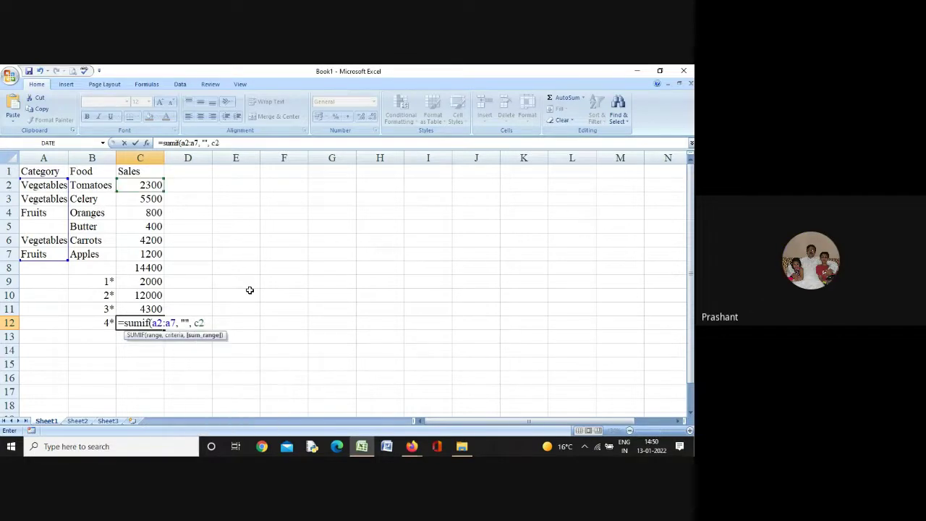
pyautogui.write(':c7)')
pyautogui.press('Return')
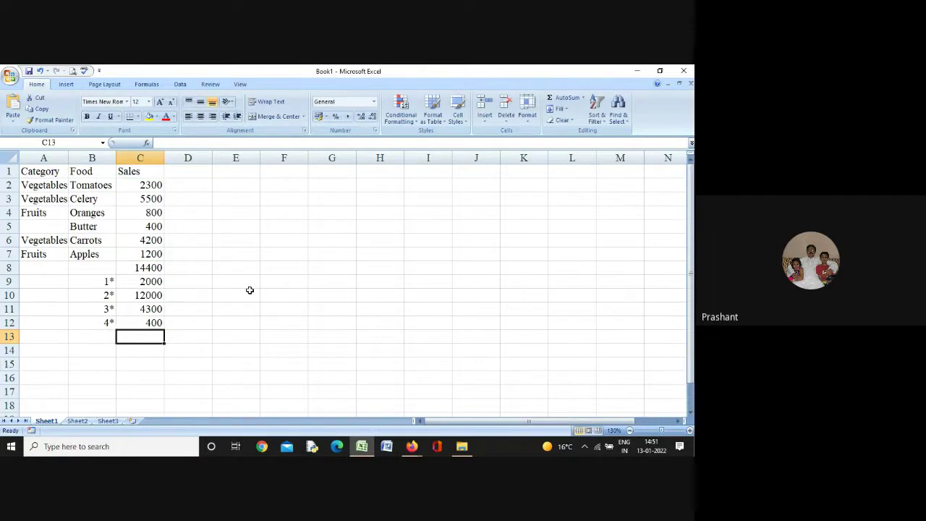
# Review the C12 blank-criteria SUMIF without changing it, then move to B13
pyautogui.press('Up')
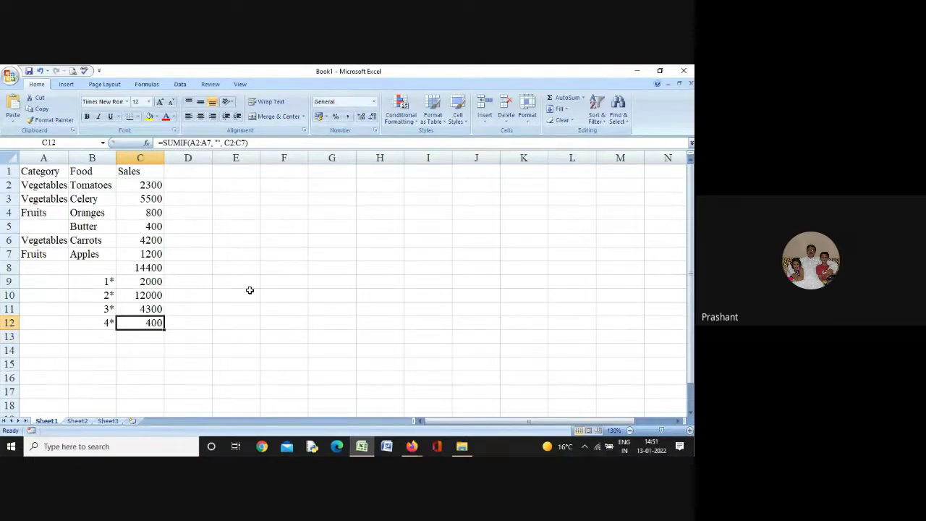
pyautogui.doubleClick(163, 323)
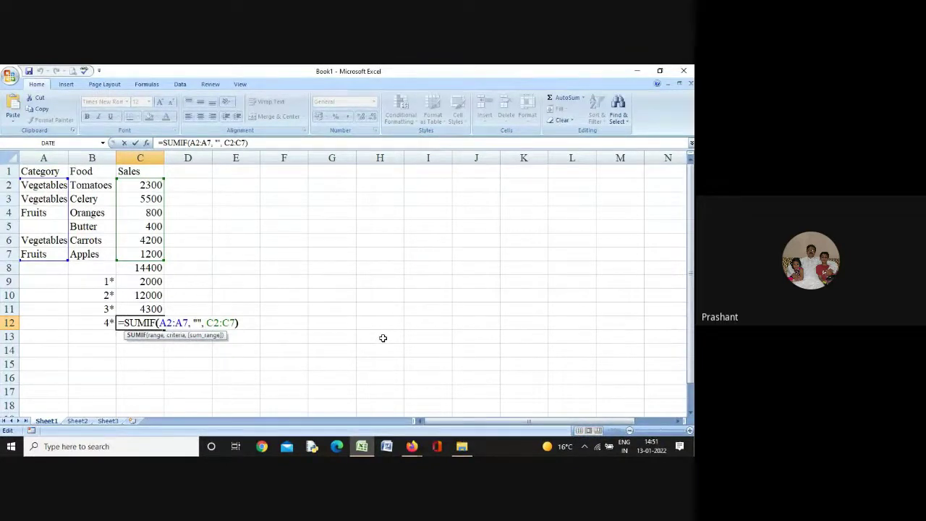
pyautogui.press('Right')
pyautogui.press('Right')
pyautogui.press('Right')
pyautogui.press('Right')
pyautogui.press('Right')
pyautogui.press('Right')
pyautogui.press('Right')
pyautogui.press('Right')
pyautogui.press('Return')
pyautogui.press('Left')
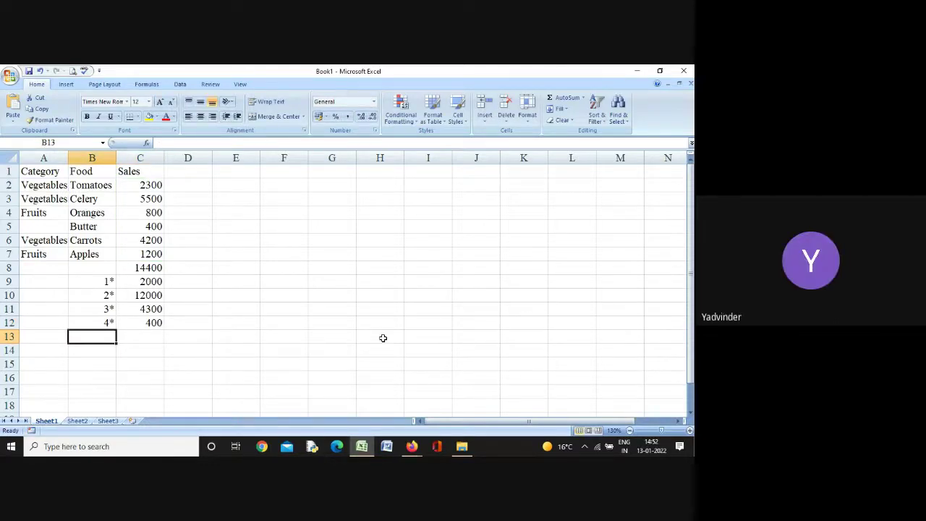
# Enter the 5* label in B13 under 4*, then move to C13
pyautogui.write('5*')
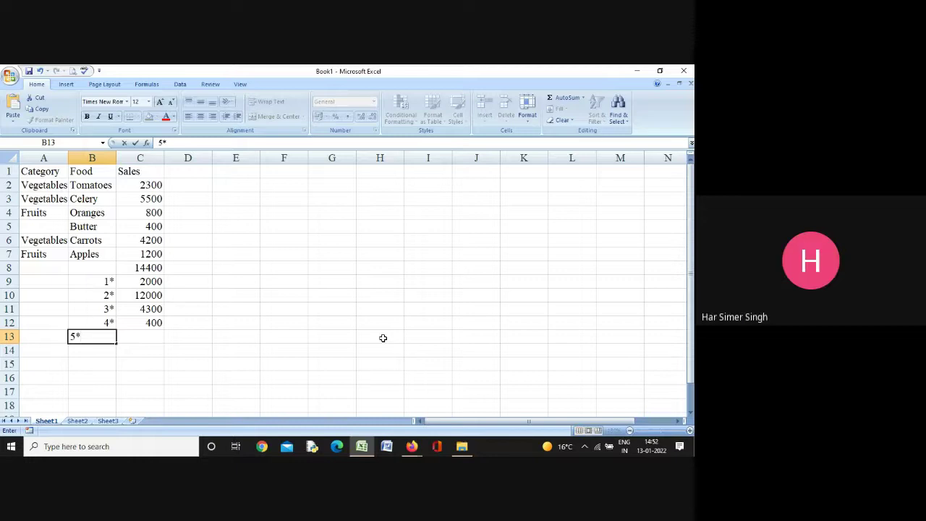
pyautogui.press('Return')
pyautogui.press('Up')
pyautogui.press('Right')
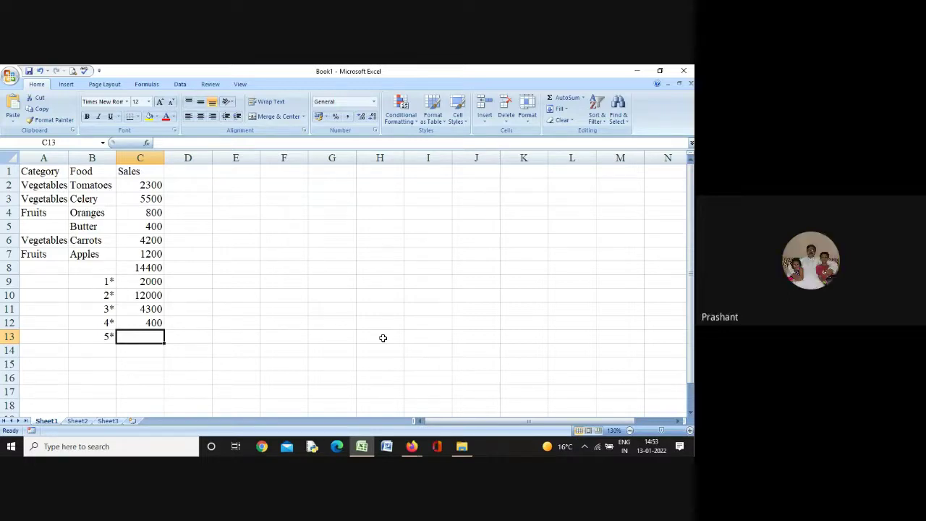
pyautogui.press('Right')
pyautogui.press('Left')
pyautogui.press('Left')
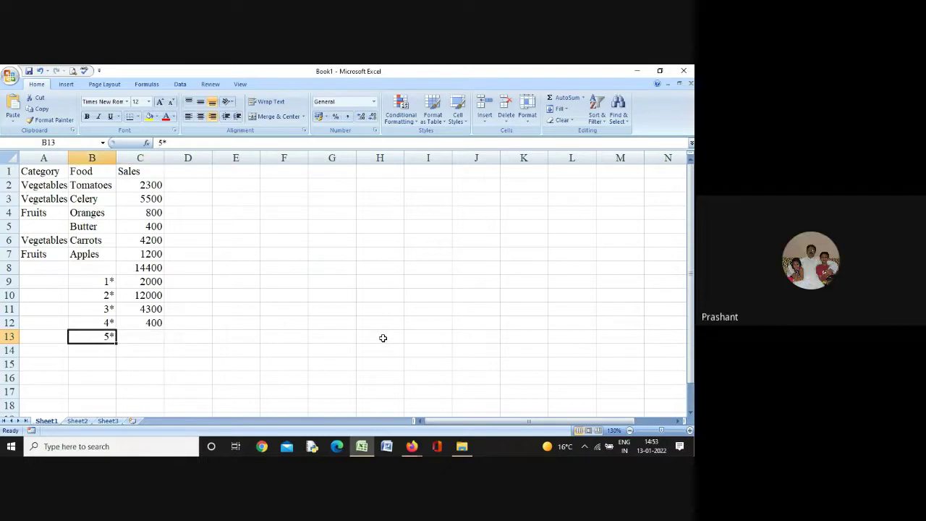
pyautogui.press('Right')
pyautogui.press('Left')
pyautogui.press('Right')
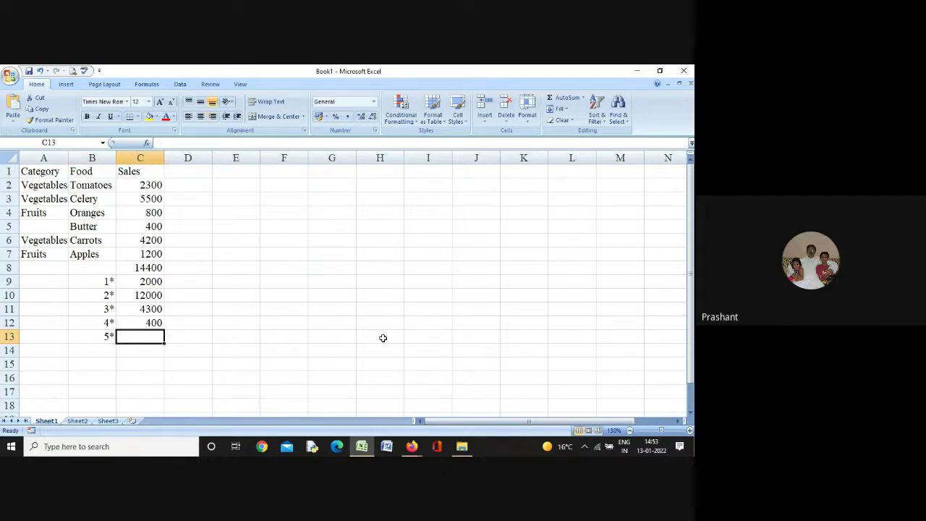
pyautogui.press('Left')
pyautogui.press('Right')
pyautogui.press('Left')
pyautogui.press('Right')
pyautogui.press('Up')
pyautogui.press('Up')
pyautogui.press('Up')
pyautogui.press('Up')
pyautogui.press('Up')
pyautogui.press('Up')
pyautogui.press('Up')
pyautogui.press('Up')
pyautogui.press('Up')
pyautogui.press('Up')
pyautogui.press('Up')
pyautogui.press('Up')
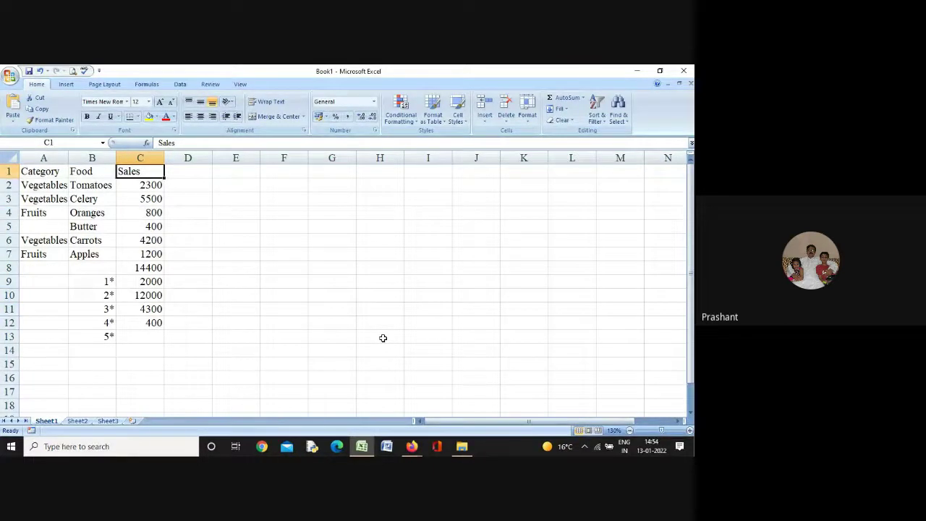
# On Sheet2, enter Count, CountA, CountBlank and Countif in A1:A4 and autofit column A
pyautogui.click(81, 421)
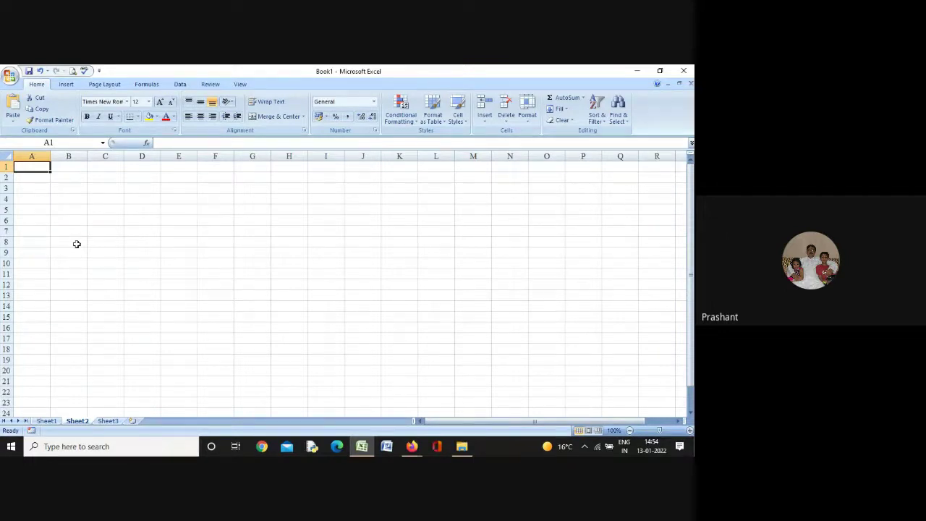
pyautogui.write('Count')
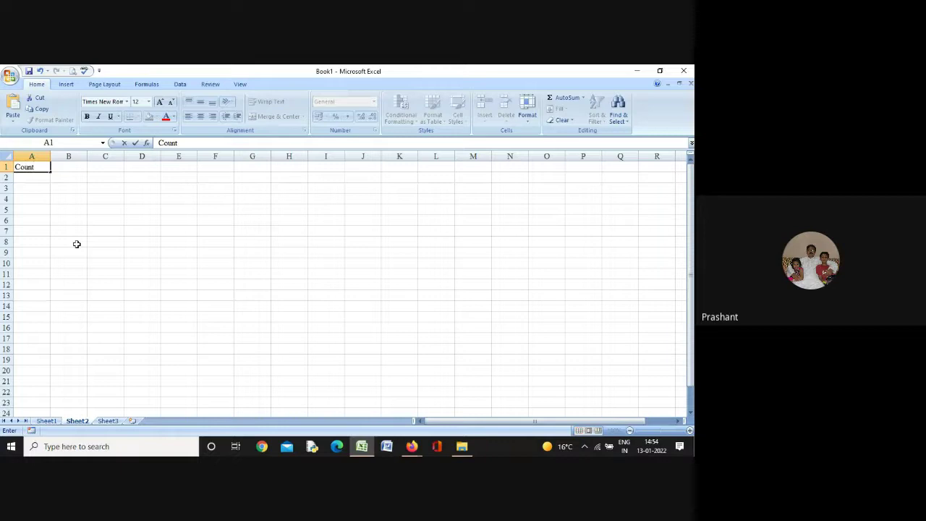
pyautogui.press('Return')
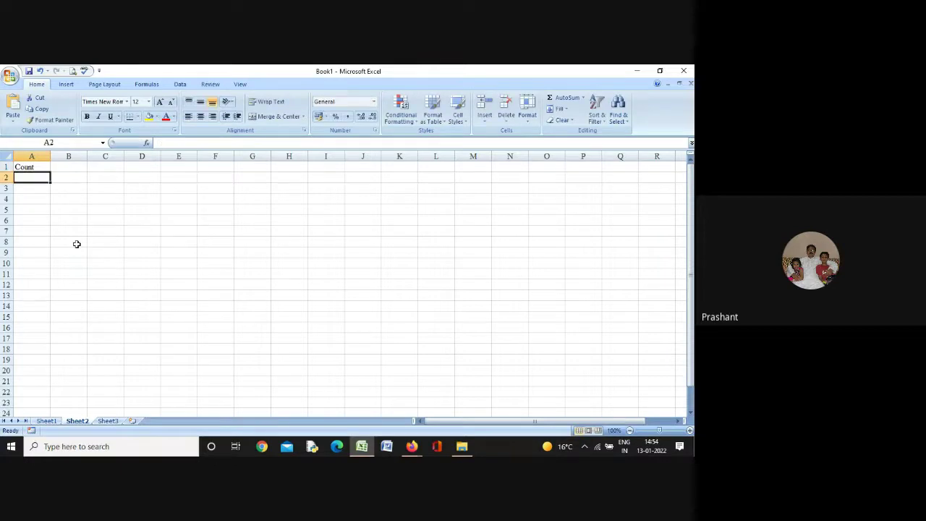
pyautogui.write('Cou')
pyautogui.write('nt')
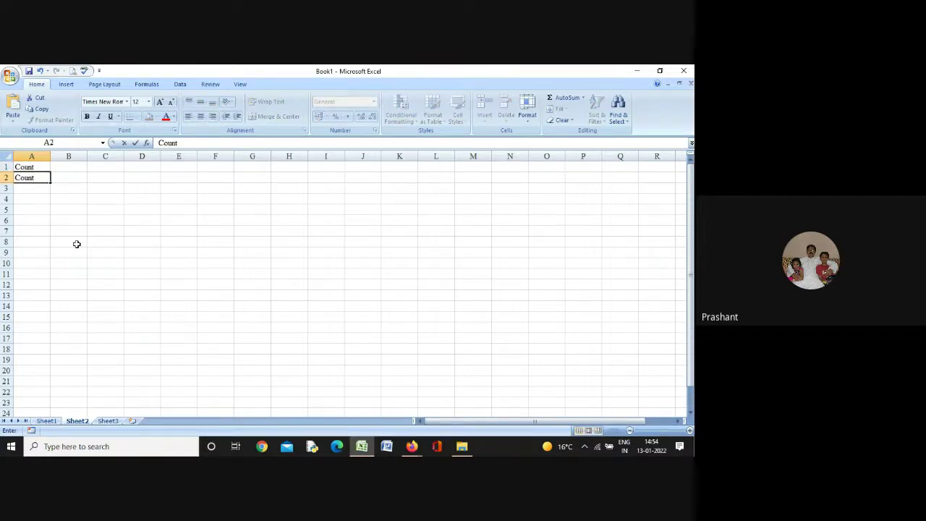
pyautogui.write('A')
pyautogui.press('Return')
pyautogui.write('C')
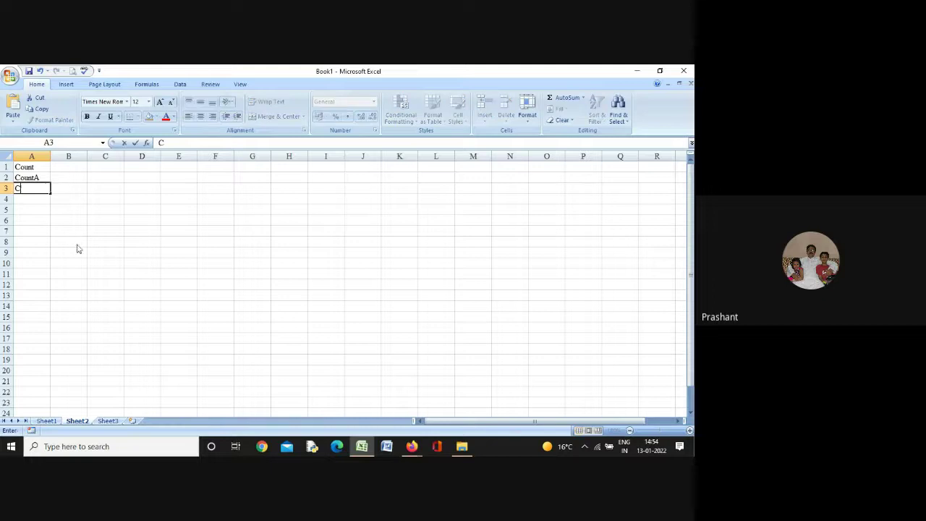
pyautogui.write('ountBlank')
pyautogui.press('Return')
pyautogui.write('C')
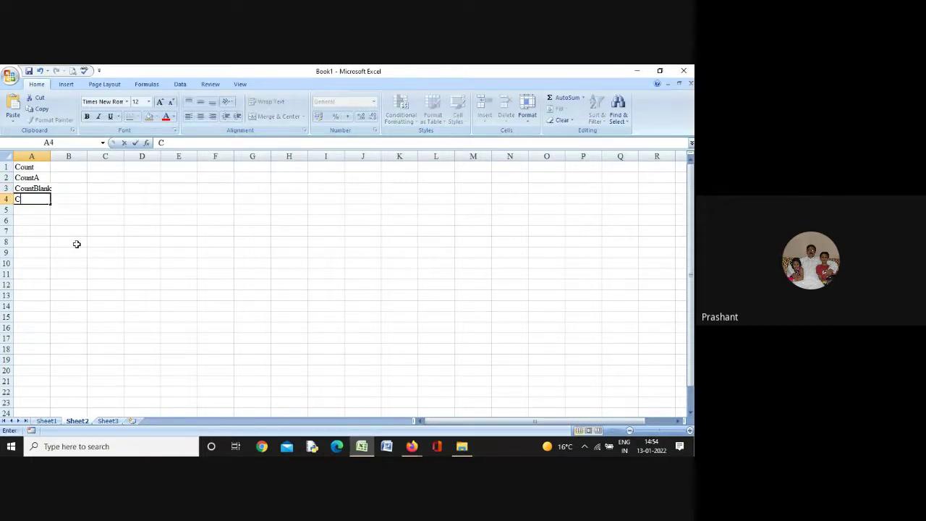
pyautogui.write('ountif')
pyautogui.press('Return')
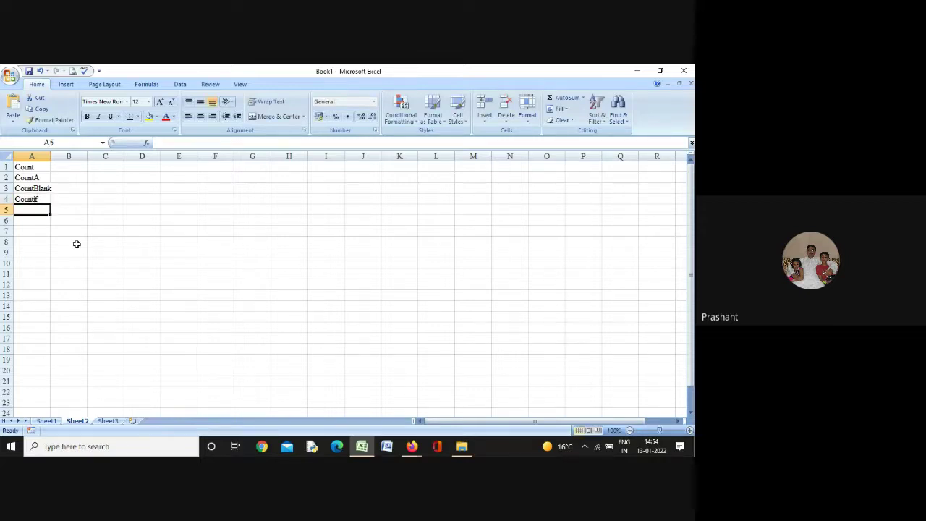
pyautogui.doubleClick(50, 156)
pyautogui.click(104, 228)
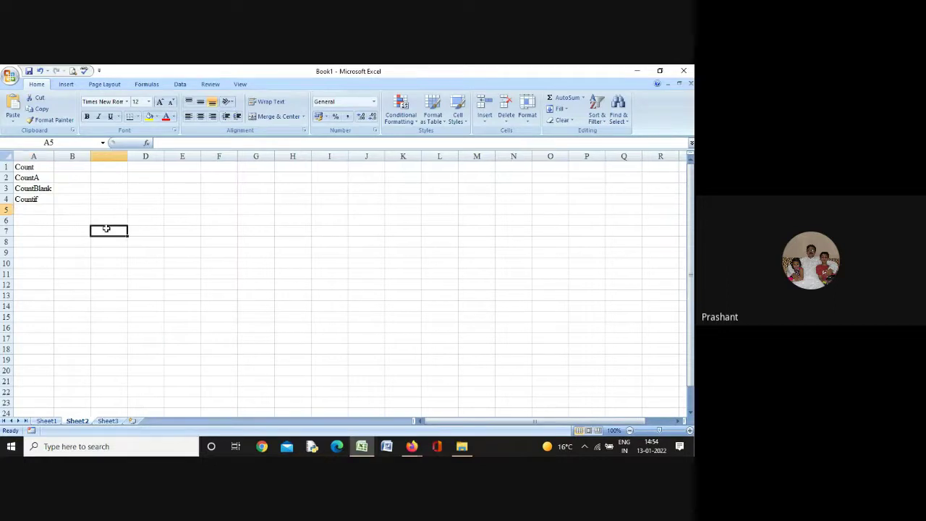
# Select the Count, CountA, CountBlank and Countif labels in A1:A4
pyautogui.click(32, 168)
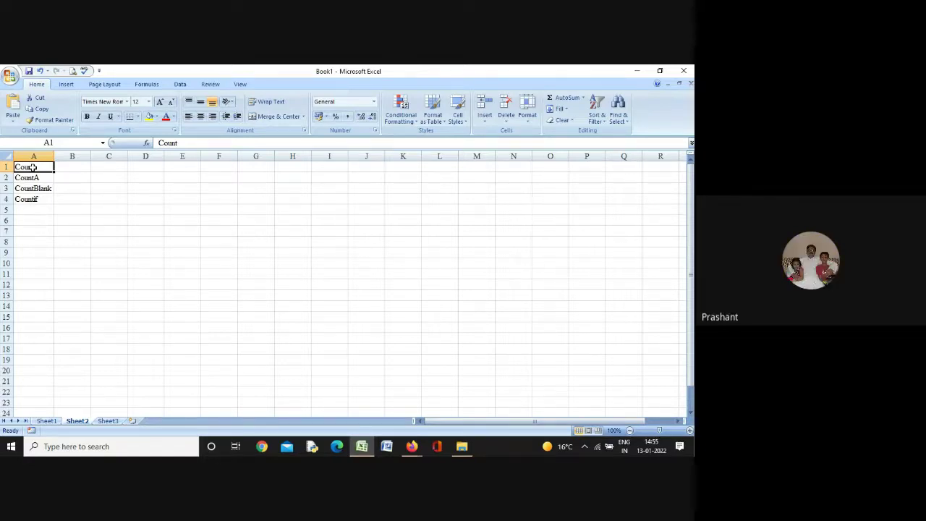
pyautogui.press('Down')
pyautogui.press('Down')
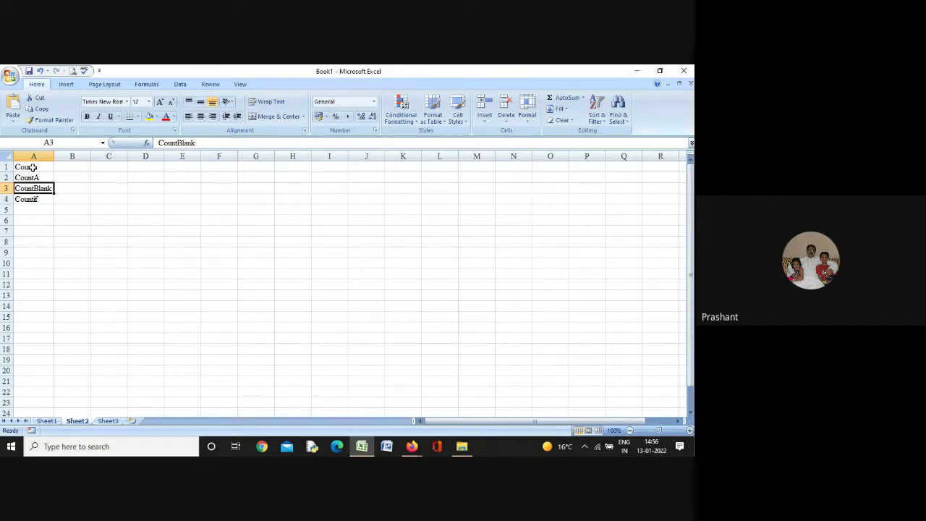
pyautogui.press('Up')
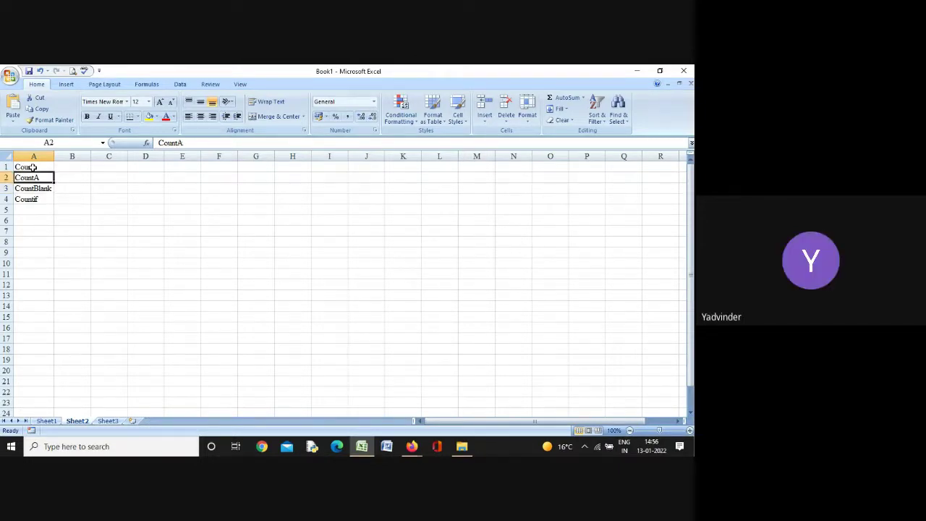
pyautogui.press('Up')
pyautogui.press('Down')
pyautogui.press('Up')
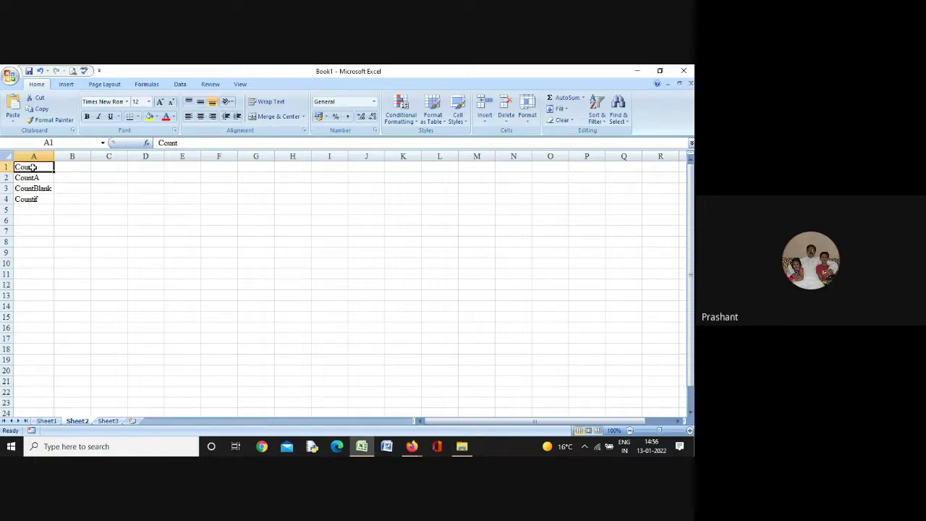
pyautogui.hotkey('shift', 'Down')
pyautogui.hotkey('shift', 'Down')
pyautogui.hotkey('shift', 'Down')
# Delete the function names and enter the headers Year, Product and Cost in row 1
pyautogui.press('Delete')
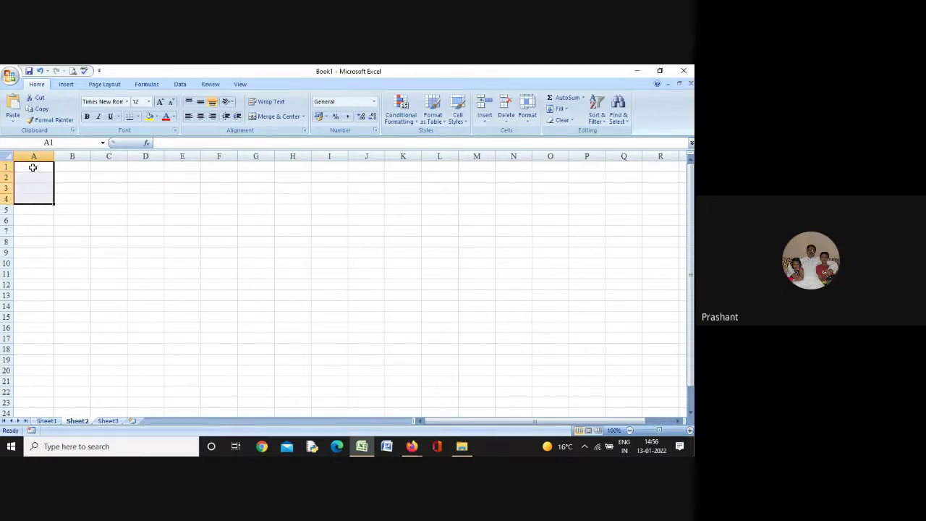
pyautogui.click(33, 167)
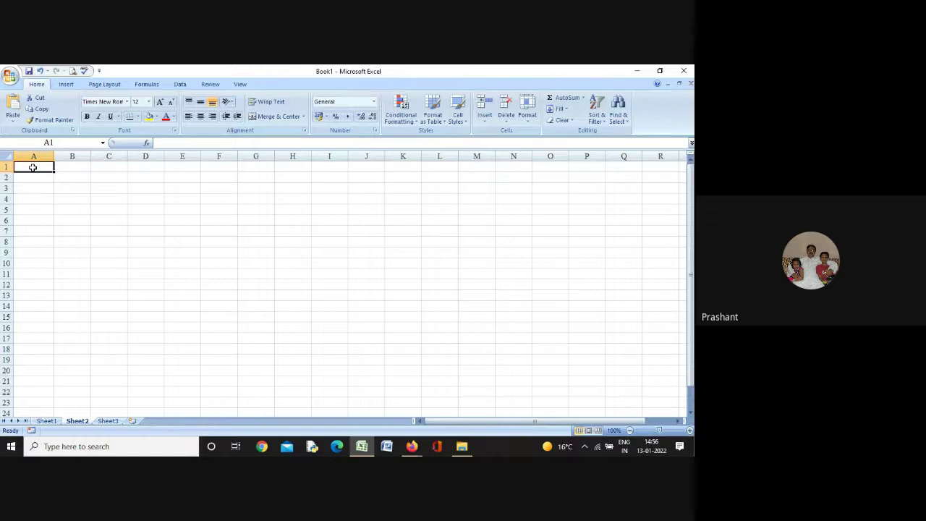
pyautogui.write('Year')
pyautogui.press('Tab')
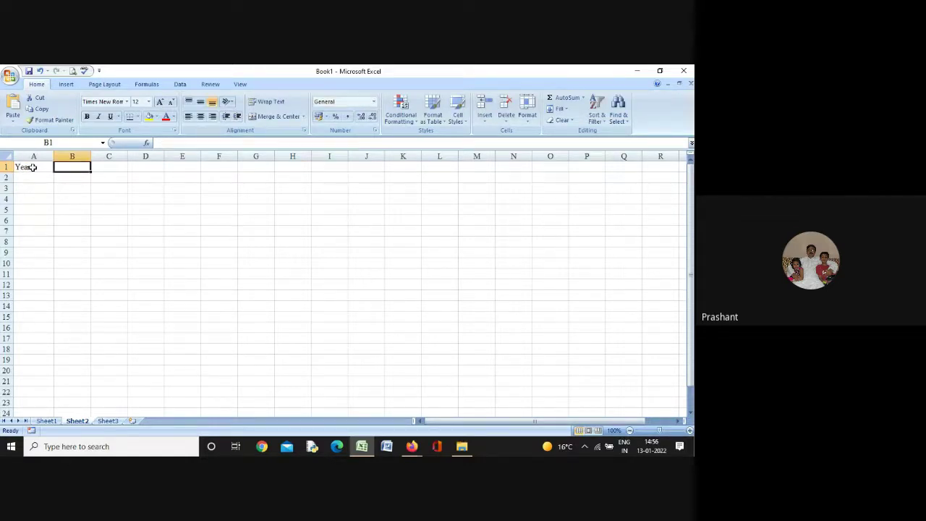
pyautogui.write('Prod')
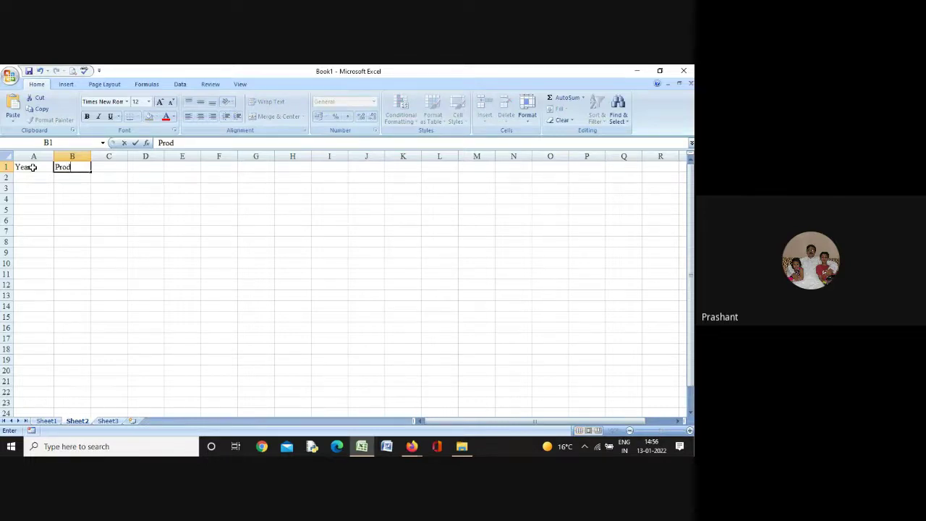
pyautogui.write('uct')
pyautogui.press('Tab')
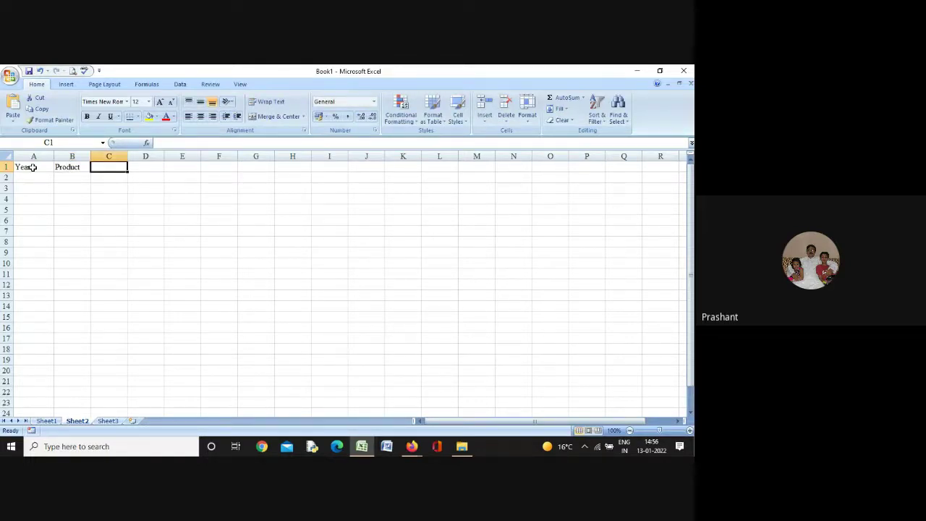
pyautogui.write('Cost')
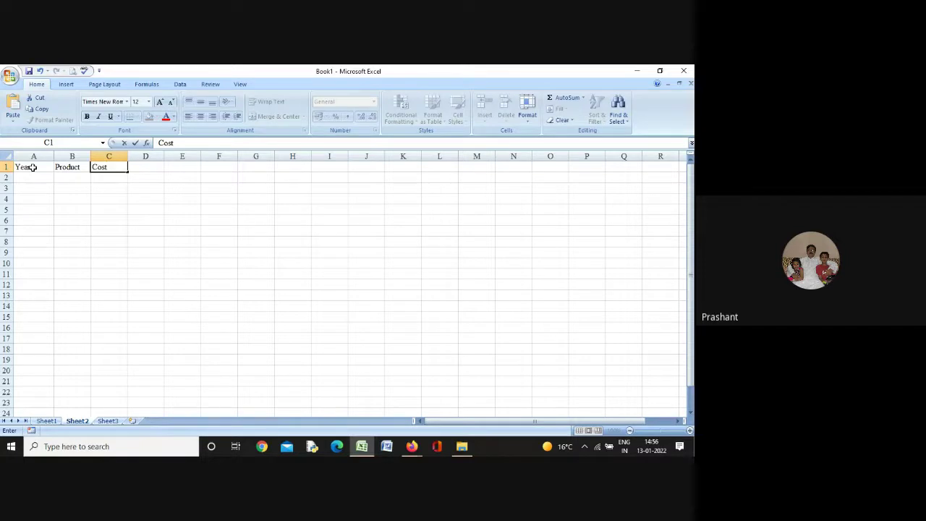
pyautogui.press('Return')
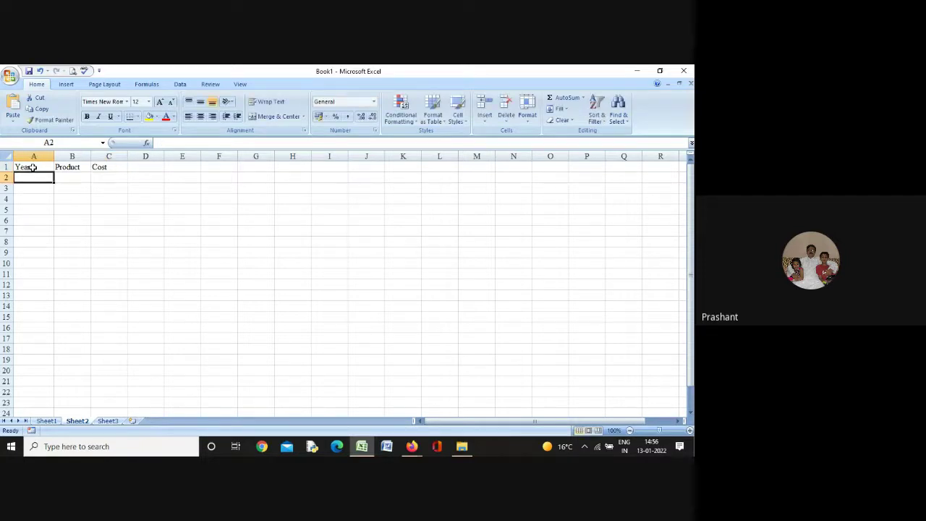
# Add rows 2013 Oranges 12.25 and 2012 Bananas 10.5
pyautogui.write('2013')
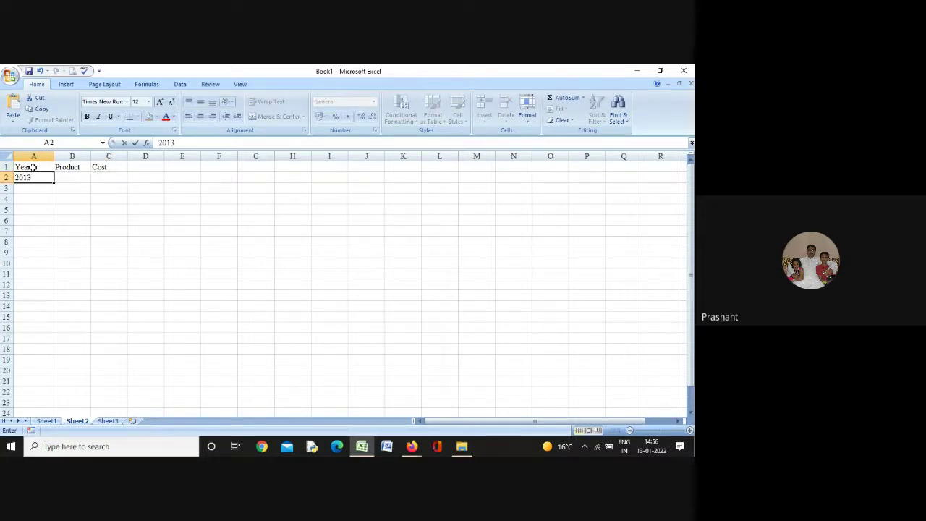
pyautogui.press('Tab')
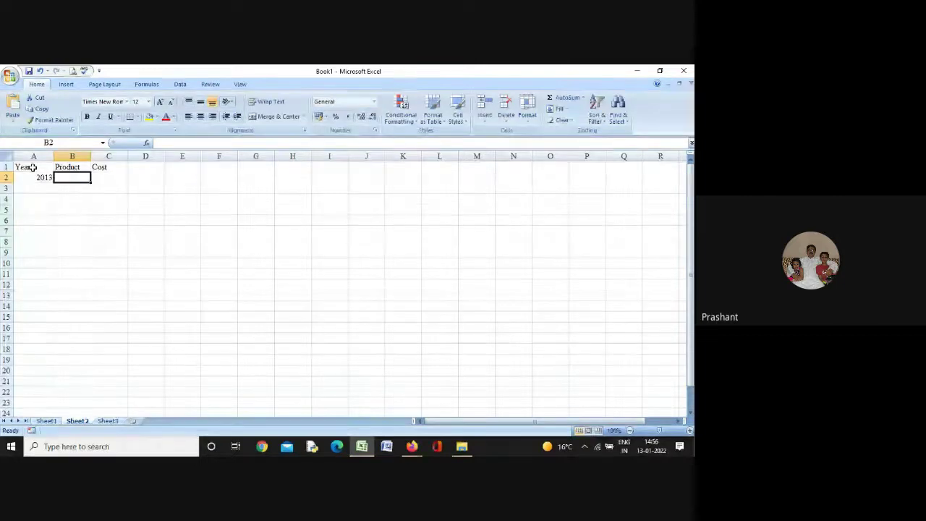
pyautogui.write('Oranges')
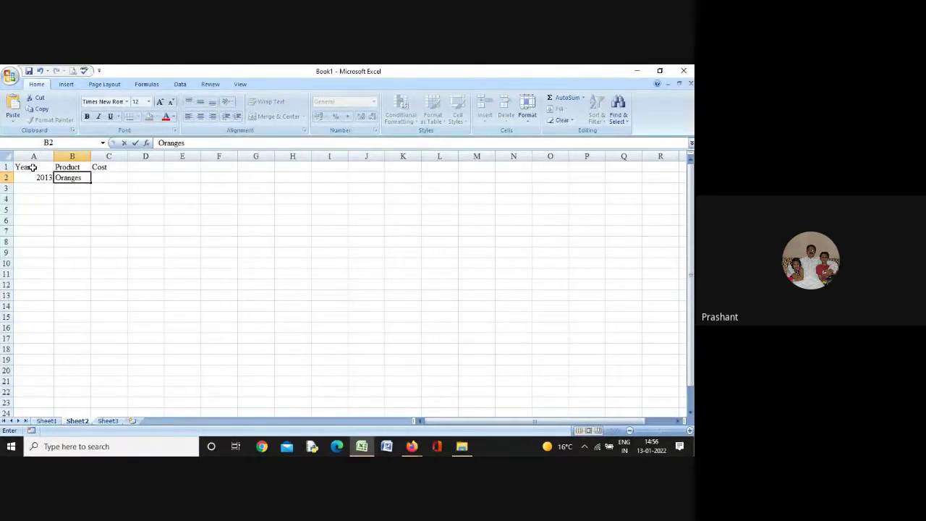
pyautogui.press('Tab')
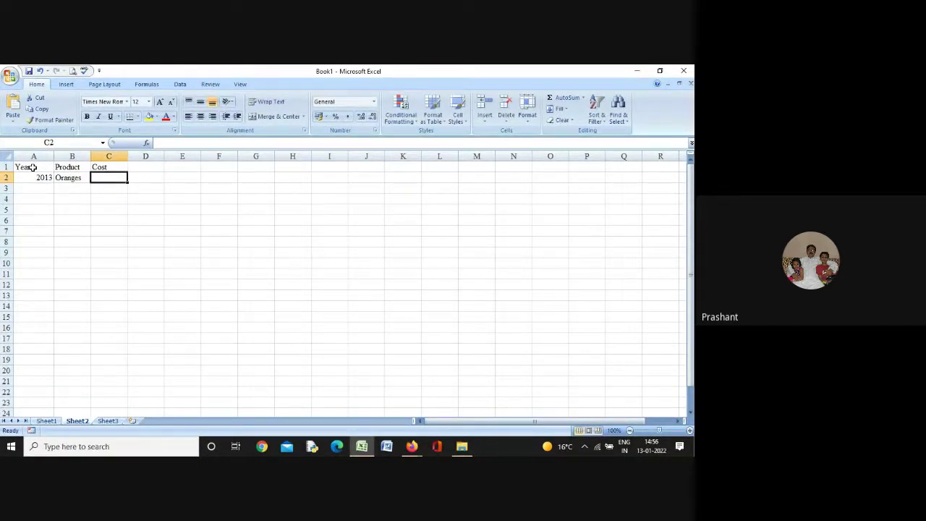
pyautogui.write('12.25')
pyautogui.press('Return')
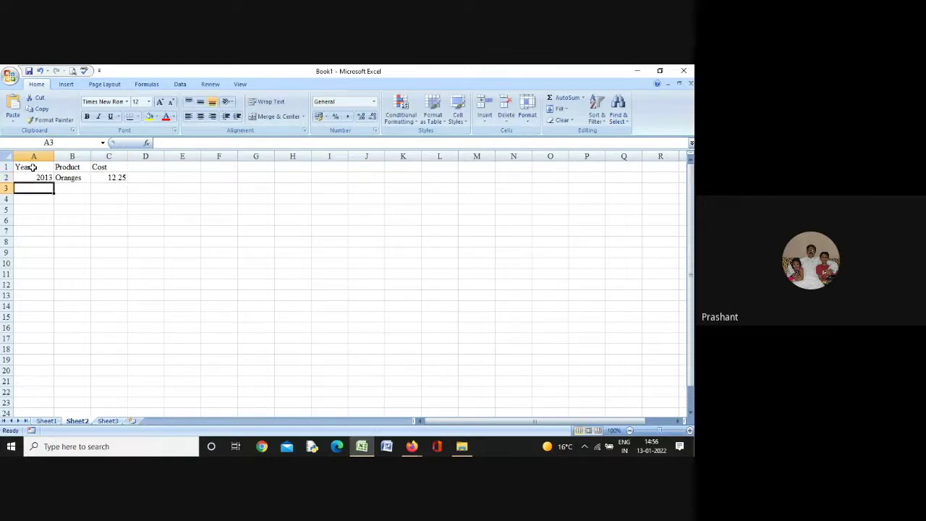
pyautogui.write('20212')
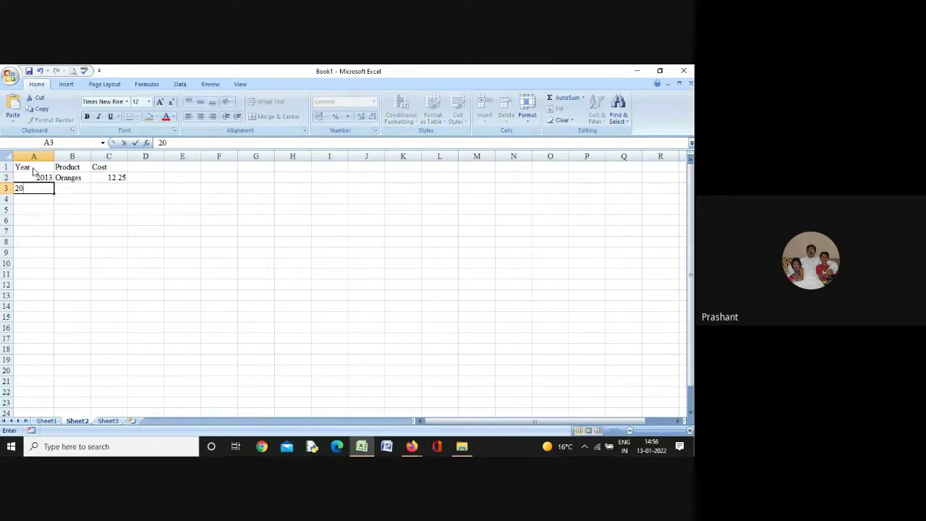
pyautogui.press('BackSpace')
pyautogui.press('BackSpace')
pyautogui.press('BackSpace')
pyautogui.write('12')
pyautogui.press('Tab')
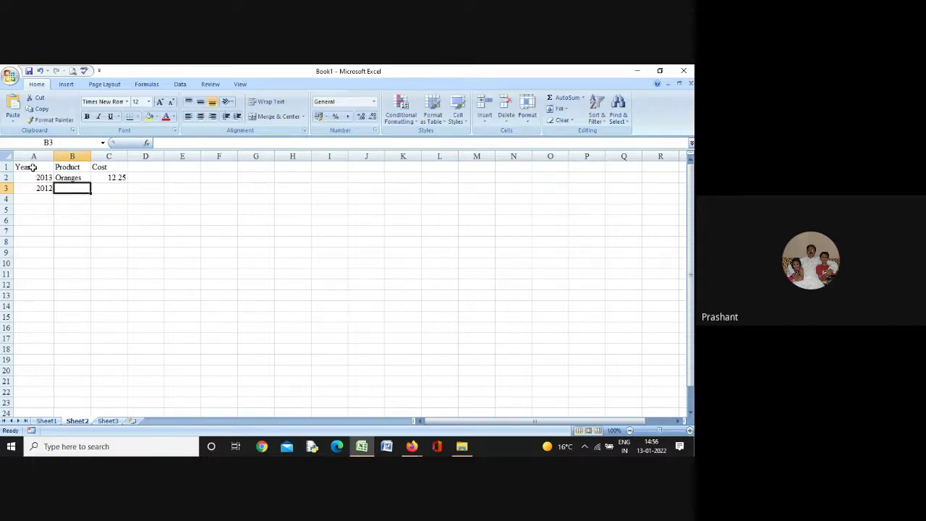
pyautogui.write('B')
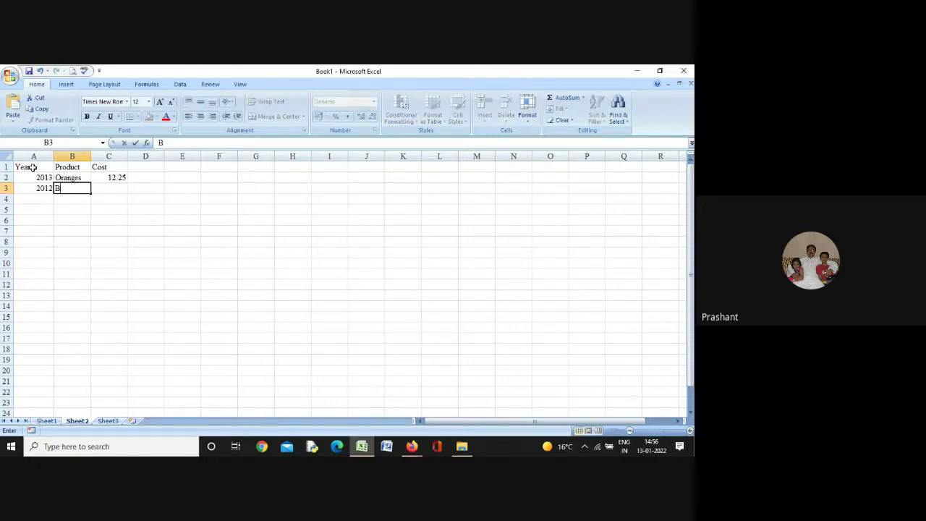
pyautogui.write('ananas')
pyautogui.press('Tab')
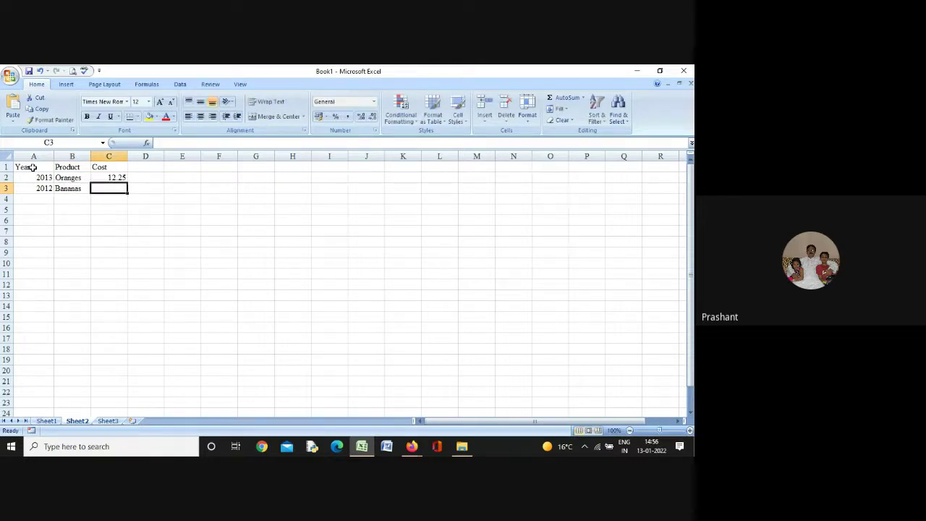
pyautogui.write('10.5')
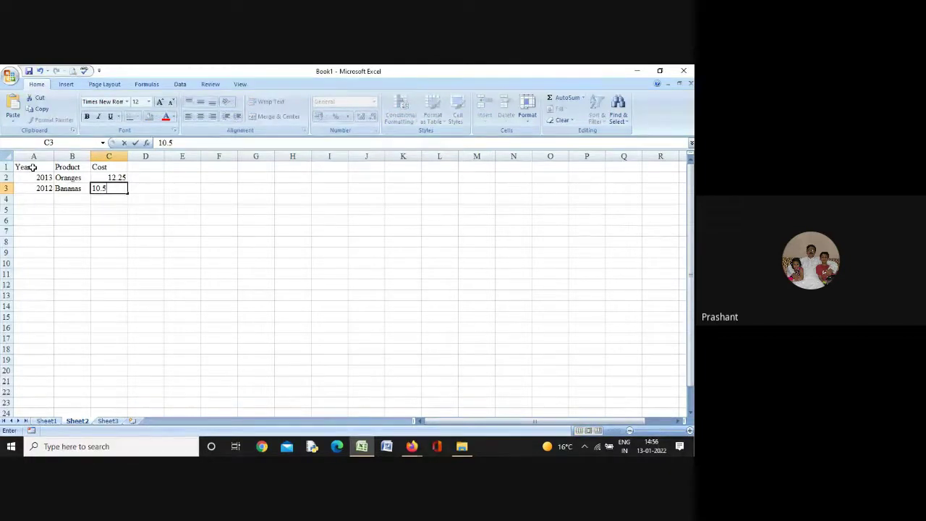
pyautogui.press('Return')
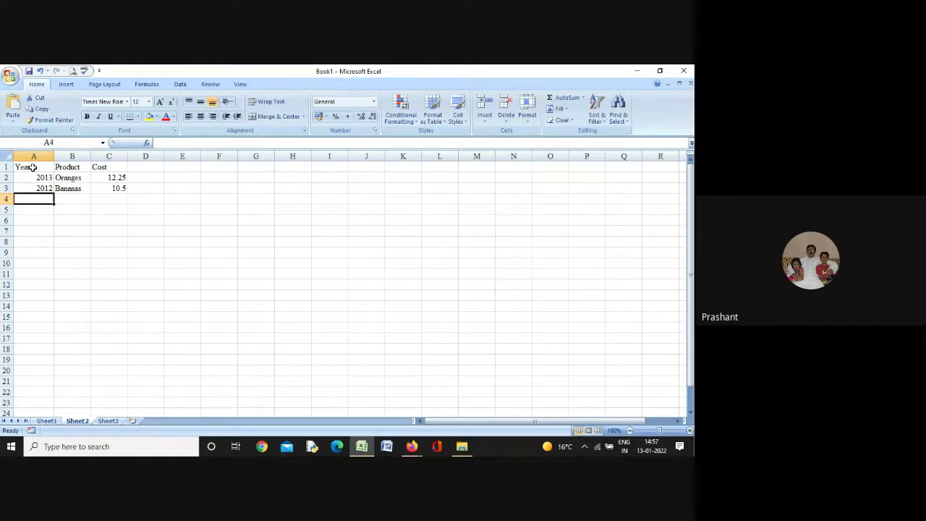
# Add rows 2012 Apples 5.1 and 2013 Bananas 8.35
pyautogui.write('2012')
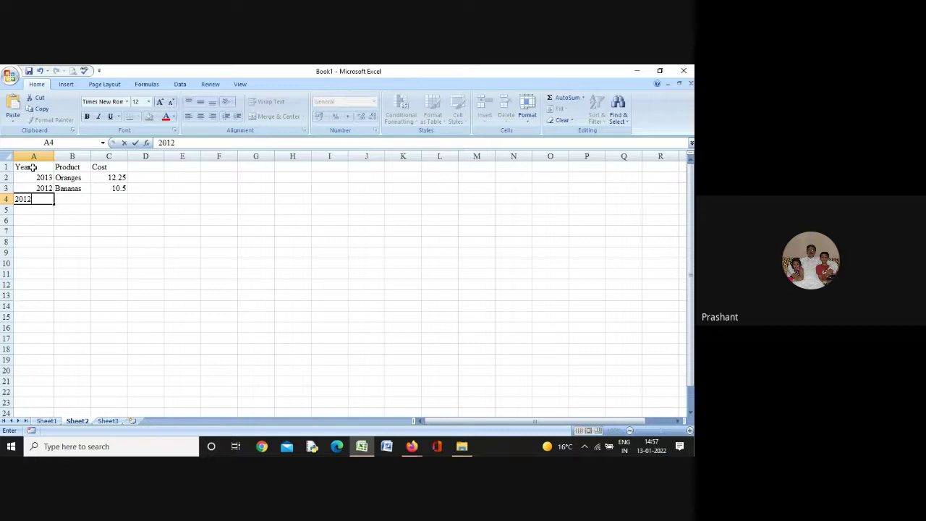
pyautogui.press('Tab')
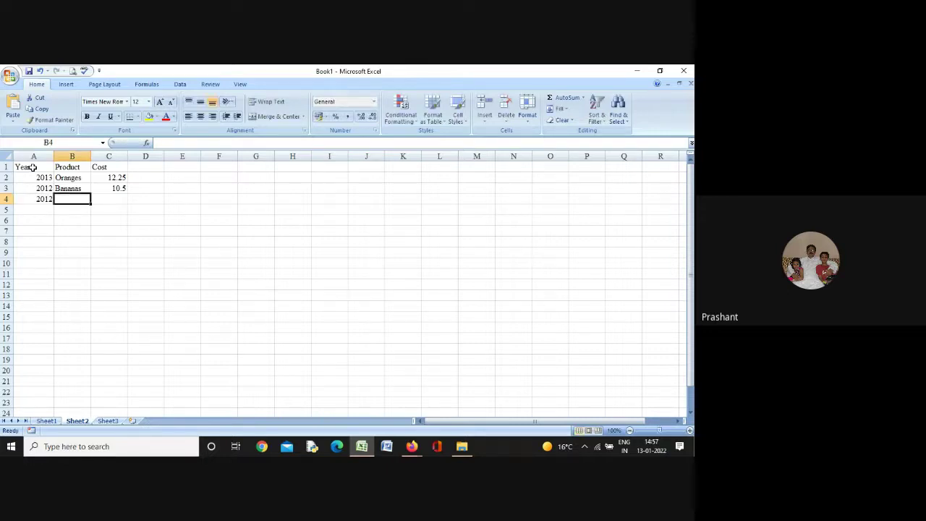
pyautogui.write('Apples')
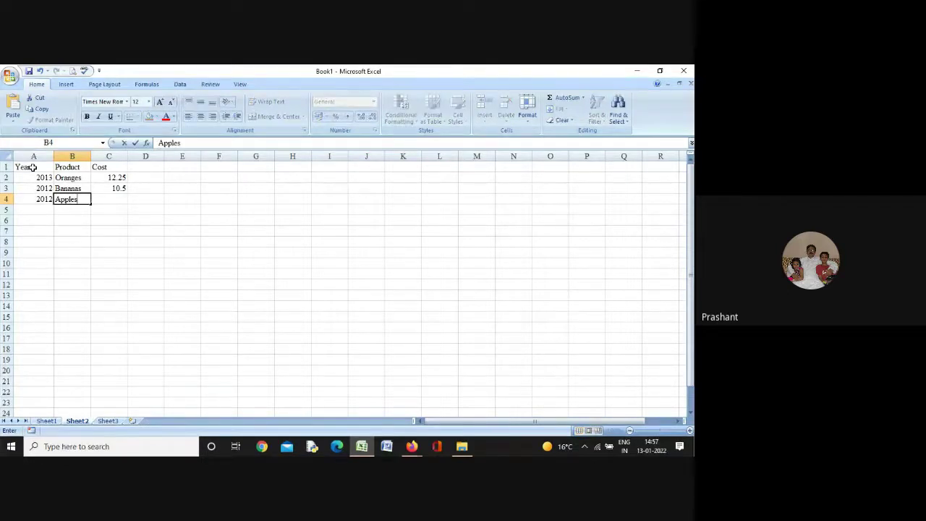
pyautogui.press('Tab')
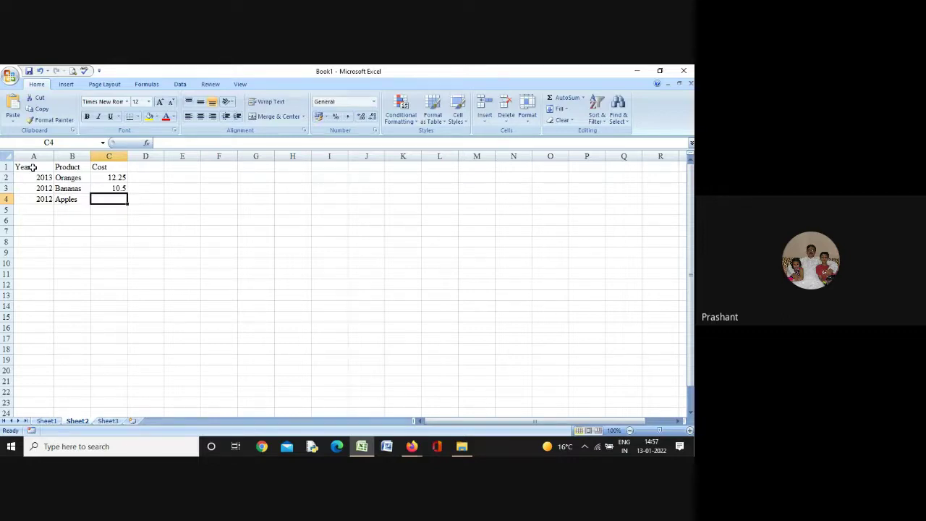
pyautogui.write('5.1')
pyautogui.press('Return')
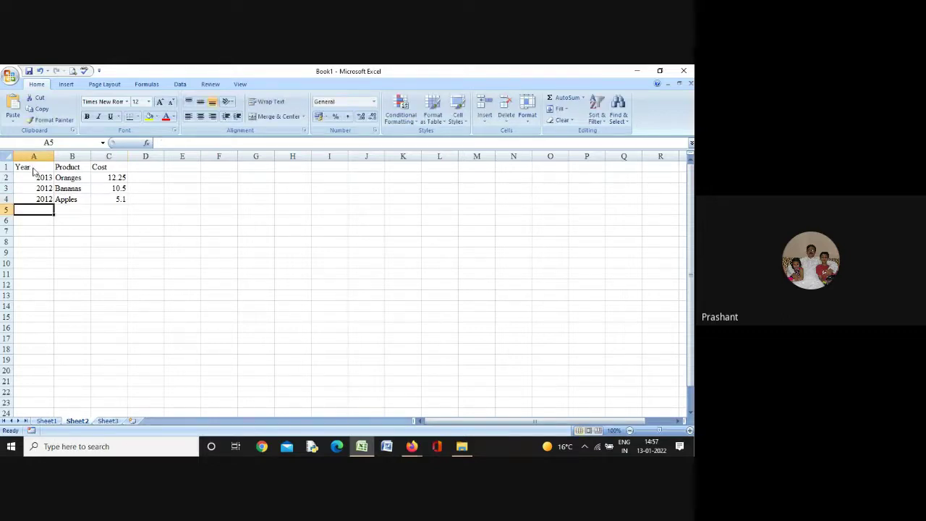
pyautogui.write('2013')
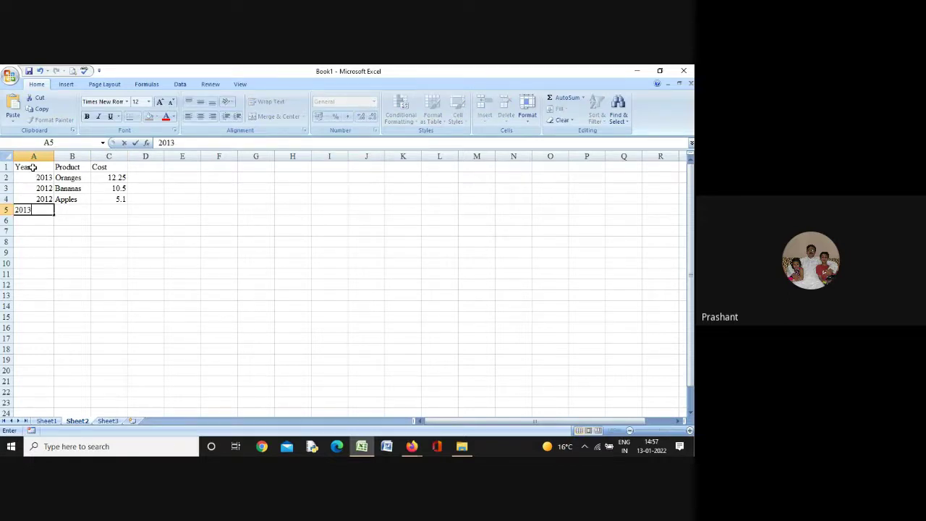
pyautogui.press('Tab')
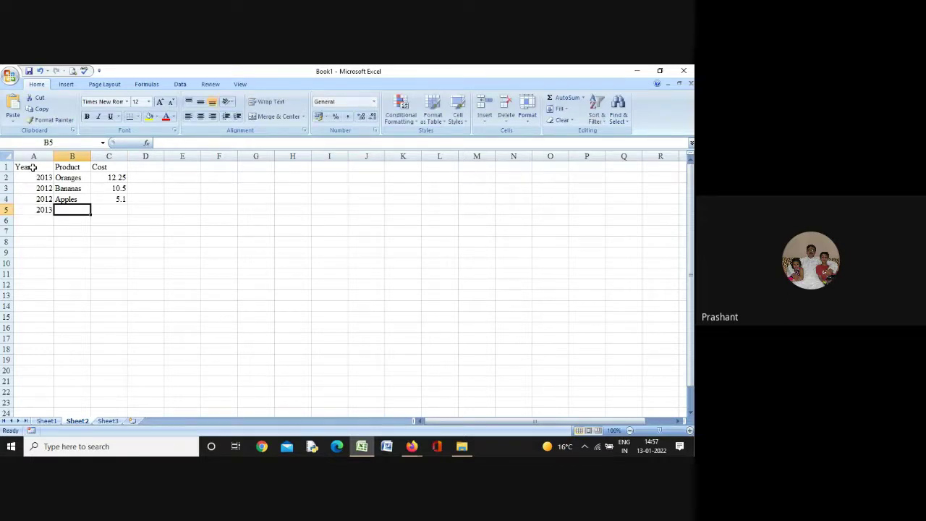
pyautogui.write('Bananas')
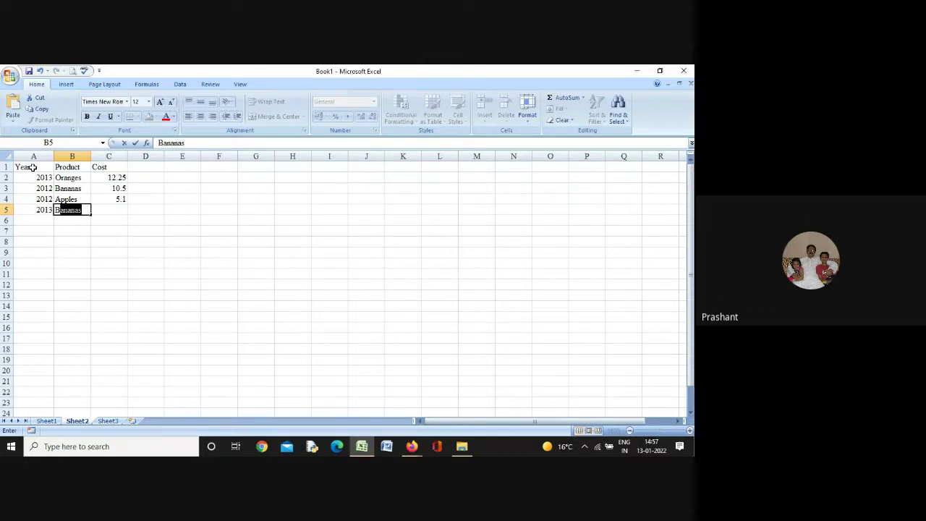
pyautogui.press('Tab')
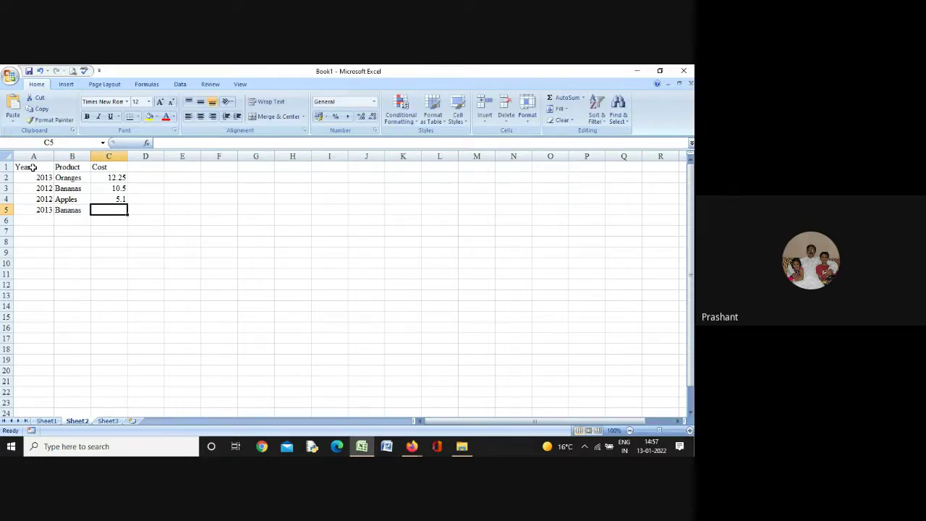
pyautogui.write('8.35')
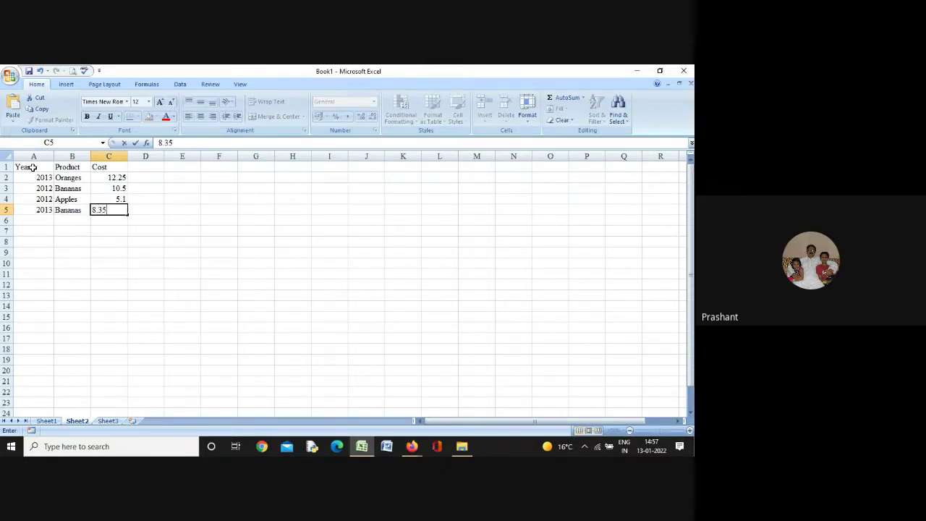
pyautogui.press('Return')
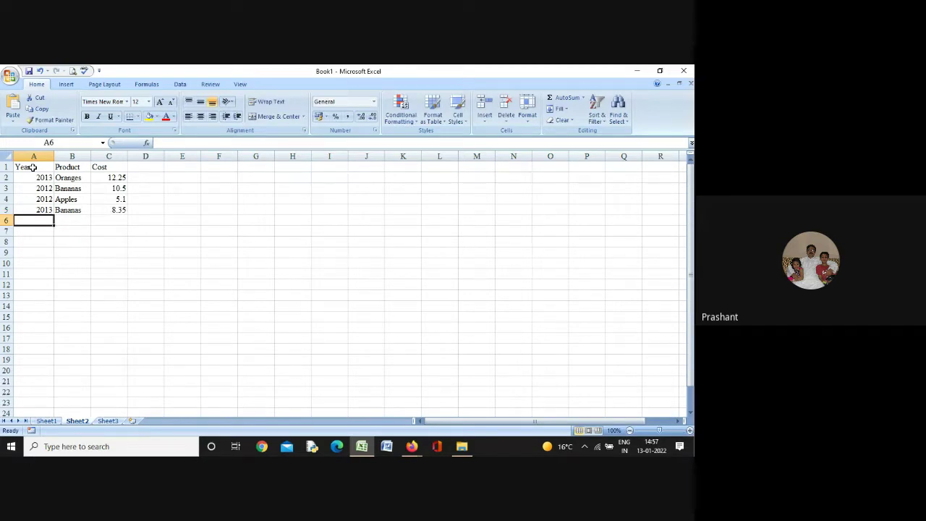
# Add rows 2013 Oranges 13.45 and 2011 Apples 7.95
pyautogui.write('2013')
pyautogui.press('Tab')
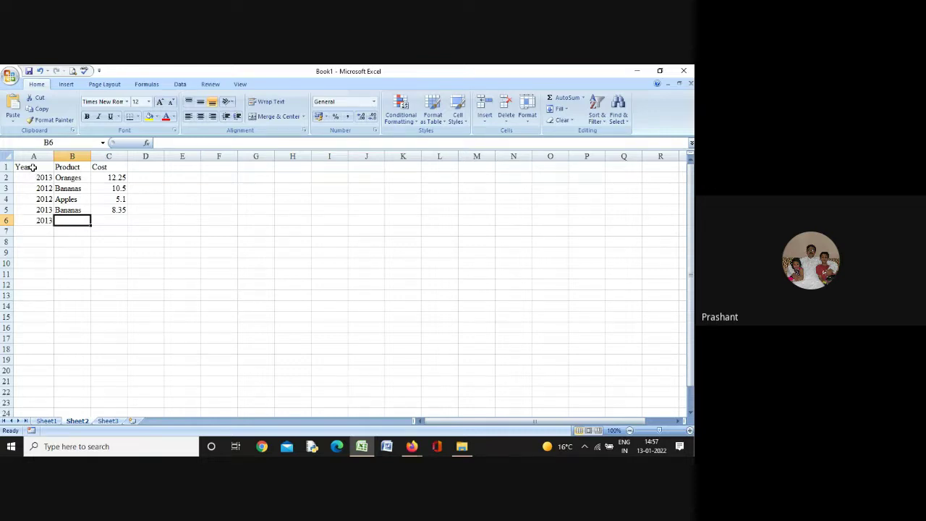
pyautogui.write('O')
pyautogui.press('Tab')
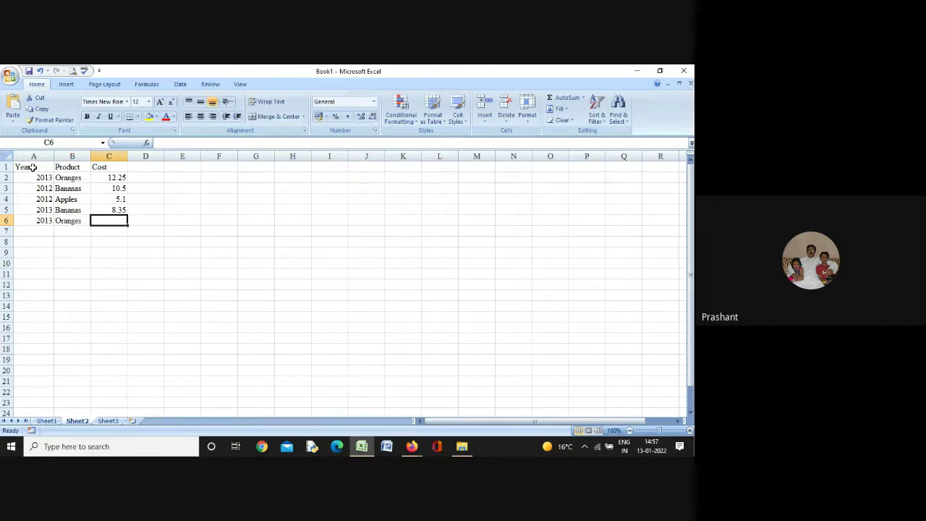
pyautogui.write('1')
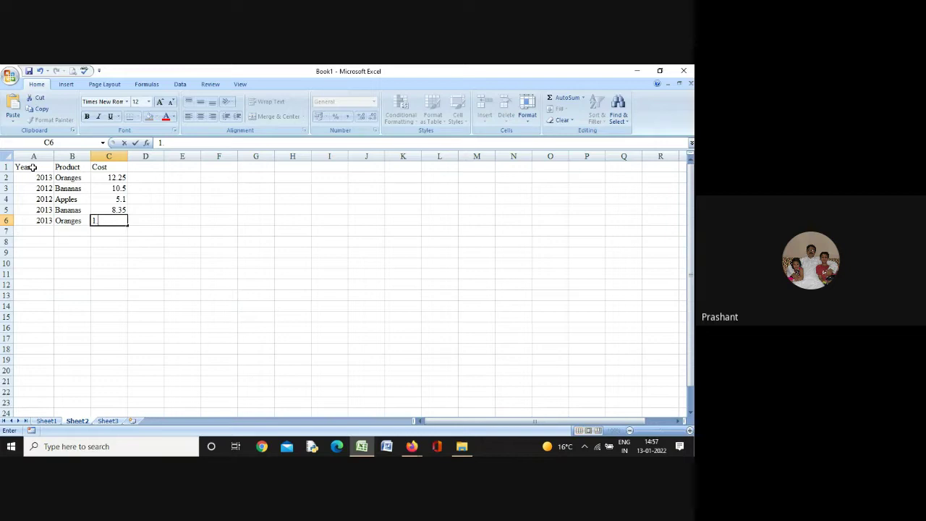
pyautogui.write('3.45')
pyautogui.press('Return')
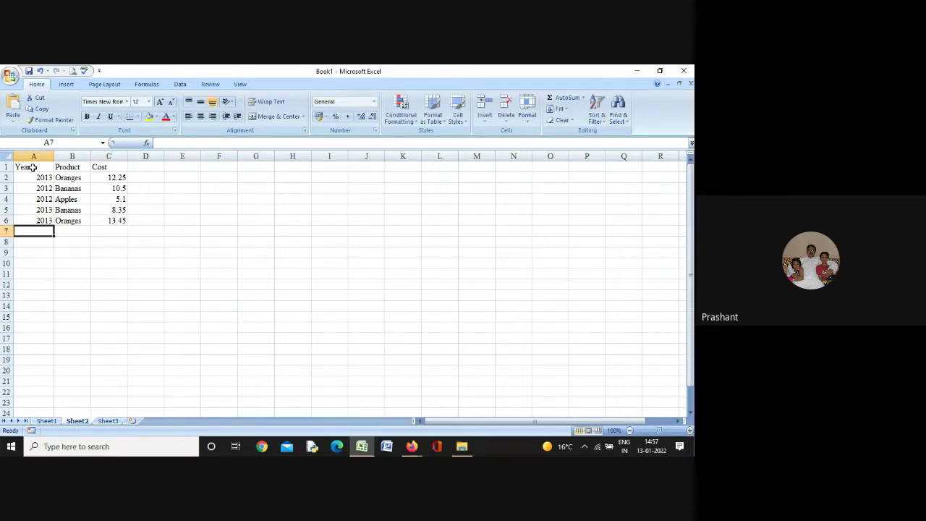
pyautogui.write('2011')
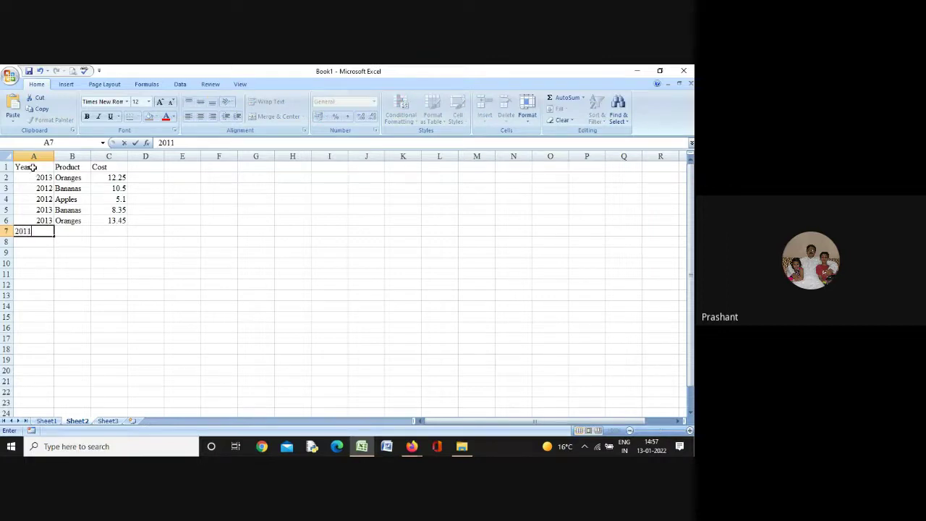
pyautogui.press('Tab')
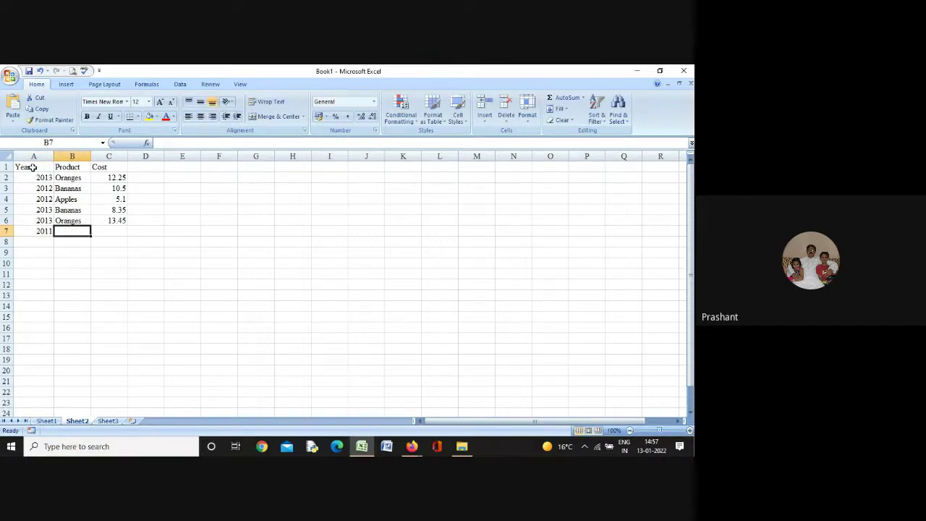
pyautogui.write('Apples')
pyautogui.press('Tab')
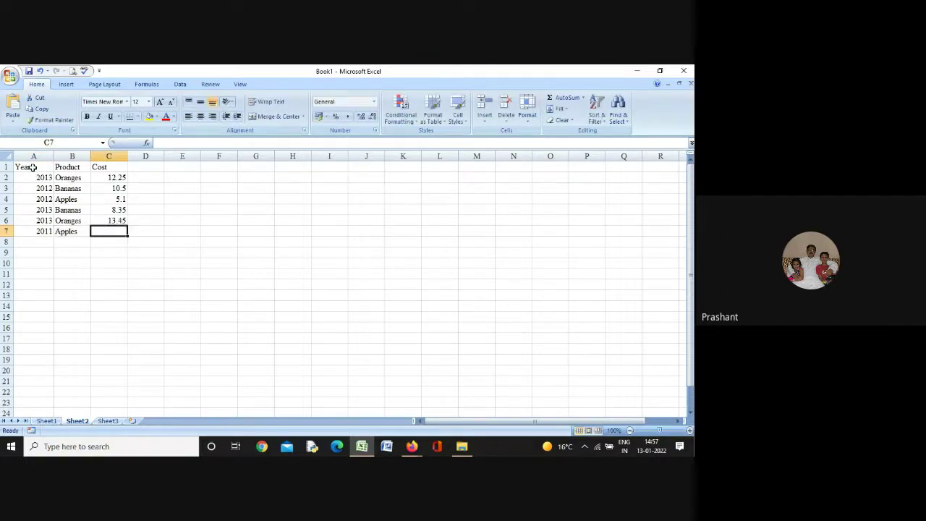
pyautogui.write('7.95')
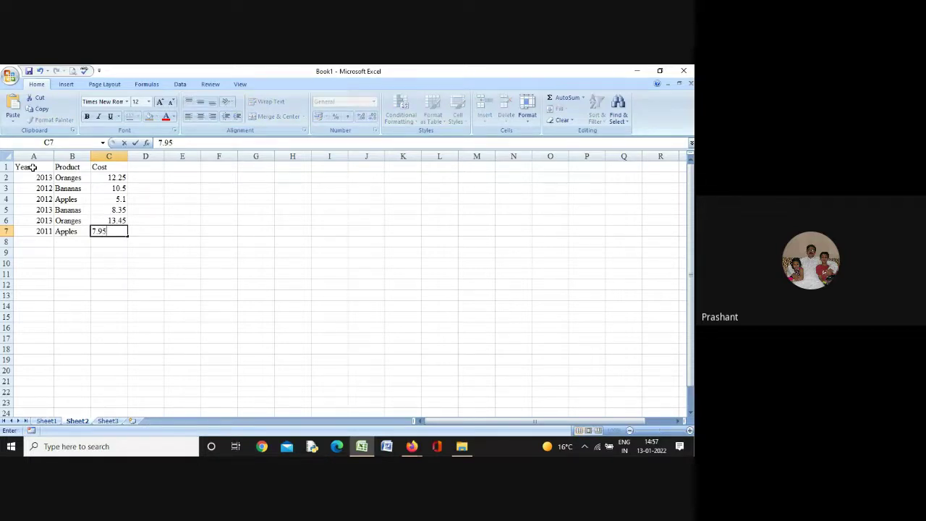
pyautogui.press('Return')
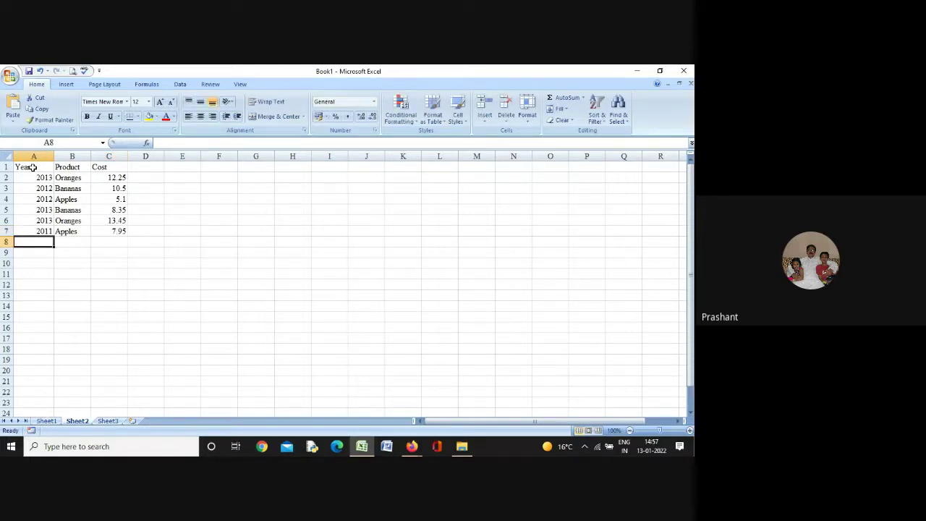
# Add rows 2013 Pears 6 and 2009 Oranges 4.55 to finish the table
pyautogui.write('2013')
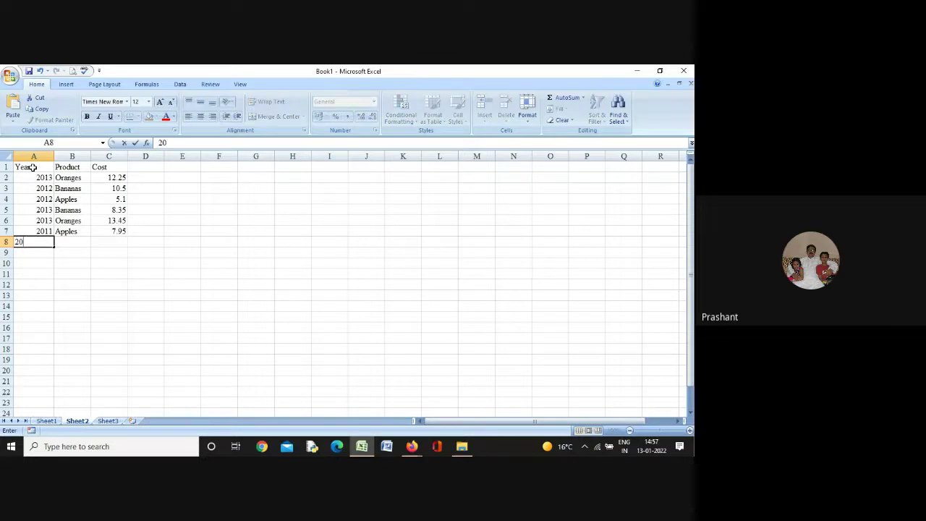
pyautogui.press('Tab')
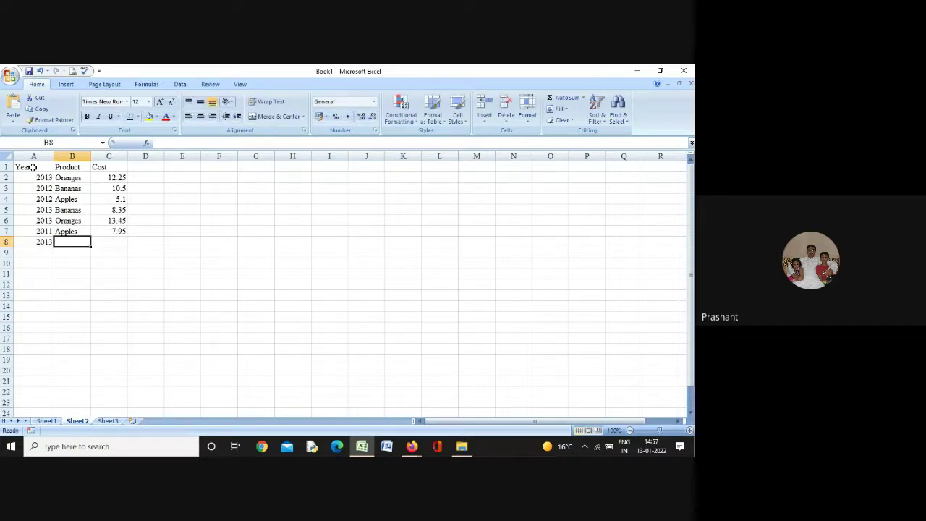
pyautogui.write('Pears')
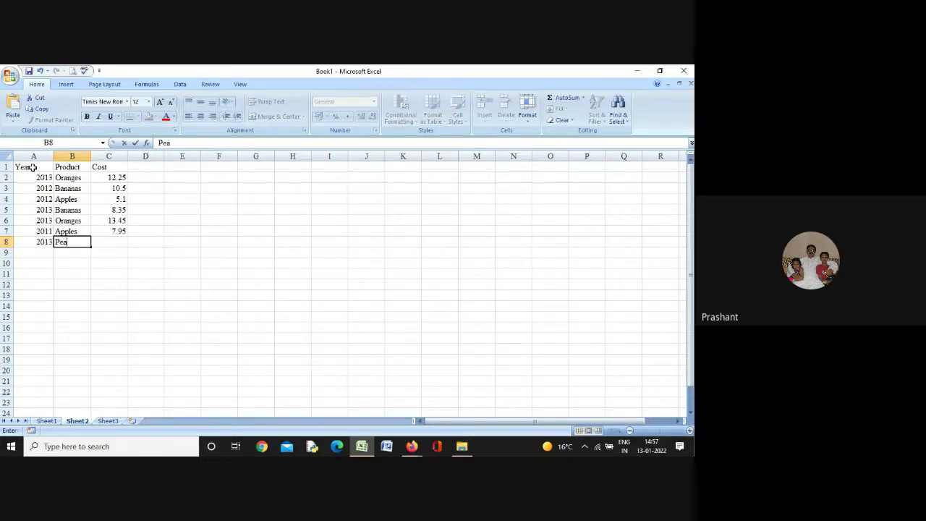
pyautogui.press('Tab')
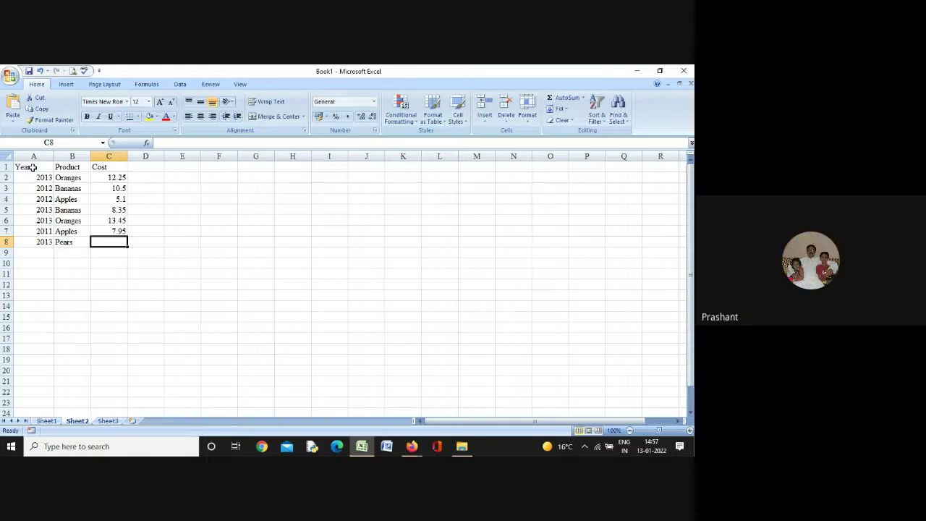
pyautogui.write('6')
pyautogui.press('Return')
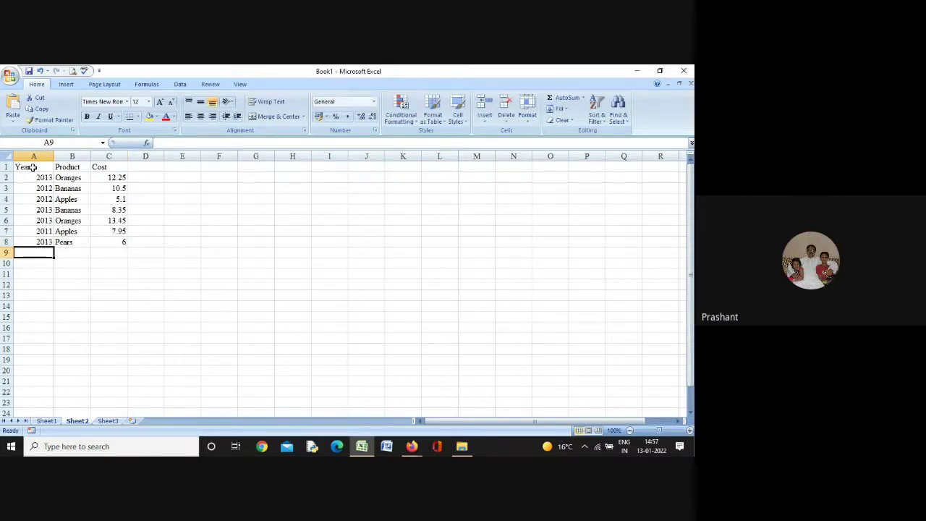
pyautogui.write('2009')
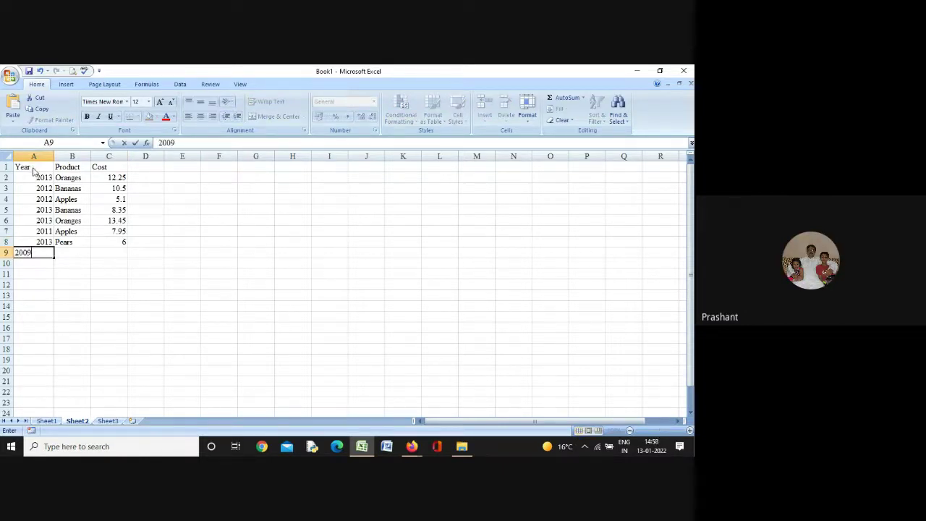
pyautogui.press('Tab')
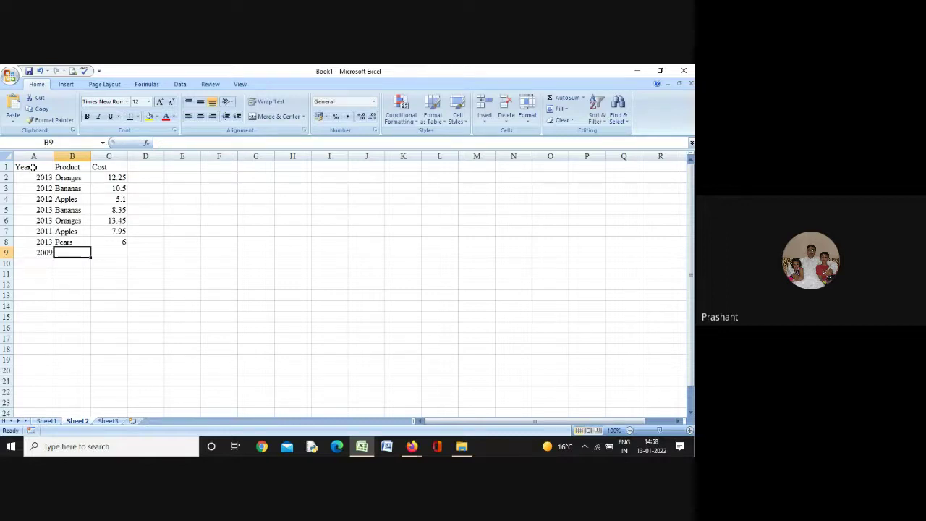
pyautogui.write('Or')
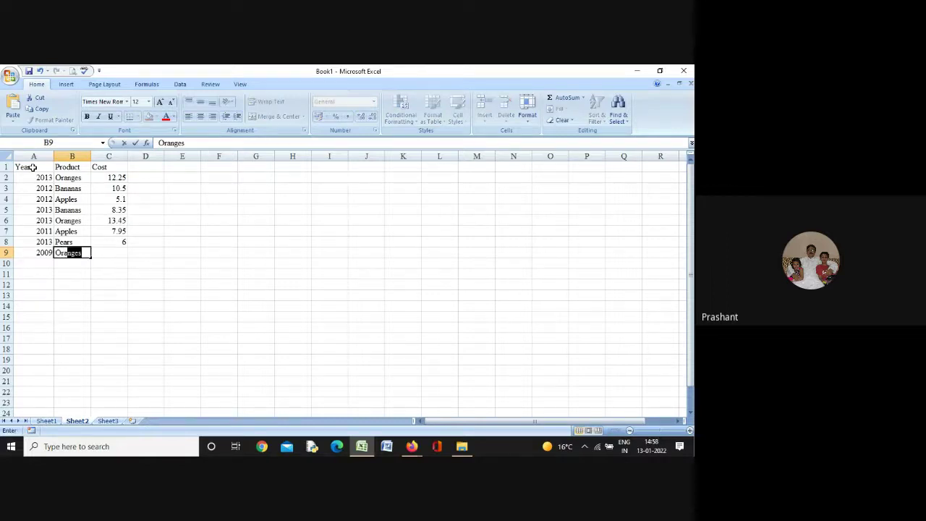
pyautogui.press('Tab')
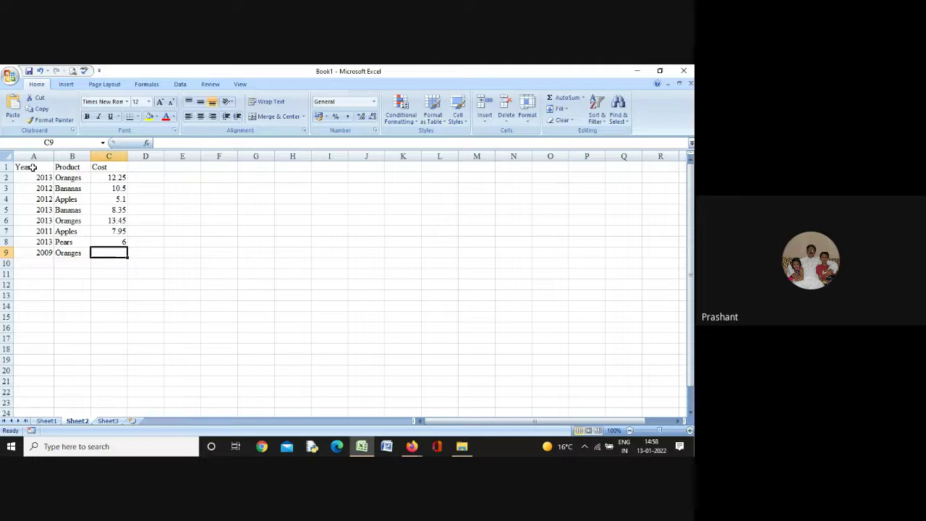
pyautogui.write('4.55')
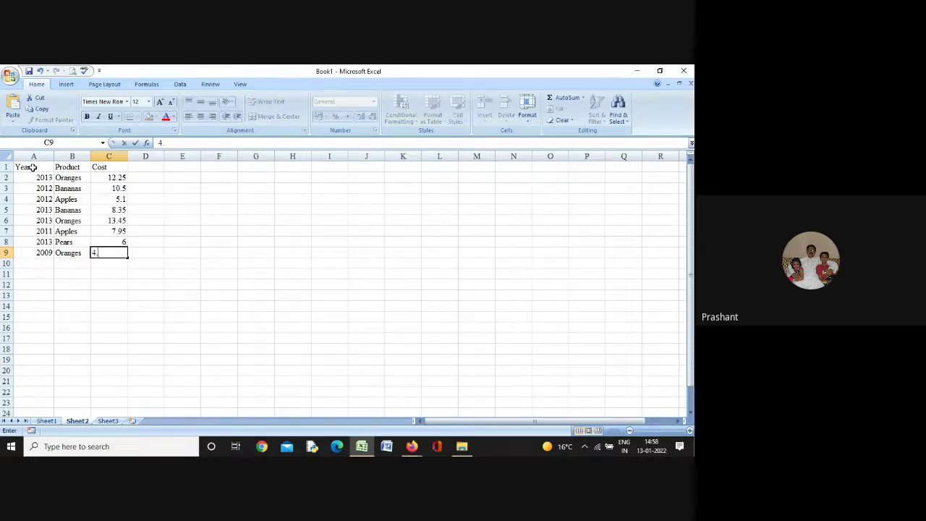
pyautogui.press('Return')
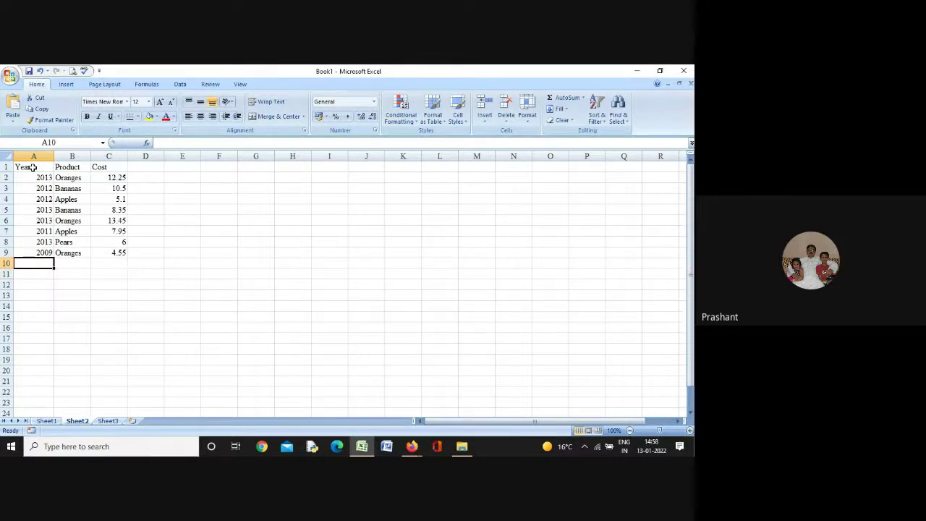
pyautogui.press('Down')
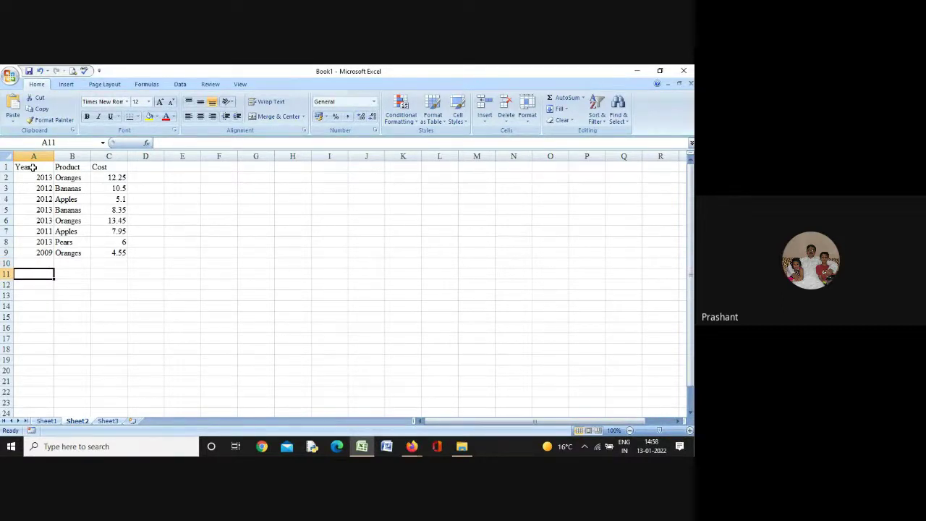
pyautogui.press('Up')
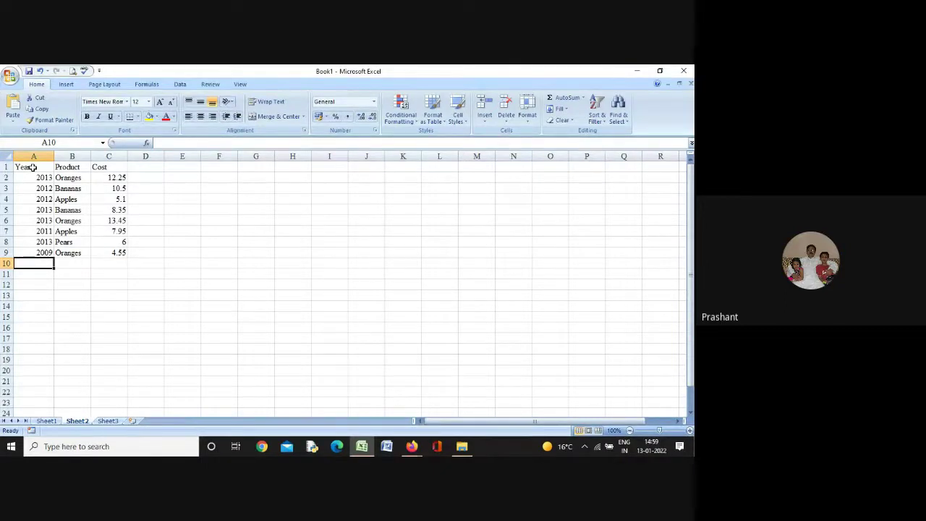
# Enter =COUNT(A2:A9) in A10, which returns 8
pyautogui.write('=cou')
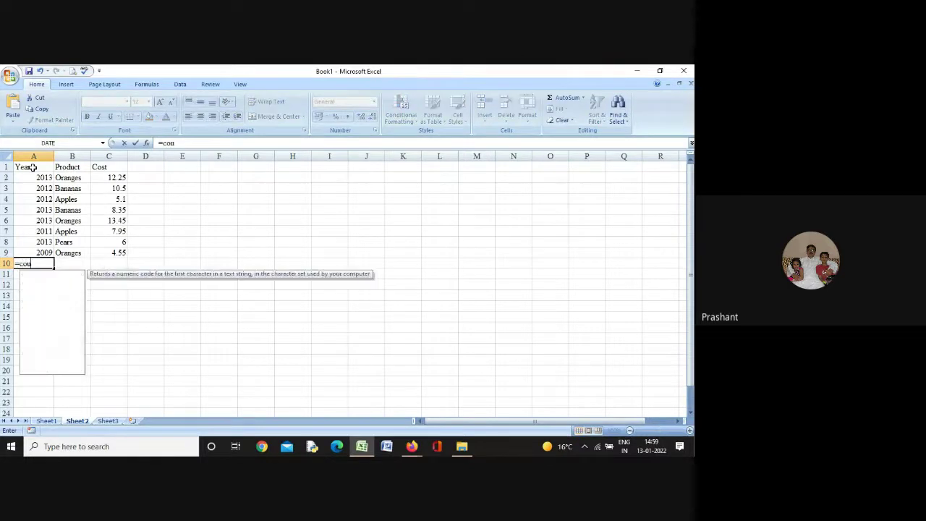
pyautogui.write('nt')
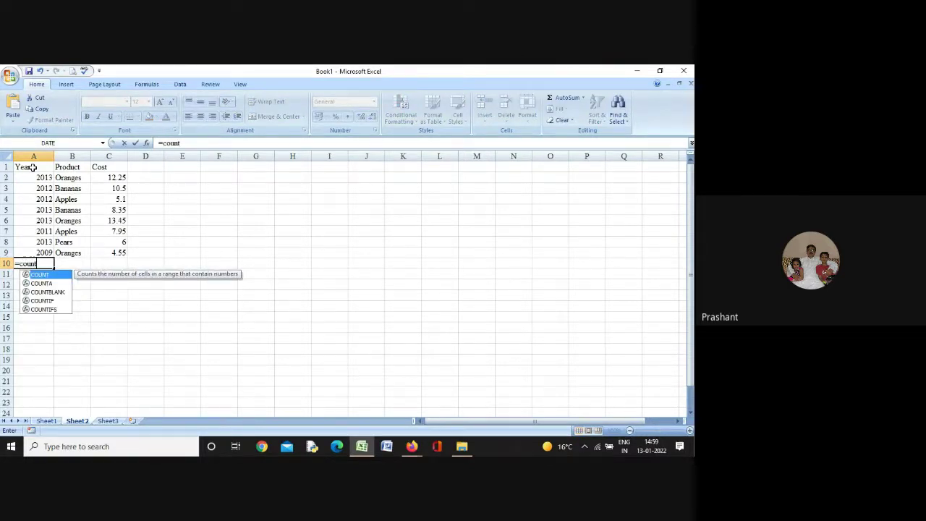
pyautogui.write('(')
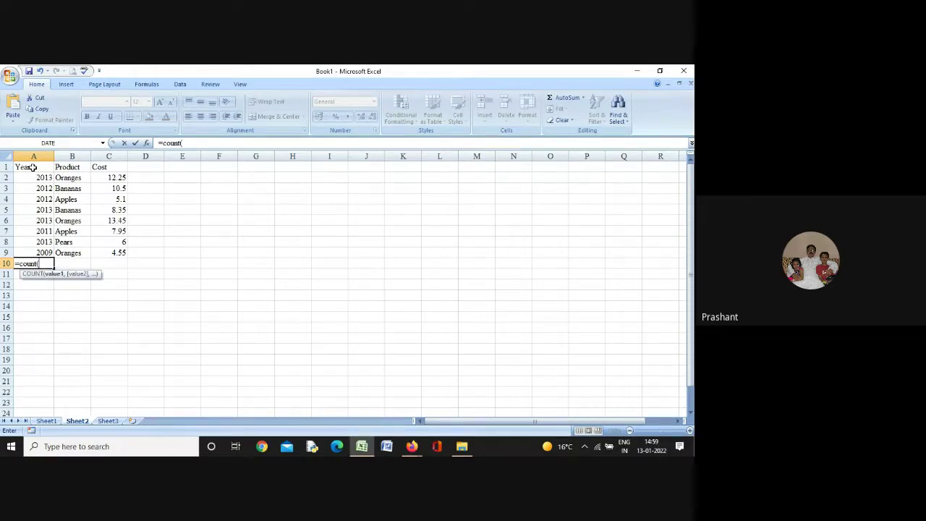
pyautogui.write('a2:a9')
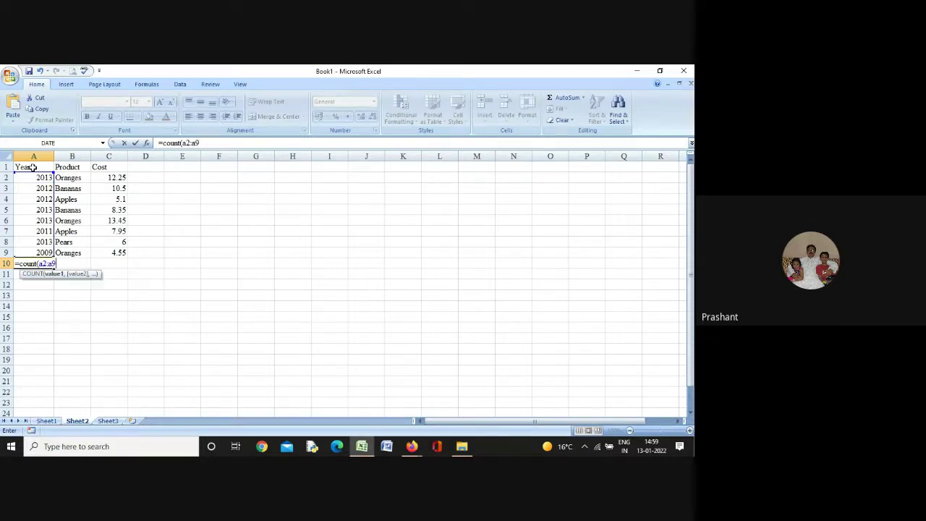
pyautogui.write(')')
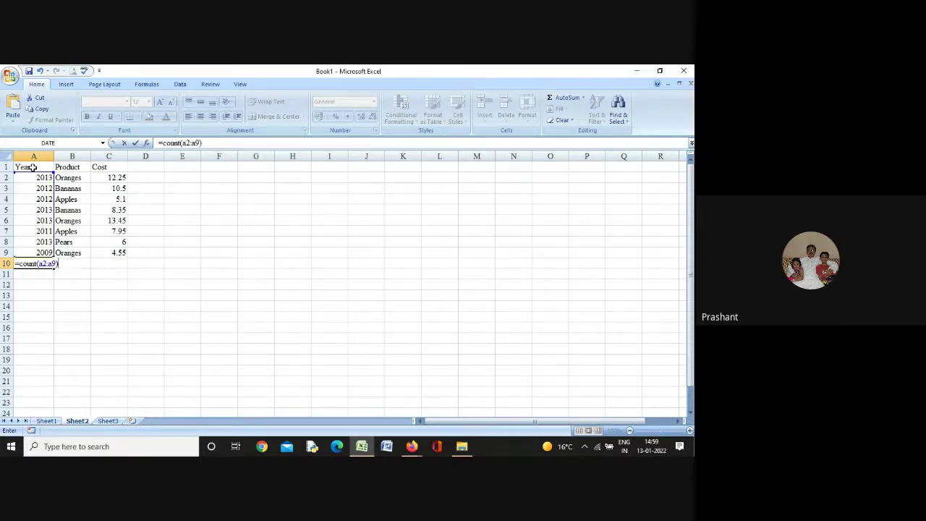
pyautogui.press('Return')
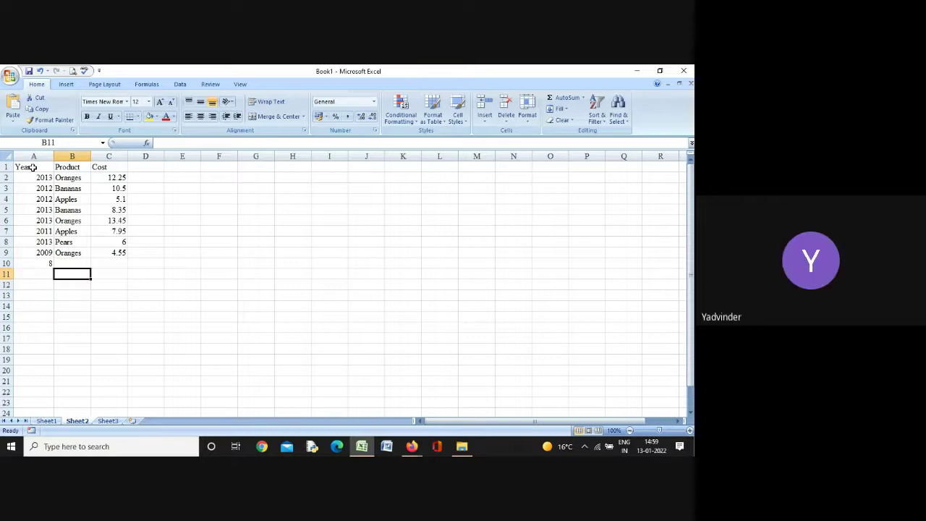
pyautogui.press('Right')
pyautogui.press('Up')
pyautogui.press('Up')
pyautogui.press('Up')
pyautogui.press('Up')
pyautogui.press('Up')
pyautogui.press('Up')
pyautogui.press('Up')
pyautogui.press('Up')
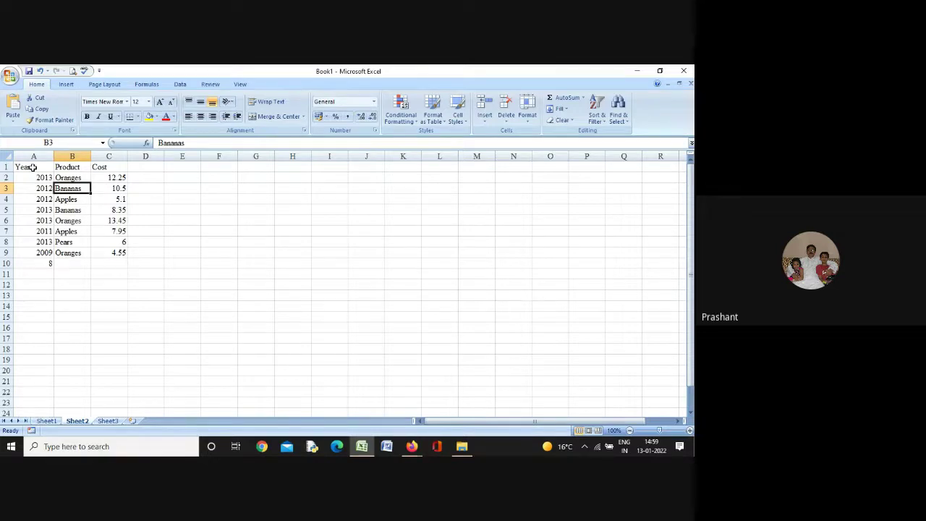
# Delete the Bananas entries from B3 and B5
pyautogui.press('Delete')
pyautogui.press('Down')
pyautogui.press('Down')
pyautogui.press('Delete')
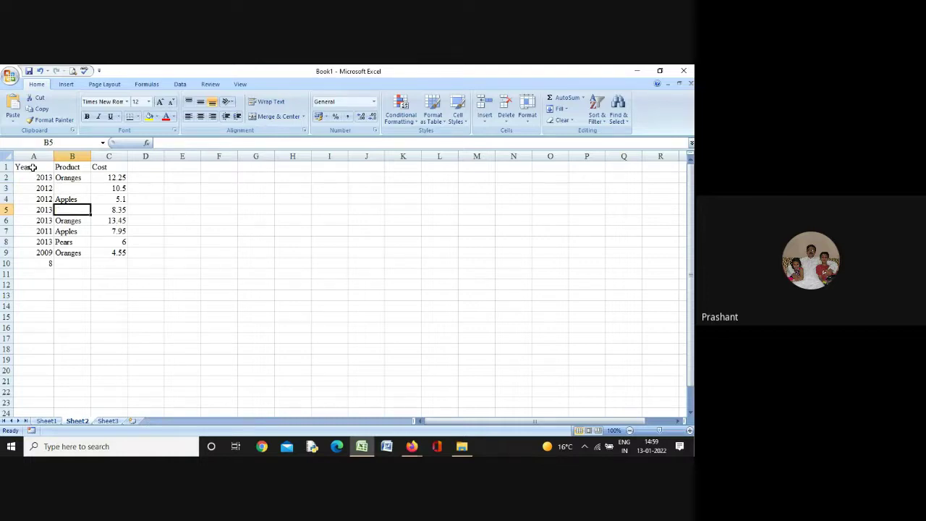
pyautogui.press('Down')
pyautogui.press('Down')
pyautogui.press('Down')
pyautogui.press('Down')
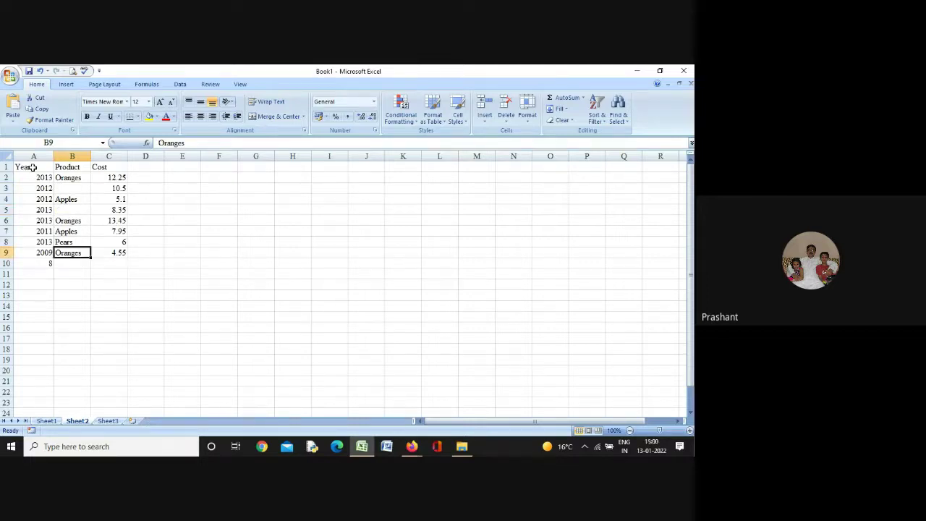
pyautogui.press('Down')
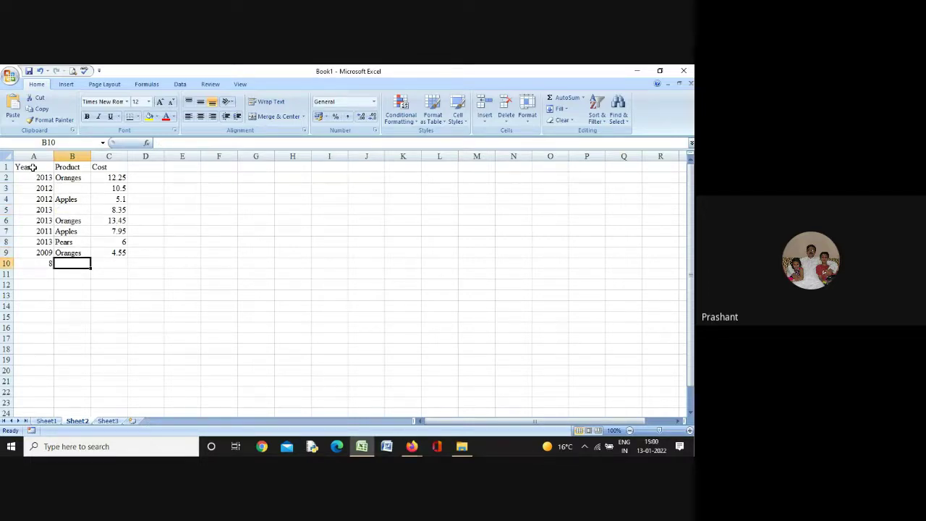
# Enter =COUNTA(B2:B9) in B10, which returns 6
pyautogui.write('=')
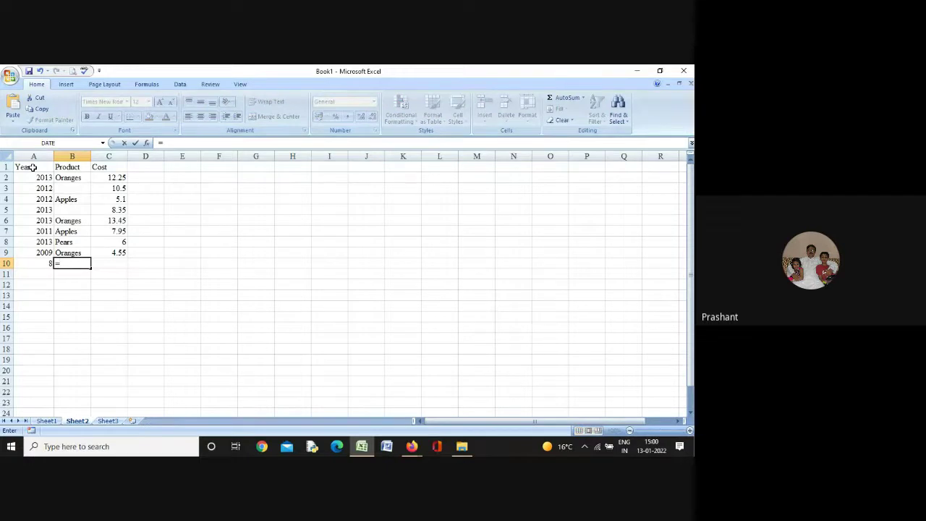
pyautogui.write('counta')
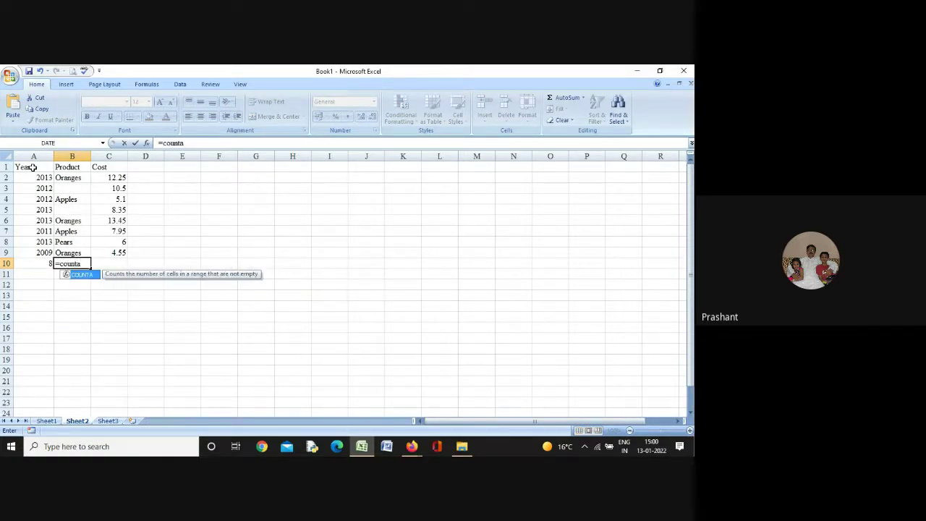
pyautogui.write('(')
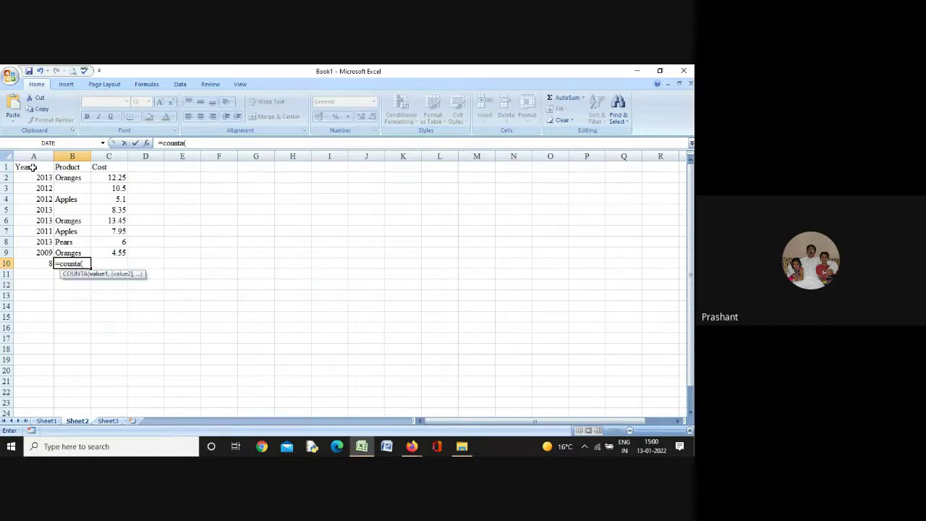
pyautogui.write('b2:b9)')
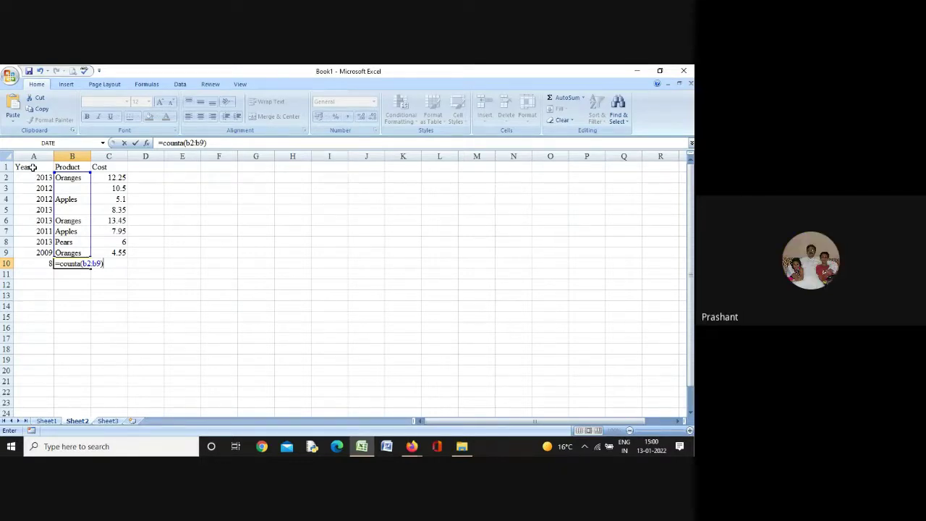
pyautogui.press('Return')
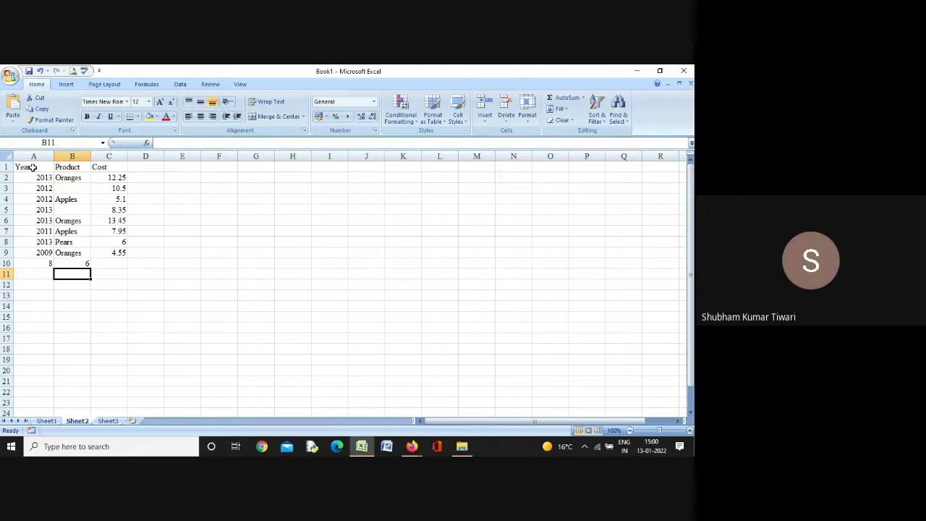
# Enter =COUNTBLANK(B2:B9) in B11, which returns 2
pyautogui.write('=c')
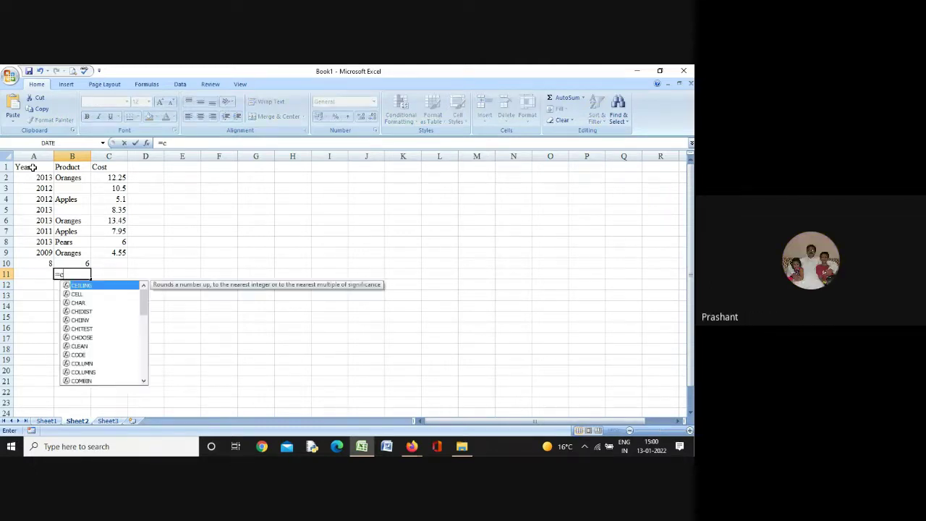
pyautogui.write('ount')
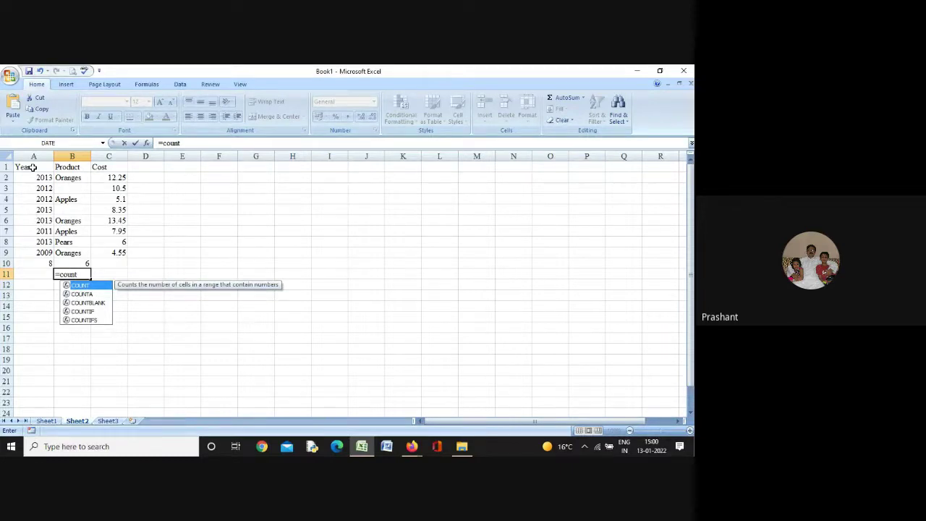
pyautogui.press('Down')
pyautogui.press('Down')
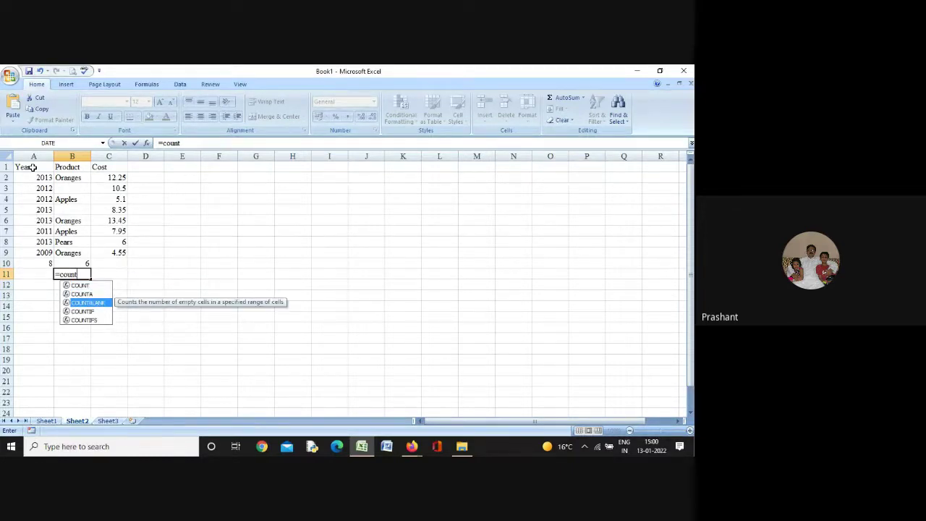
pyautogui.press('Up')
pyautogui.press('Up')
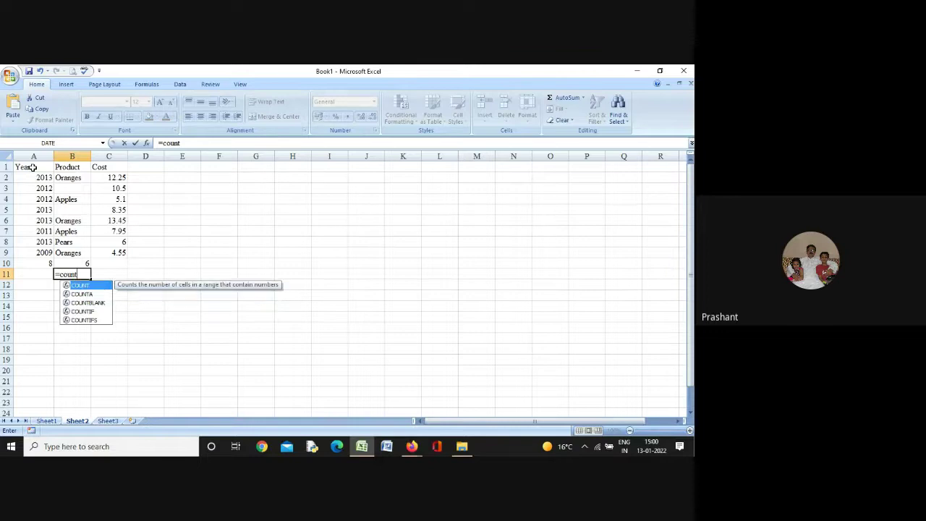
pyautogui.write('(')
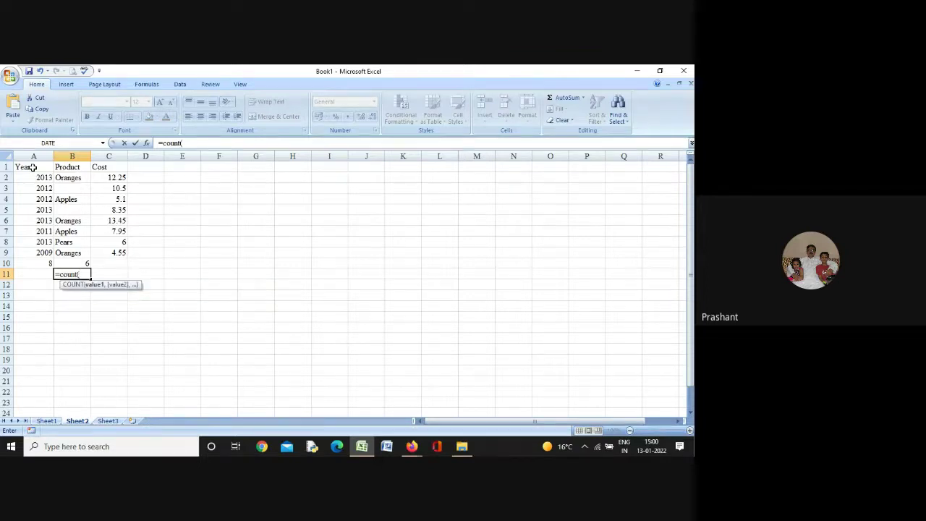
pyautogui.press('BackSpace')
pyautogui.write('bl')
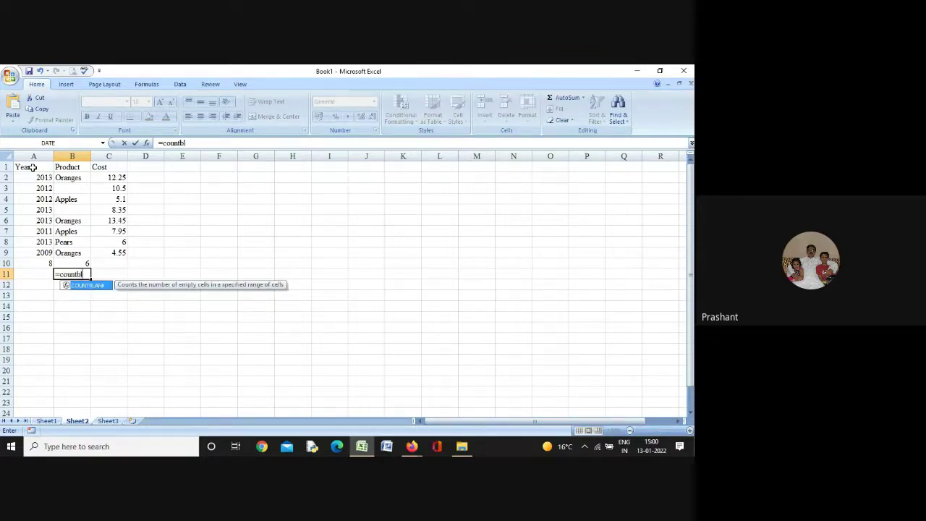
pyautogui.write('ank(')
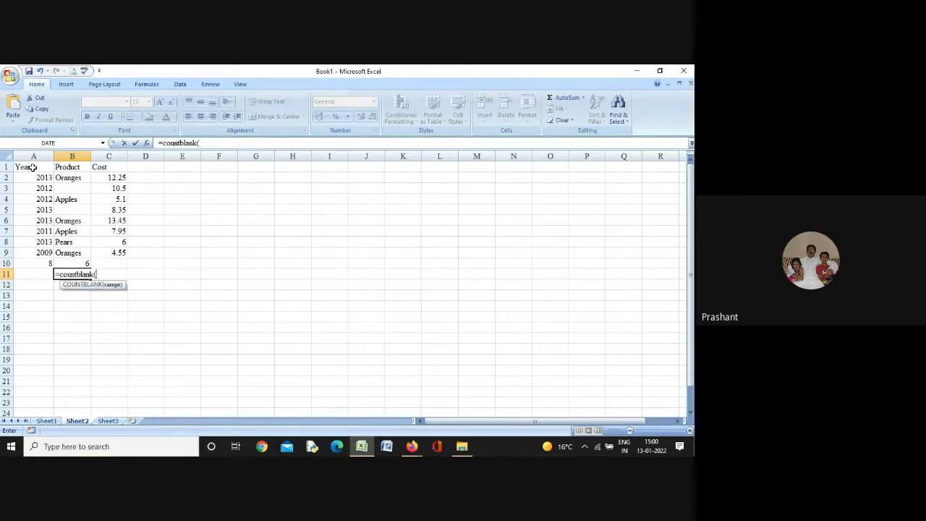
pyautogui.write('b2')
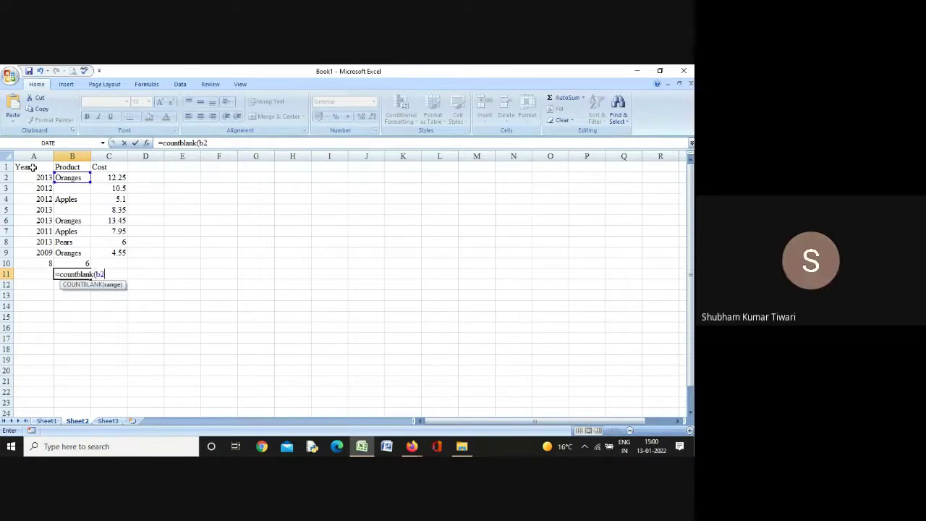
pyautogui.write(':b')
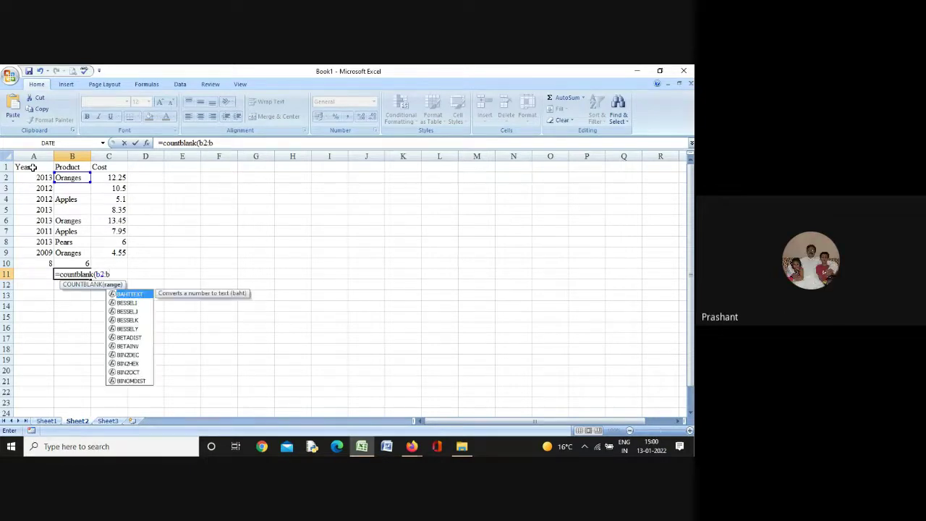
pyautogui.write('9)')
pyautogui.press('Return')
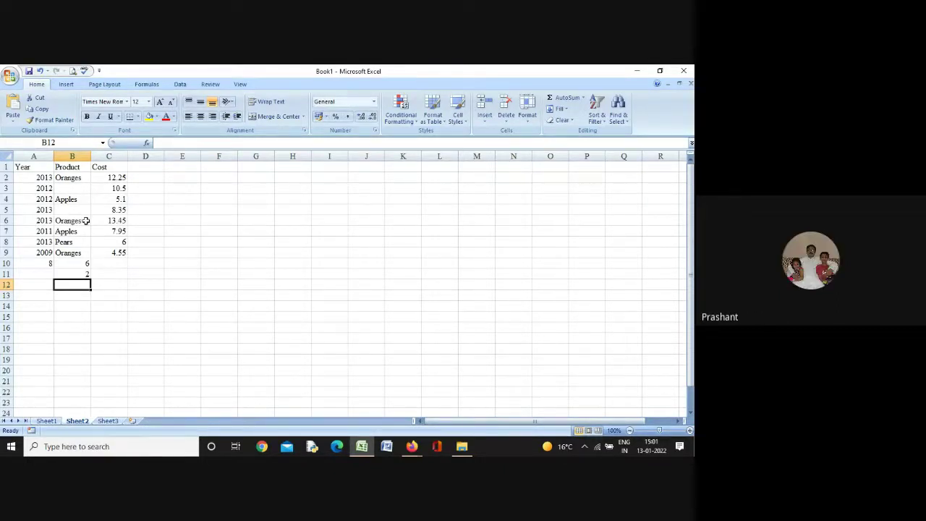
# Re-enter Bananas in B3 and B5
pyautogui.click(75, 190)
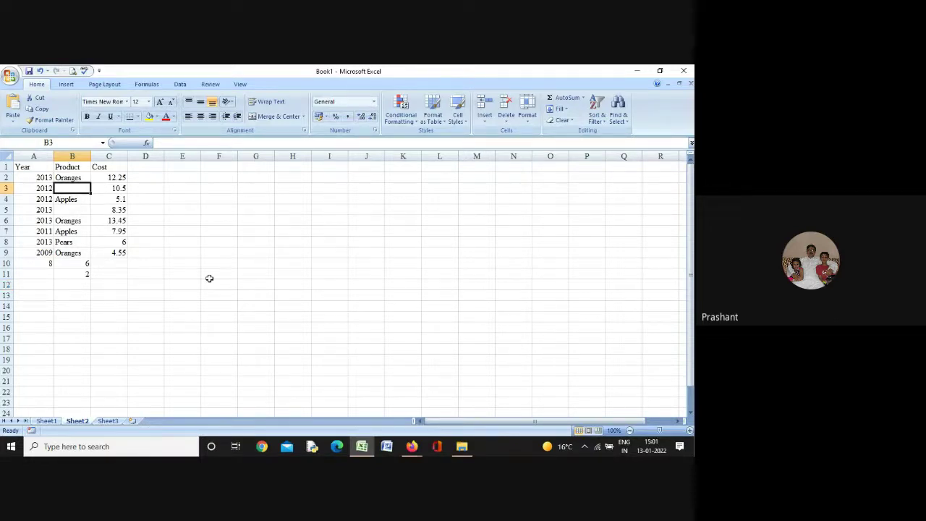
pyautogui.write('Ba')
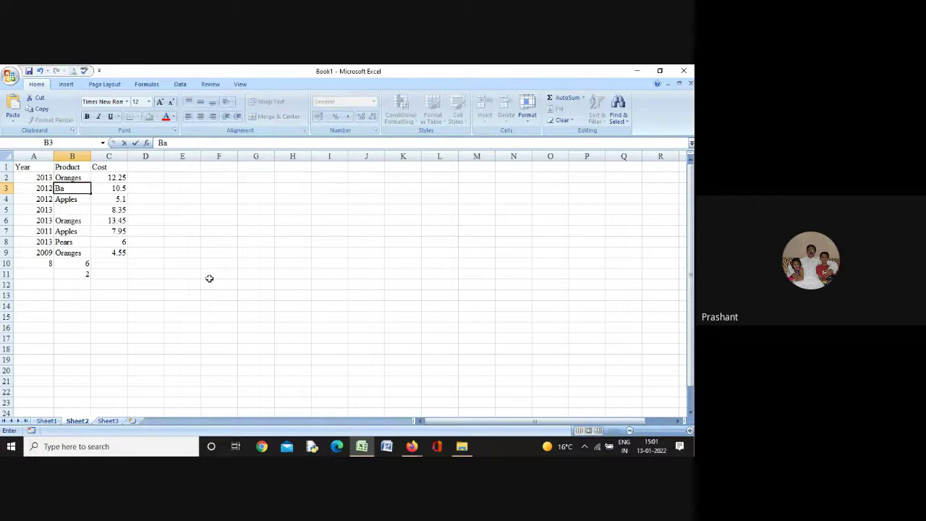
pyautogui.write('nanas')
pyautogui.press('Return')
pyautogui.press('Return')
pyautogui.write('B')
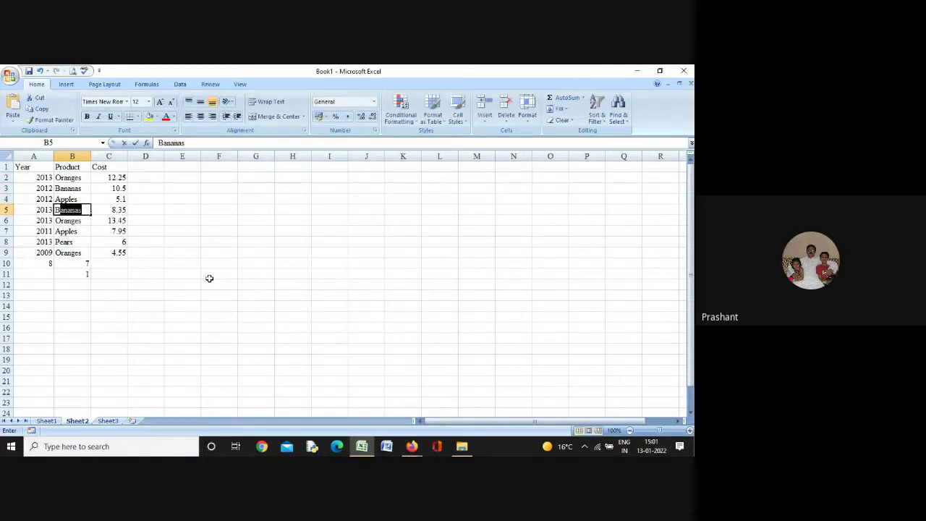
pyautogui.write('a')
pyautogui.press('Return')
pyautogui.press('Return')
pyautogui.press('Return')
pyautogui.press('Return')
pyautogui.press('Return')
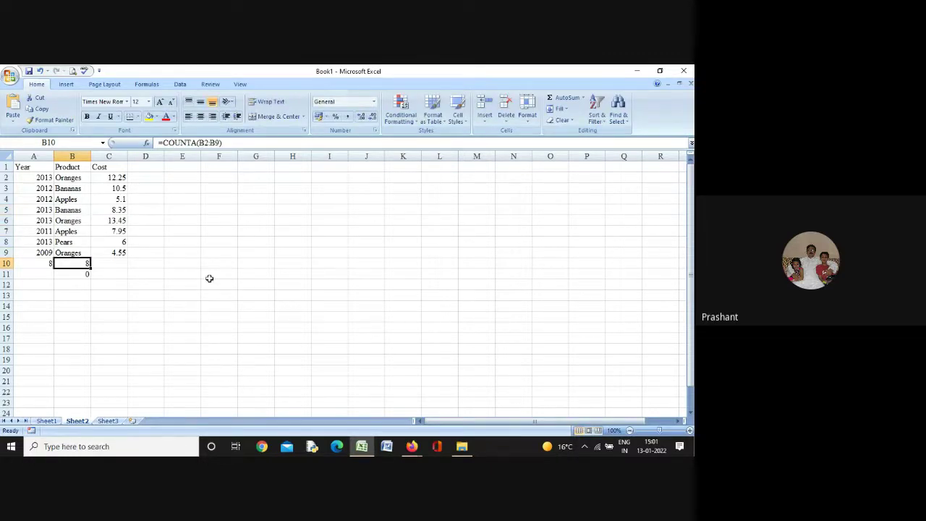
# Review the count formulas in A10, B10 and B11, now showing 8 and 0
pyautogui.press('Left')
pyautogui.press('Right')
pyautogui.press('Down')
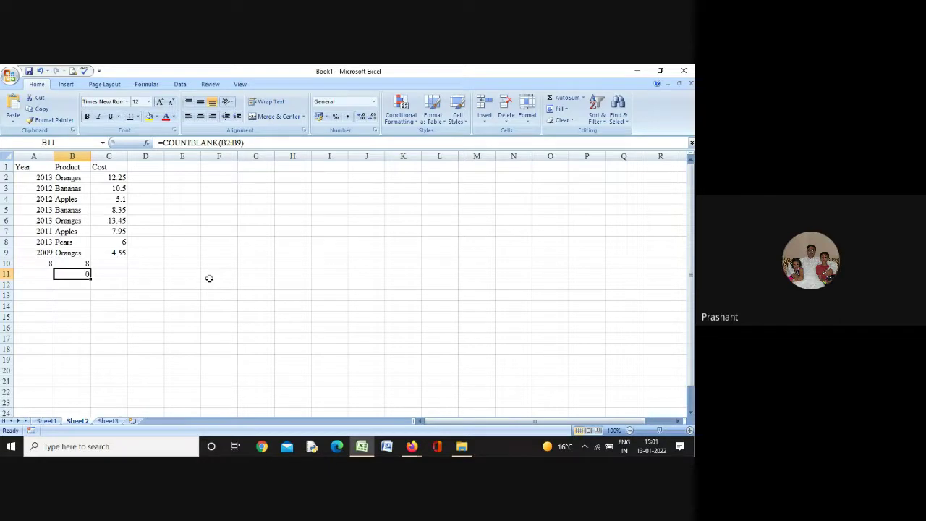
pyautogui.press('Up')
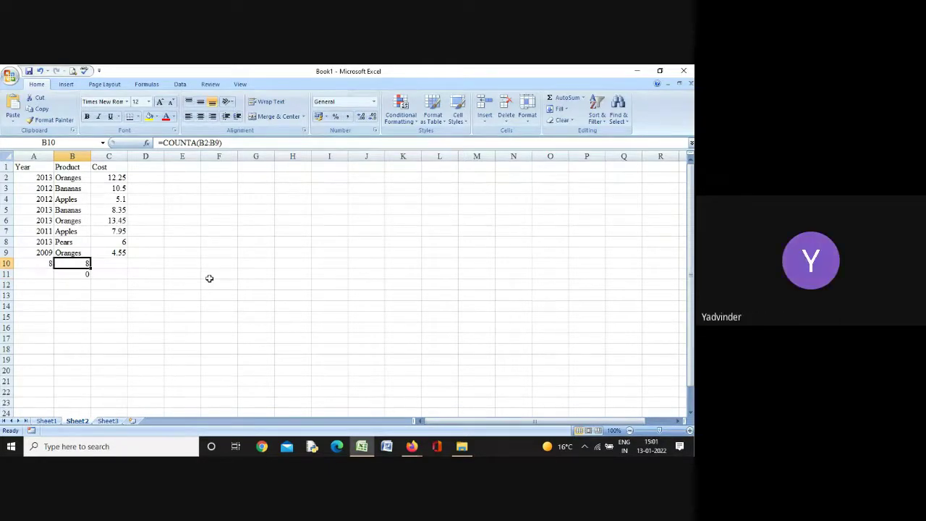
pyautogui.press('Down')
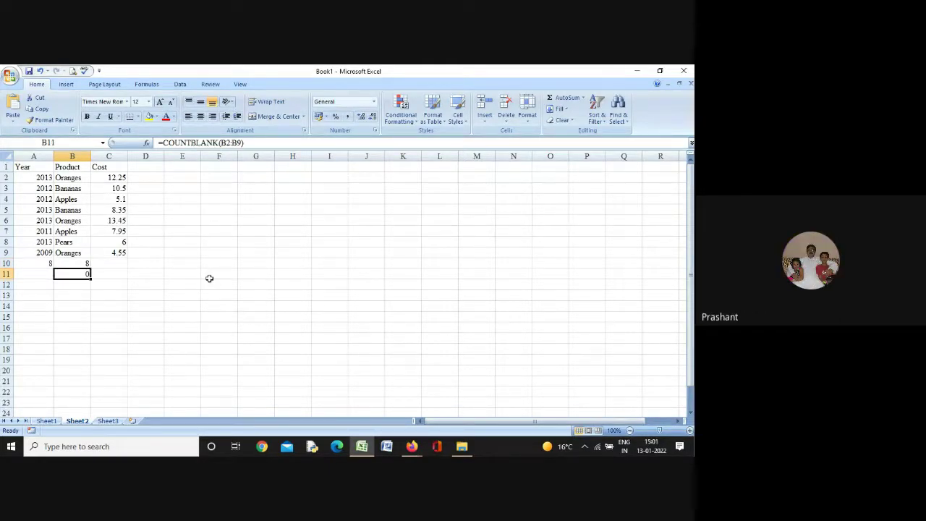
pyautogui.press('Up')
pyautogui.press('Left')
# Clear the count results in A10:B11
pyautogui.hotkey('shift', 'Right')
pyautogui.hotkey('shift', 'Down')
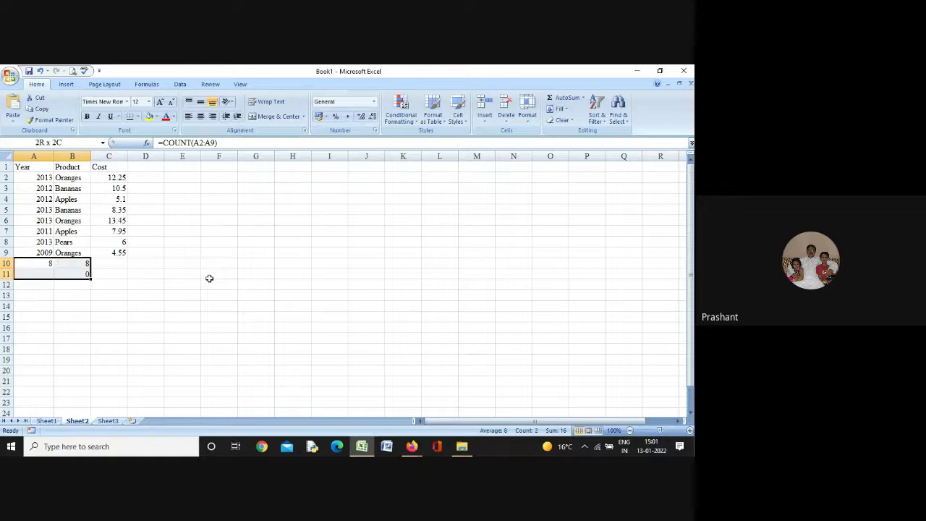
pyautogui.press('Delete')
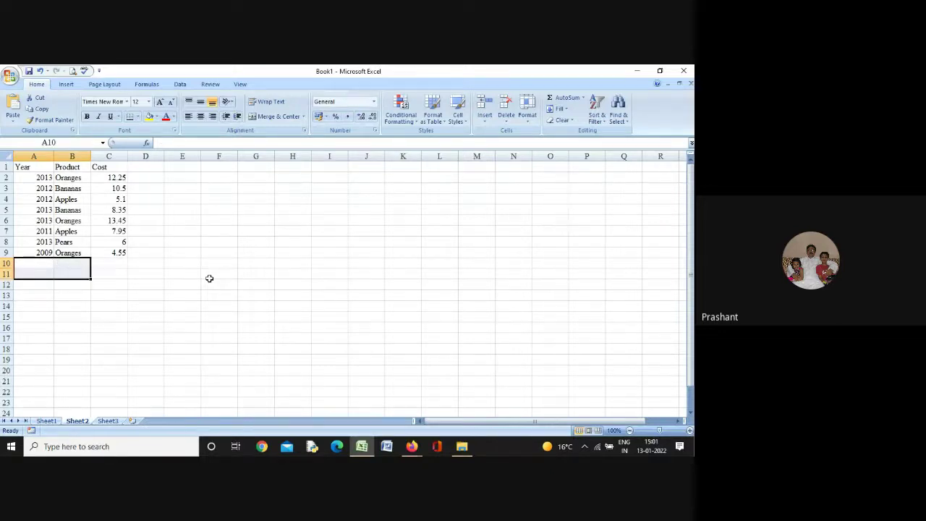
# Try test entries 1* and 1 in A12, then clear A12
pyautogui.press('Down')
pyautogui.press('Down')
pyautogui.write('1')
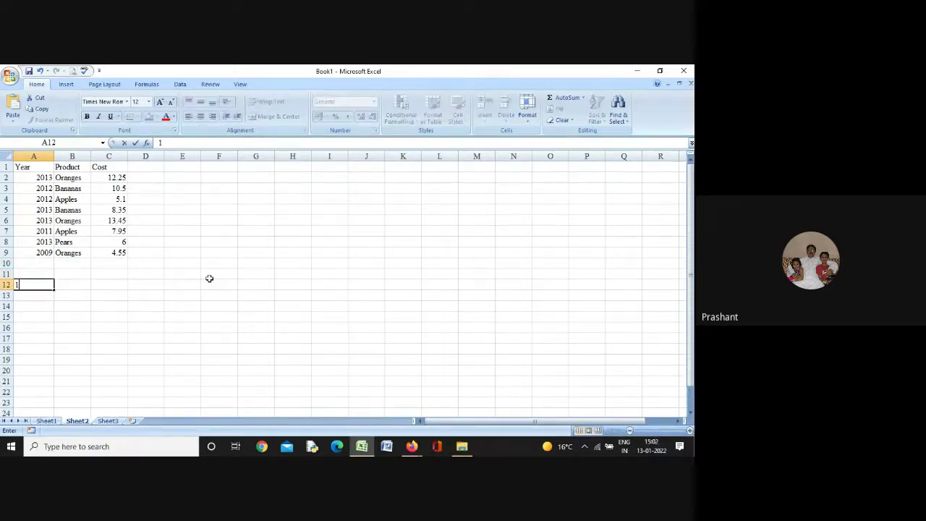
pyautogui.write('*')
pyautogui.press('Tab')
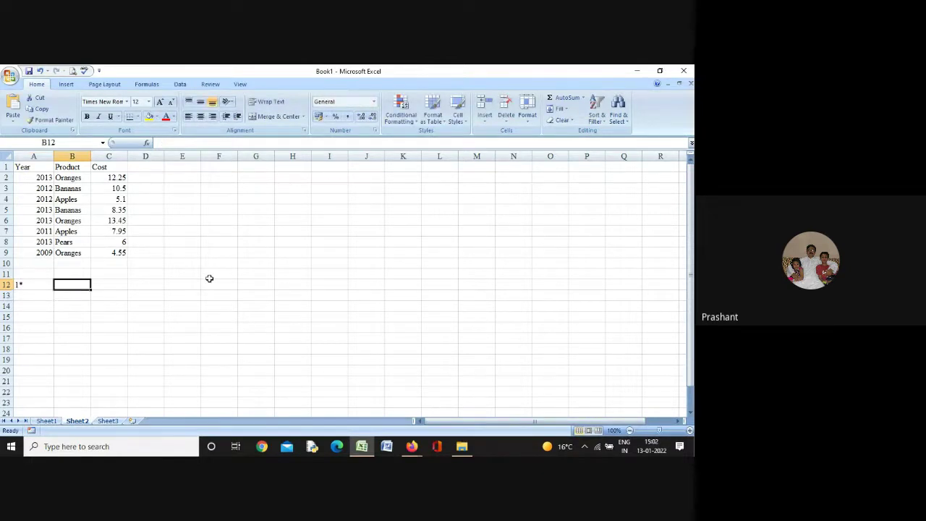
pyautogui.press('Left')
pyautogui.write('1')
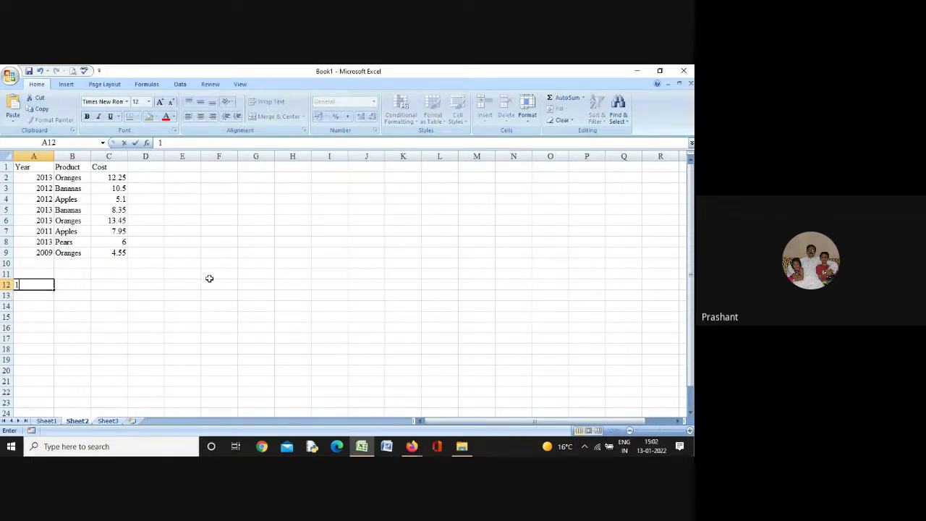
pyautogui.press('Tab')
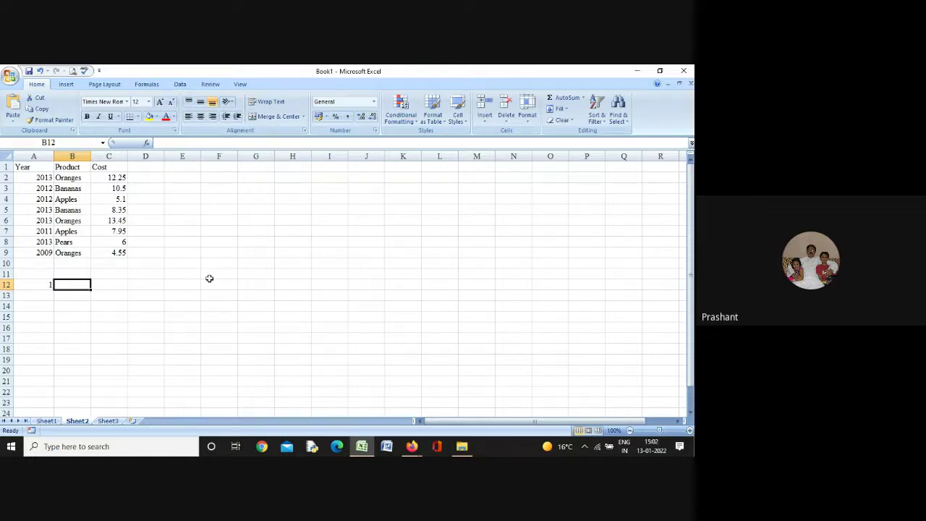
pyautogui.press('Left')
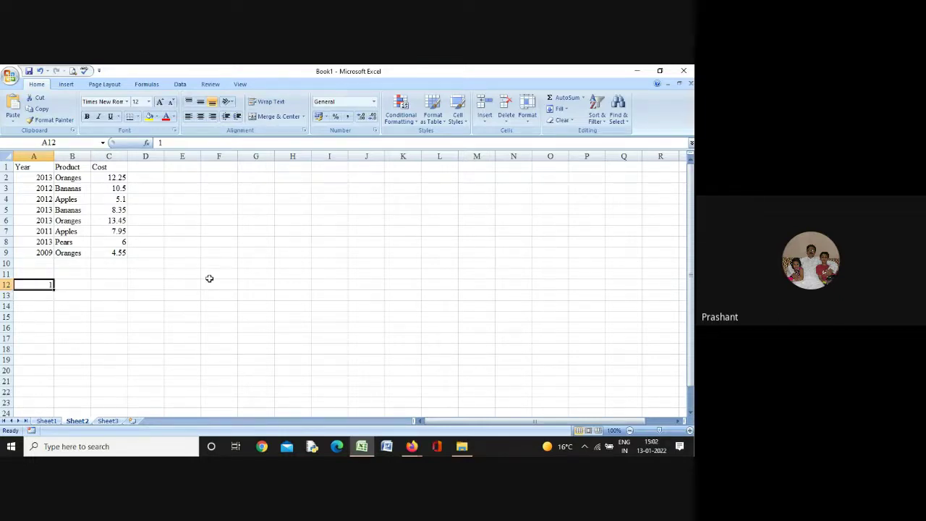
pyautogui.press('Delete')
pyautogui.press('Up')
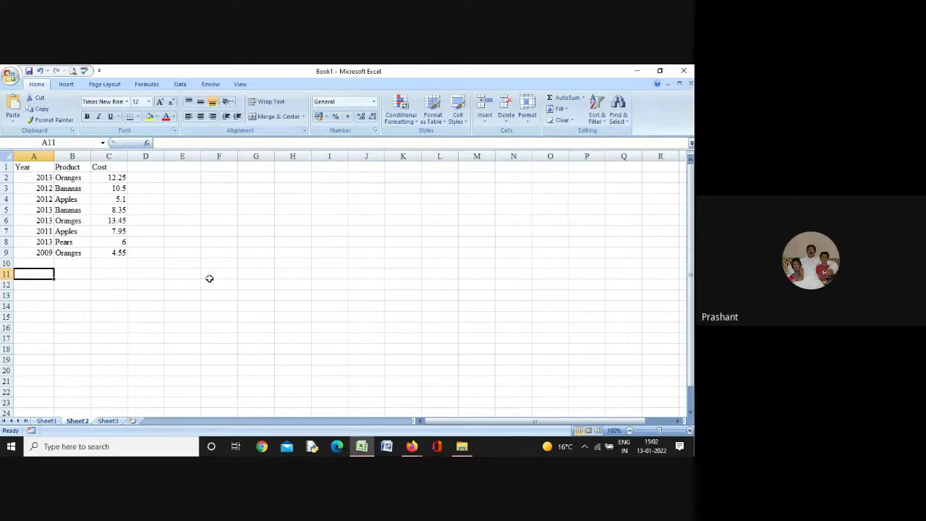
# Enter =COUNTIF(A2:A9, "=2013") in A11 to count the 2013 entries (result 4)
pyautogui.write('=')
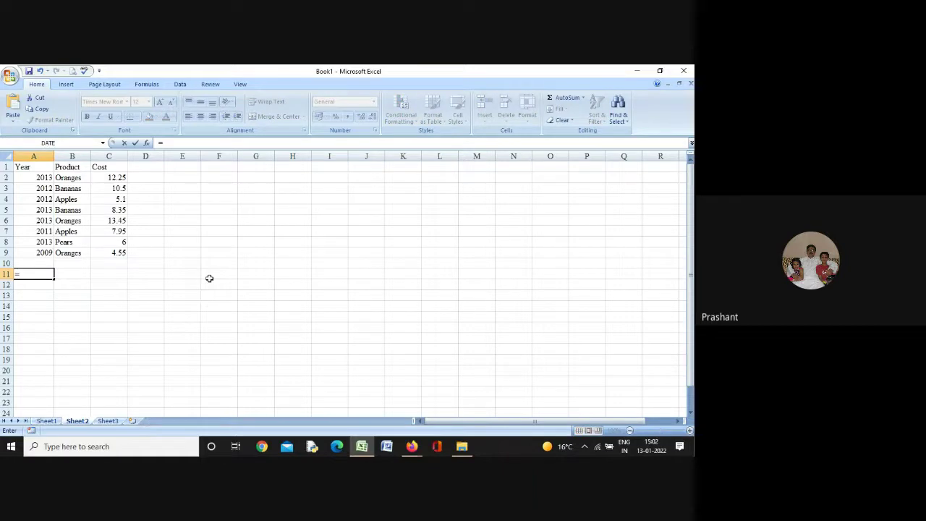
pyautogui.write('c')
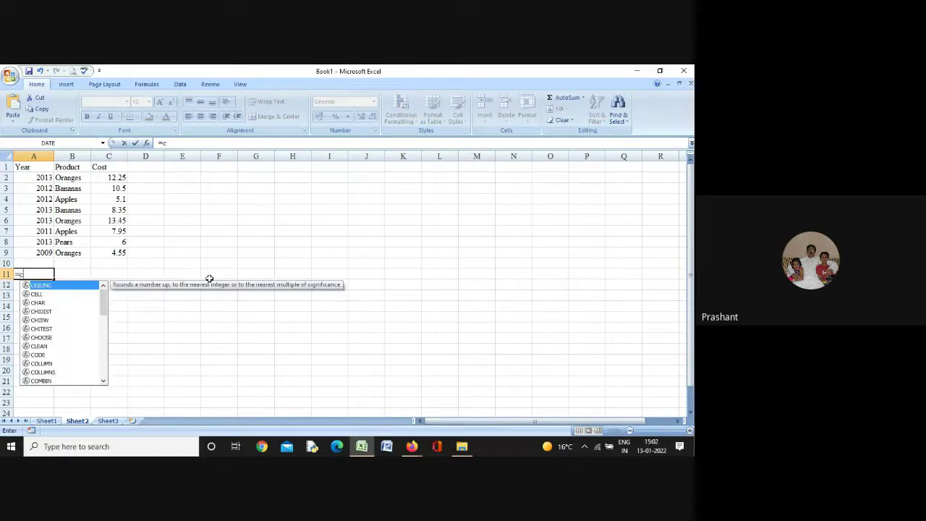
pyautogui.write('ountif')
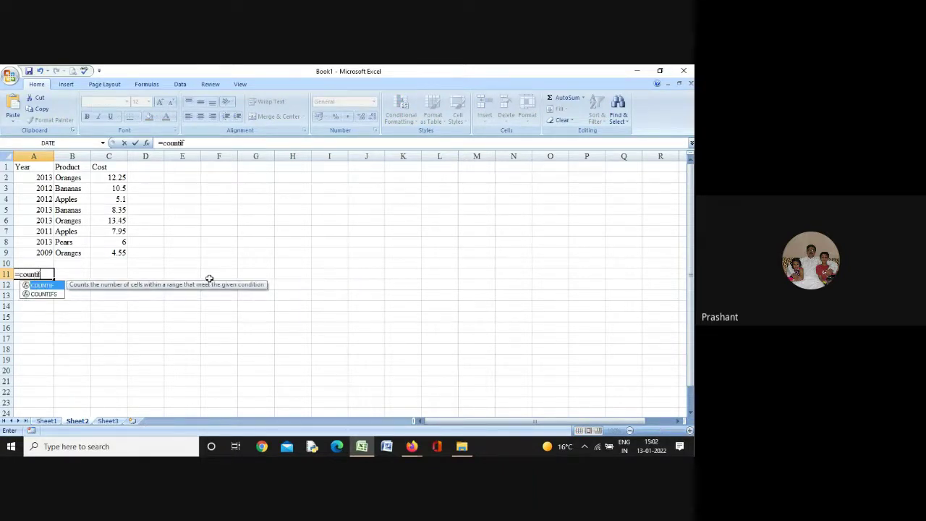
pyautogui.write('(')
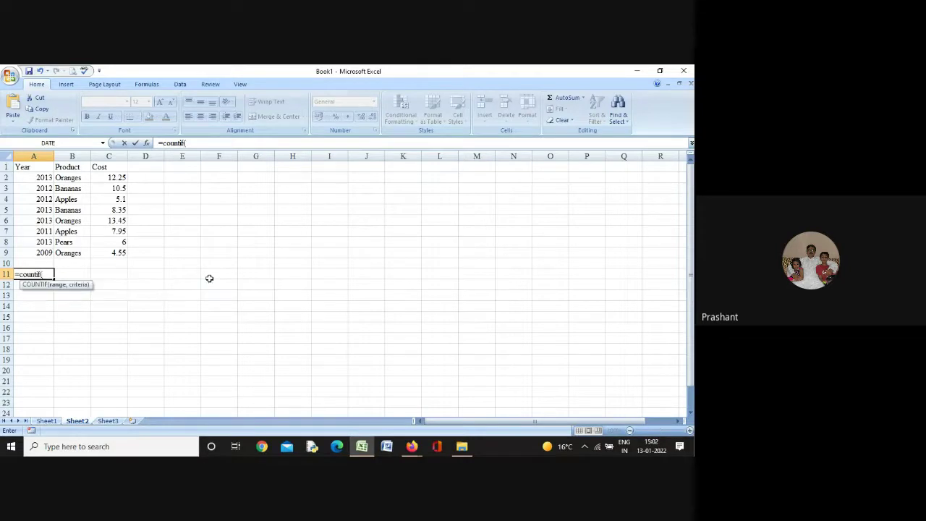
pyautogui.write('A')
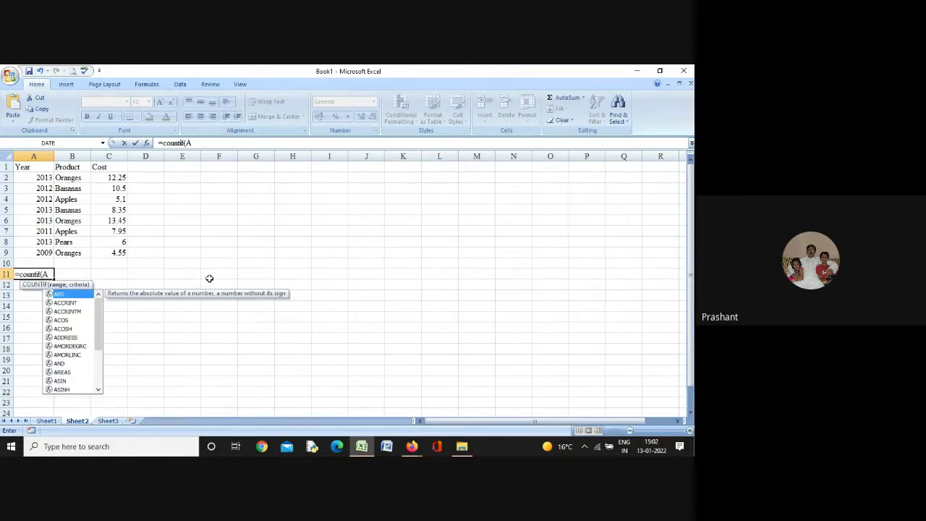
pyautogui.write('2')
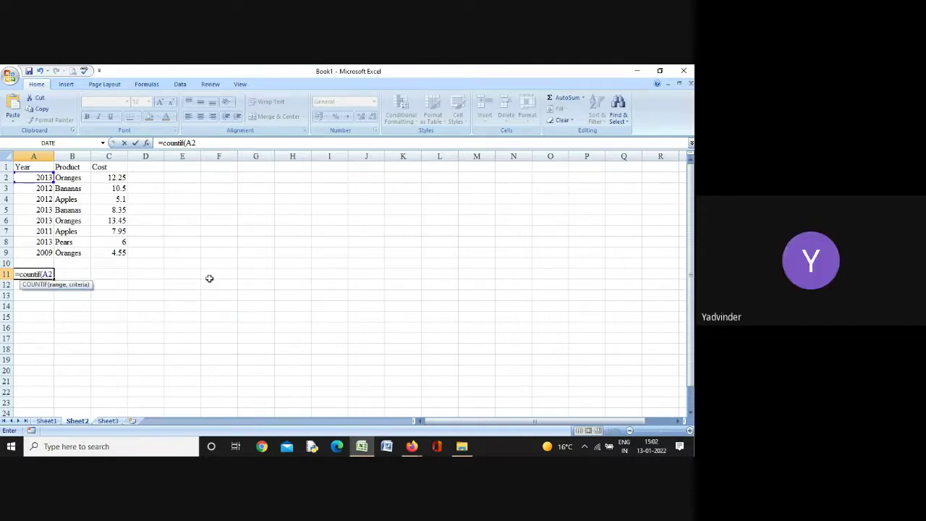
pyautogui.write(':a')
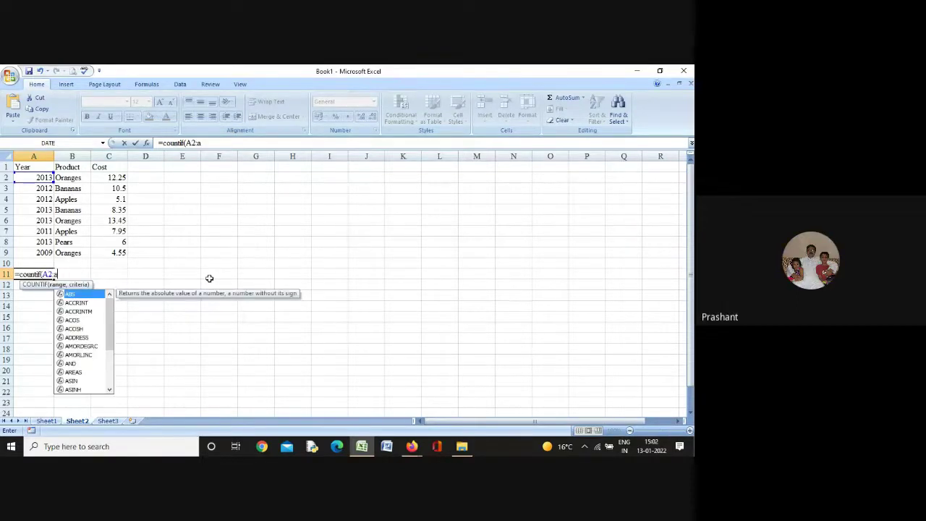
pyautogui.write('9')
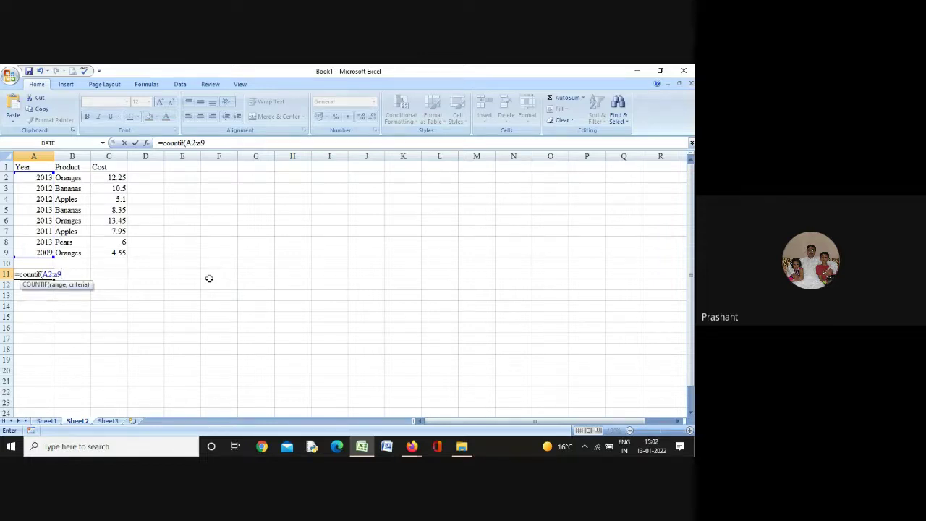
pyautogui.write(', "=2013')
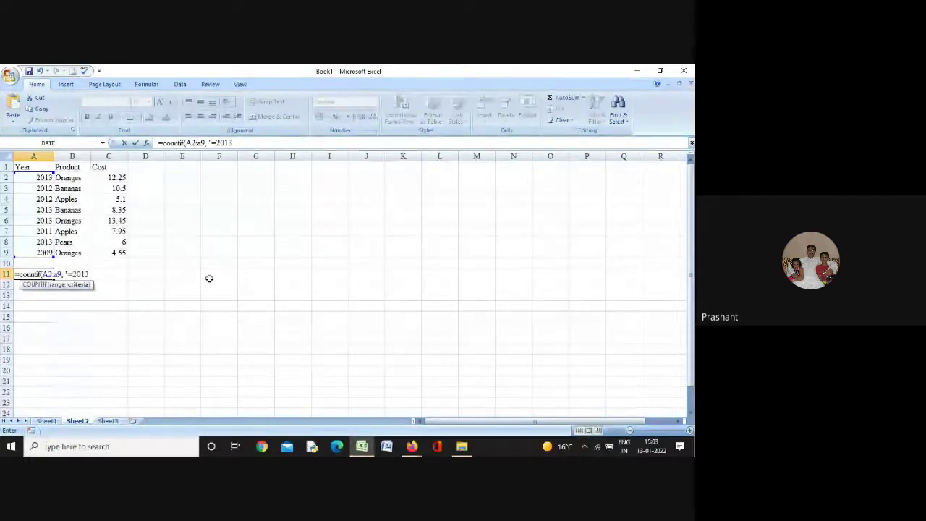
pyautogui.write('"')
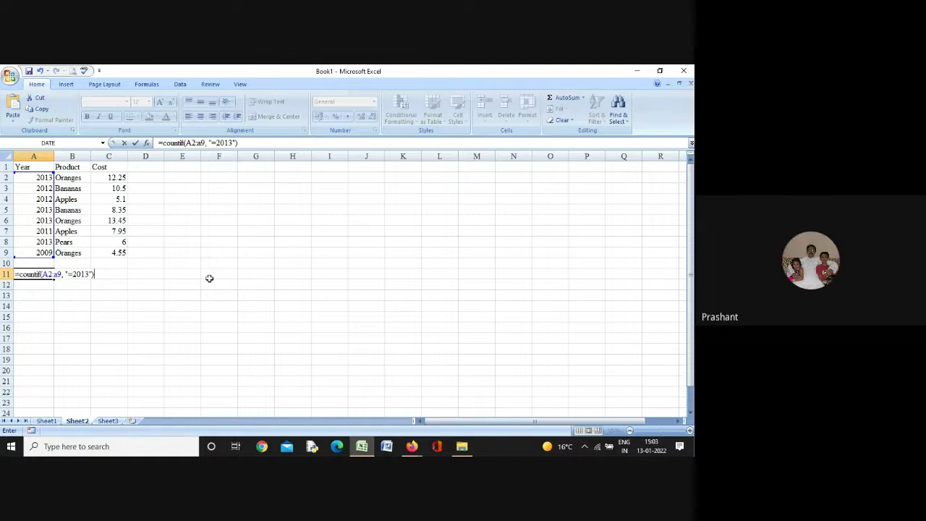
pyautogui.press('Return')
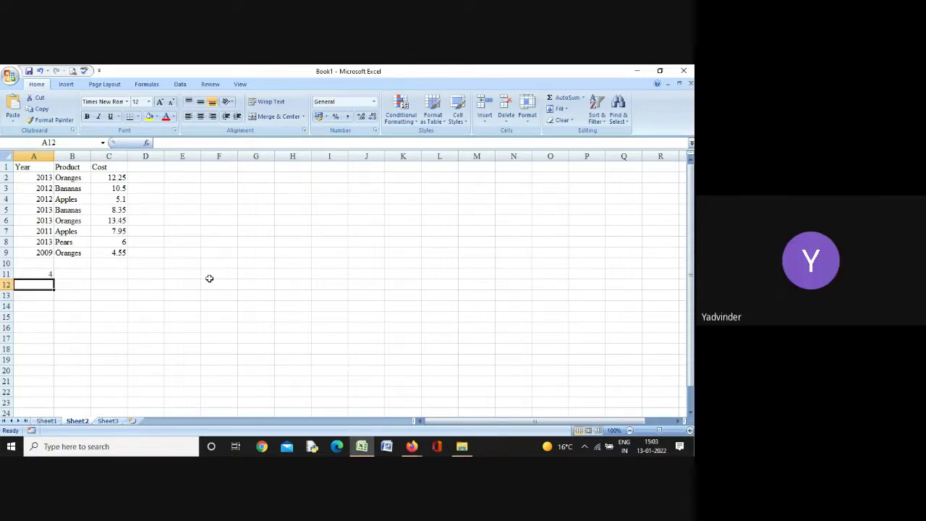
# Reselect A11 and reopen its =COUNTIF(A2:A9, "=2013") formula for editing
pyautogui.press('Up')
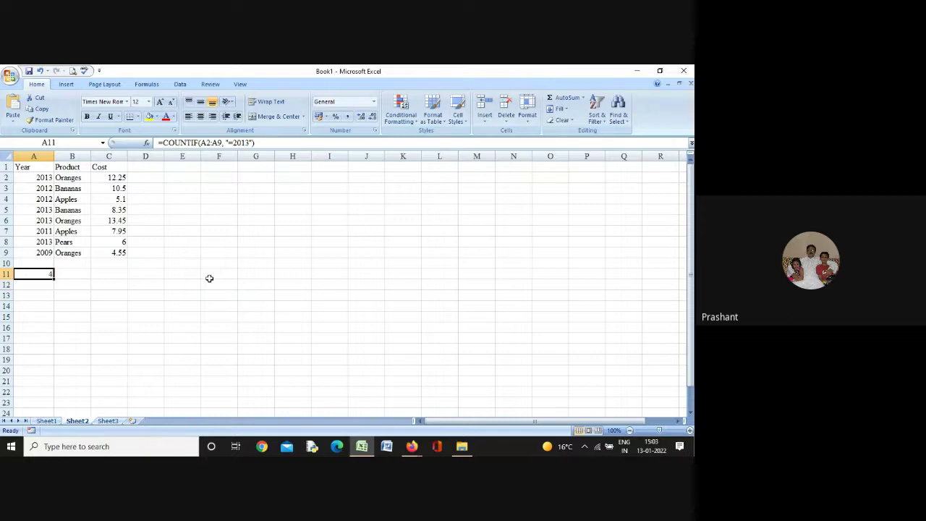
pyautogui.doubleClick(37, 274)
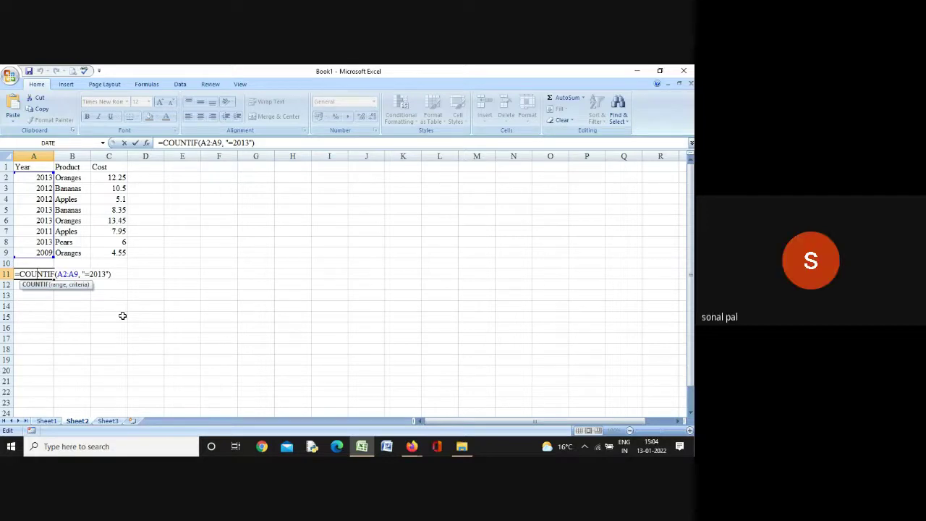
# Change A11's criteria from "=2013" to "<2013" to count years before 2013
pyautogui.click(90, 274)
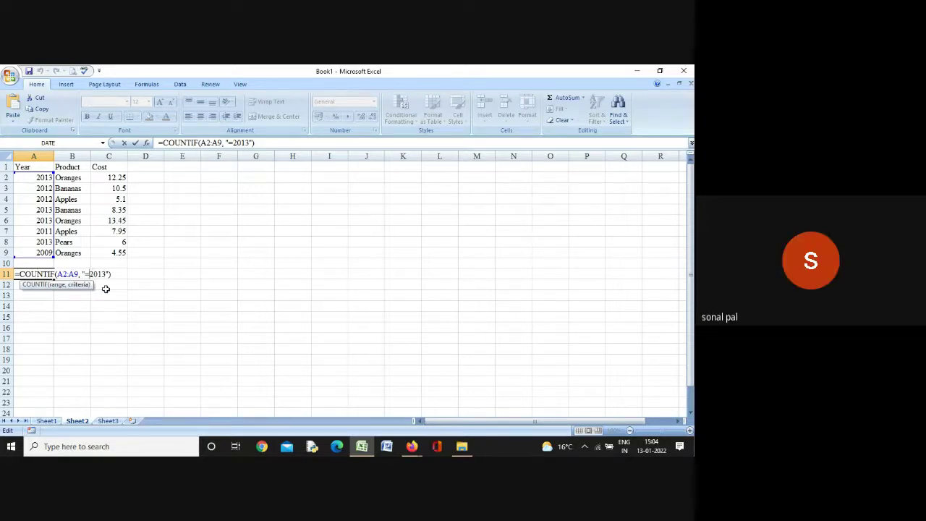
pyautogui.press('BackSpace')
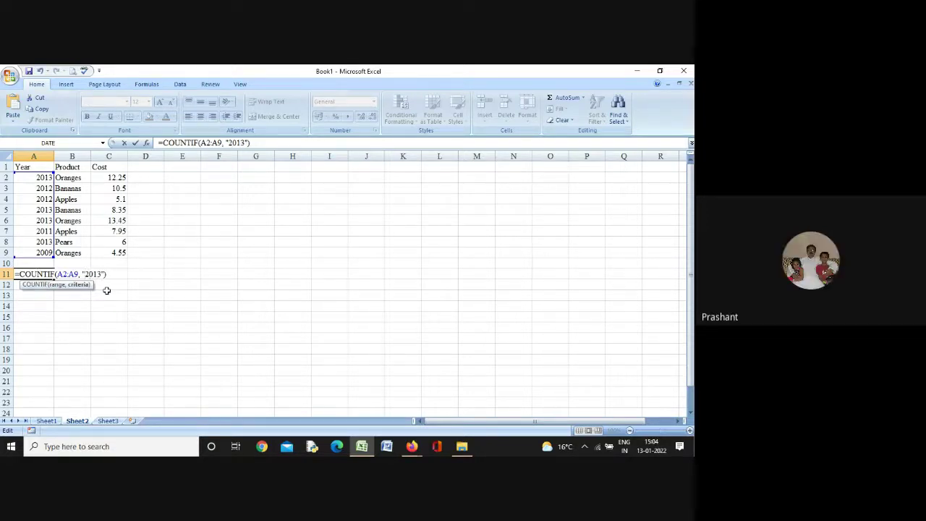
pyautogui.write(',')
pyautogui.press('BackSpace')
pyautogui.write('<')
pyautogui.press('Return')
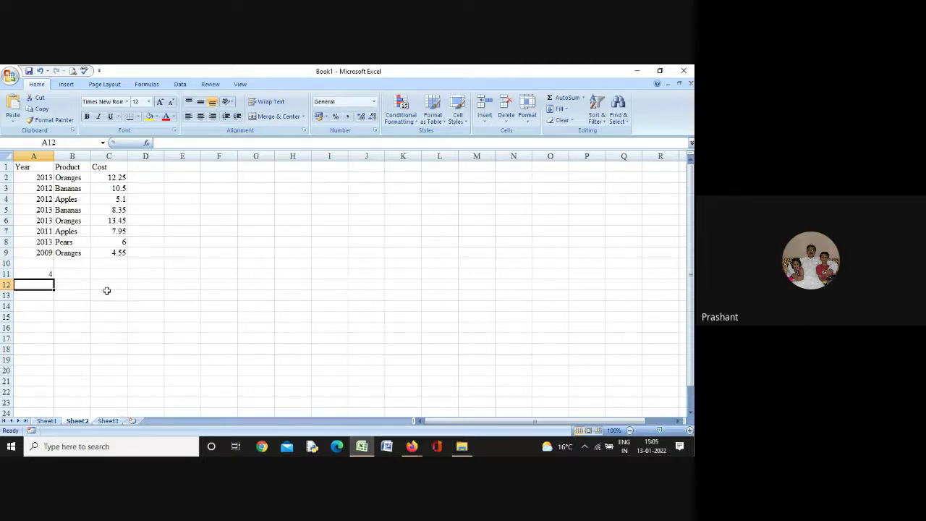
pyautogui.press('Up')
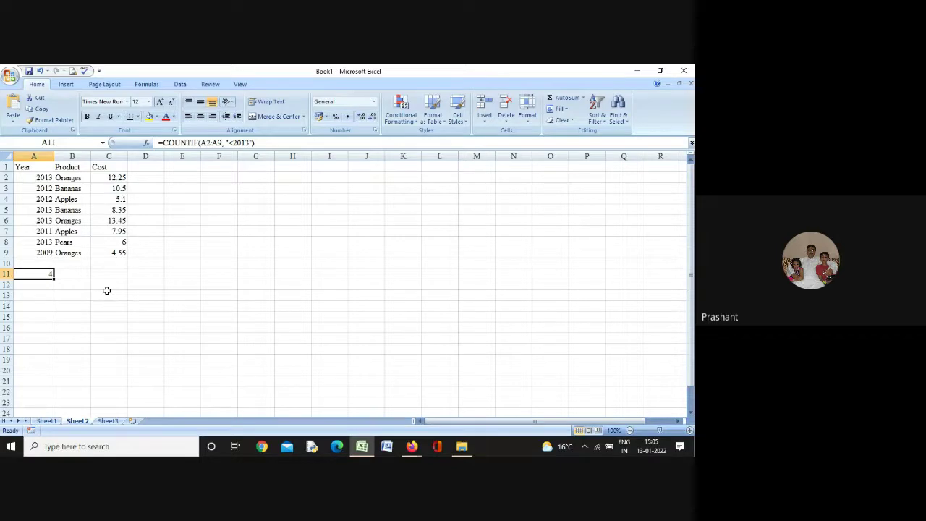
# Switch A11's criteria to ">2013" (result 0), then begin a new formula in A12
pyautogui.click(231, 144)
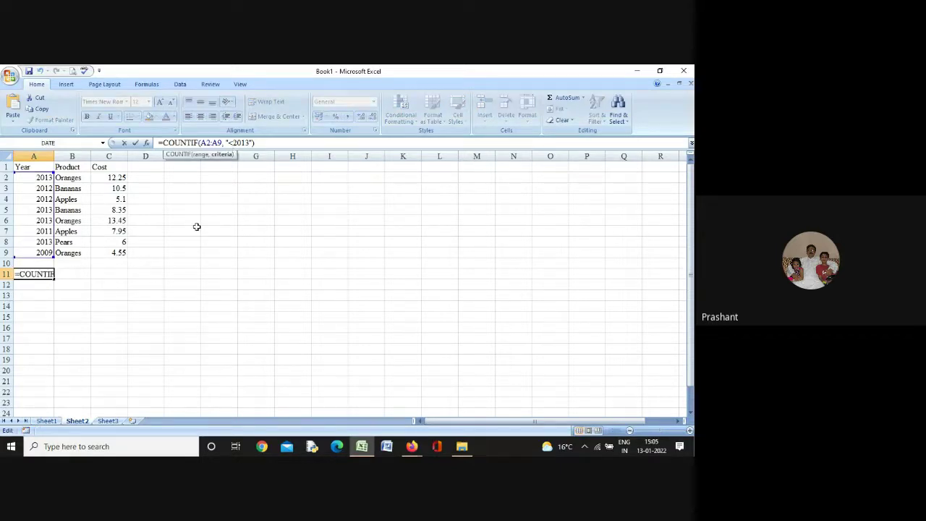
pyautogui.press('BackSpace')
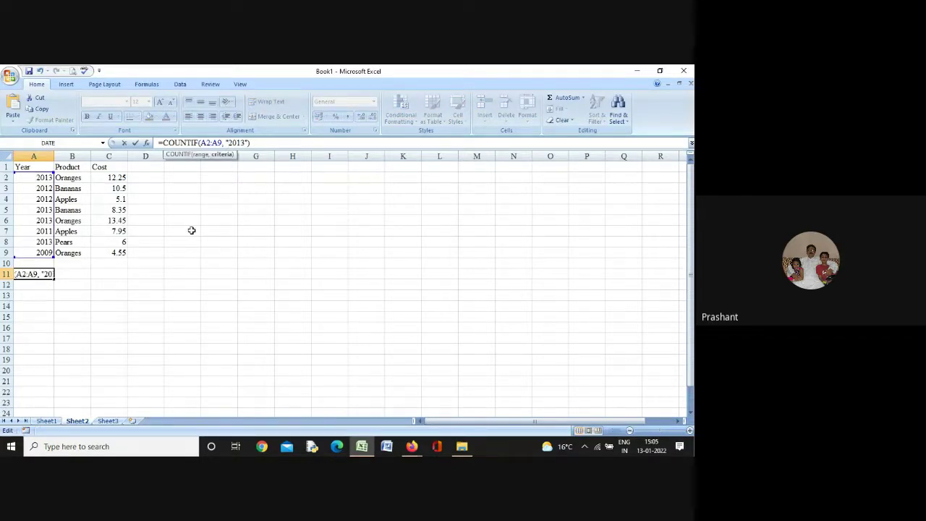
pyautogui.write('>')
pyautogui.press('Return')
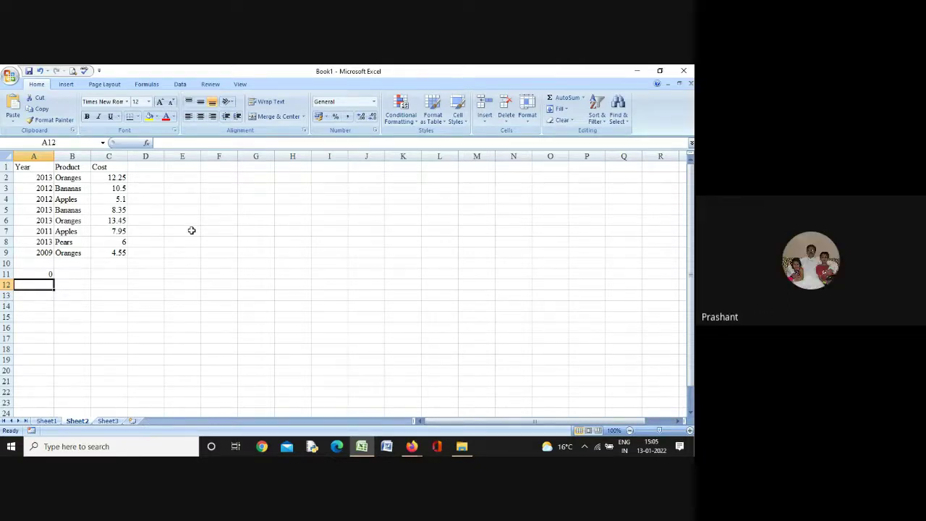
pyautogui.press('Up')
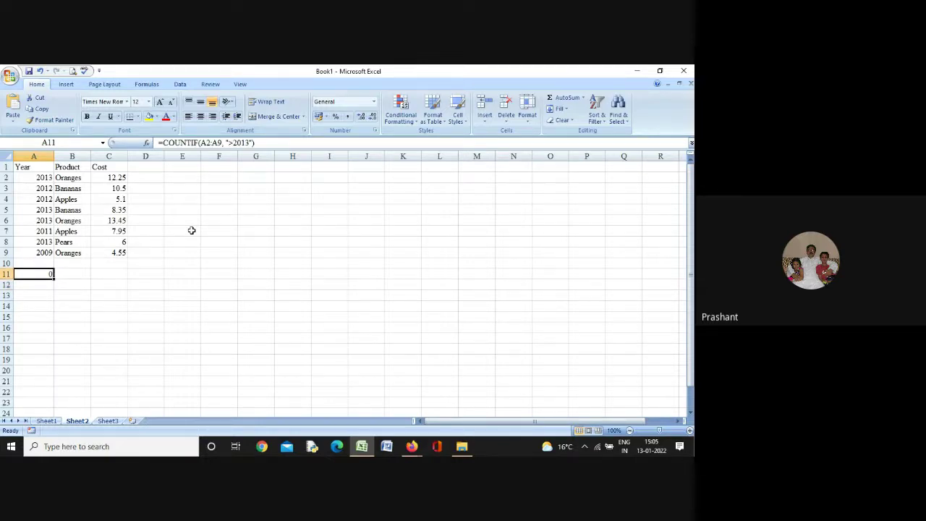
pyautogui.press('Down')
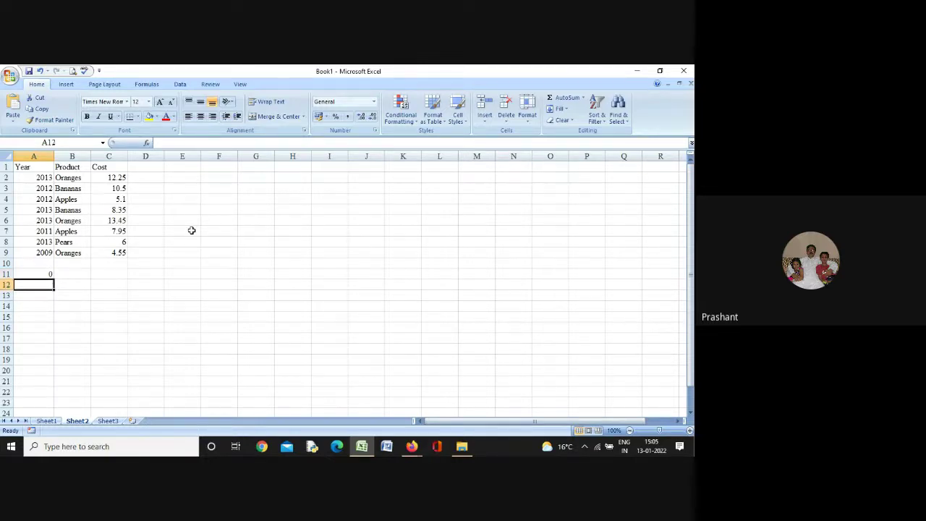
pyautogui.write('=')
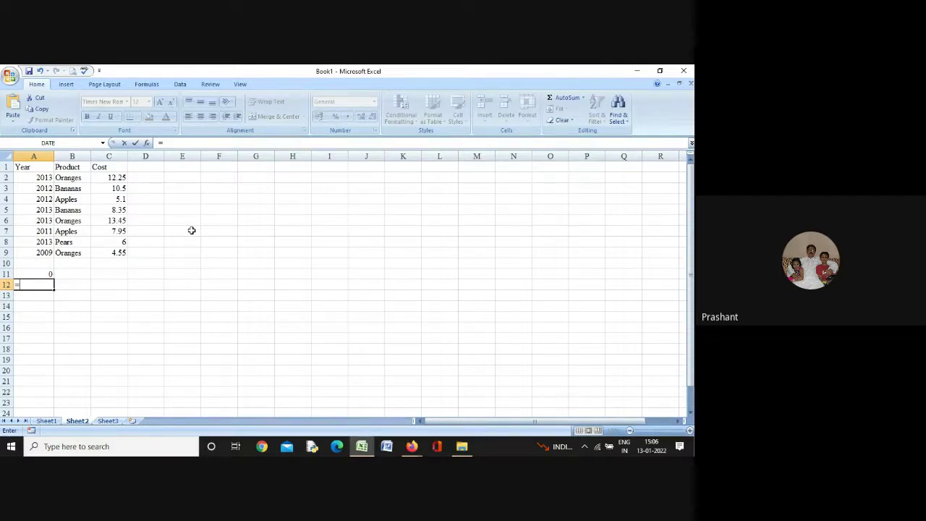
# Complete A12 as =COUNTIFS(A2:A9, "=2013", B2:B9, "=Oranges") to count 2013 Oranges rows (2)
pyautogui.write('co')
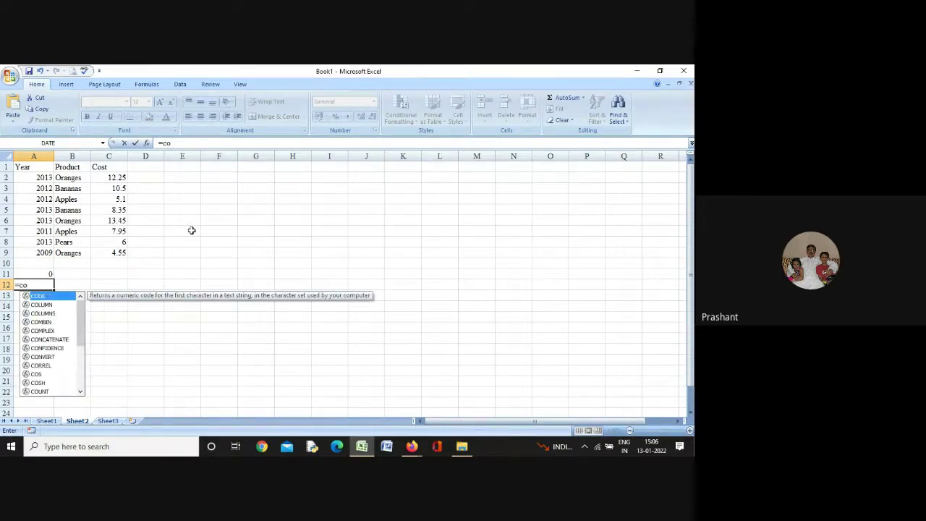
pyautogui.write('unt')
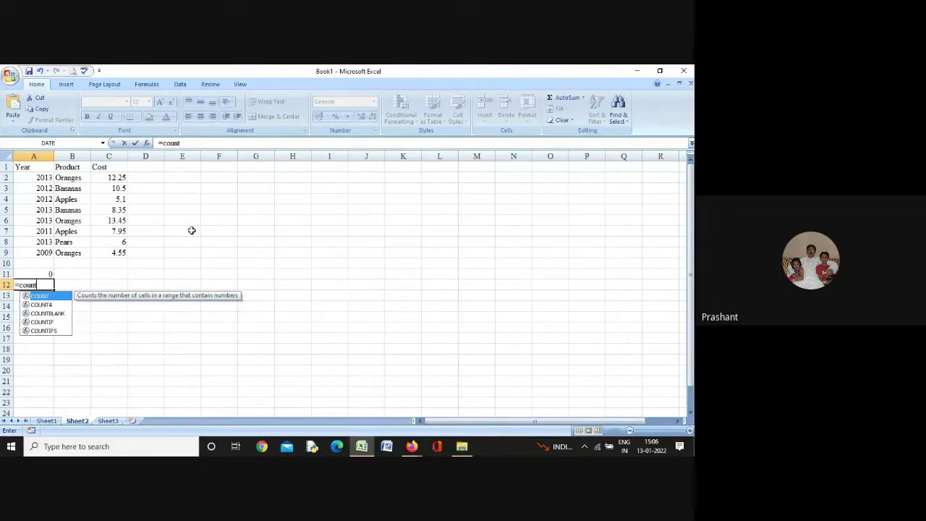
pyautogui.write('if')
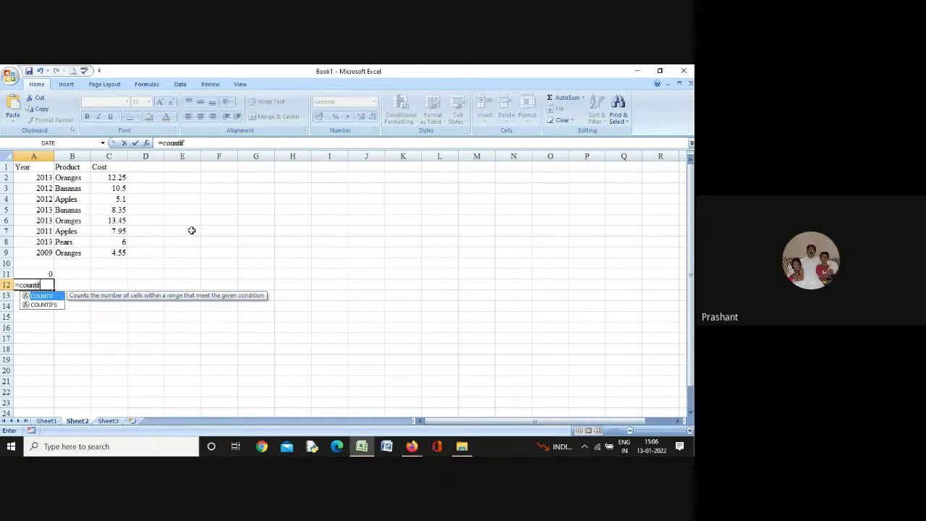
pyautogui.write('s')
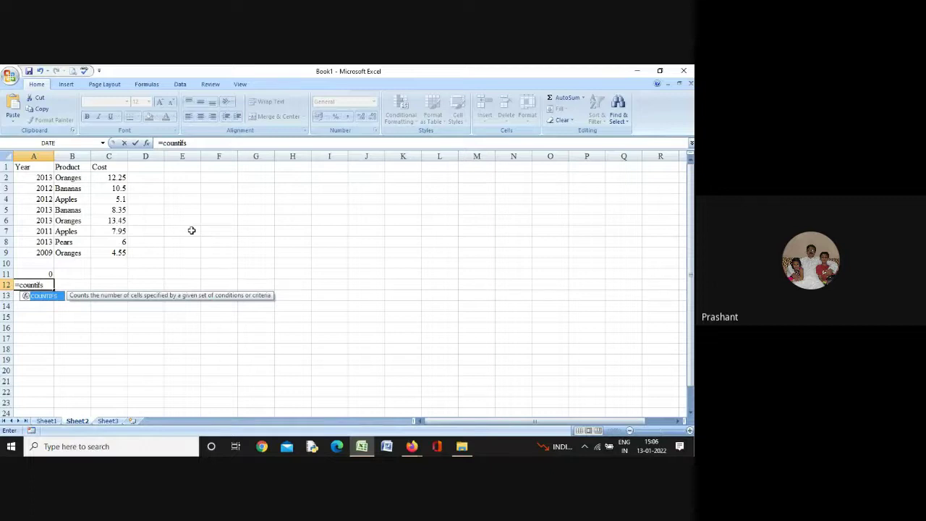
pyautogui.write('(')
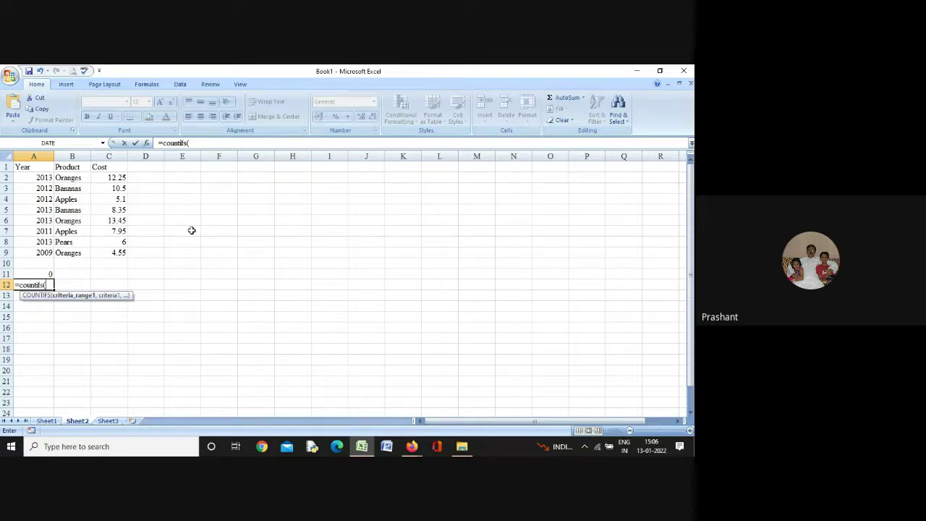
pyautogui.write('a')
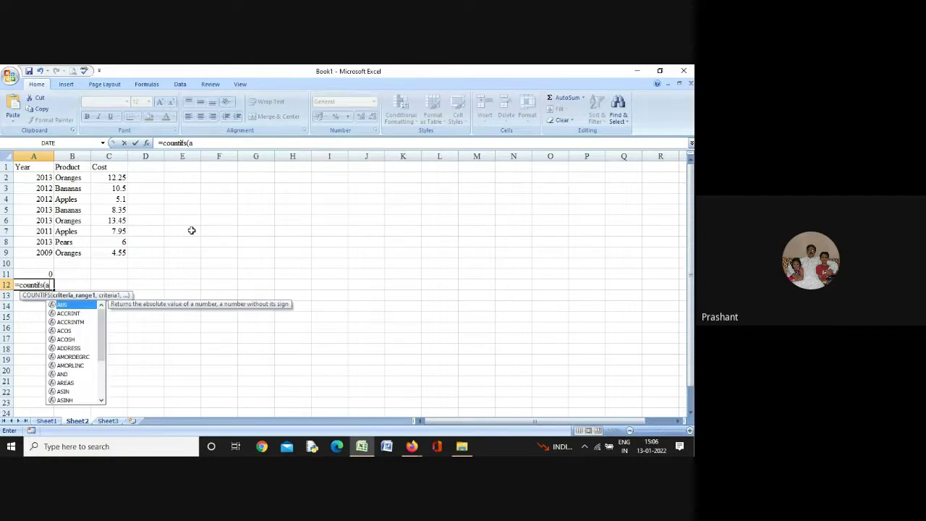
pyautogui.write('2:')
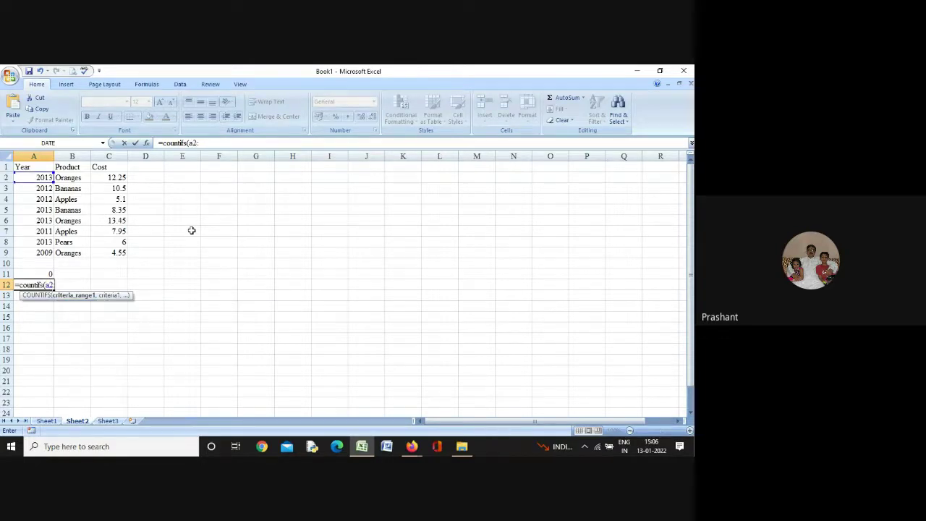
pyautogui.write('a9,')
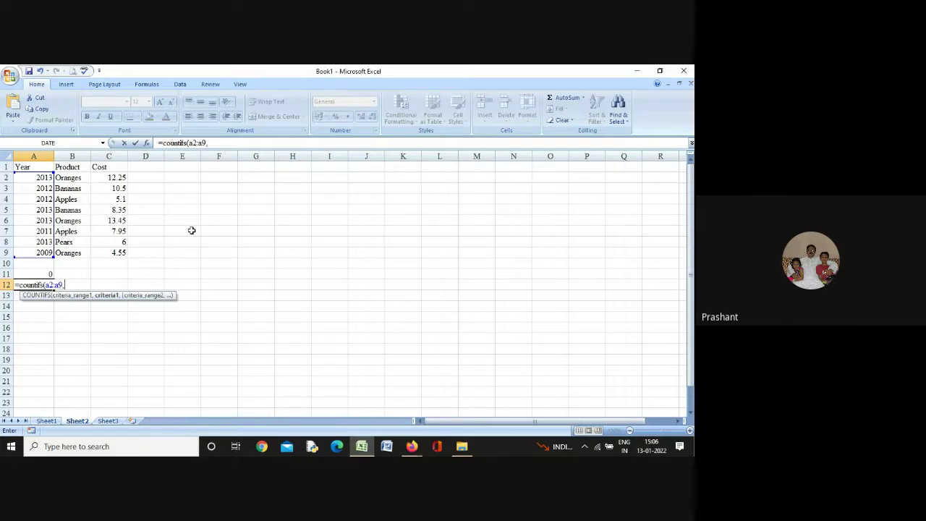
pyautogui.write(' "=2013"')
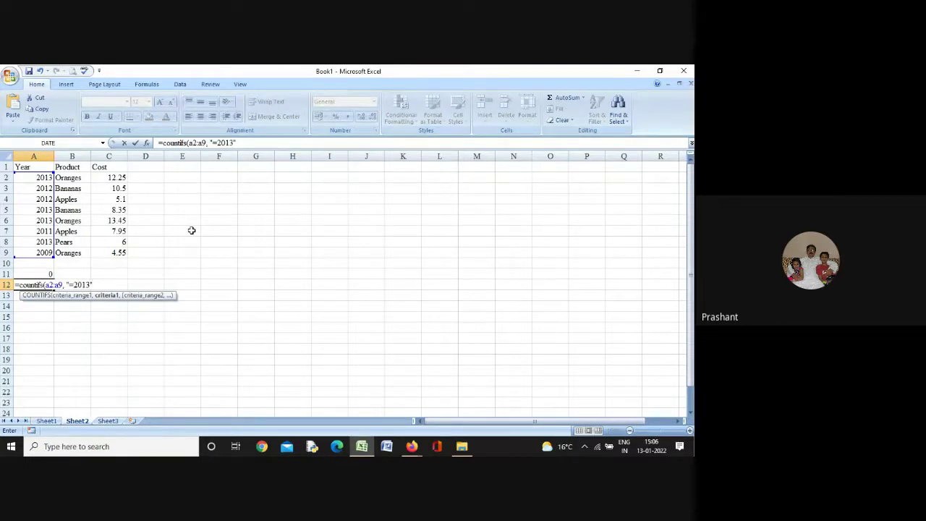
pyautogui.write(', ')
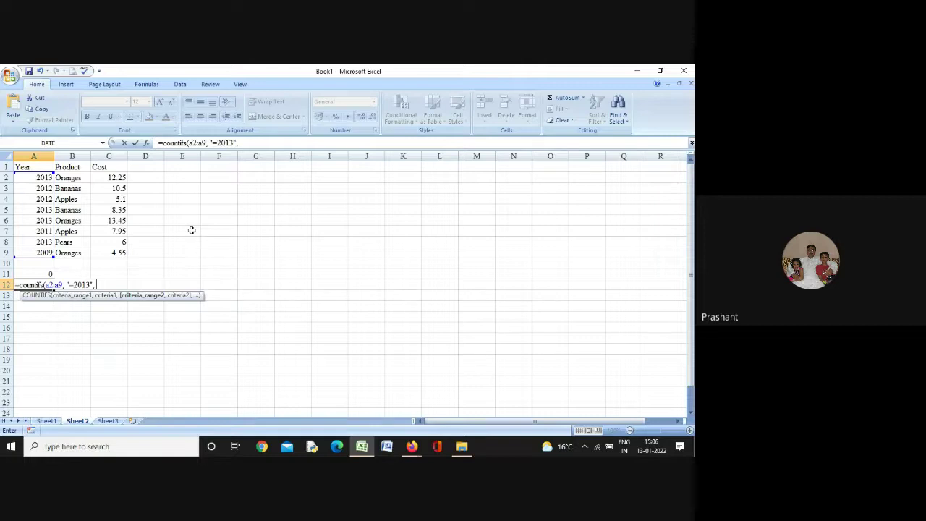
pyautogui.write('b2:b')
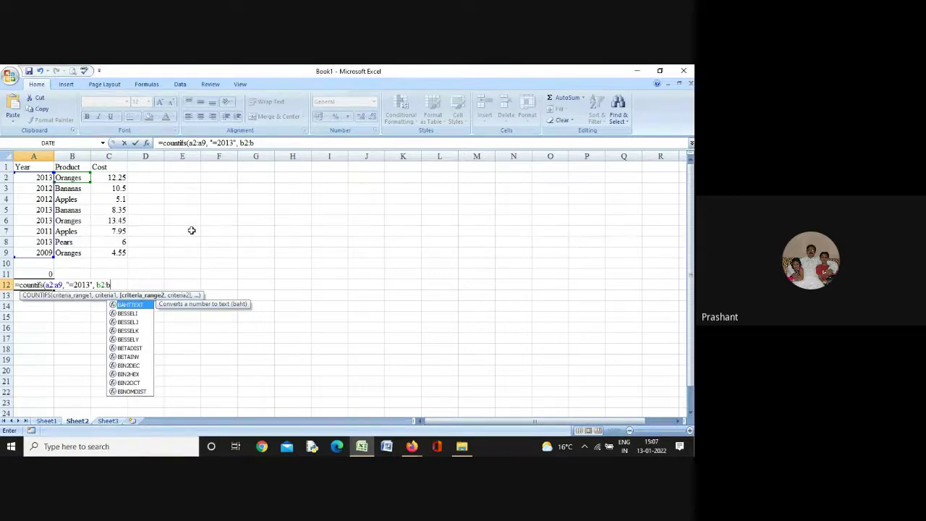
pyautogui.write('9')
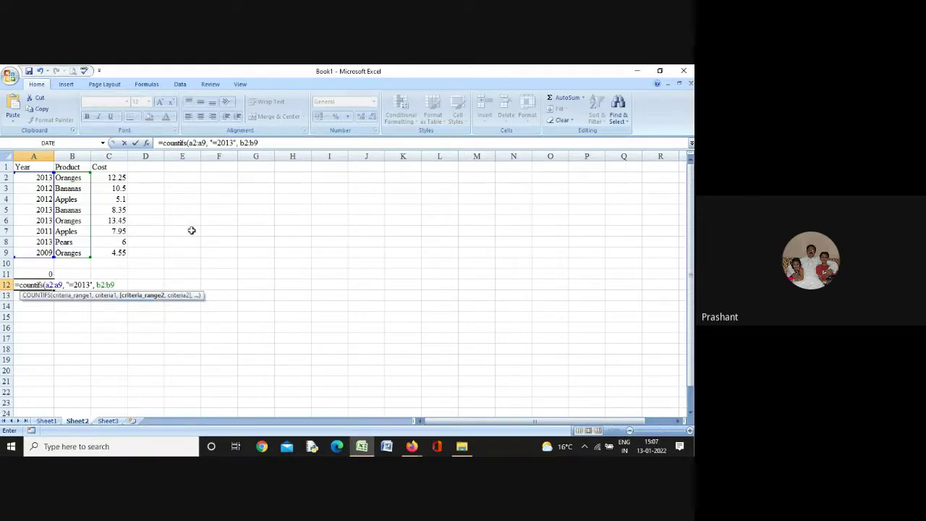
pyautogui.write(', "')
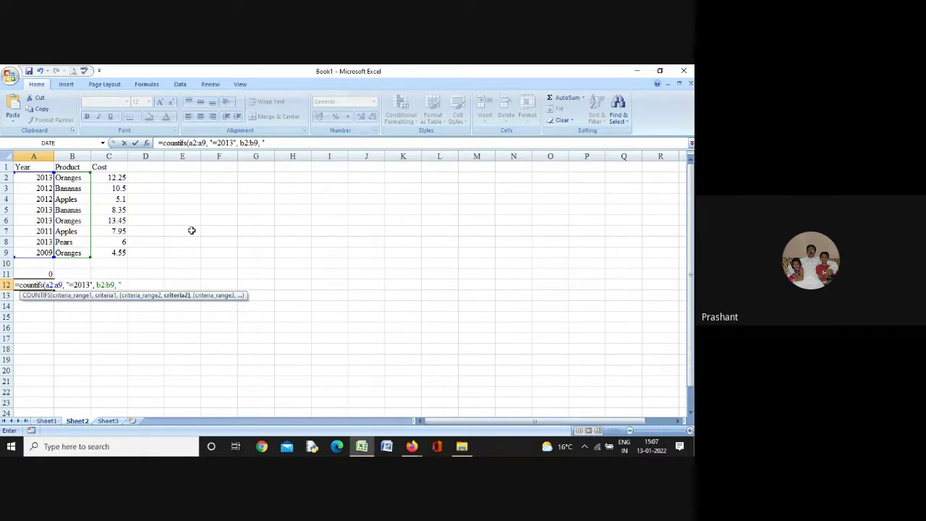
pyautogui.write('=Oranges")')
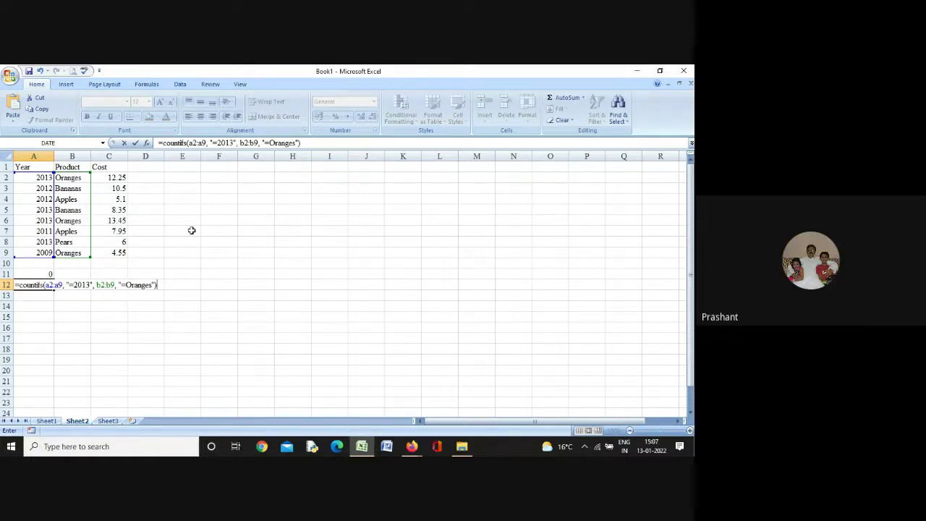
pyautogui.press('Return')
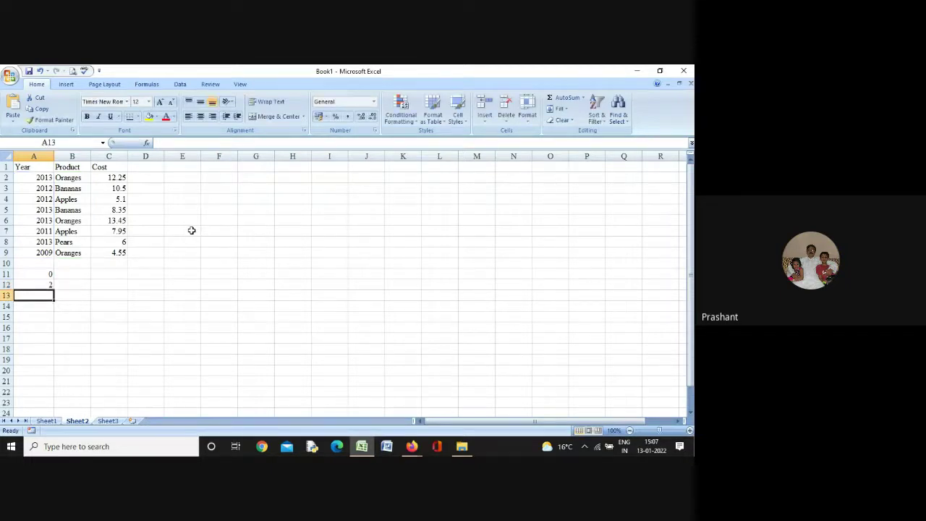
# Zoom the sheet to 120% and inspect A12's COUNTIFS formula, leaving its result of 2 unchanged
pyautogui.click(689, 431)
pyautogui.click(688, 431)
pyautogui.click(688, 431)
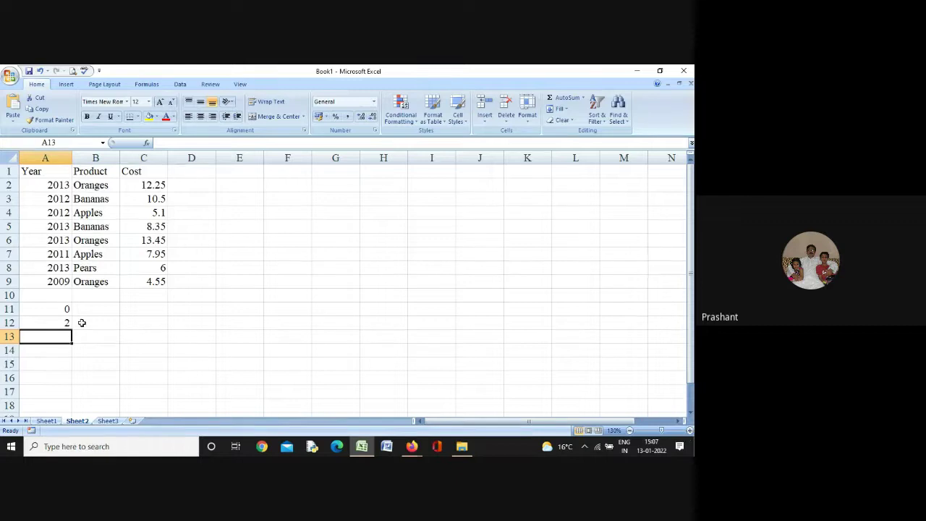
pyautogui.doubleClick(35, 324)
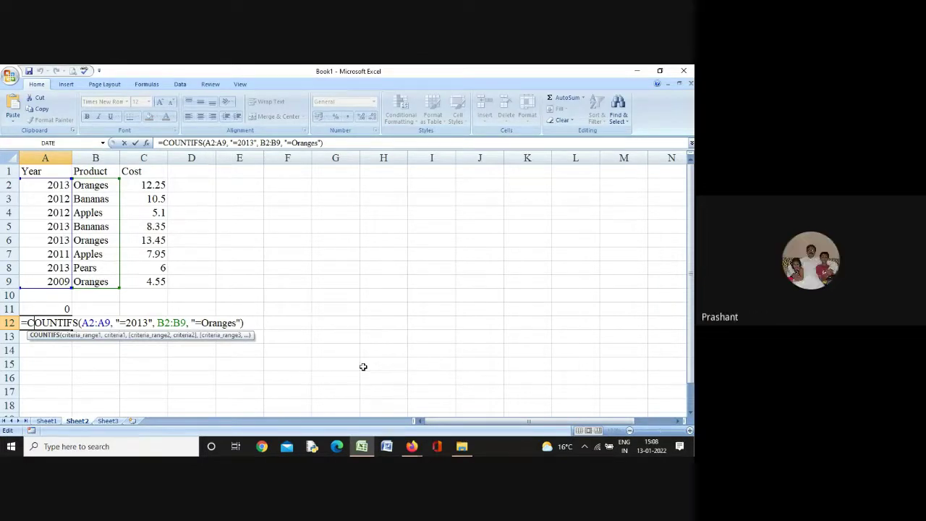
pyautogui.press('Return')
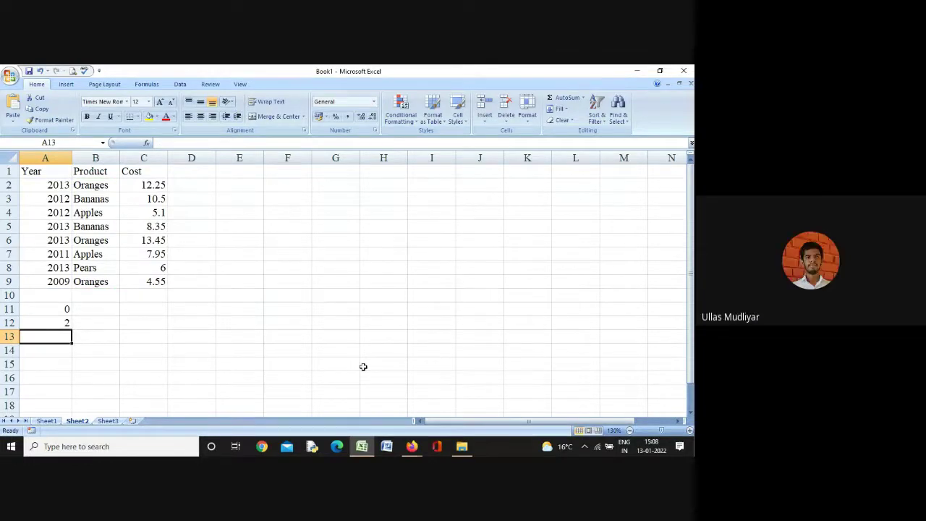
pyautogui.doubleClick(50, 323)
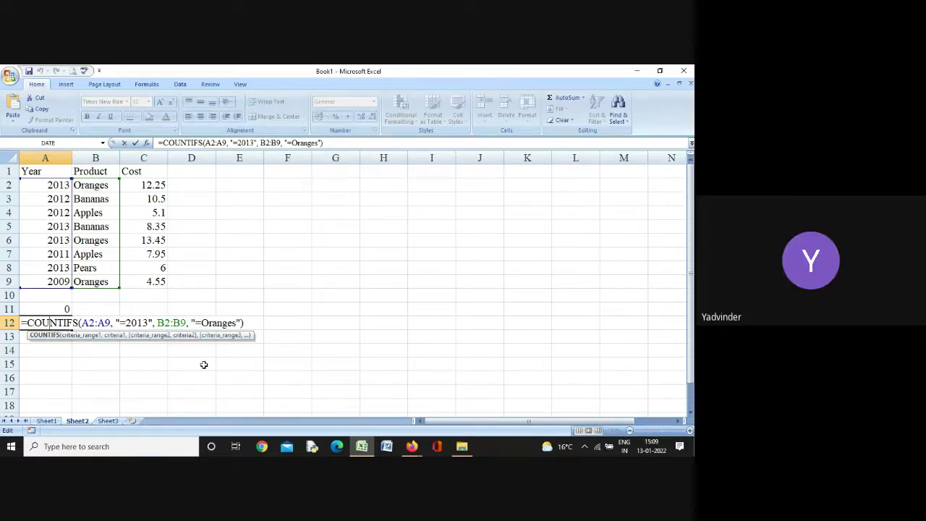
pyautogui.press('Return')
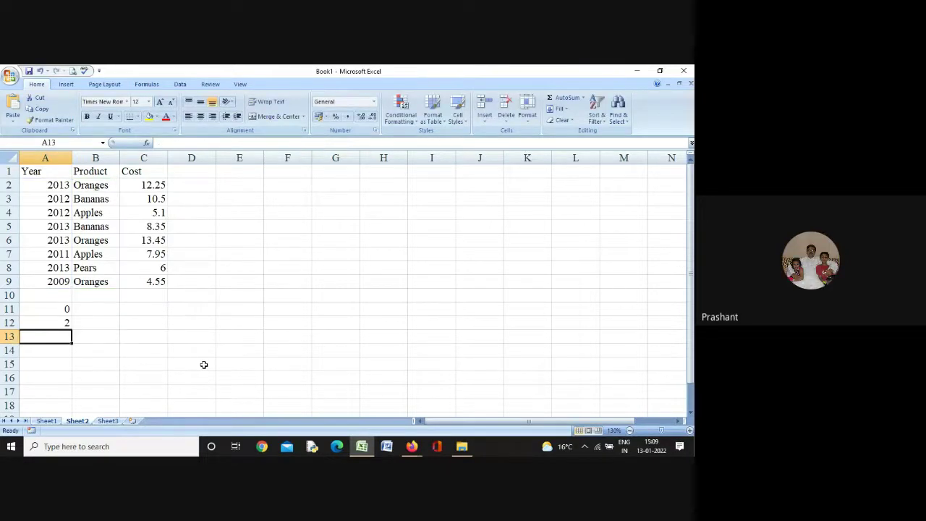
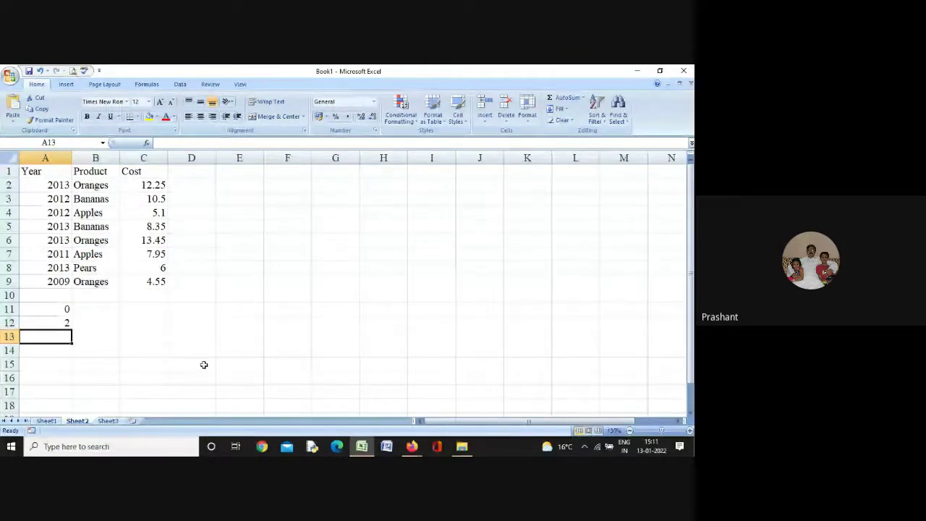
# Bring the Excel workbook back in front of the video call and dismiss the presenting notification
pyautogui.click(365, 446)
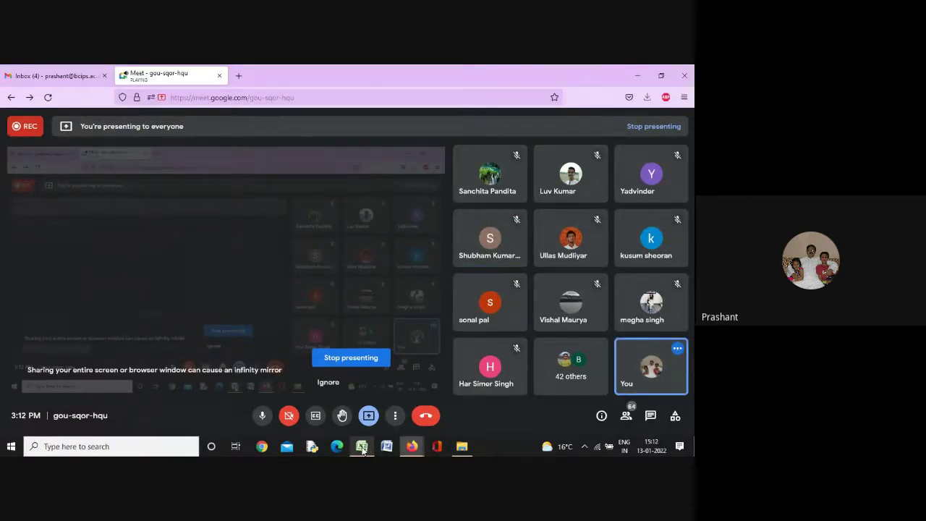
pyautogui.click(362, 446)
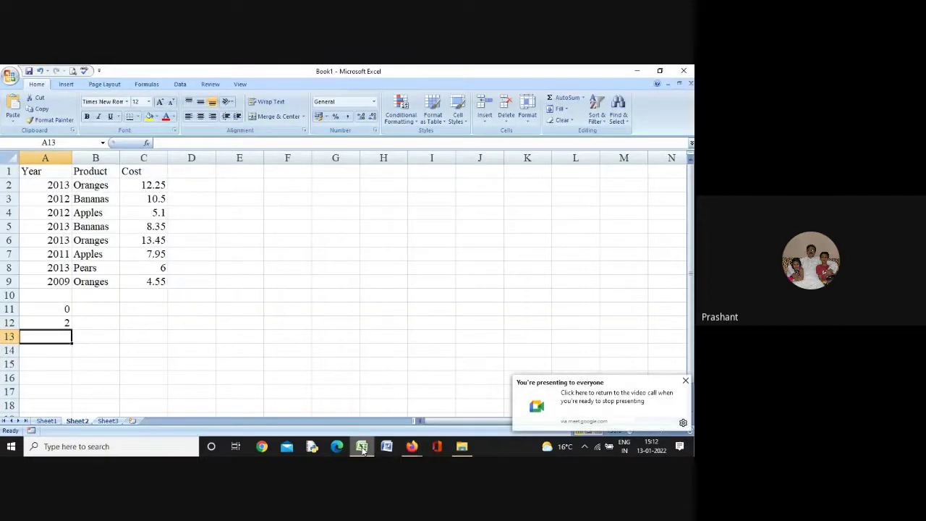
pyautogui.click(684, 380)
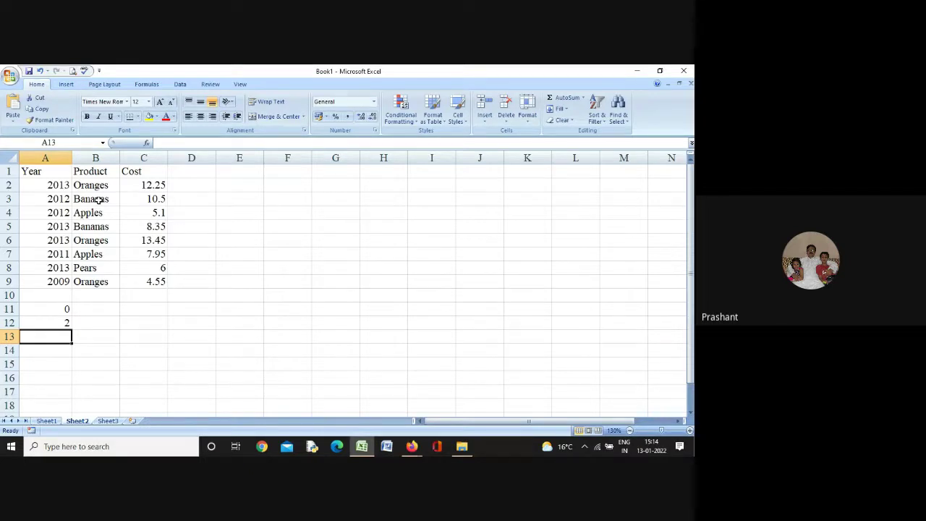
# Enter =COUNTIFS(A2:A9,">=2009",A2:A9,"<2012",B2:B9,"=Oranges") in A13, fixing the closing quote and bracket, giving 1
pyautogui.write('=')
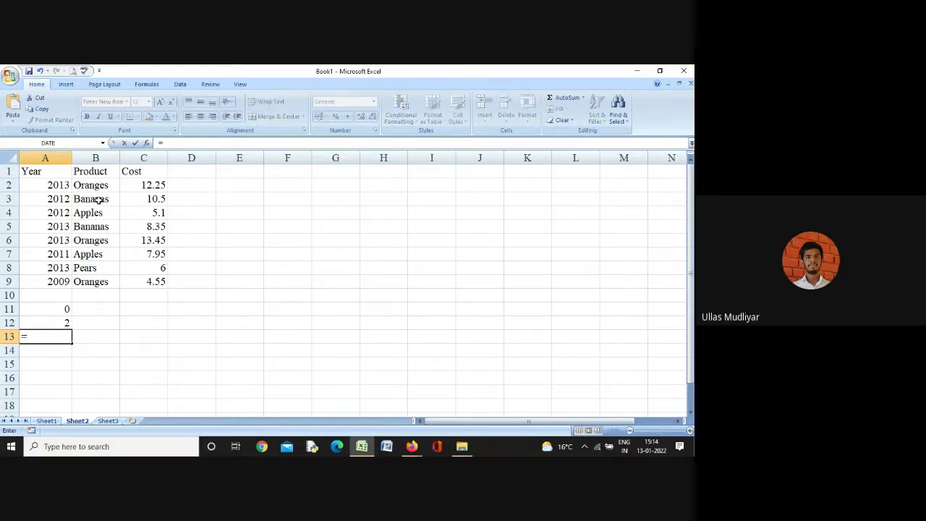
pyautogui.write('co')
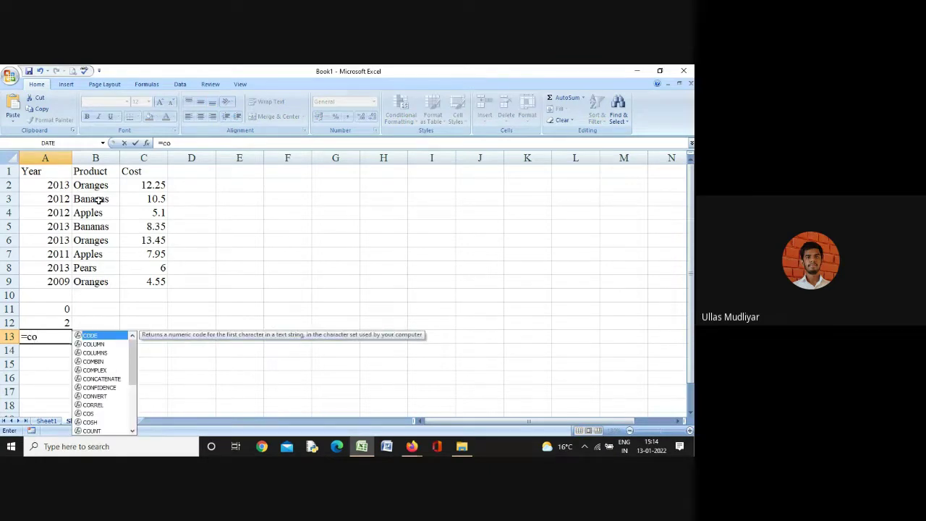
pyautogui.write('unt')
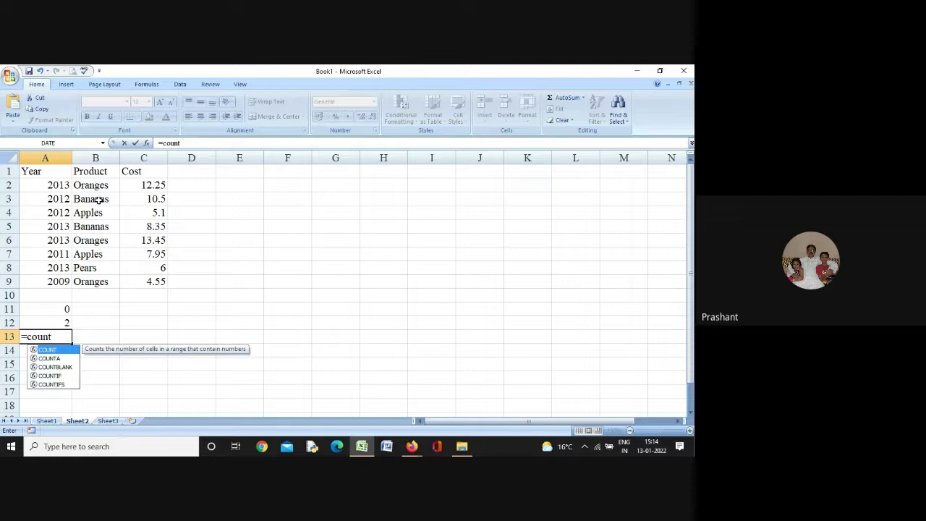
pyautogui.write('ifs')
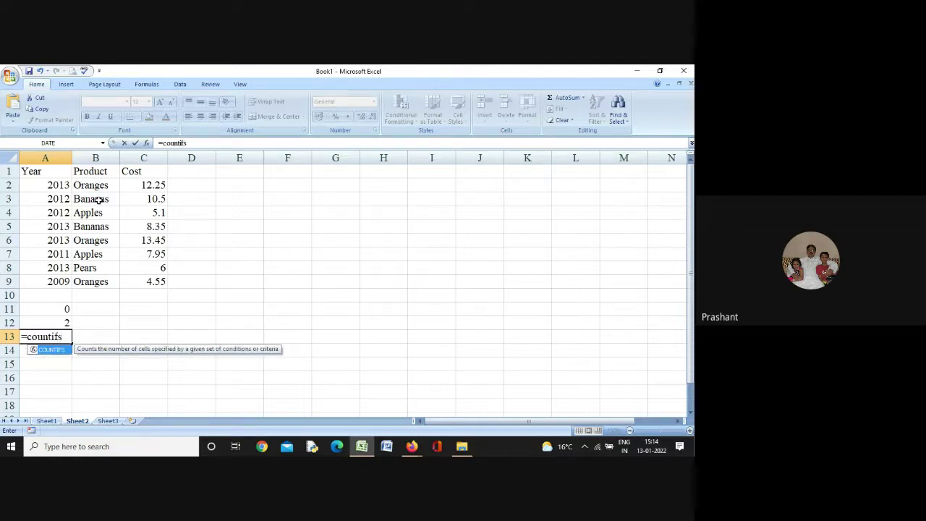
pyautogui.write('(')
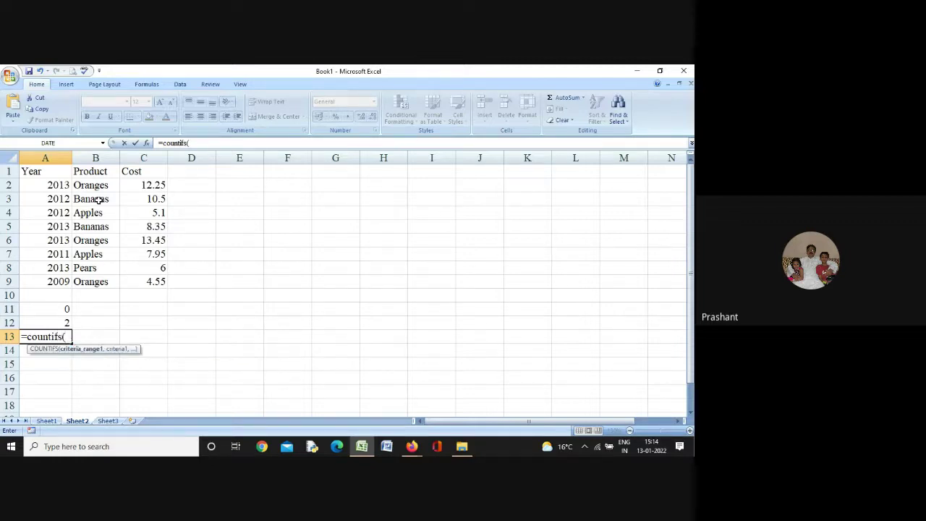
pyautogui.write('a')
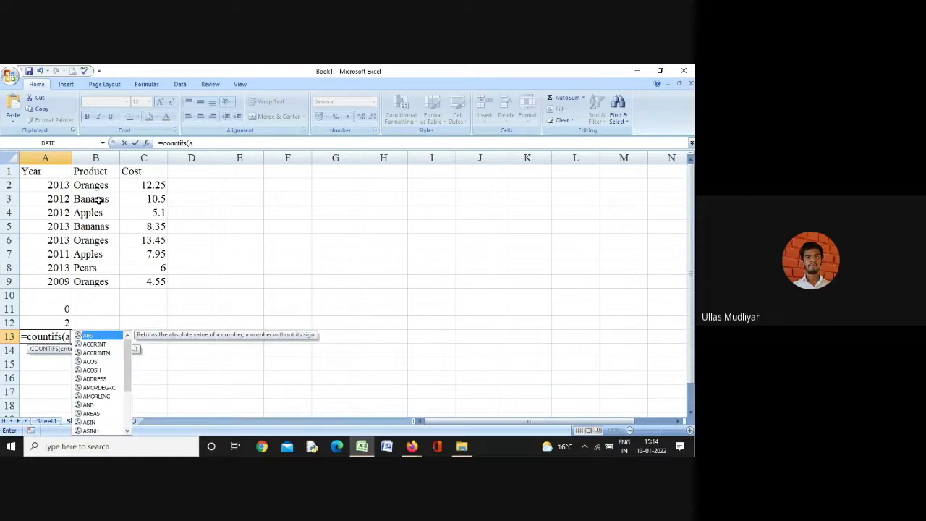
pyautogui.write('2:a9')
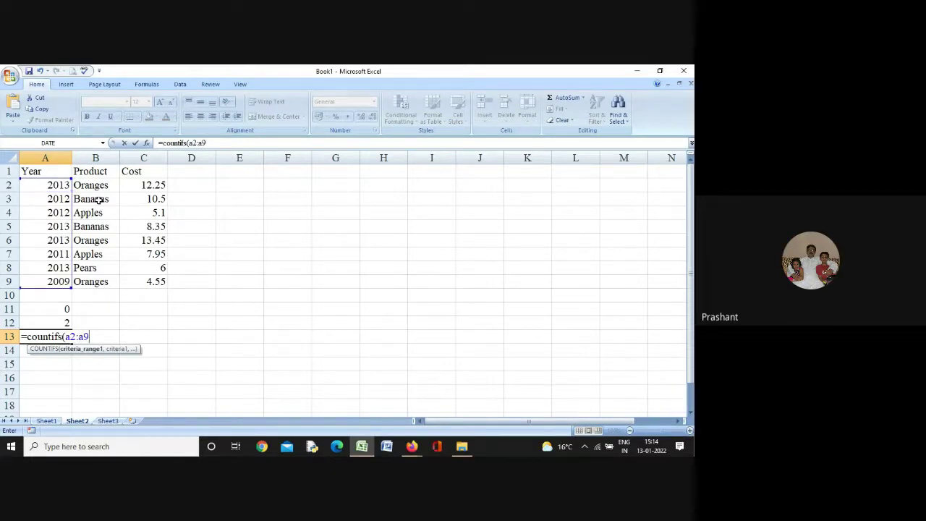
pyautogui.write(', "')
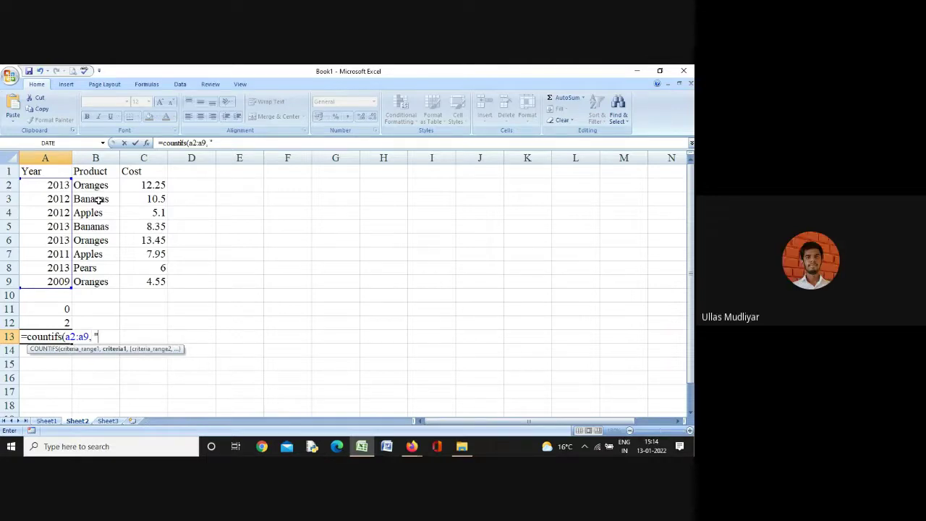
pyautogui.write('>=')
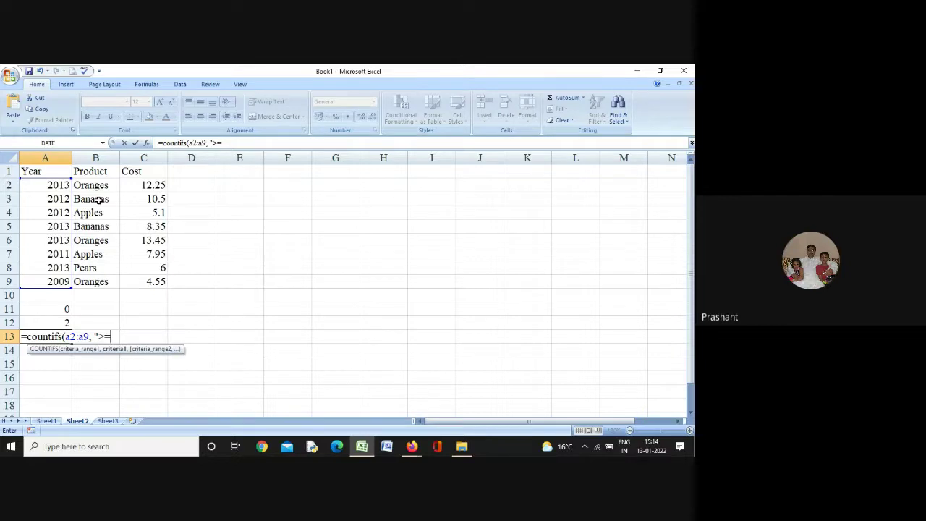
pyautogui.write('2009",')
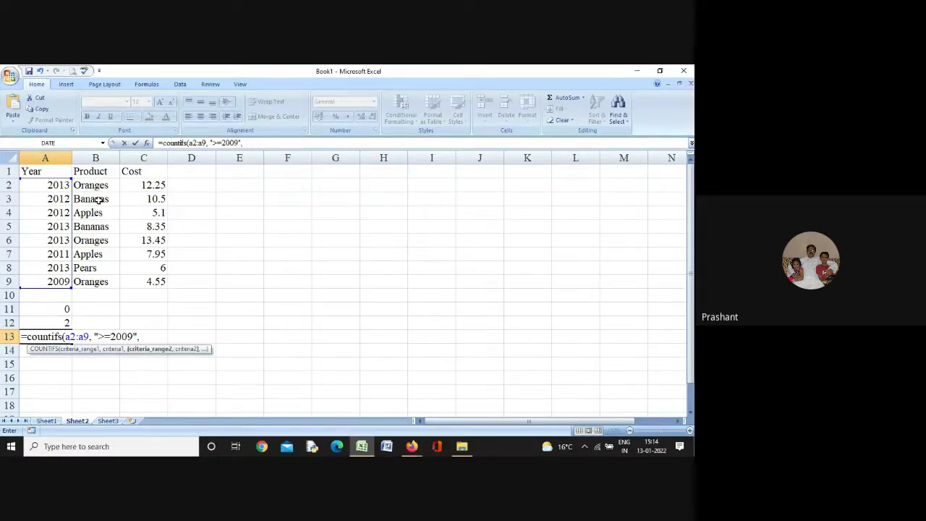
pyautogui.write(' a2:a9,')
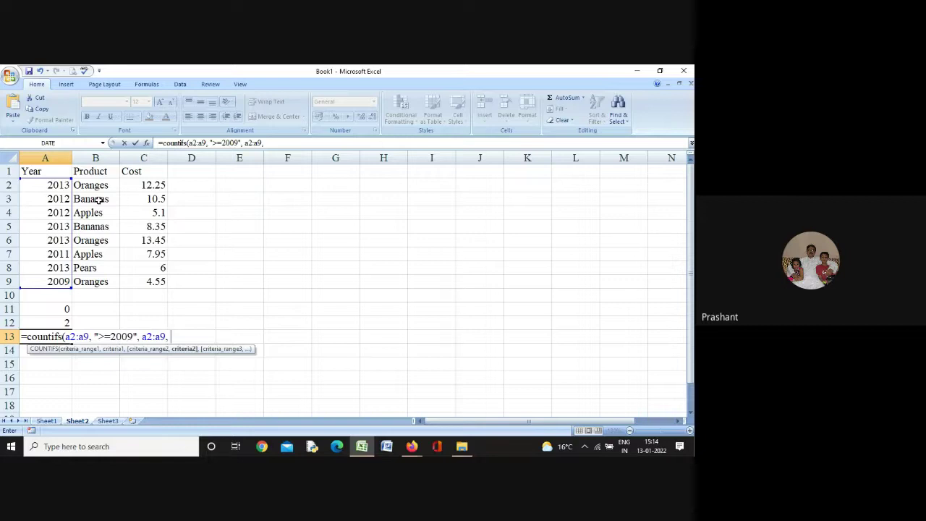
pyautogui.write(' "')
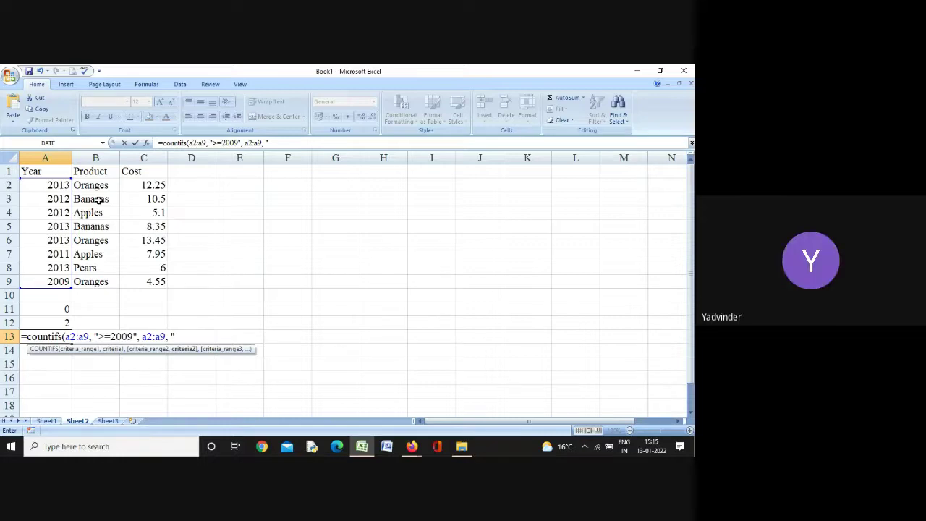
pyautogui.write('<2012"')
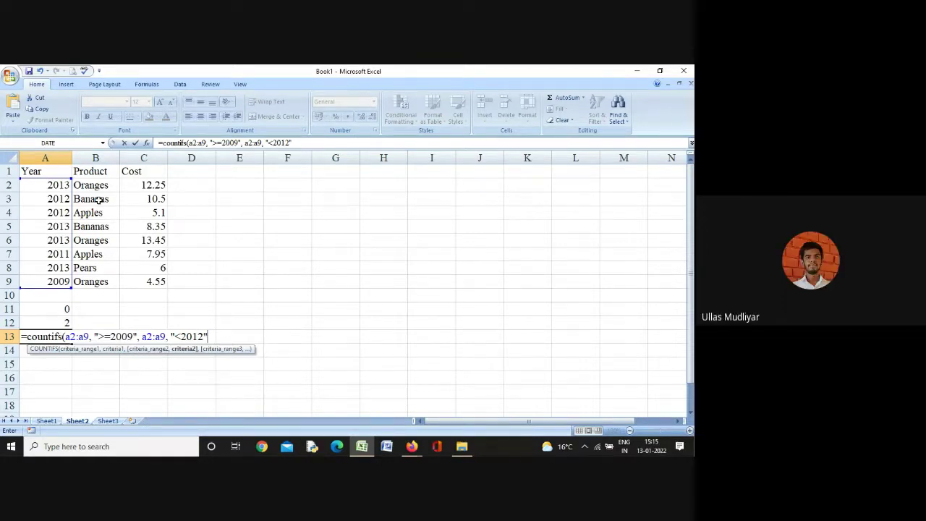
pyautogui.write(', b')
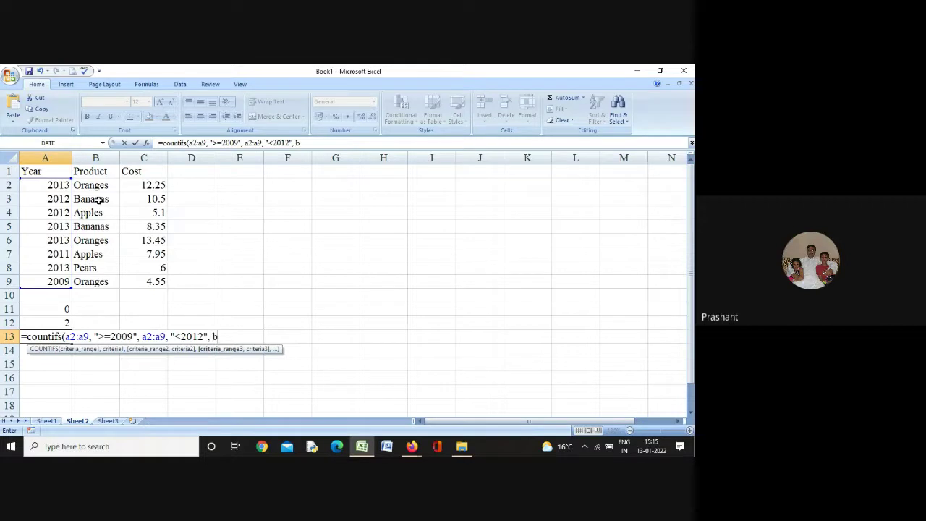
pyautogui.write('2:b9')
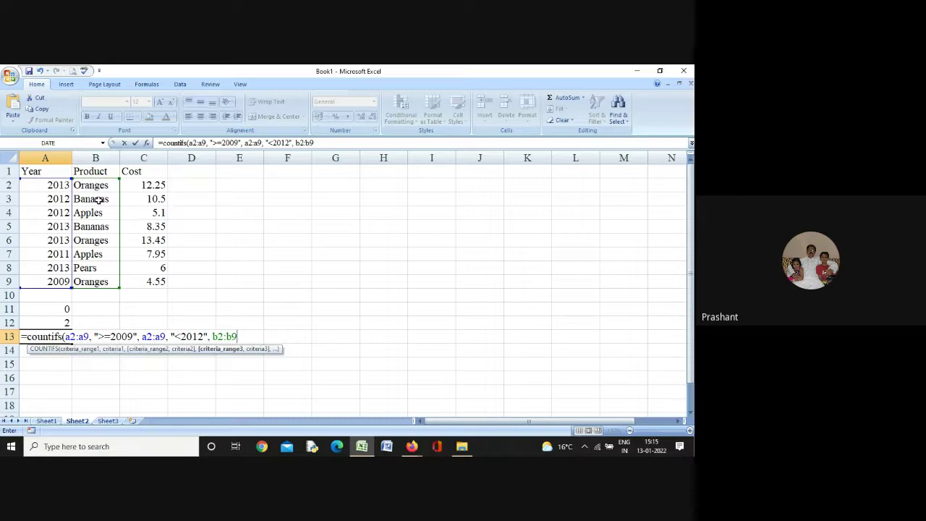
pyautogui.write(', ')
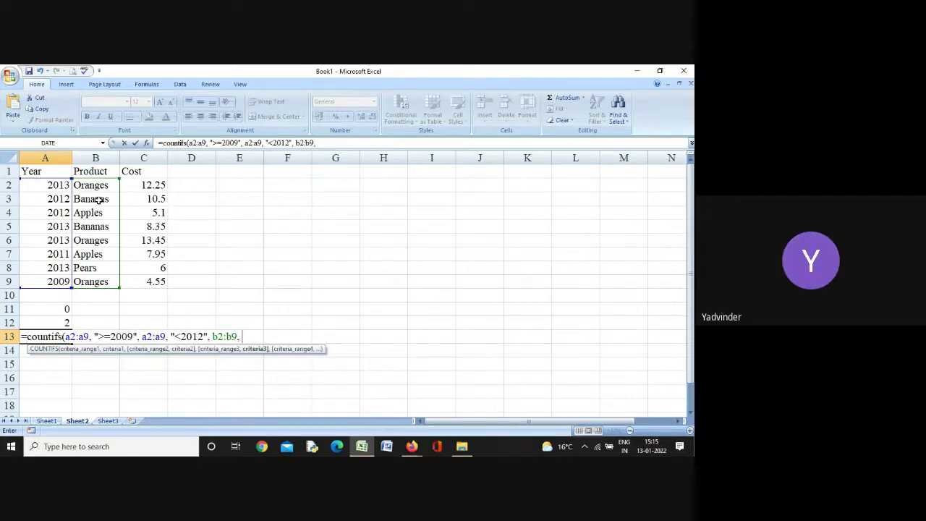
pyautogui.write('"')
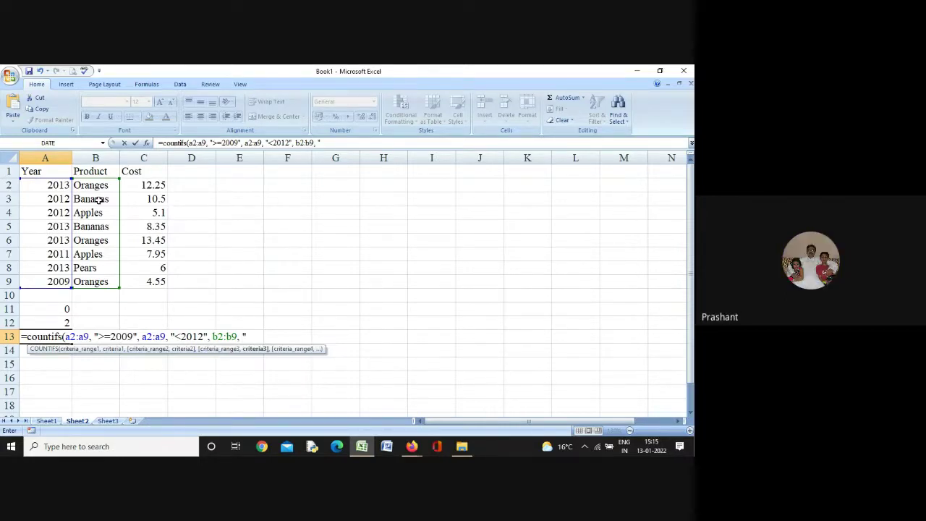
pyautogui.write('=Oranges)')
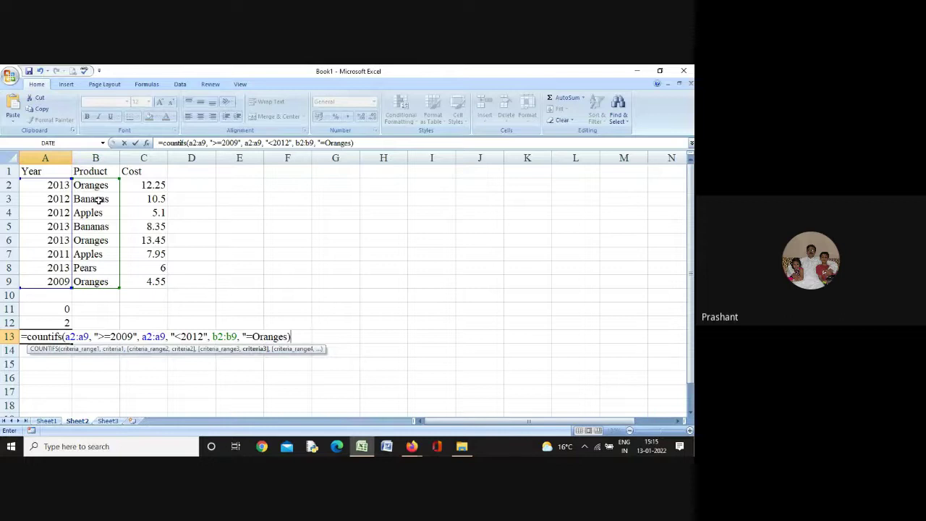
pyautogui.press('BackSpace')
pyautogui.write('")')
pyautogui.press('Return')
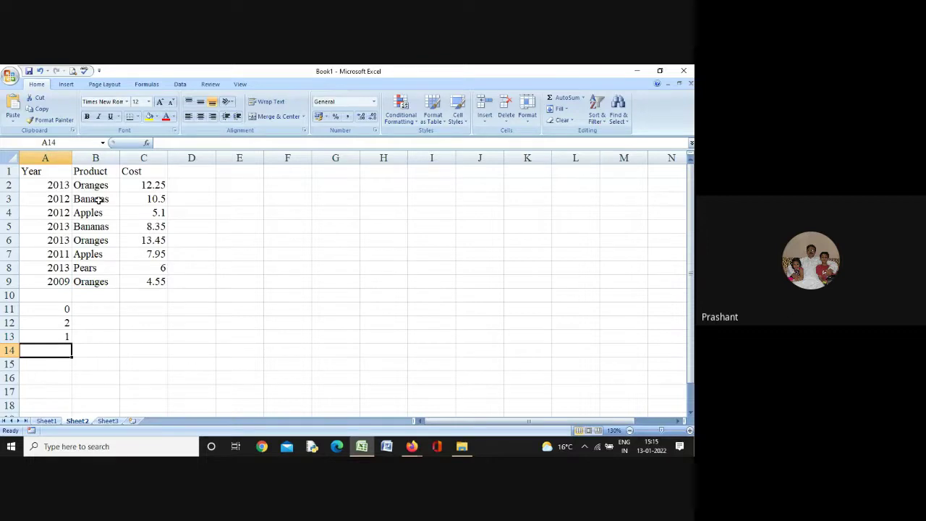
# Change A13's product criterion from "=Oranges" to "=Orange", so the count drops to 0
pyautogui.press('Up')
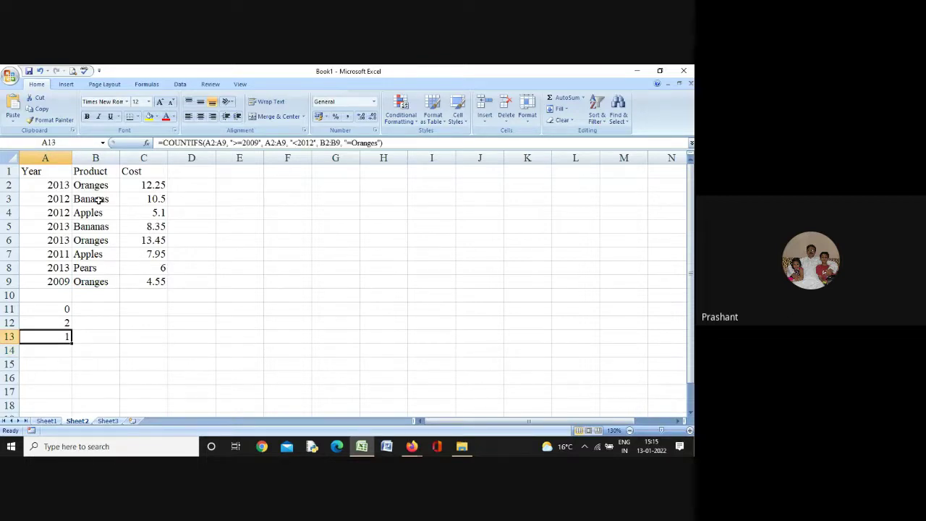
pyautogui.doubleClick(41, 339)
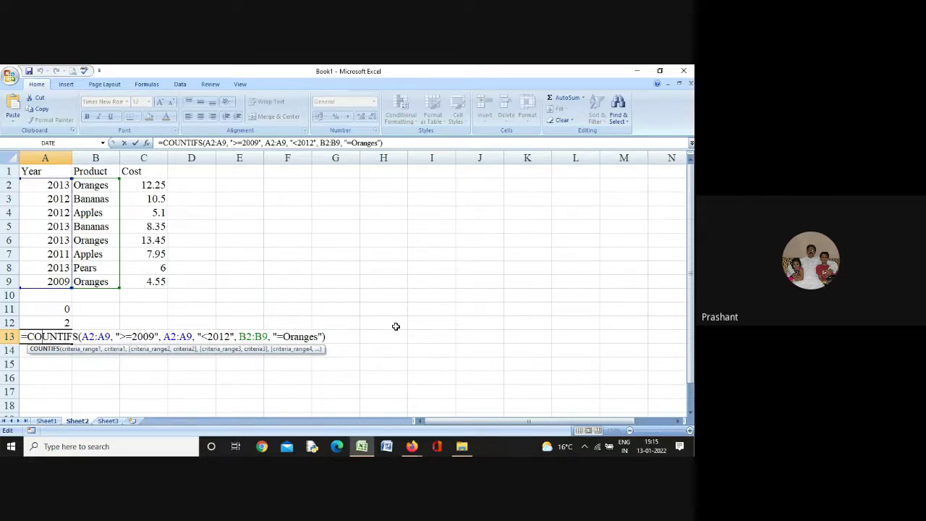
pyautogui.click(318, 336)
pyautogui.press('BackSpace')
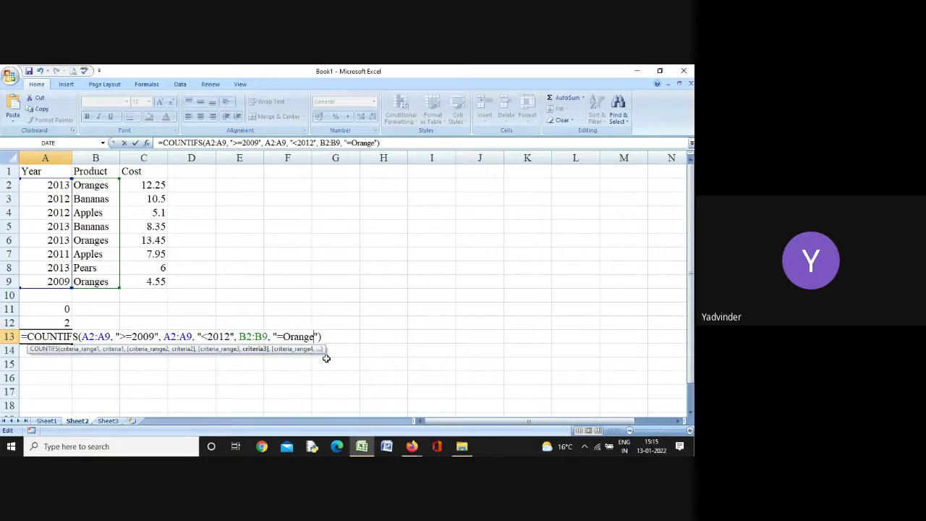
pyautogui.press('Return')
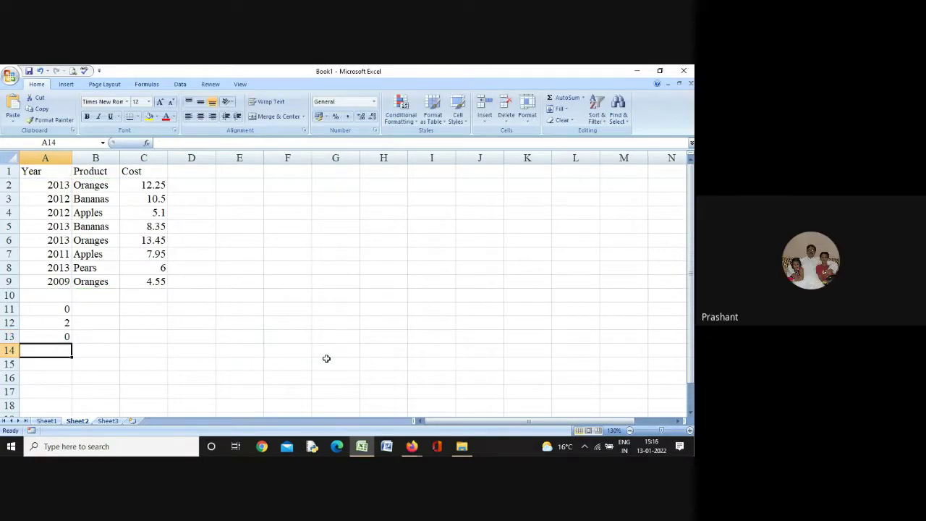
pyautogui.press('Up')
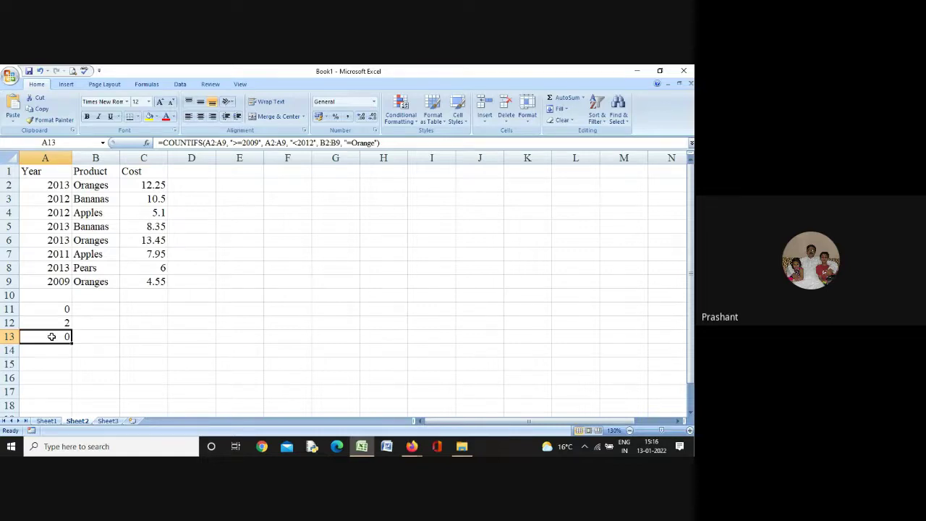
# Restore A13's criterion to "=Oranges" so the count shows 1 again
pyautogui.doubleClick(51, 337)
pyautogui.click(312, 337)
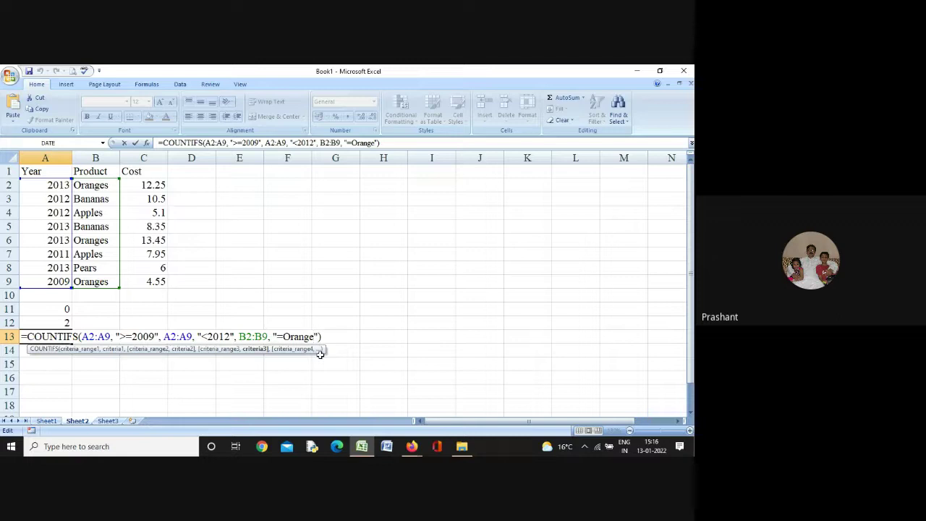
pyautogui.write('s')
pyautogui.press('Return')
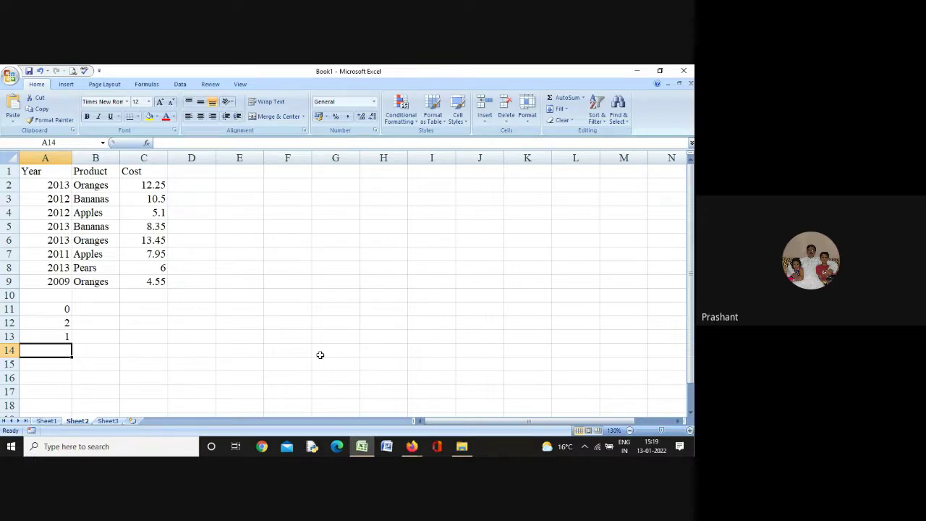
pyautogui.click(361, 446)
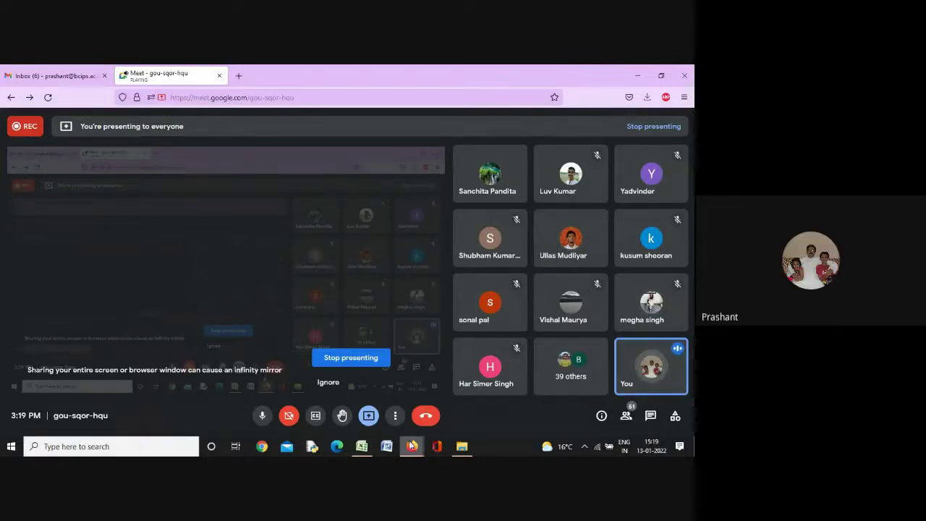
pyautogui.click(366, 446)
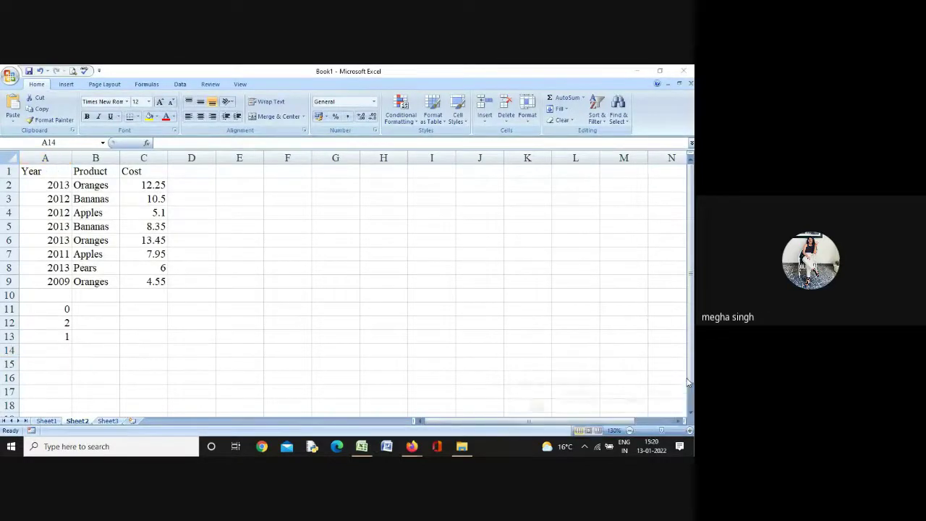
# Enter =COUNTIFS(A2:A9,">=2009",B2:B9,"B*") in A14, counting 2 rows
pyautogui.click(55, 350)
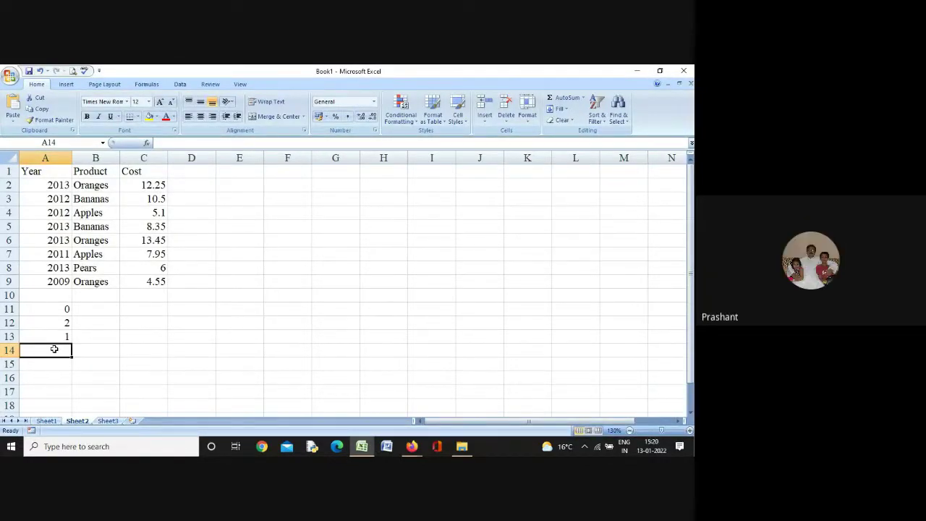
pyautogui.doubleClick(56, 351)
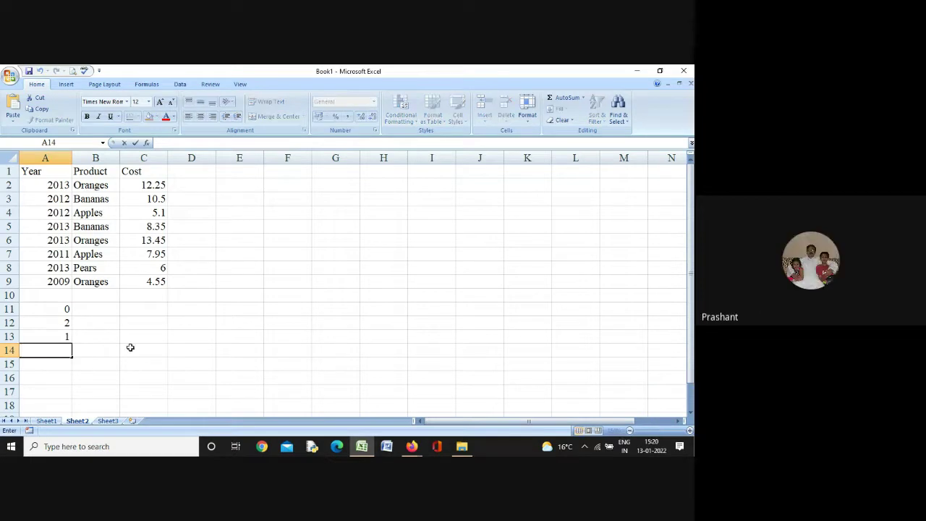
pyautogui.write('=')
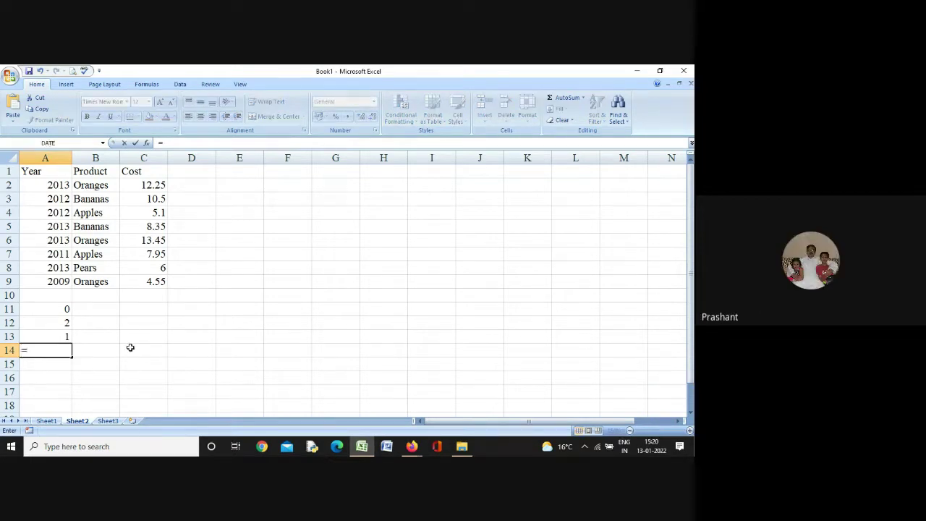
pyautogui.write('counti')
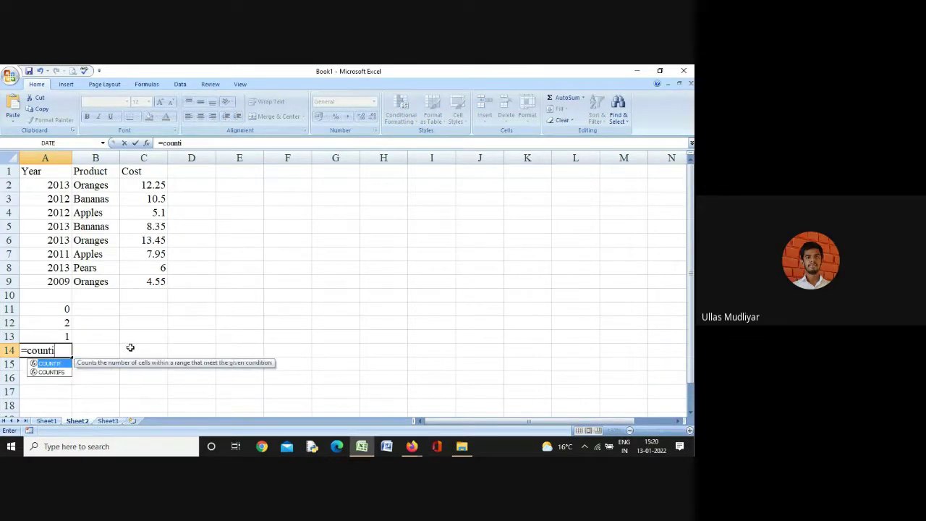
pyautogui.write('fs')
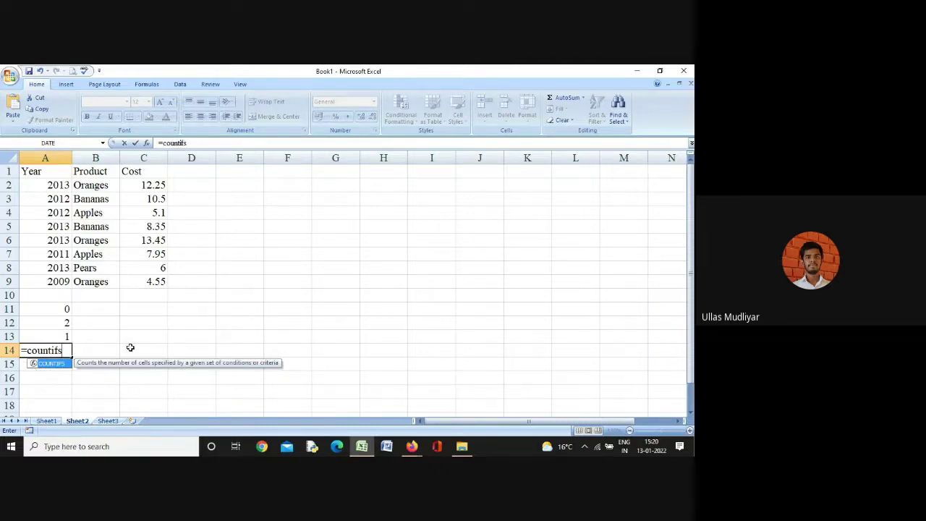
pyautogui.write('(')
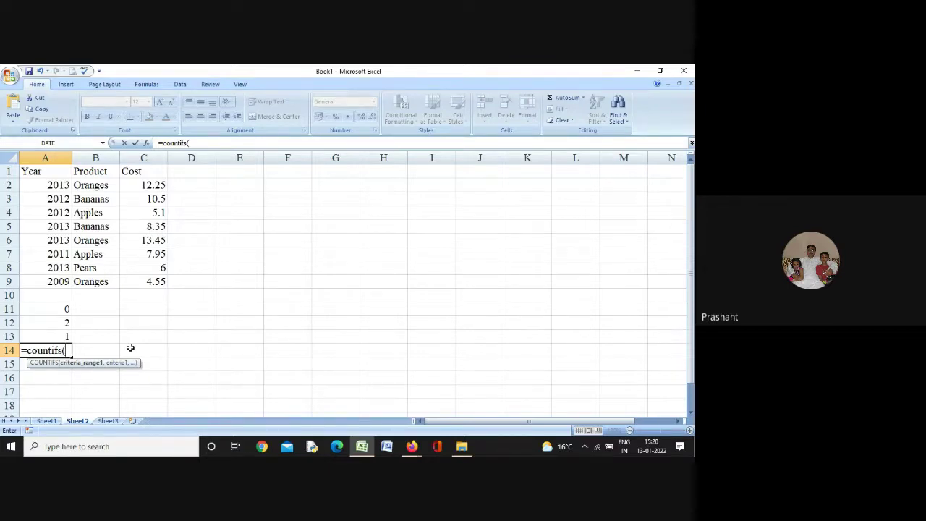
pyautogui.write('a')
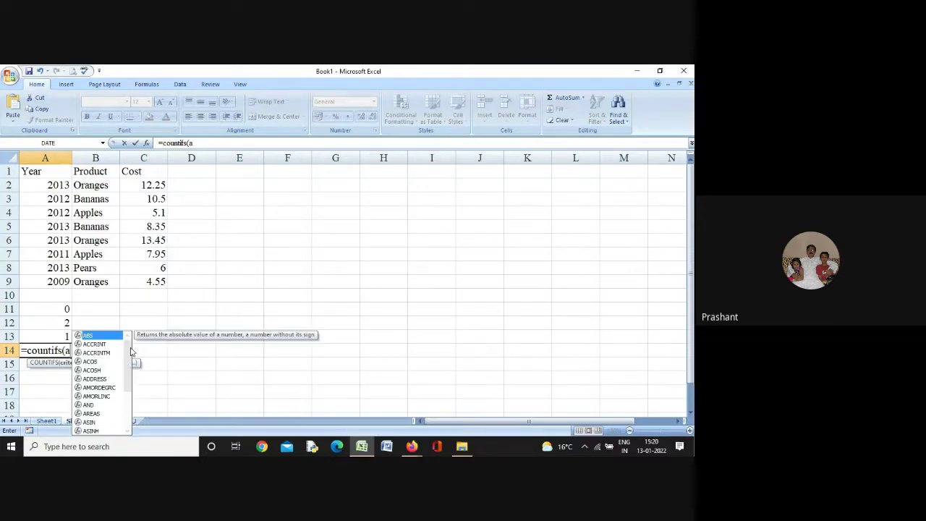
pyautogui.write('2:a')
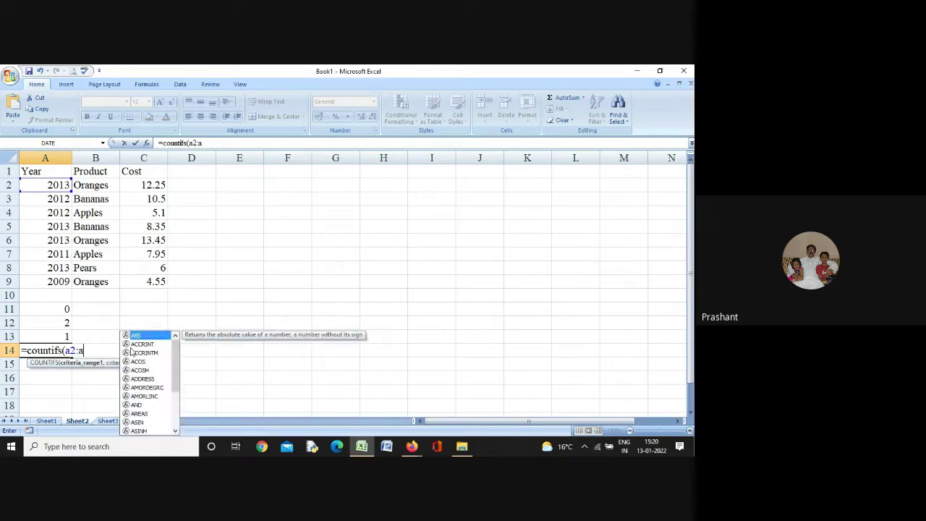
pyautogui.write('9,')
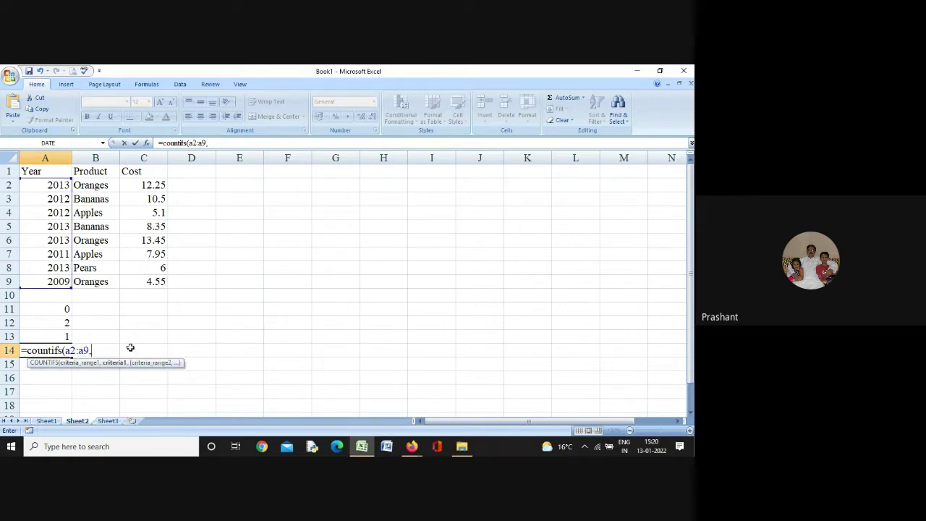
pyautogui.write(' "')
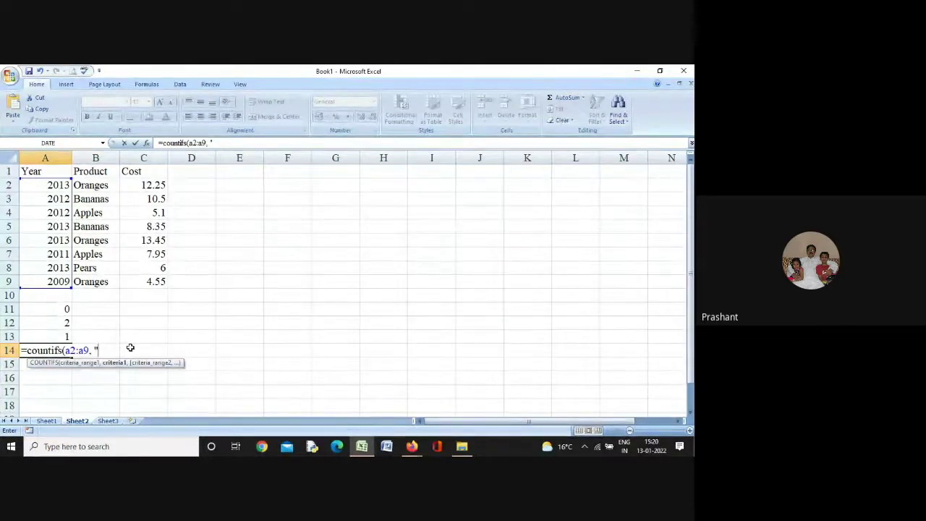
pyautogui.write('>=200')
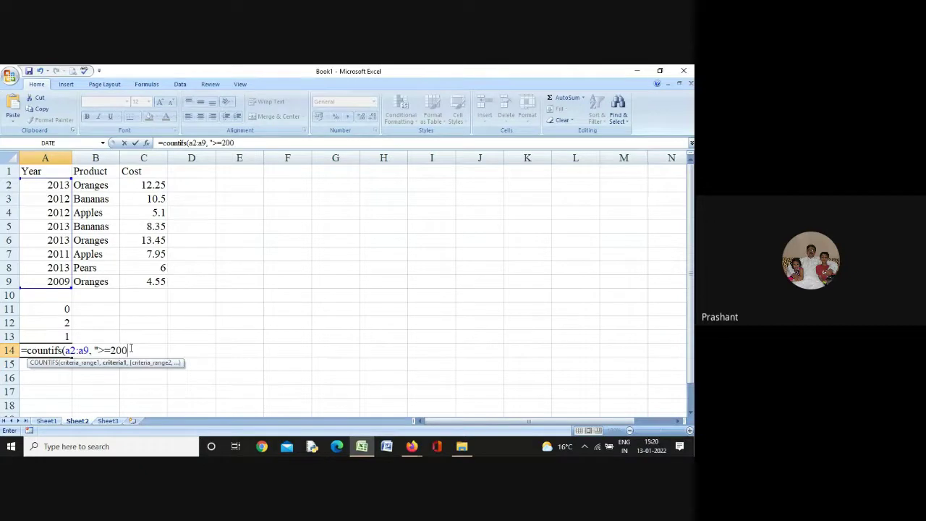
pyautogui.write('9",')
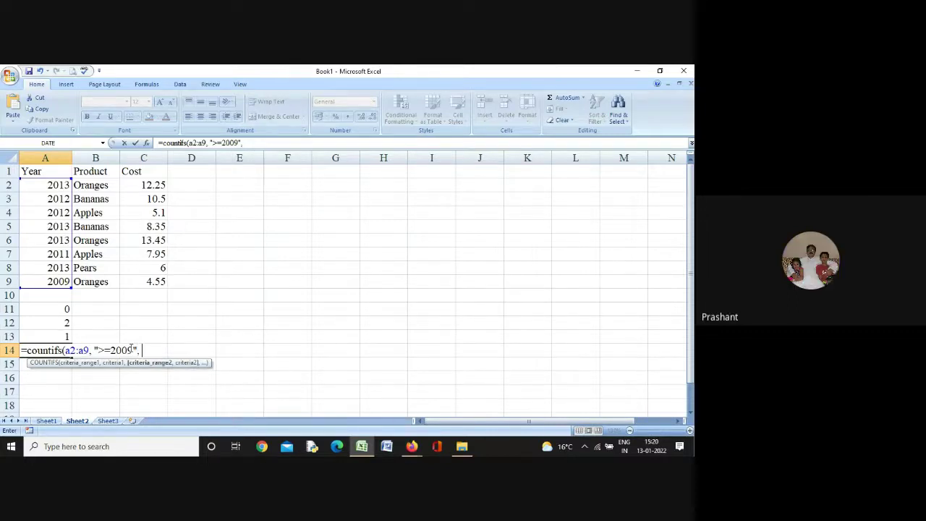
pyautogui.write(' b2:b9')
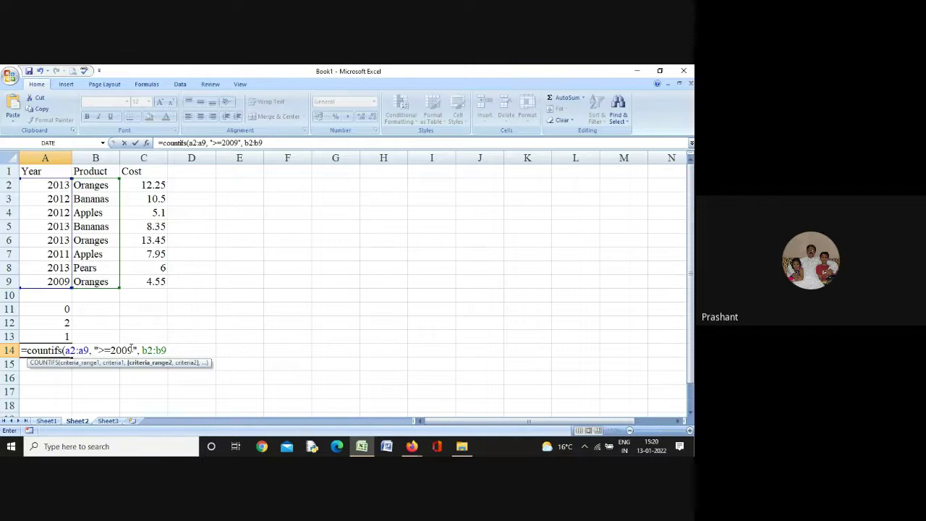
pyautogui.write(', "')
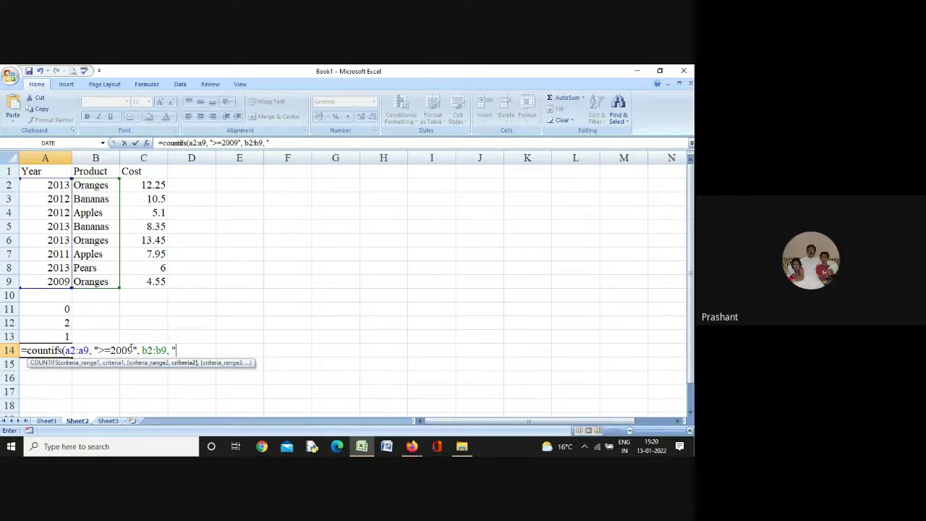
pyautogui.write('"')
pyautogui.press('BackSpace')
pyautogui.write('B')
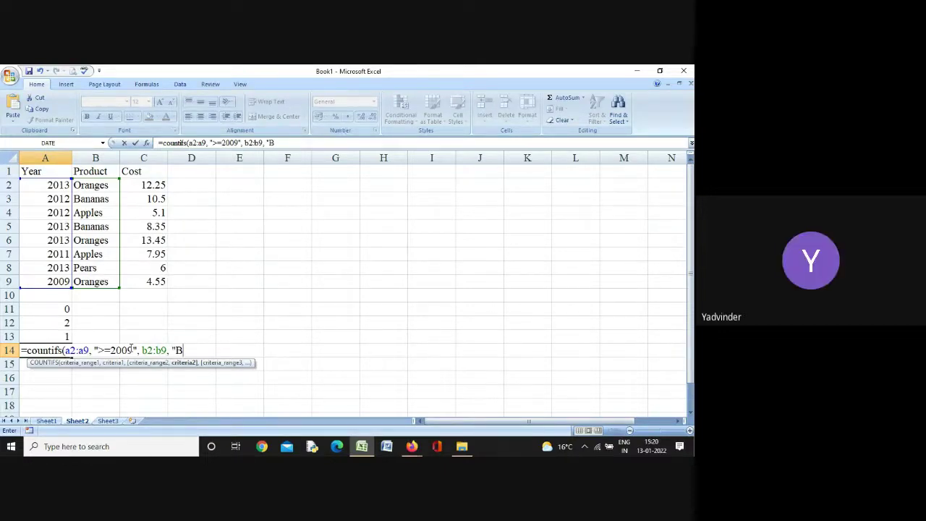
pyautogui.write('*')
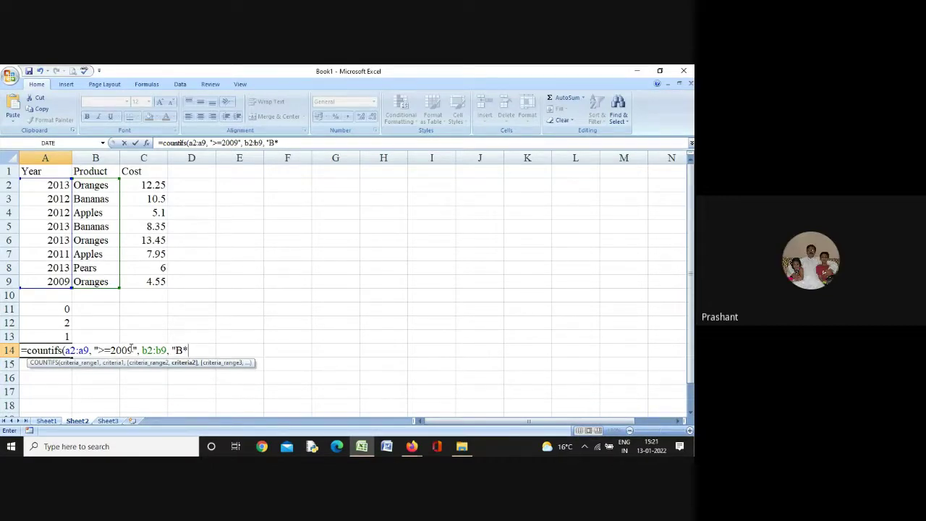
pyautogui.write('")')
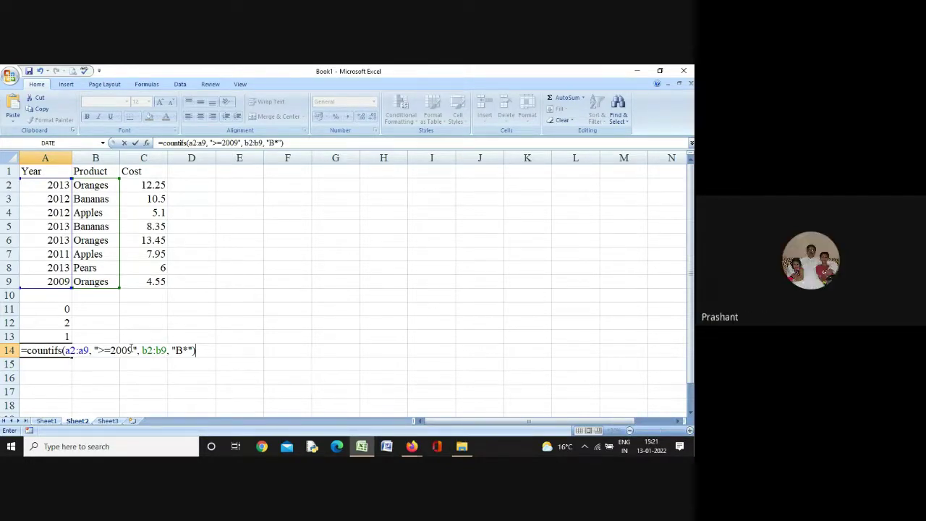
pyautogui.press('Return')
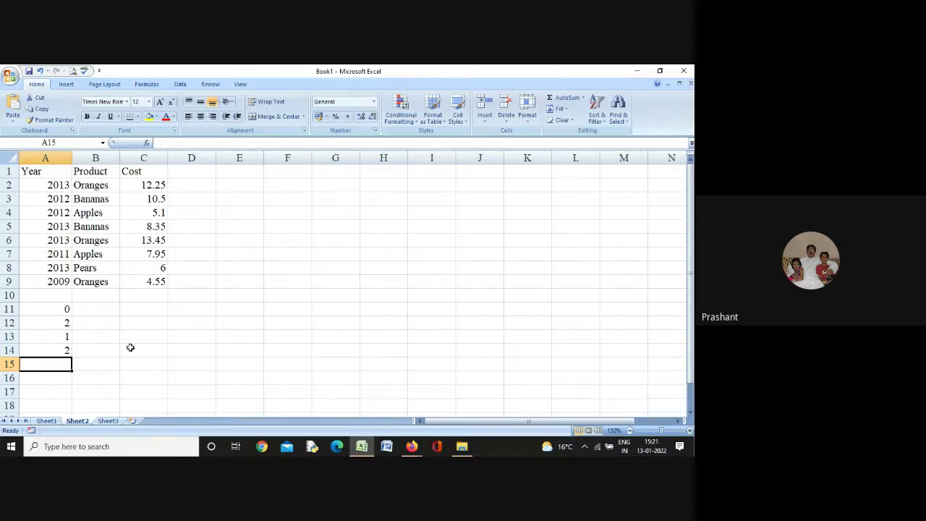
# Browse the headers and Year values of the Year/Product/Cost table, then move to the empty Sheet3
pyautogui.press('Up')
pyautogui.press('Up')
pyautogui.press('Up')
pyautogui.press('Up')
pyautogui.press('Up')
pyautogui.press('Up')
pyautogui.press('Up')
pyautogui.press('Up')
pyautogui.press('Up')
pyautogui.press('Up')
pyautogui.press('Up')
pyautogui.press('Up')
pyautogui.press('Up')
pyautogui.press('Up')
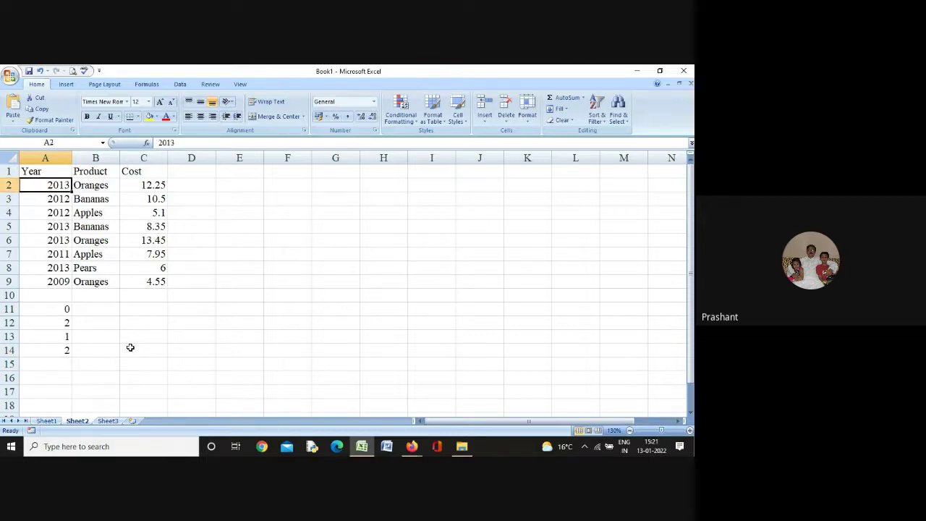
pyautogui.press('Right')
pyautogui.press('Right')
pyautogui.press('Left')
pyautogui.press('Left')
pyautogui.press('Down')
pyautogui.press('Down')
pyautogui.press('Down')
pyautogui.press('Down')
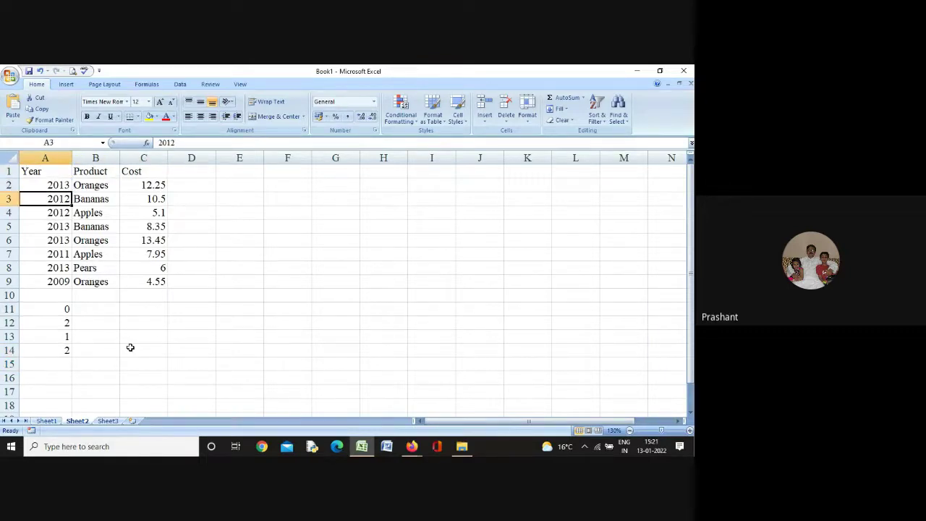
pyautogui.press('Down')
pyautogui.press('Down')
pyautogui.press('Down')
pyautogui.press('Down')
pyautogui.press('Right')
pyautogui.press('Right')
pyautogui.press('Right')
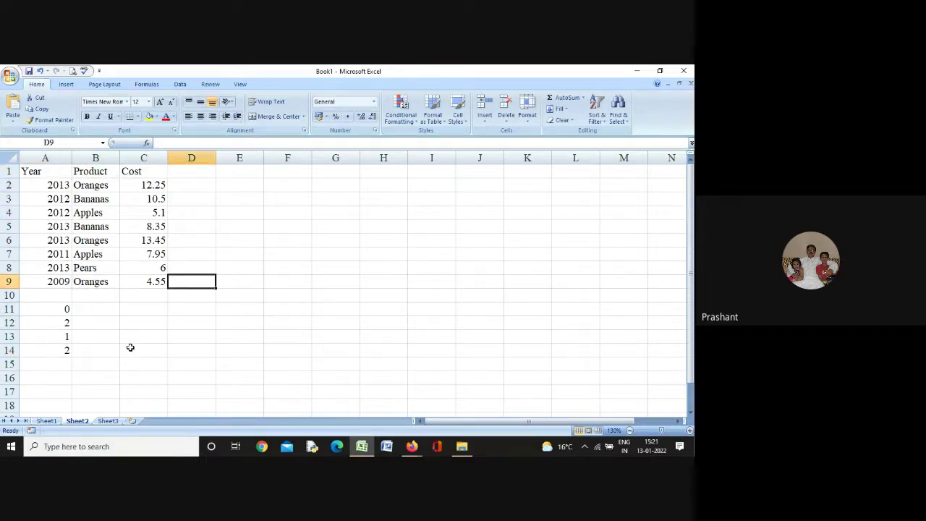
pyautogui.press('Up')
pyautogui.press('Up')
pyautogui.press('Up')
pyautogui.press('Up')
pyautogui.press('Up')
pyautogui.press('Up')
pyautogui.press('Up')
pyautogui.press('Left')
pyautogui.press('Left')
pyautogui.press('Left')
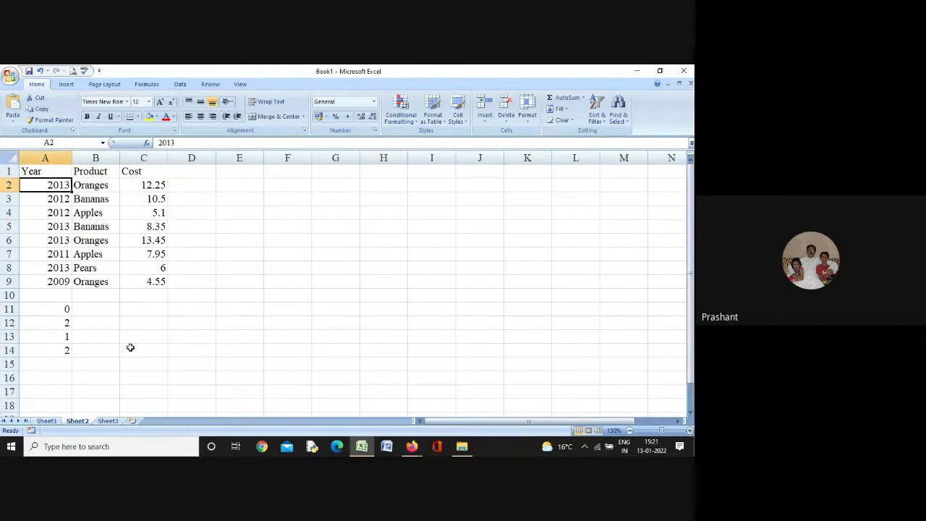
pyautogui.press('Down')
pyautogui.press('Down')
pyautogui.press('Down')
pyautogui.press('Down')
pyautogui.press('Down')
pyautogui.press('Down')
pyautogui.press('Down')
pyautogui.press('Up')
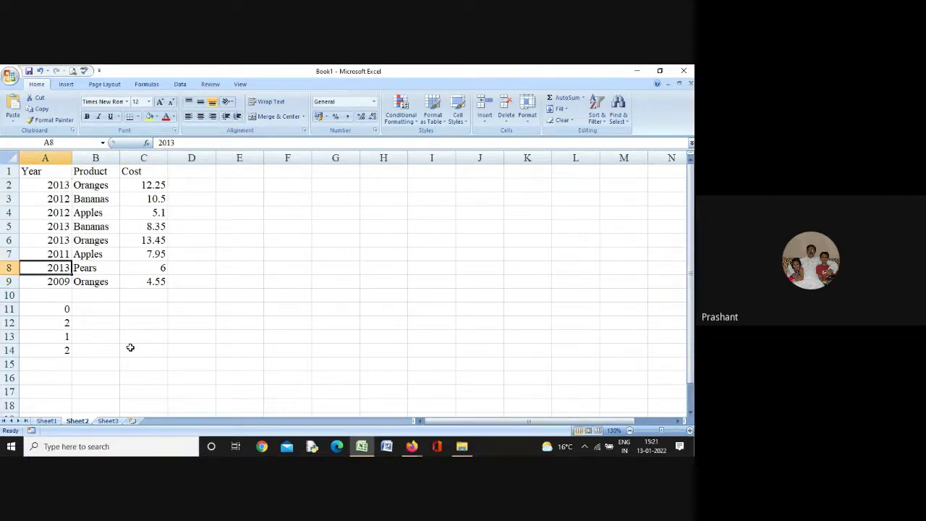
pyautogui.press('Up')
pyautogui.press('Up')
pyautogui.press('Up')
pyautogui.press('Up')
pyautogui.press('Up')
pyautogui.press('Up')
pyautogui.press('Up')
pyautogui.press('Down')
pyautogui.press('Right')
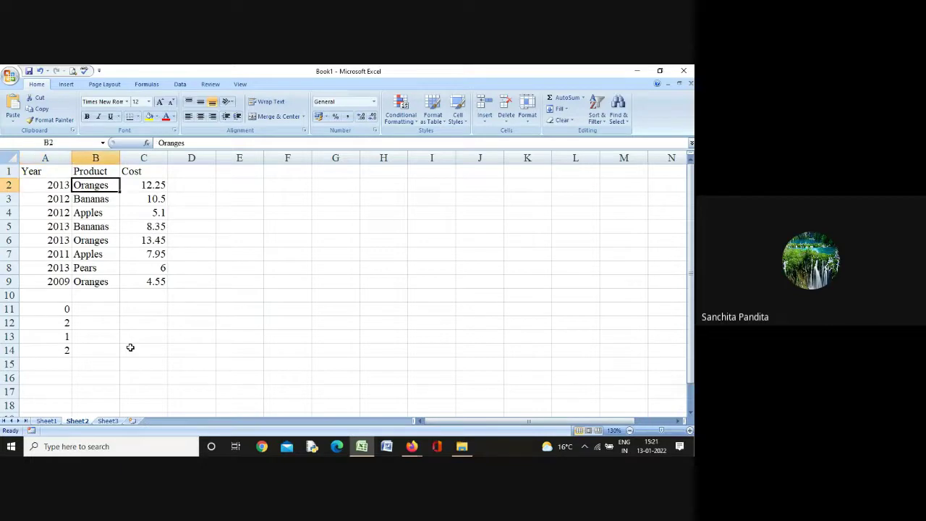
pyautogui.press('Right')
pyautogui.press('Right')
pyautogui.press('Left')
pyautogui.press('Left')
pyautogui.press('Left')
pyautogui.press('Down')
pyautogui.press('Down')
pyautogui.press('Down')
pyautogui.press('Down')
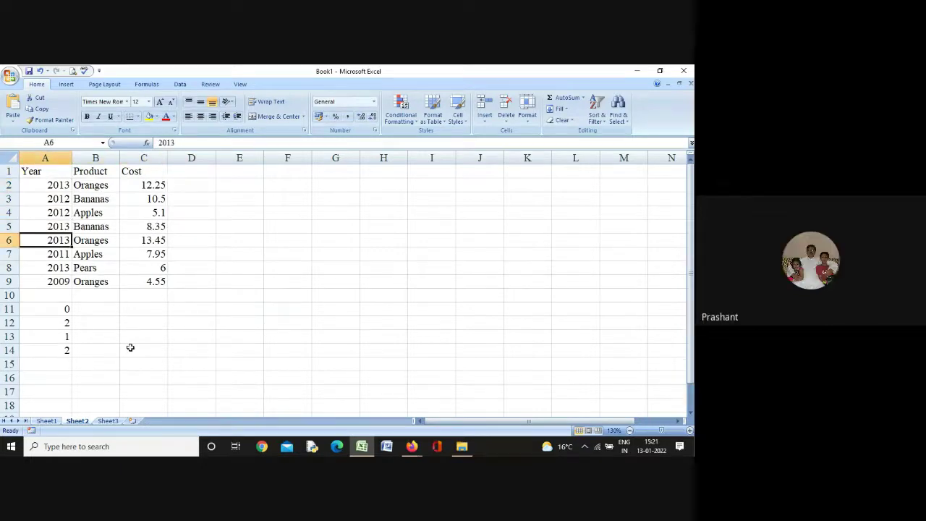
pyautogui.press('Down')
pyautogui.press('Down')
pyautogui.press('Down')
pyautogui.press('Up')
pyautogui.press('Up')
pyautogui.press('Up')
pyautogui.press('Up')
pyautogui.press('Up')
pyautogui.press('Up')
pyautogui.press('Up')
pyautogui.press('Up')
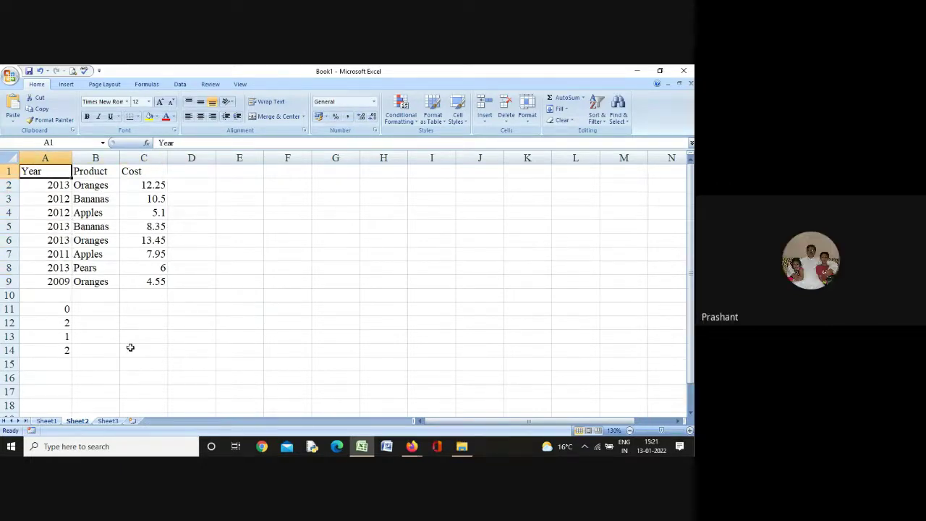
pyautogui.press('Right')
pyautogui.press('Right')
pyautogui.press('Left')
pyautogui.press('Left')
pyautogui.press('Right')
pyautogui.press('Right')
pyautogui.press('Left')
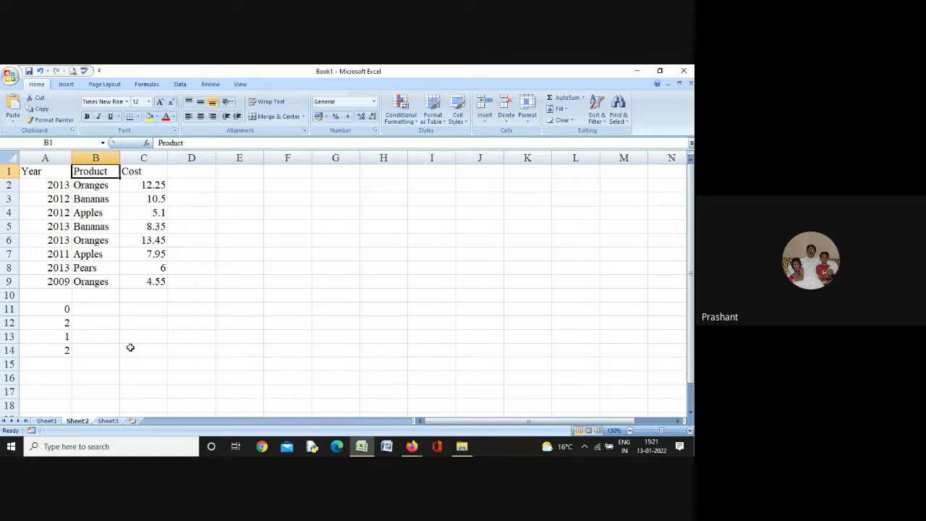
pyautogui.press('Left')
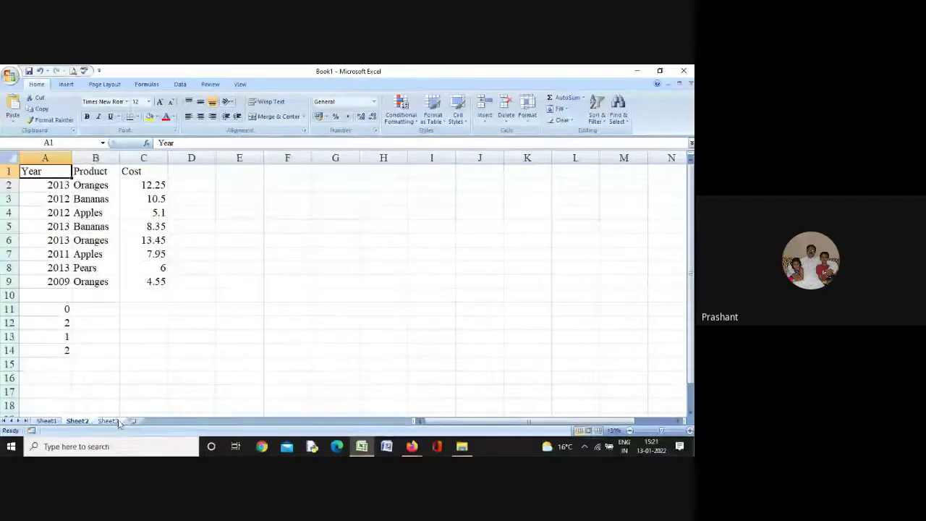
pyautogui.hotkey('ctrl', 'pagedown')
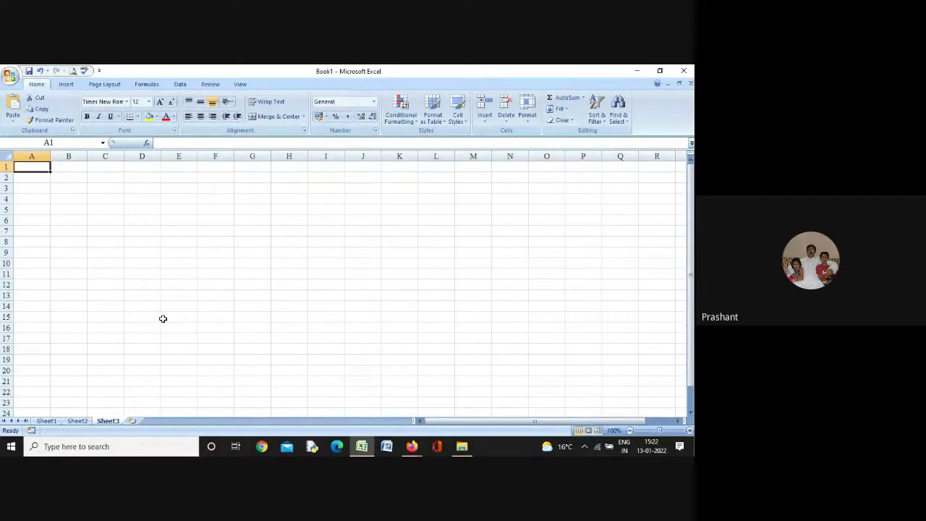
# Zoom in on Sheet3, then open and dismiss the Conditional Formatting menu
pyautogui.click(690, 430)
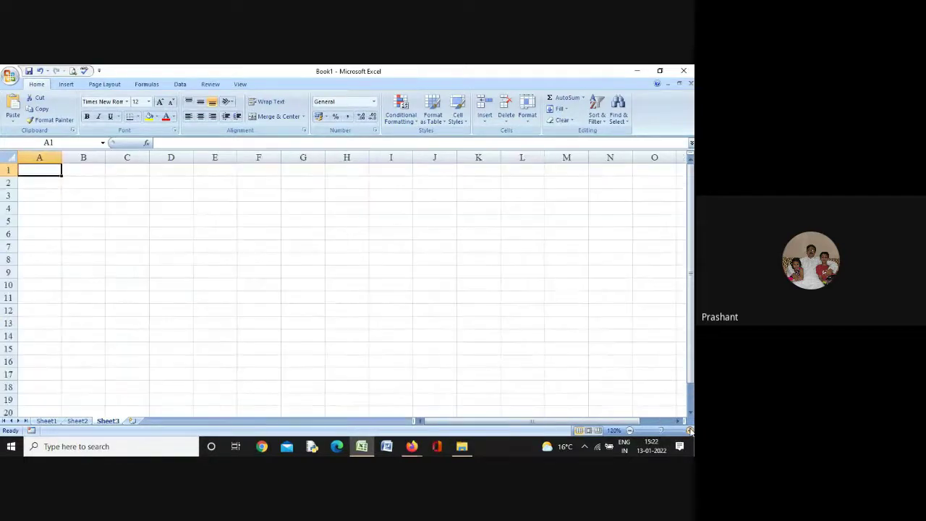
pyautogui.click(689, 431)
pyautogui.click(689, 430)
pyautogui.click(689, 431)
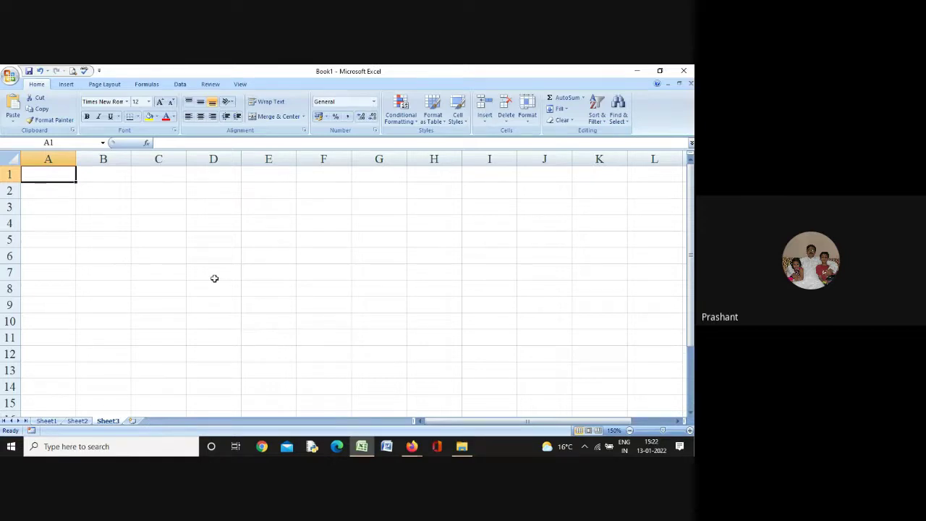
pyautogui.click(403, 123)
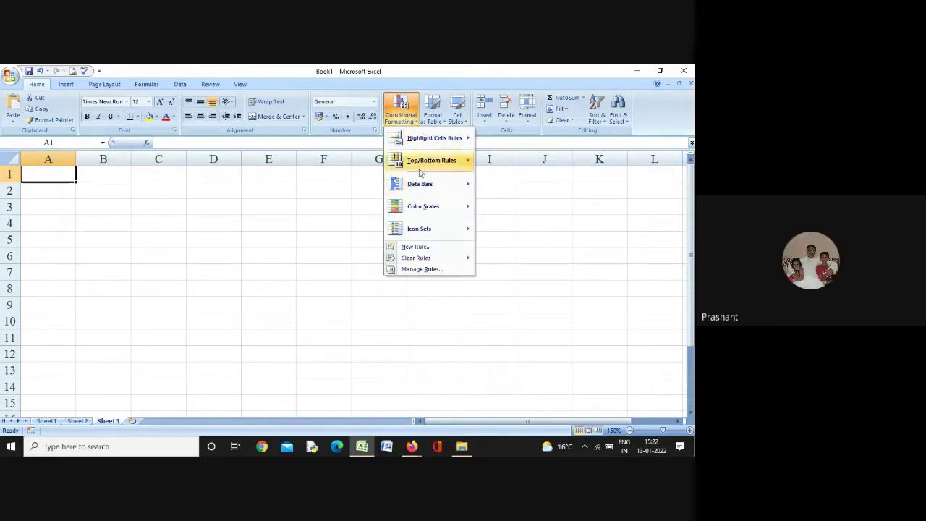
pyautogui.click(588, 237)
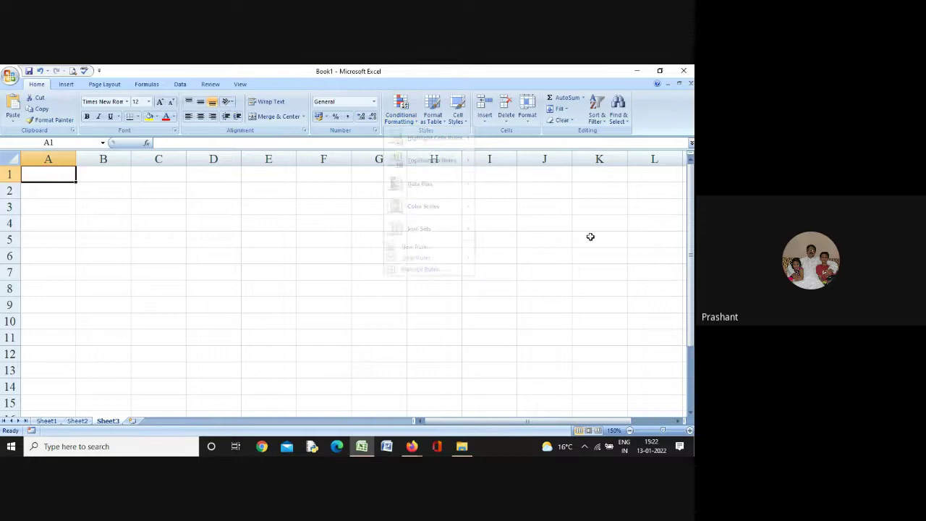
# Enter headings S.No., Roll No, Name, Marks1, Marks2, Marks3 and Total across A1:G1
pyautogui.doubleClick(58, 178)
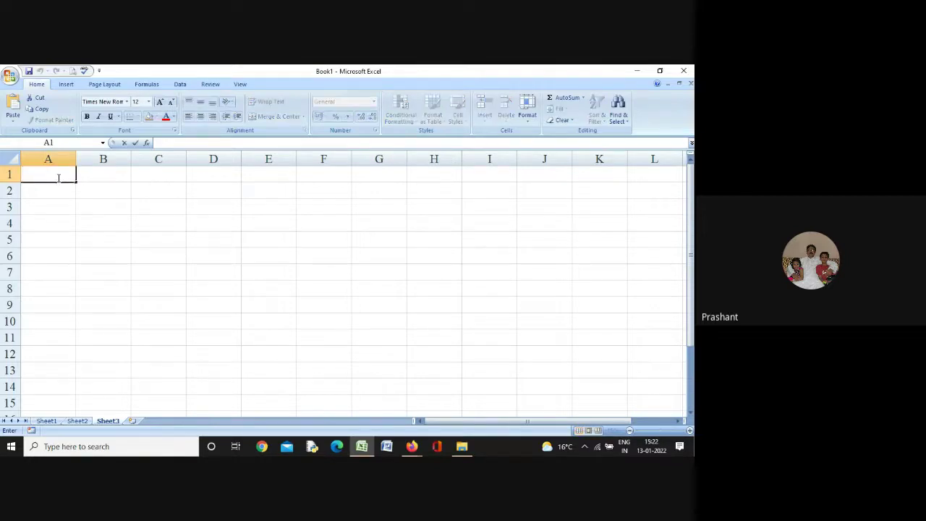
pyautogui.write('S.No.')
pyautogui.press('Tab')
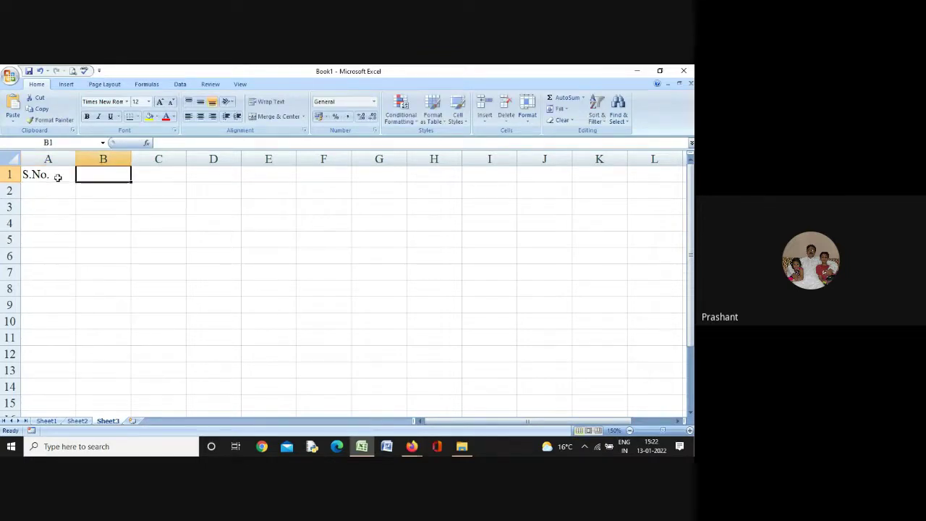
pyautogui.write('R')
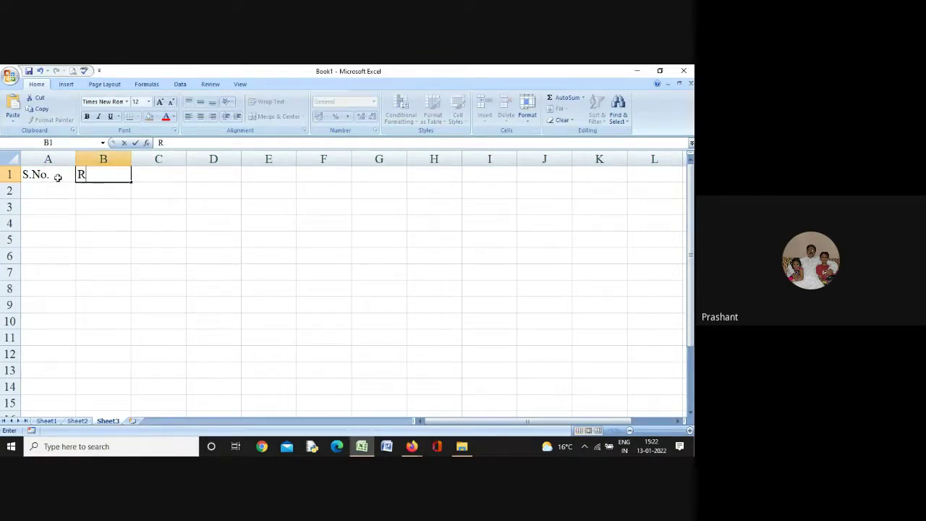
pyautogui.write('oll No')
pyautogui.press('Tab')
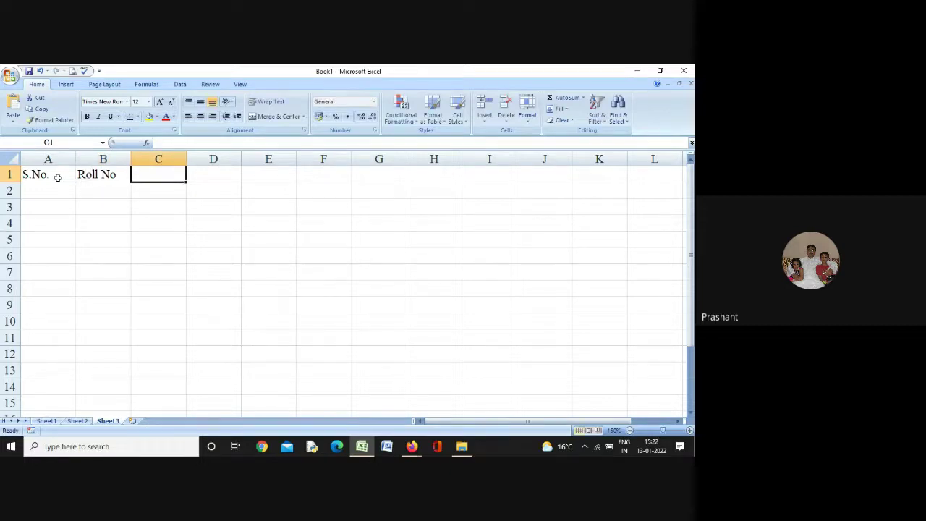
pyautogui.write('Name')
pyautogui.press('Tab')
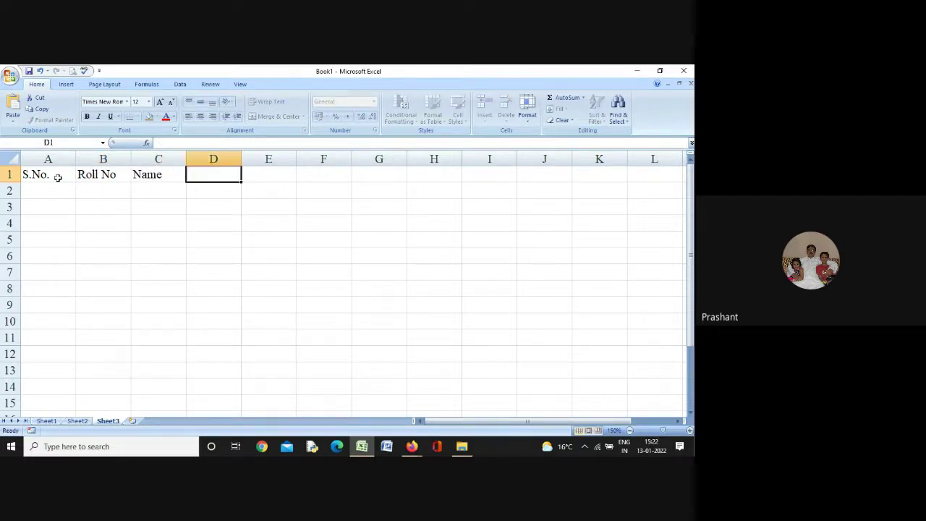
pyautogui.write('Mar')
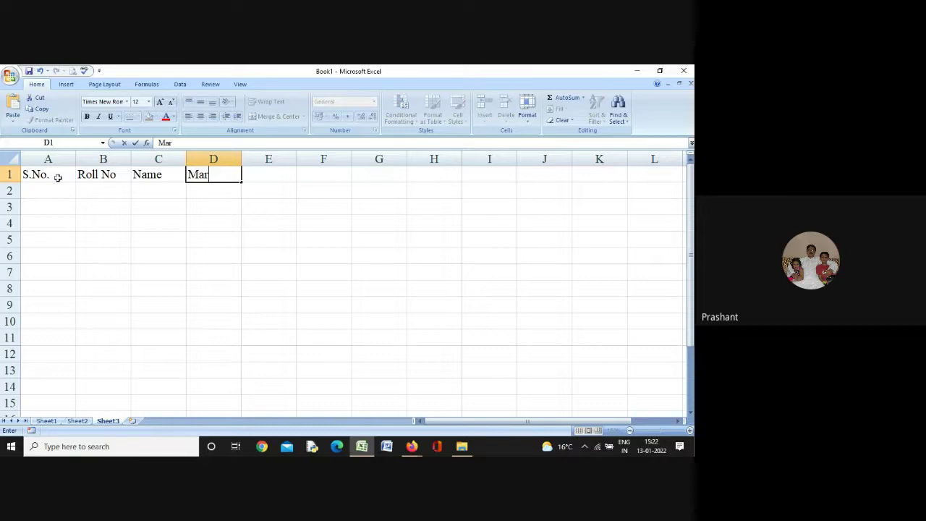
pyautogui.write('ks1')
pyautogui.press('Tab')
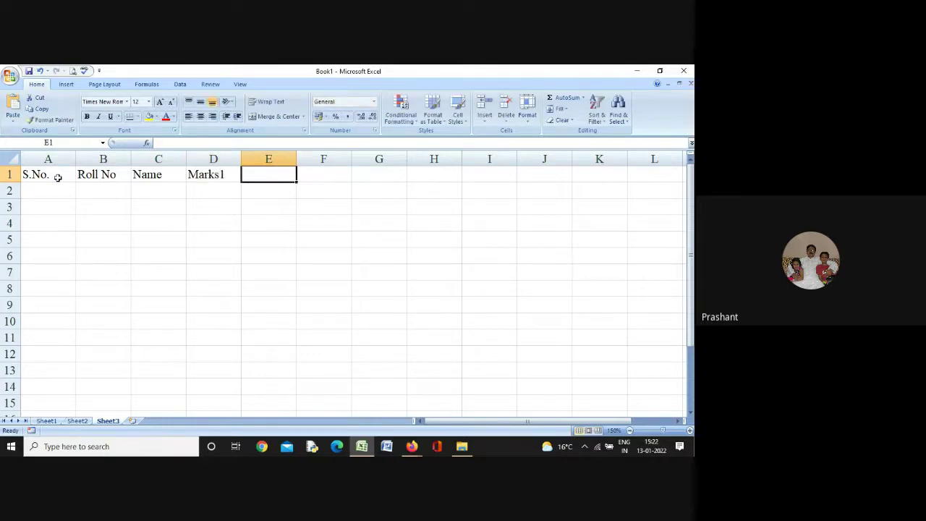
pyautogui.write('Marks')
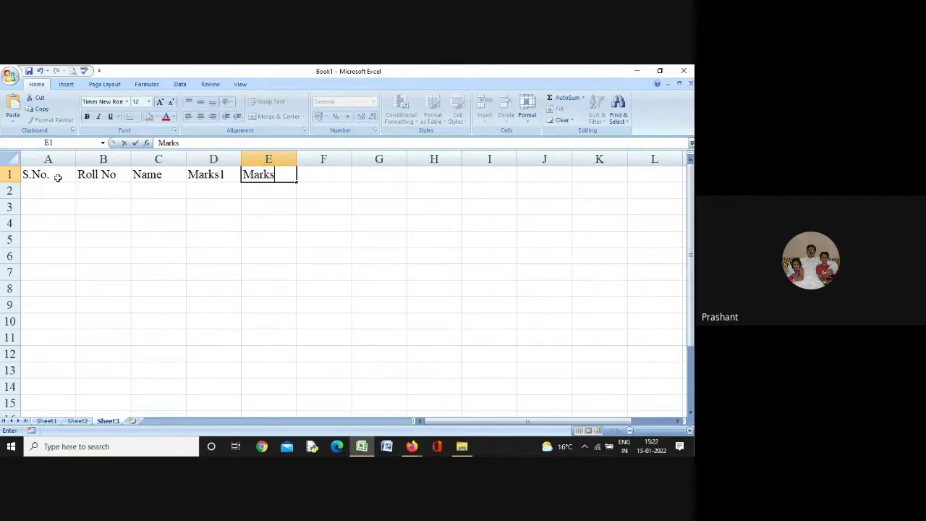
pyautogui.write('2')
pyautogui.press('Tab')
pyautogui.write('Ma')
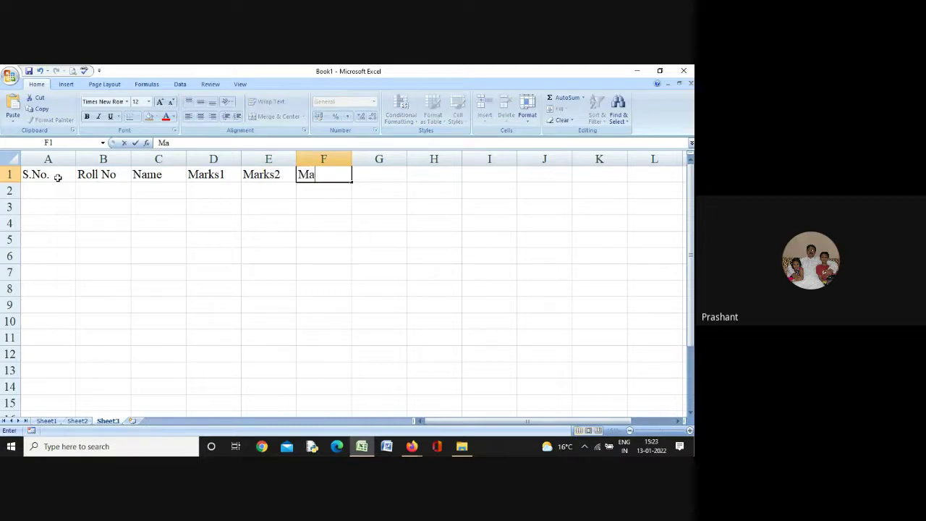
pyautogui.write('rks3')
pyautogui.press('Tab')
pyautogui.write('Total')
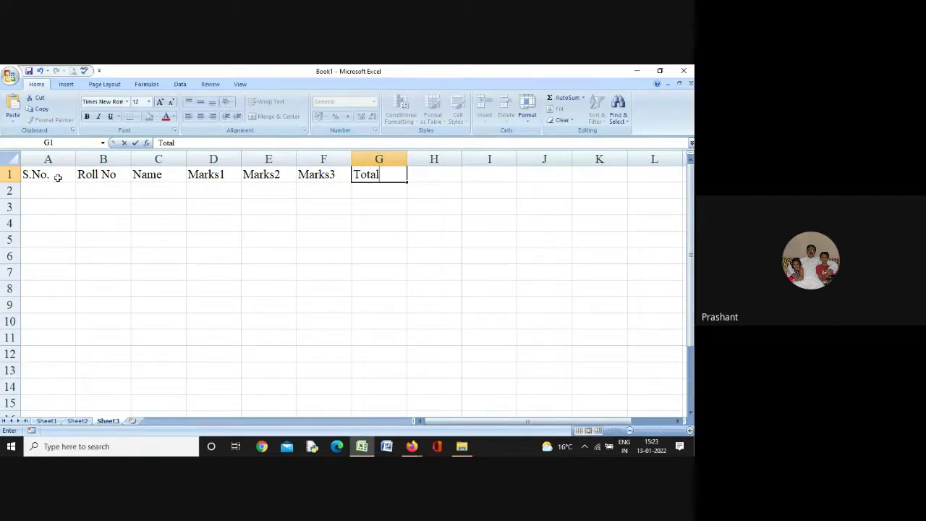
pyautogui.press('Return')
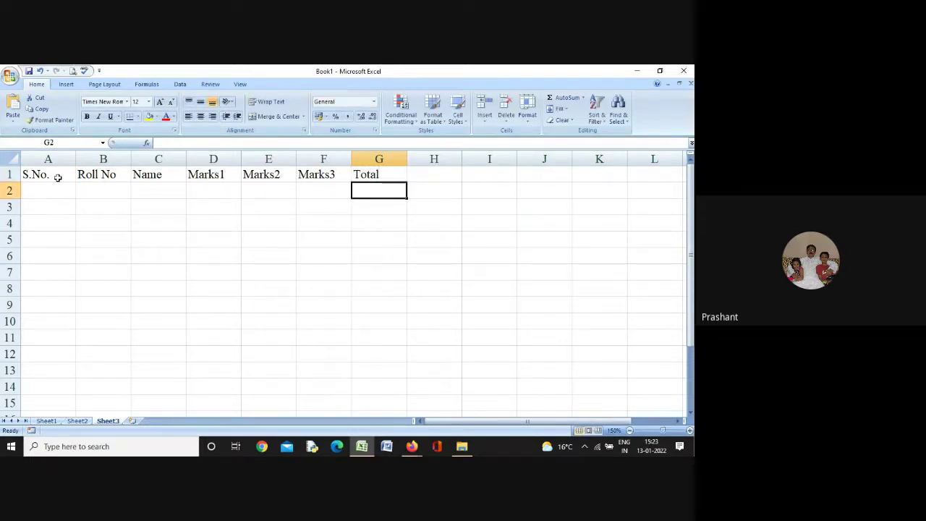
pyautogui.press('Left')
pyautogui.press('Left')
pyautogui.press('Left')
pyautogui.press('Left')
pyautogui.press('Left')
pyautogui.press('Left')
# Fill serial numbers 1 to 10 down A2:A11
pyautogui.write('12')
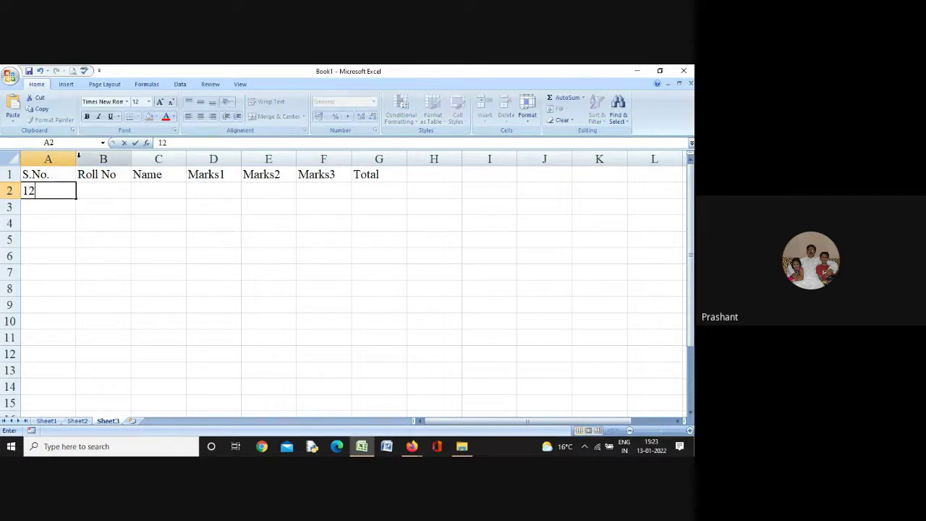
pyautogui.press('Return')
pyautogui.press('Up')
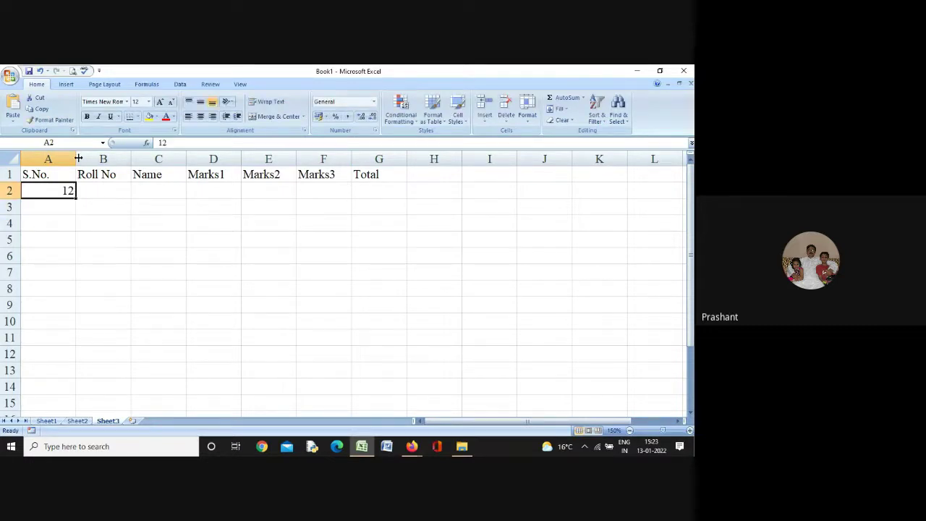
pyautogui.write('1')
pyautogui.press('Return')
pyautogui.write('2')
pyautogui.press('Return')
pyautogui.press('Up')
pyautogui.press('Up')
pyautogui.hotkey('shift', 'Down')
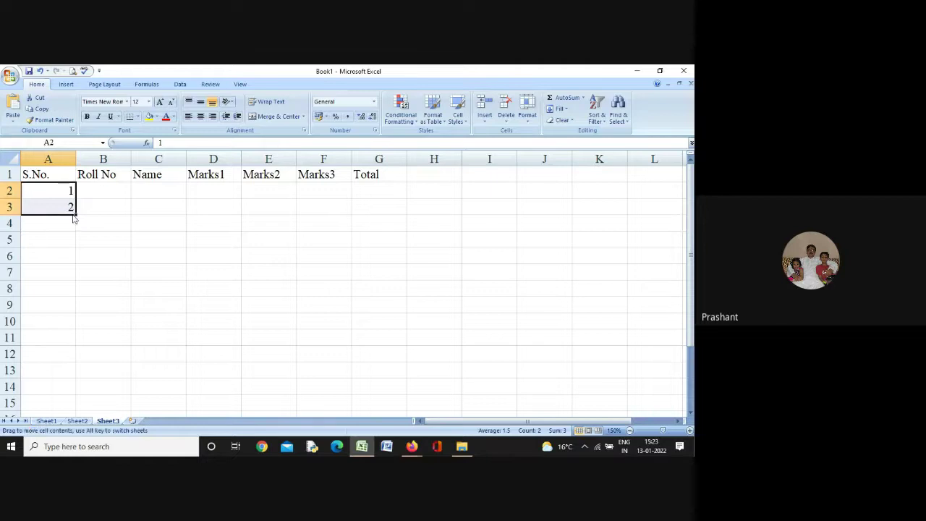
pyautogui.moveTo(76, 214); pyautogui.dragTo(81, 337)
# Fill roll numbers 101 to 110 down B2:B11
pyautogui.click(101, 190)
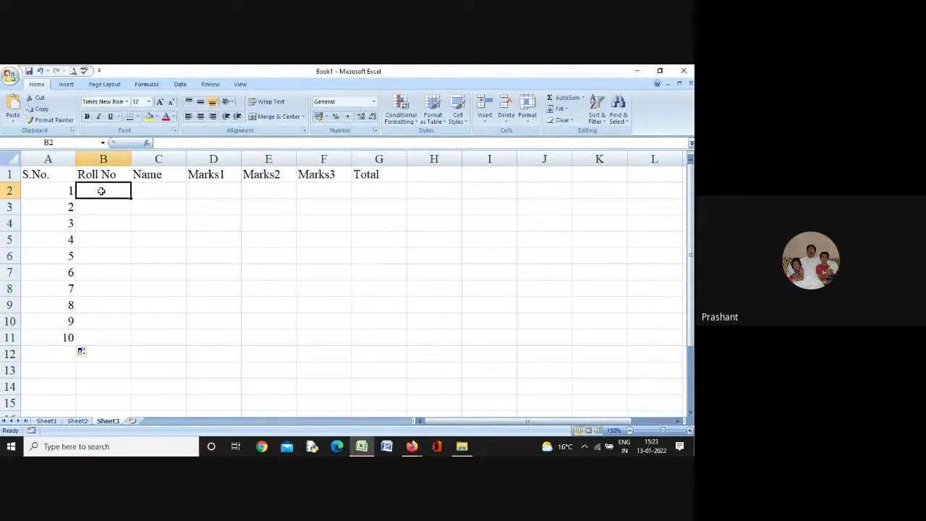
pyautogui.write('101')
pyautogui.press('Return')
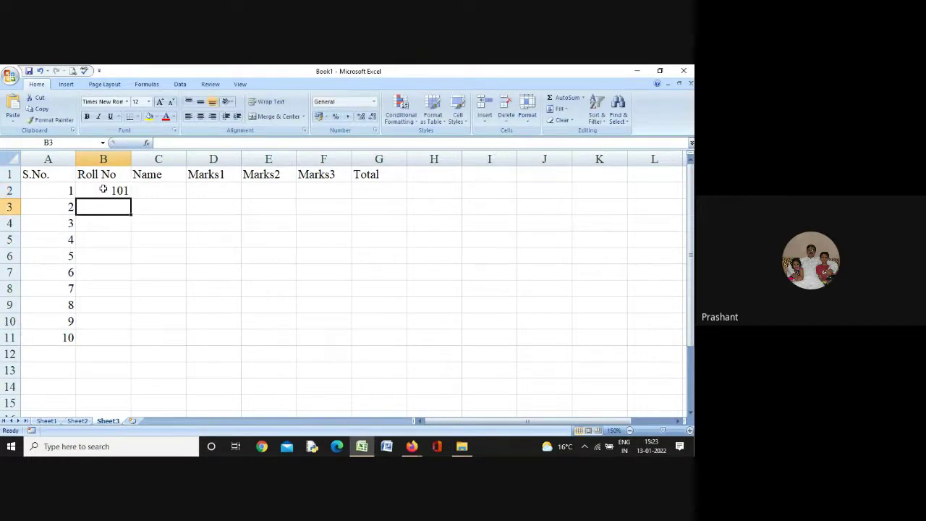
pyautogui.write('102')
pyautogui.press('Return')
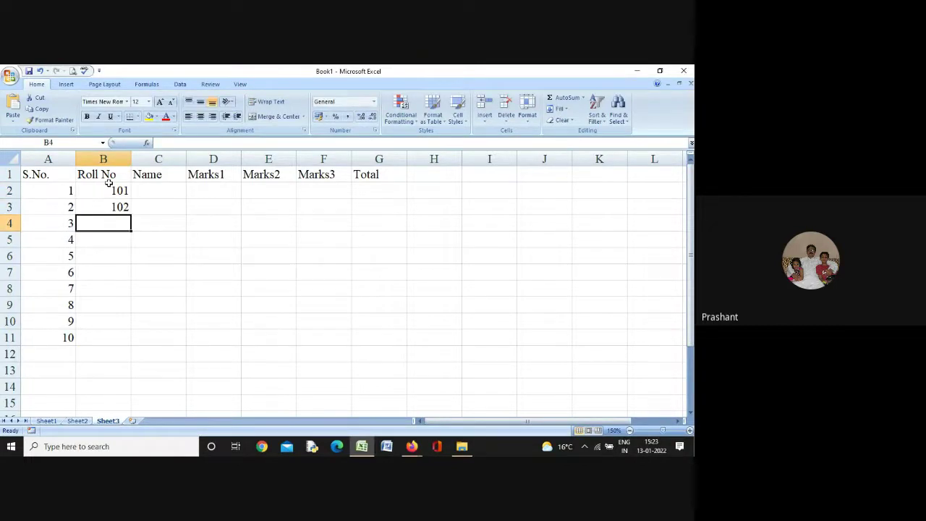
pyautogui.moveTo(111, 186); pyautogui.dragTo(132, 340)
# Enter student names A and B in C2:C3
pyautogui.click(164, 190)
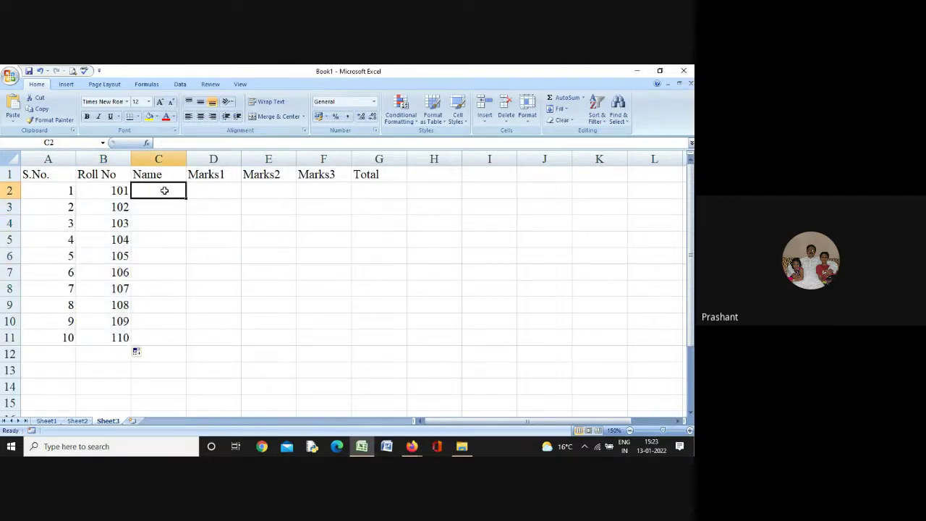
pyautogui.write('A')
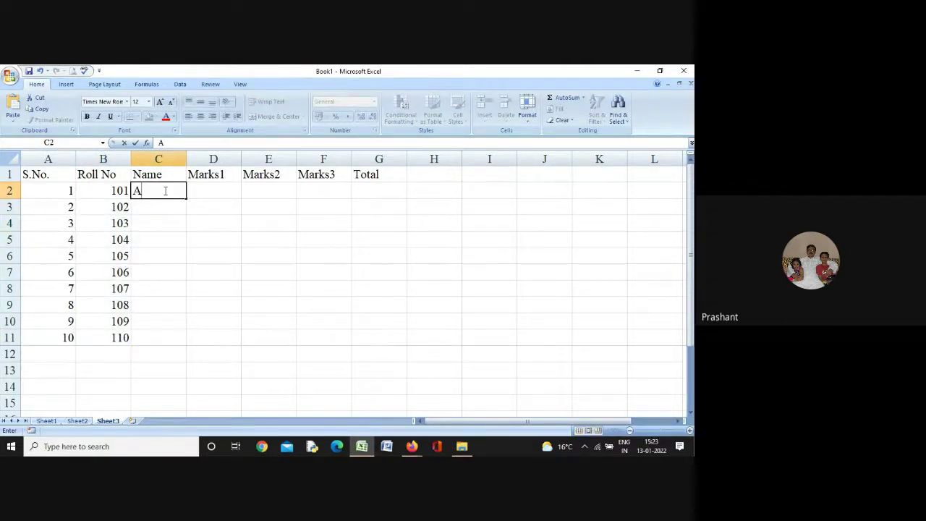
pyautogui.press('Return')
pyautogui.write('B')
pyautogui.press('Return')
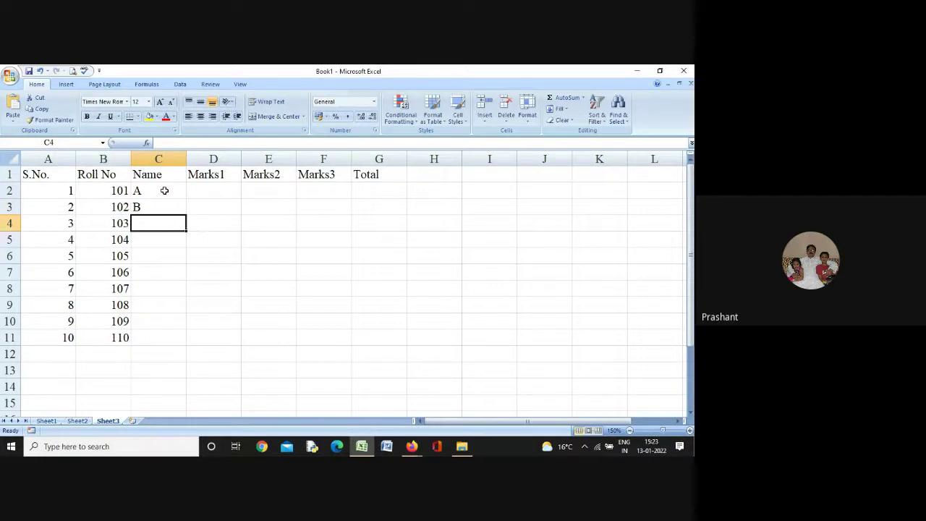
# Enter student names C through J in C4:C11
pyautogui.write('C')
pyautogui.press('Return')
pyautogui.write('D')
pyautogui.press('Return')
pyautogui.write('E')
pyautogui.press('Return')
pyautogui.write('F')
pyautogui.press('Return')
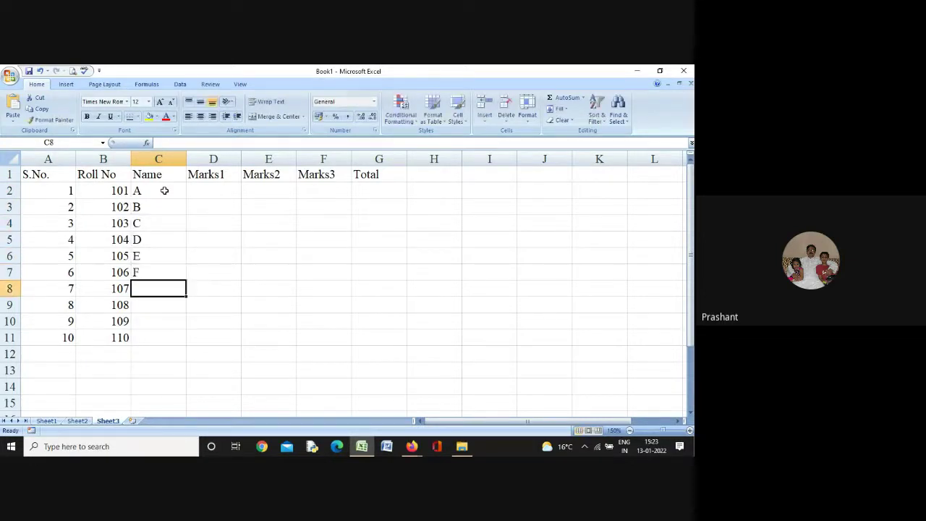
pyautogui.write('G')
pyautogui.press('Return')
pyautogui.write('H')
pyautogui.press('Return')
pyautogui.write('I')
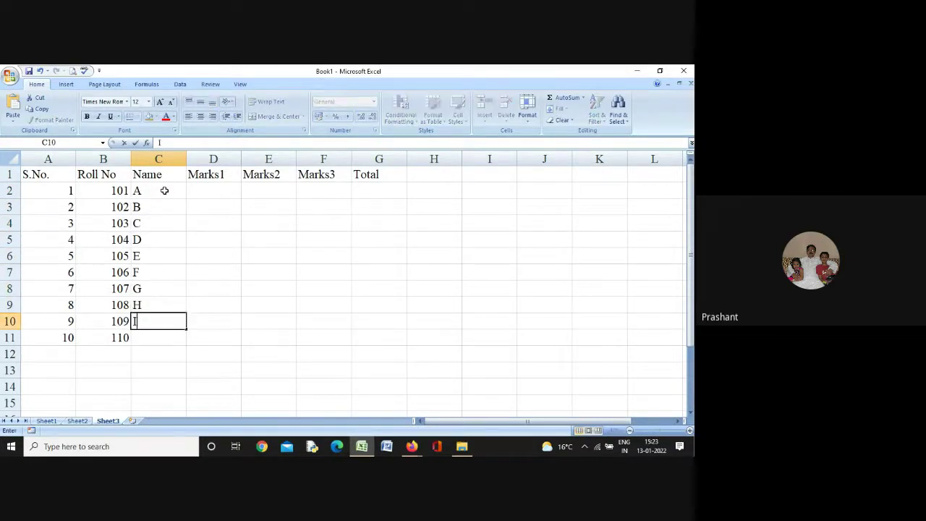
pyautogui.press('Return')
pyautogui.write('J')
pyautogui.press('Return')
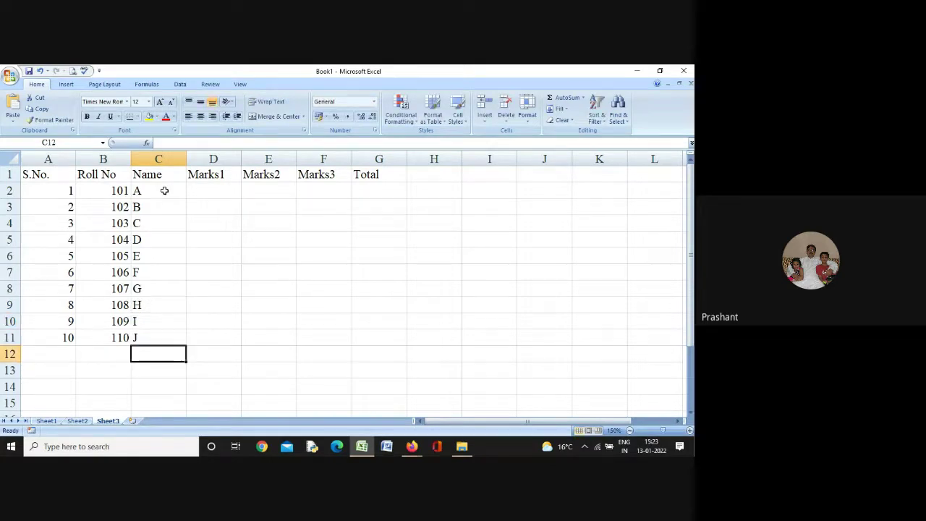
# Put =SUM(D2:F2) in G2 and copy it down to G11
pyautogui.click(223, 192)
pyautogui.click(368, 187)
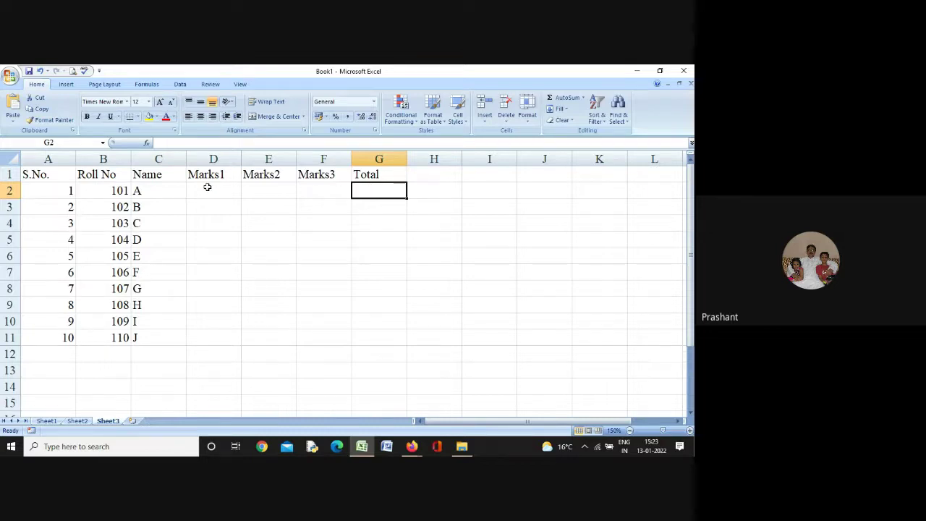
pyautogui.write('=sum')
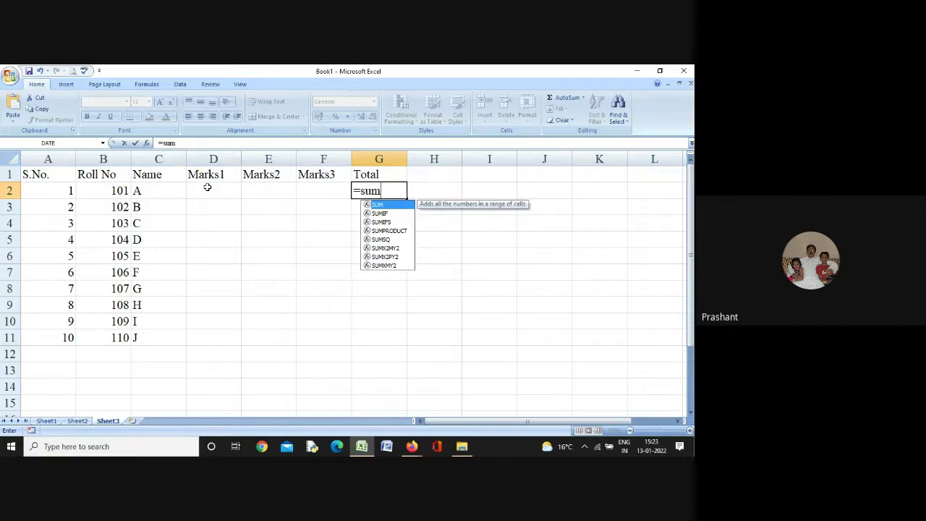
pyautogui.write('(d')
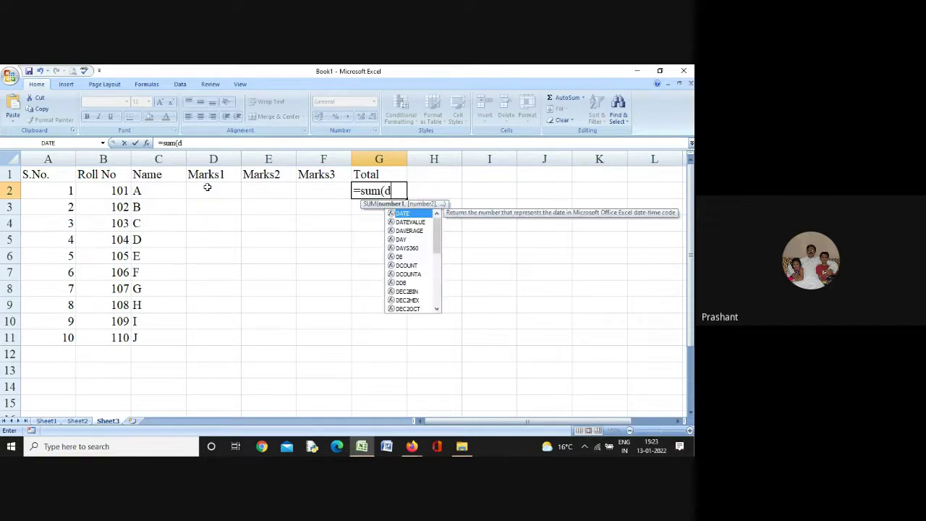
pyautogui.write('2:')
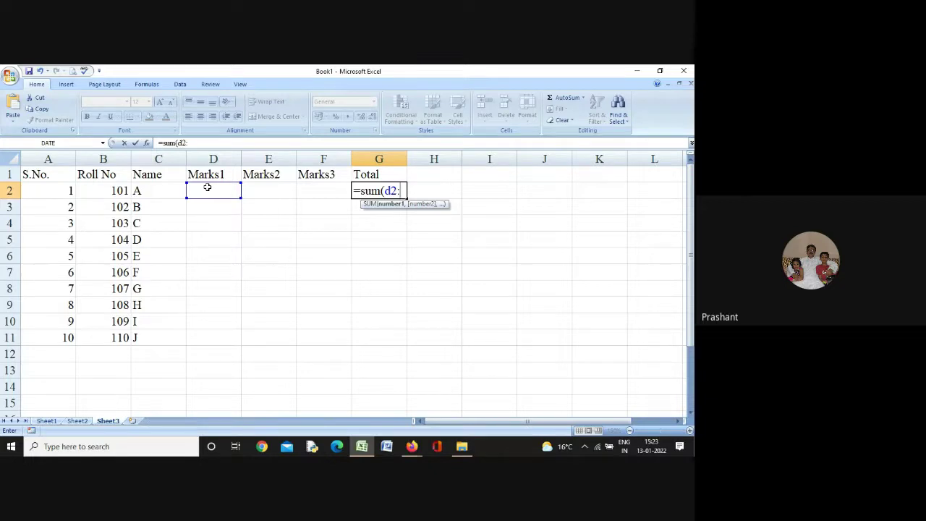
pyautogui.write('f2)')
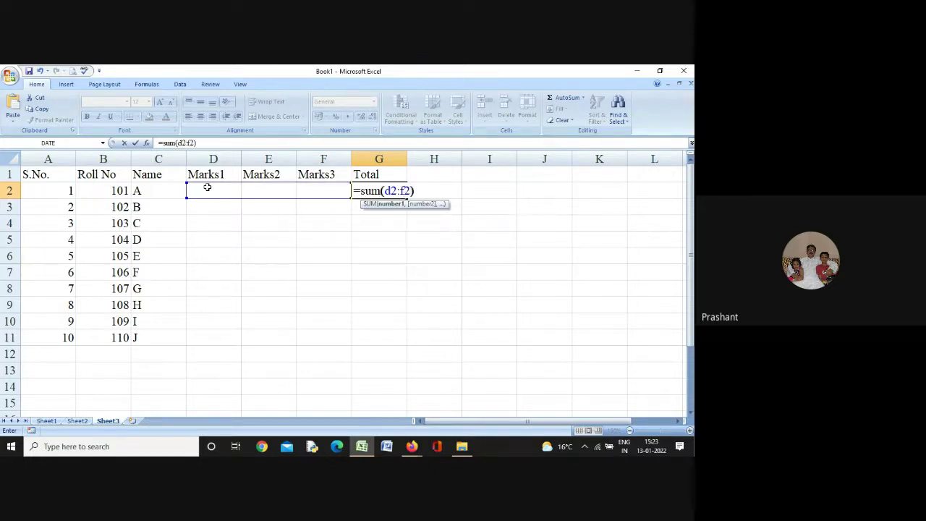
pyautogui.press('Return')
pyautogui.click(391, 192)
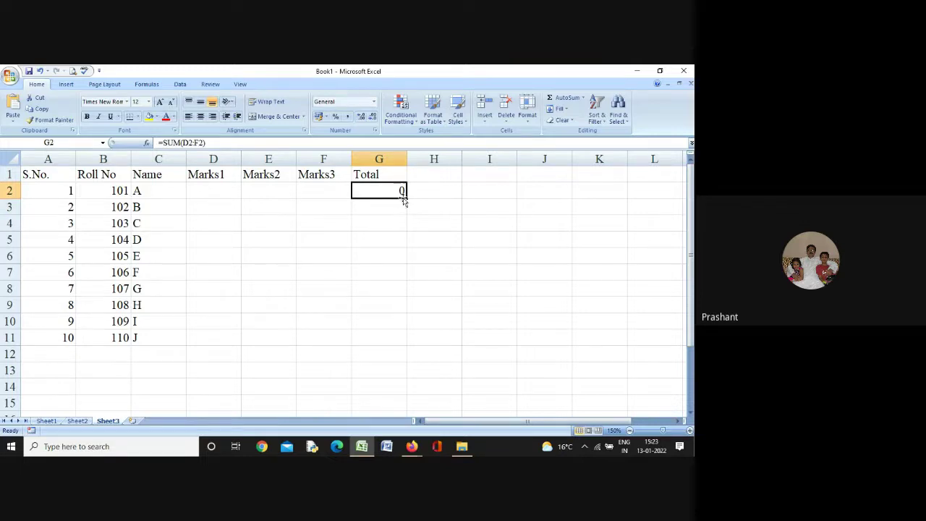
pyautogui.moveTo(405, 198); pyautogui.dragTo(404, 345)
pyautogui.click(477, 302)
# Center the student table A1:G11 and give every cell a border
pyautogui.moveTo(52, 177); pyautogui.dragTo(374, 343)
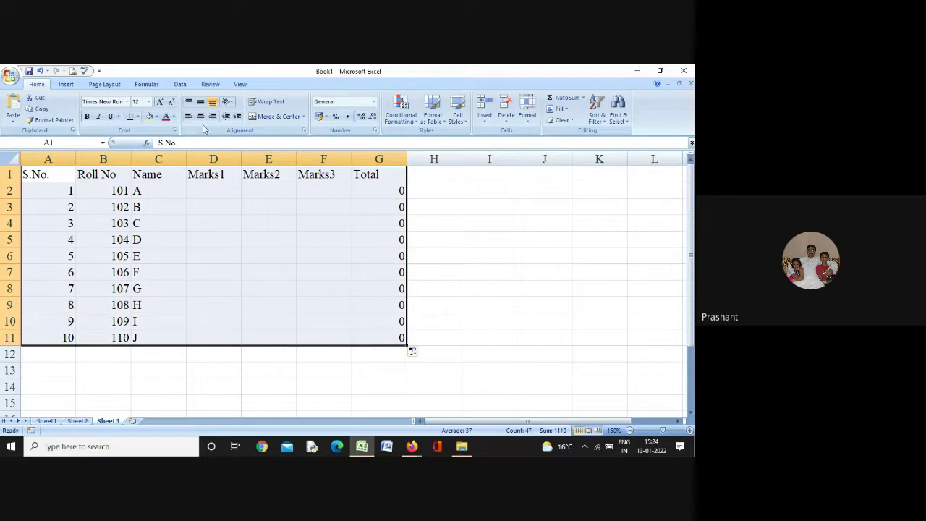
pyautogui.click(200, 116)
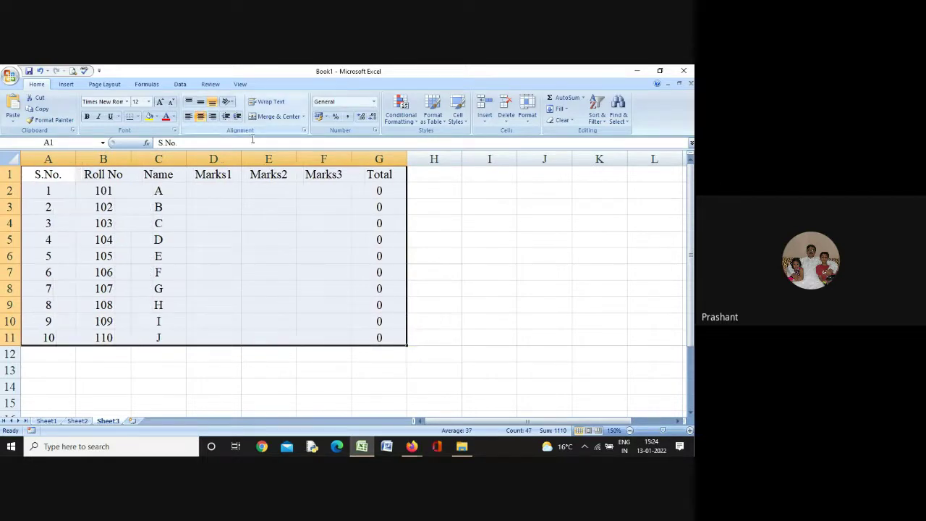
pyautogui.click(137, 118)
pyautogui.click(152, 195)
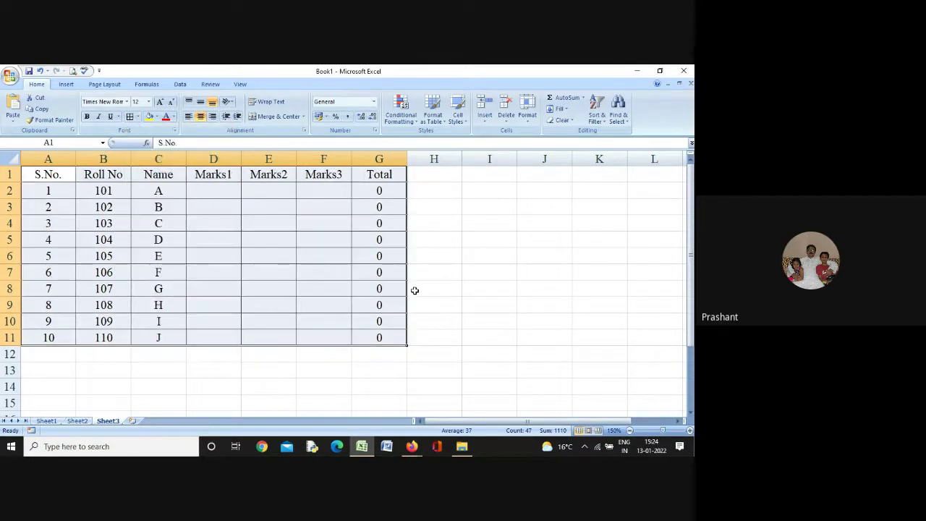
pyautogui.click(471, 272)
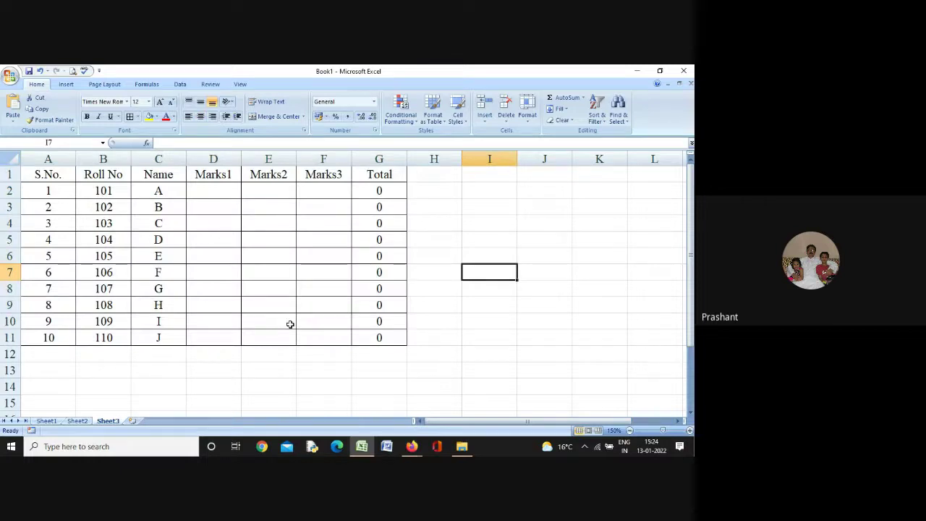
# AutoFit the widths of the S.No., Name, Marks1–Marks3 and Total columns
pyautogui.doubleClick(75, 159)
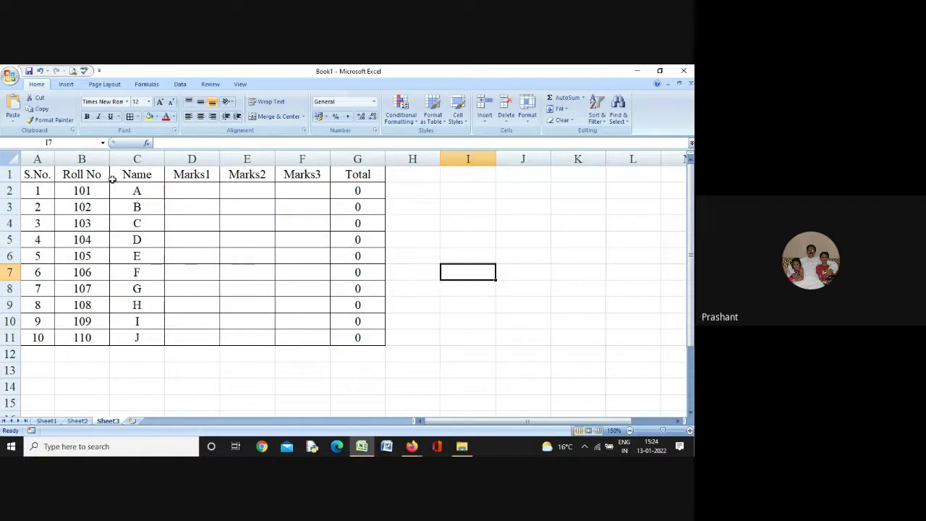
pyautogui.doubleClick(151, 157)
pyautogui.doubleClick(186, 153)
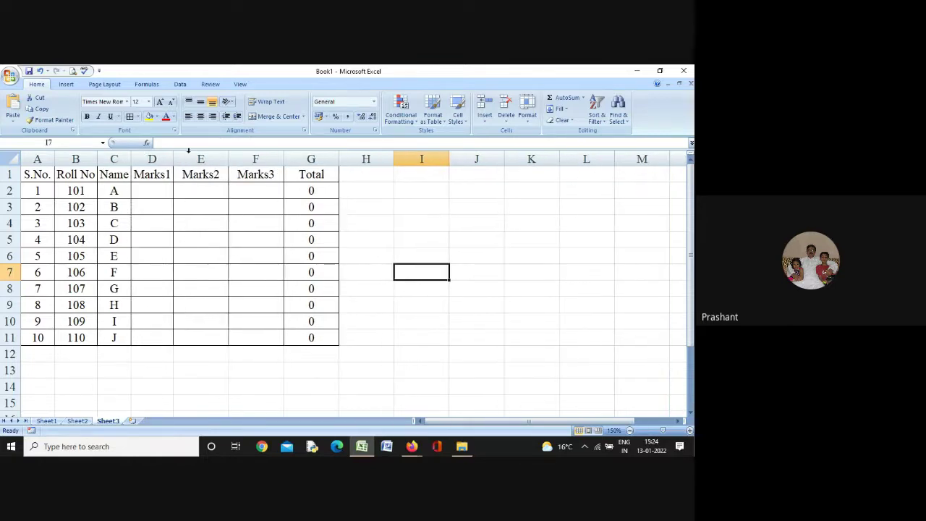
pyautogui.doubleClick(228, 155)
pyautogui.doubleClick(271, 155)
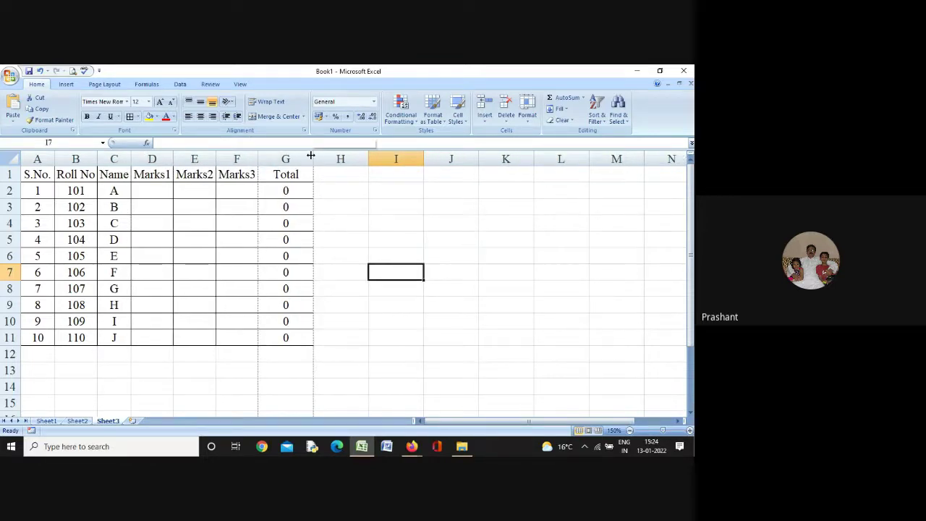
pyautogui.doubleClick(313, 157)
pyautogui.click(335, 211)
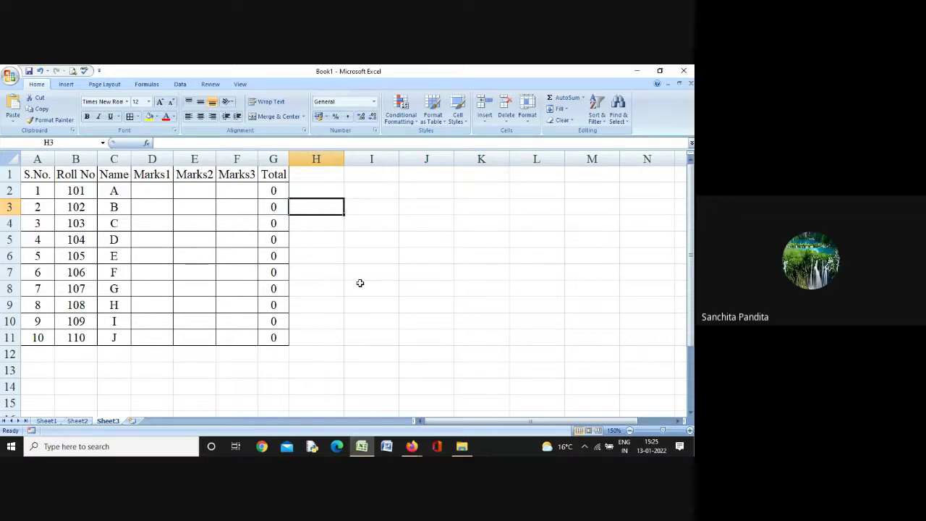
pyautogui.click(275, 192)
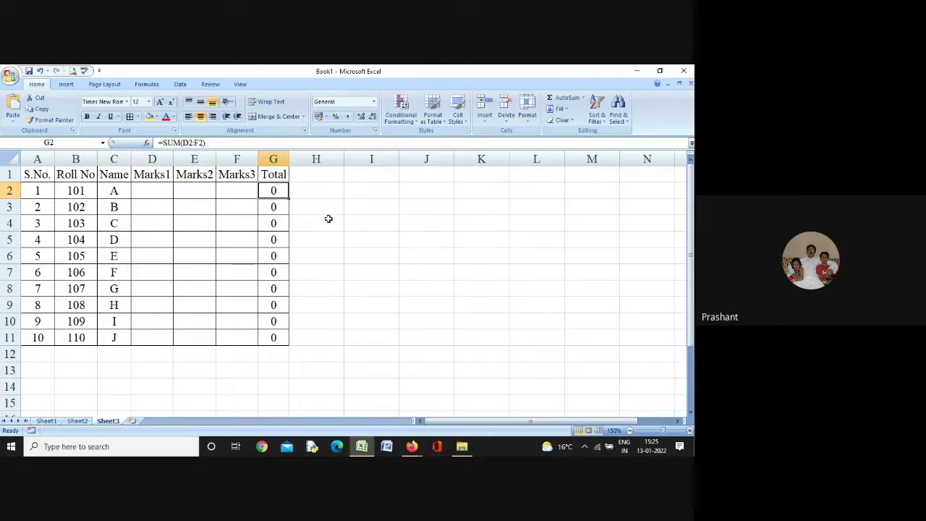
pyautogui.click(329, 218)
pyautogui.click(380, 211)
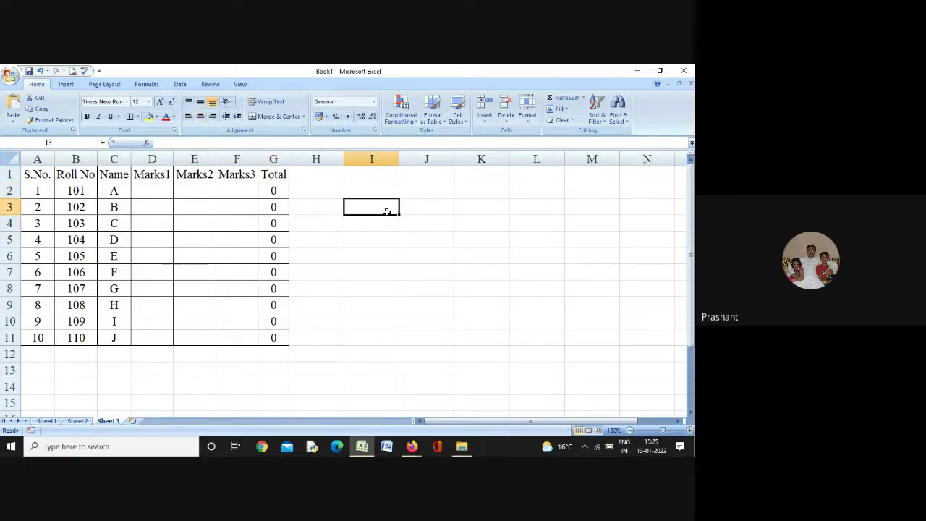
pyautogui.click(311, 195)
pyautogui.click(373, 190)
pyautogui.click(425, 187)
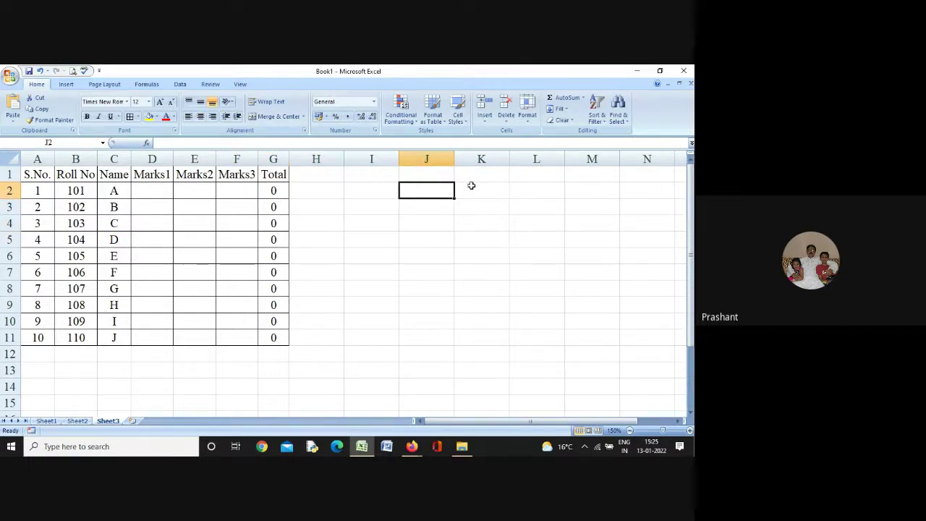
pyautogui.click(470, 187)
pyautogui.click(533, 188)
pyautogui.click(586, 190)
pyautogui.click(627, 200)
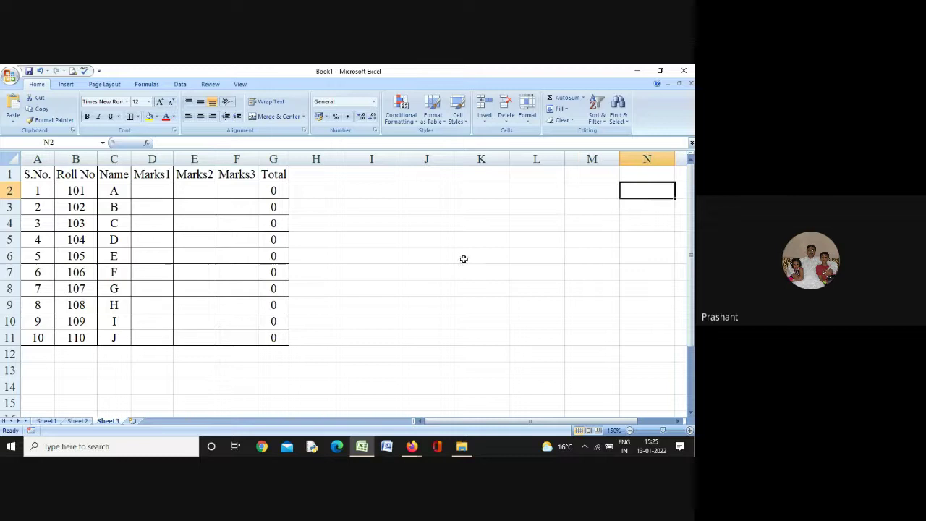
pyautogui.click(304, 175)
pyautogui.click(378, 177)
pyautogui.click(430, 174)
pyautogui.click(490, 172)
pyautogui.click(520, 172)
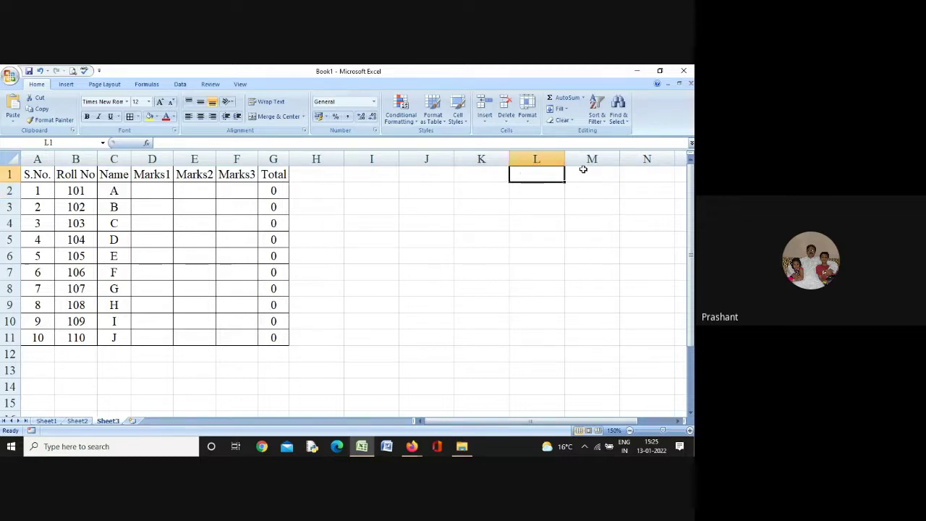
pyautogui.click(583, 170)
pyautogui.click(650, 175)
pyautogui.click(331, 195)
pyautogui.click(378, 189)
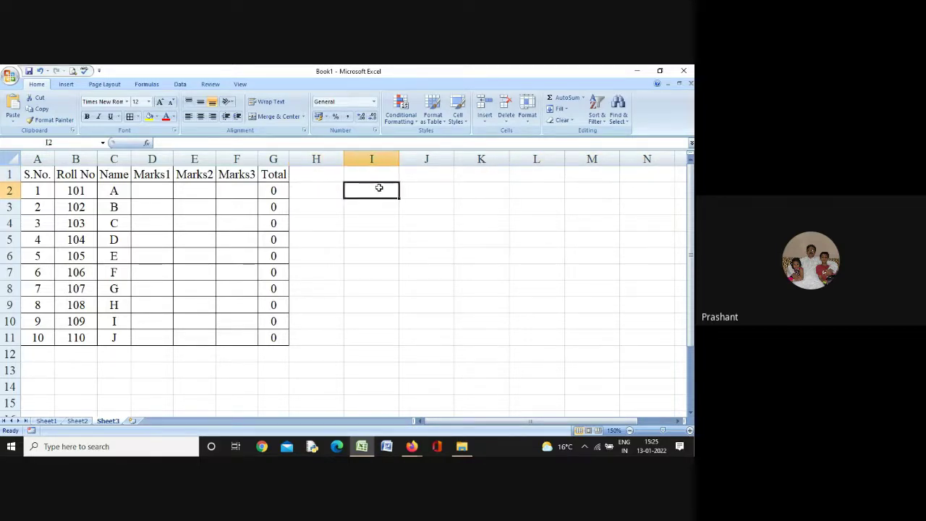
pyautogui.click(416, 191)
pyautogui.click(356, 208)
pyautogui.click(355, 224)
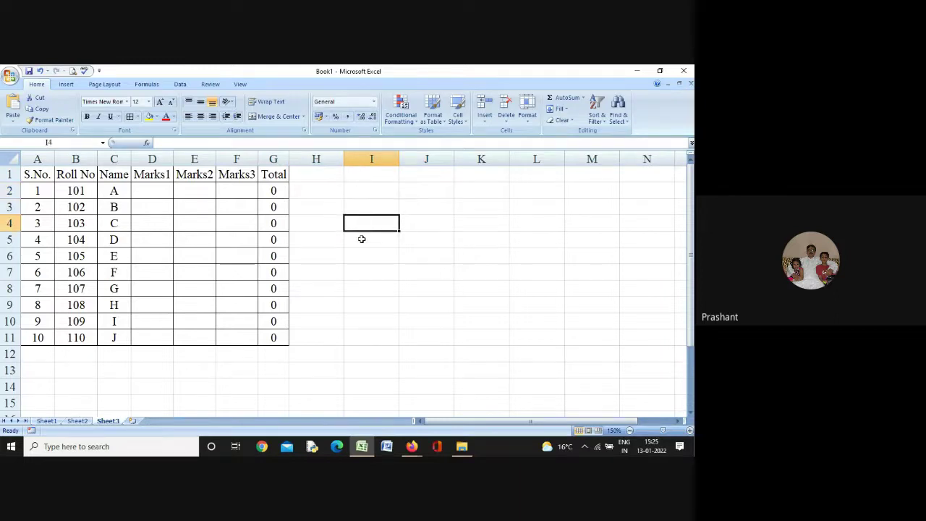
pyautogui.click(361, 239)
pyautogui.click(362, 253)
pyautogui.click(363, 271)
pyautogui.click(364, 288)
pyautogui.click(363, 304)
pyautogui.click(364, 320)
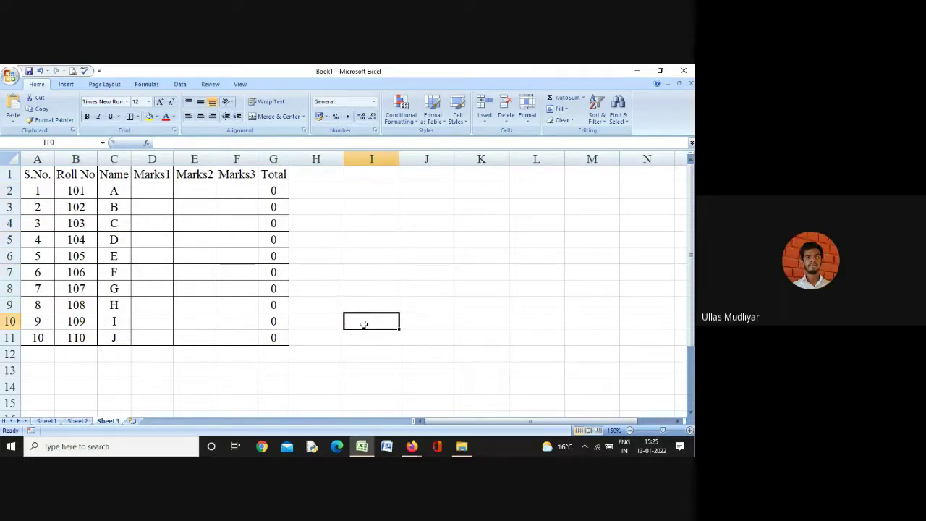
pyautogui.click(364, 337)
pyautogui.click(360, 219)
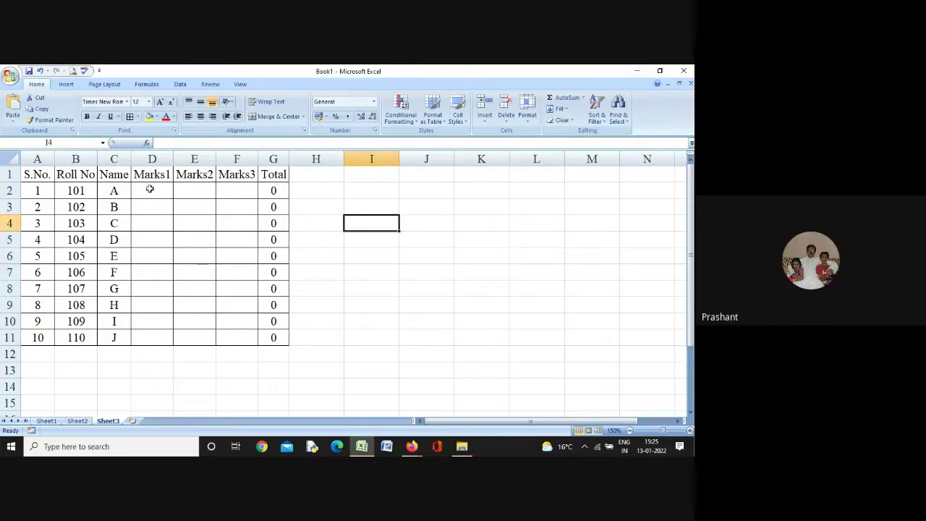
# Add a Less Than 35 rule on D2:F11 with Light Red Fill with Dark Red Text
pyautogui.moveTo(150, 189); pyautogui.dragTo(239, 334)
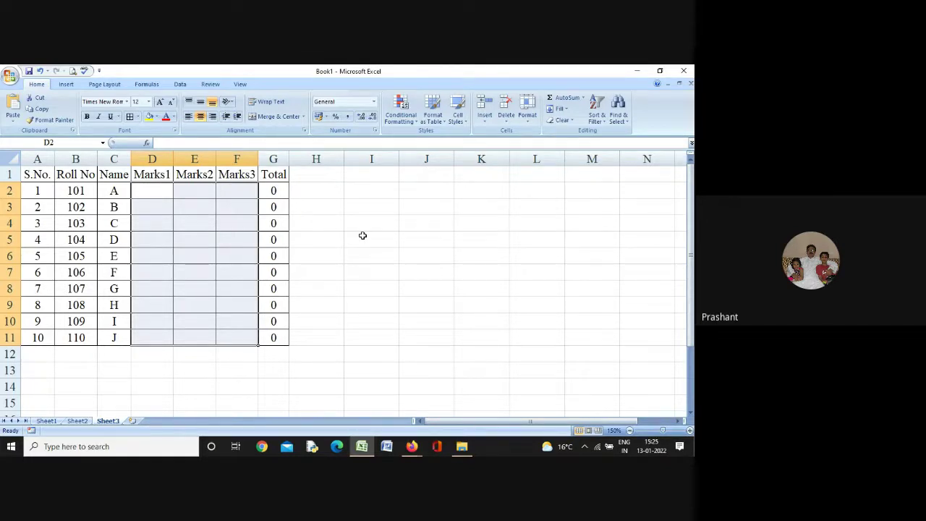
pyautogui.click(403, 118)
pyautogui.moveTo(429, 141)
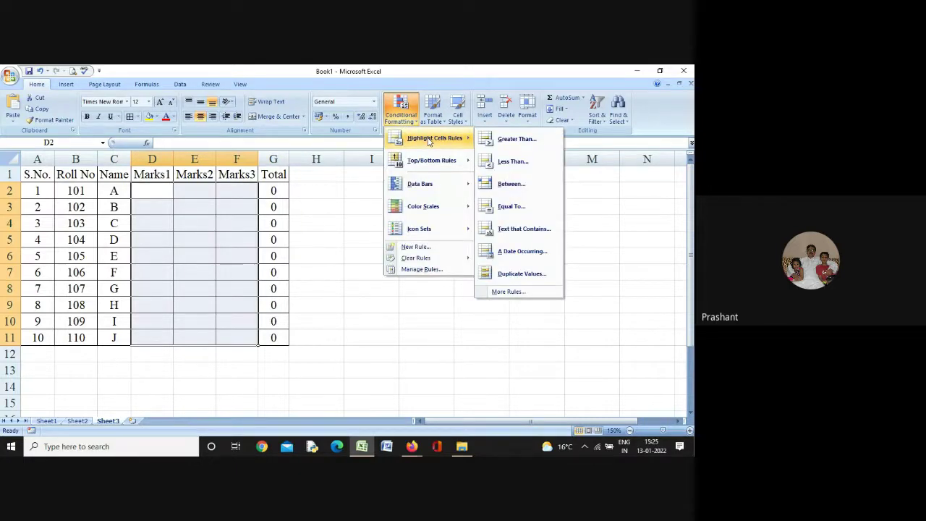
pyautogui.click(524, 166)
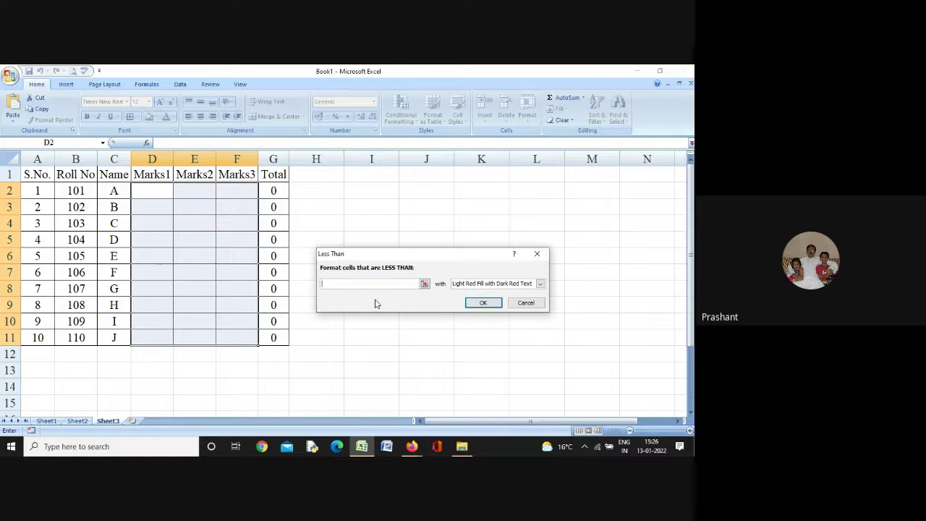
pyautogui.write('35')
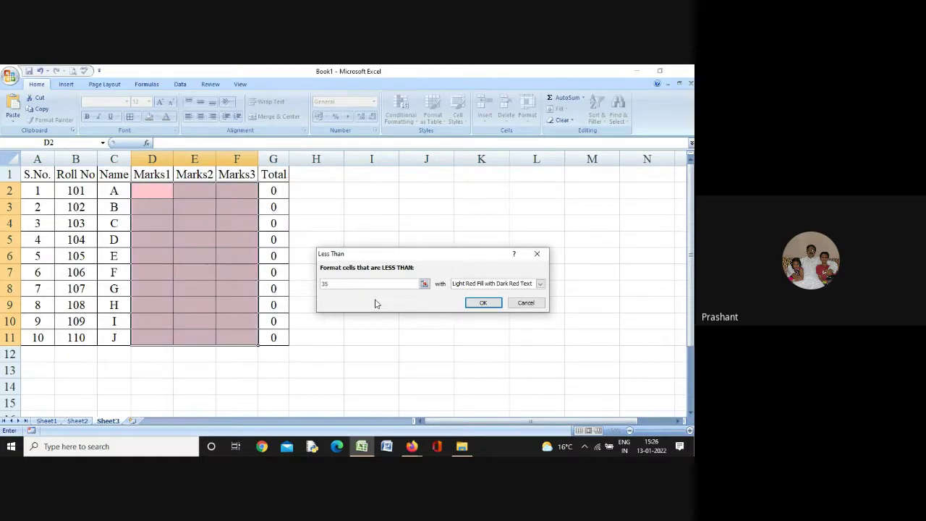
pyautogui.click(540, 284)
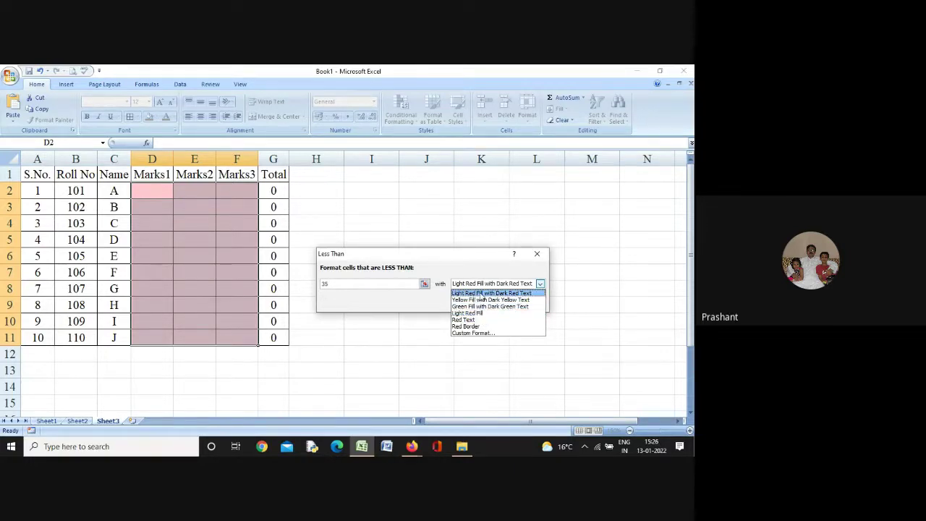
pyautogui.click(482, 294)
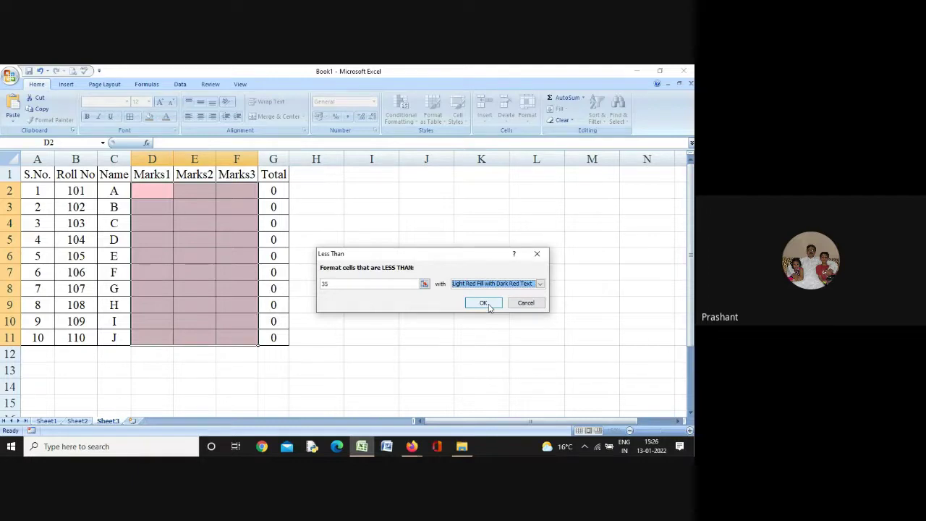
pyautogui.click(488, 306)
pyautogui.click(450, 357)
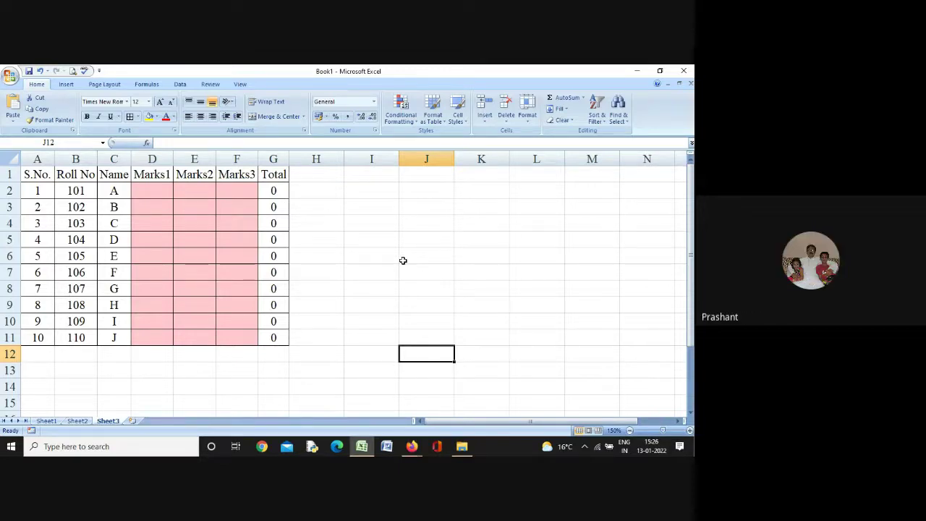
# Select various Marks cells in the top rows to inspect the red highlighting
pyautogui.click(152, 192)
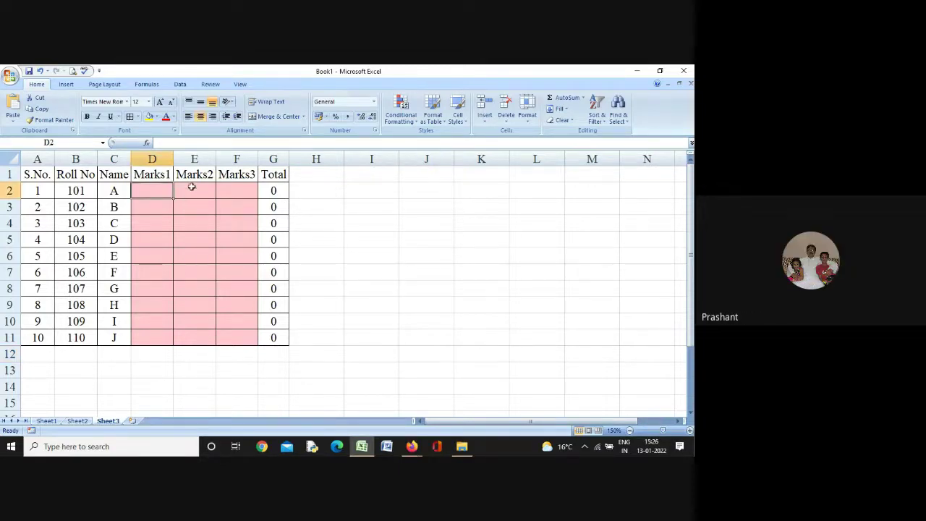
pyautogui.click(192, 187)
pyautogui.click(228, 189)
pyautogui.click(149, 193)
pyautogui.click(192, 189)
pyautogui.click(230, 188)
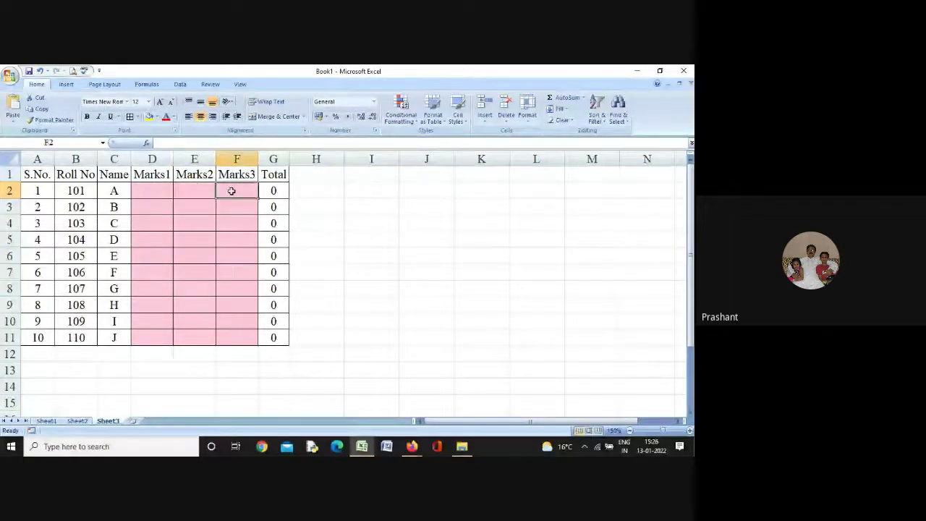
pyautogui.click(227, 207)
pyautogui.click(187, 210)
pyautogui.click(156, 210)
pyautogui.click(154, 224)
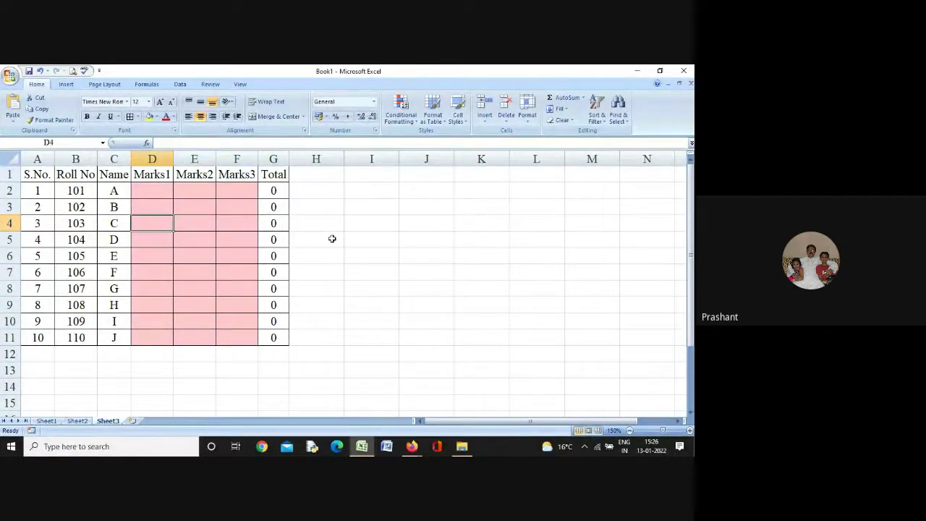
pyautogui.click(332, 238)
# Add a Greater Than 75 rule on D2:F11 using Green Fill with Dark Green Text
pyautogui.moveTo(156, 192); pyautogui.dragTo(235, 334)
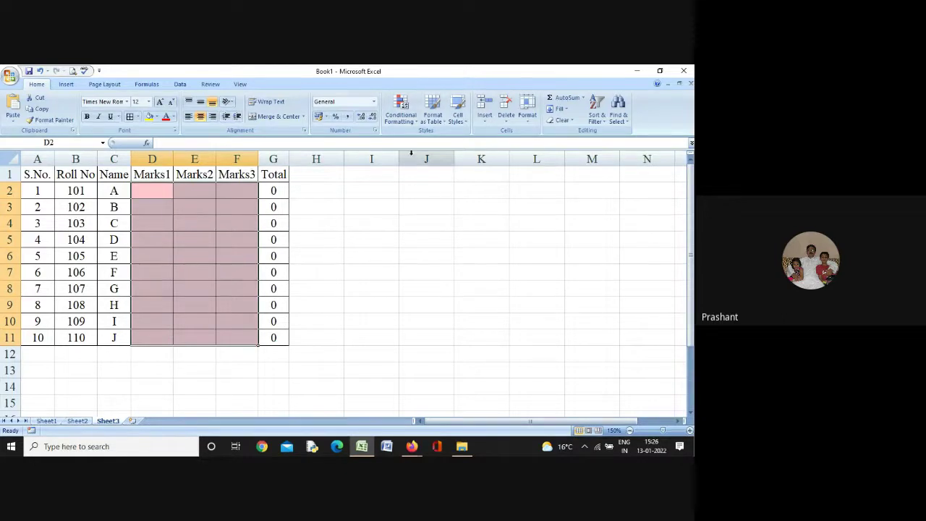
pyautogui.click(400, 110)
pyautogui.moveTo(416, 140)
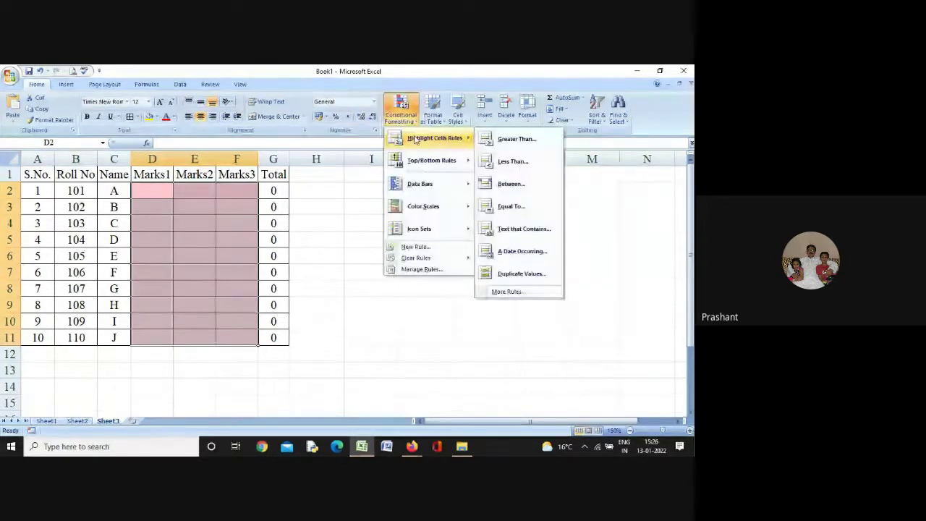
pyautogui.click(501, 138)
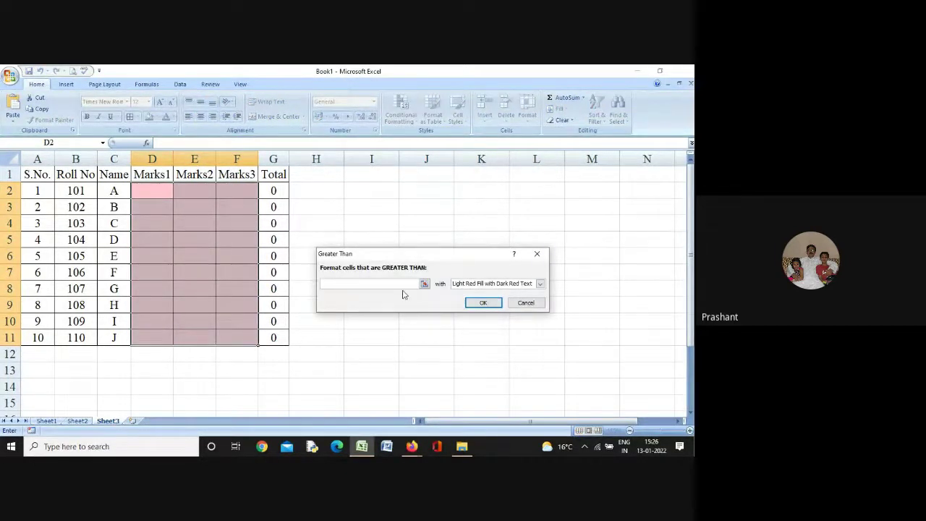
pyautogui.write('75')
pyautogui.click(540, 284)
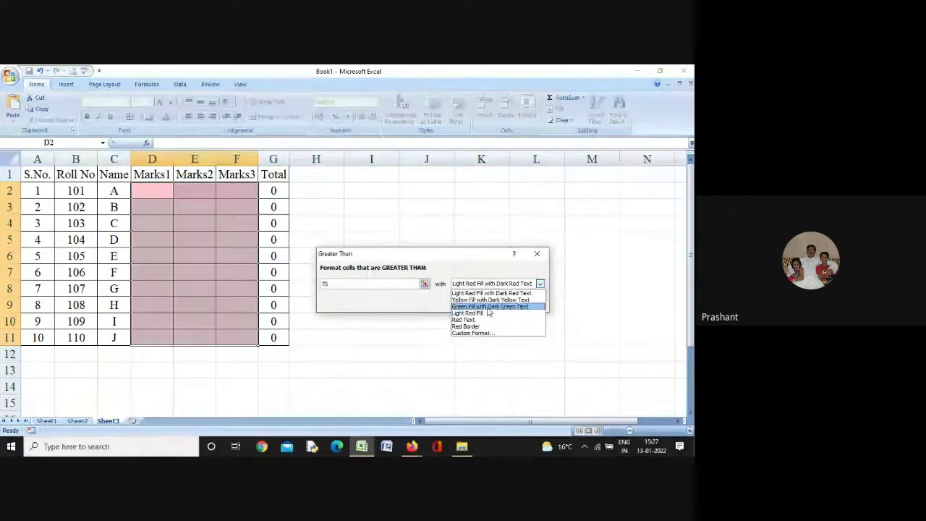
pyautogui.click(490, 306)
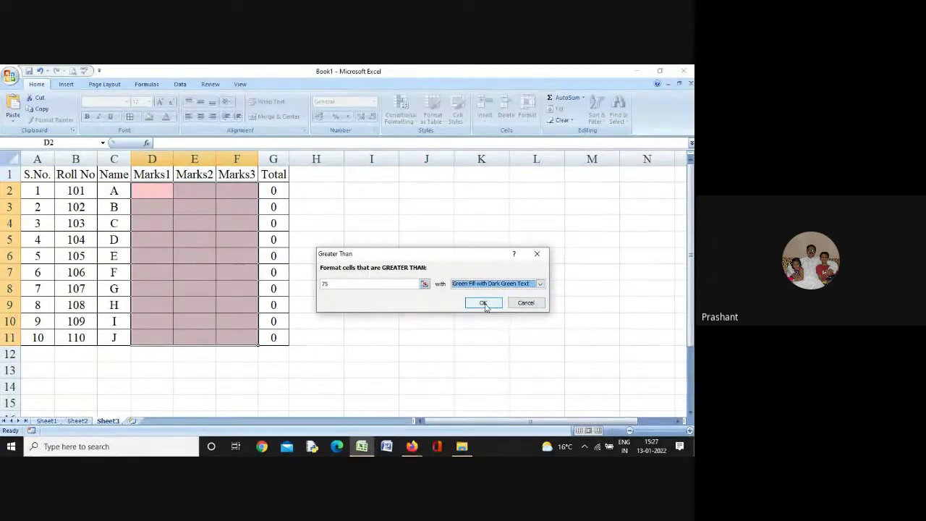
pyautogui.click(484, 303)
pyautogui.click(410, 298)
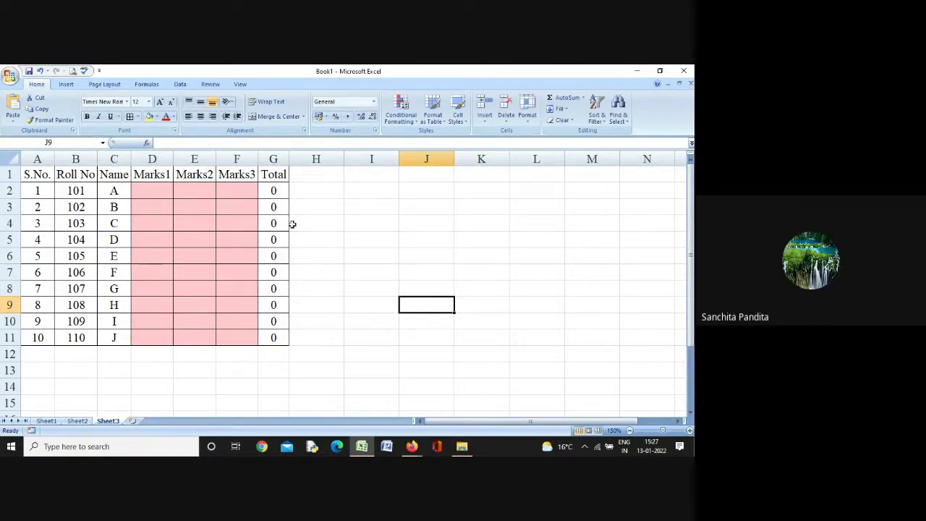
# Set up a Between 250 and 300 rule on the Totals with Yellow Fill with Dark Yellow Text
pyautogui.moveTo(273, 190); pyautogui.dragTo(273, 337)
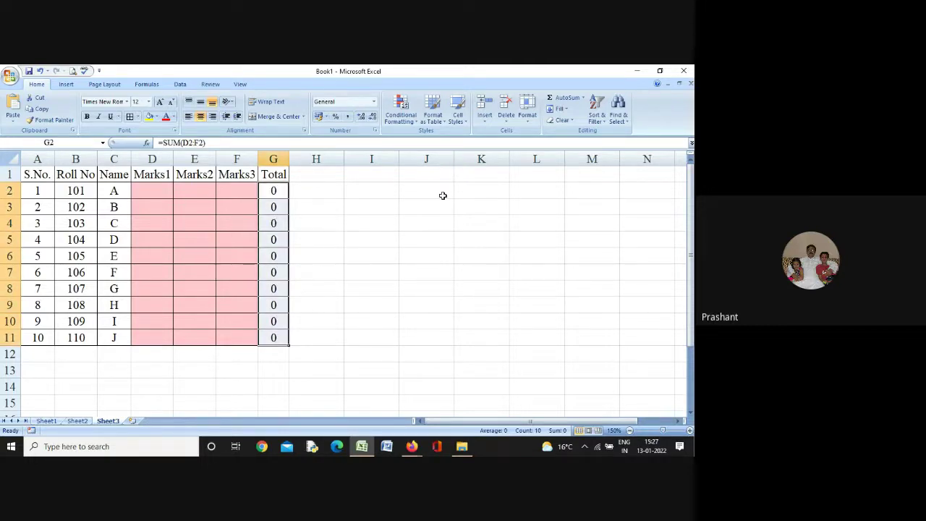
pyautogui.click(403, 123)
pyautogui.moveTo(426, 143)
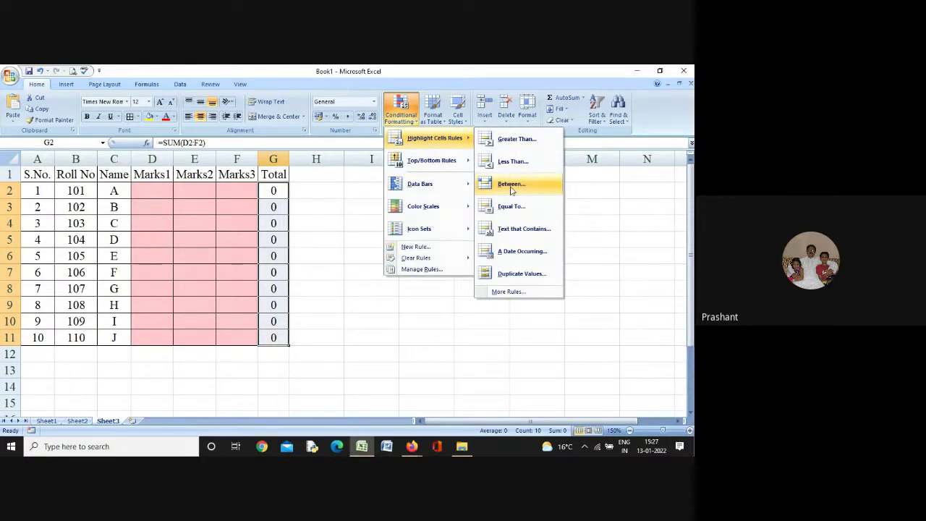
pyautogui.click(511, 187)
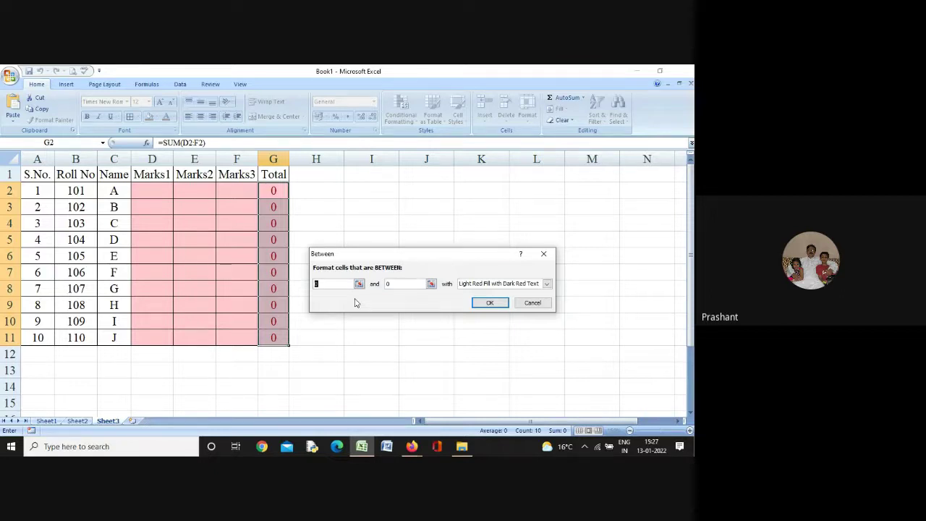
pyautogui.write('205')
pyautogui.press('BackSpace')
pyautogui.press('BackSpace')
pyautogui.write('50')
pyautogui.press('Tab')
pyautogui.write('30')
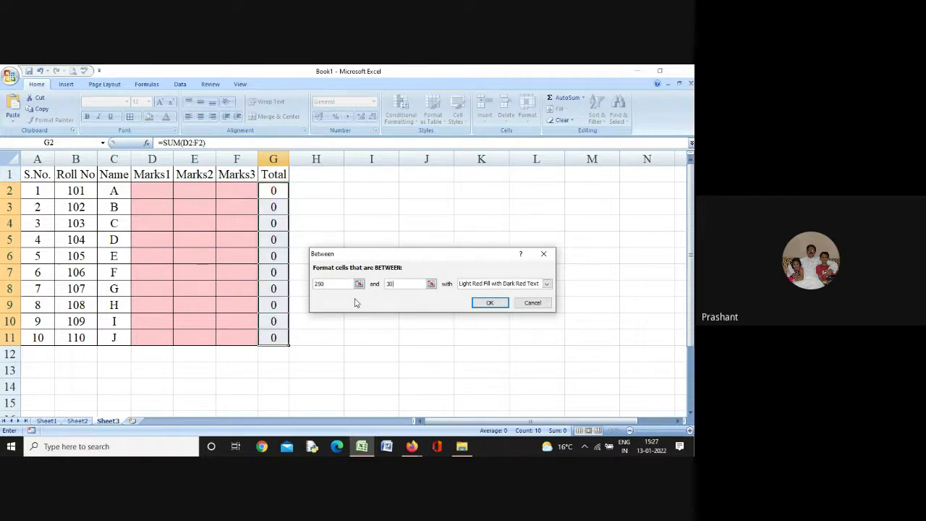
pyautogui.write('0')
pyautogui.click(547, 283)
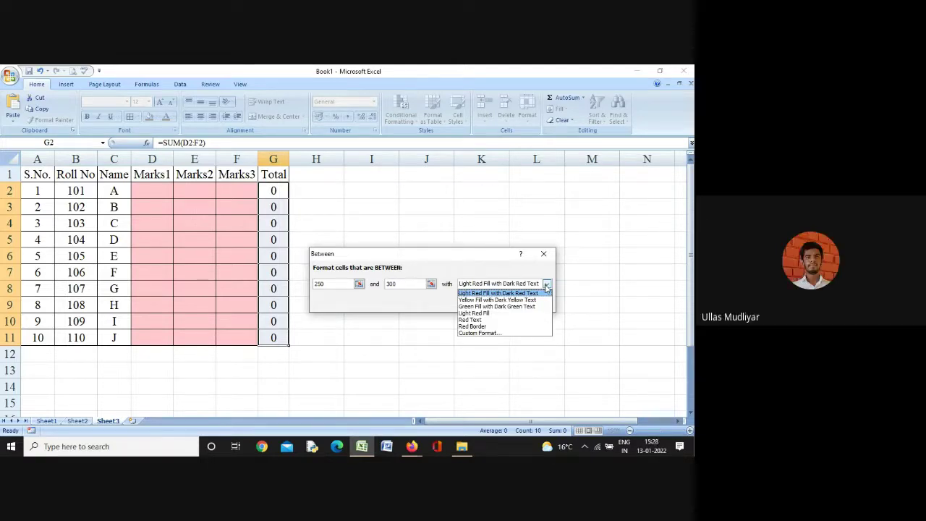
pyautogui.click(509, 300)
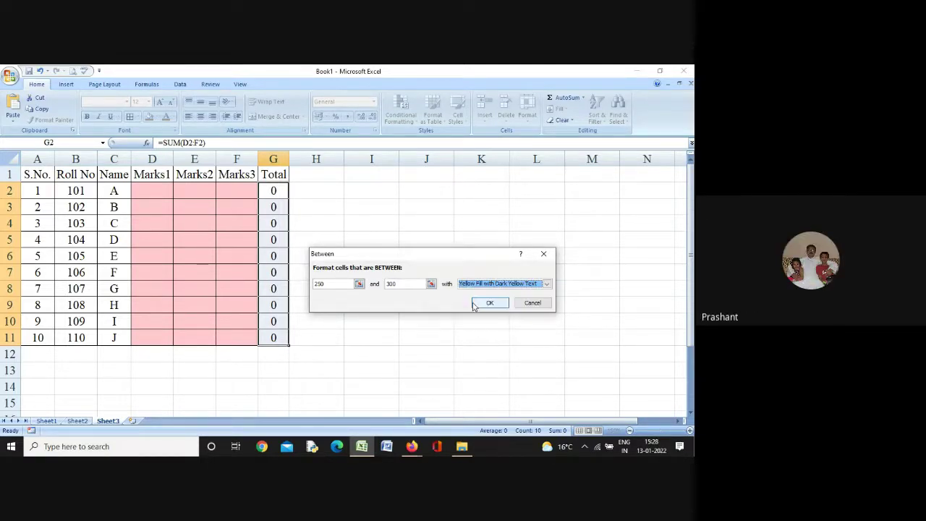
# Apply the 250–300 yellow Total rule, then enter student A's marks 45, 78 and 95
pyautogui.click(489, 302)
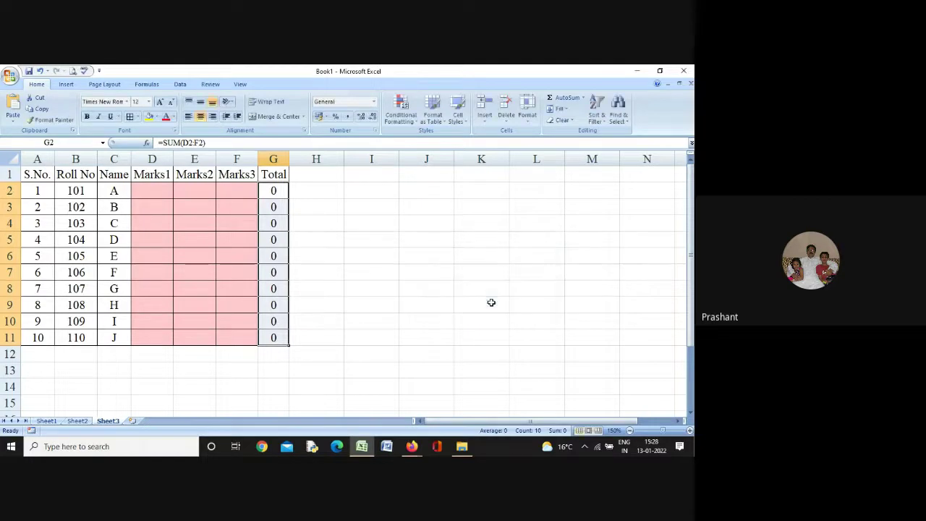
pyautogui.click(418, 288)
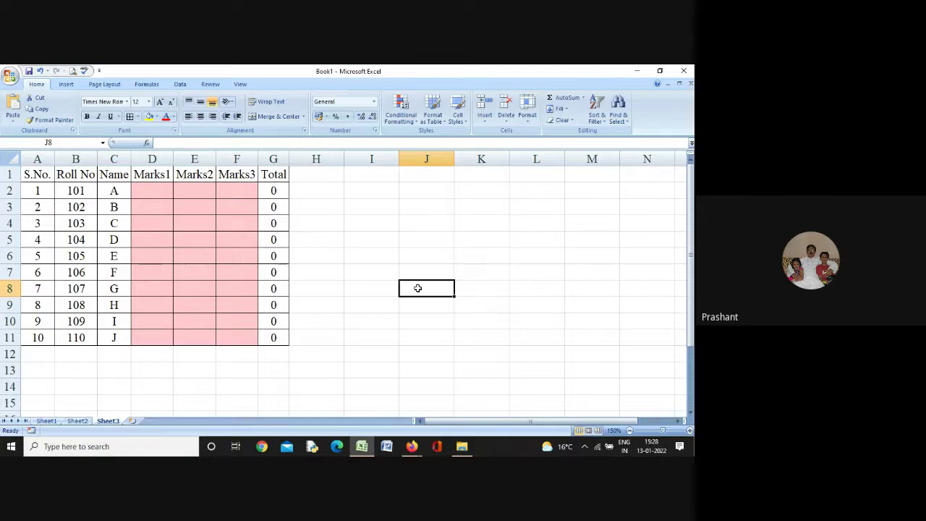
pyautogui.click(165, 189)
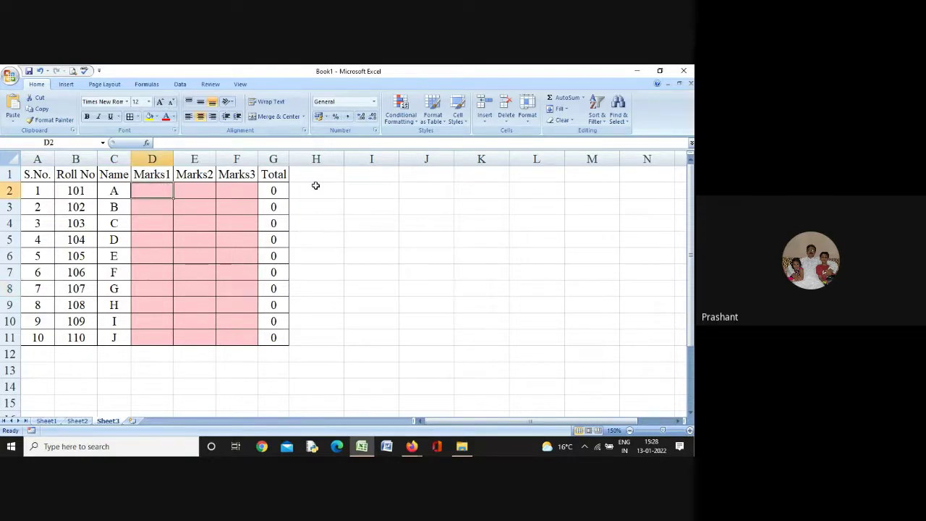
pyautogui.write('45')
pyautogui.press('Tab')
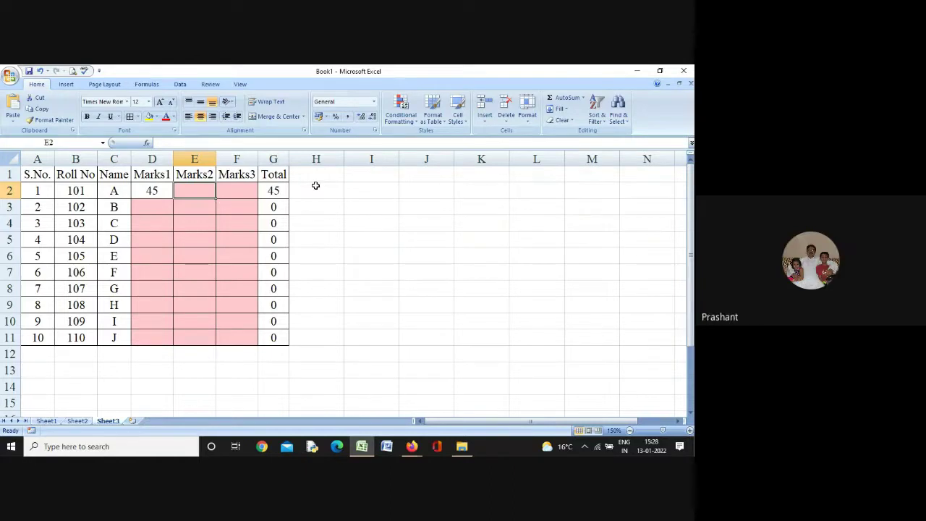
pyautogui.write('78')
pyautogui.press('Tab')
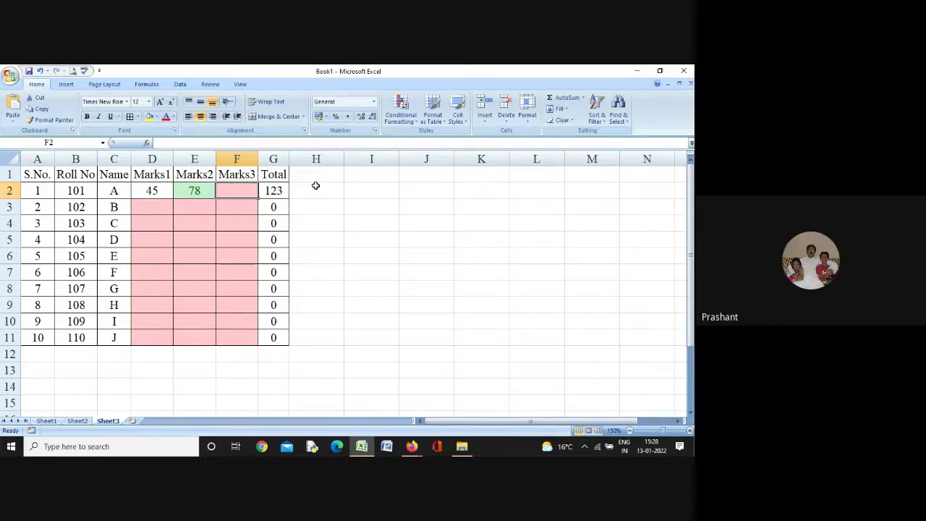
pyautogui.write('95')
pyautogui.press('Tab')
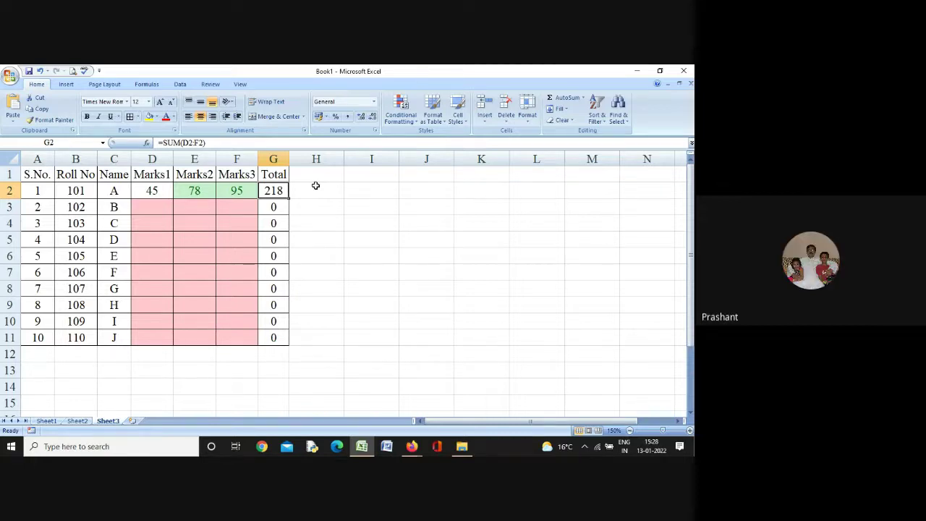
pyautogui.press('Down')
pyautogui.press('Left')
pyautogui.press('Left')
pyautogui.press('Left')
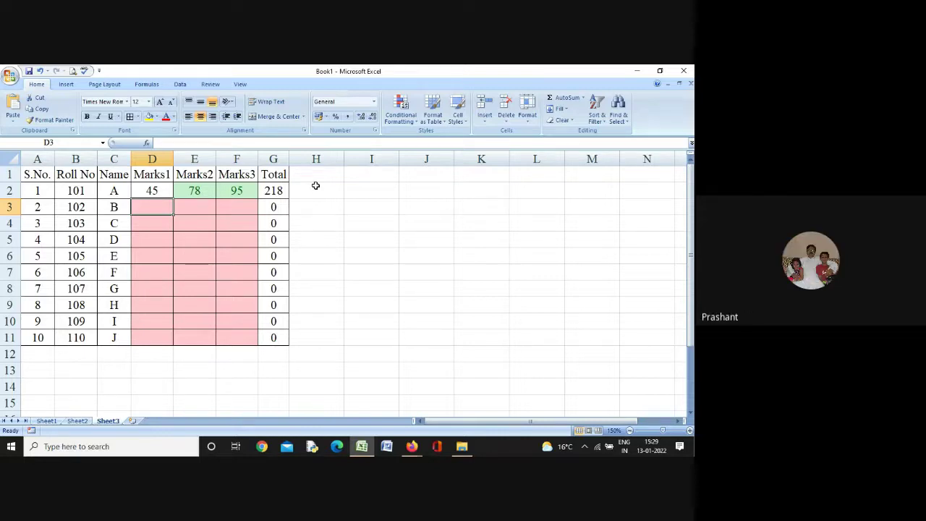
# Enter student B's marks 34, 30 and 50, giving a total of 114
pyautogui.write('34')
pyautogui.press('Tab')
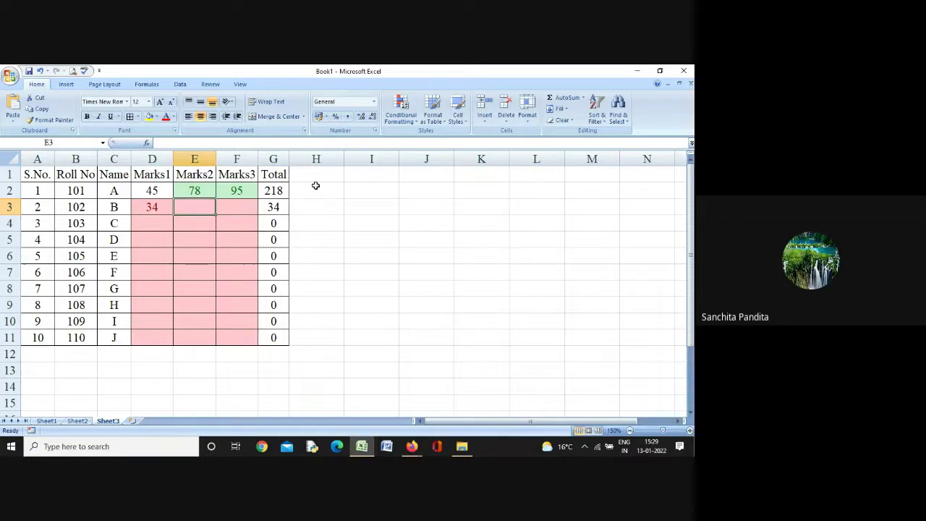
pyautogui.write('30')
pyautogui.press('Tab')
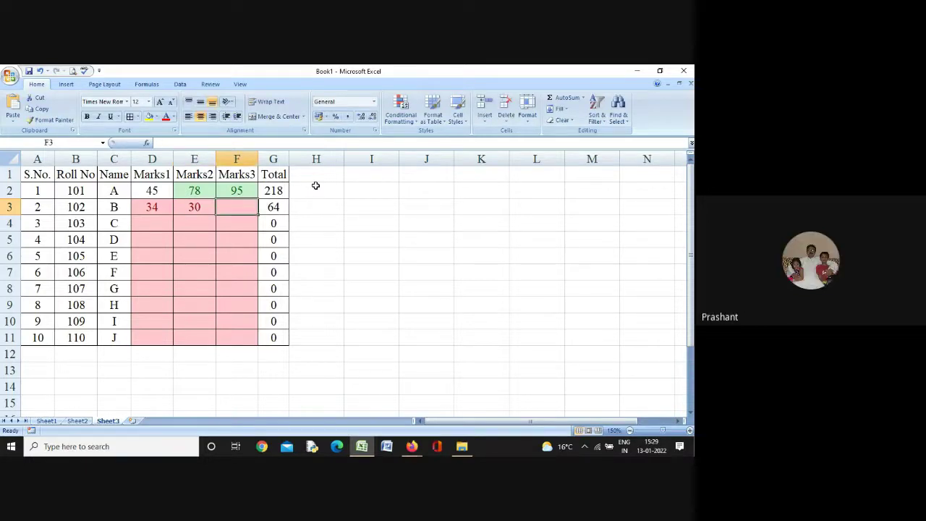
pyautogui.write('50')
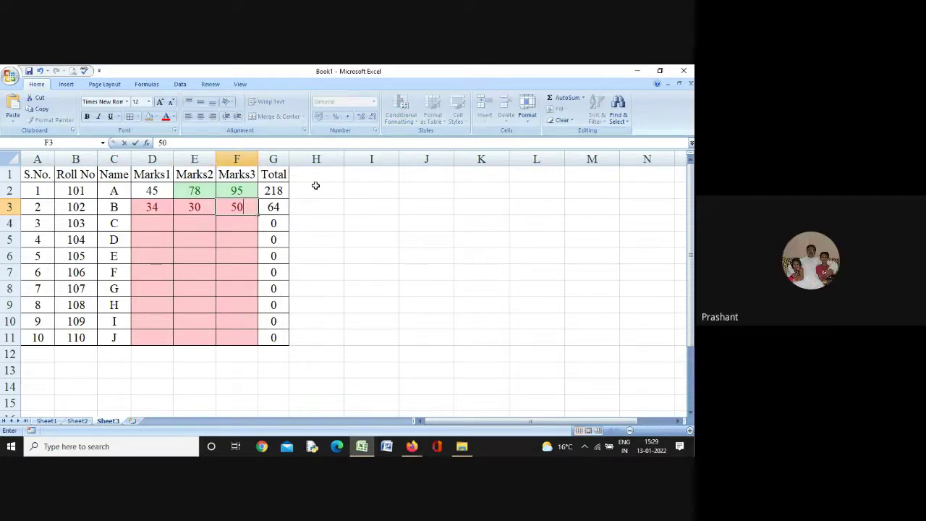
pyautogui.press('Tab')
pyautogui.press('Down')
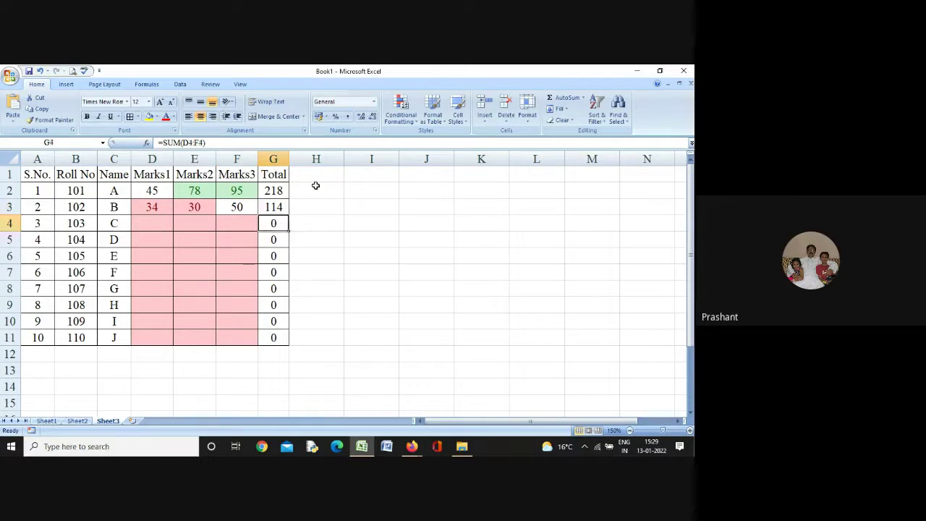
pyautogui.press('Left')
pyautogui.press('Left')
pyautogui.press('Left')
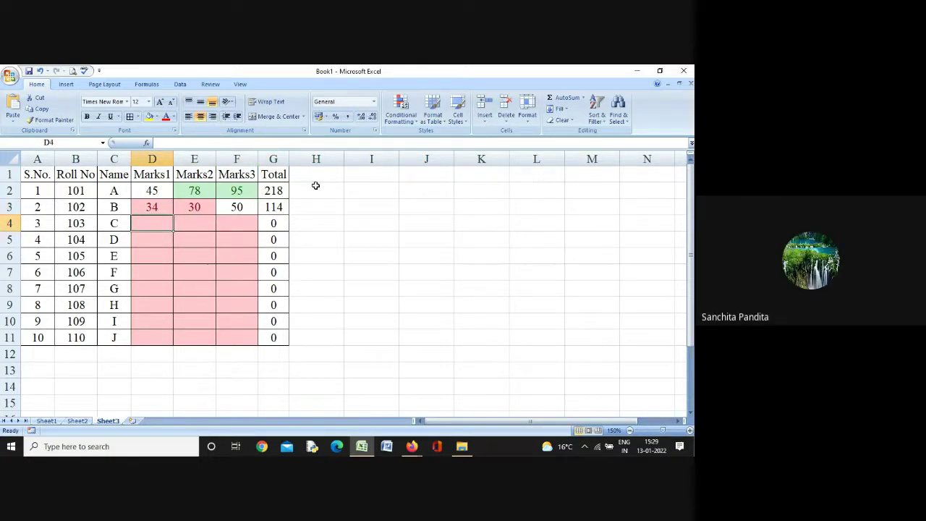
# Enter student C's marks 80, 85 and 99, giving a yellow-highlighted total of 264
pyautogui.write('80')
pyautogui.press('Tab')
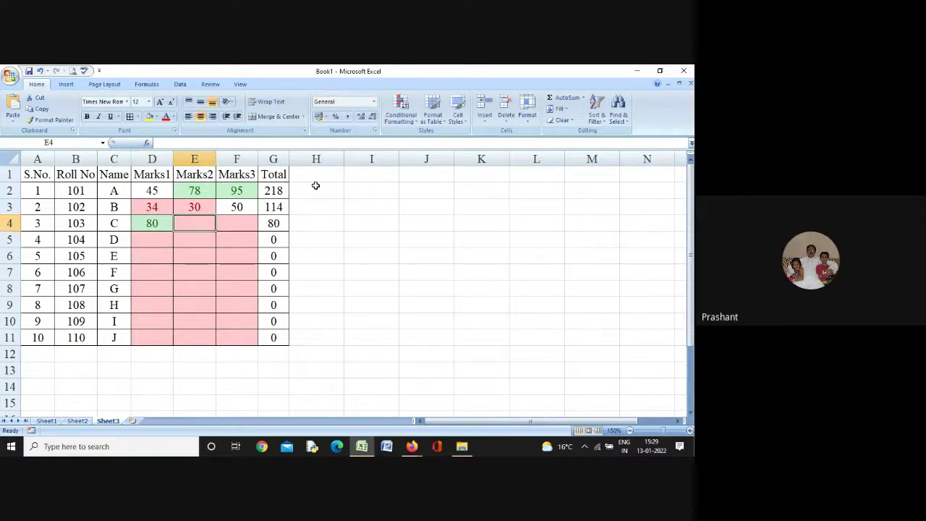
pyautogui.write('8')
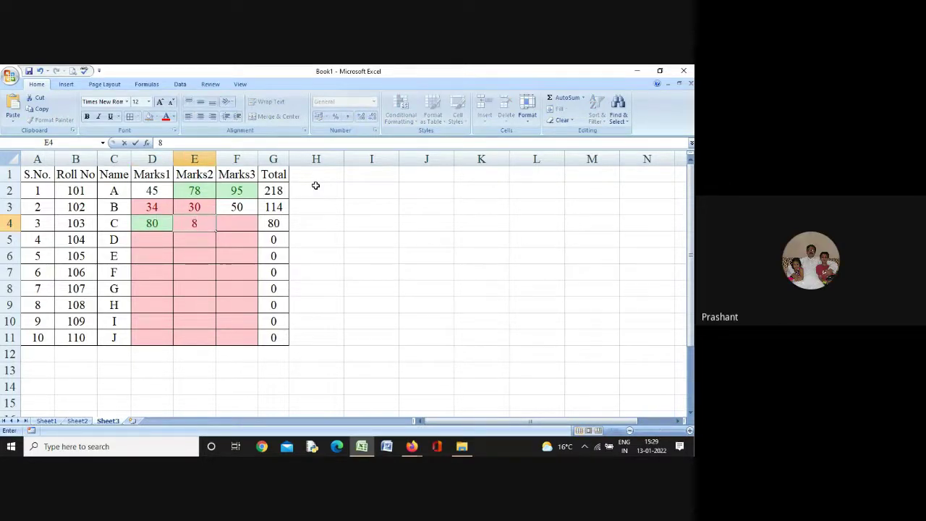
pyautogui.write('5')
pyautogui.press('Tab')
pyautogui.write('99')
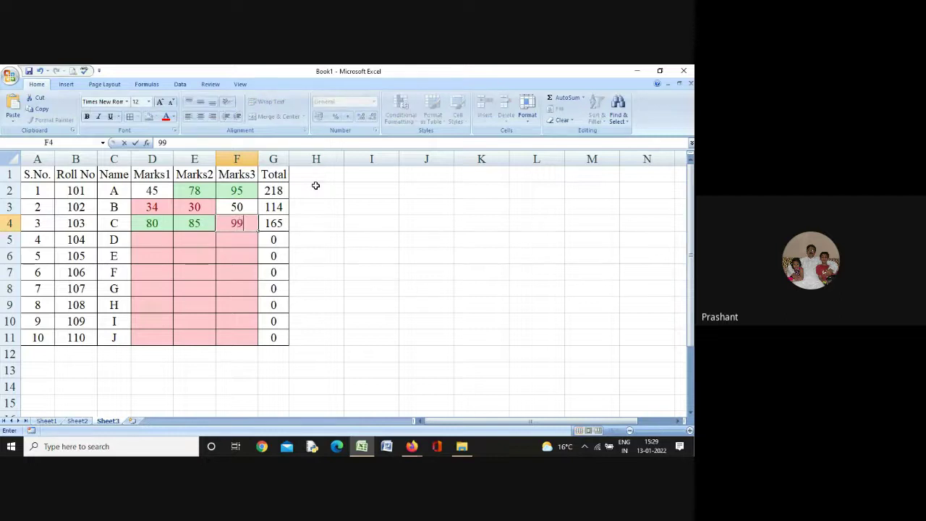
pyautogui.press('Tab')
pyautogui.press('Tab')
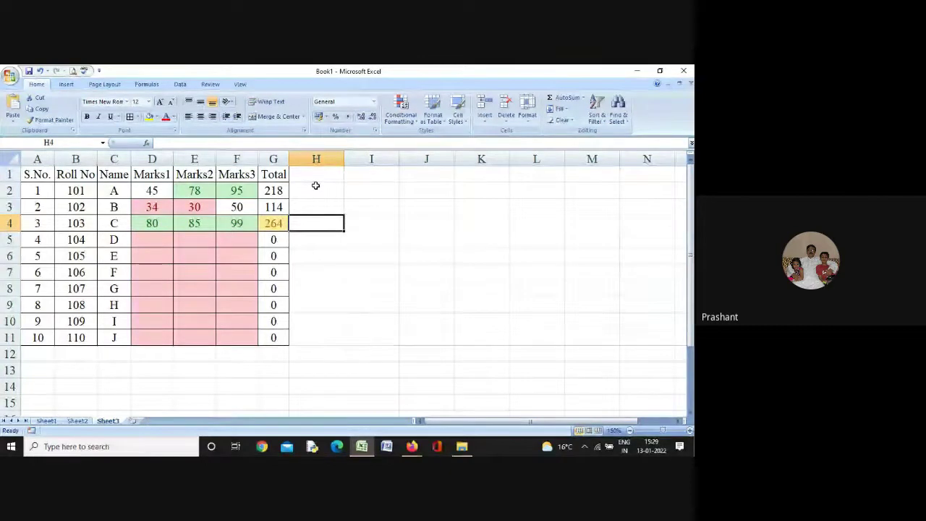
pyautogui.press('Down')
pyautogui.press('Left')
pyautogui.press('Left')
pyautogui.press('Left')
pyautogui.press('Left')
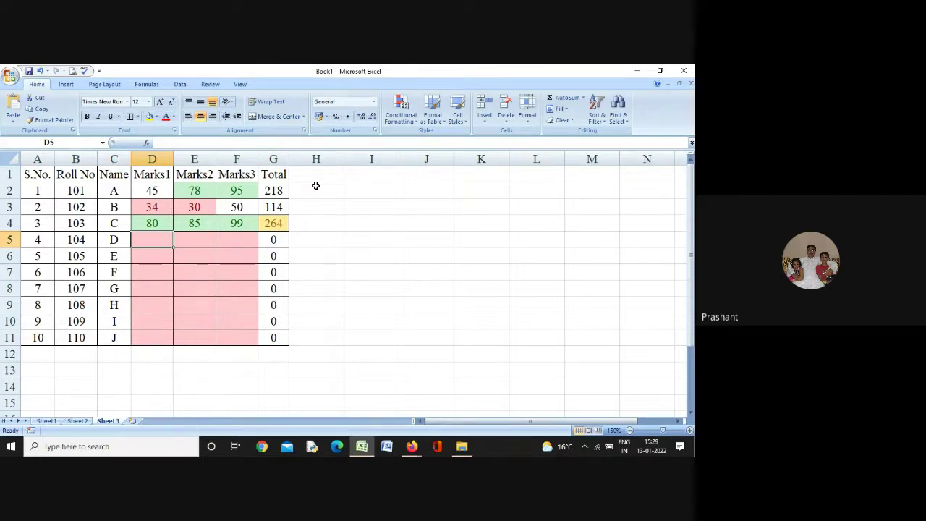
# Enter marks 90, 90, 90 for student D, 12, 23, 34 for E, and 80, 78, 100 for F
pyautogui.write('90')
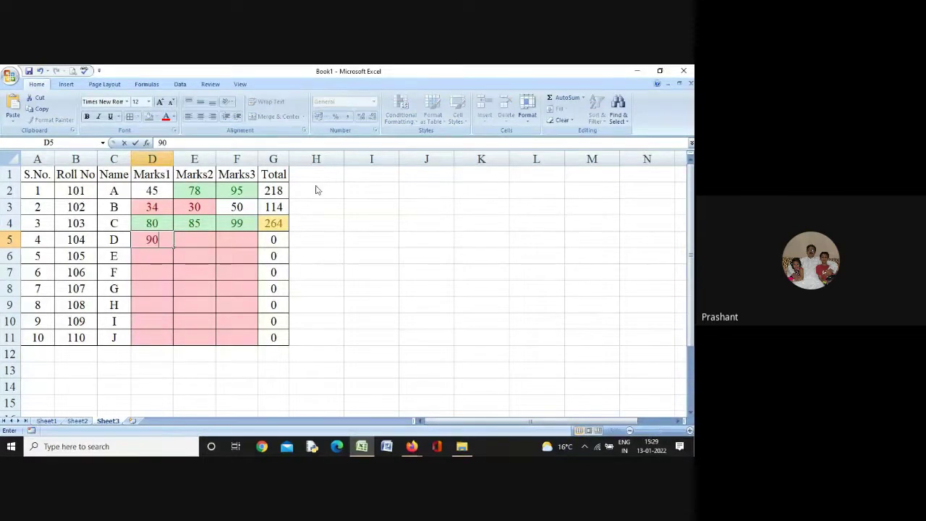
pyautogui.press('Tab')
pyautogui.write('90')
pyautogui.press('Tab')
pyautogui.write('90')
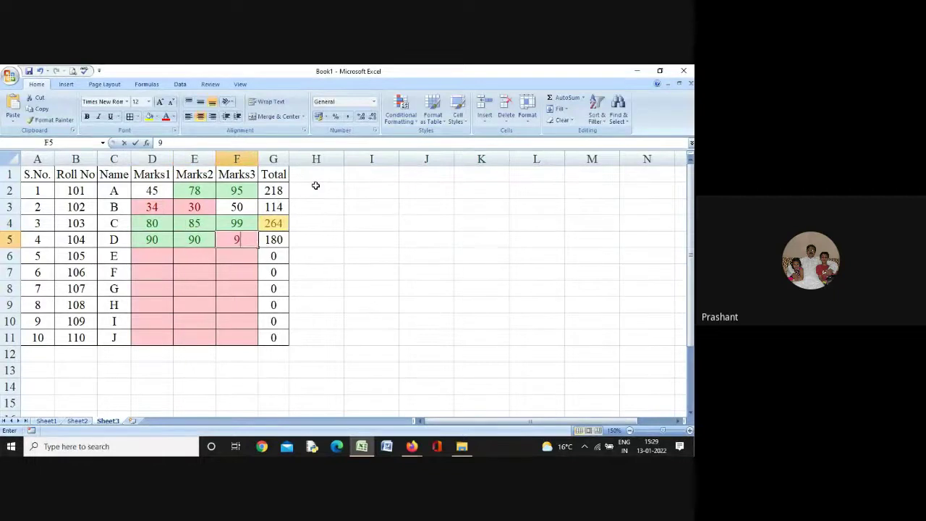
pyautogui.press('Tab')
pyautogui.press('Down')
pyautogui.press('Left')
pyautogui.press('Left')
pyautogui.press('Left')
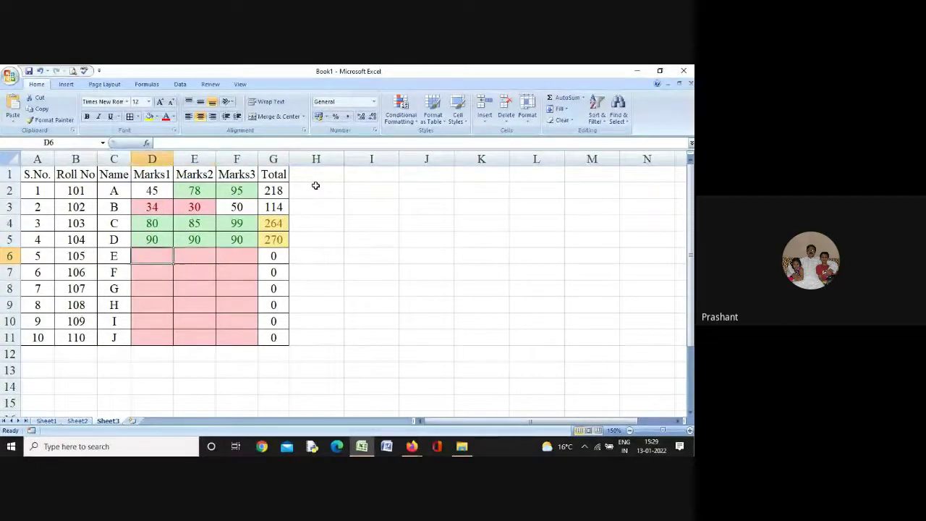
pyautogui.write('12')
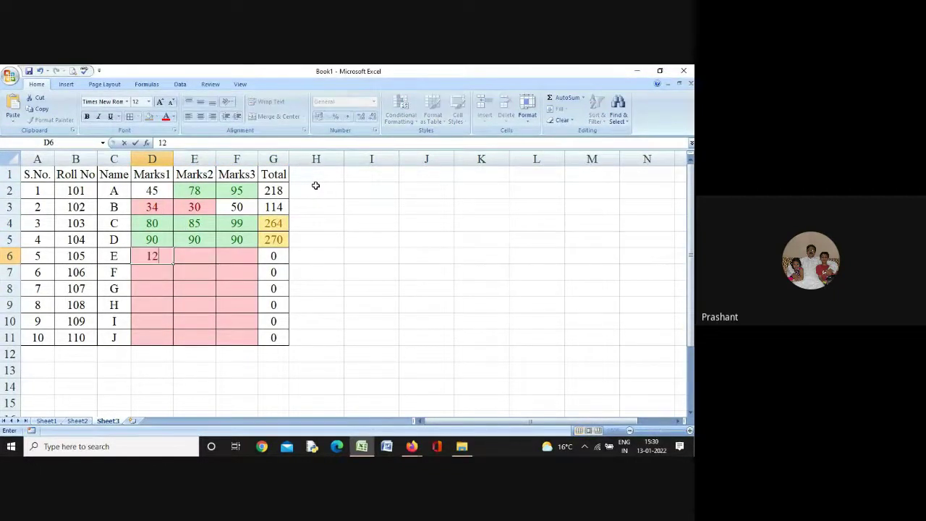
pyautogui.press('Tab')
pyautogui.write('23')
pyautogui.press('Tab')
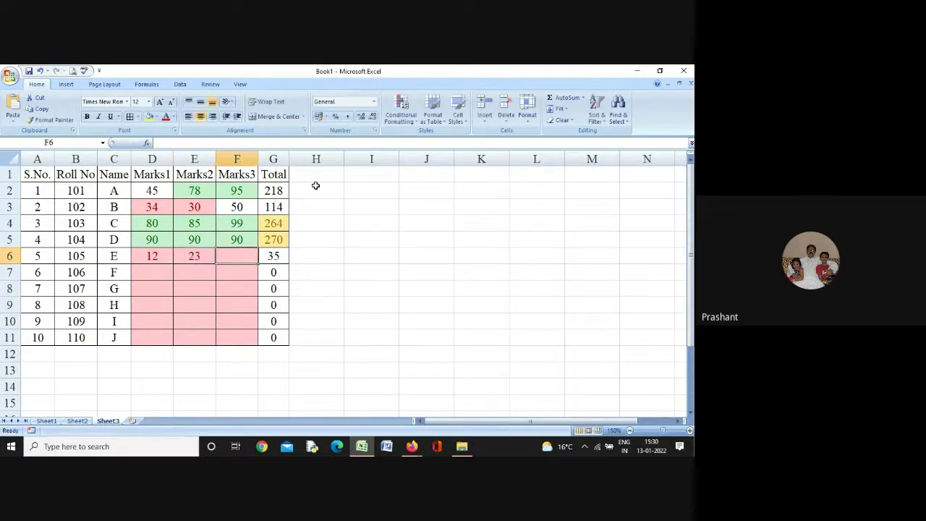
pyautogui.write('34')
pyautogui.press('Tab')
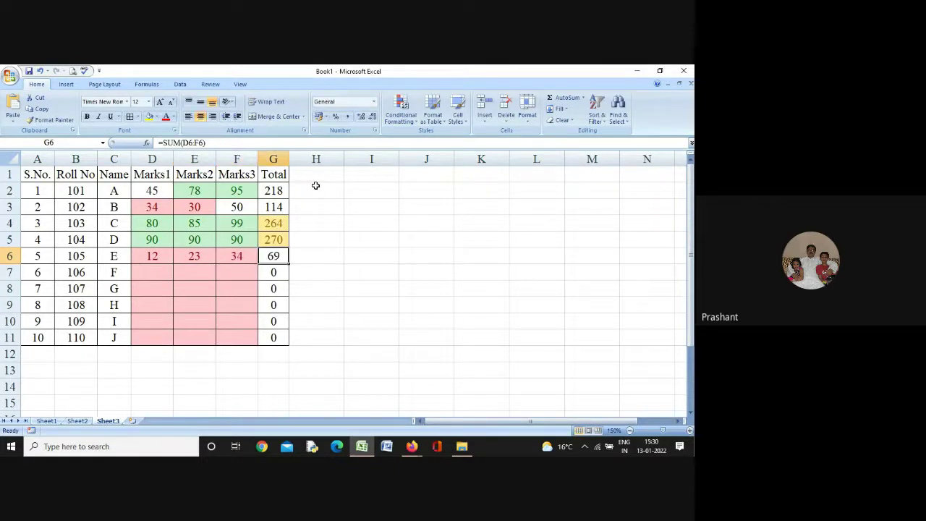
pyautogui.press('Down')
pyautogui.press('Left')
pyautogui.press('Left')
pyautogui.press('Left')
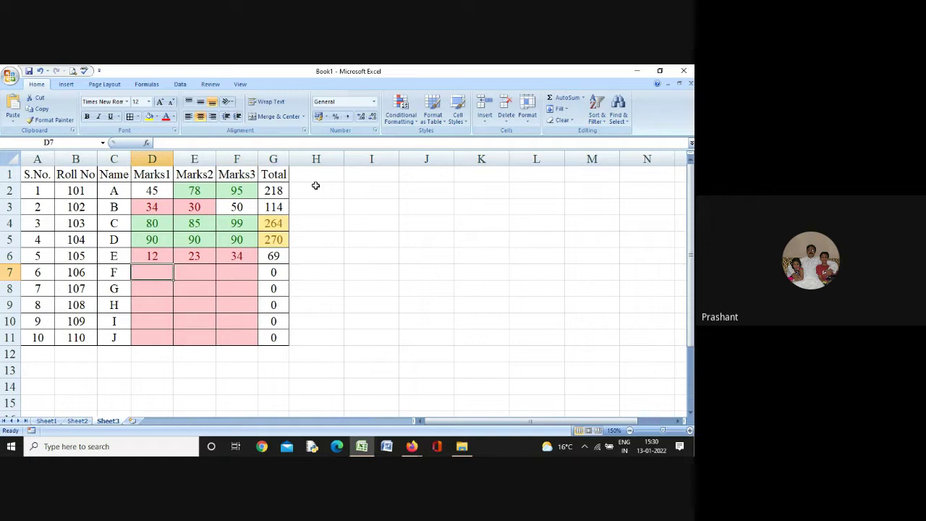
pyautogui.write('80')
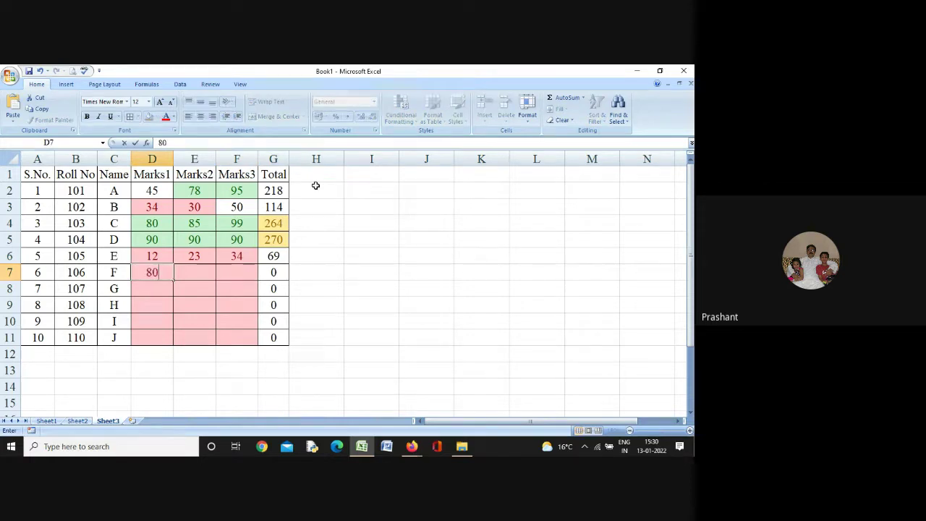
pyautogui.press('Tab')
pyautogui.write('78')
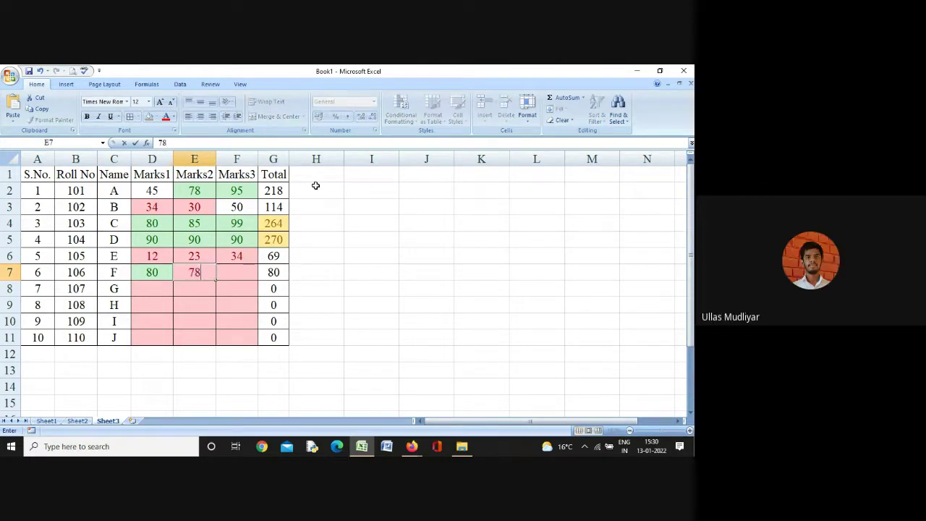
pyautogui.press('Tab')
pyautogui.write('100')
pyautogui.press('Tab')
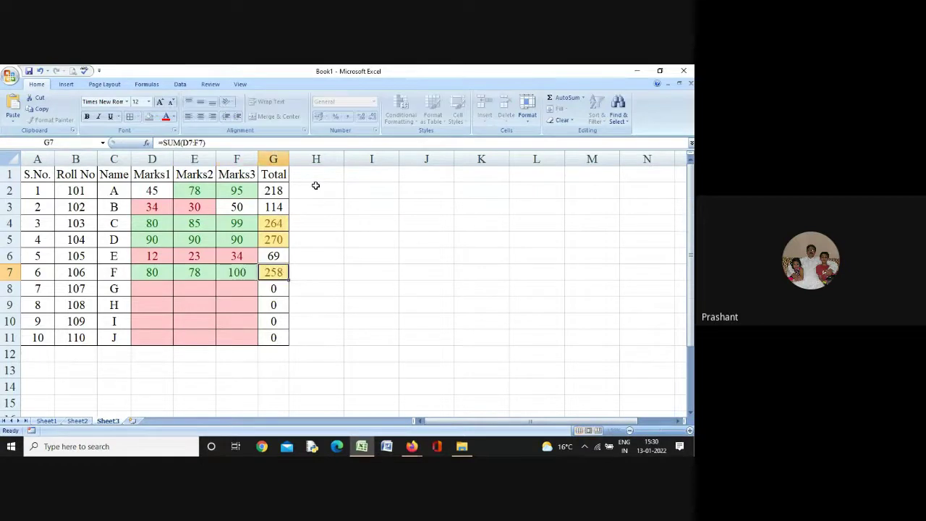
# Enter student G's marks 54, 55, 50 and H's 92, 67, 76, correcting H's Marks3 from 75
pyautogui.press('Down')
pyautogui.press('Left')
pyautogui.press('Left')
pyautogui.press('Left')
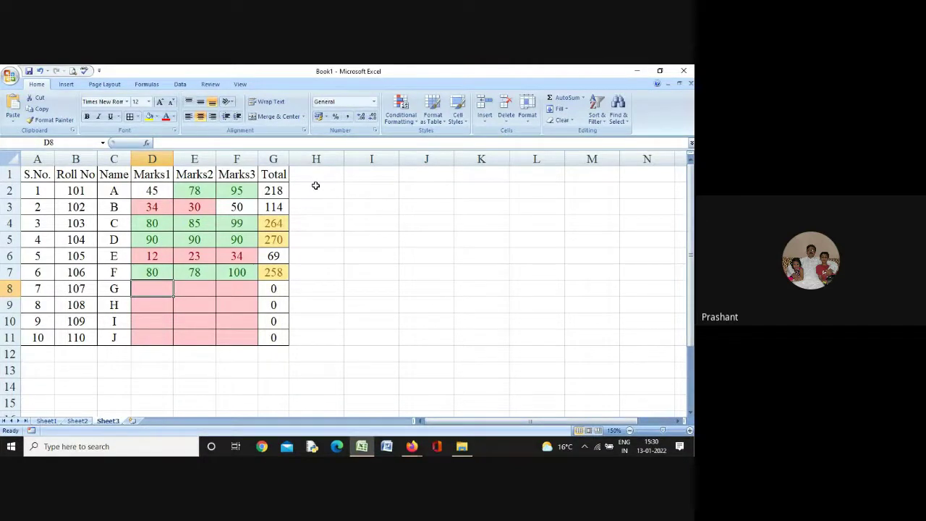
pyautogui.write('54')
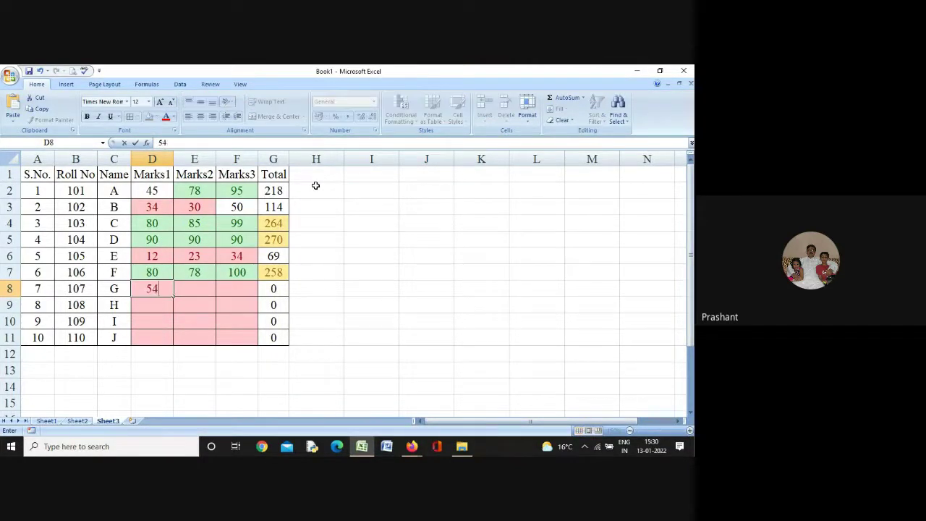
pyautogui.press('Tab')
pyautogui.write('55')
pyautogui.press('Tab')
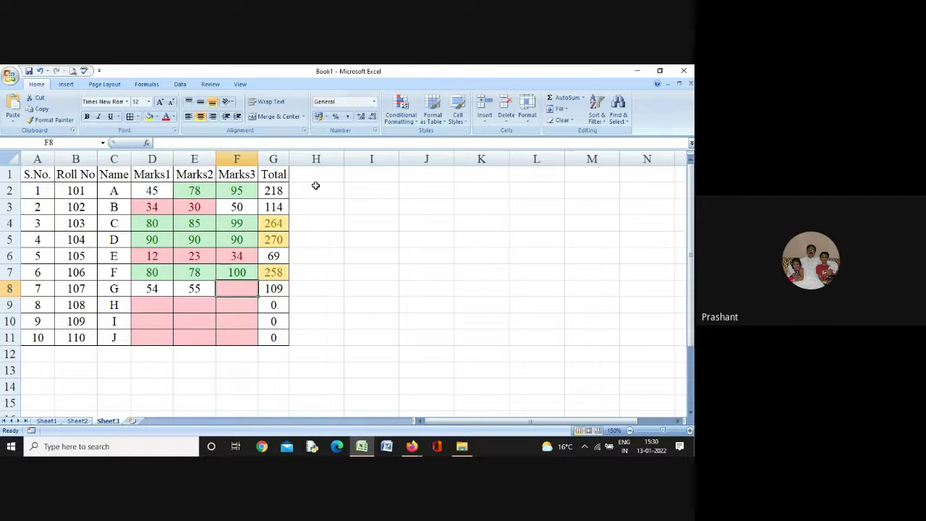
pyautogui.write('50')
pyautogui.press('Tab')
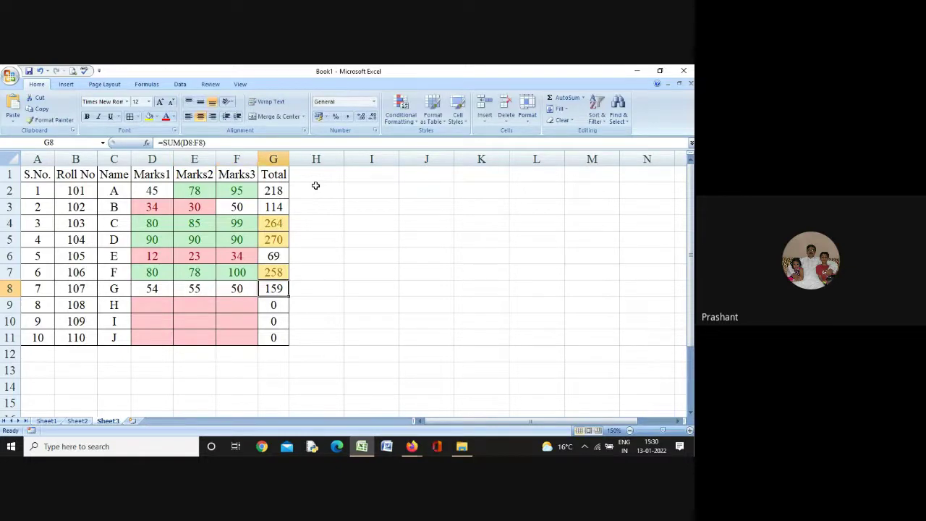
pyautogui.press('Down')
pyautogui.press('Left')
pyautogui.press('Left')
pyautogui.press('Left')
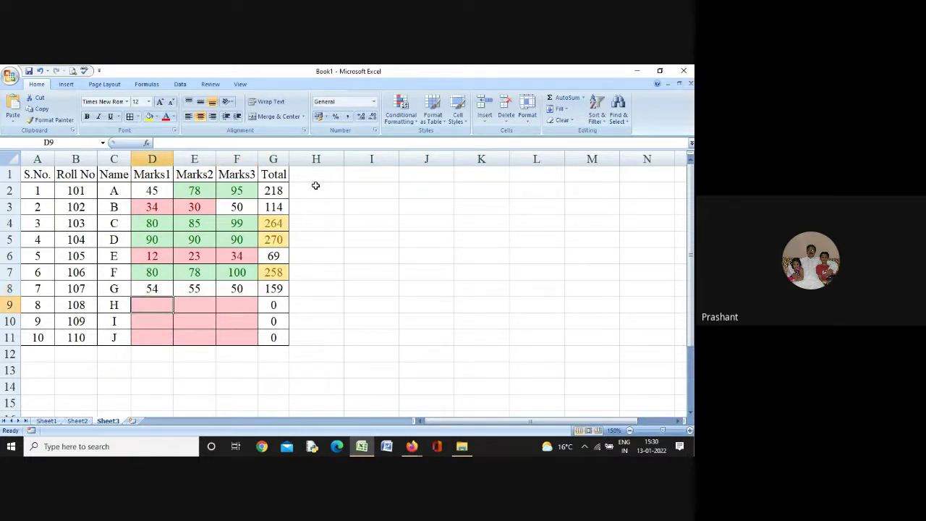
pyautogui.write('92')
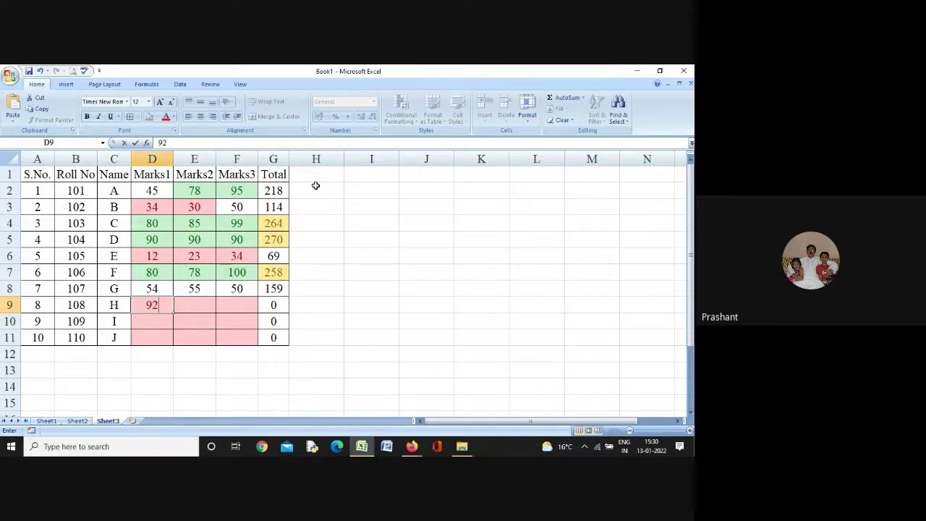
pyautogui.press('Tab')
pyautogui.write('67')
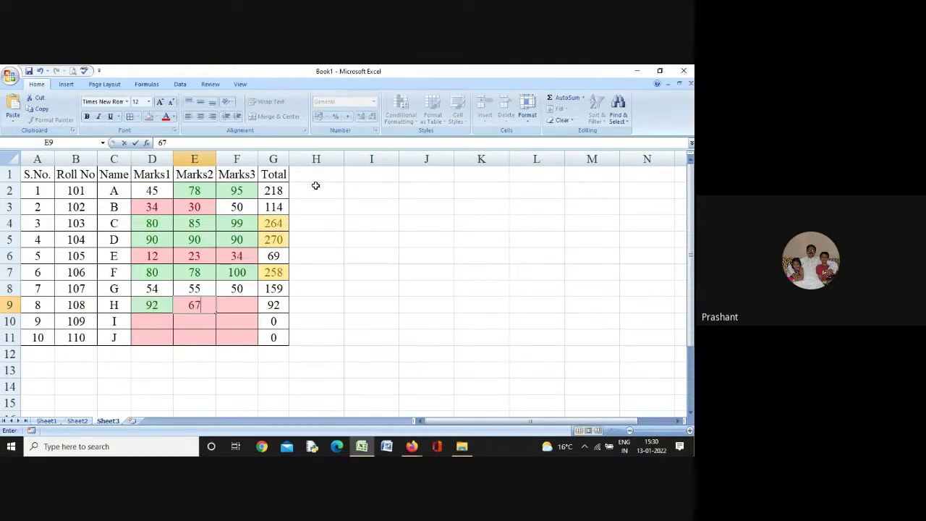
pyautogui.press('Tab')
pyautogui.write('75')
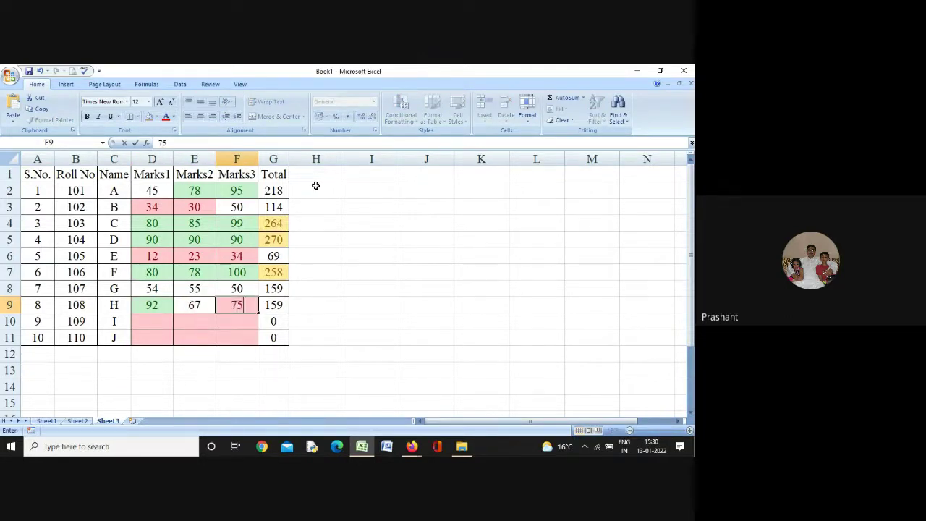
pyautogui.press('Tab')
pyautogui.press('Left')
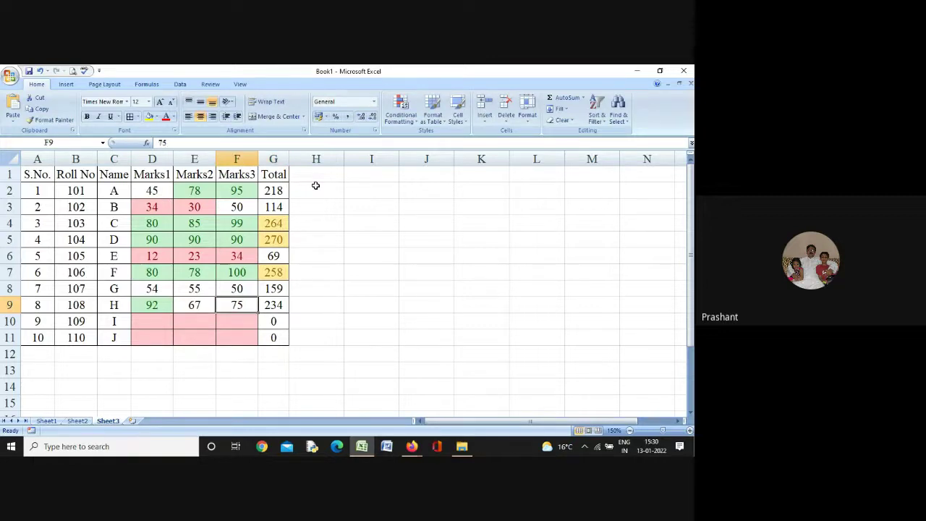
pyautogui.write('76')
pyautogui.press('Tab')
# Enter student I's marks 52, 51, 50 and J's marks 35, 35, 35
pyautogui.press('Down')
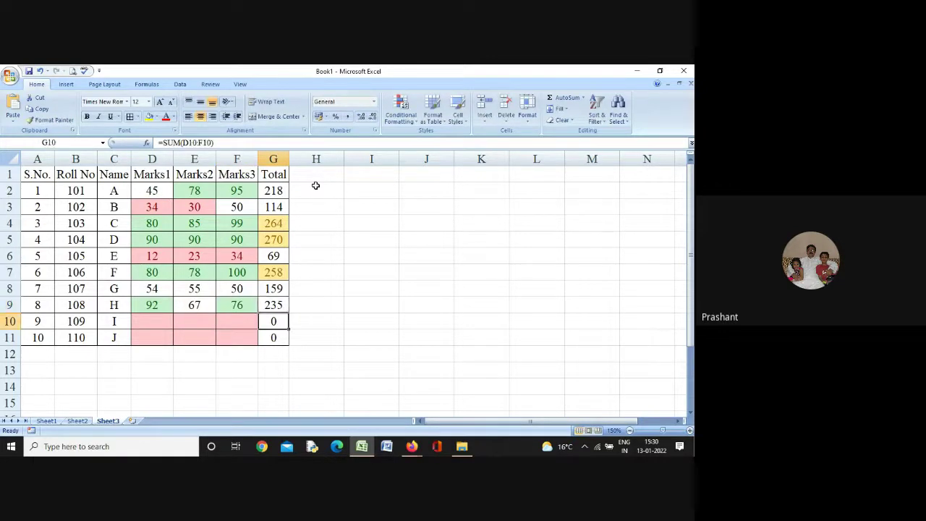
pyautogui.press('Left')
pyautogui.press('Left')
pyautogui.press('Left')
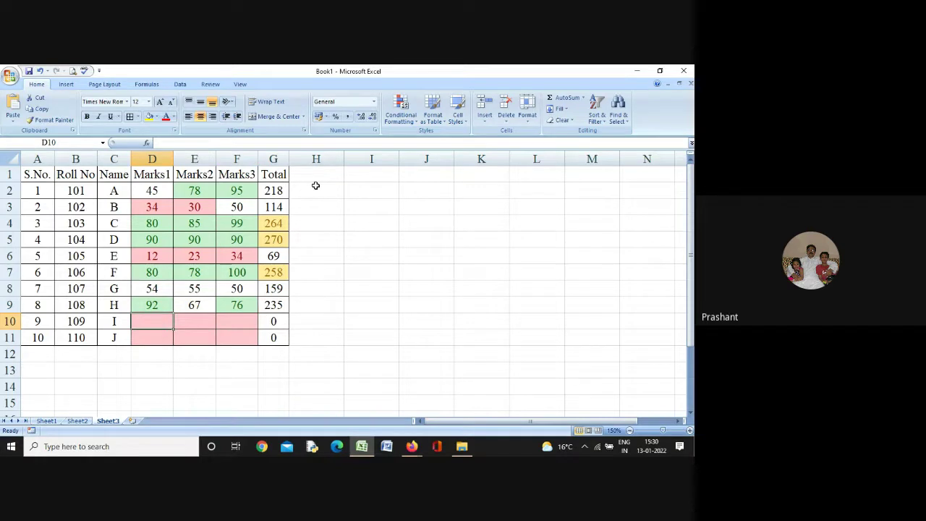
pyautogui.write('52')
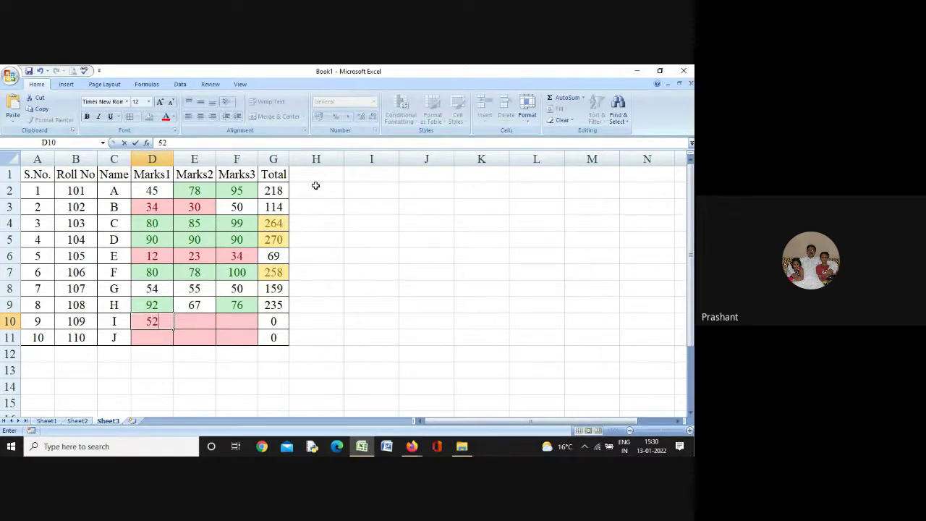
pyautogui.press('Tab')
pyautogui.write('51')
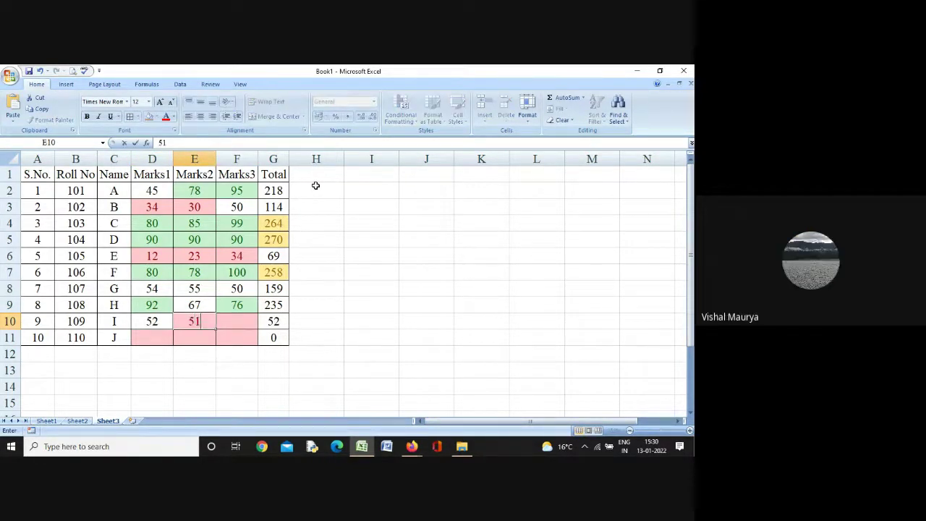
pyautogui.press('Tab')
pyautogui.write('50')
pyautogui.press('Tab')
pyautogui.press('Down')
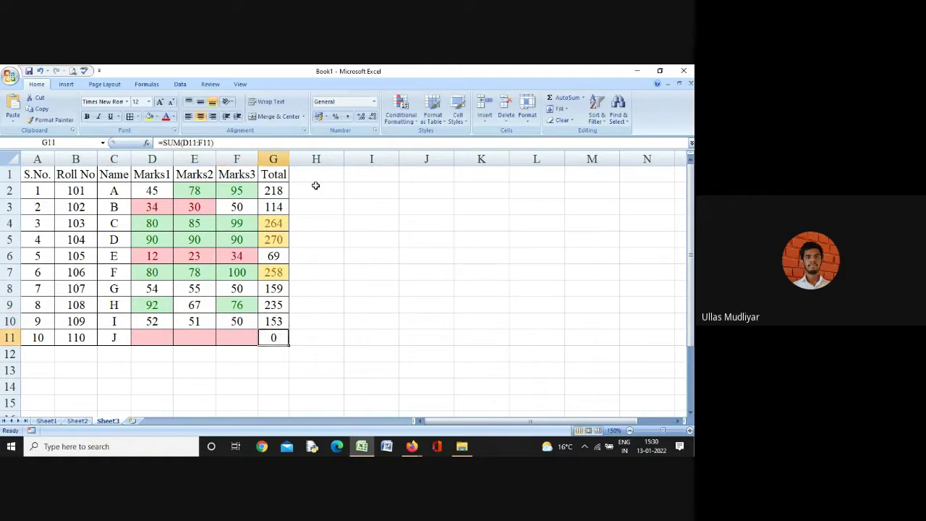
pyautogui.press('Left')
pyautogui.press('Left')
pyautogui.press('Left')
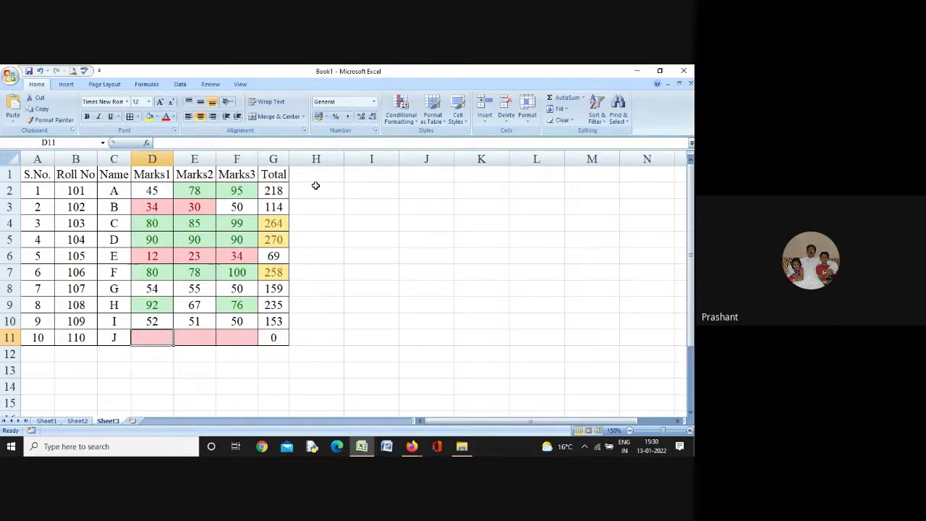
pyautogui.write('35')
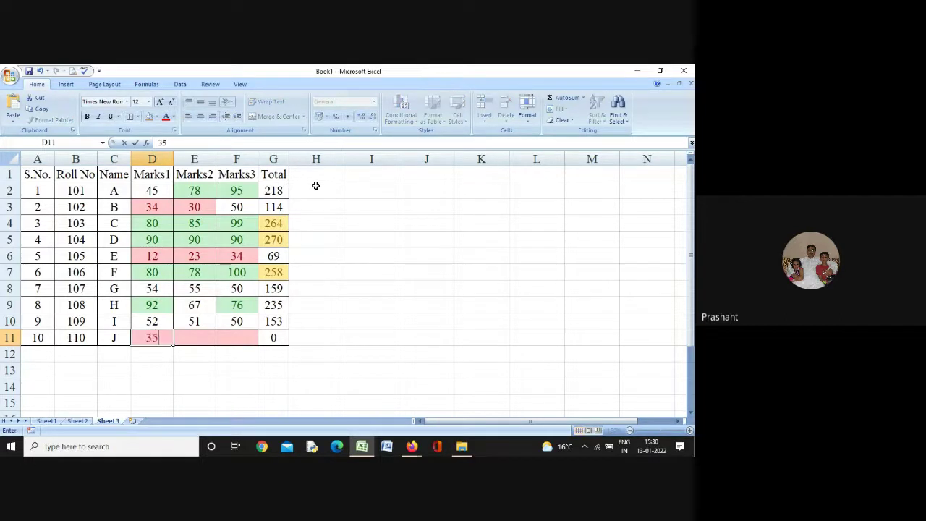
pyautogui.press('Tab')
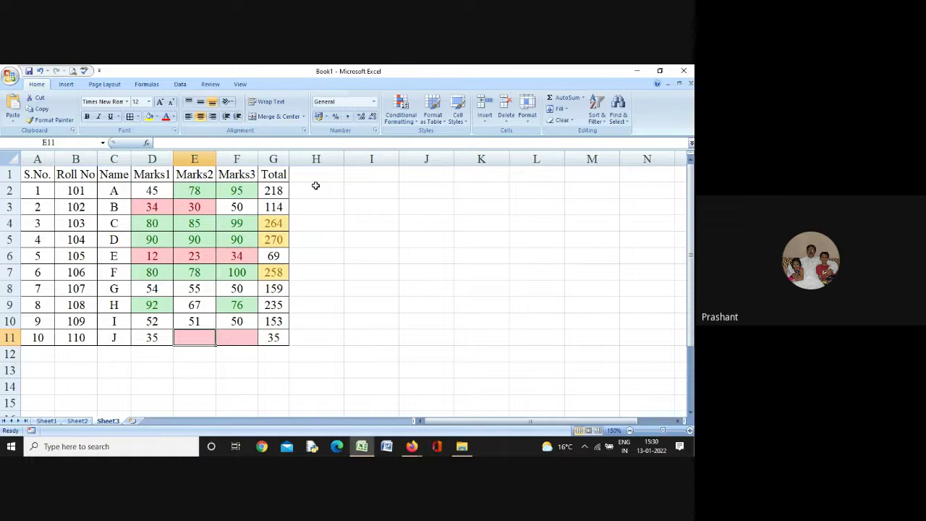
pyautogui.write('35')
pyautogui.press('Tab')
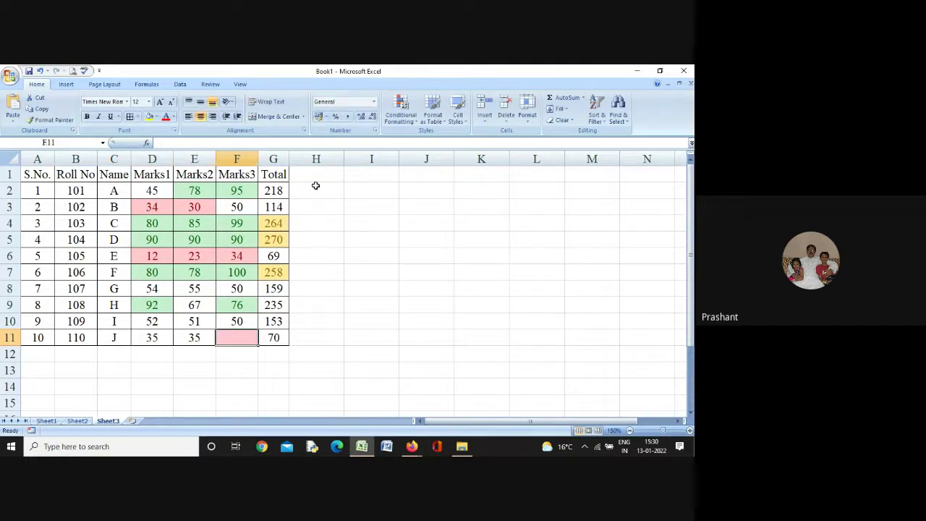
pyautogui.write('35')
pyautogui.press('Tab')
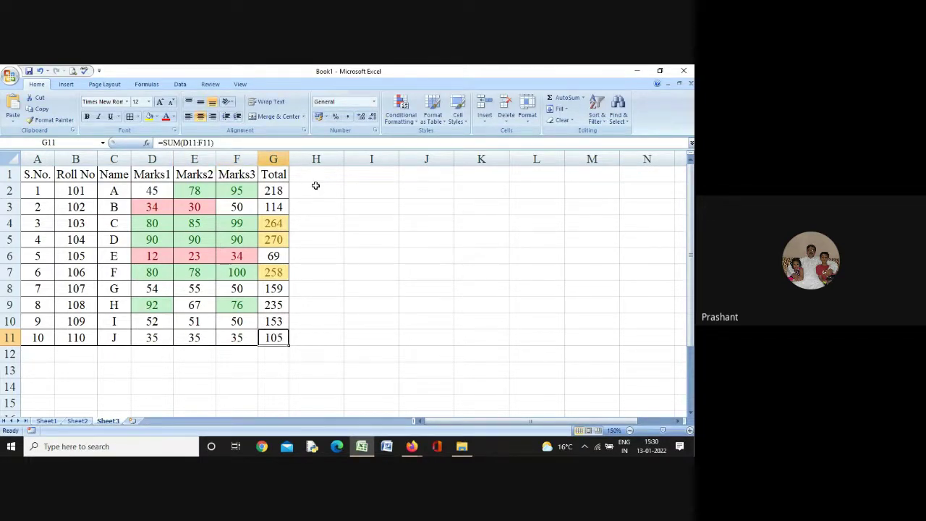
# Lower student J's Marks2 score from 35 to 32
pyautogui.press('Left')
pyautogui.press('Left')
pyautogui.press('Left')
pyautogui.press('Right')
pyautogui.press('Right')
pyautogui.press('Left')
pyautogui.press('Left')
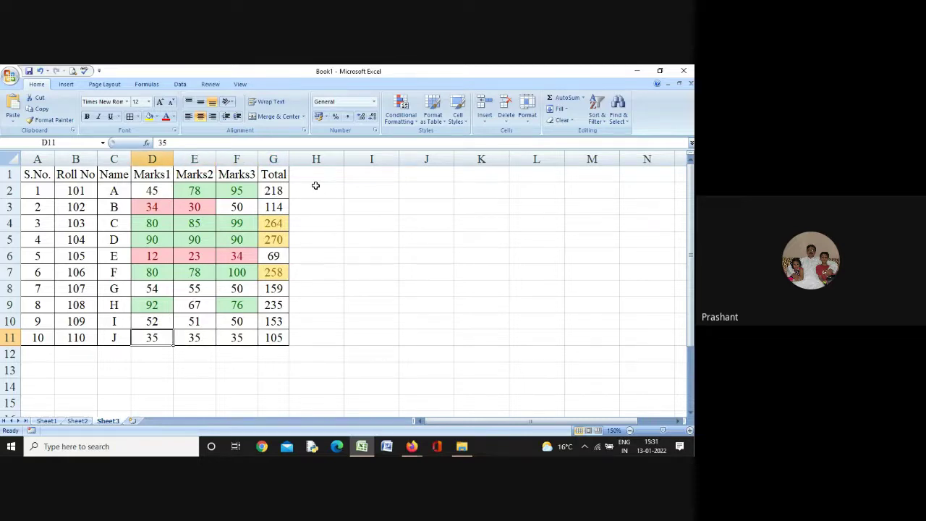
pyautogui.press('Right')
pyautogui.press('Right')
pyautogui.press('Left')
pyautogui.press('Left')
pyautogui.press('Right')
pyautogui.press('Right')
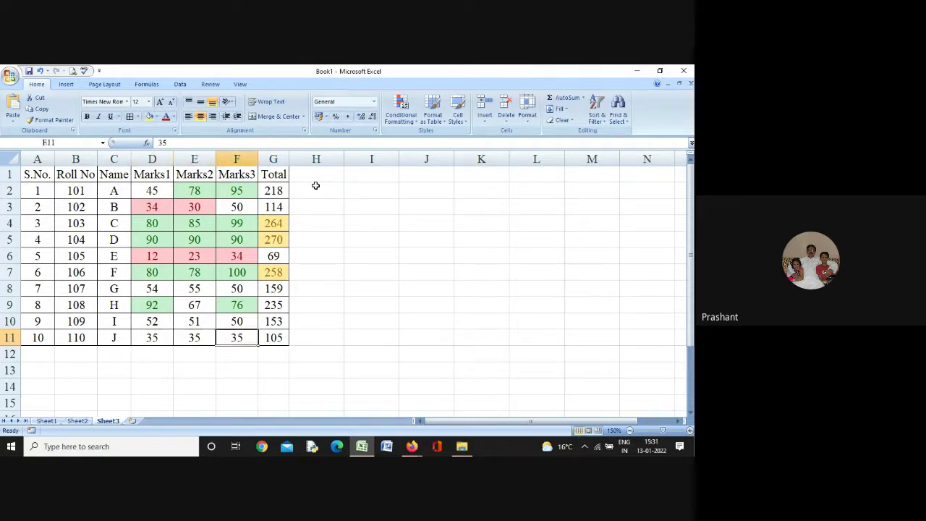
pyautogui.press('Left')
pyautogui.press('Left')
pyautogui.press('Right')
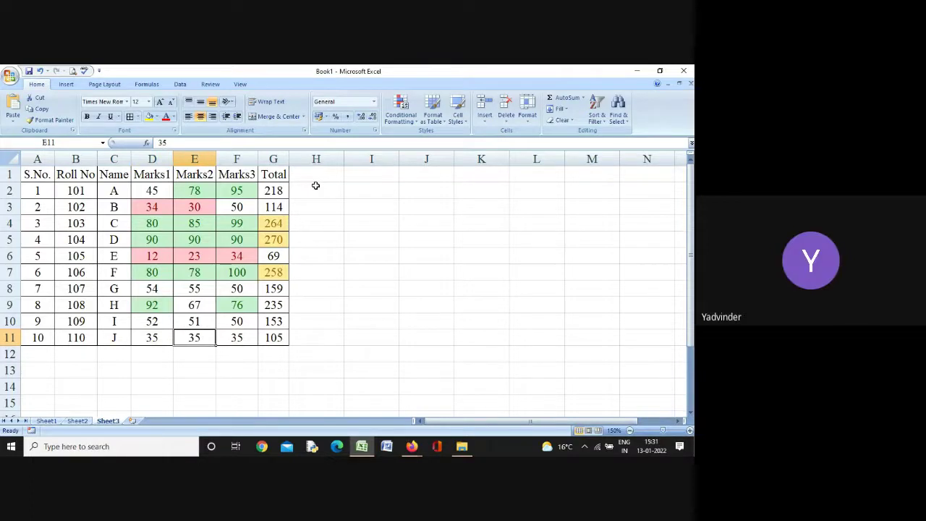
pyautogui.press('Right')
pyautogui.press('Left')
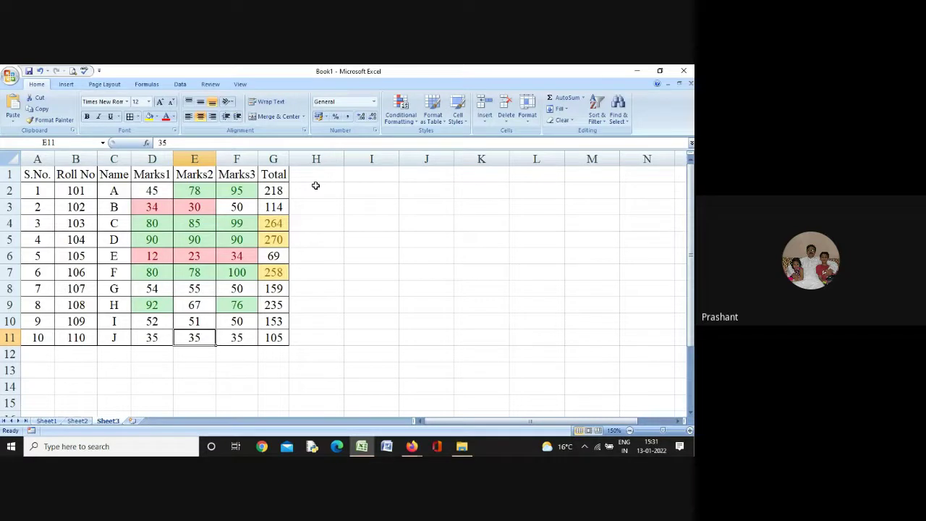
pyautogui.write('32')
pyautogui.press('Return')
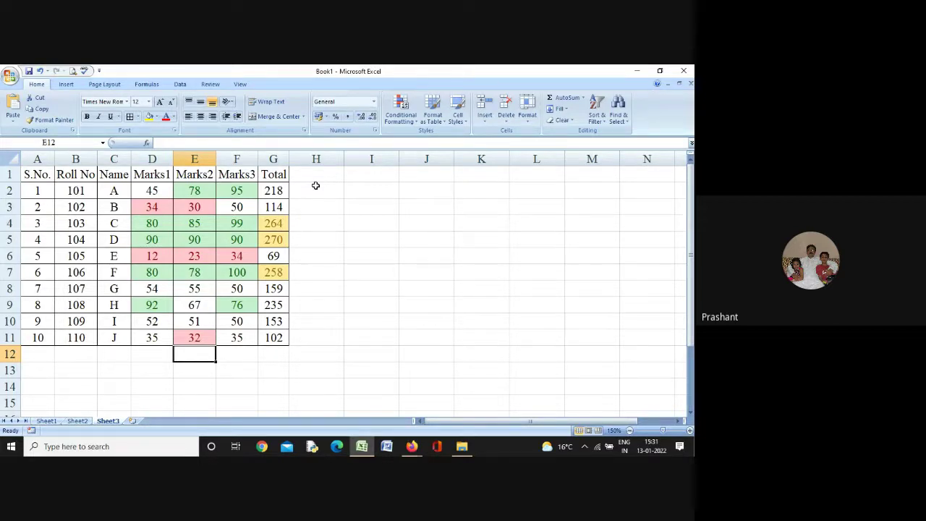
pyautogui.click(401, 123)
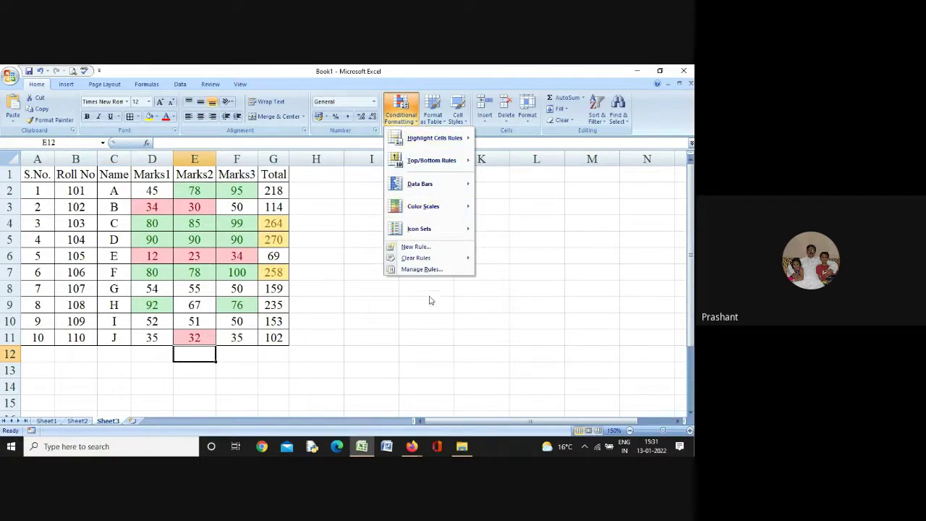
pyautogui.click(418, 262)
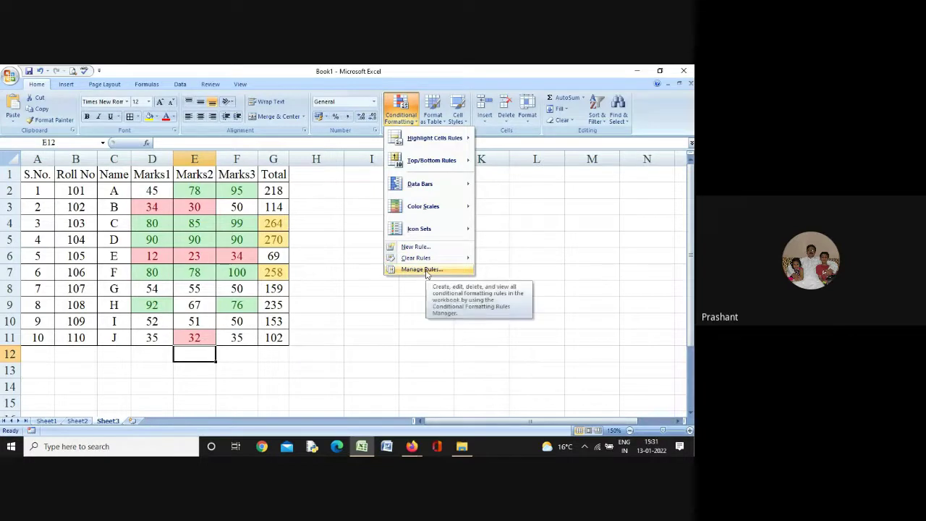
pyautogui.click(424, 270)
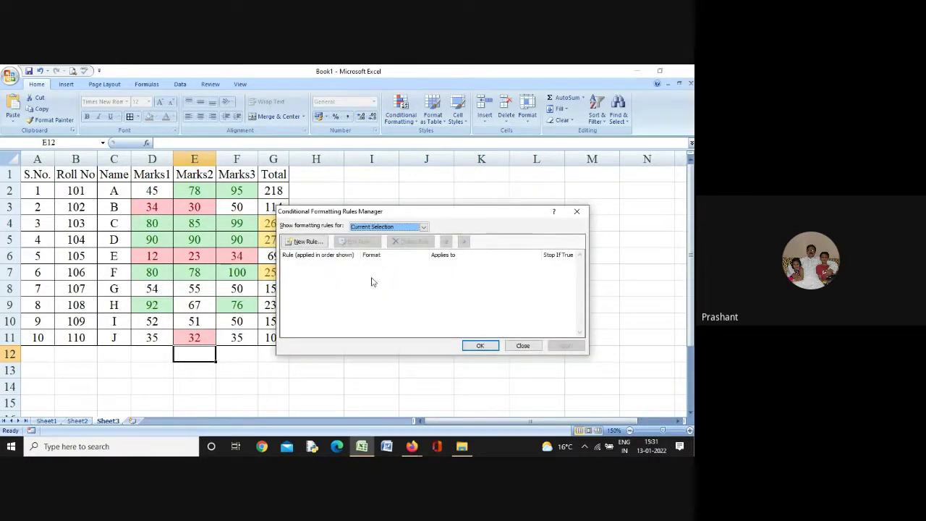
pyautogui.click(523, 345)
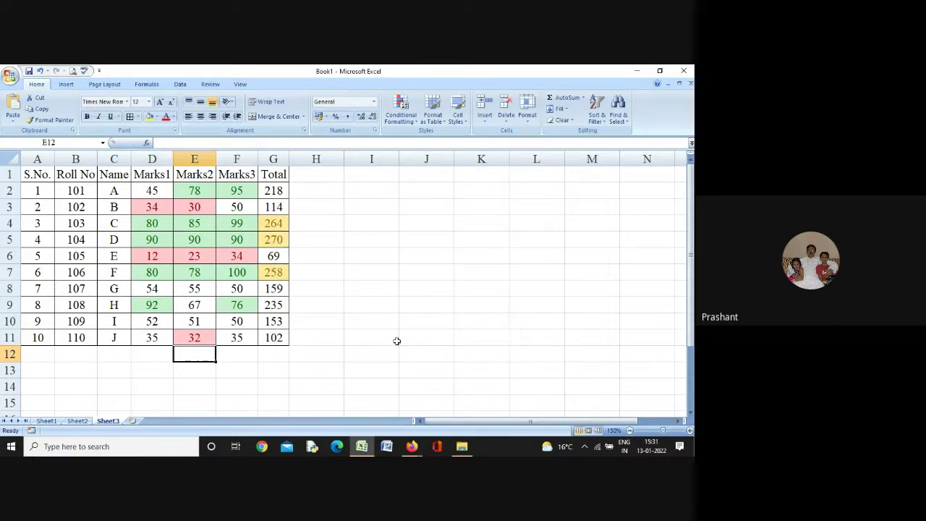
pyautogui.click(391, 335)
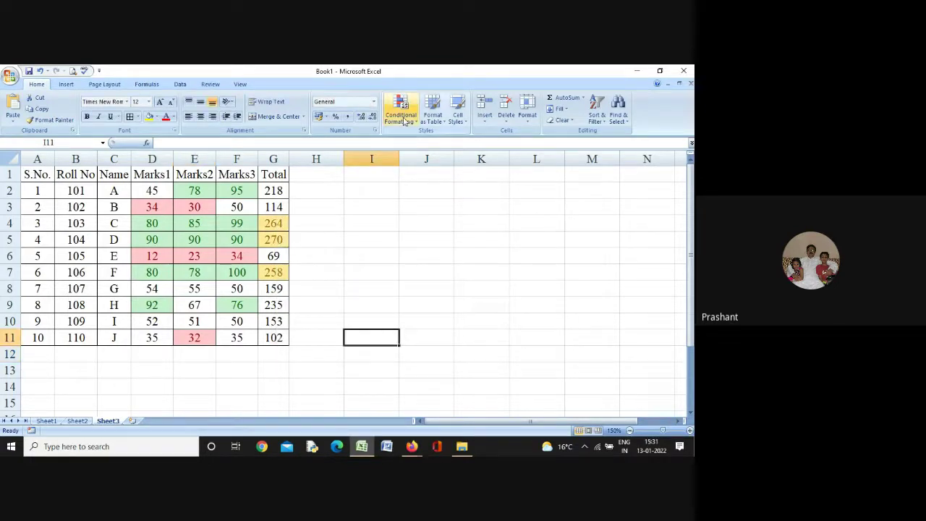
# Select the marks in D2:F11 and show their conditional formatting rules in the Rules Manager
pyautogui.moveTo(147, 192); pyautogui.dragTo(238, 334)
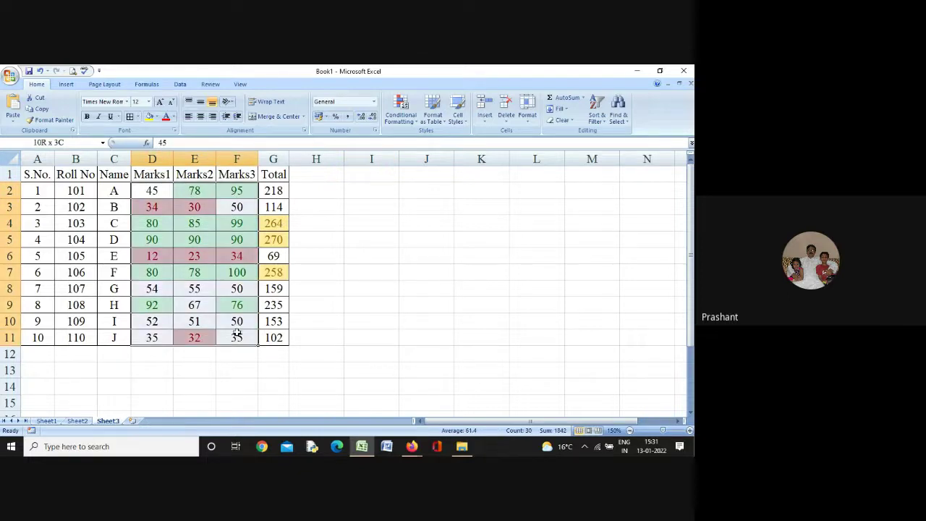
pyautogui.click(400, 111)
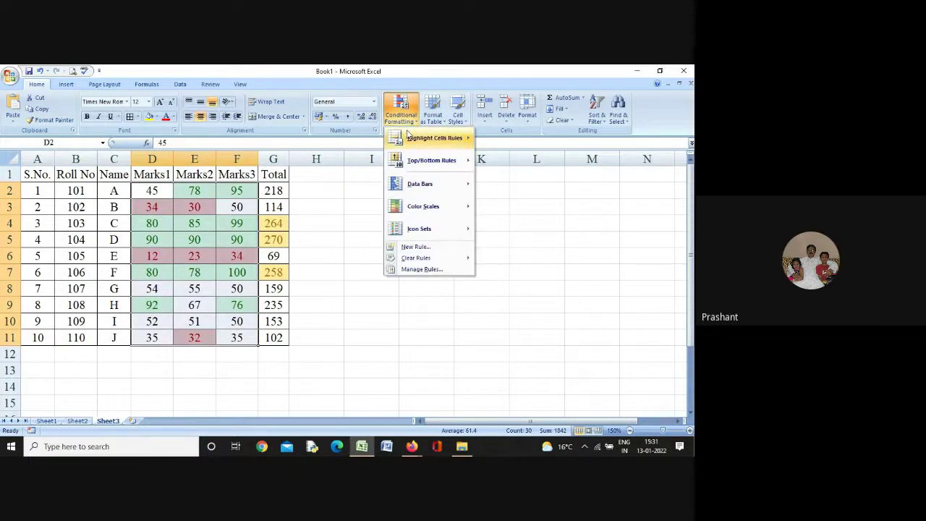
pyautogui.click(425, 268)
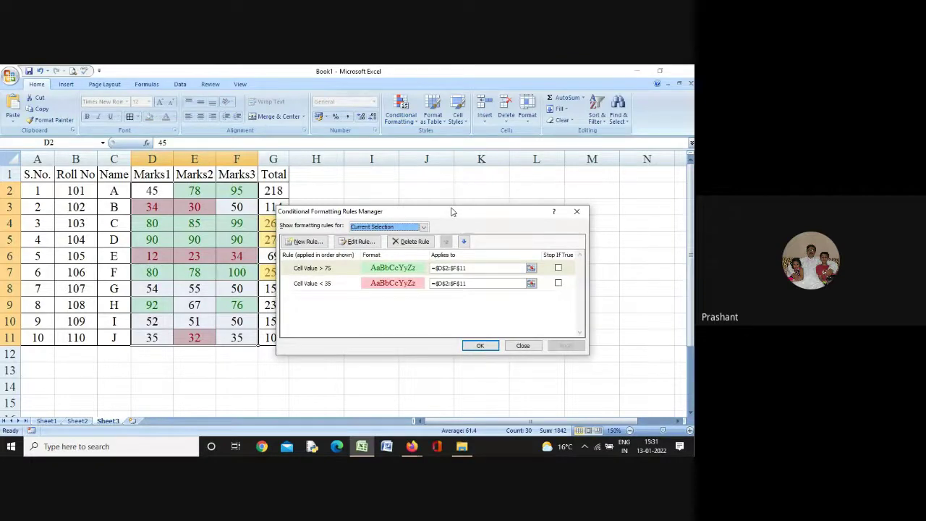
pyautogui.moveTo(451, 211); pyautogui.dragTo(497, 187)
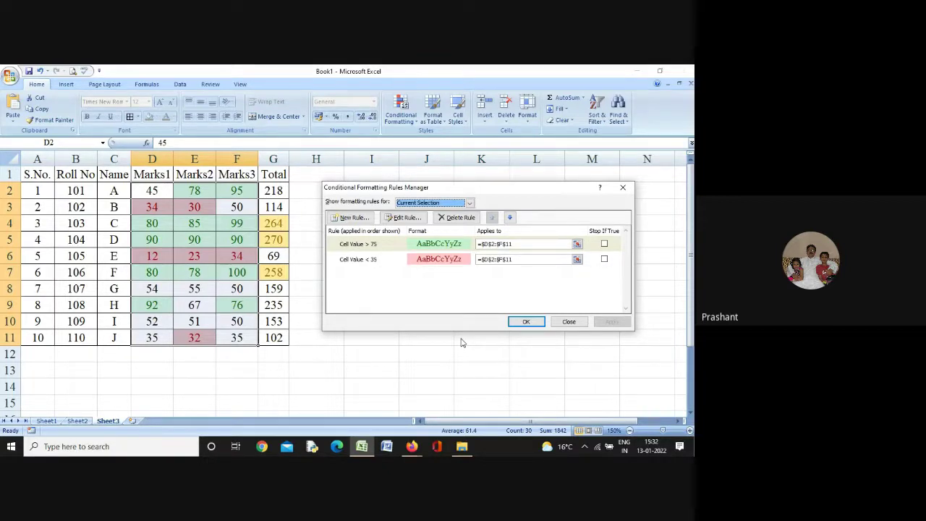
pyautogui.click(404, 219)
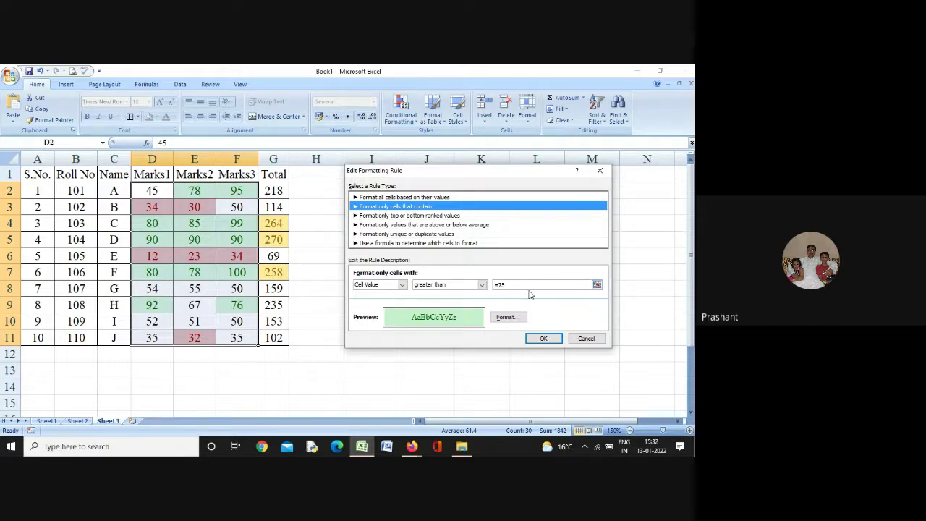
pyautogui.click(402, 285)
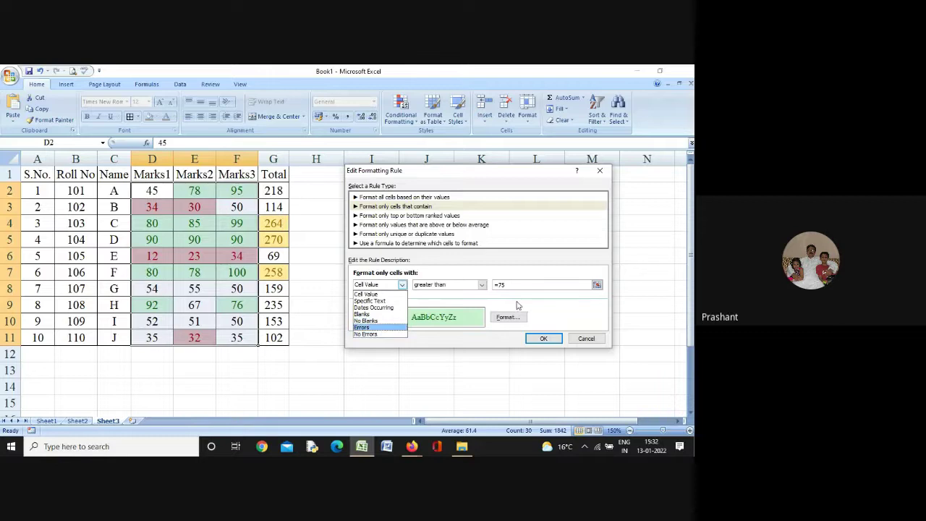
pyautogui.click(552, 305)
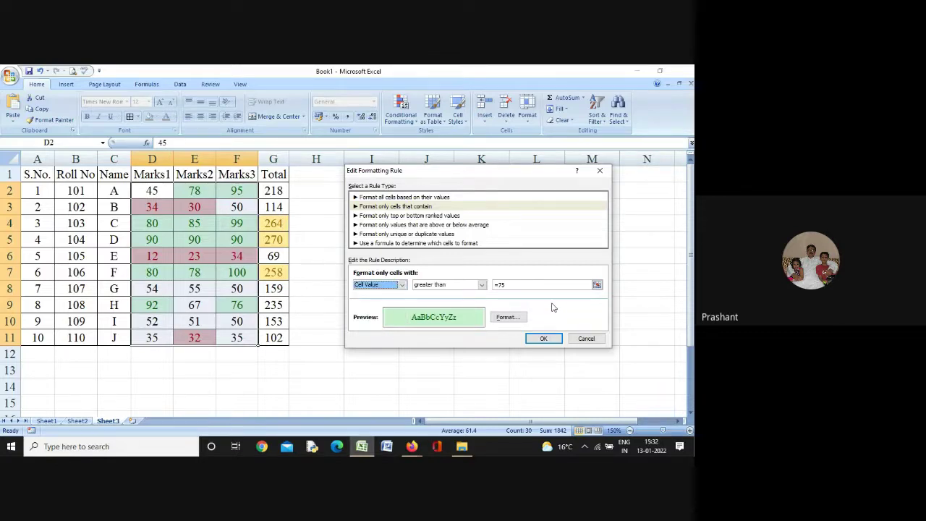
pyautogui.click(513, 319)
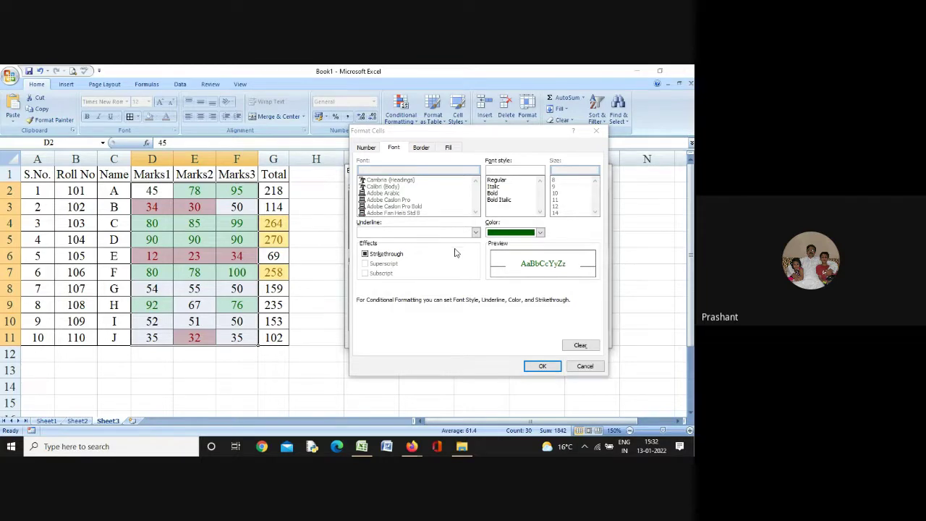
pyautogui.click(365, 254)
pyautogui.click(591, 367)
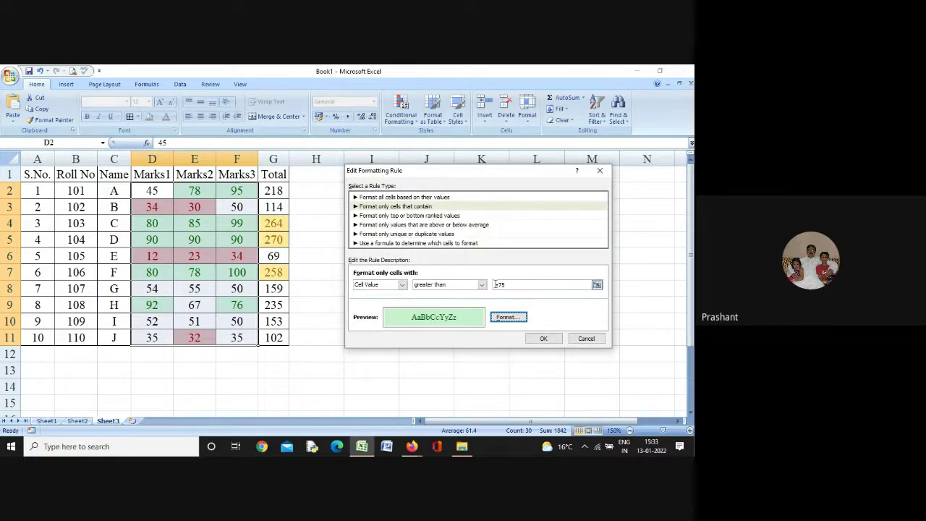
pyautogui.click(585, 337)
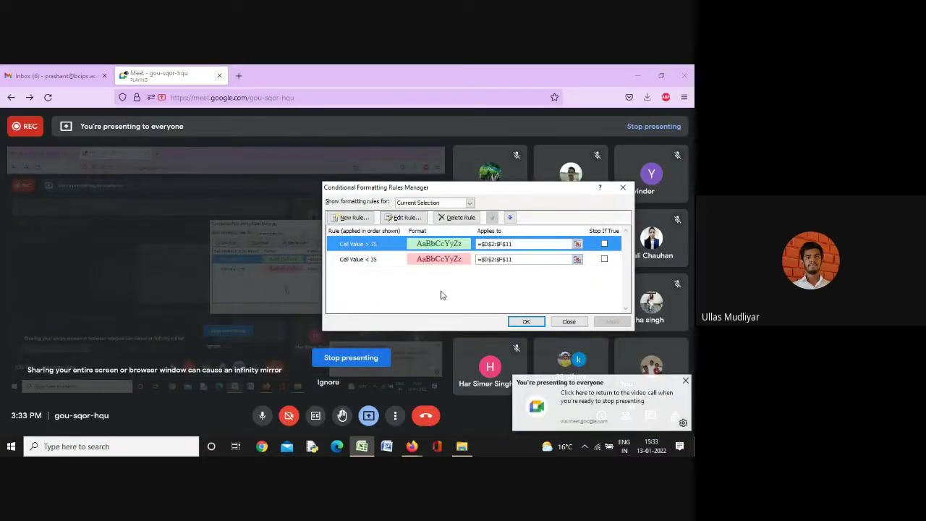
# Give the 'Cell Value < 35' rule strikethrough text and a red fill
pyautogui.moveTo(362, 446)
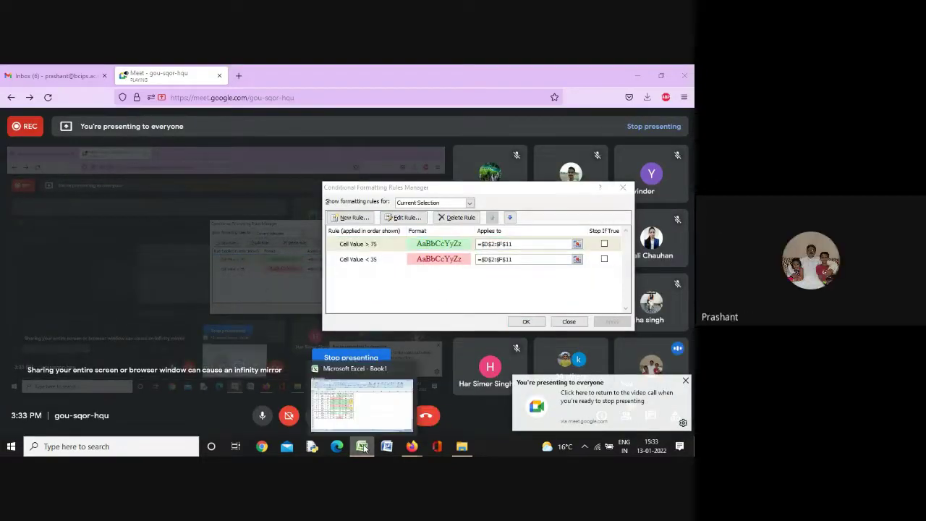
pyautogui.click(362, 412)
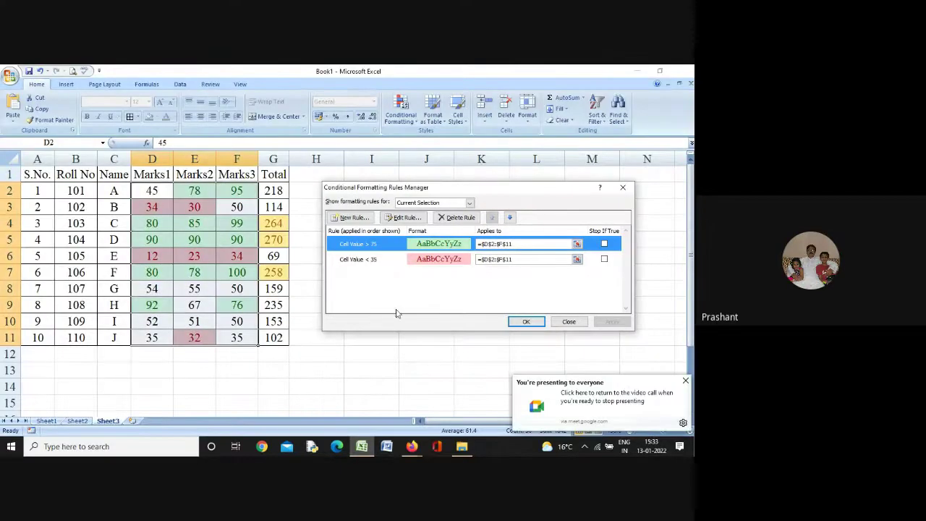
pyautogui.click(362, 260)
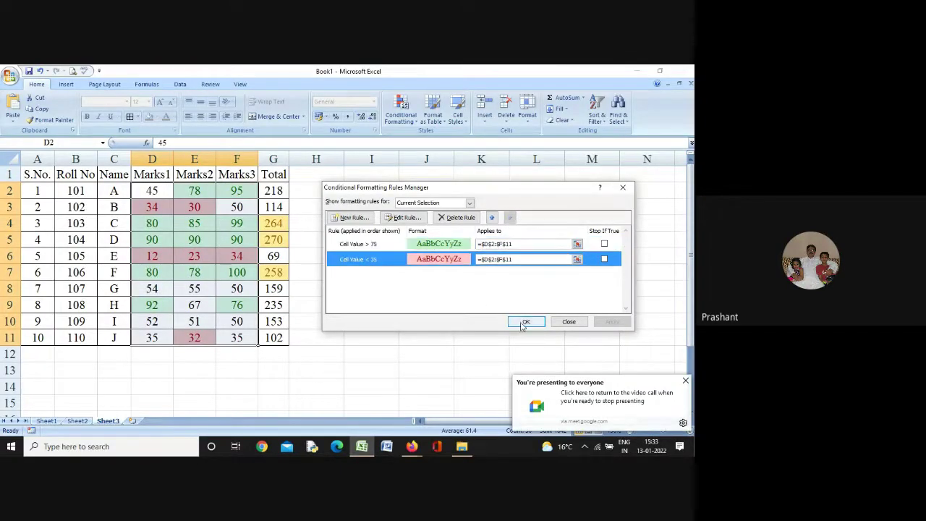
pyautogui.click(405, 218)
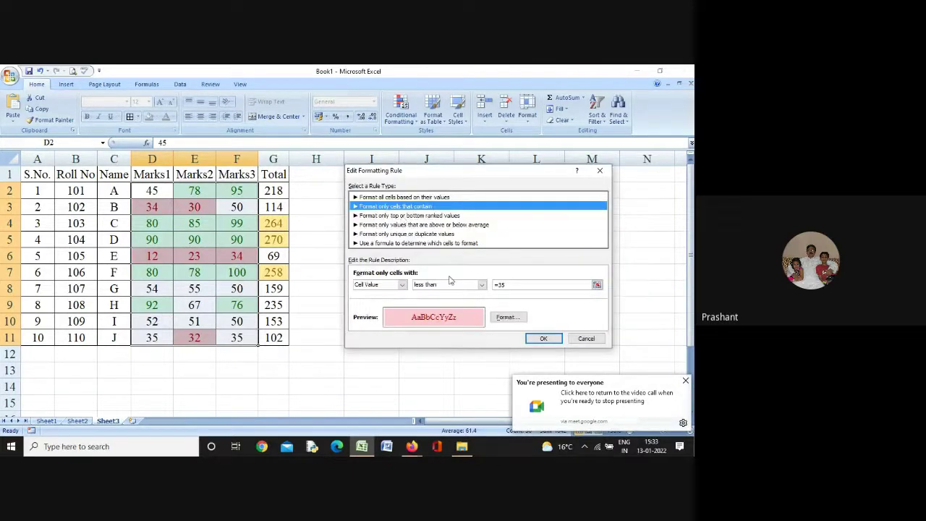
pyautogui.click(504, 318)
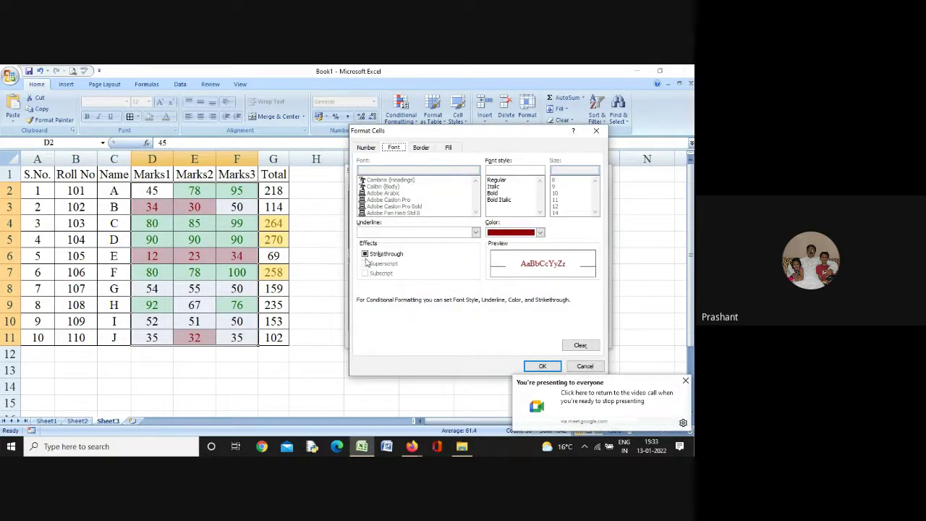
pyautogui.click(365, 254)
pyautogui.click(539, 232)
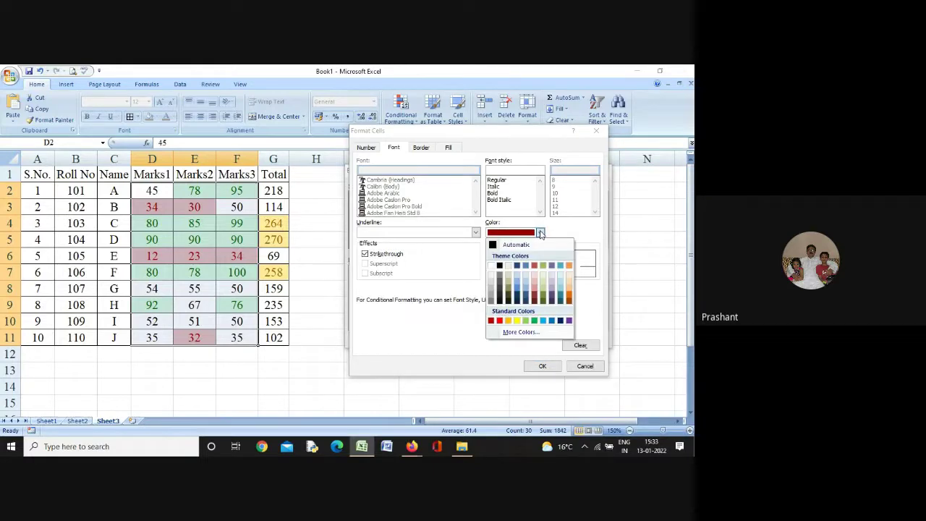
pyautogui.click(540, 232)
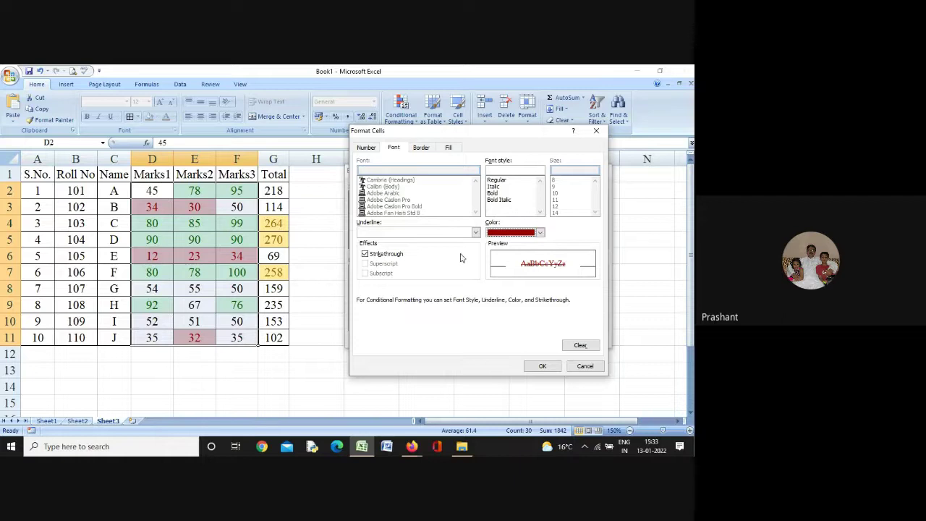
pyautogui.click(449, 148)
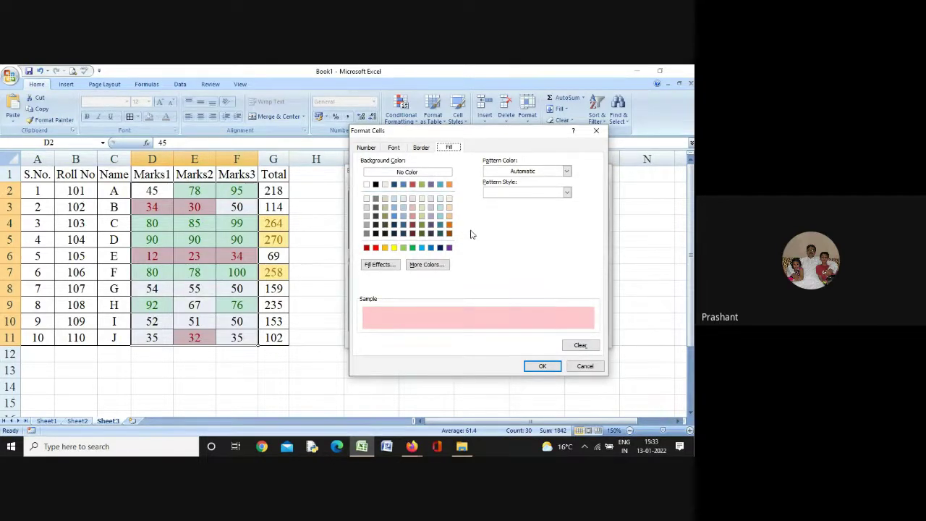
pyautogui.click(375, 248)
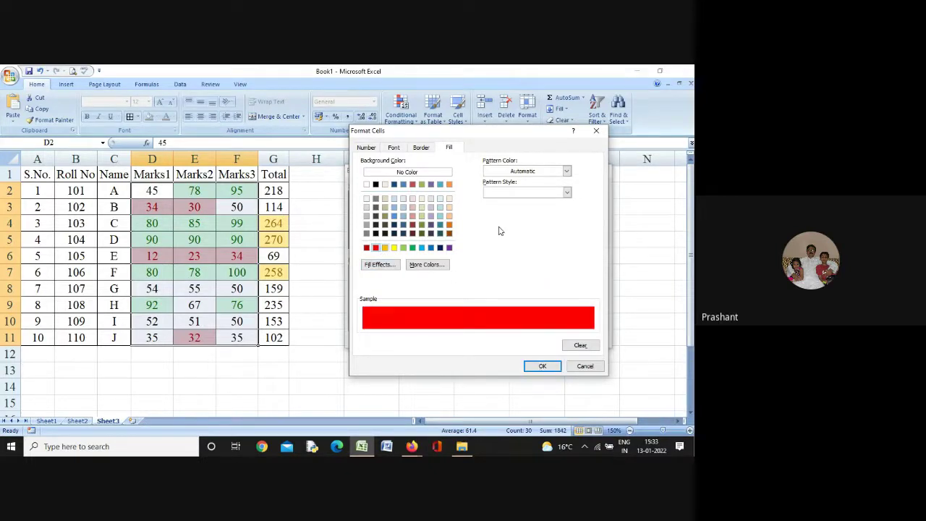
# Make the below-35 text yellow, confirm the rule changes, and select D2:G11
pyautogui.click(394, 147)
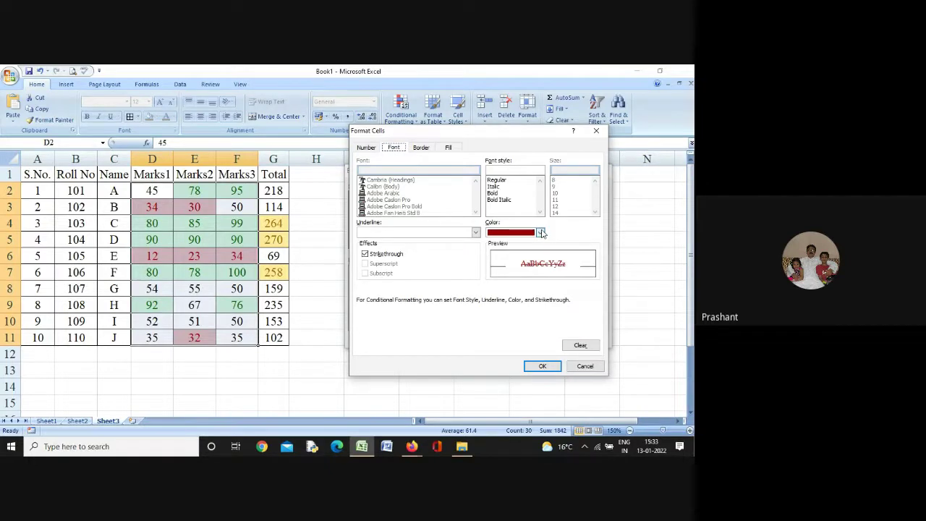
pyautogui.click(540, 232)
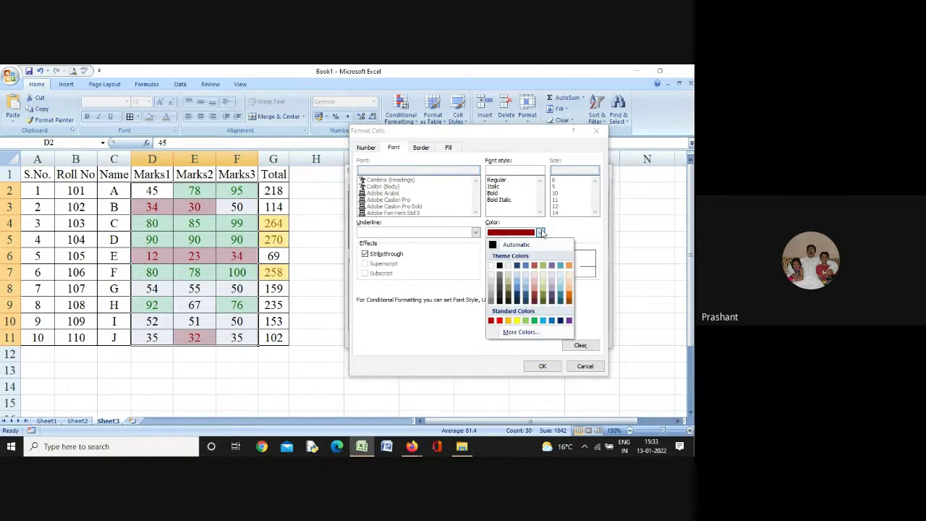
pyautogui.click(517, 320)
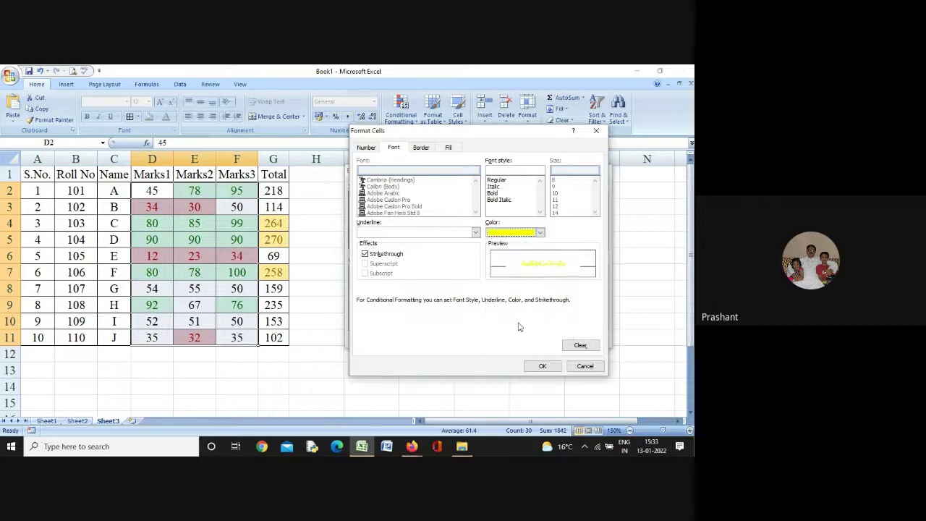
pyautogui.click(541, 367)
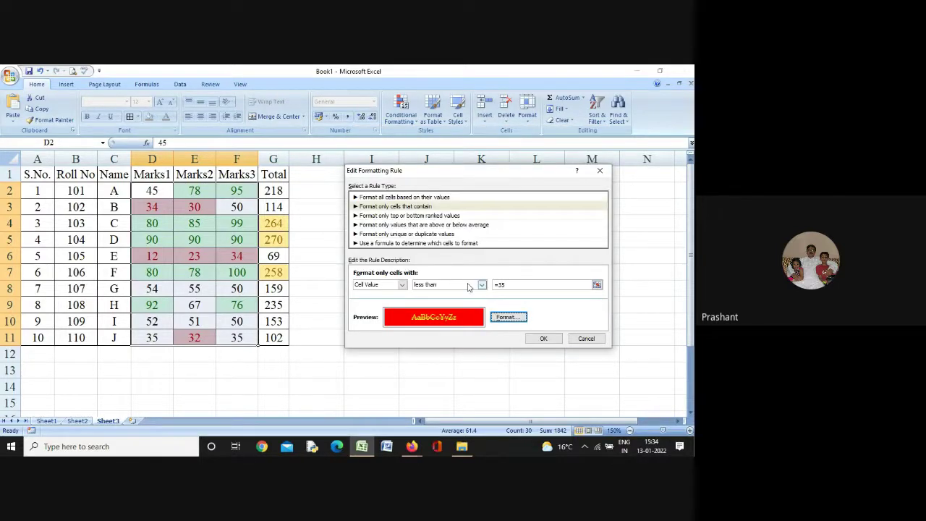
pyautogui.click(544, 340)
pyautogui.click(544, 340)
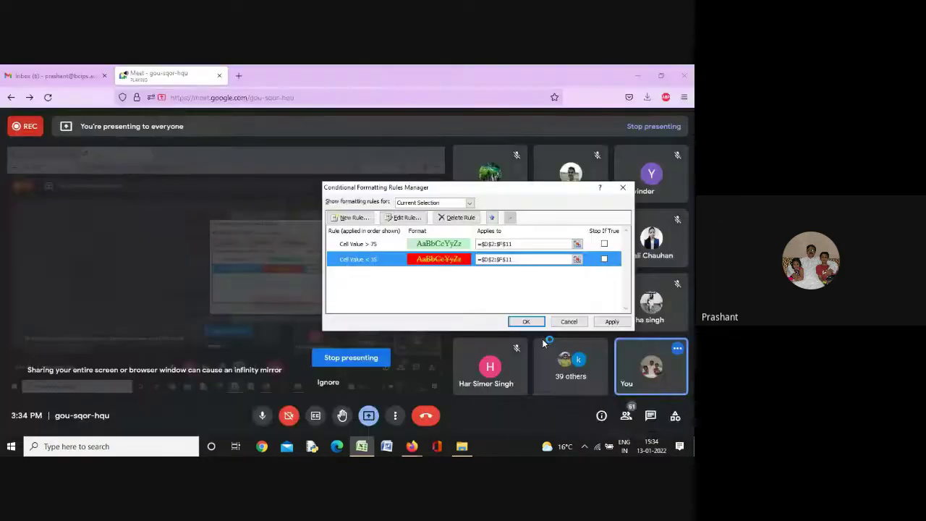
pyautogui.click(527, 321)
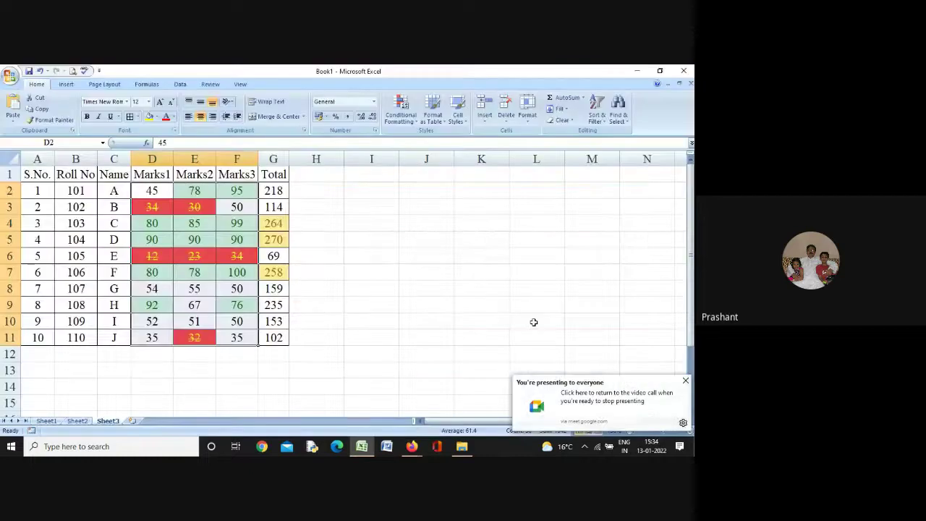
pyautogui.click(383, 284)
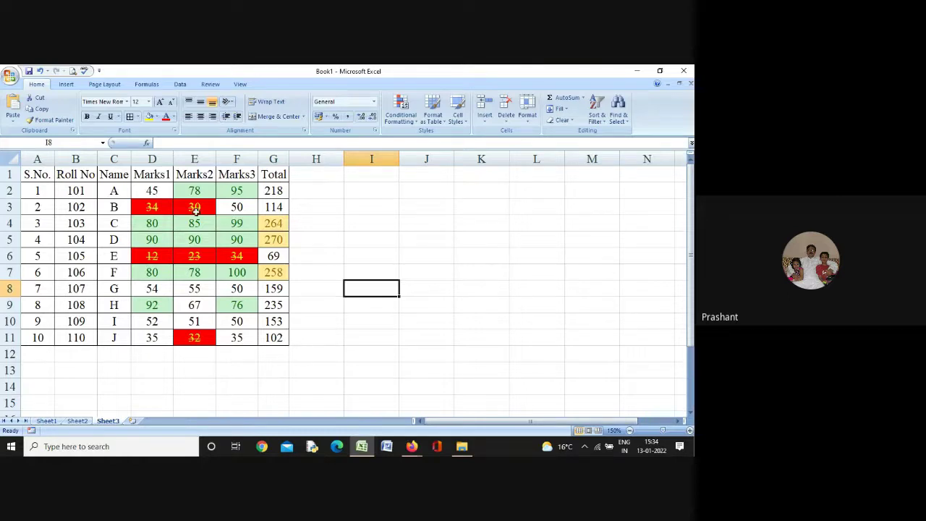
pyautogui.moveTo(154, 191); pyautogui.dragTo(279, 334)
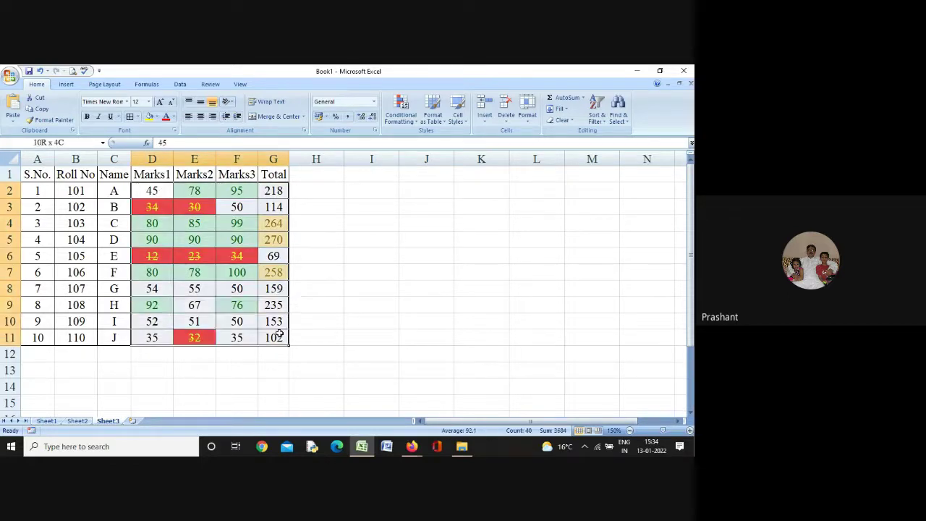
# Clear the conditional formatting rules from the selected cells D2:G11
pyautogui.click(400, 110)
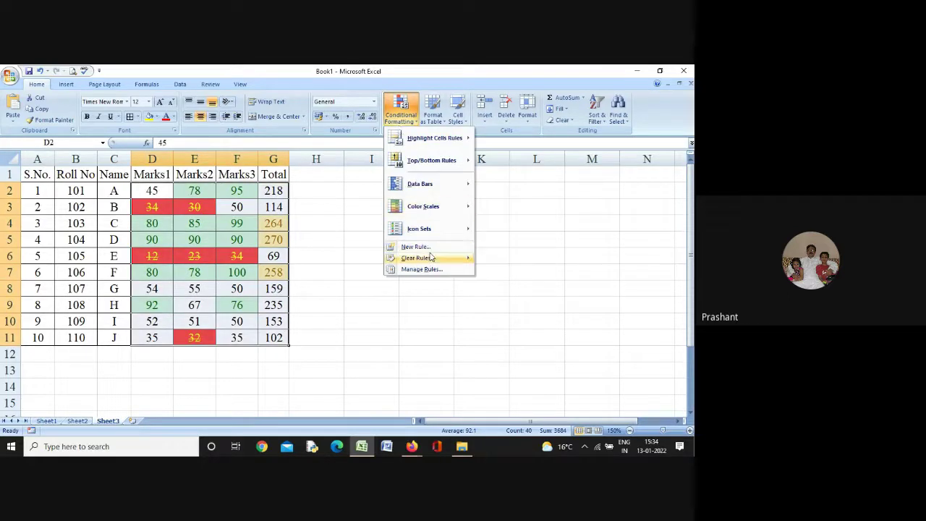
pyautogui.moveTo(432, 257)
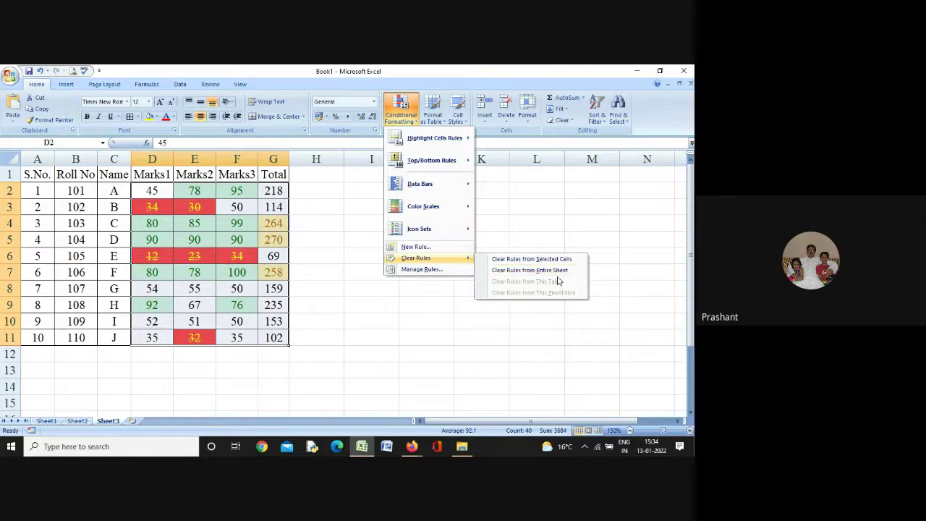
pyautogui.click(520, 260)
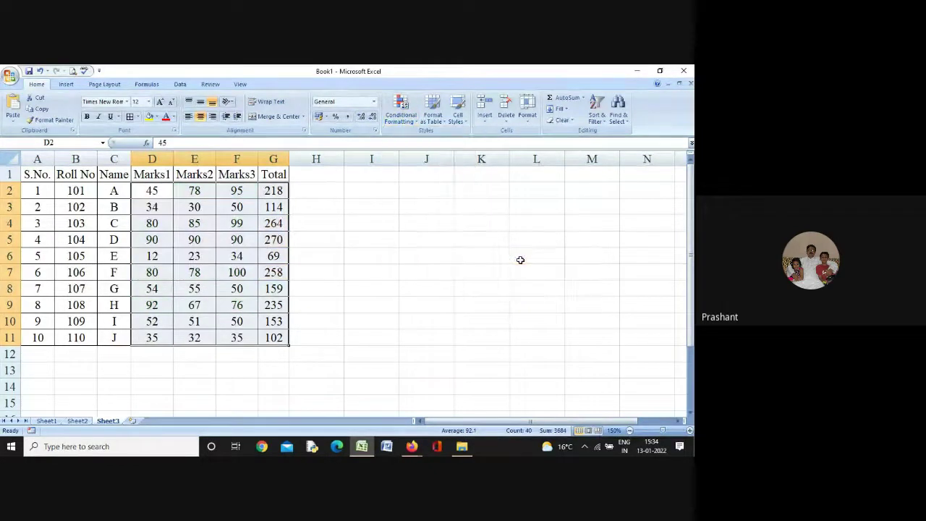
pyautogui.click(406, 238)
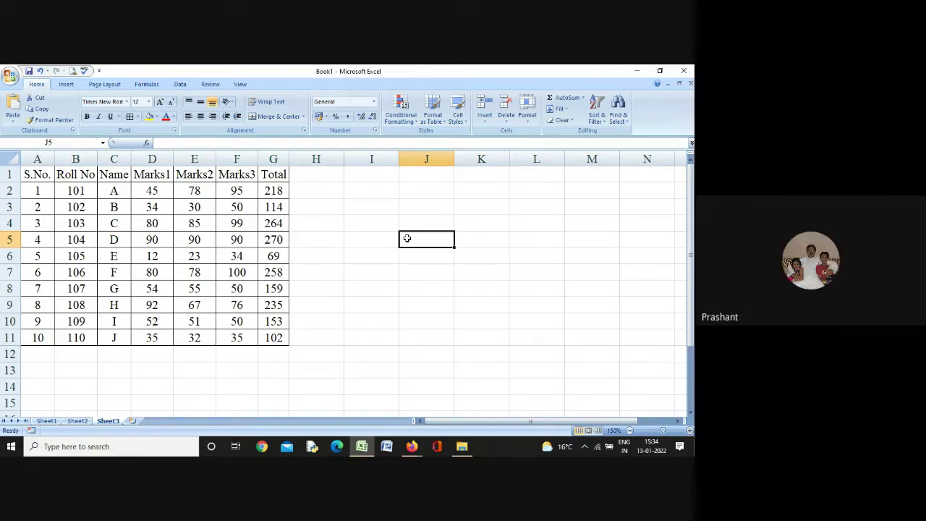
# Click a few cells across the sheet, then minimise Excel to return to the Google Meet call
pyautogui.click(486, 209)
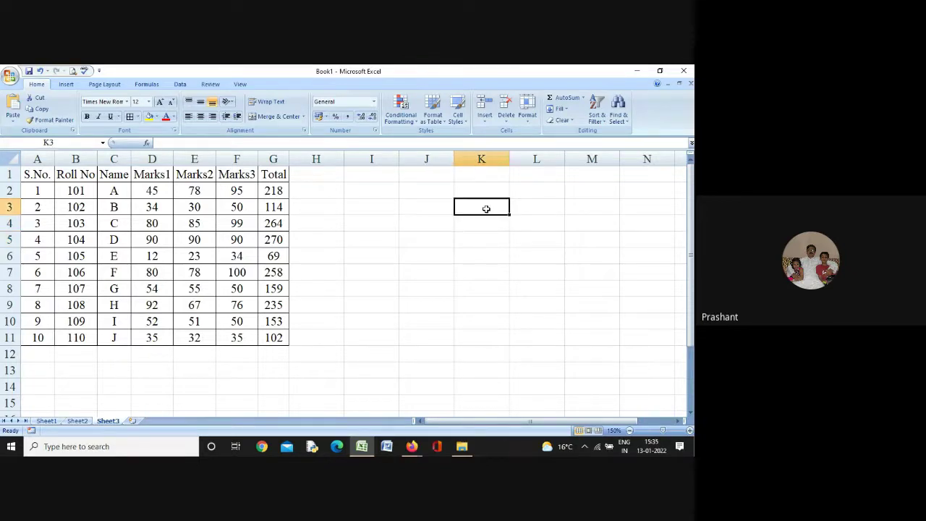
pyautogui.click(518, 209)
pyautogui.click(581, 207)
pyautogui.click(651, 205)
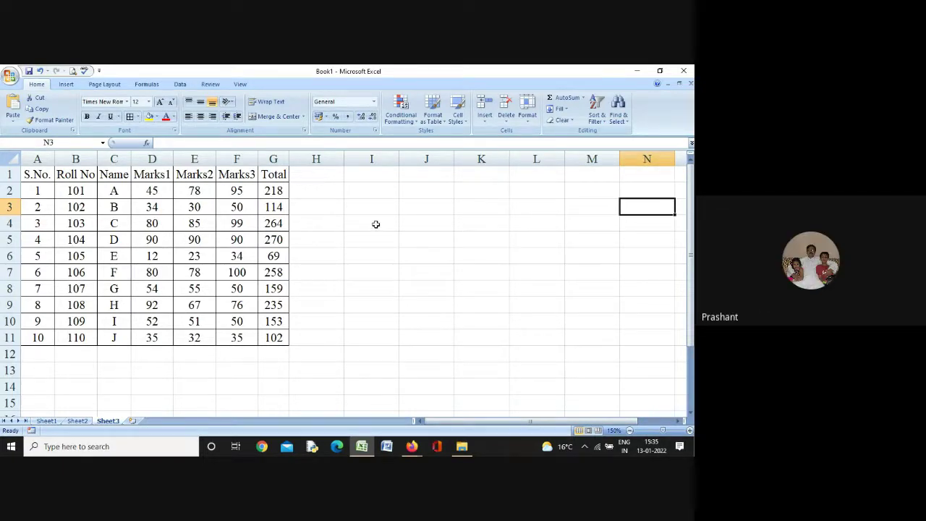
pyautogui.click(375, 225)
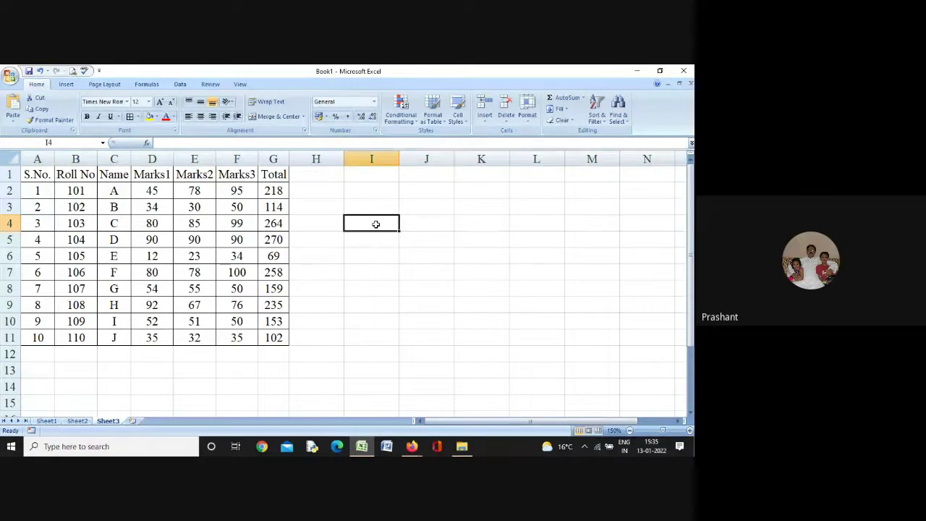
pyautogui.click(636, 70)
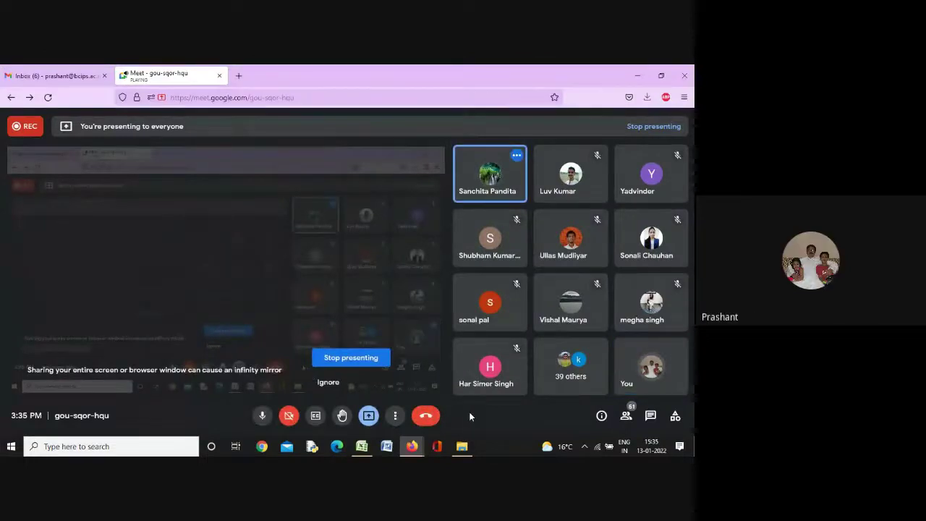
# Stop presenting the screen in the Google Meet call
pyautogui.click(353, 357)
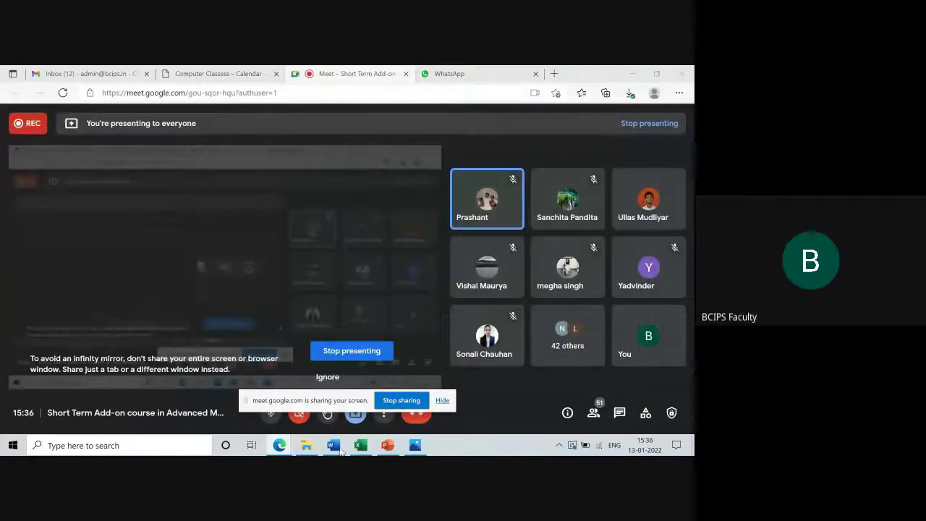
pyautogui.click(360, 448)
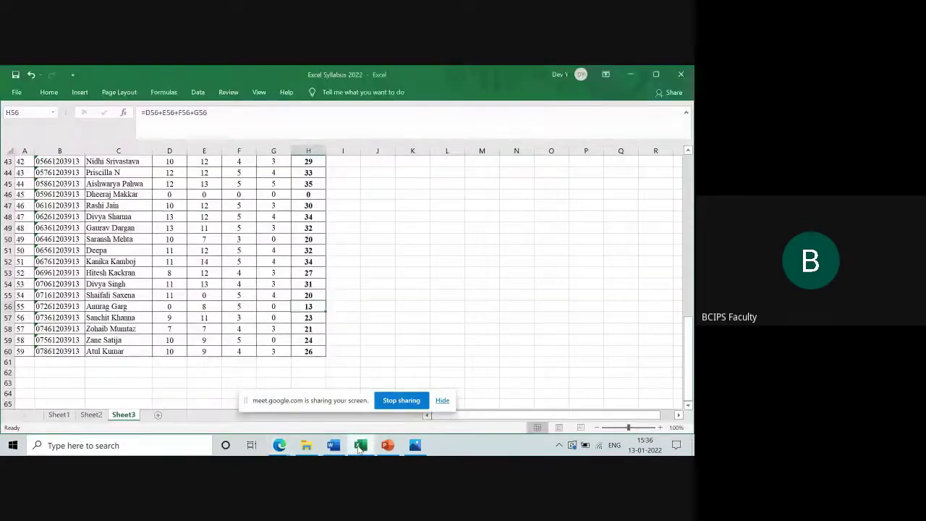
pyautogui.scroll(14, 274, 258)
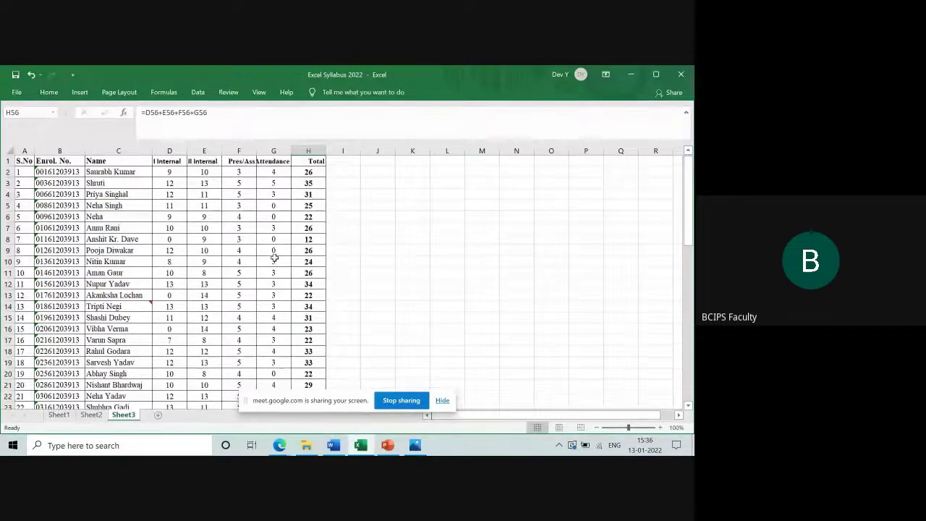
pyautogui.scroll(-13, 274, 257)
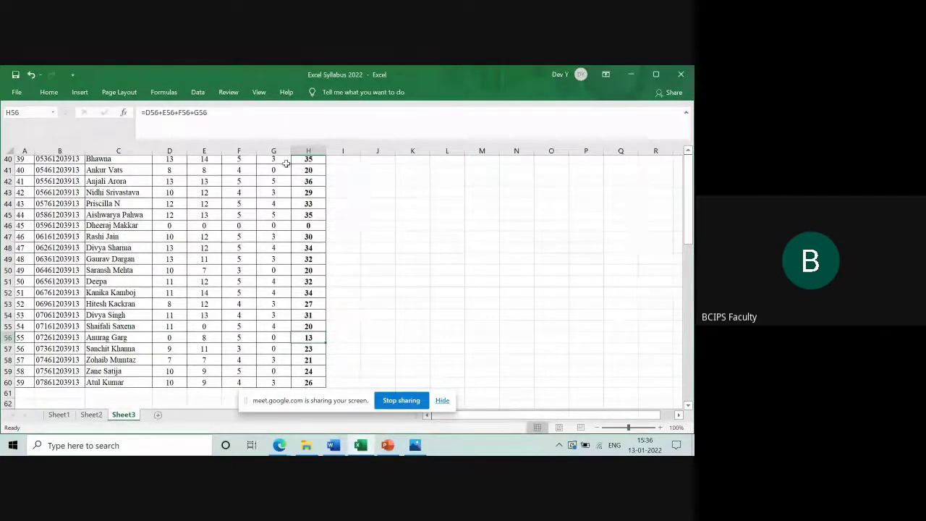
pyautogui.click(101, 169)
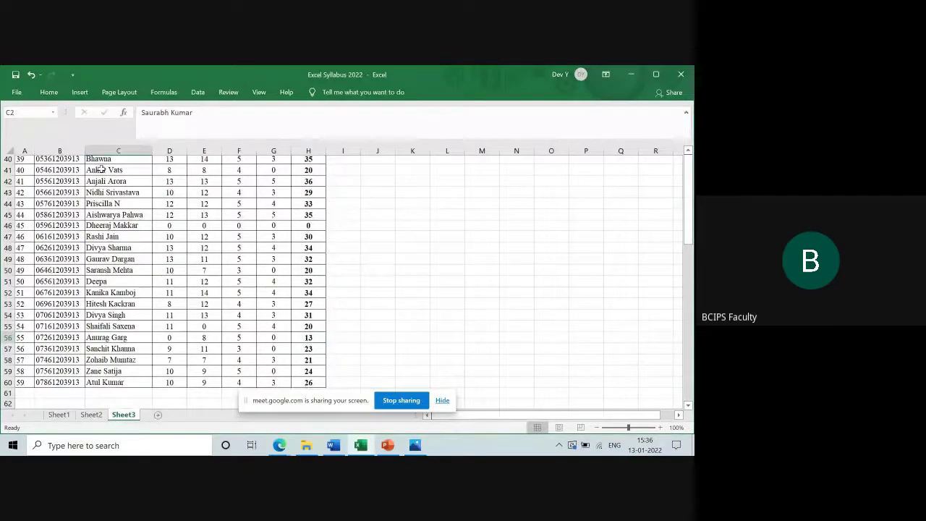
pyautogui.press('Up')
pyautogui.click(98, 236)
pyautogui.click(310, 216)
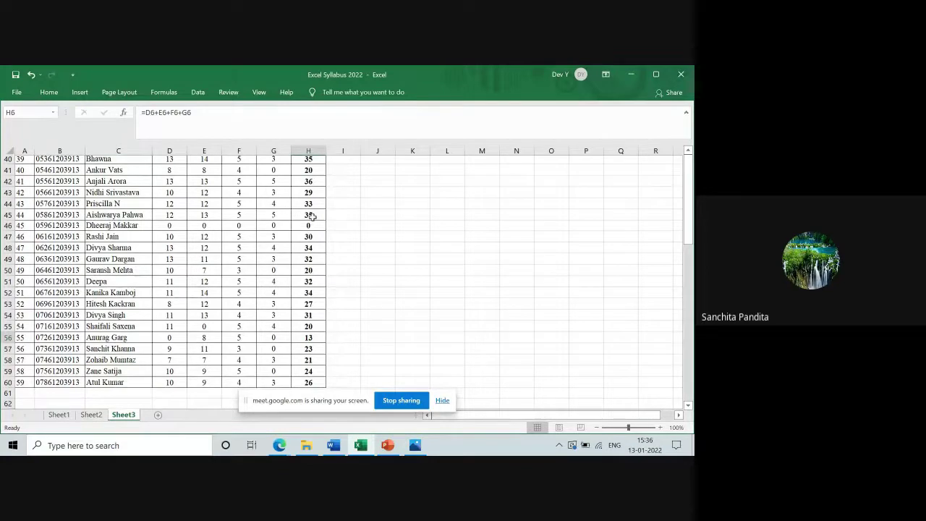
pyautogui.hotkey('ctrl', 'Up')
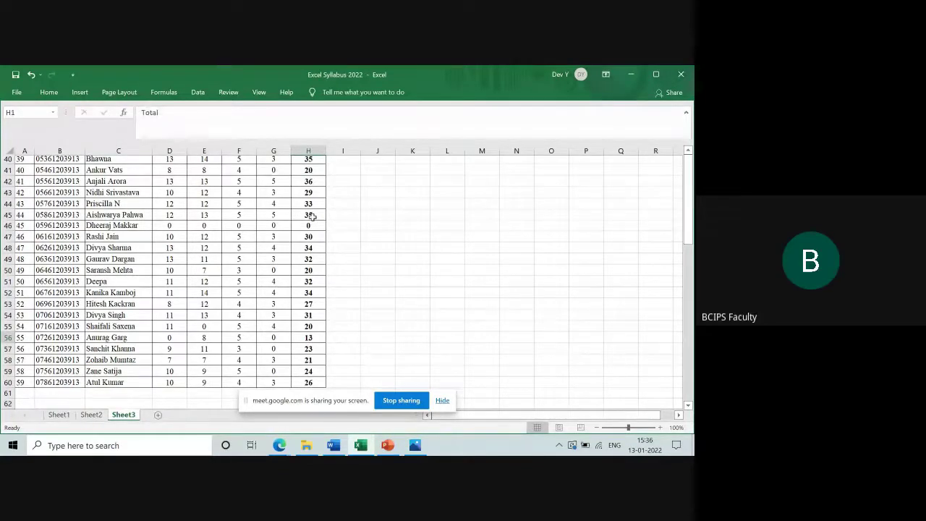
pyautogui.click(95, 417)
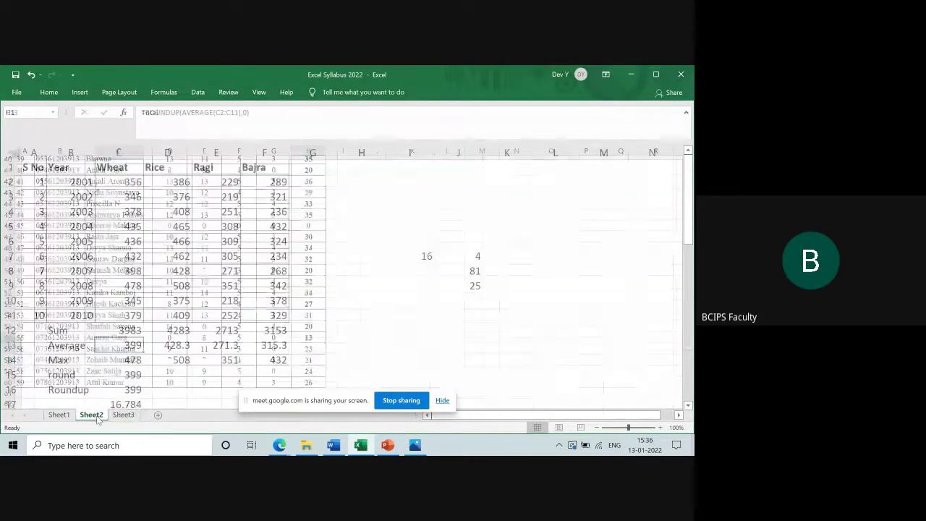
pyautogui.click(123, 414)
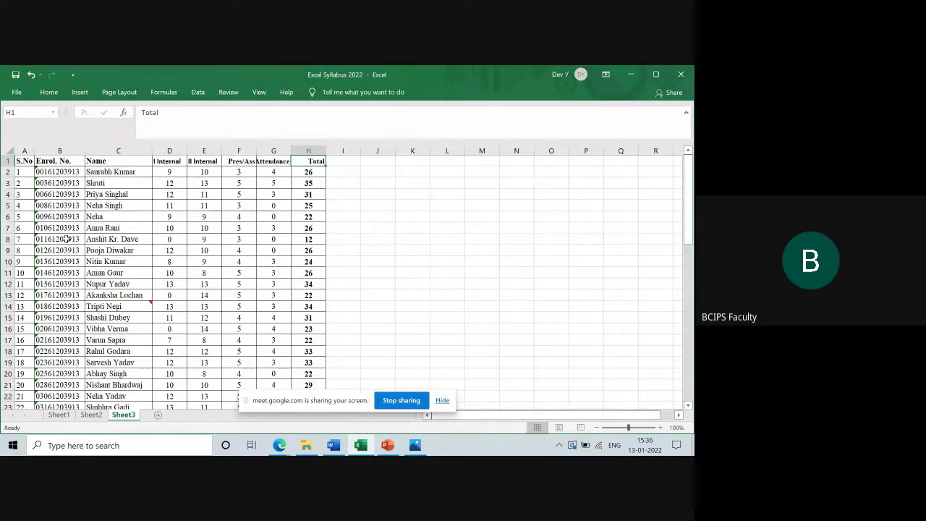
# Check the enrolment numbers and move along the header row past Total
pyautogui.click(67, 172)
pyautogui.press('Down')
pyautogui.press('Down')
pyautogui.press('Down')
pyautogui.press('Down')
pyautogui.press('Down')
pyautogui.press('Down')
pyautogui.press('Down')
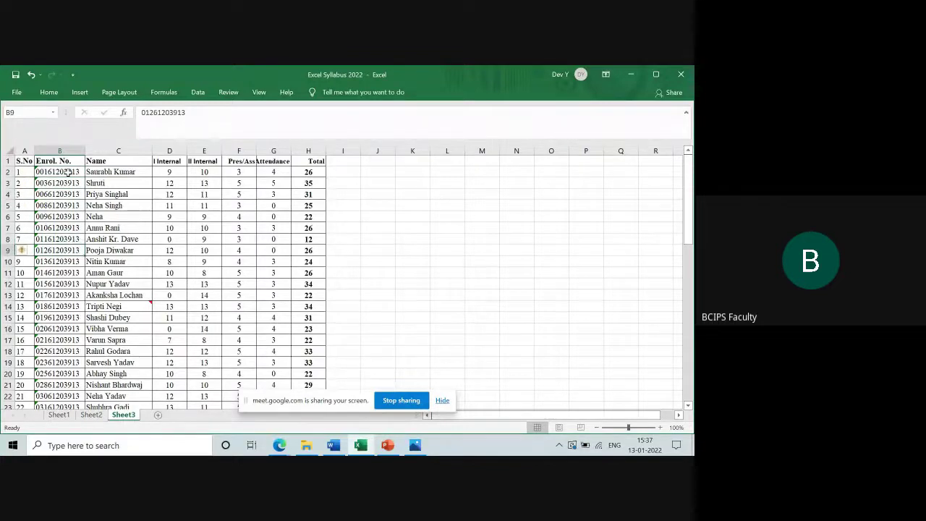
pyautogui.hotkey('ctrl', 'Up')
pyautogui.press('Right')
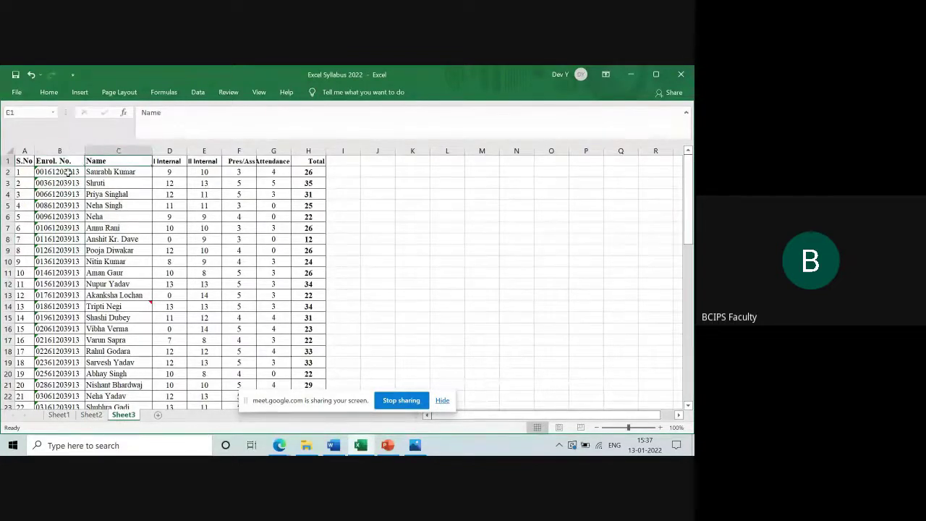
pyautogui.press('Right')
pyautogui.press('Right')
pyautogui.press('Right')
pyautogui.press('Right')
pyautogui.press('Right')
pyautogui.press('Right')
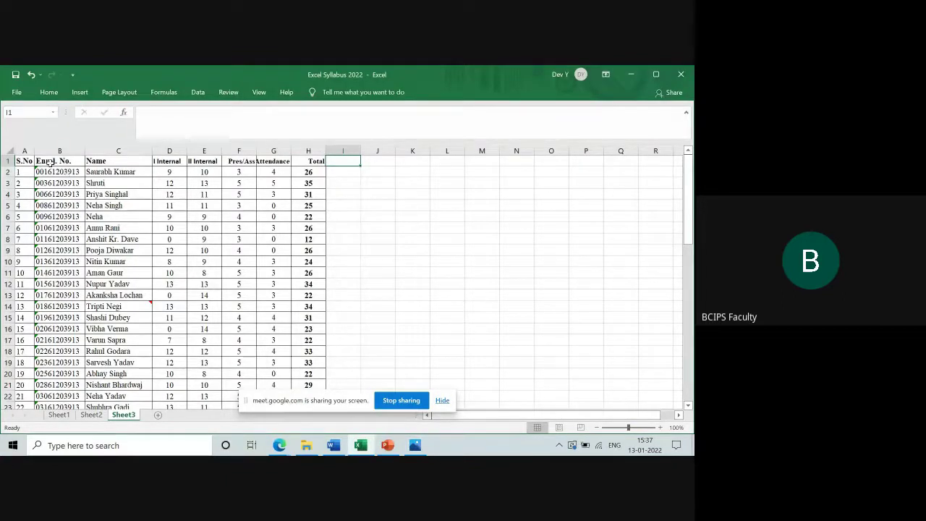
# Select the headings A1:H1 and zoom the sheet in to 130%
pyautogui.click(25, 160)
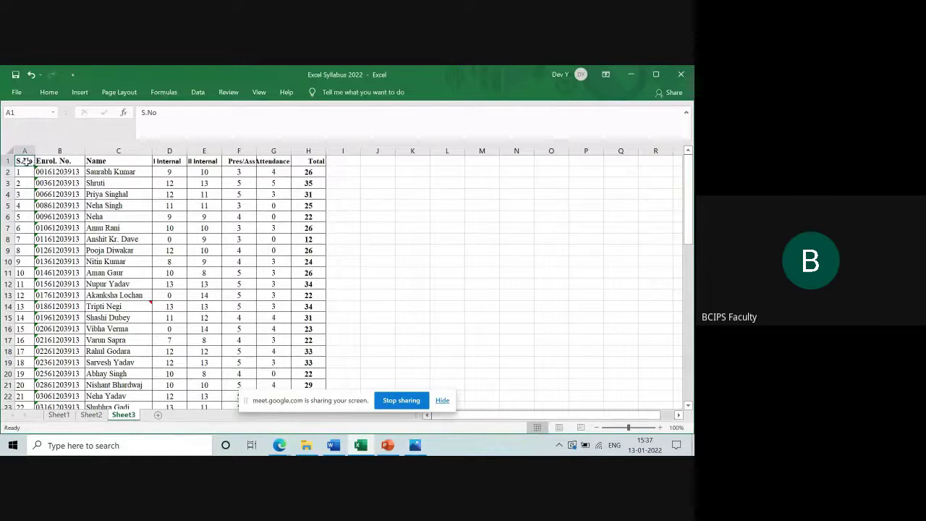
pyautogui.hotkey('shift', 'Right')
pyautogui.hotkey('shift', 'Right')
pyautogui.hotkey('shift', 'Right')
pyautogui.hotkey('shift', 'Right')
pyautogui.hotkey('shift', 'Right')
pyautogui.hotkey('shift', 'Right')
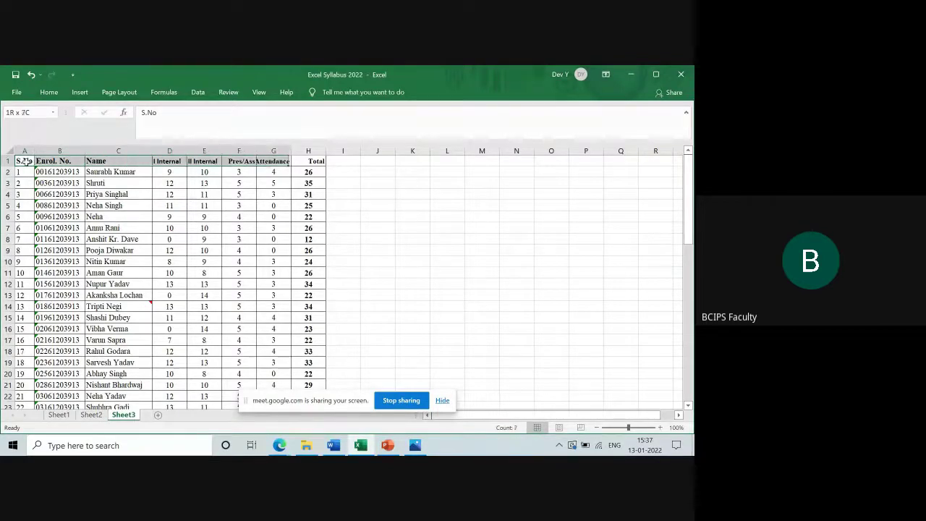
pyautogui.hotkey('shift', 'Right')
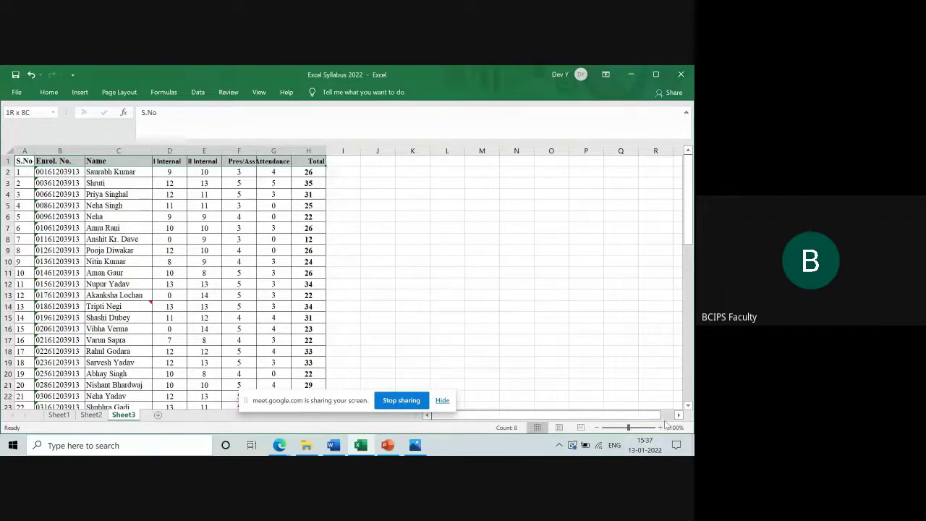
pyautogui.click(660, 428)
pyautogui.click(660, 428)
pyautogui.click(660, 429)
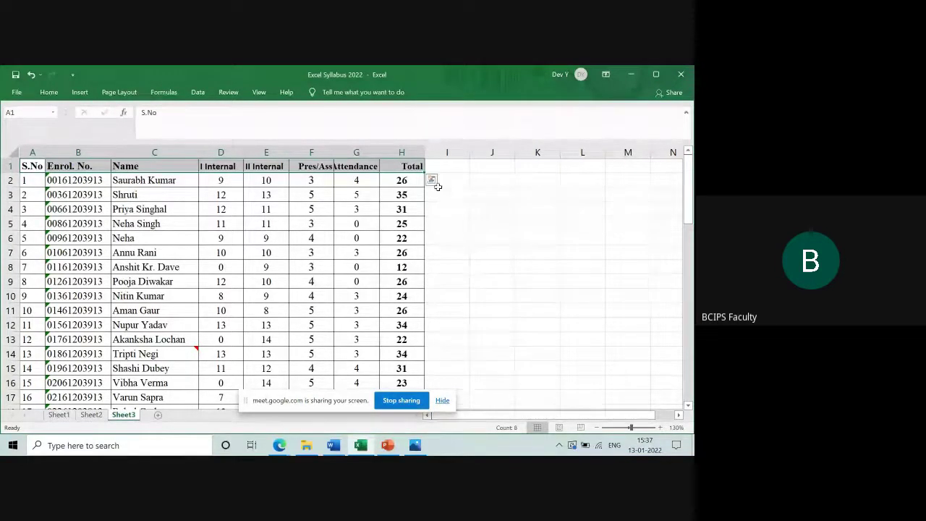
# Replace the 'Total' heading in H1 with 'Marks'
pyautogui.click(409, 166)
pyautogui.write('Ma')
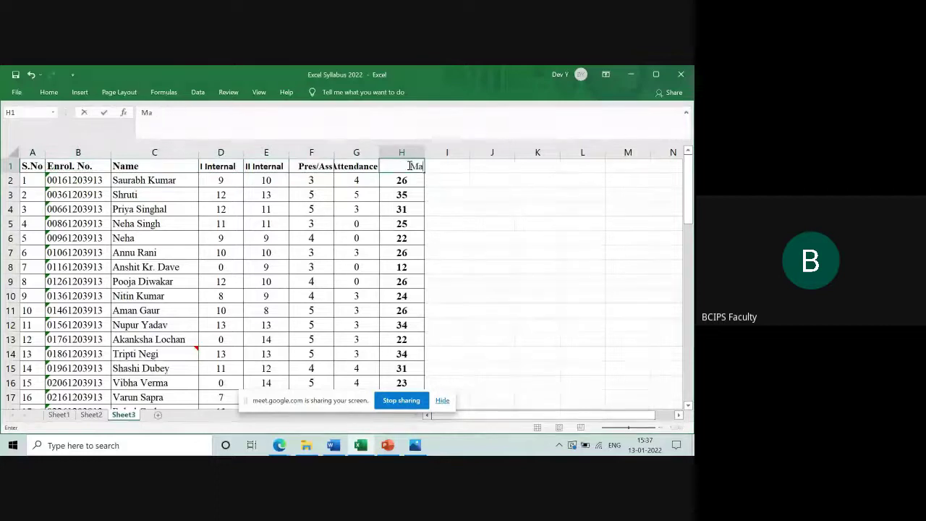
pyautogui.write('rks')
pyautogui.press('Return')
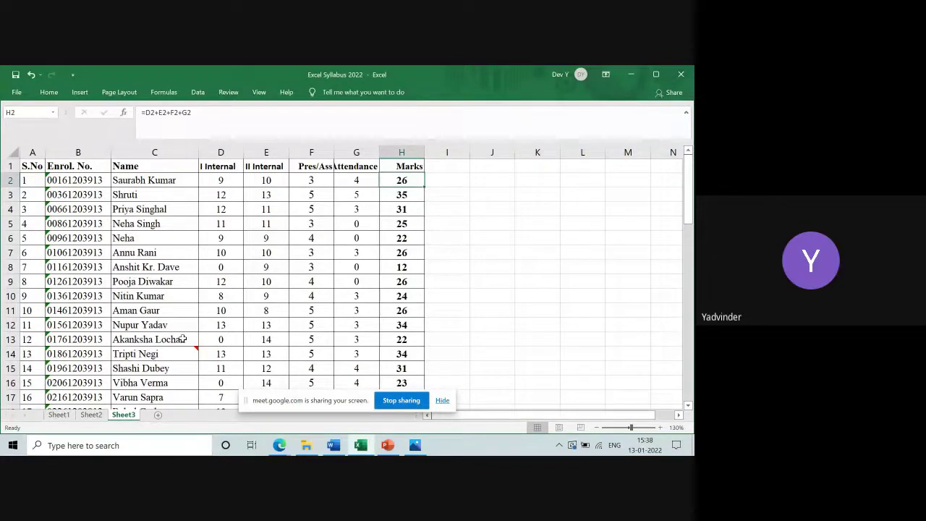
# Select the table from A1:H1 down to the last student row and open Sort & Filter
pyautogui.click(31, 165)
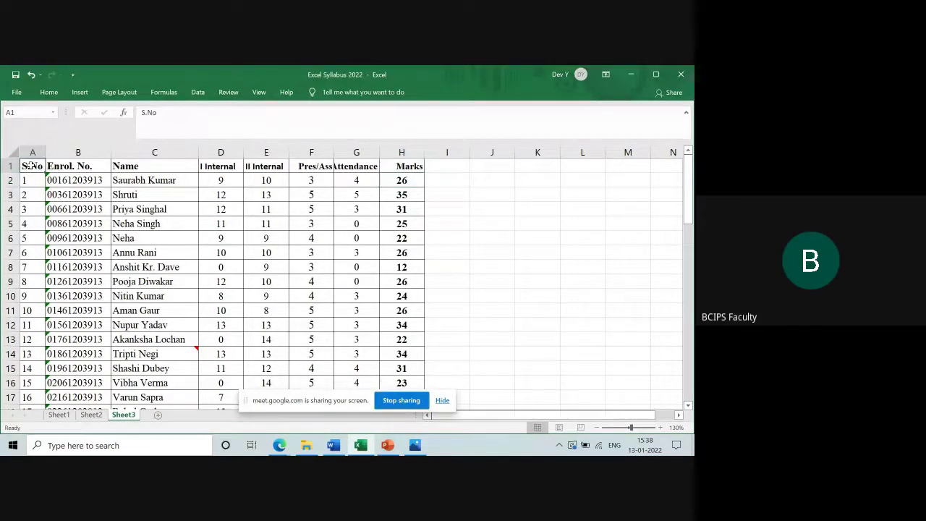
pyautogui.hotkey('shift', 'Right')
pyautogui.hotkey('shift', 'Right')
pyautogui.hotkey('shift', 'Right')
pyautogui.hotkey('shift', 'Right')
pyautogui.hotkey('shift', 'Right')
pyautogui.hotkey('shift', 'Right')
pyautogui.hotkey('shift', 'Right')
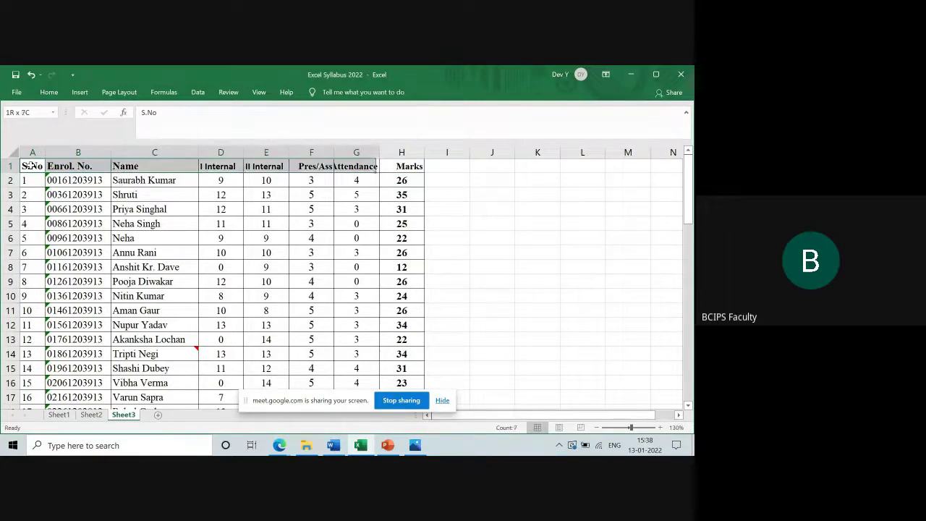
pyautogui.hotkey('shift', 'Down')
pyautogui.hotkey('shift', 'Down')
pyautogui.hotkey('shift', 'Down')
pyautogui.hotkey('shift', 'Down')
pyautogui.hotkey('shift', 'Down')
pyautogui.hotkey('shift', 'Down')
pyautogui.hotkey('shift', 'Down')
pyautogui.hotkey('shift', 'Down')
pyautogui.hotkey('shift', 'Down')
pyautogui.hotkey('shift', 'Down')
pyautogui.hotkey('shift', 'Down')
pyautogui.hotkey('shift', 'Down')
pyautogui.hotkey('shift', 'Down')
pyautogui.hotkey('shift', 'Down')
pyautogui.hotkey('shift', 'Down')
pyautogui.hotkey('shift', 'Down')
pyautogui.hotkey('shift', 'Down')
pyautogui.hotkey('shift', 'Down')
pyautogui.hotkey('shift', 'Down')
pyautogui.hotkey('shift', 'Down')
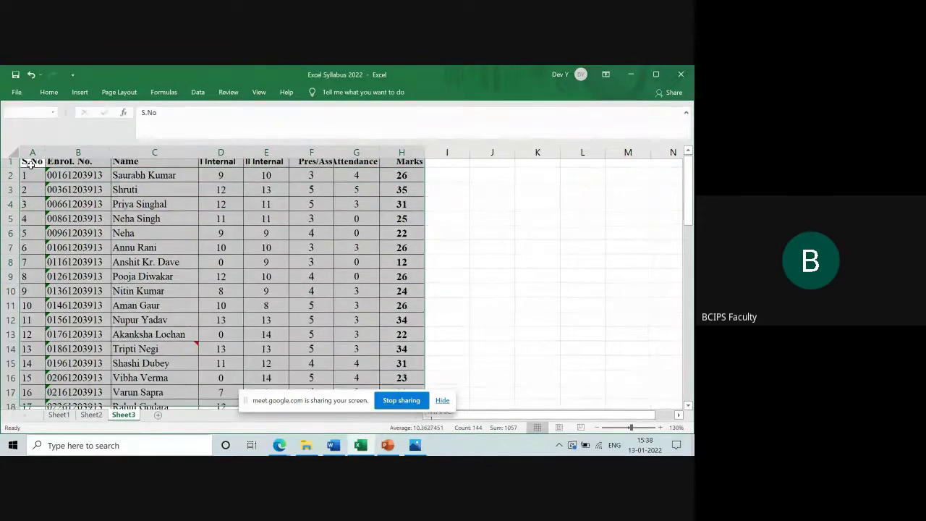
pyautogui.hotkey('shift', 'Down')
pyautogui.hotkey('shift', 'Down')
pyautogui.hotkey('shift', 'Down')
pyautogui.hotkey('shift', 'Down')
pyautogui.hotkey('shift', 'Down')
pyautogui.hotkey('shift', 'Down')
pyautogui.hotkey('shift', 'Down')
pyautogui.hotkey('shift', 'Down')
pyautogui.hotkey('shift', 'Down')
pyautogui.hotkey('shift', 'Down')
pyautogui.hotkey('shift', 'Down')
pyautogui.hotkey('shift', 'Down')
pyautogui.hotkey('shift', 'Down')
pyautogui.hotkey('shift', 'Down')
pyautogui.hotkey('shift', 'Down')
pyautogui.hotkey('shift', 'Down')
pyautogui.hotkey('shift', 'Down')
pyautogui.hotkey('shift', 'Down')
pyautogui.hotkey('shift', 'Down')
pyautogui.hotkey('shift', 'Down')
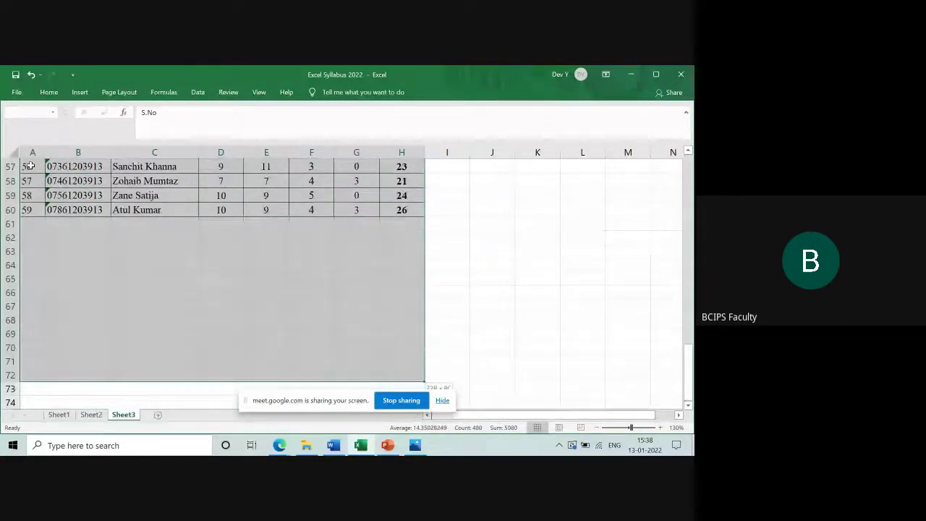
pyautogui.hotkey('shift', 'Up')
pyautogui.hotkey('shift', 'Up')
pyautogui.hotkey('shift', 'Up')
pyautogui.hotkey('shift', 'Up')
pyautogui.hotkey('shift', 'Up')
pyautogui.hotkey('shift', 'Up')
pyautogui.hotkey('shift', 'Up')
pyautogui.hotkey('shift', 'Up')
pyautogui.hotkey('shift', 'Up')
pyautogui.hotkey('shift', 'Up')
pyautogui.hotkey('shift', 'Up')
pyautogui.hotkey('shift', 'Up')
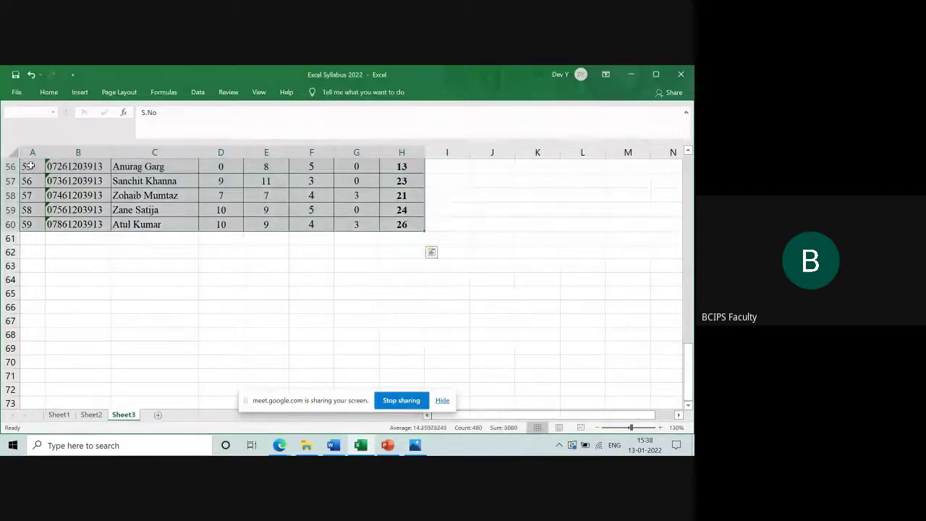
pyautogui.click(49, 96)
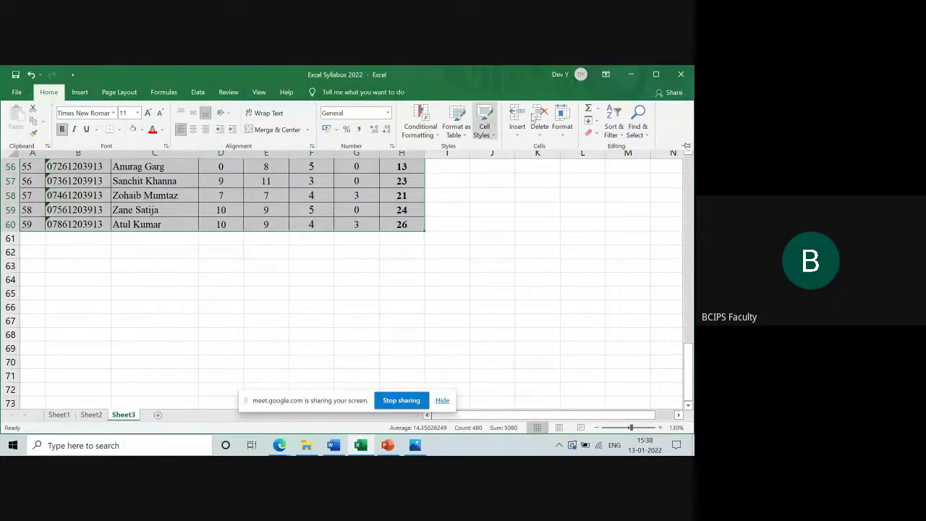
pyautogui.click(622, 137)
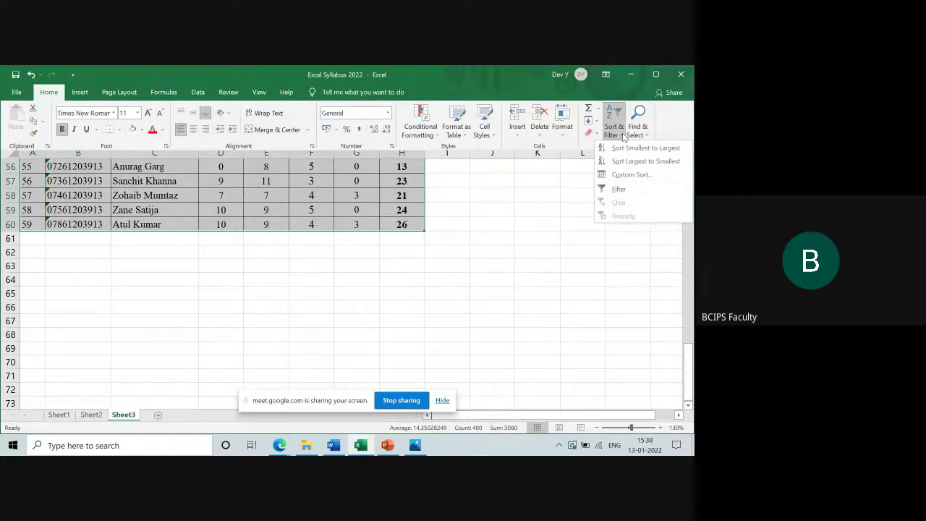
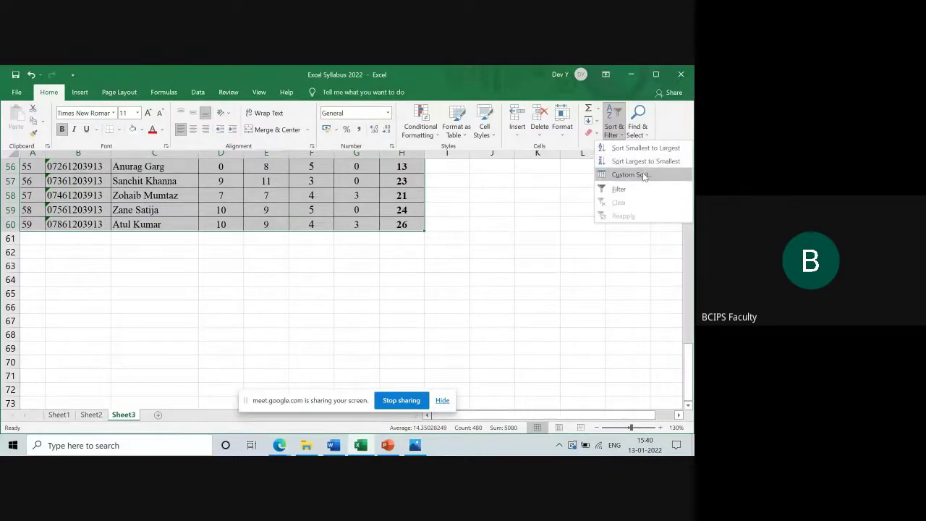
# Open Custom Sort, move the Sort dialog aside, and keep 'My data has headers' checked
pyautogui.click(644, 176)
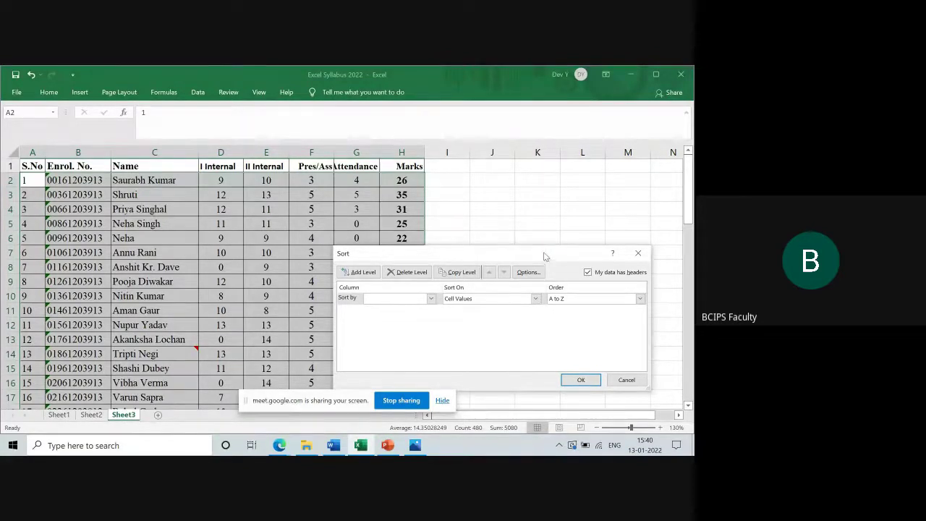
pyautogui.moveTo(545, 256); pyautogui.dragTo(484, 200)
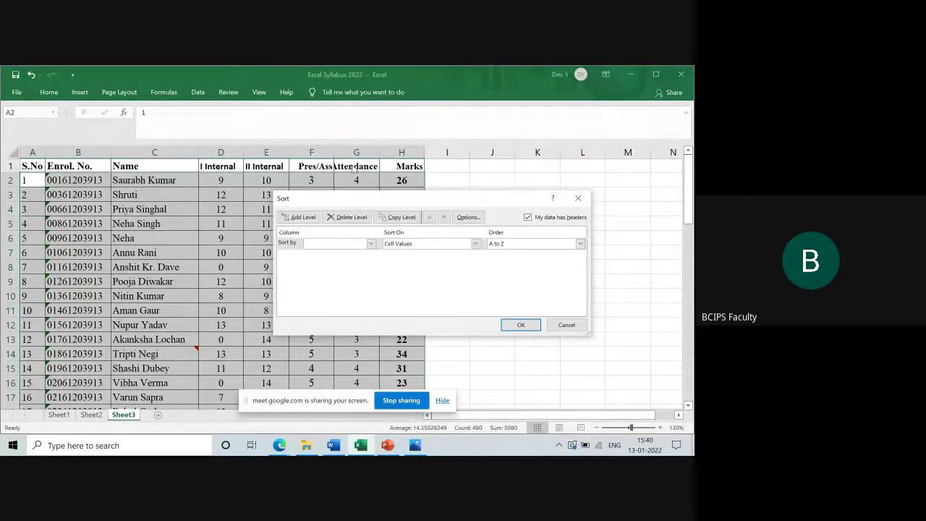
pyautogui.click(528, 218)
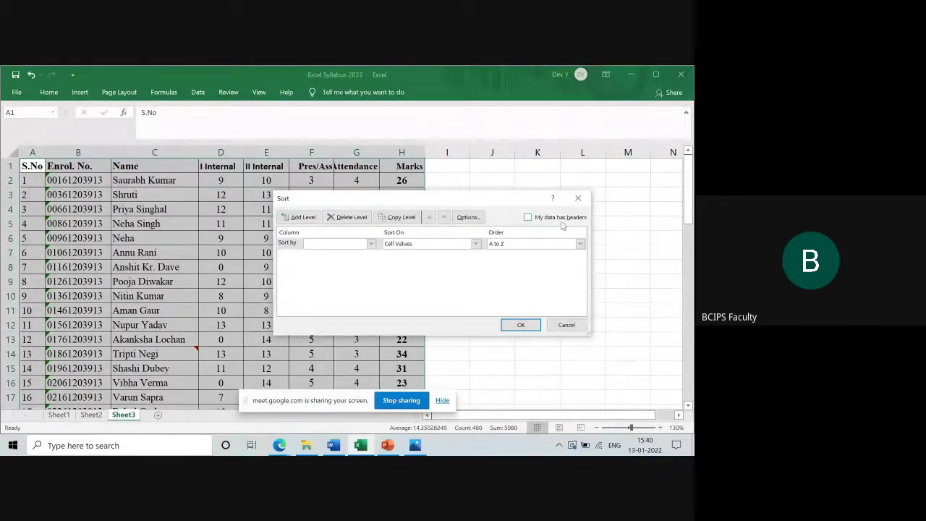
pyautogui.click(528, 219)
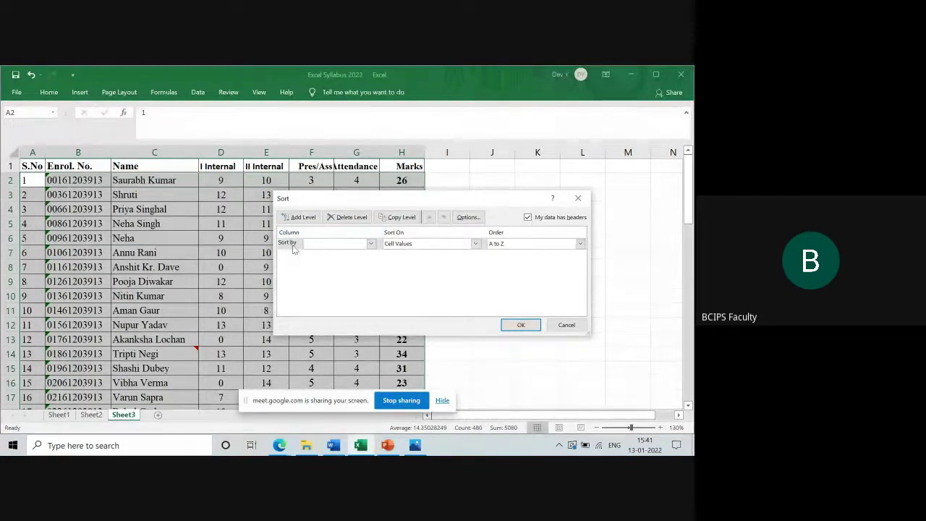
# Sort the student rows by Marks, Largest to Smallest, putting 36 at the top
pyautogui.click(371, 244)
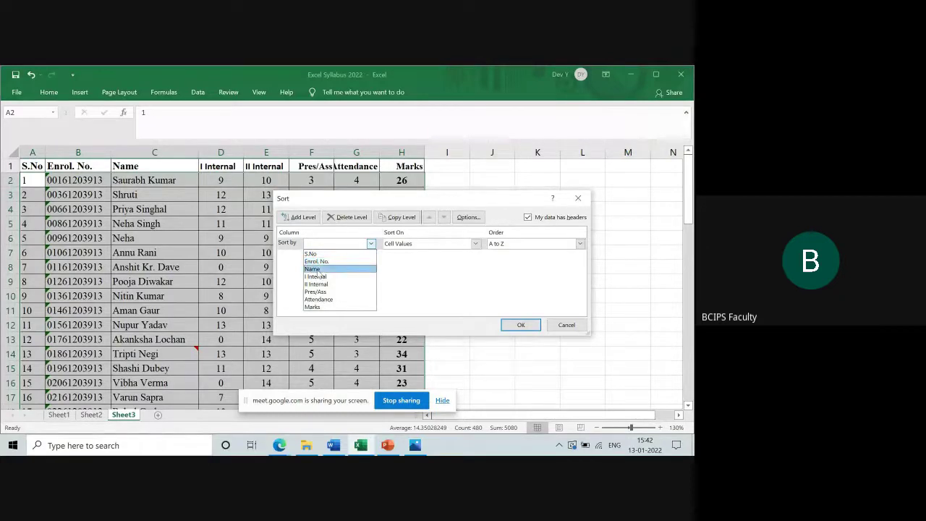
pyautogui.click(318, 307)
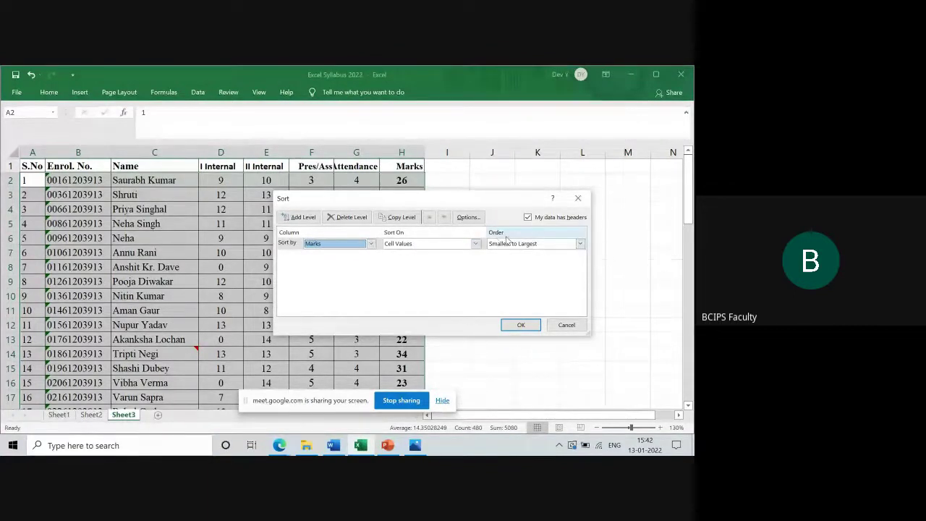
pyautogui.click(580, 244)
pyautogui.click(551, 261)
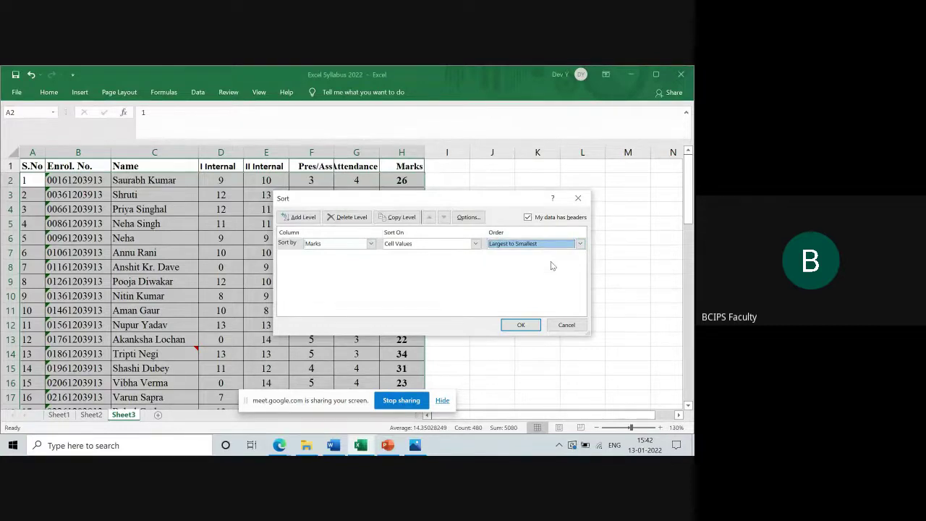
pyautogui.click(527, 329)
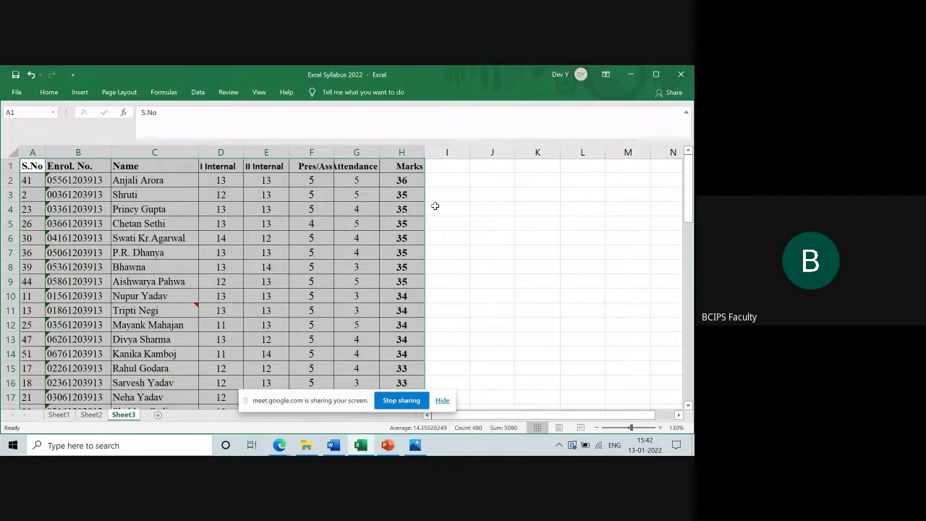
pyautogui.click(418, 180)
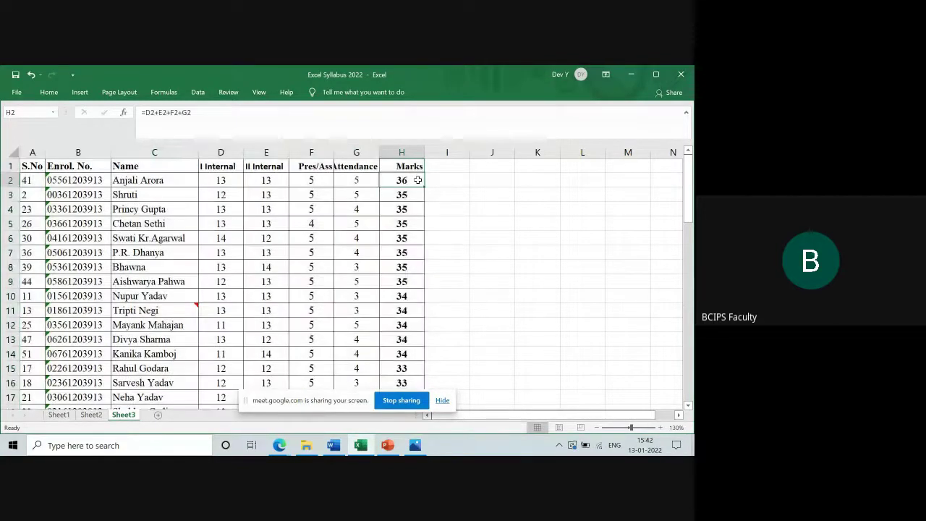
pyautogui.hotkey('shift', 'Down')
pyautogui.hotkey('shift', 'Down')
pyautogui.hotkey('shift', 'Down')
pyautogui.hotkey('shift', 'Down')
pyautogui.hotkey('shift', 'Down')
pyautogui.hotkey('shift', 'Down')
pyautogui.hotkey('shift', 'Down')
pyautogui.hotkey('shift', 'Down')
pyautogui.hotkey('shift', 'Down')
pyautogui.hotkey('shift', 'Down')
pyautogui.hotkey('shift', 'Down')
pyautogui.hotkey('shift', 'Down')
pyautogui.hotkey('shift', 'Down')
pyautogui.hotkey('shift', 'Down')
pyautogui.hotkey('shift', 'Down')
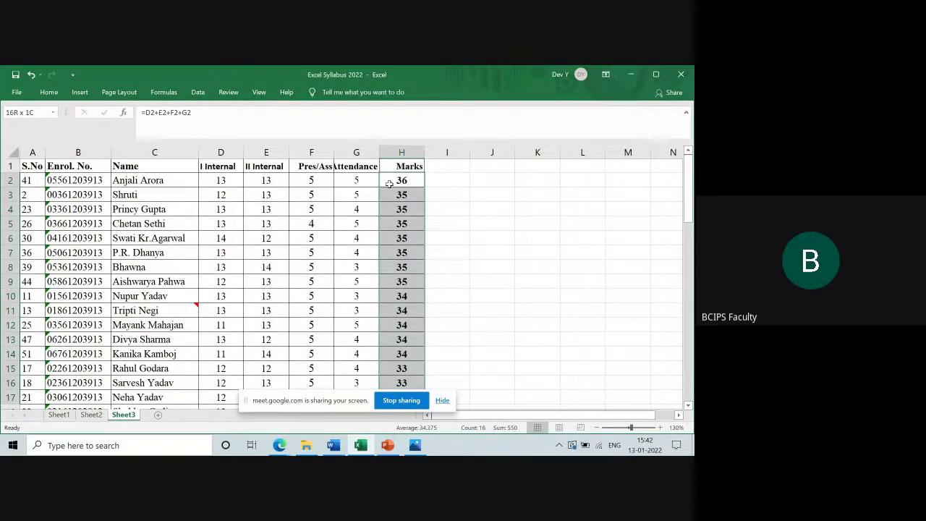
pyautogui.click(391, 183)
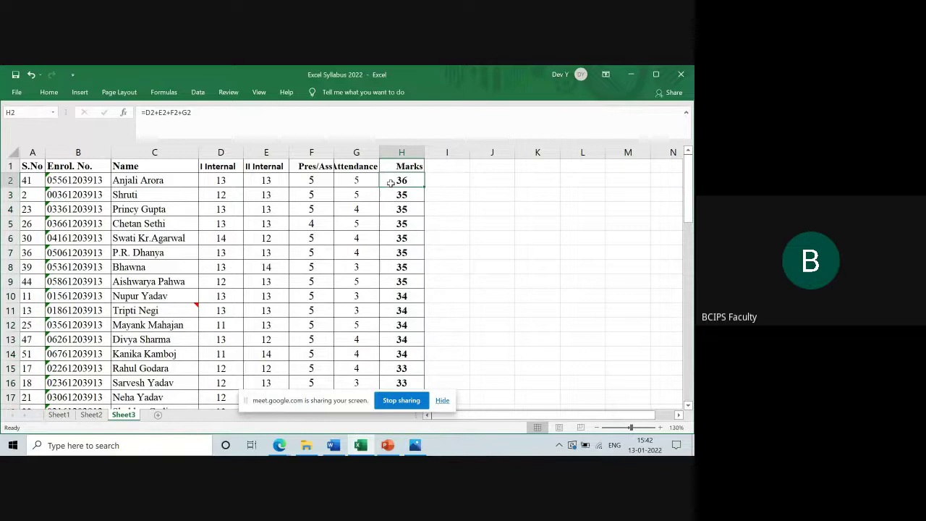
pyautogui.click(165, 177)
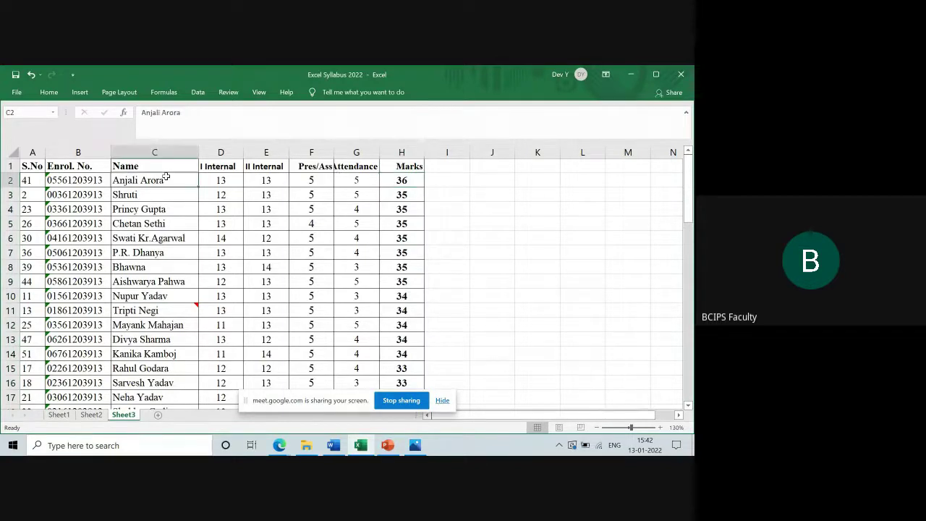
pyautogui.click(92, 180)
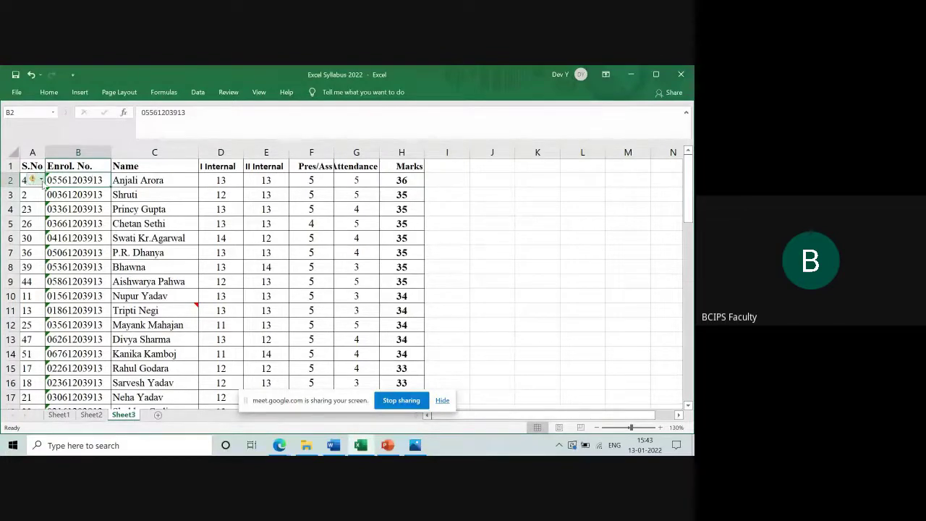
pyautogui.click(32, 223)
pyautogui.click(30, 182)
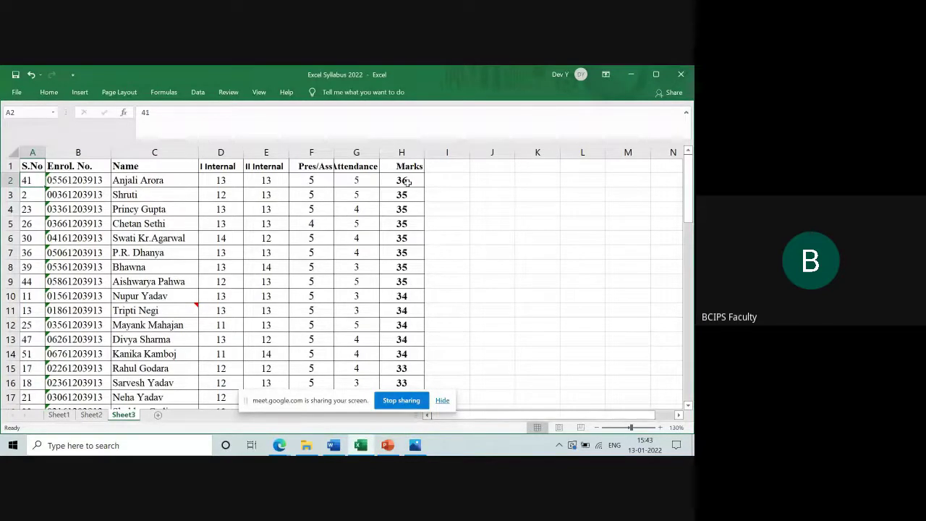
pyautogui.moveTo(409, 194); pyautogui.dragTo(410, 197)
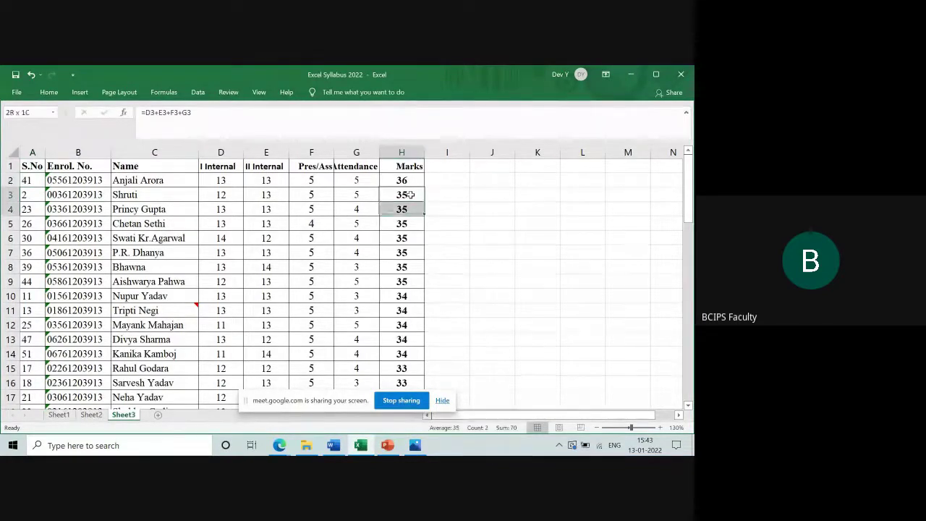
pyautogui.hotkey('shift', 'Down')
pyautogui.hotkey('shift', 'Down')
pyautogui.hotkey('shift', 'Down')
pyautogui.hotkey('shift', 'Down')
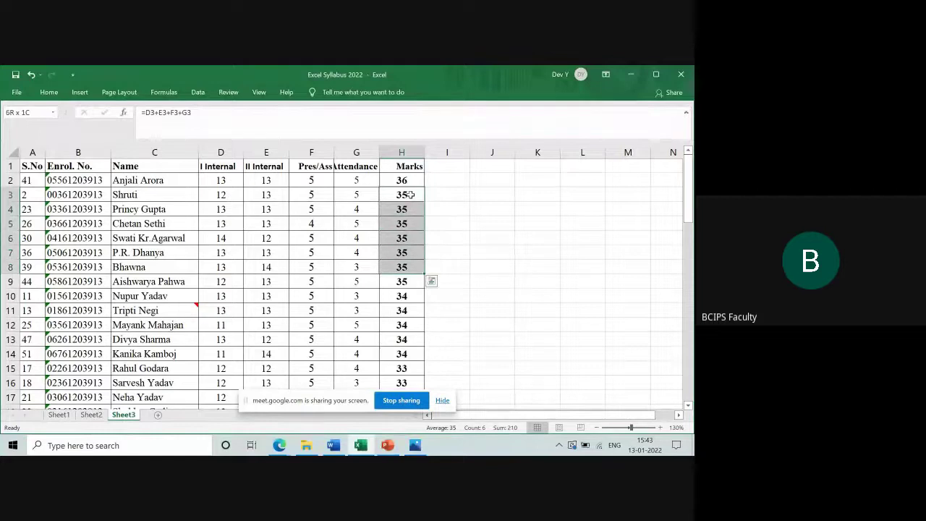
pyautogui.hotkey('shift', 'Down')
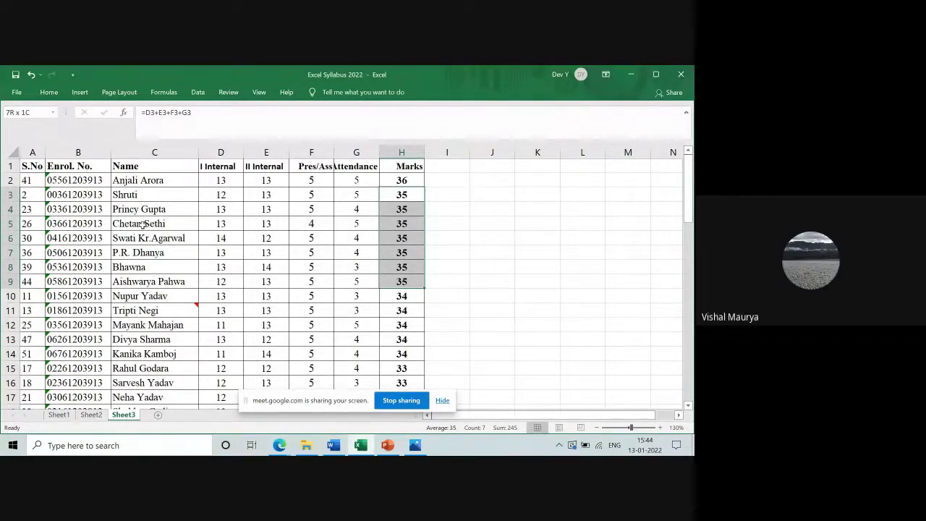
# Admit the waiting participant in Google Meet, then return to the Excel Syllabus 2022 workbook
pyautogui.hotkey('alt', 'Tab')
pyautogui.hotkey('alt', 'Tab')
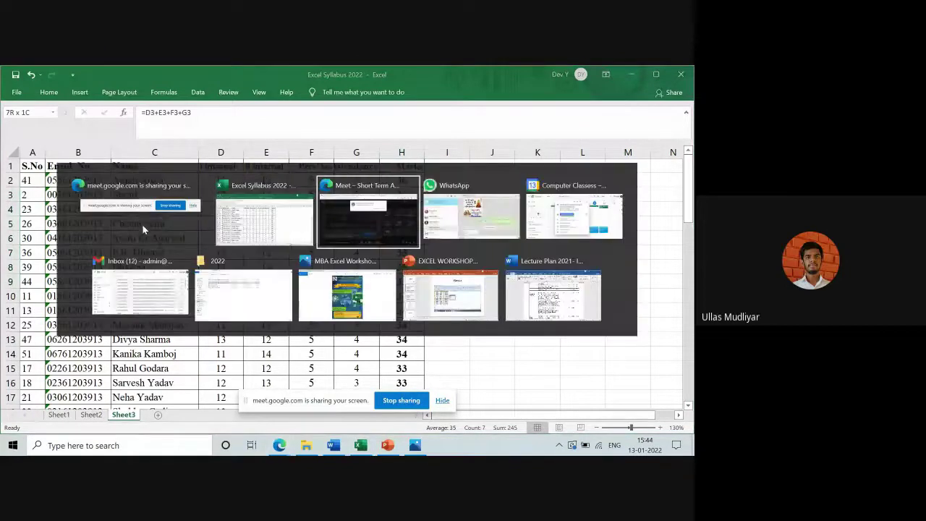
pyautogui.click(444, 171)
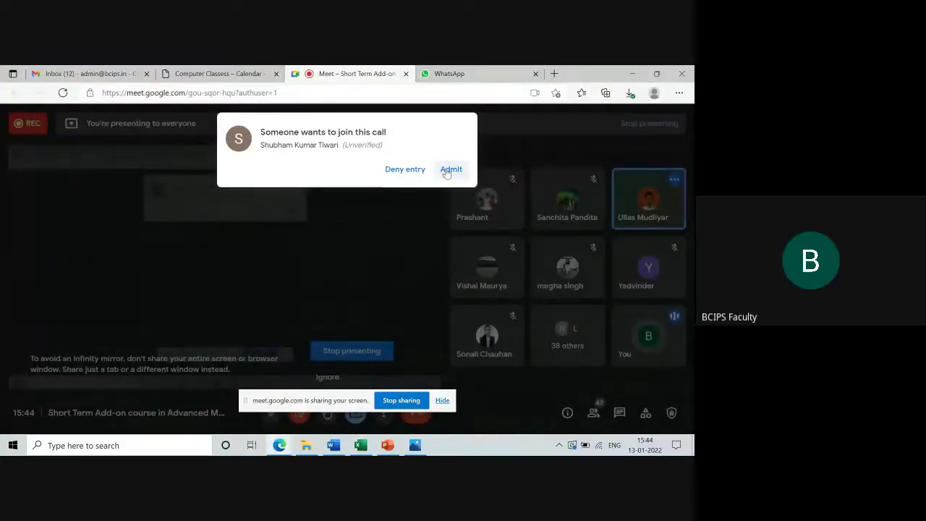
pyautogui.hotkey('alt', 'Tab')
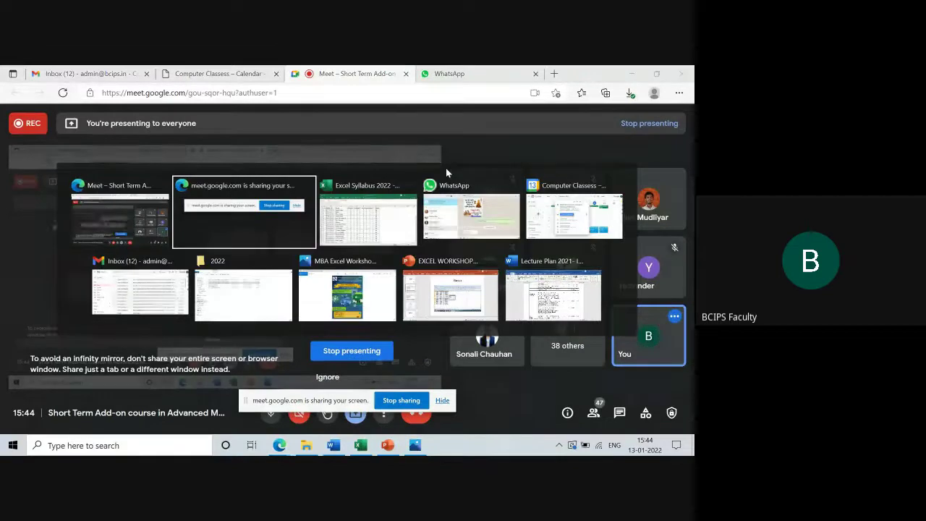
pyautogui.hotkey('alt', 'Tab')
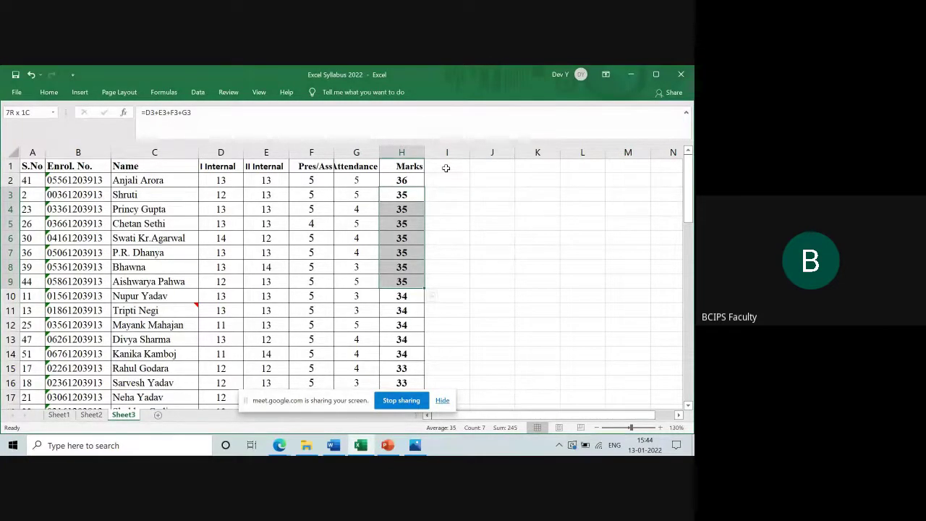
# Highlight the five students scoring 34 (H10:H14 and C10:C14), then undo the Marks sort
pyautogui.click(413, 293)
pyautogui.hotkey('shift', 'Down')
pyautogui.hotkey('shift', 'Down')
pyautogui.hotkey('shift', 'Down')
pyautogui.hotkey('shift', 'Down')
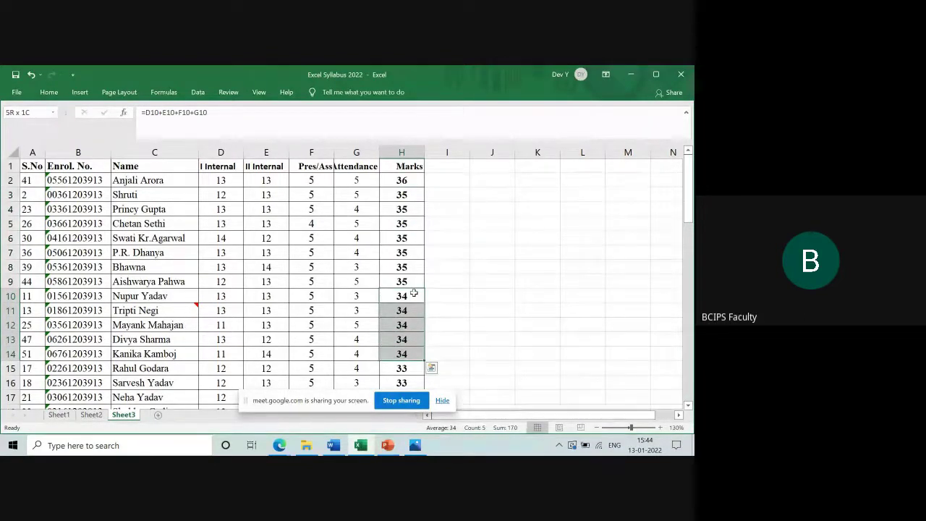
pyautogui.click(170, 295)
pyautogui.hotkey('shift', 'Down')
pyautogui.hotkey('shift', 'Down')
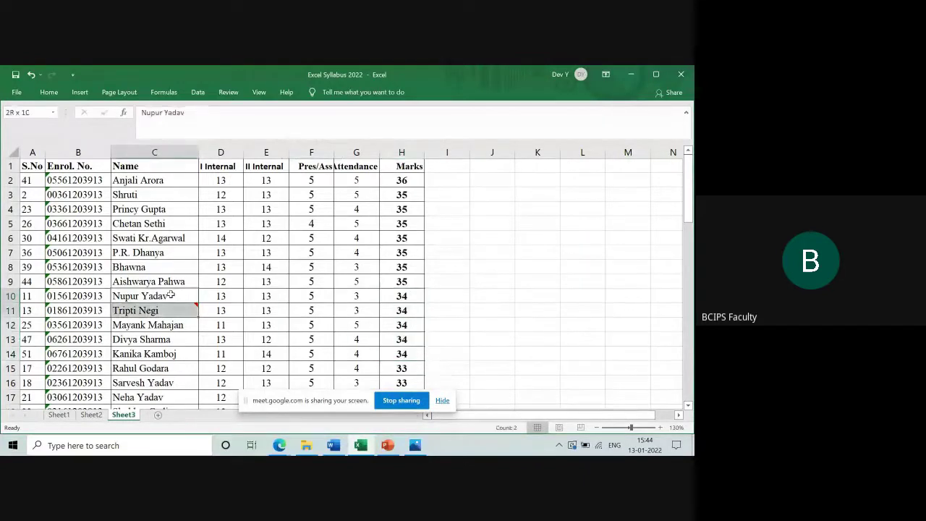
pyautogui.hotkey('shift', 'Down')
pyautogui.hotkey('shift', 'Down')
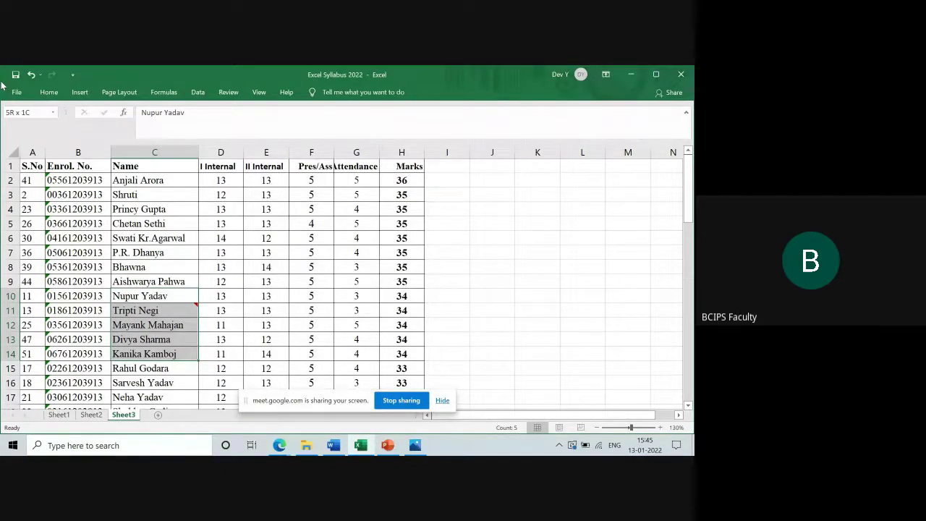
pyautogui.hotkey('ctrl', 'z')
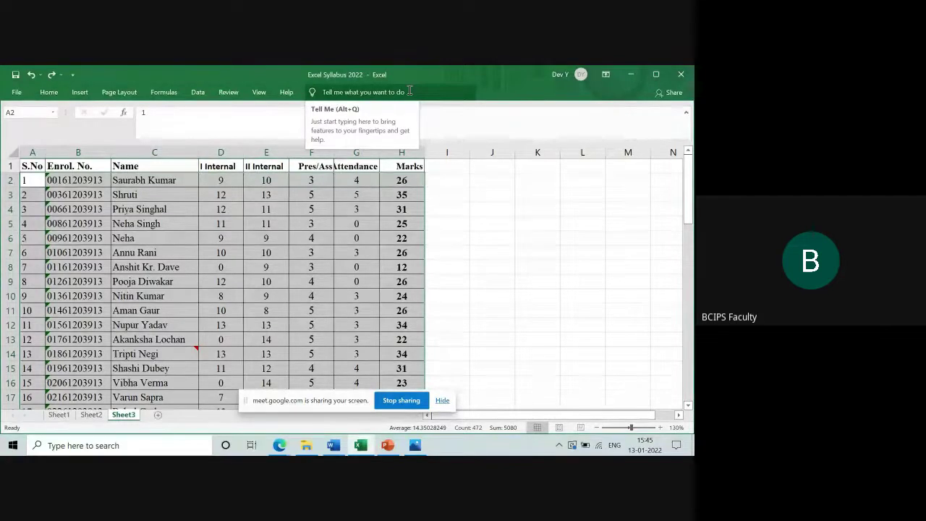
pyautogui.click(49, 92)
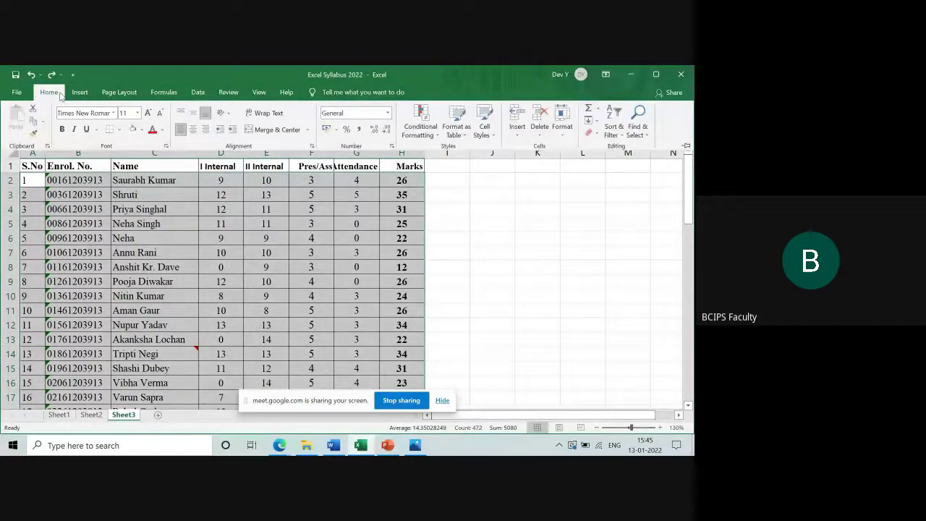
pyautogui.click(621, 136)
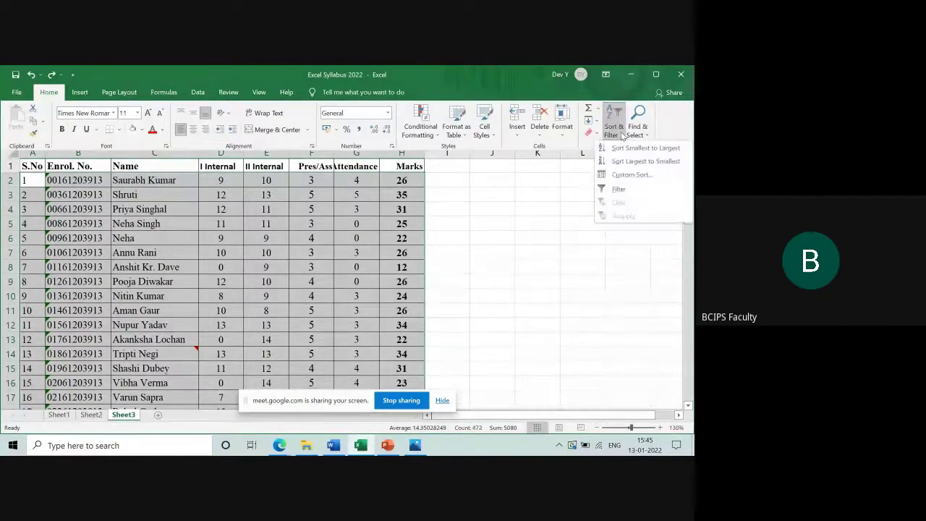
pyautogui.click(627, 176)
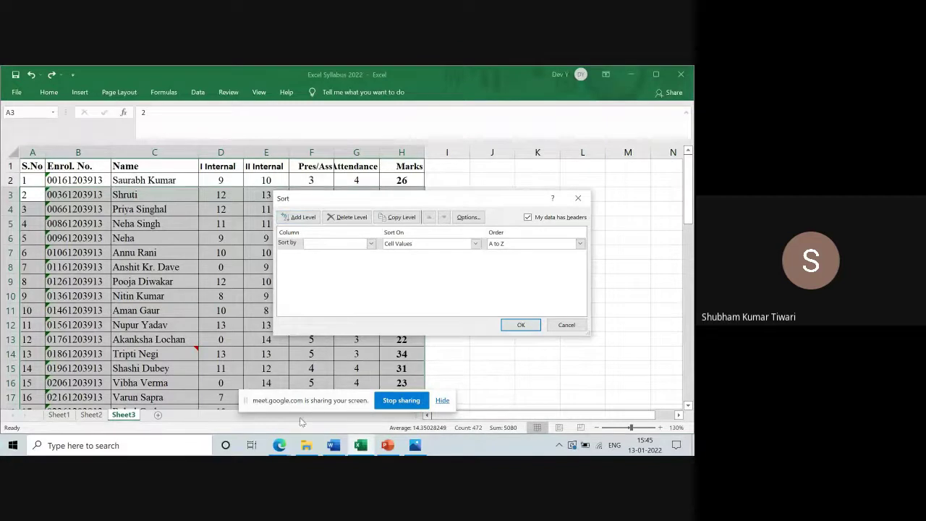
pyautogui.click(279, 445)
pyautogui.click(250, 413)
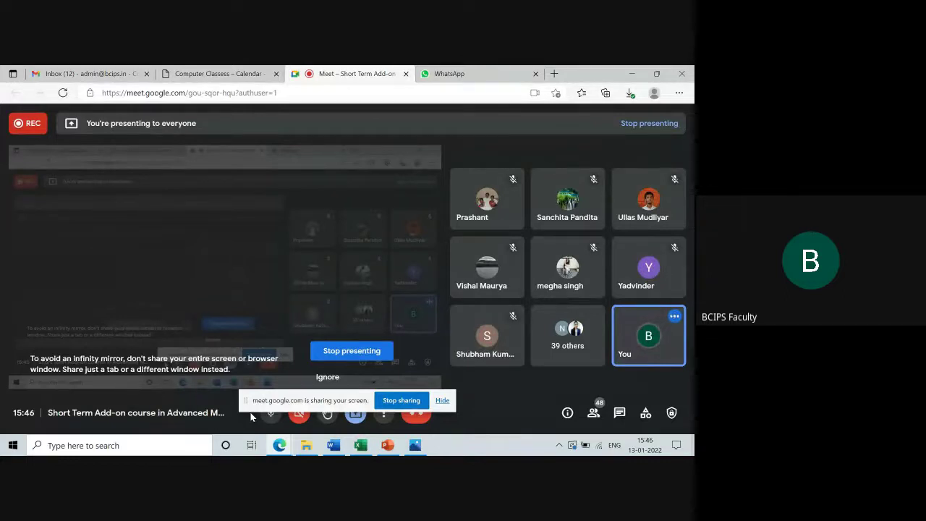
pyautogui.click(361, 447)
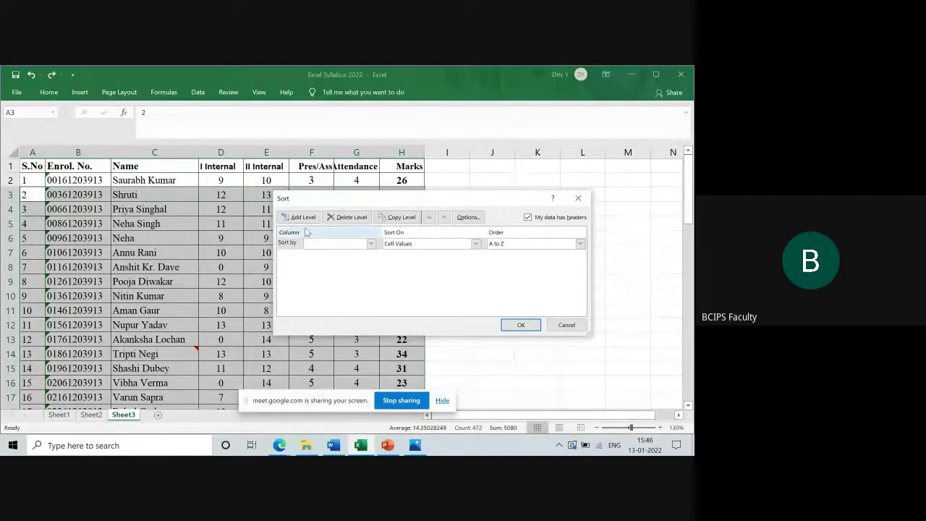
pyautogui.click(371, 244)
pyautogui.click(371, 244)
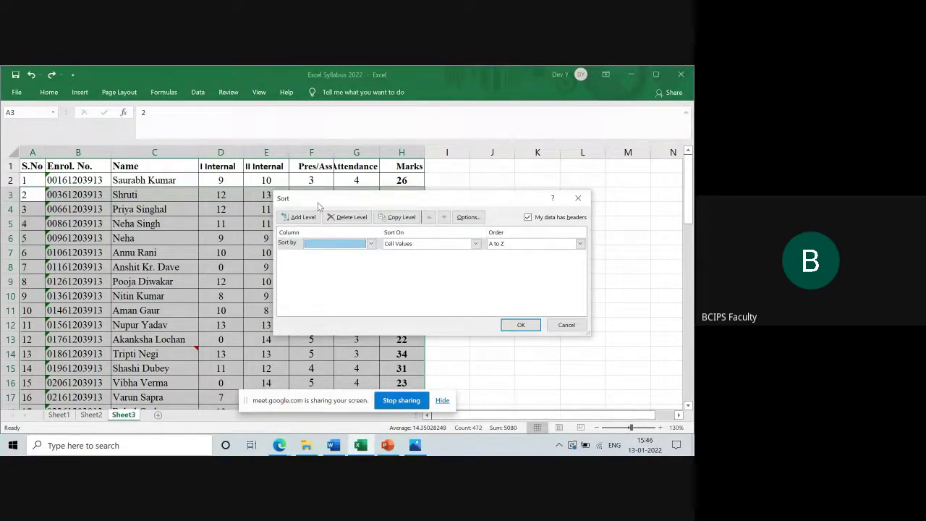
pyautogui.click(585, 199)
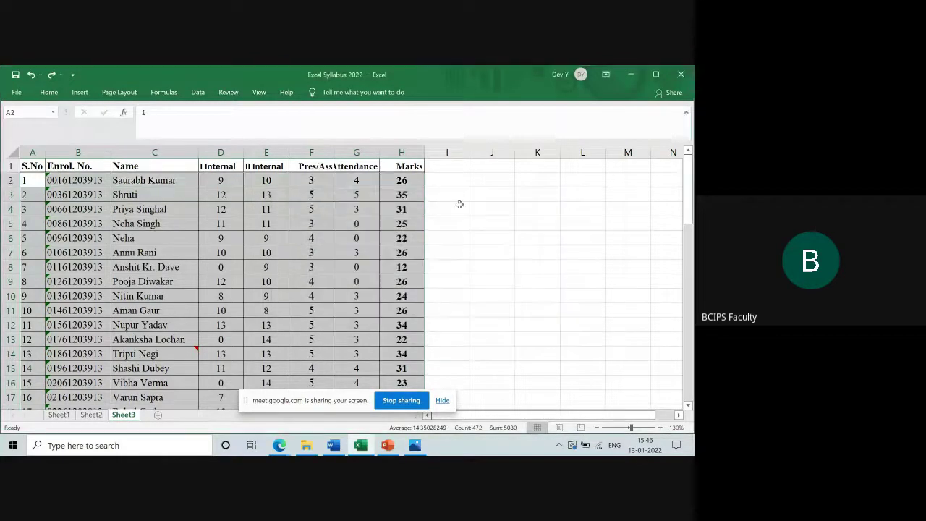
# Select the marks table from the S.No header across to Marks and down to row 60
pyautogui.click(34, 165)
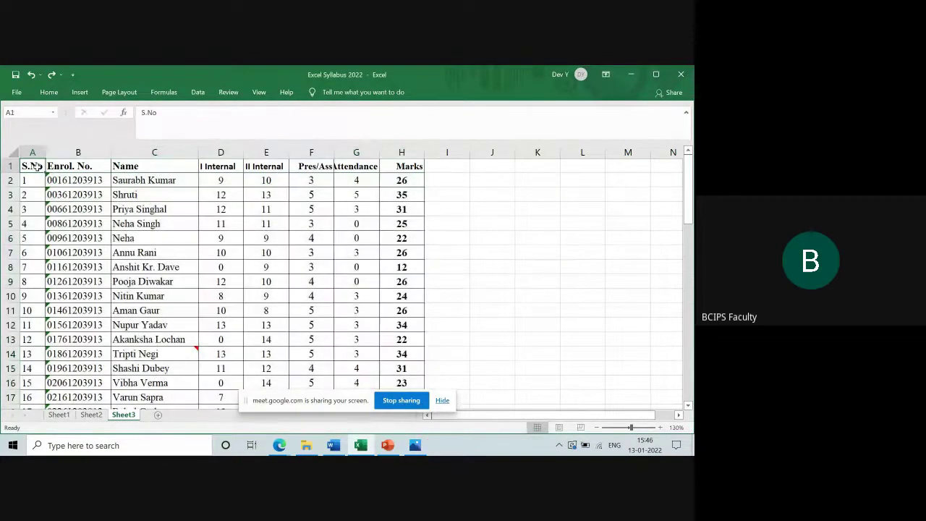
pyautogui.hotkey('shift', 'Right')
pyautogui.hotkey('shift', 'Right')
pyautogui.hotkey('shift', 'Right')
pyautogui.hotkey('shift', 'Right')
pyautogui.hotkey('shift', 'Right')
pyautogui.hotkey('shift', 'Right')
pyautogui.hotkey('shift', 'Right')
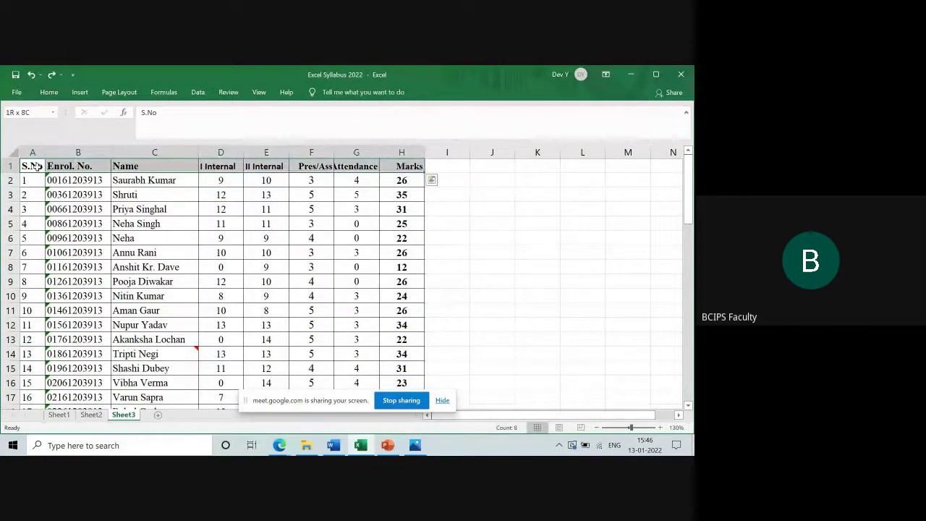
pyautogui.hotkey('shift', 'Down')
pyautogui.hotkey('shift', 'Down')
pyautogui.hotkey('shift', 'Down')
pyautogui.hotkey('shift', 'Down')
pyautogui.hotkey('shift', 'Down')
pyautogui.hotkey('shift', 'Down')
pyautogui.hotkey('shift', 'Down')
pyautogui.hotkey('shift', 'Down')
pyautogui.hotkey('shift', 'Down')
pyautogui.hotkey('shift', 'Down')
pyautogui.hotkey('shift', 'Down')
pyautogui.hotkey('shift', 'Down')
pyautogui.hotkey('shift', 'Down')
pyautogui.hotkey('shift', 'Down')
pyautogui.hotkey('shift', 'Down')
pyautogui.hotkey('shift', 'Down')
pyautogui.hotkey('shift', 'Down')
pyautogui.hotkey('shift', 'Down')
pyautogui.hotkey('shift', 'Down')
pyautogui.hotkey('shift', 'Down')
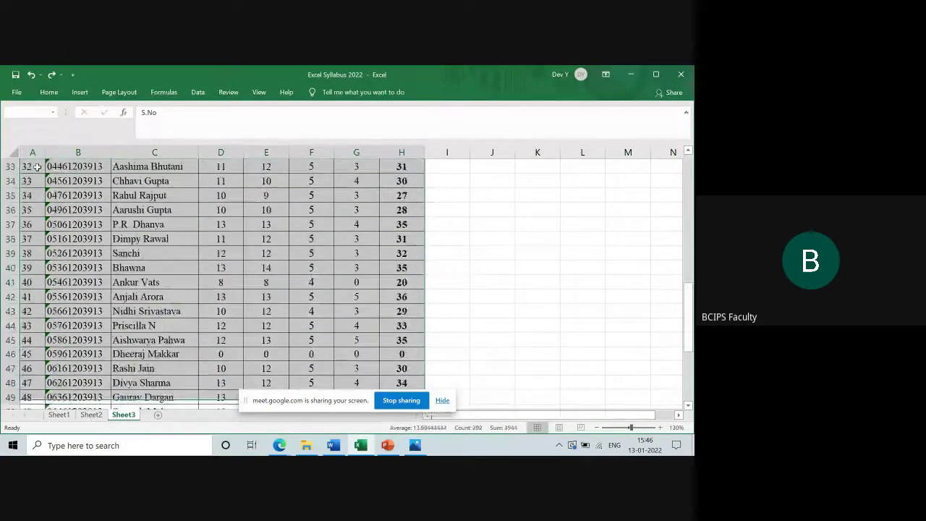
pyautogui.hotkey('shift', 'Down')
pyautogui.hotkey('shift', 'Down')
pyautogui.hotkey('shift', 'Down')
pyautogui.hotkey('shift', 'Down')
pyautogui.hotkey('shift', 'Down')
pyautogui.hotkey('shift', 'Down')
pyautogui.hotkey('shift', 'Down')
pyautogui.hotkey('shift', 'Down')
pyautogui.hotkey('shift', 'Down')
pyautogui.hotkey('shift', 'Down')
pyautogui.hotkey('shift', 'Down')
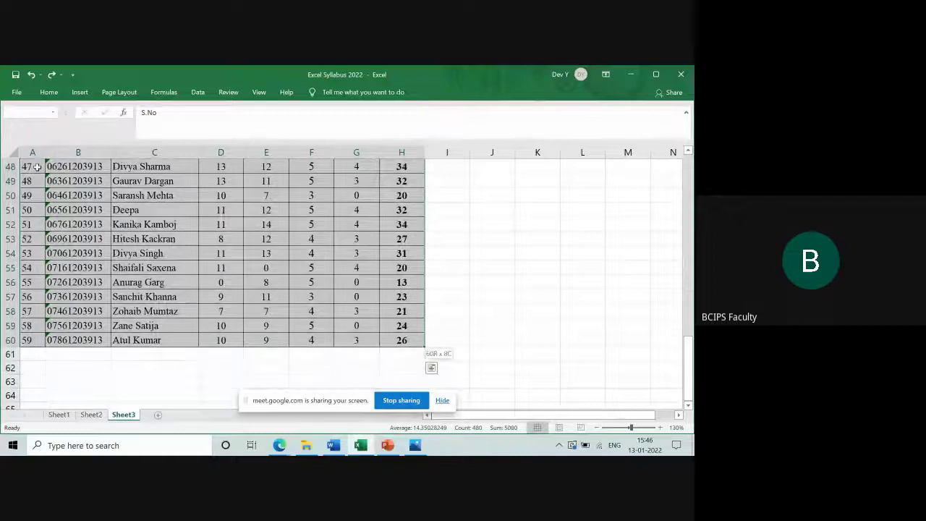
# Open the Custom Sort dialog from Home > Sort & Filter
pyautogui.click(49, 91)
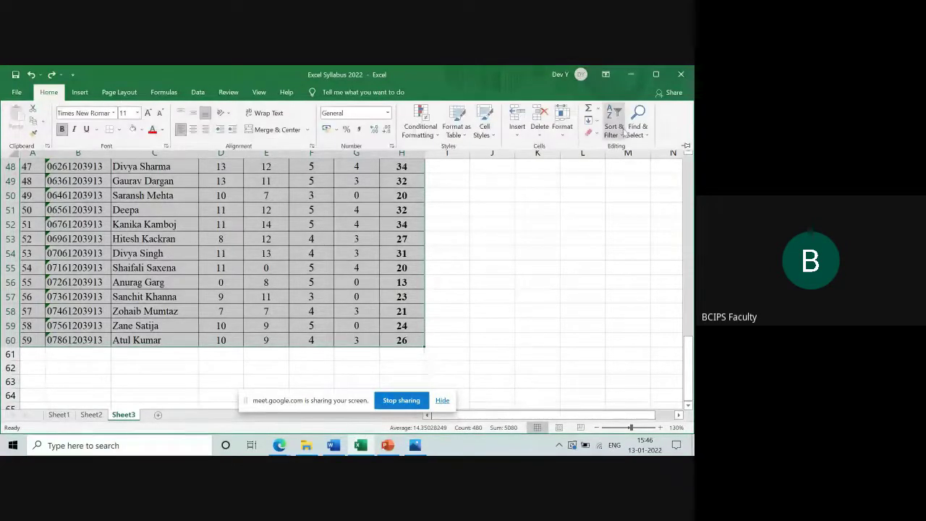
pyautogui.click(622, 129)
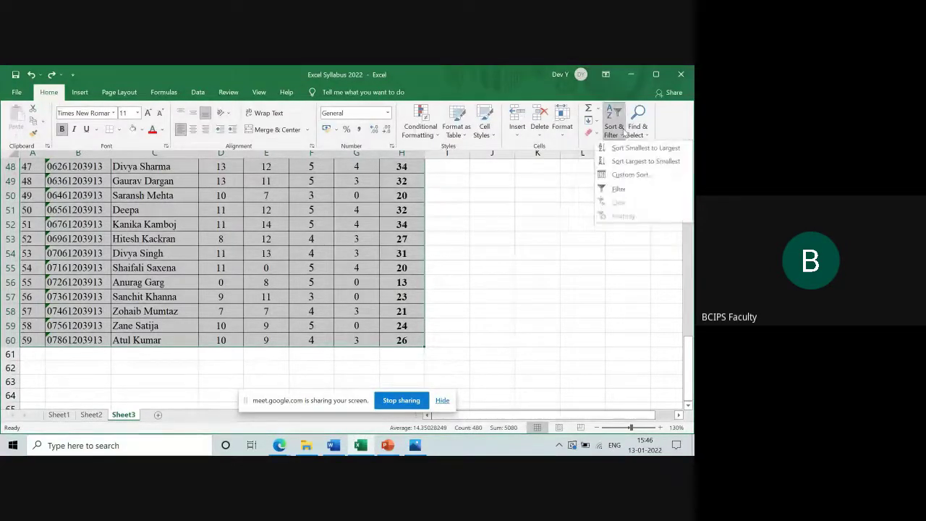
pyautogui.click(630, 178)
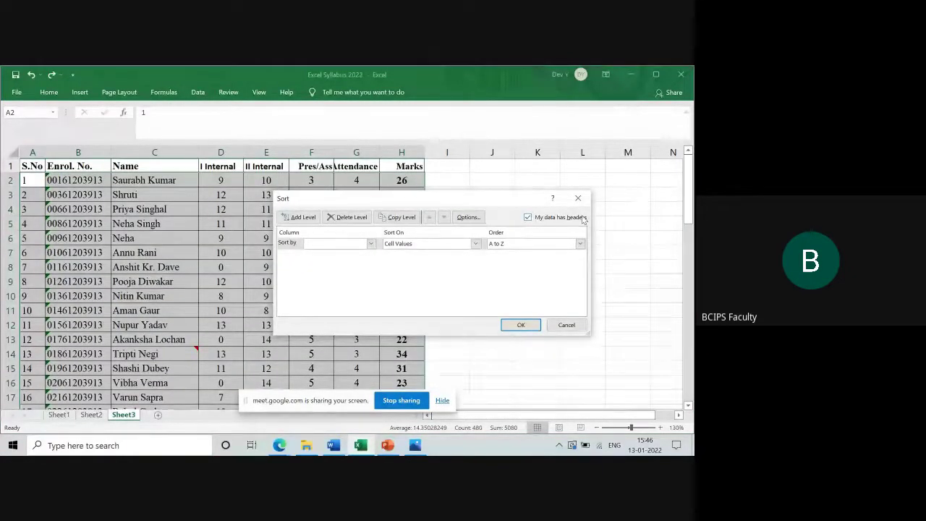
# Sort by Marks Largest to Smallest, with a second level sorting by Name A to Z
pyautogui.click(371, 245)
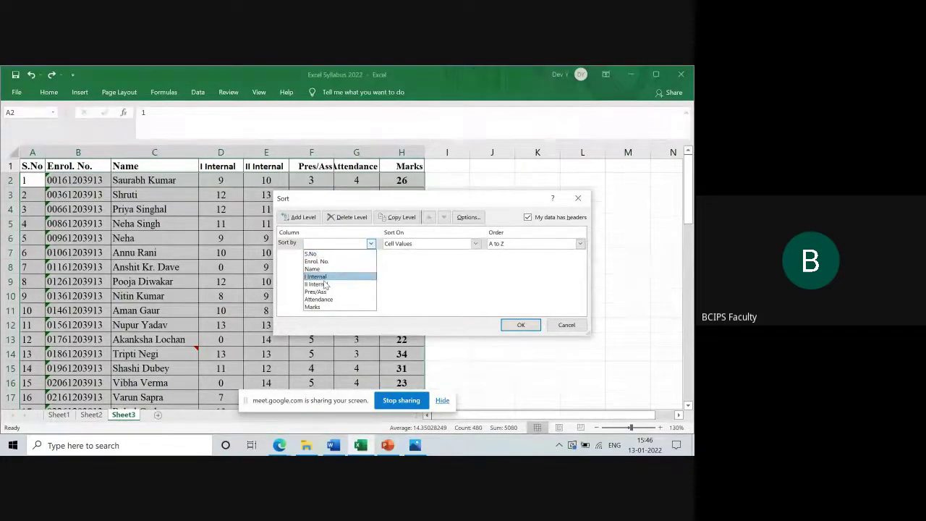
pyautogui.click(325, 308)
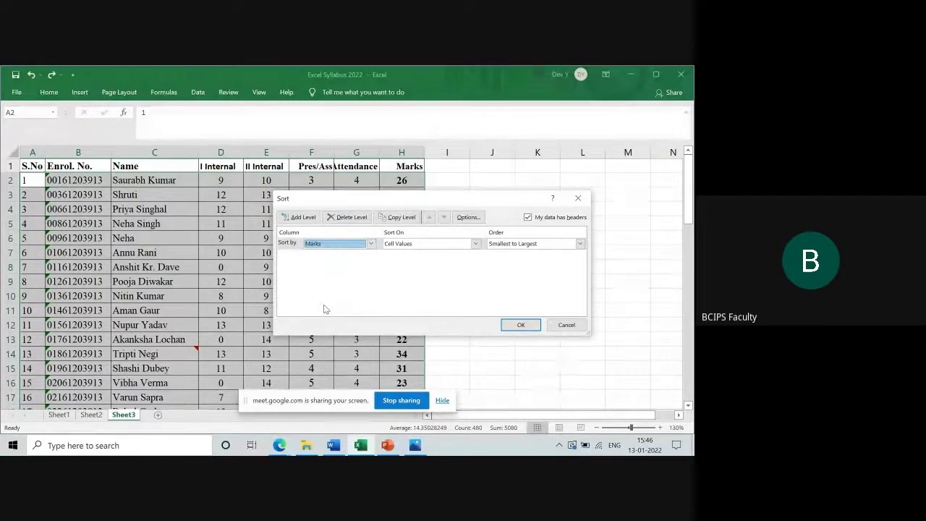
pyautogui.click(579, 243)
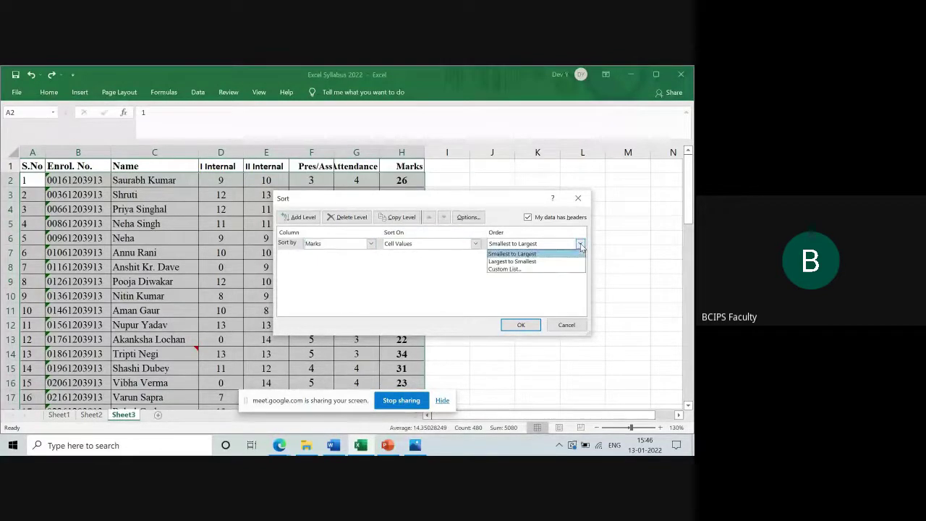
pyautogui.click(561, 261)
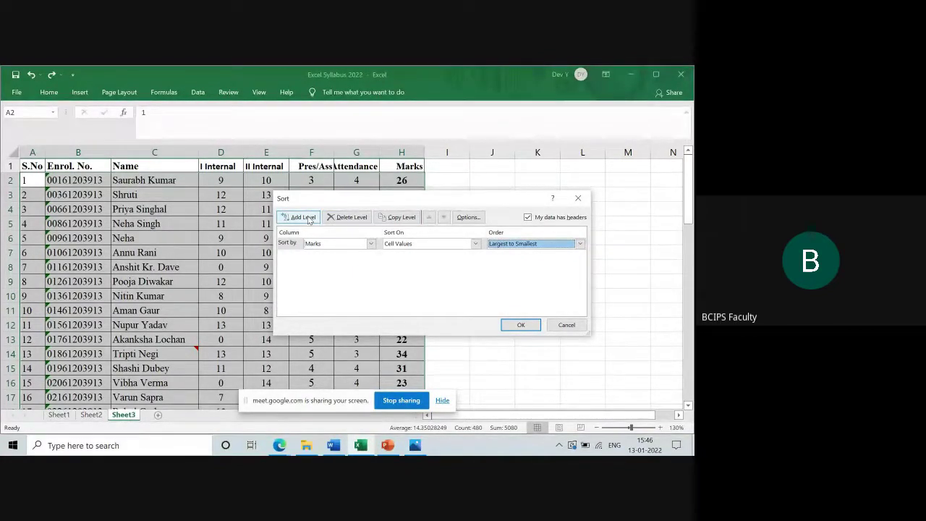
pyautogui.click(308, 220)
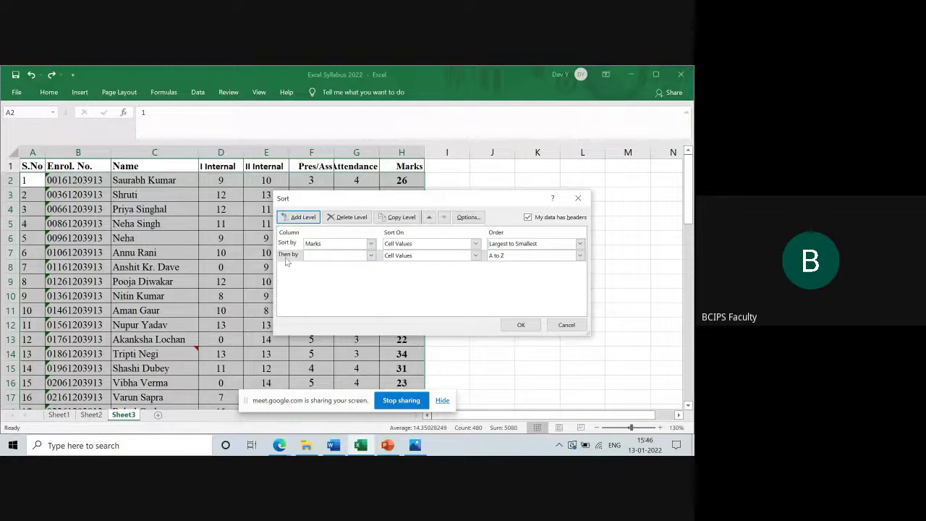
pyautogui.click(370, 255)
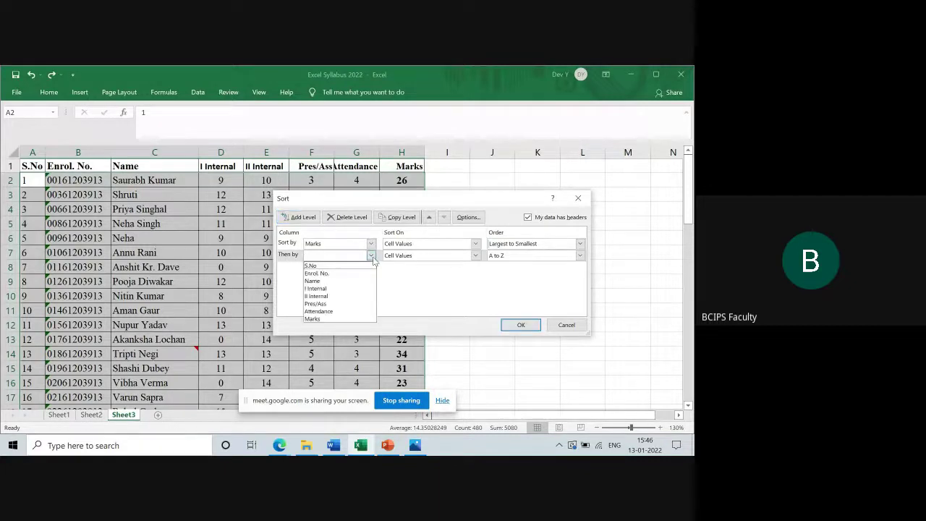
pyautogui.click(342, 281)
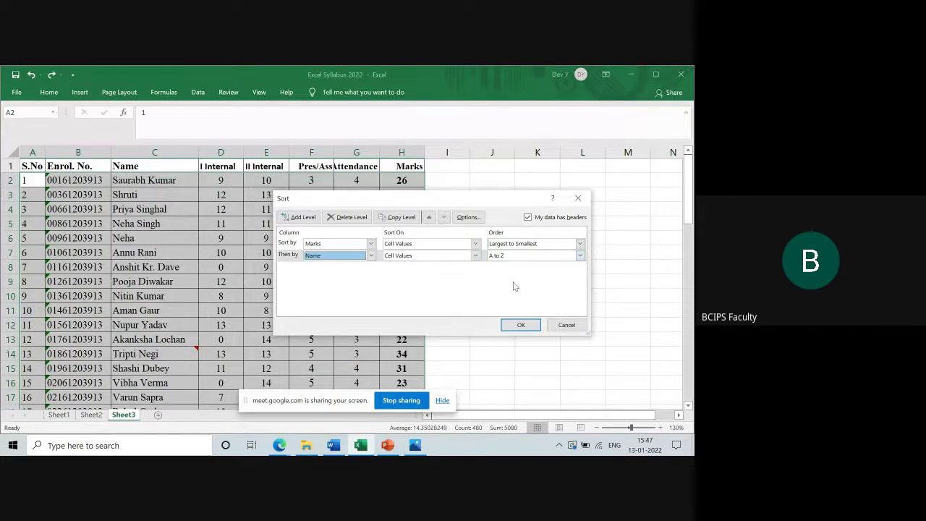
pyautogui.click(519, 325)
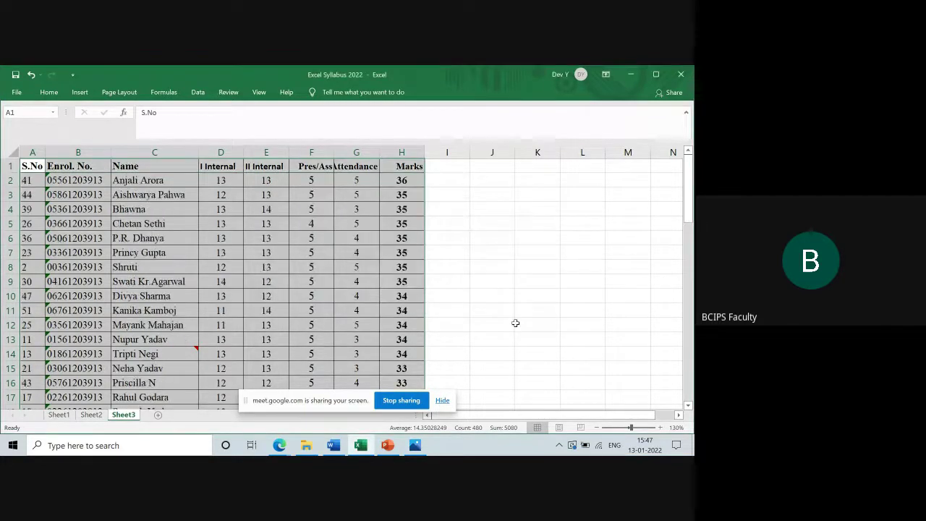
pyautogui.click(397, 177)
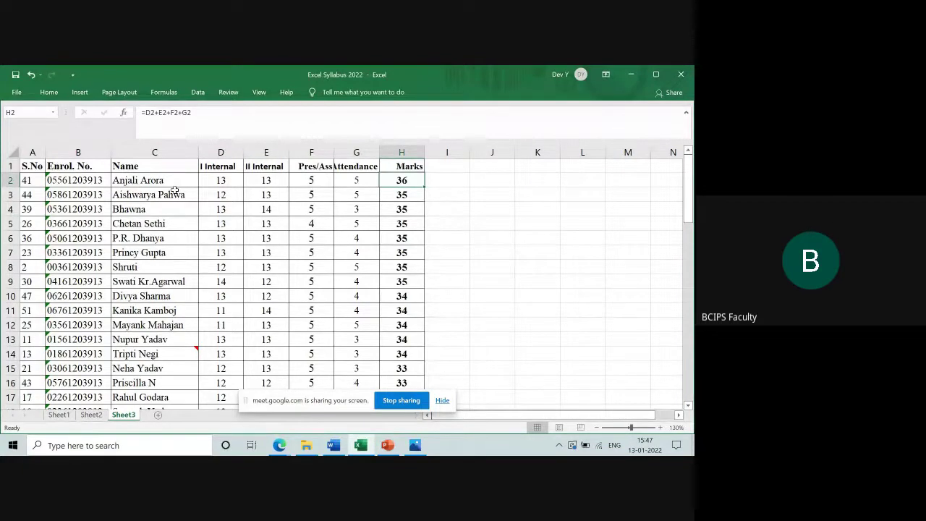
pyautogui.click(391, 194)
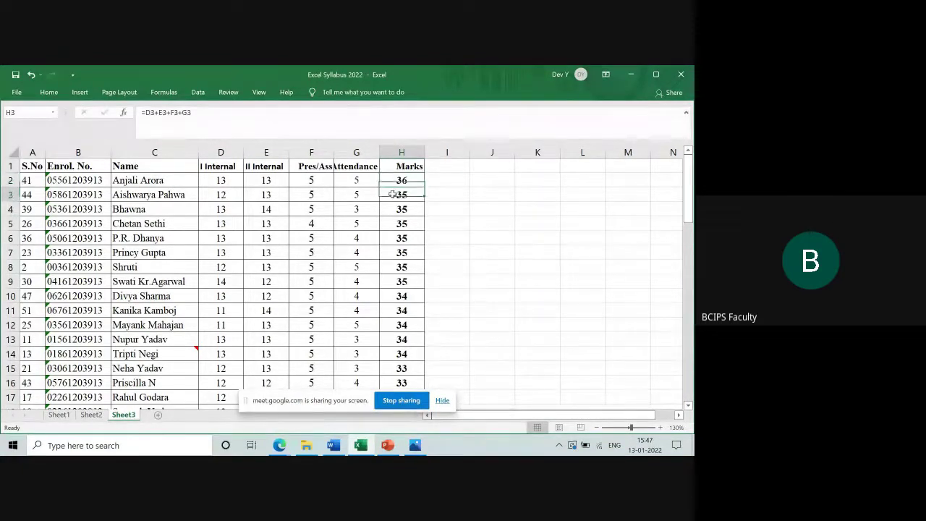
pyautogui.hotkey('shift', 'Down')
pyautogui.hotkey('shift', 'Down')
pyautogui.hotkey('shift', 'Down')
pyautogui.hotkey('shift', 'Down')
pyautogui.hotkey('shift', 'Down')
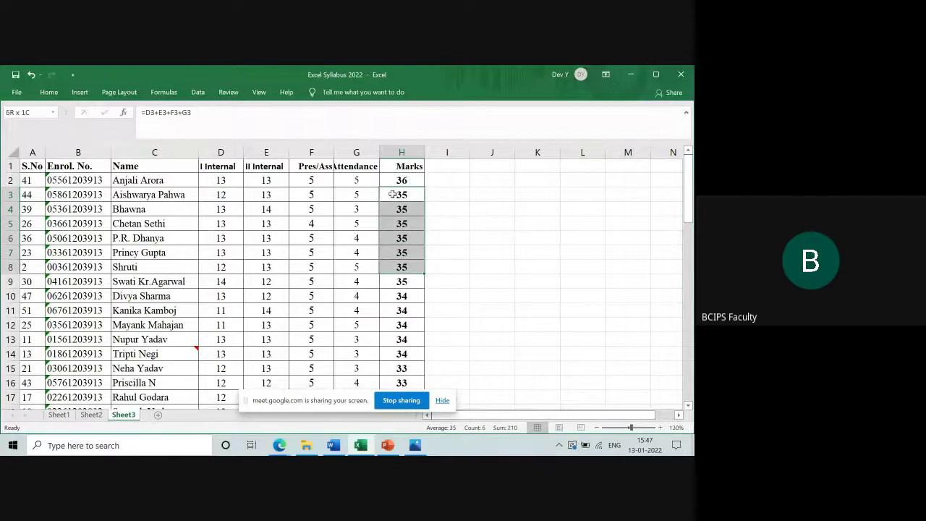
pyautogui.hotkey('shift', 'Down')
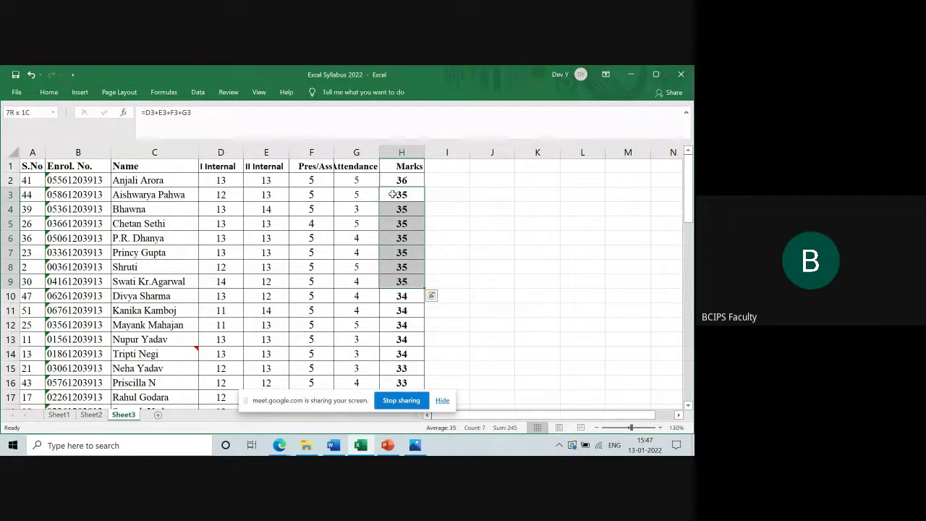
pyautogui.click(147, 196)
pyautogui.hotkey('shift', 'Down')
pyautogui.hotkey('shift', 'Down')
pyautogui.hotkey('shift', 'Down')
pyautogui.hotkey('shift', 'Down')
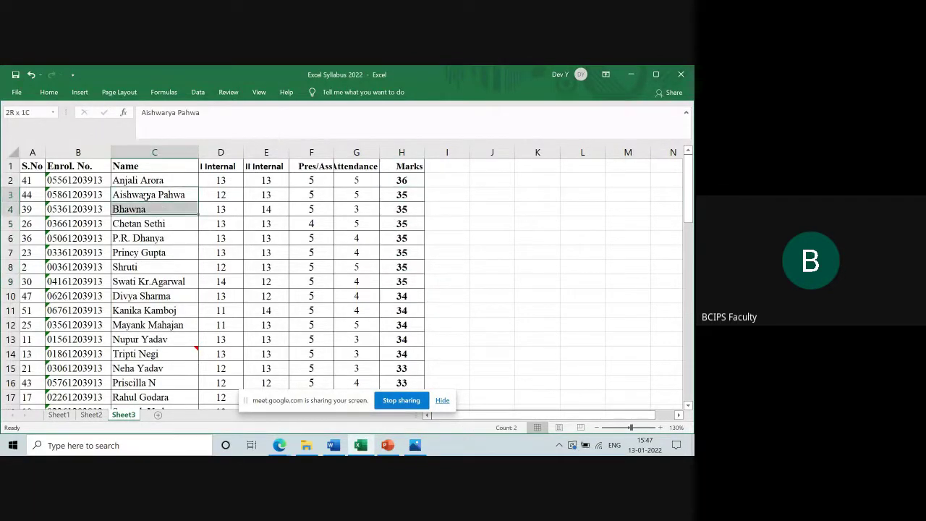
pyautogui.hotkey('shift', 'Down')
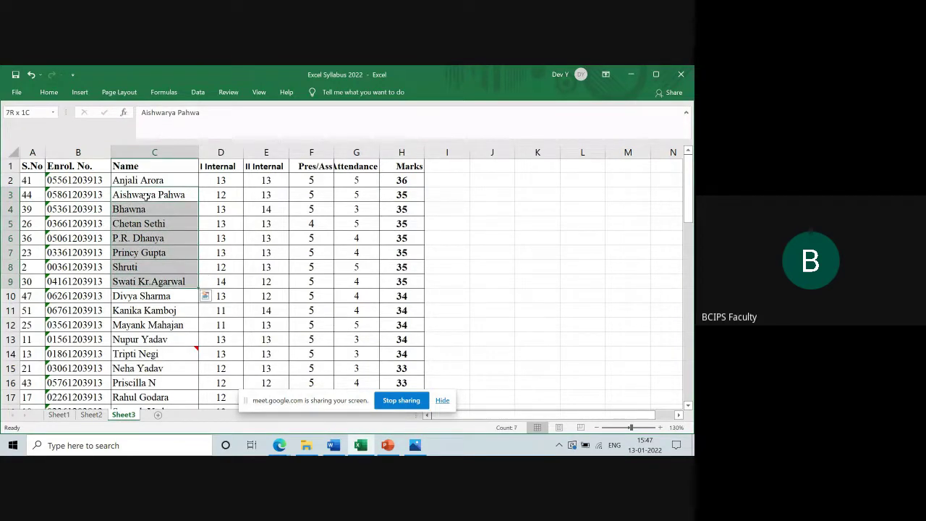
pyautogui.press('Down')
pyautogui.press('Down')
pyautogui.press('Down')
pyautogui.press('Down')
pyautogui.press('Down')
pyautogui.press('Down')
pyautogui.press('Down')
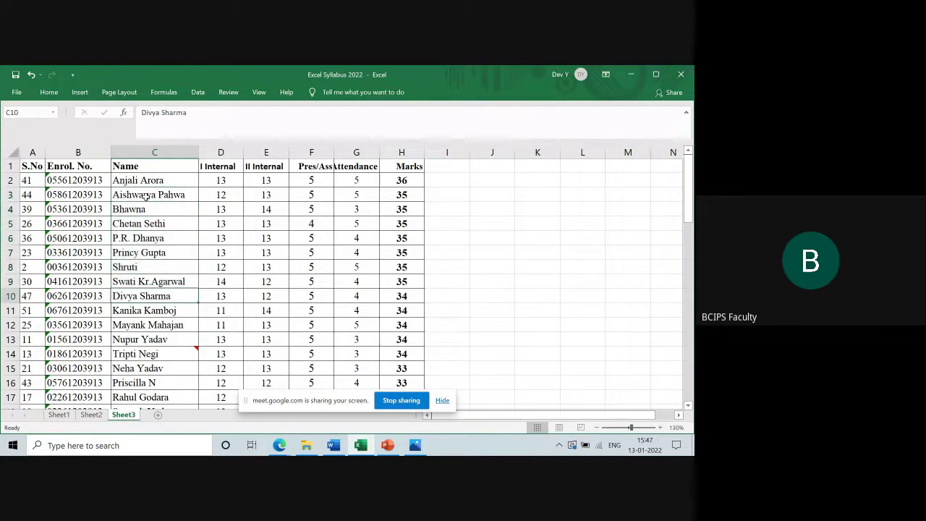
pyautogui.hotkey('shift', 'Down')
pyautogui.hotkey('shift', 'Down')
pyautogui.hotkey('shift', 'Down')
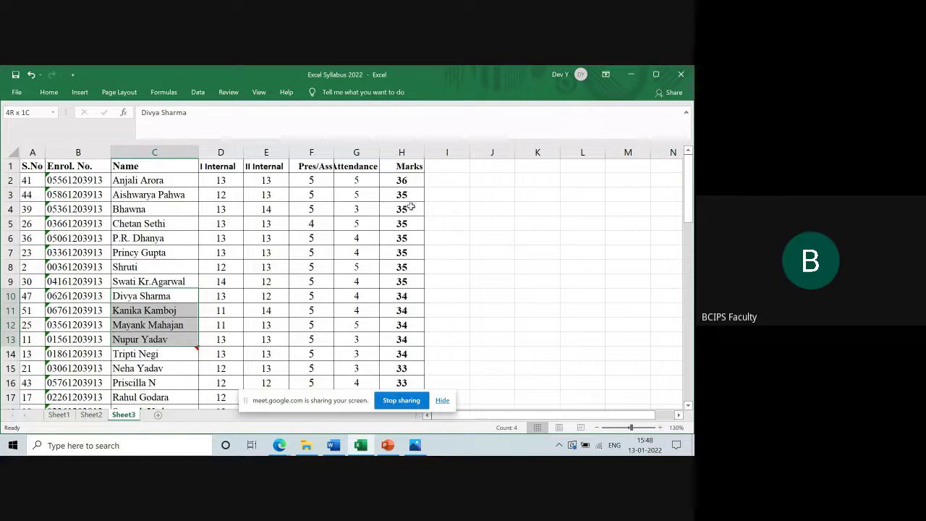
pyautogui.click(186, 197)
pyautogui.hotkey('shift', 'Down')
pyautogui.hotkey('shift', 'Down')
pyautogui.hotkey('shift', 'Down')
pyautogui.hotkey('shift', 'Down')
pyautogui.hotkey('shift', 'Down')
pyautogui.hotkey('shift', 'Down')
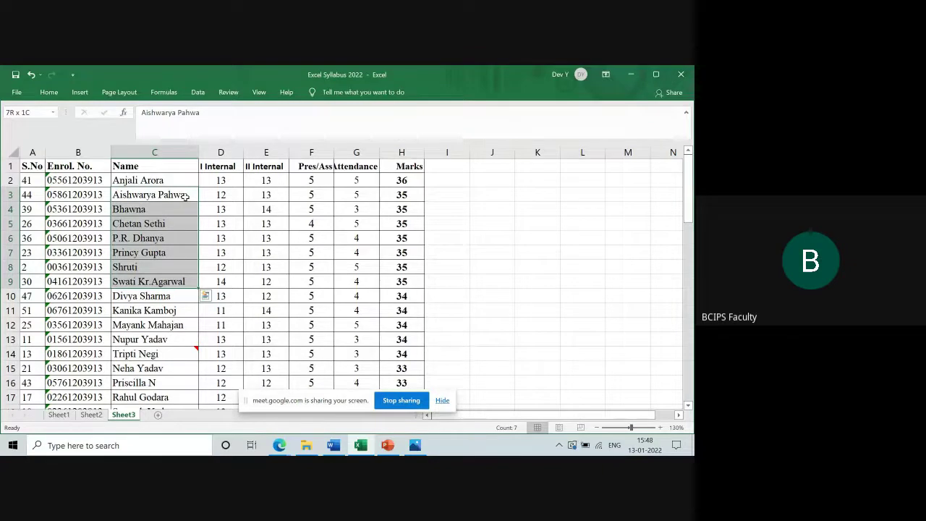
pyautogui.click(545, 214)
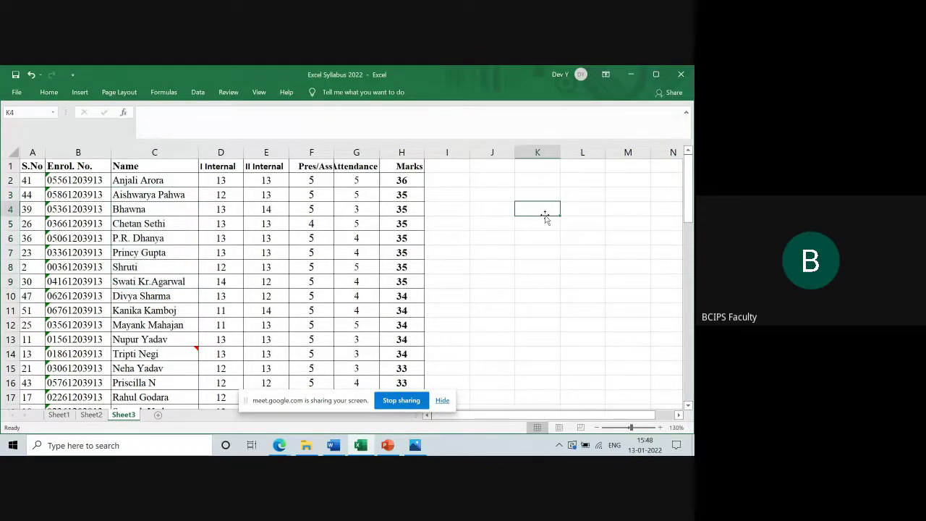
# Undo the two-level sort and reselect the table A1:H60
pyautogui.hotkey('ctrl', 'z')
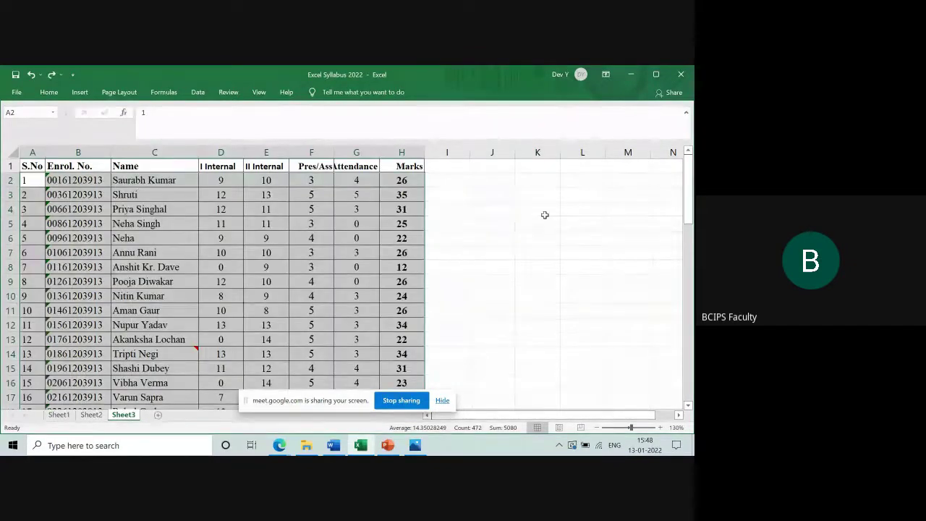
pyautogui.click(29, 166)
pyautogui.moveTo(28, 165); pyautogui.dragTo(409, 165)
pyautogui.hotkey('shift', 'Down')
pyautogui.hotkey('shift', 'Down')
pyautogui.hotkey('shift', 'Down')
pyautogui.hotkey('shift', 'Down')
pyautogui.hotkey('shift', 'Down')
pyautogui.hotkey('shift', 'Down')
pyautogui.hotkey('shift', 'Down')
pyautogui.hotkey('shift', 'Down')
pyautogui.hotkey('shift', 'Down')
pyautogui.hotkey('shift', 'Down')
pyautogui.hotkey('shift', 'Down')
pyautogui.hotkey('shift', 'Down')
pyautogui.hotkey('shift', 'Down')
pyautogui.hotkey('shift', 'Down')
pyautogui.hotkey('shift', 'Down')
pyautogui.hotkey('shift', 'Down')
pyautogui.hotkey('shift', 'Down')
pyautogui.hotkey('shift', 'Down')
pyautogui.hotkey('shift', 'Down')
pyautogui.hotkey('shift', 'Down')
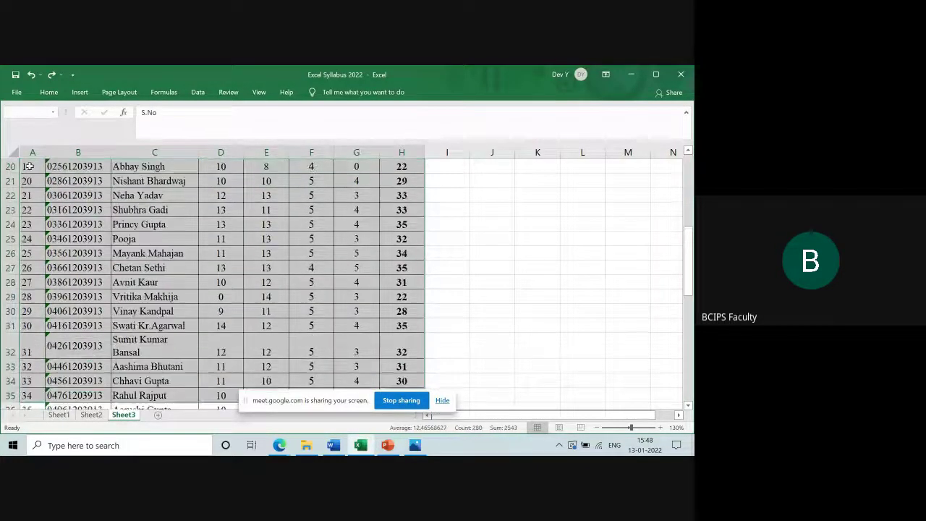
pyautogui.hotkey('shift', 'Down')
pyautogui.hotkey('shift', 'Down')
pyautogui.hotkey('shift', 'Down')
pyautogui.hotkey('shift', 'Down')
pyautogui.hotkey('shift', 'Down')
pyautogui.hotkey('shift', 'Down')
pyautogui.hotkey('shift', 'Down')
pyautogui.hotkey('shift', 'Down')
pyautogui.hotkey('shift', 'Down')
pyautogui.hotkey('shift', 'Down')
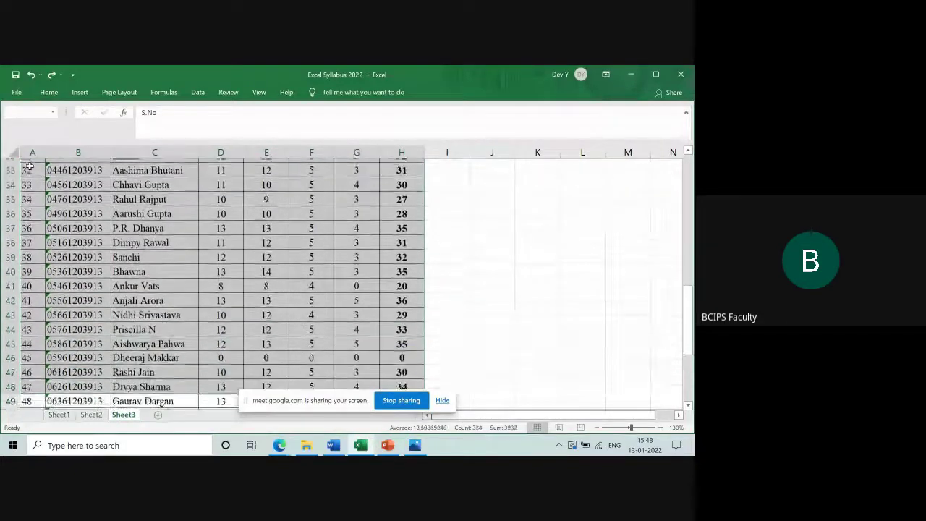
pyautogui.hotkey('shift', 'Down')
pyautogui.hotkey('shift', 'Down')
pyautogui.hotkey('shift', 'Down')
pyautogui.hotkey('shift', 'Down')
pyautogui.hotkey('shift', 'Down')
pyautogui.hotkey('shift', 'Down')
pyautogui.hotkey('shift', 'Down')
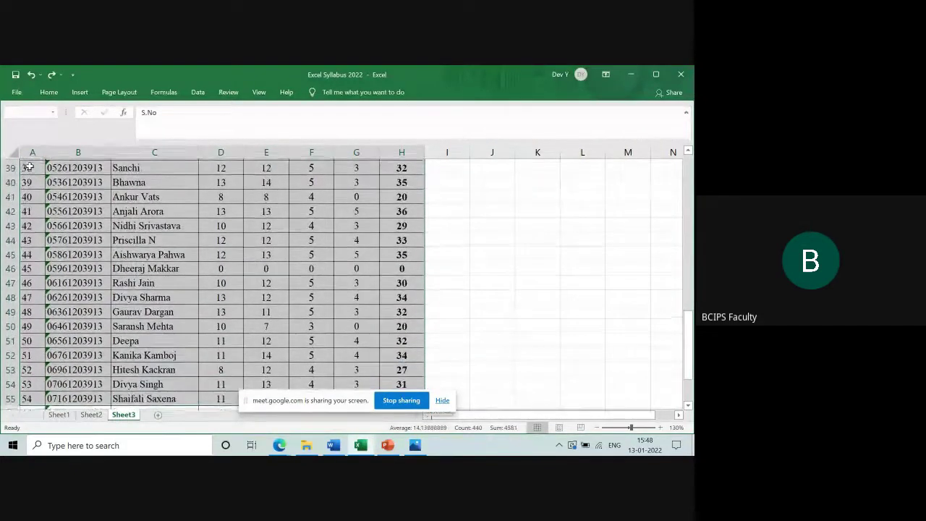
pyautogui.hotkey('shift', 'Down')
pyautogui.hotkey('shift', 'Down')
pyautogui.hotkey('shift', 'Down')
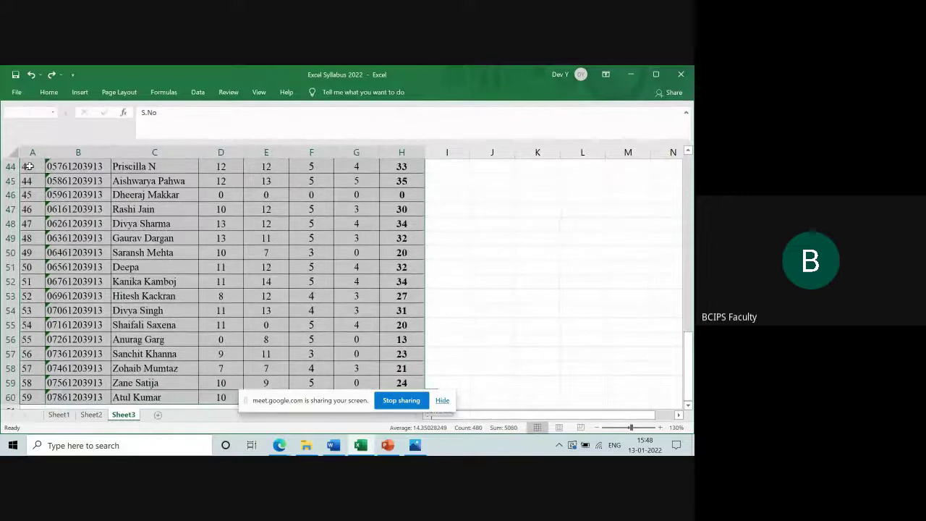
pyautogui.click(49, 92)
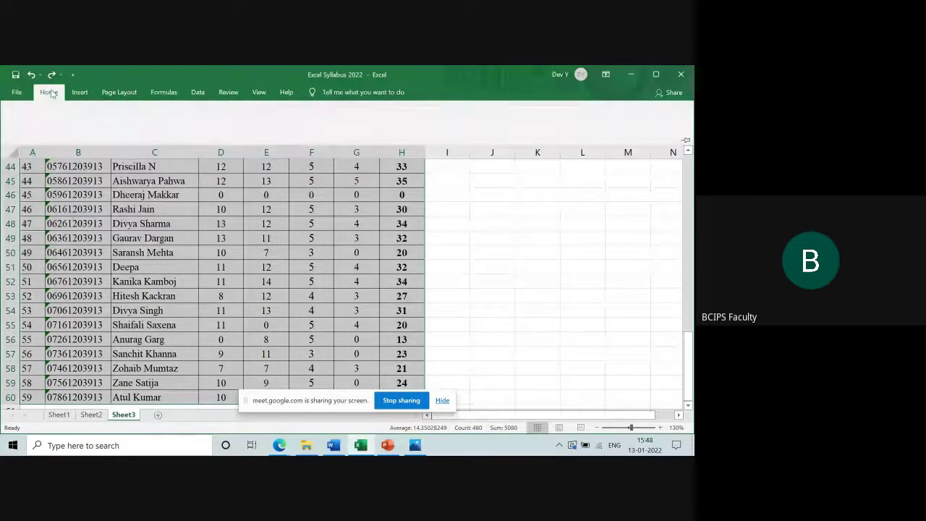
pyautogui.click(615, 132)
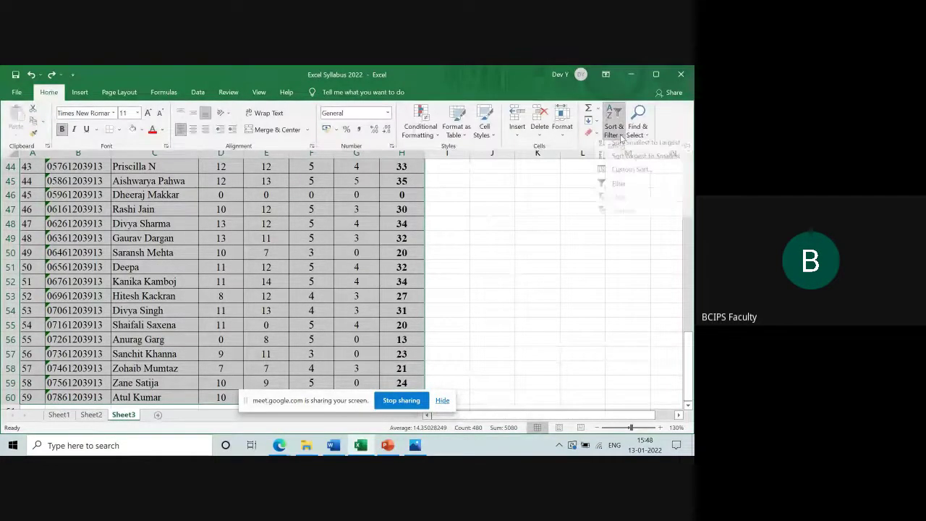
pyautogui.click(628, 176)
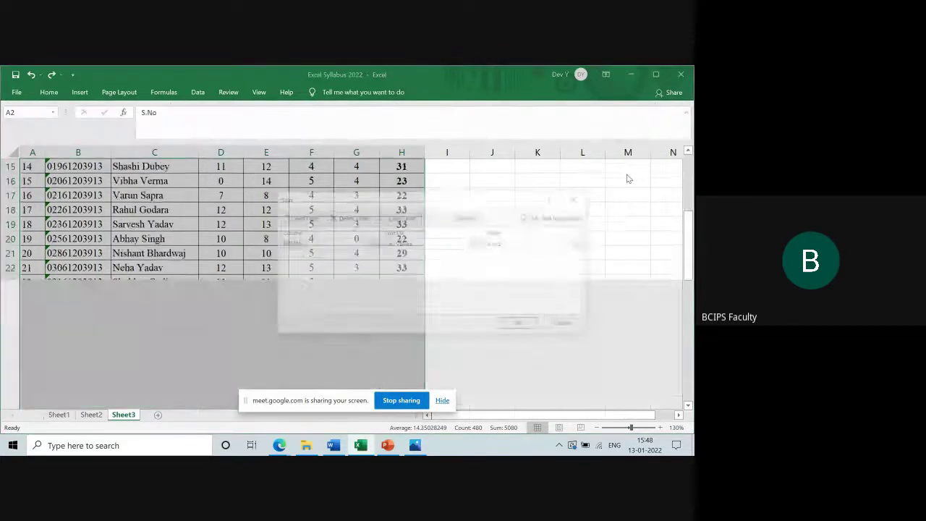
pyautogui.click(371, 244)
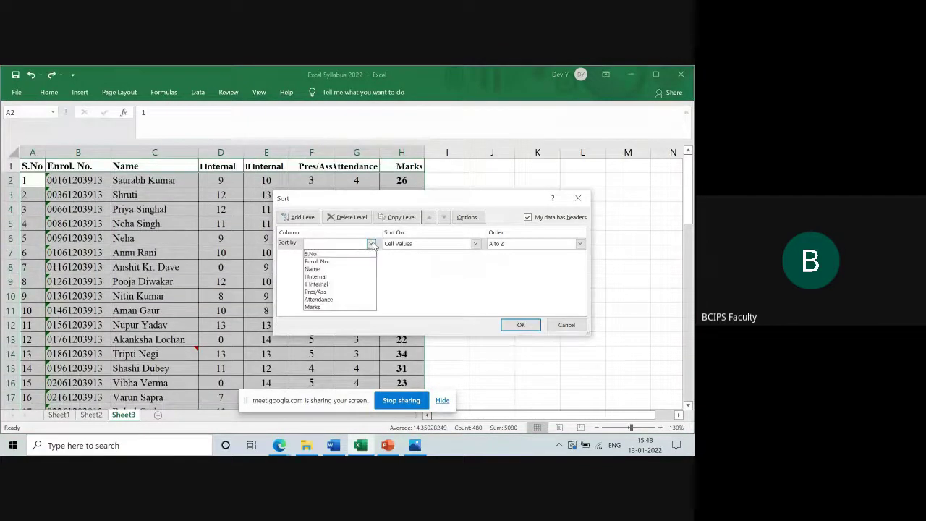
pyautogui.click(342, 269)
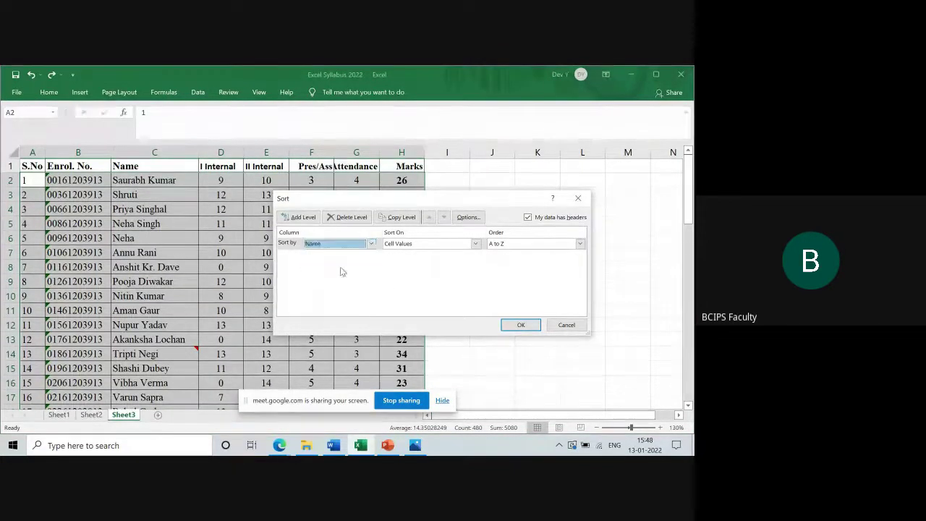
pyautogui.click(522, 324)
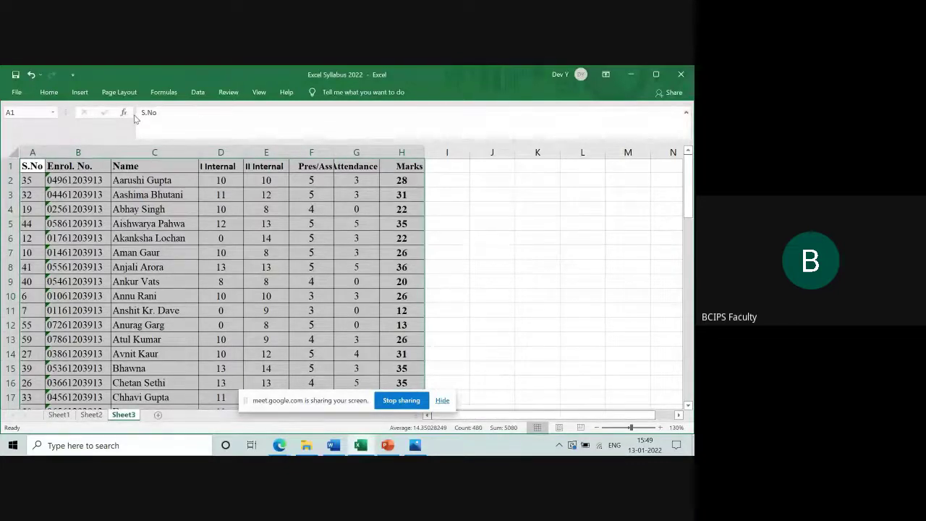
pyautogui.click(140, 182)
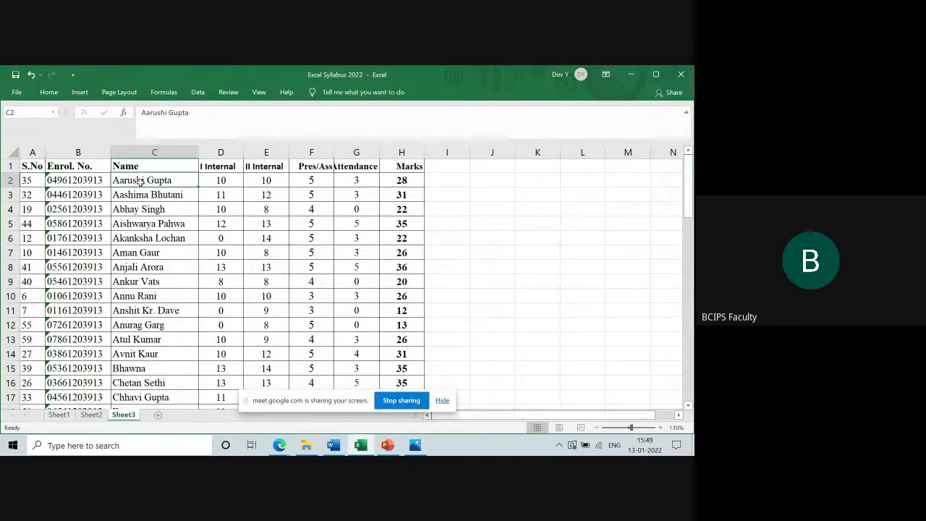
pyautogui.press('Down')
pyautogui.press('Down')
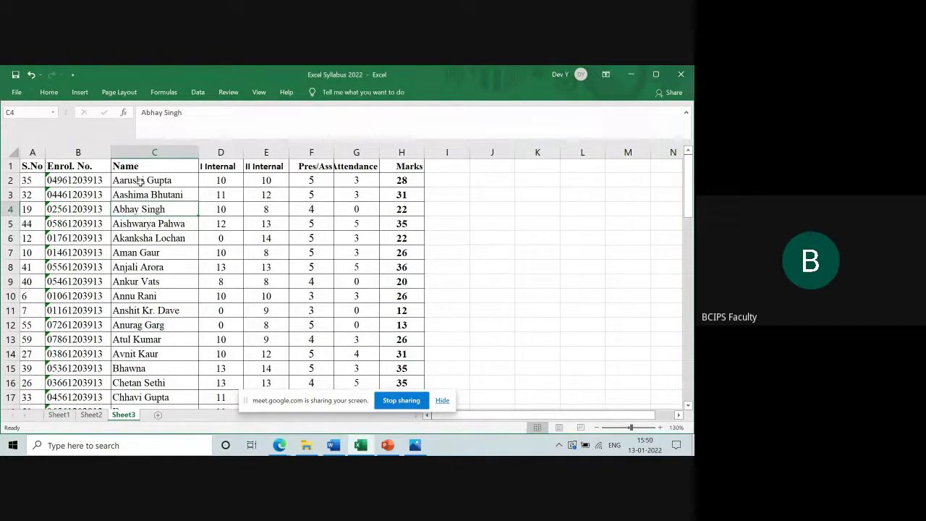
# Undo the Name sort and click J5 to deselect the table
pyautogui.hotkey('ctrl', 'z')
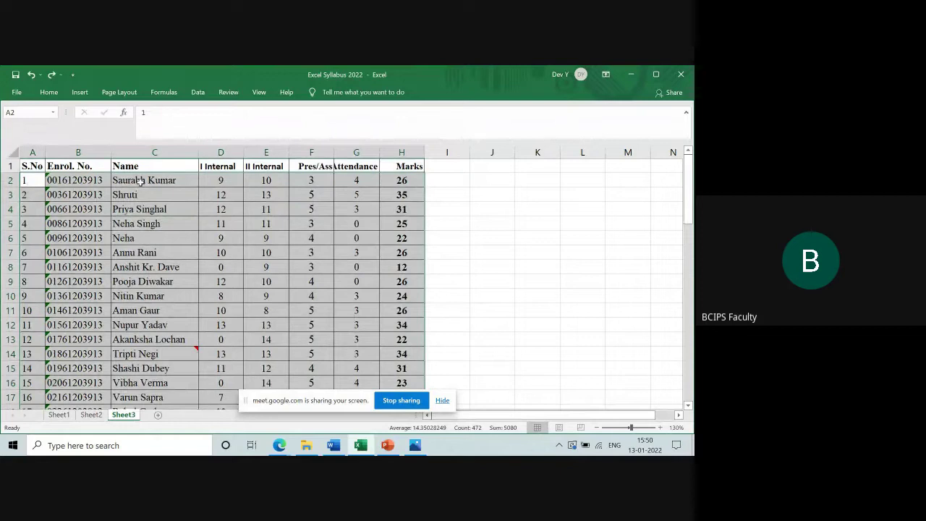
pyautogui.click(474, 229)
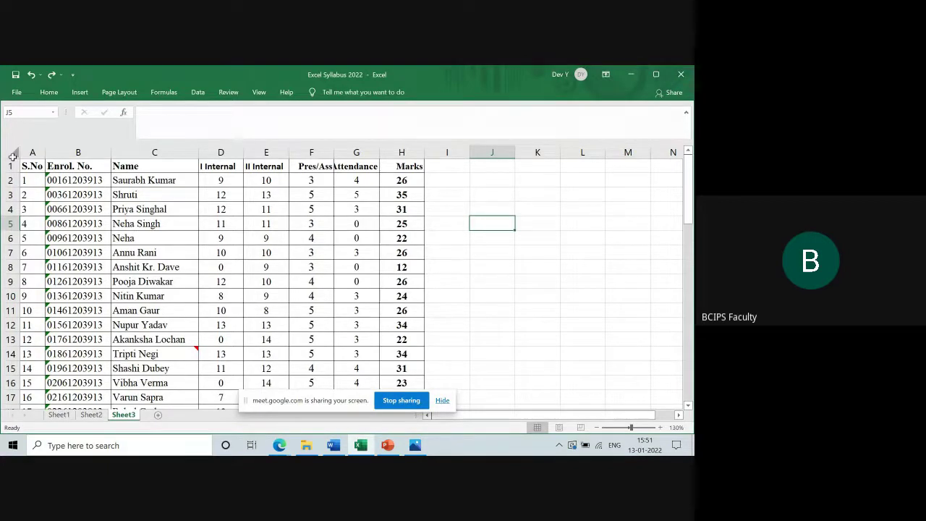
# Select the whole sheet and turn on Filter from Home > Sort & Filter
pyautogui.click(13, 154)
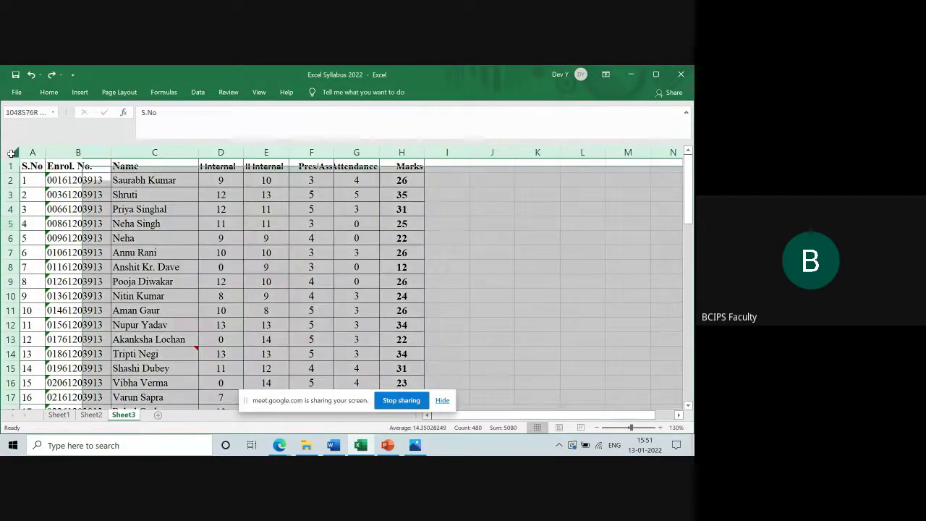
pyautogui.click(48, 94)
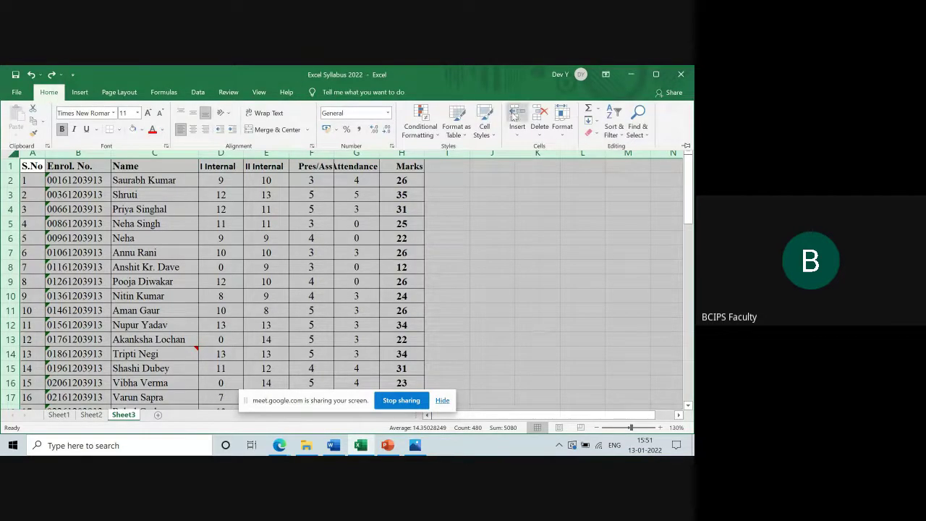
pyautogui.click(621, 139)
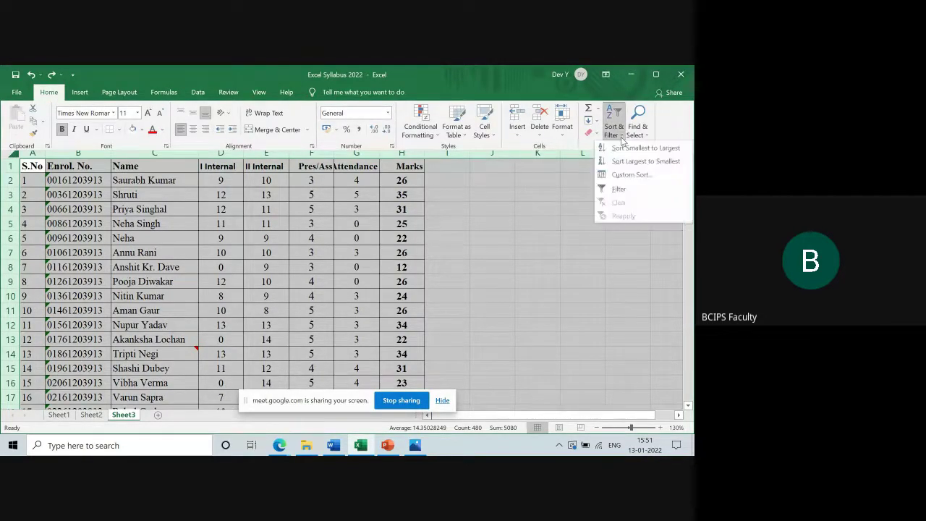
pyautogui.click(624, 190)
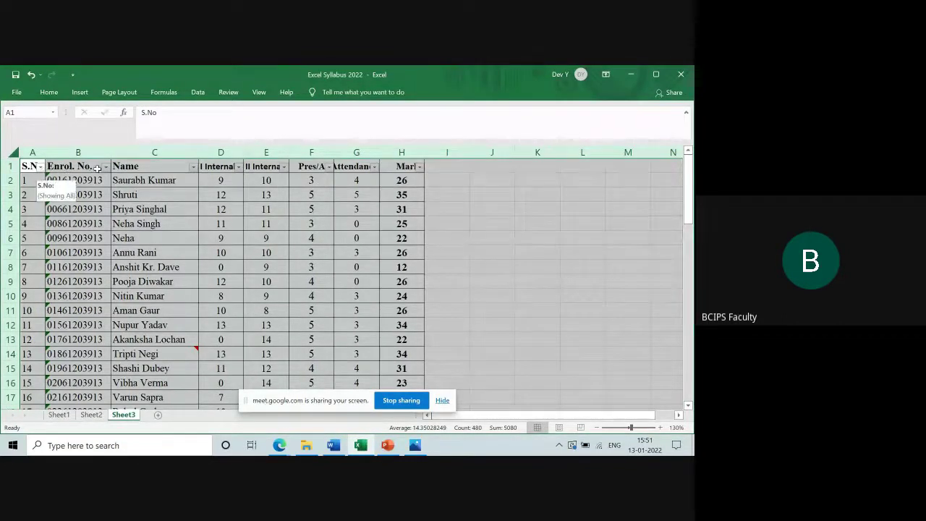
pyautogui.click(111, 251)
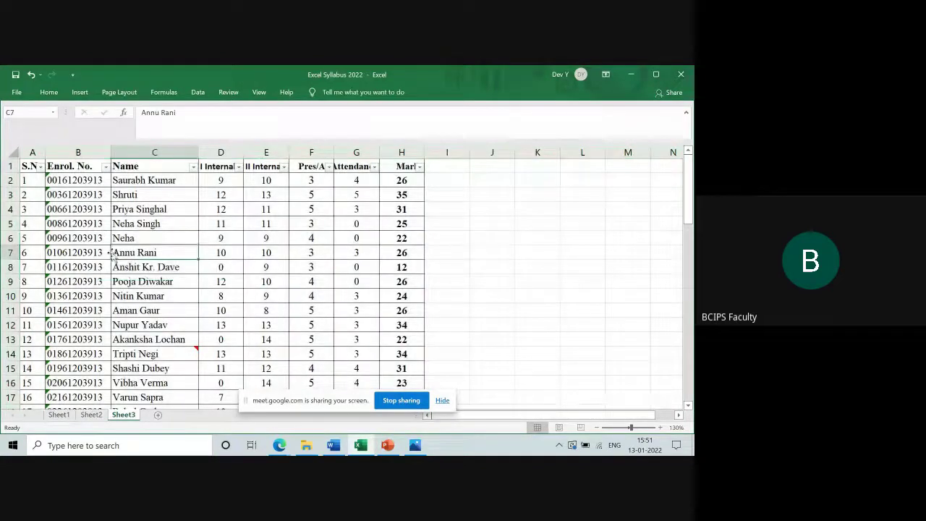
pyautogui.click(42, 167)
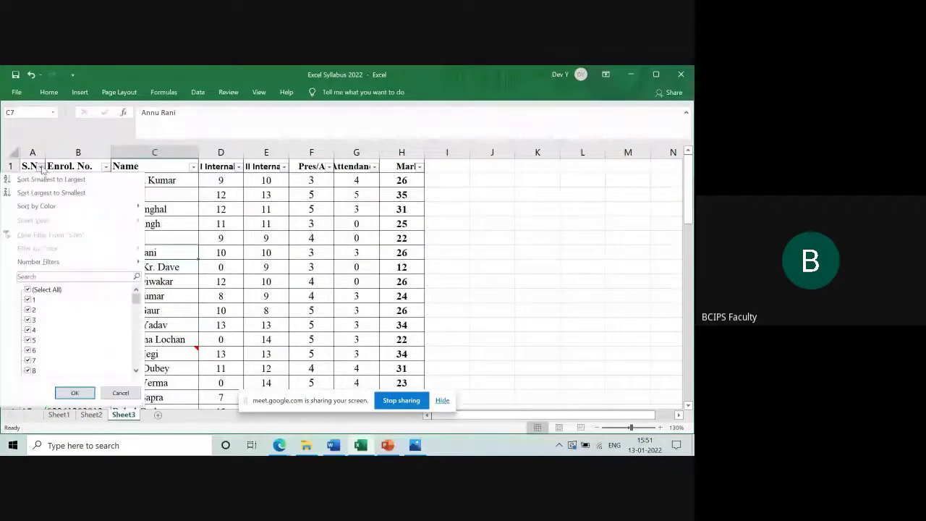
pyautogui.click(106, 170)
pyautogui.click(106, 168)
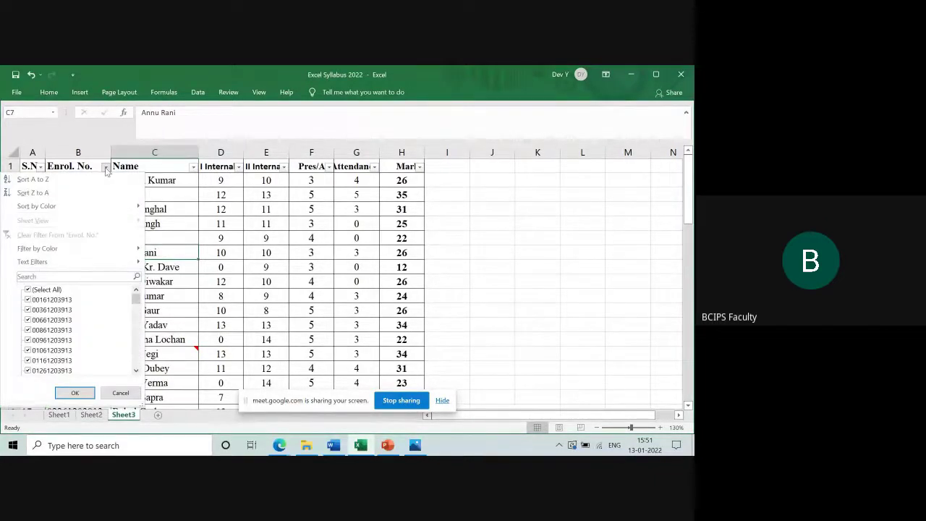
pyautogui.click(530, 230)
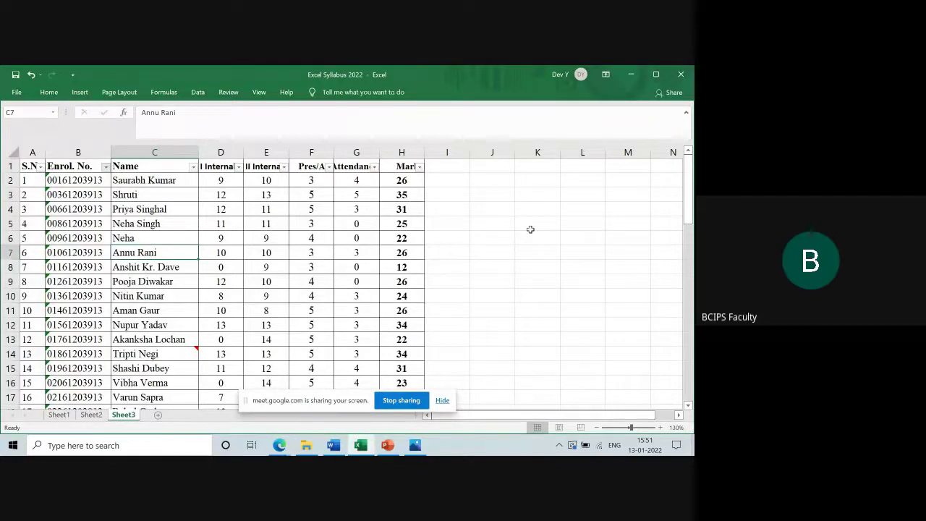
pyautogui.click(421, 171)
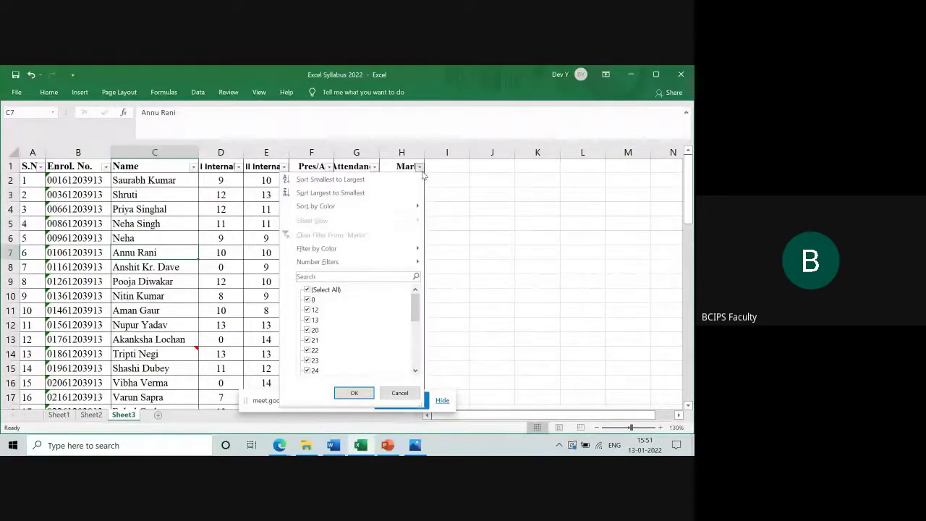
pyautogui.click(471, 188)
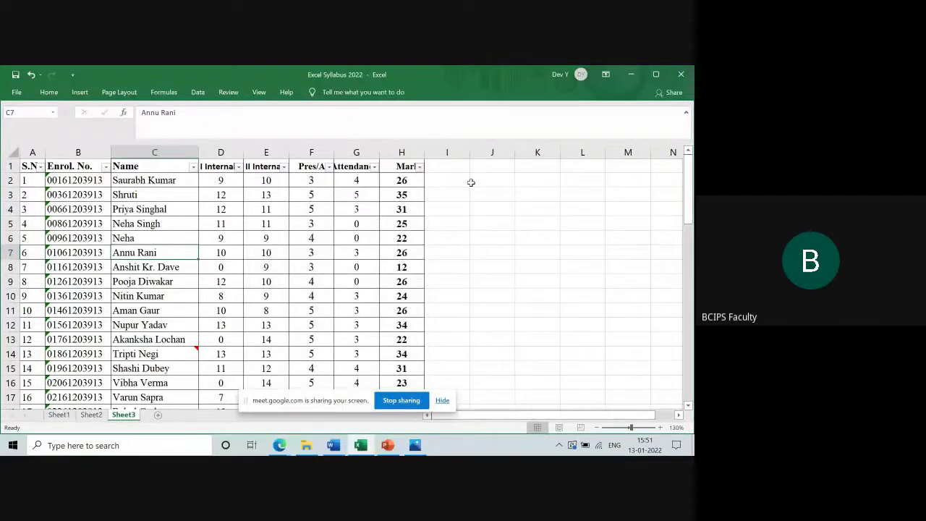
# Apply a Greater Than 30 number filter on the Marks column, leaving 29 of 59 records
pyautogui.click(419, 167)
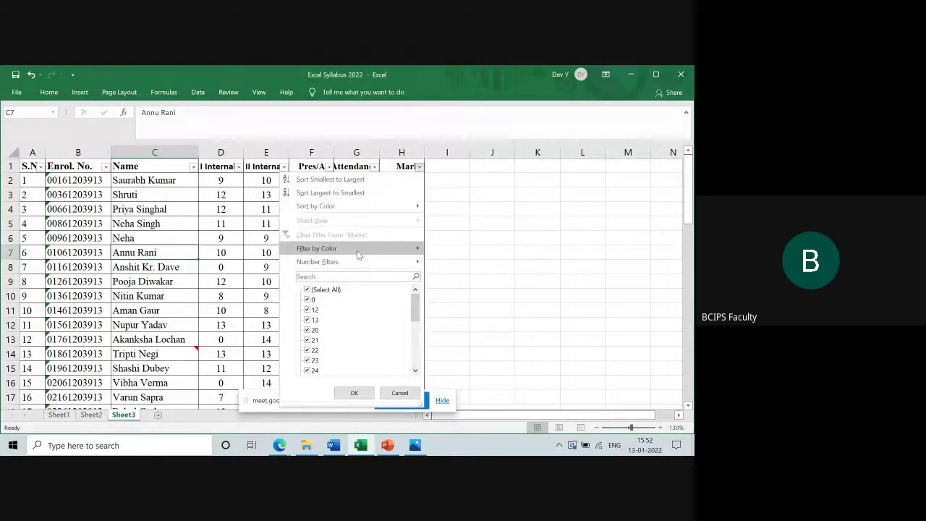
pyautogui.moveTo(359, 268)
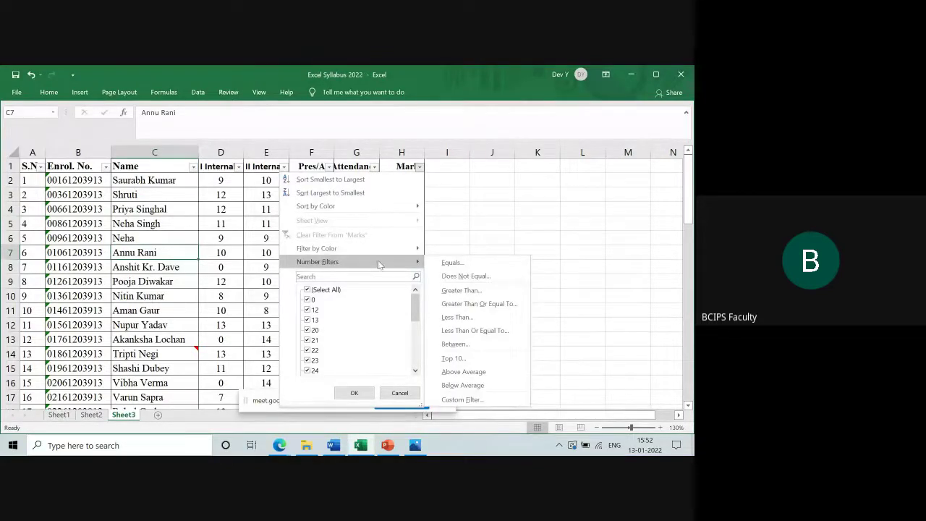
pyautogui.click(447, 291)
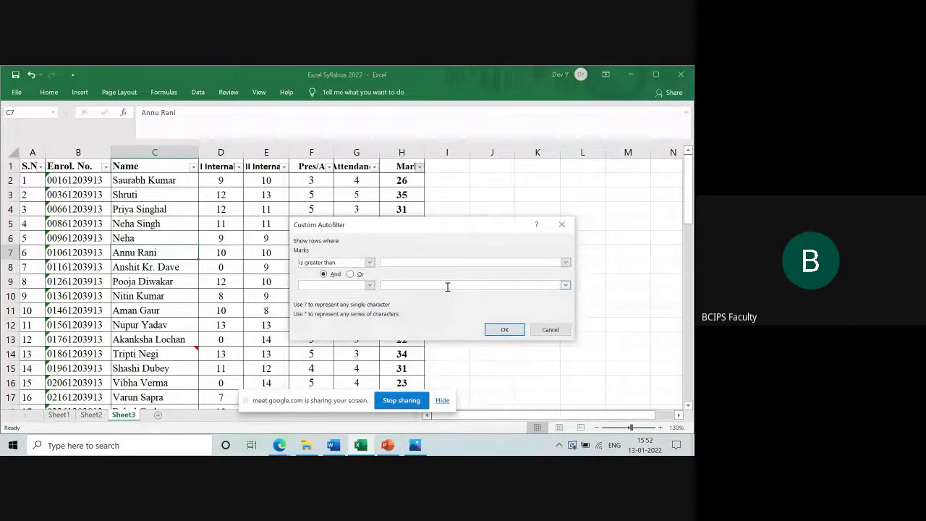
pyautogui.write('30')
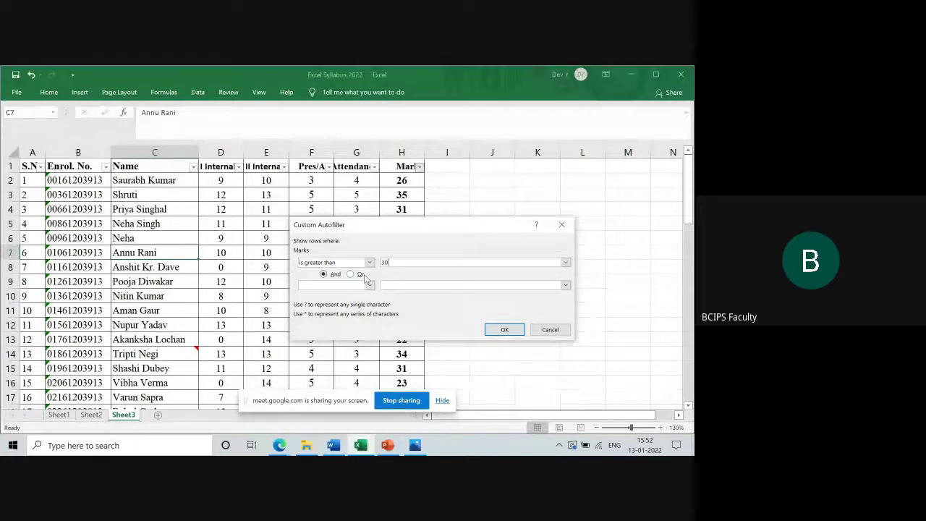
pyautogui.click(496, 330)
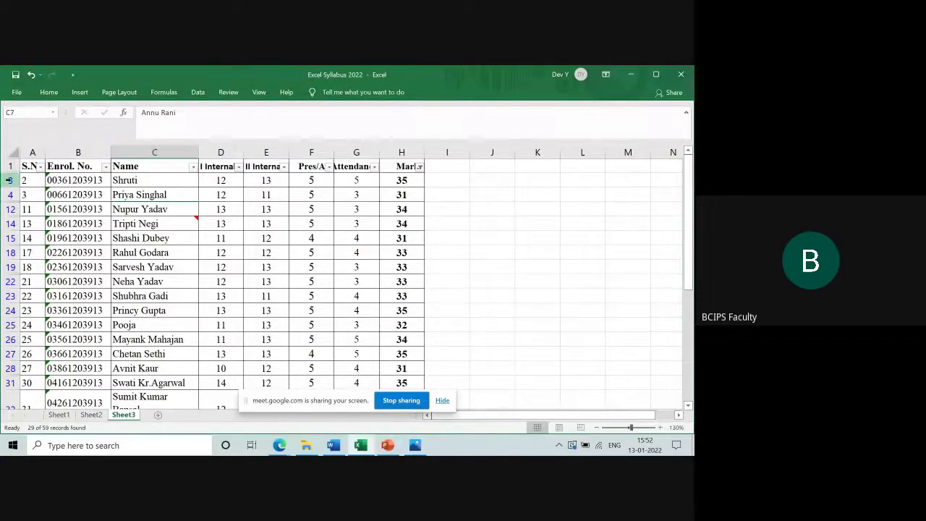
pyautogui.moveTo(9, 180); pyautogui.dragTo(10, 351)
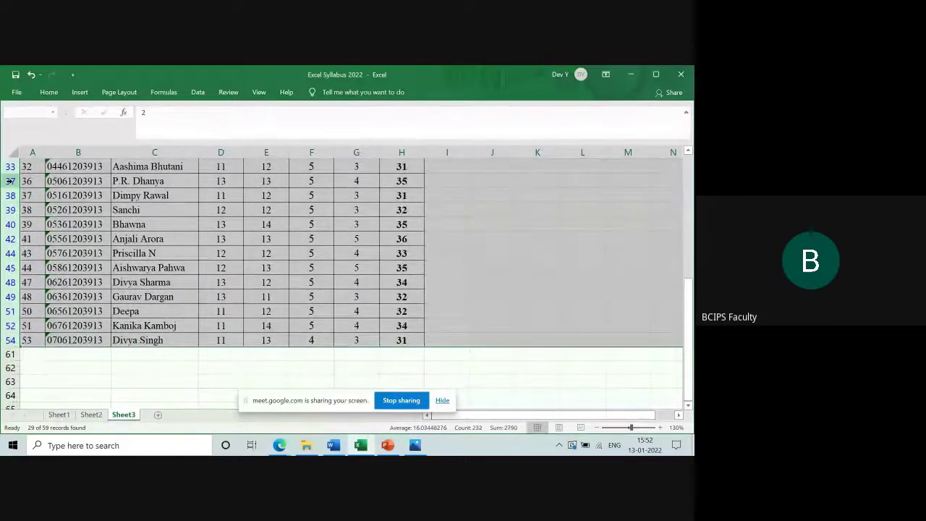
pyautogui.click(397, 195)
pyautogui.press('Up')
pyautogui.press('Up')
pyautogui.press('Up')
pyautogui.press('Up')
pyautogui.press('Up')
pyautogui.press('Up')
pyautogui.press('Up')
pyautogui.press('Up')
pyautogui.press('Up')
pyautogui.press('Up')
pyautogui.press('Up')
pyautogui.press('Up')
pyautogui.press('Up')
pyautogui.press('Up')
pyautogui.press('Up')
pyautogui.press('Up')
pyautogui.press('Up')
pyautogui.press('Up')
pyautogui.press('Up')
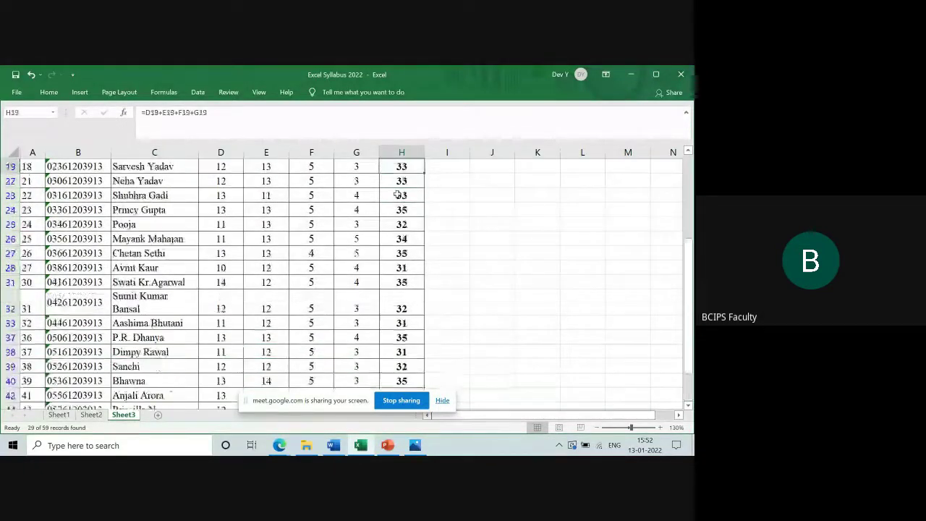
pyautogui.press('Down')
pyautogui.hotkey('shift', 'Down')
pyautogui.hotkey('shift', 'Down')
pyautogui.hotkey('shift', 'Down')
pyautogui.hotkey('shift', 'Down')
pyautogui.hotkey('shift', 'Down')
pyautogui.hotkey('shift', 'Down')
pyautogui.hotkey('shift', 'Down')
pyautogui.hotkey('shift', 'Down')
pyautogui.hotkey('shift', 'Down')
pyautogui.hotkey('shift', 'Down')
pyautogui.hotkey('shift', 'Down')
pyautogui.hotkey('shift', 'Down')
pyautogui.hotkey('shift', 'Down')
pyautogui.hotkey('shift', 'Down')
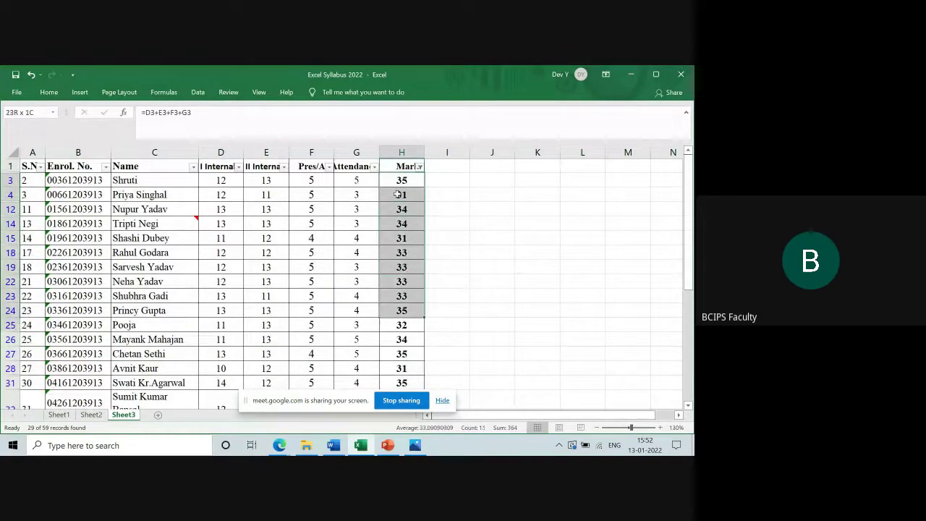
pyautogui.hotkey('ctrl', 'shift', 'Down')
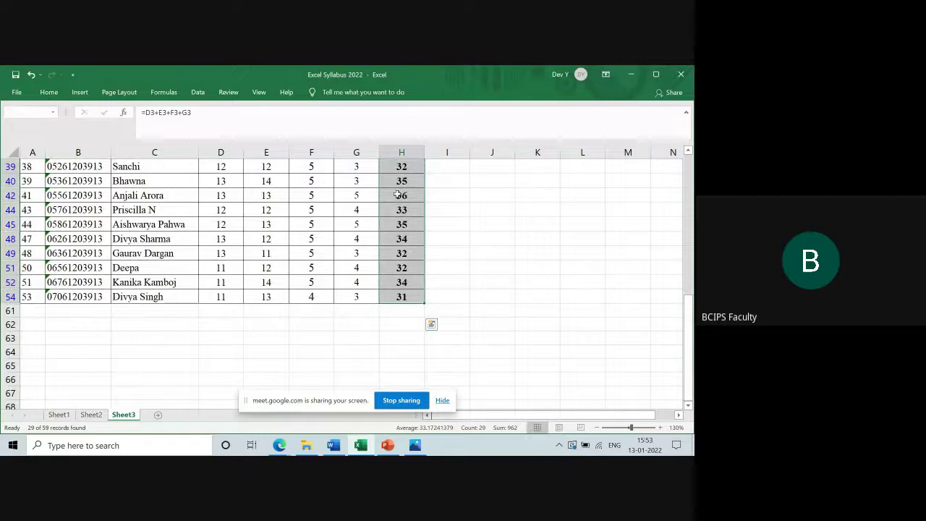
pyautogui.hotkey('ctrl', 'Up')
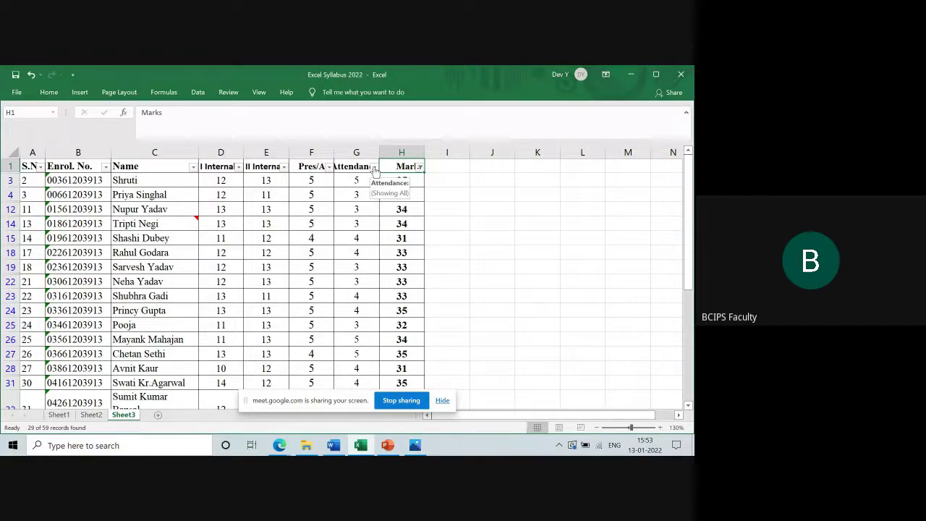
# Add an Equals 5 number filter on the Attendance column
pyautogui.click(374, 167)
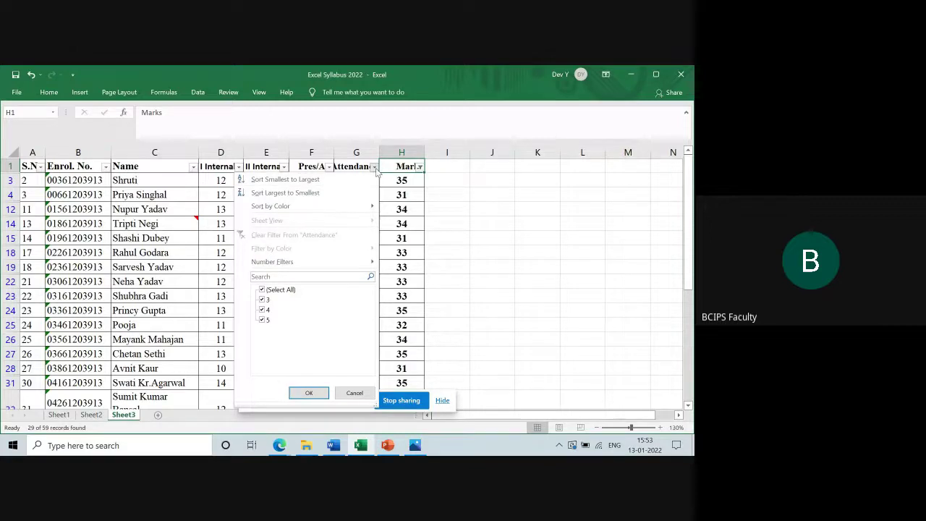
pyautogui.click(376, 167)
pyautogui.click(374, 168)
pyautogui.moveTo(344, 262)
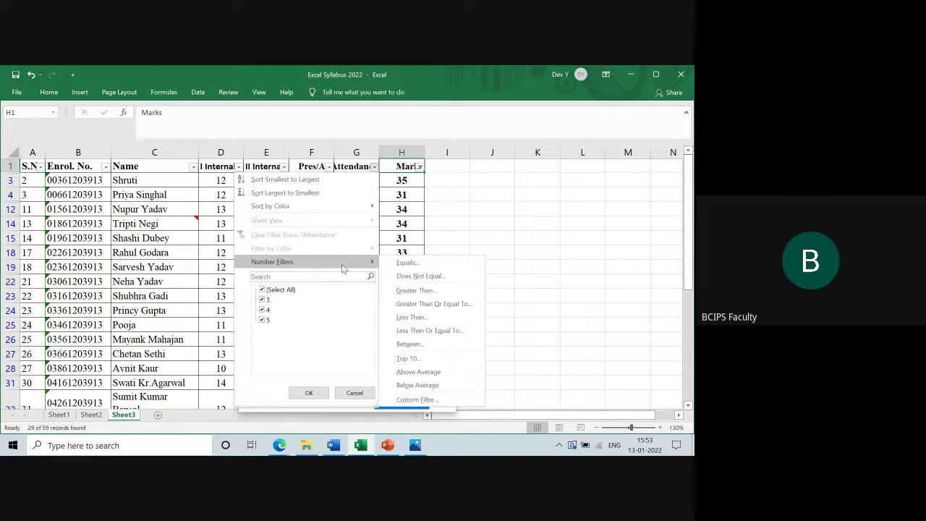
pyautogui.click(407, 263)
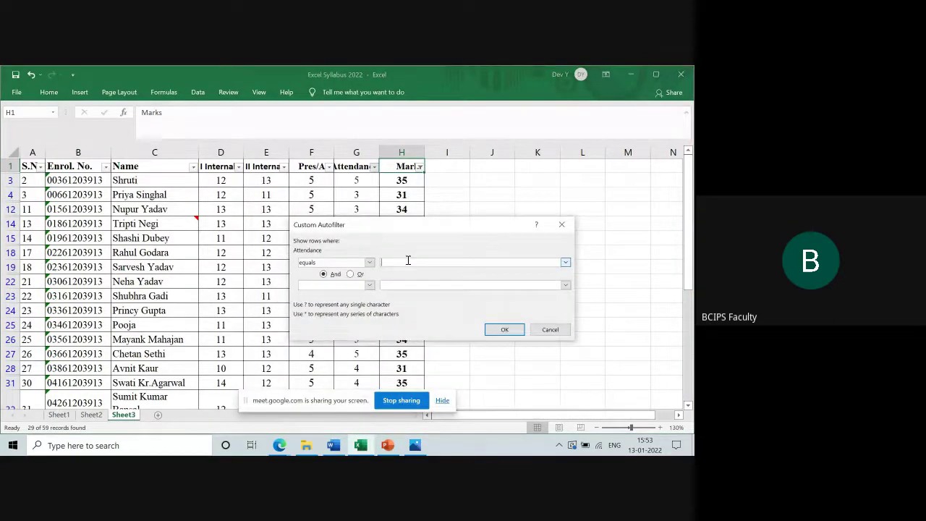
pyautogui.click(499, 330)
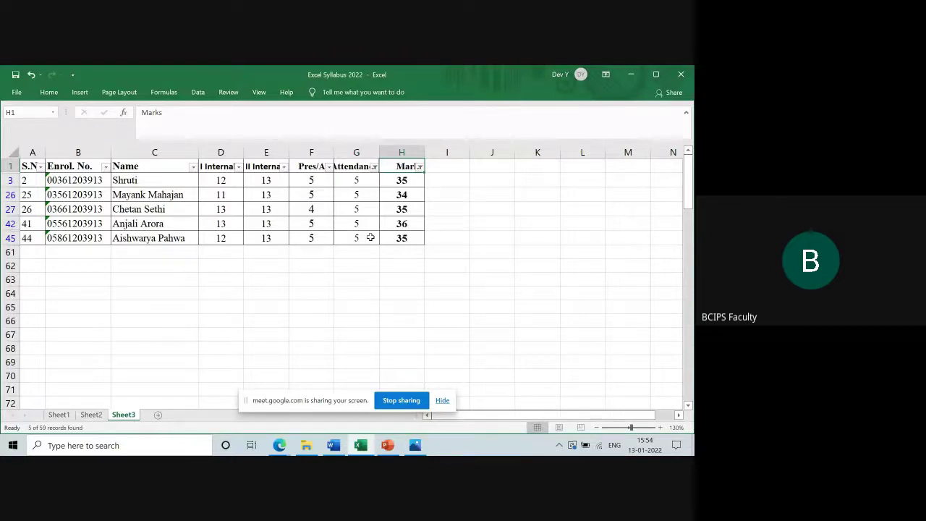
# Select the filtered table from B3 through H45
pyautogui.click(85, 179)
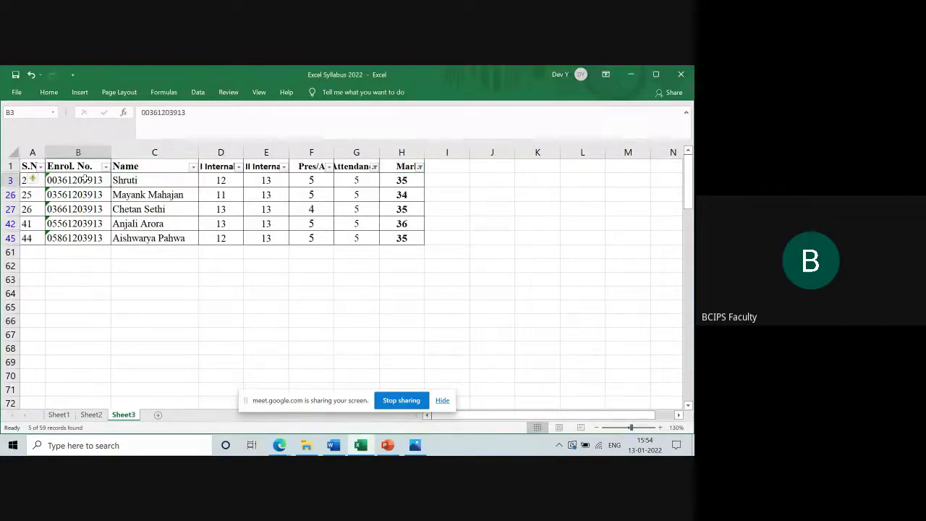
pyautogui.hotkey('shift', 'Right')
pyautogui.hotkey('shift', 'Right')
pyautogui.hotkey('shift', 'Right')
pyautogui.hotkey('shift', 'Right')
pyautogui.hotkey('shift', 'Right')
pyautogui.hotkey('shift', 'Right')
pyautogui.hotkey('shift', 'Down')
pyautogui.hotkey('shift', 'Down')
pyautogui.hotkey('shift', 'Down')
pyautogui.hotkey('shift', 'Down')
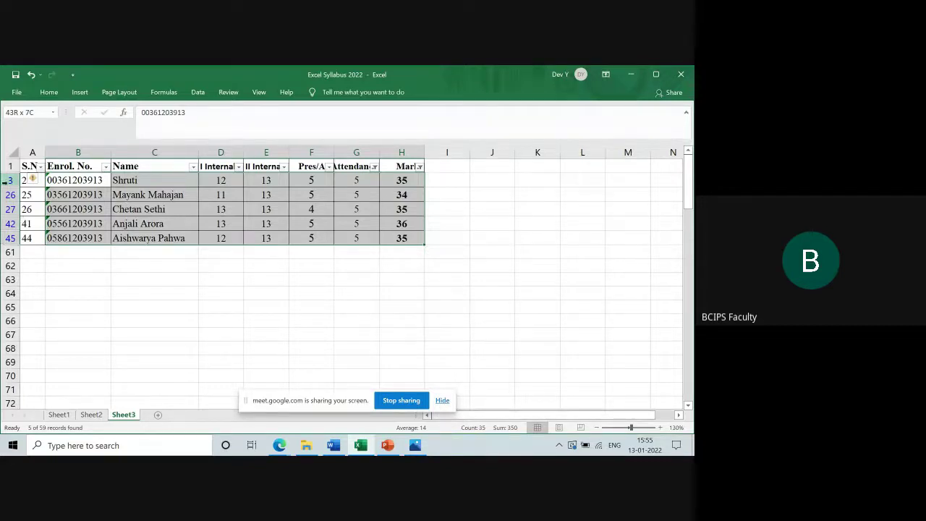
# Insert a new blank Sheet4, zoom it to 140%, and bring up the Data ribbon
pyautogui.click(158, 415)
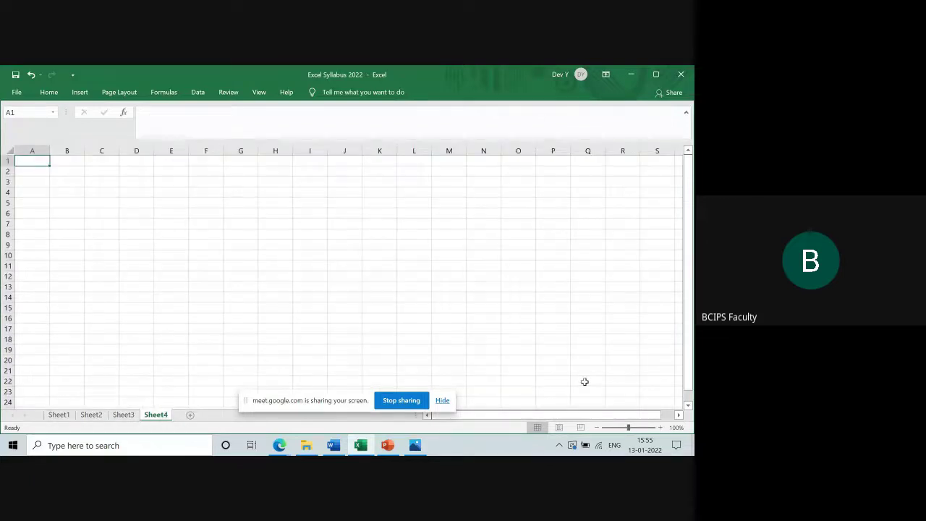
pyautogui.click(659, 427)
pyautogui.click(659, 427)
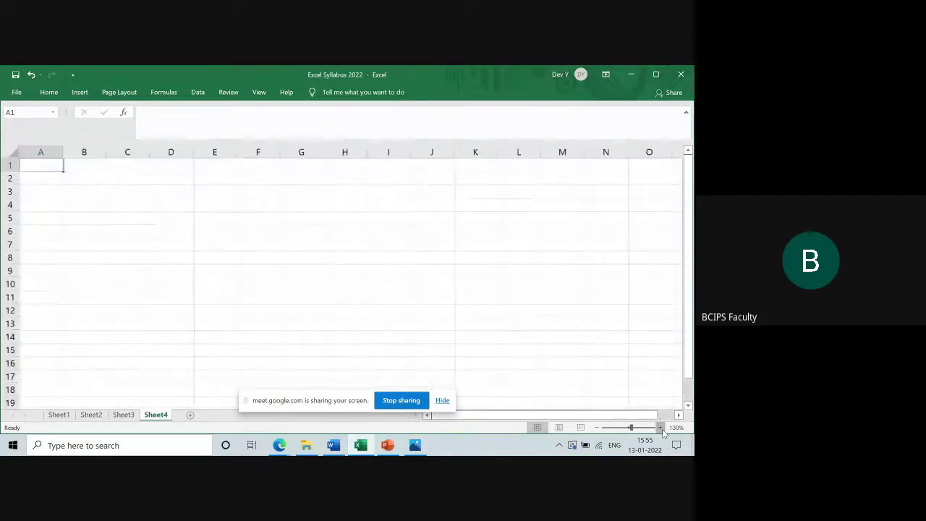
pyautogui.click(659, 427)
pyautogui.click(660, 428)
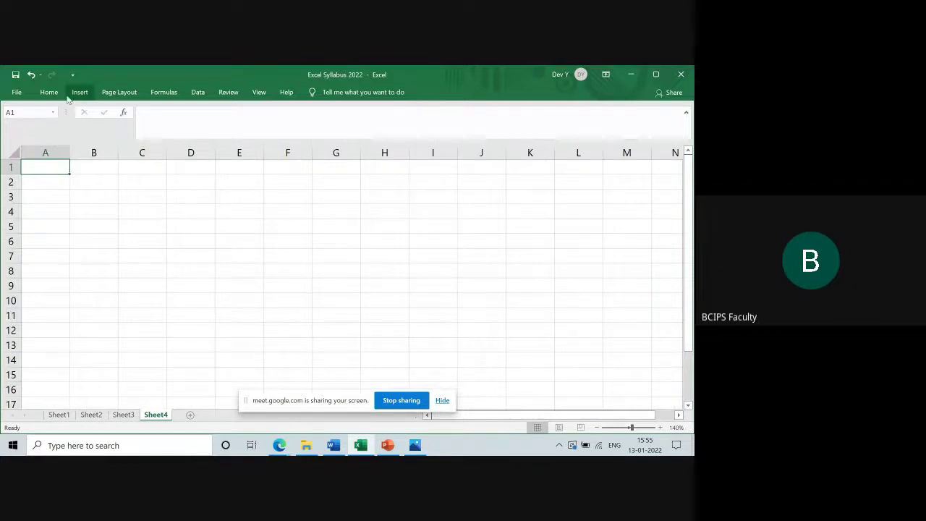
pyautogui.click(197, 92)
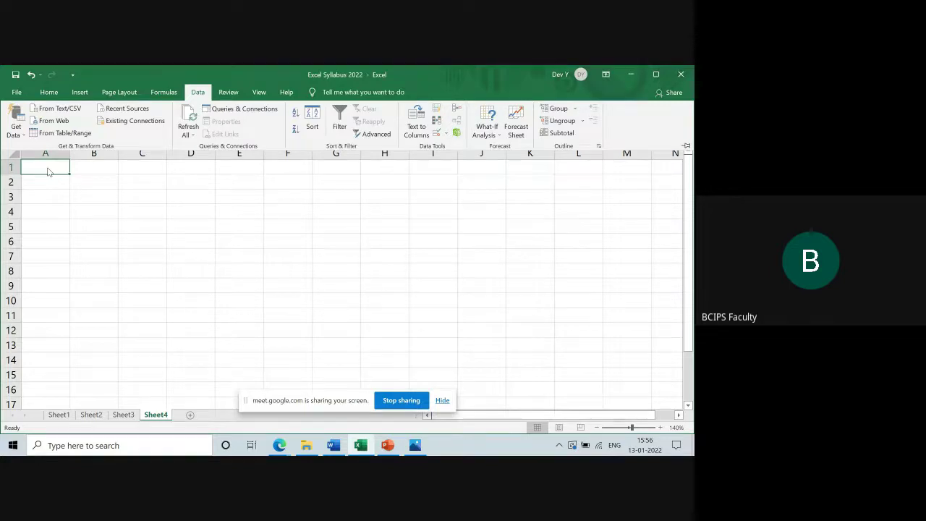
# Enter the heading 'Name Surname' in A1 and three students' full names in A2:A4
pyautogui.write('Name')
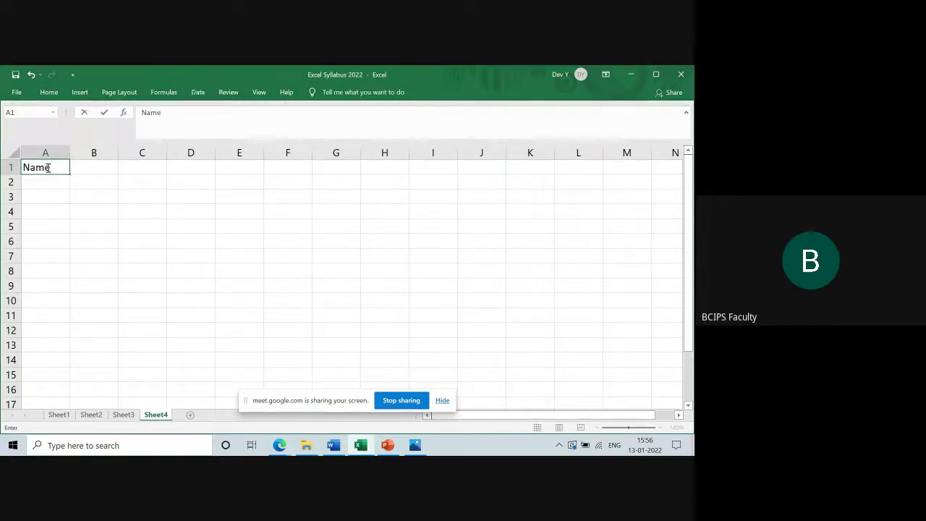
pyautogui.write(' Surname')
pyautogui.press('Return')
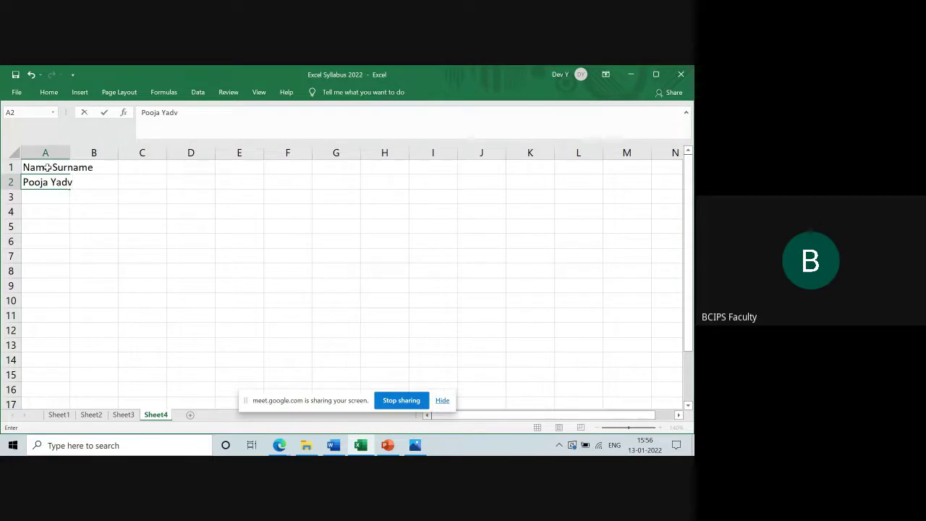
pyautogui.press('Return')
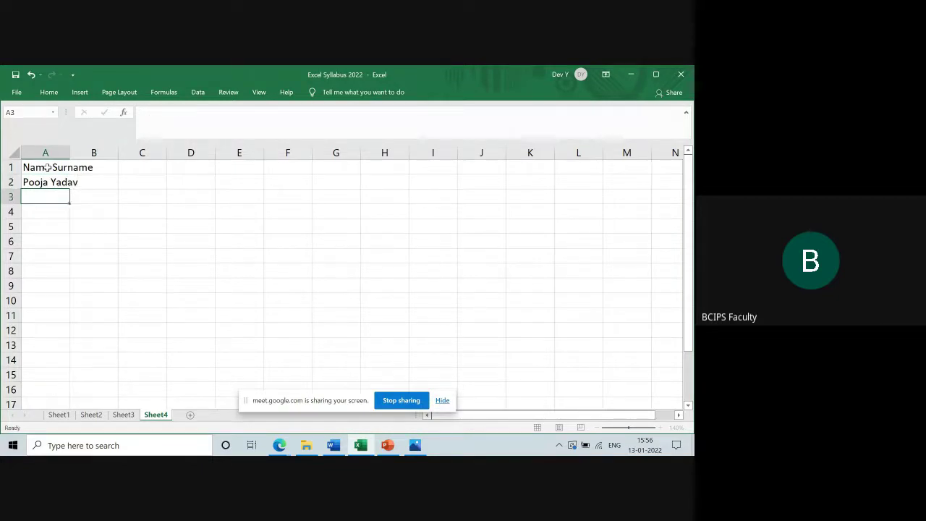
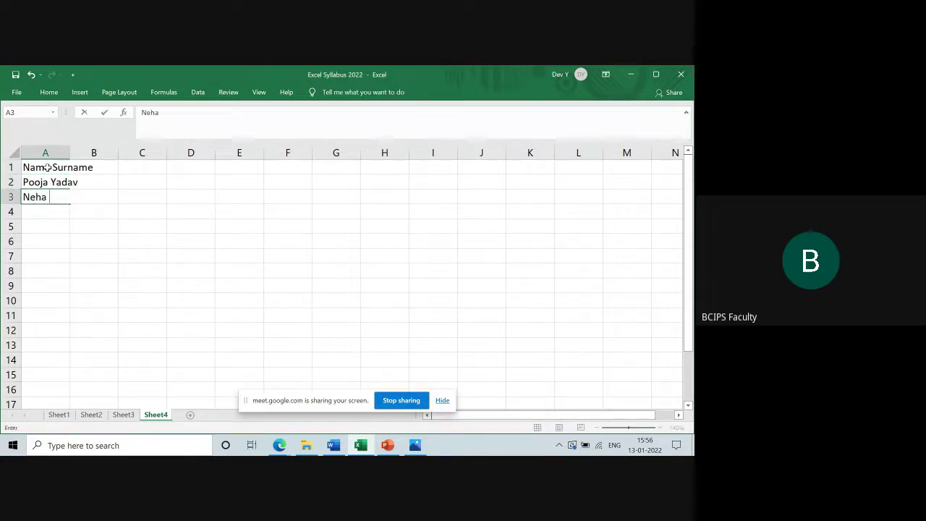
pyautogui.press('Return')
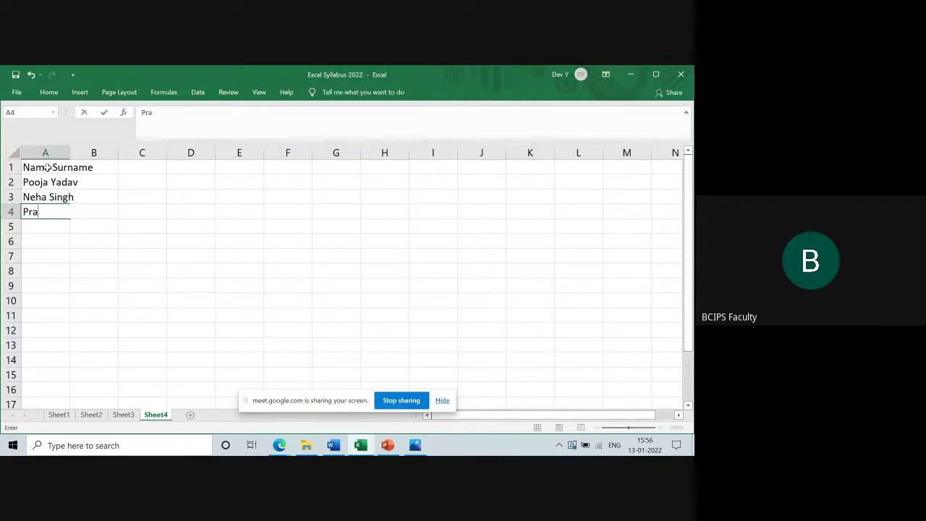
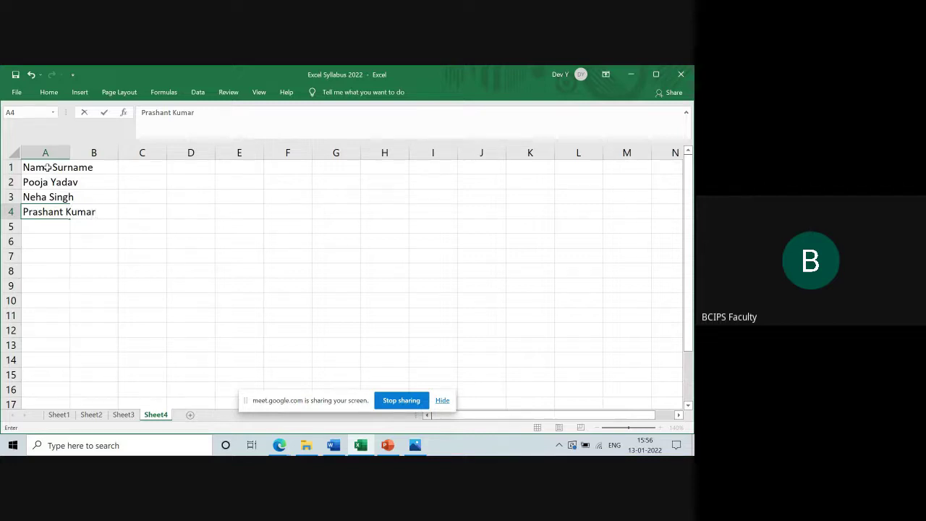
pyautogui.press('Return')
# Make the A1 heading bold and autofit column A's width
pyautogui.click(47, 167)
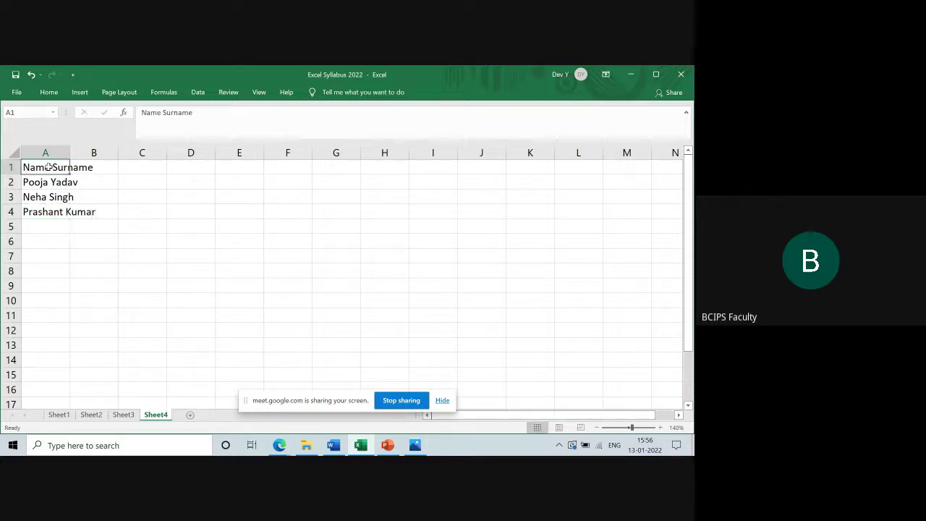
pyautogui.hotkey('ctrl', 'b')
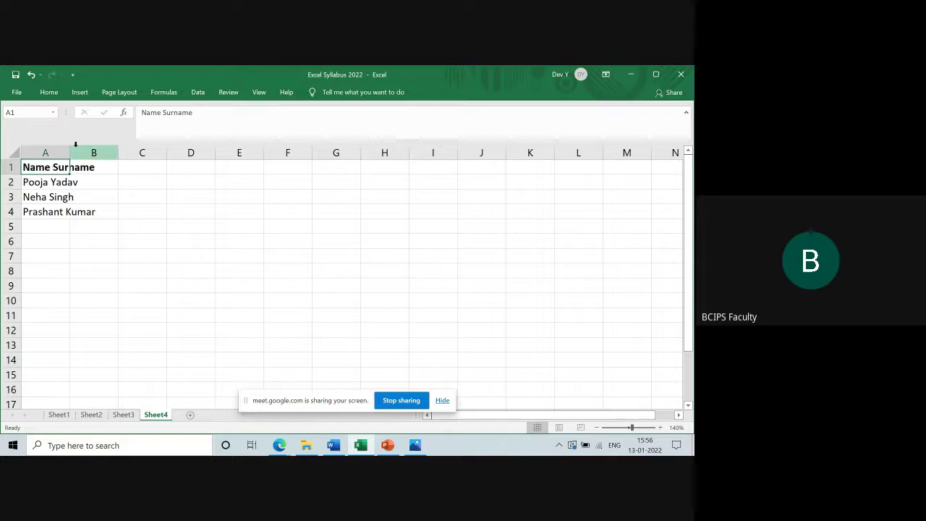
pyautogui.doubleClick(71, 151)
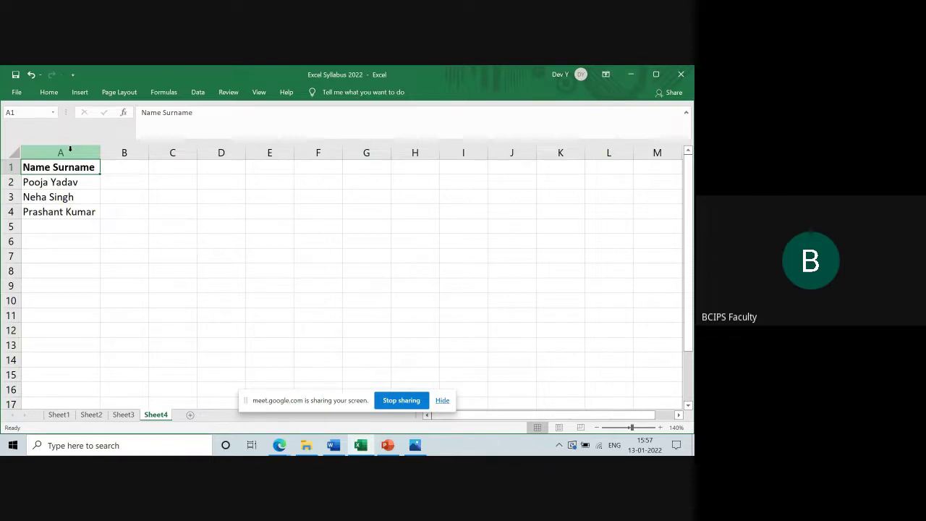
# Split column A with Text to Columns, Delimited by Space only (Tab unticked)
pyautogui.click(70, 149)
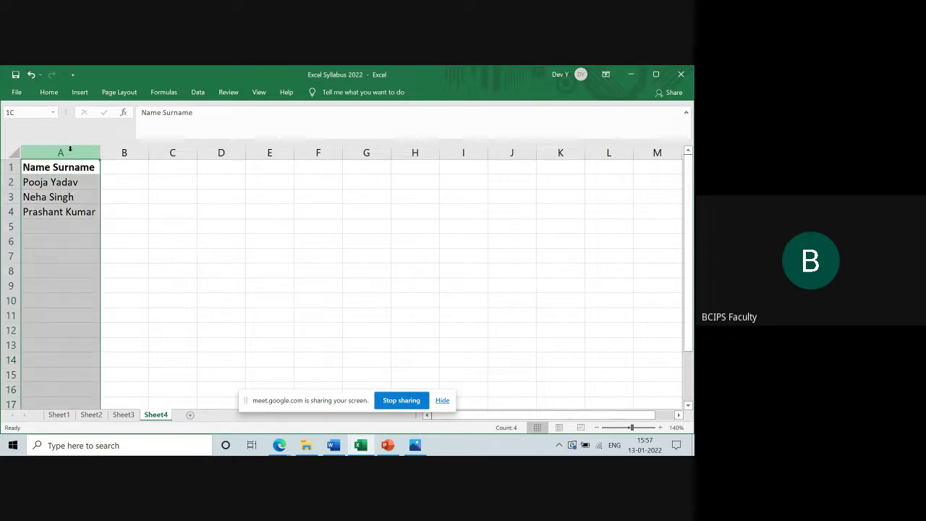
pyautogui.click(196, 96)
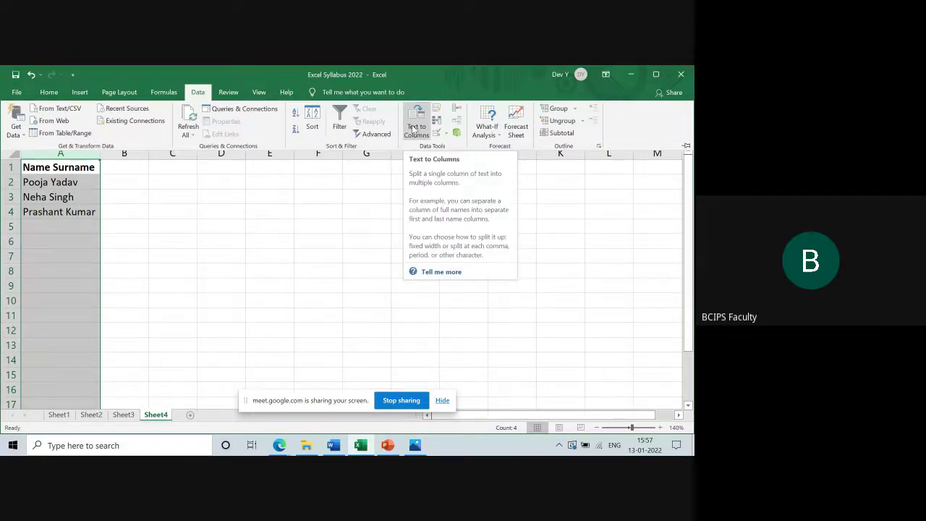
pyautogui.click(413, 128)
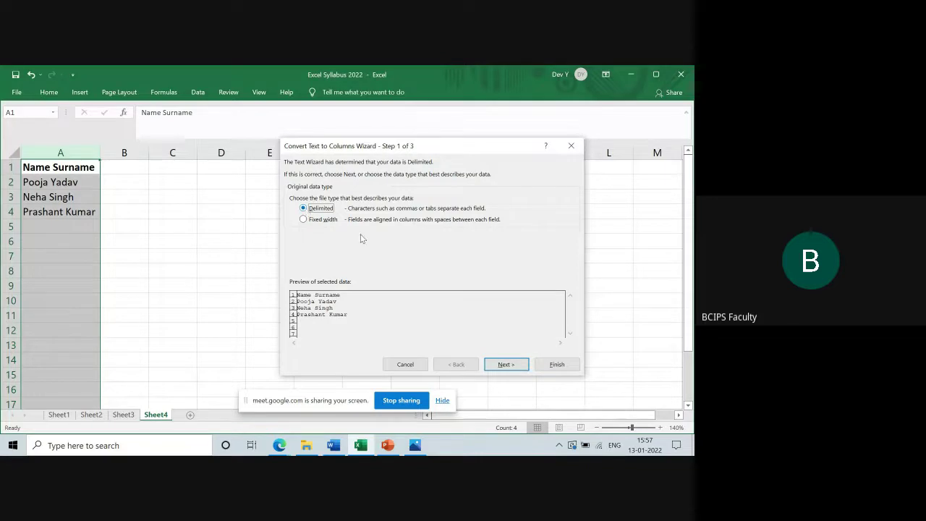
pyautogui.click(515, 367)
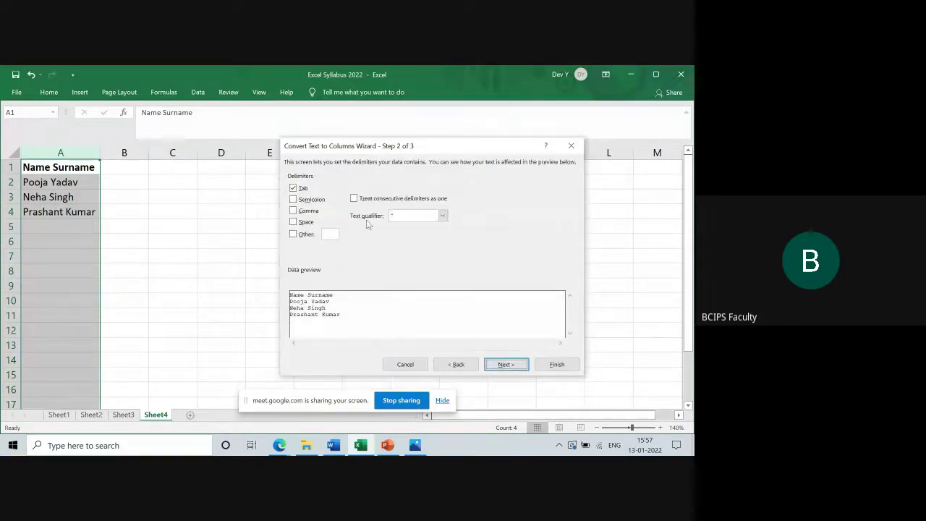
pyautogui.click(293, 222)
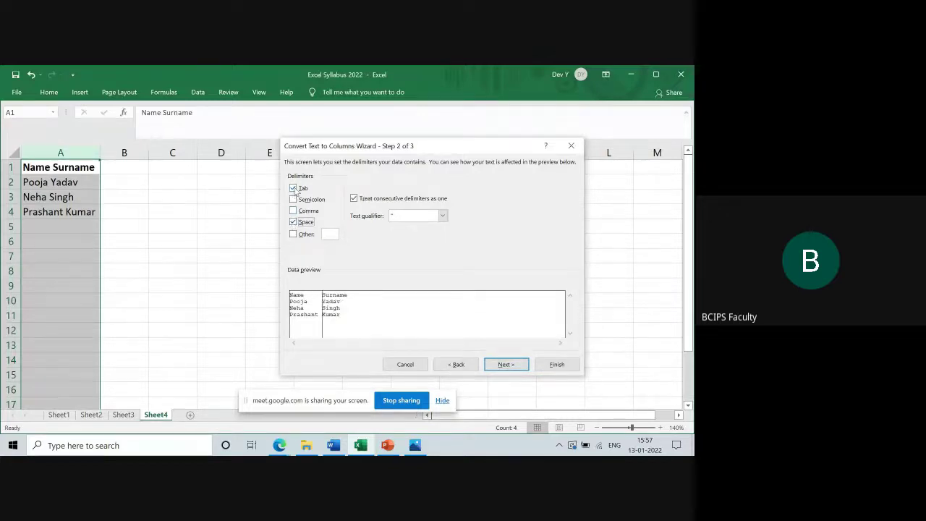
pyautogui.click(293, 188)
pyautogui.click(497, 365)
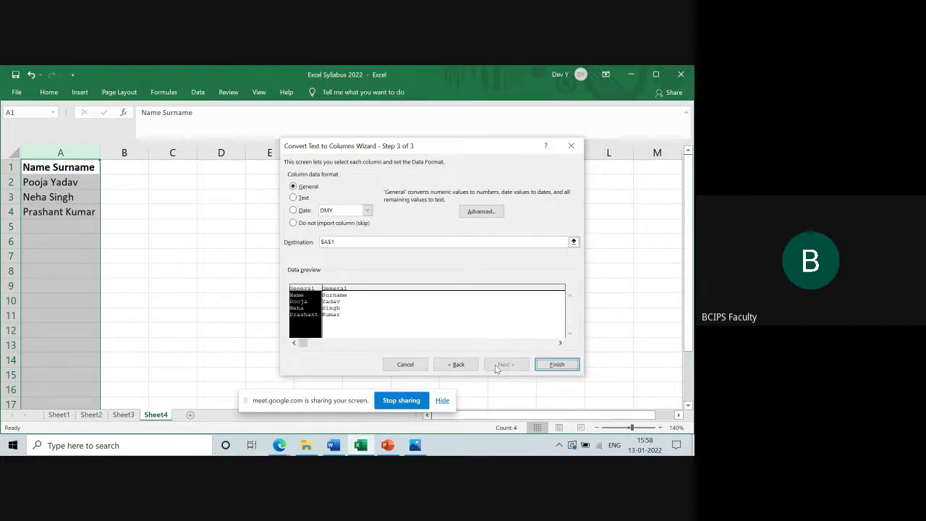
pyautogui.click(555, 364)
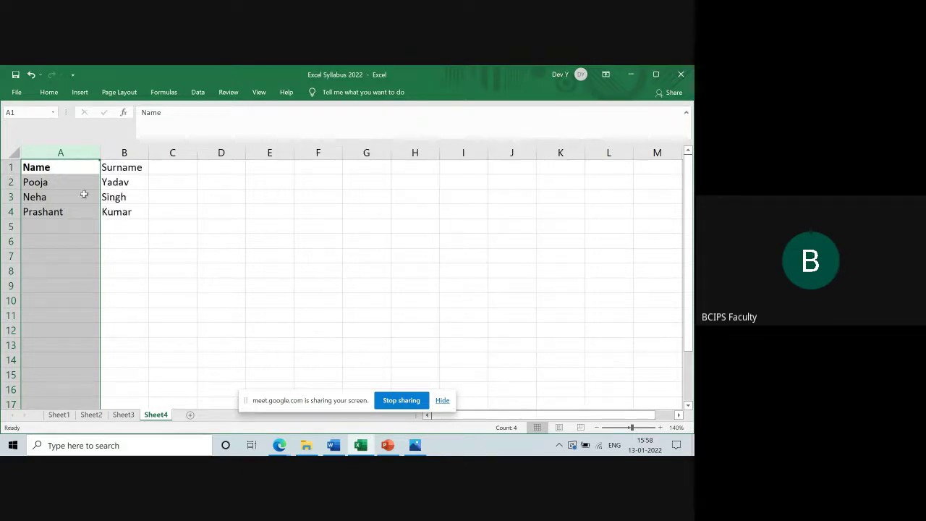
# Change the B1 heading from 'Surname' to 'Sirname', then switch to the Google Meet window
pyautogui.click(139, 179)
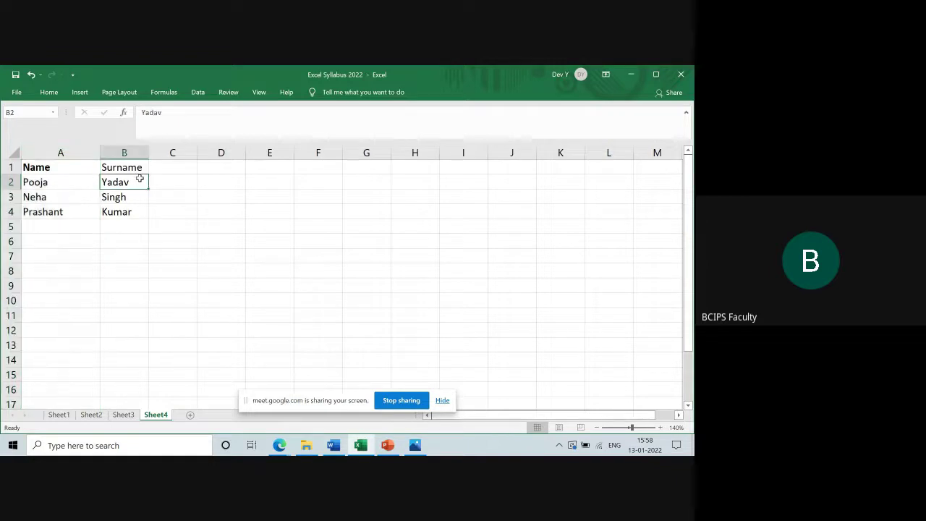
pyautogui.click(73, 168)
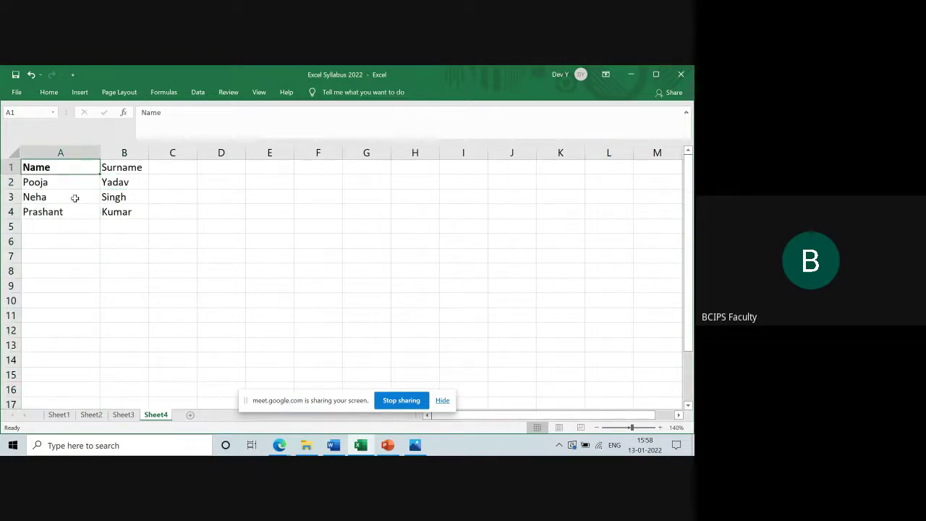
pyautogui.click(137, 168)
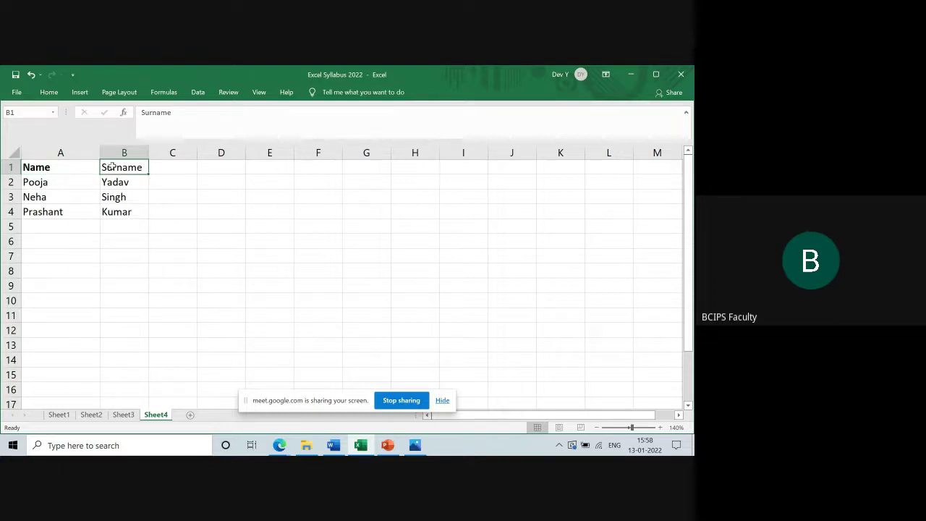
pyautogui.doubleClick(112, 167)
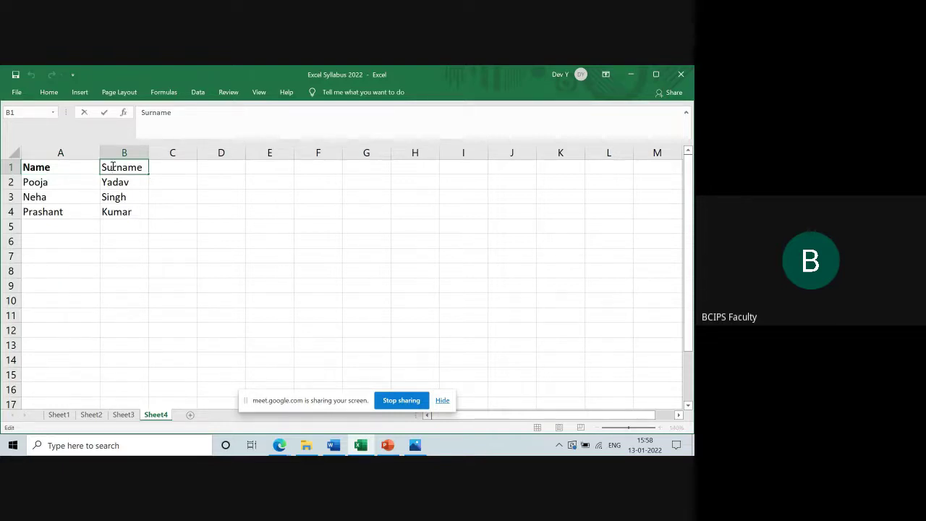
pyautogui.press('BackSpace')
pyautogui.write('i')
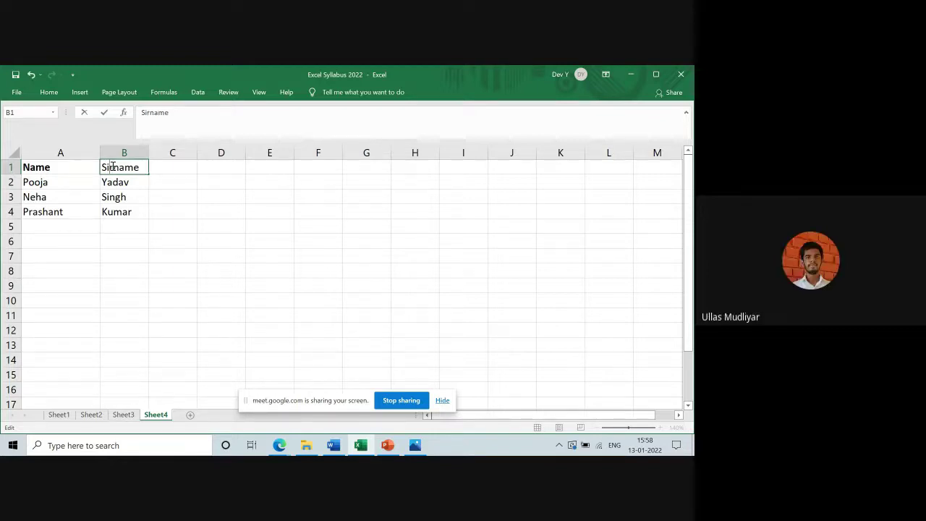
pyautogui.click(256, 257)
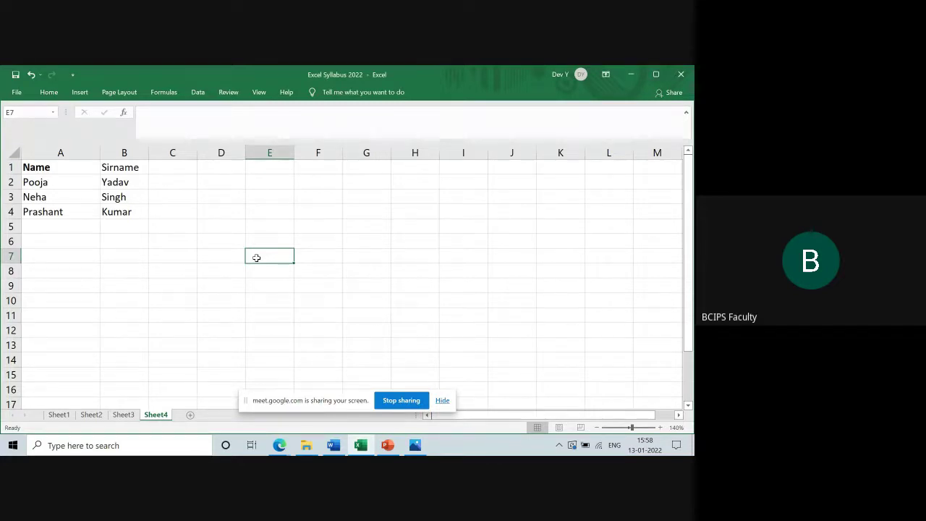
pyautogui.hotkey('alt', 'Tab')
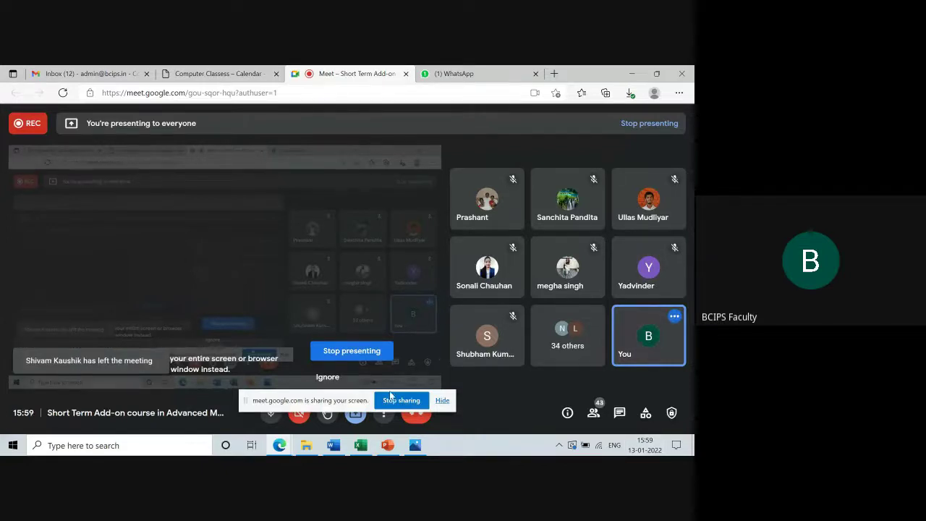
# End the screen share from the Meet toolbar using Stop presenting
pyautogui.click(356, 417)
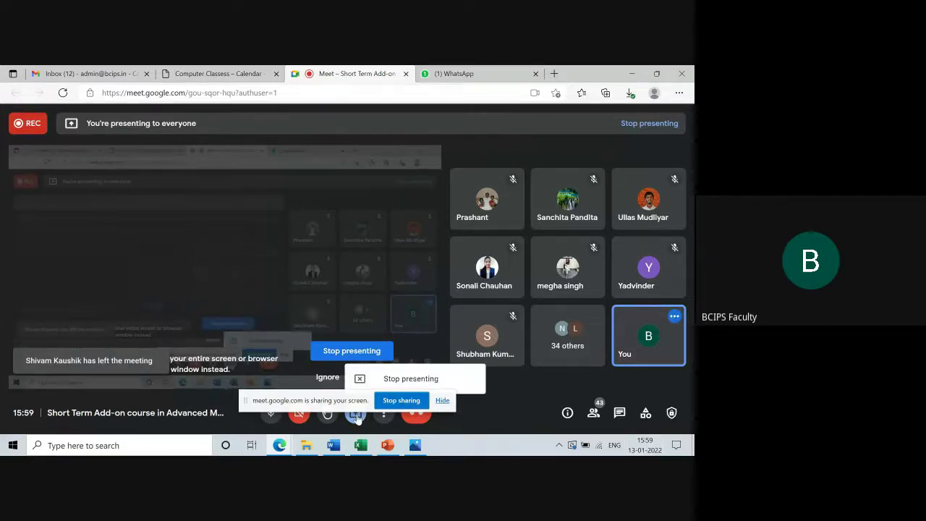
pyautogui.click(405, 379)
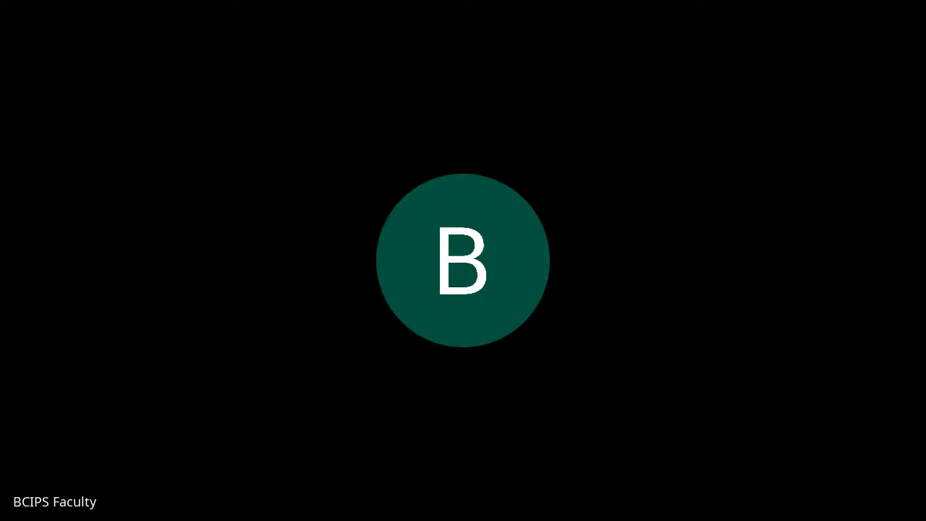